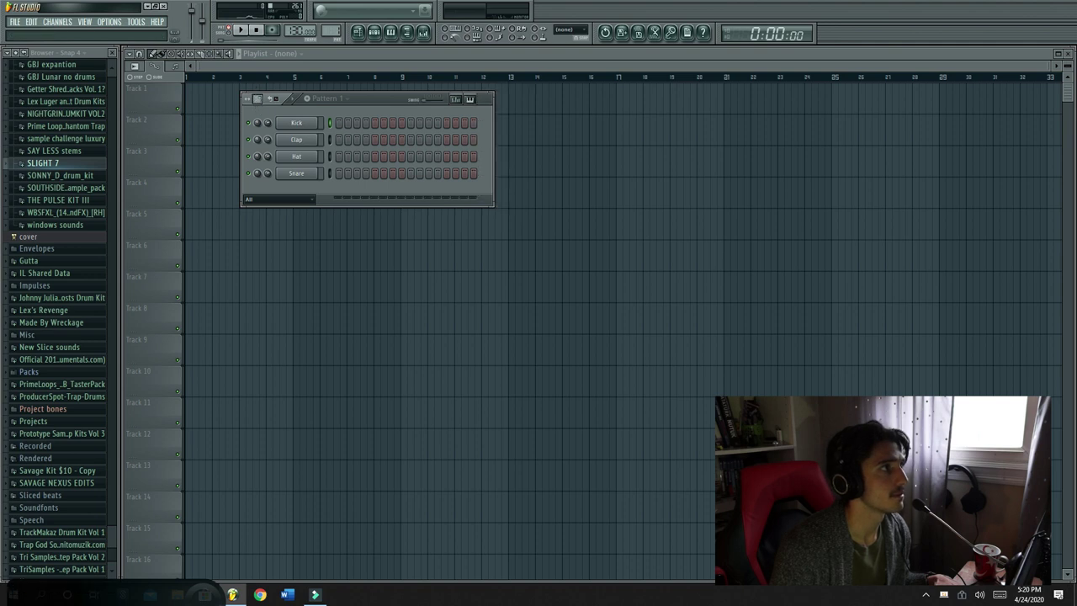
Extend the step sequencer to 32 steps and load Fruity Soft Clipper on the Master mixer track
{"action": "scroll", "coordinate": [256, 99], "scroll_direction": "up", "scroll_amount": 4}
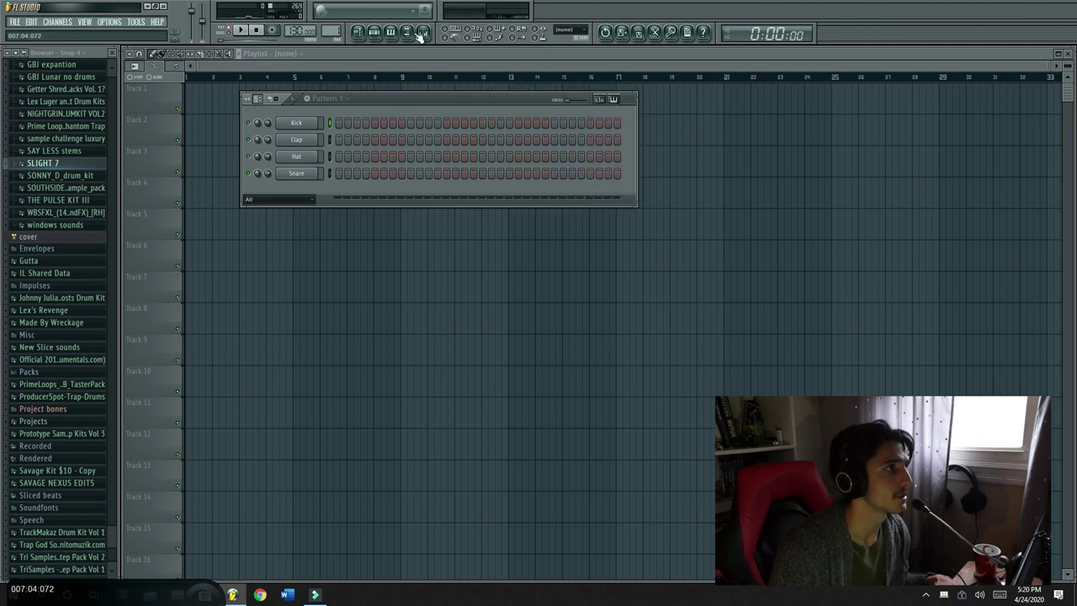
{"action": "left_click", "coordinate": [428, 32]}
{"action": "left_click", "coordinate": [181, 395]}
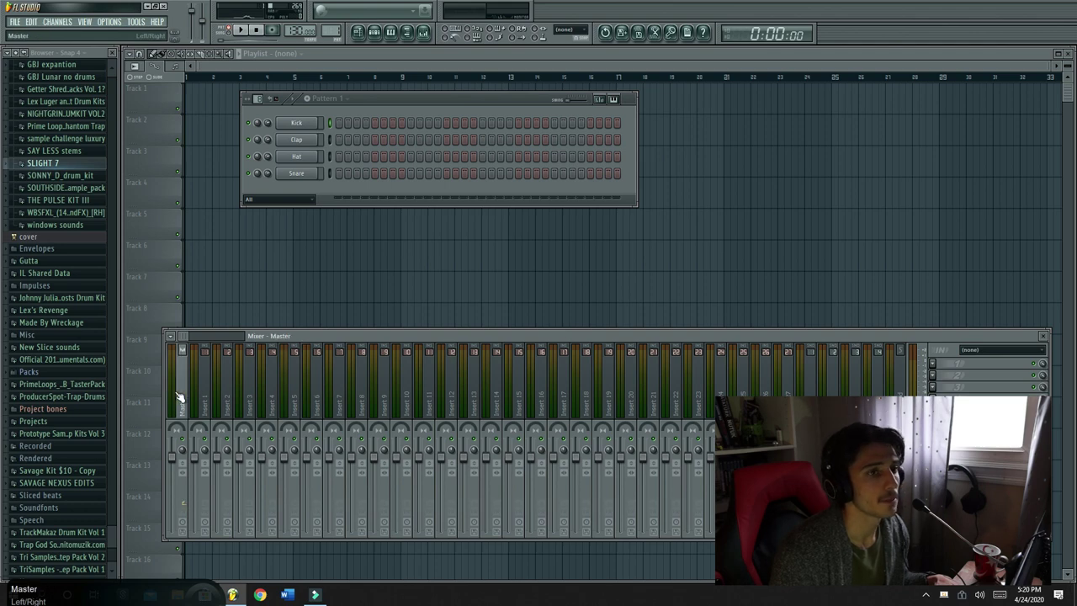
{"action": "left_click", "coordinate": [933, 434]}
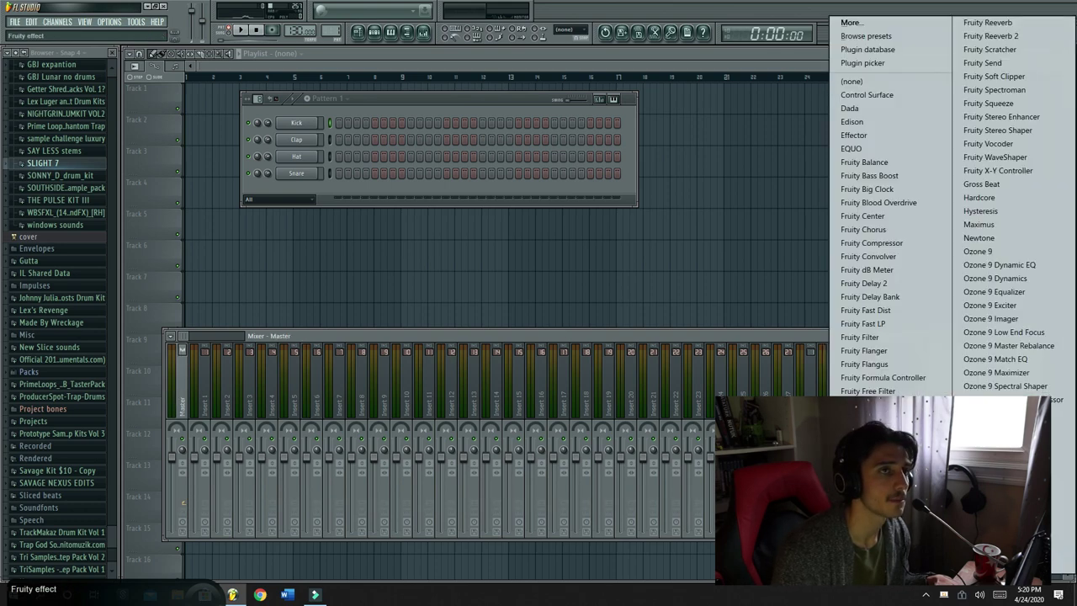
{"action": "left_click", "coordinate": [1014, 77]}
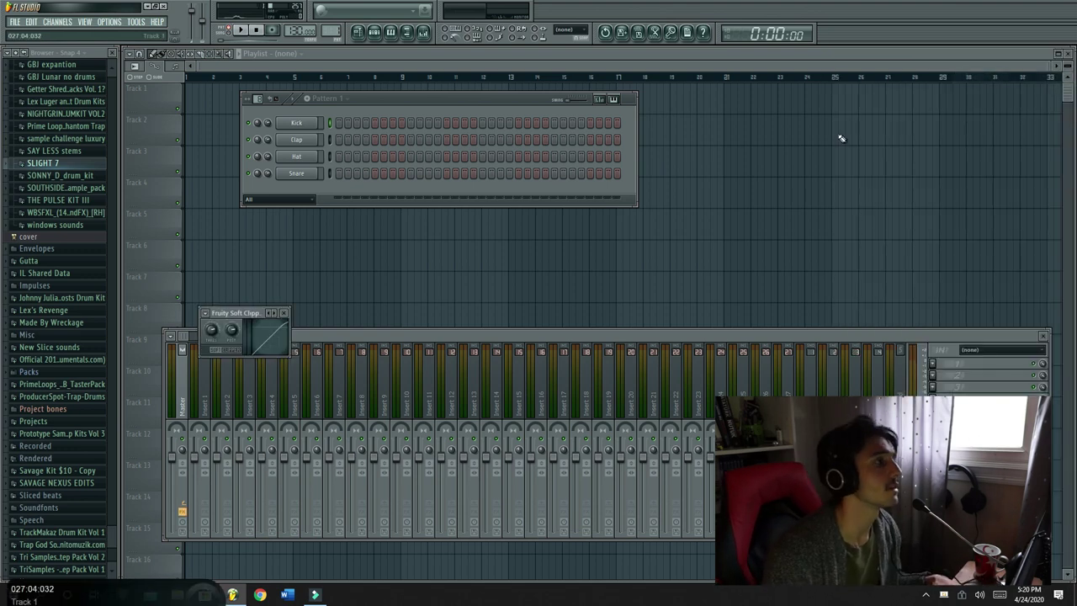
{"action": "left_click_drag", "start_coordinate": [246, 313], "coordinate": [263, 388]}
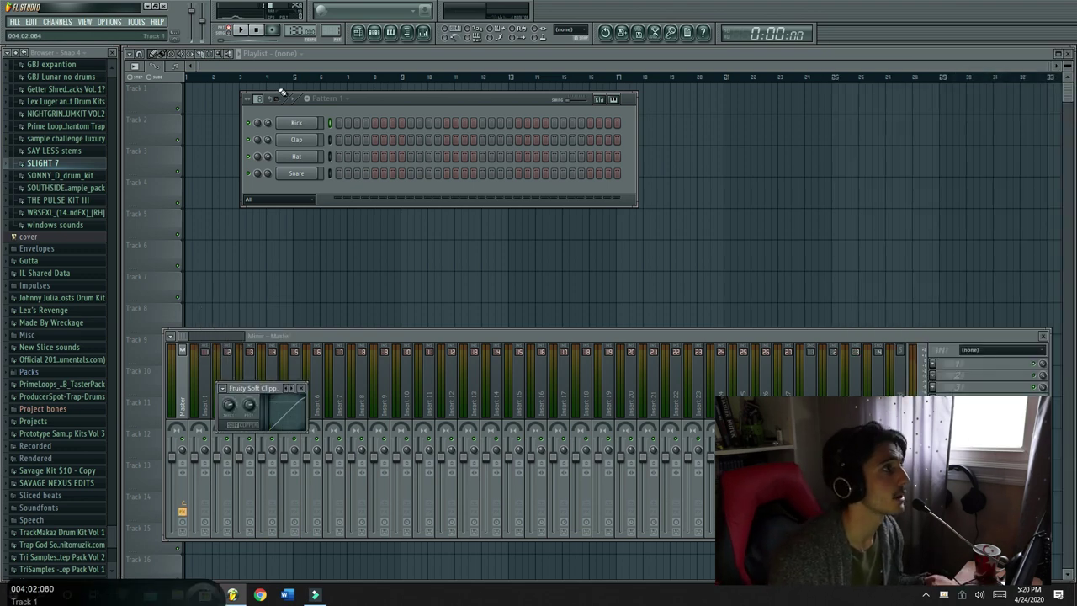
Replace the Kick channel with the ElectraX synthesizer
{"action": "right_click", "coordinate": [286, 126]}
{"action": "mouse_move", "coordinate": [345, 283]}
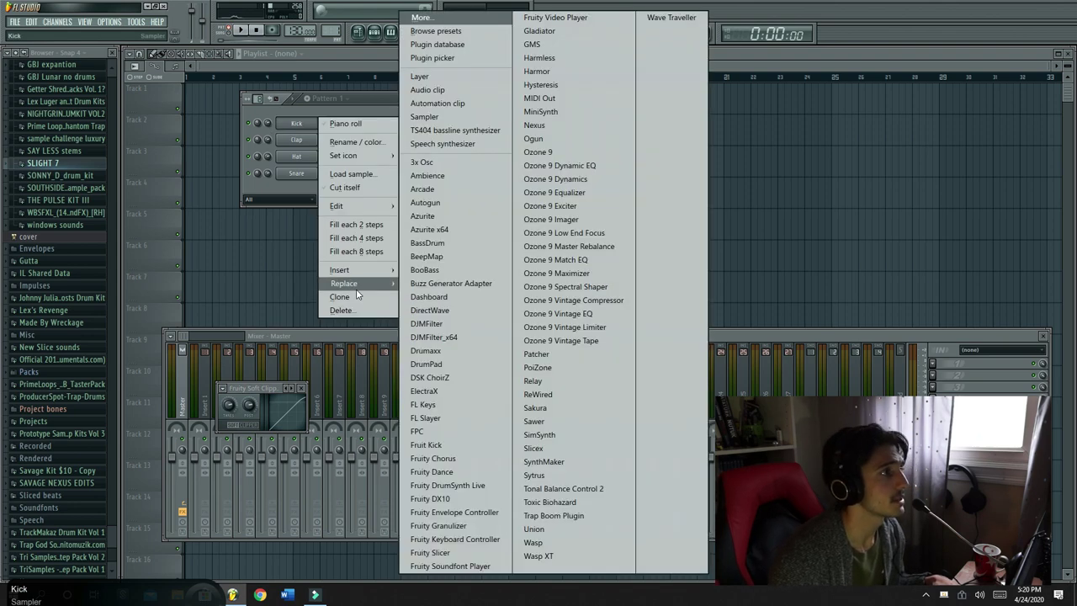
{"action": "left_click", "coordinate": [477, 392]}
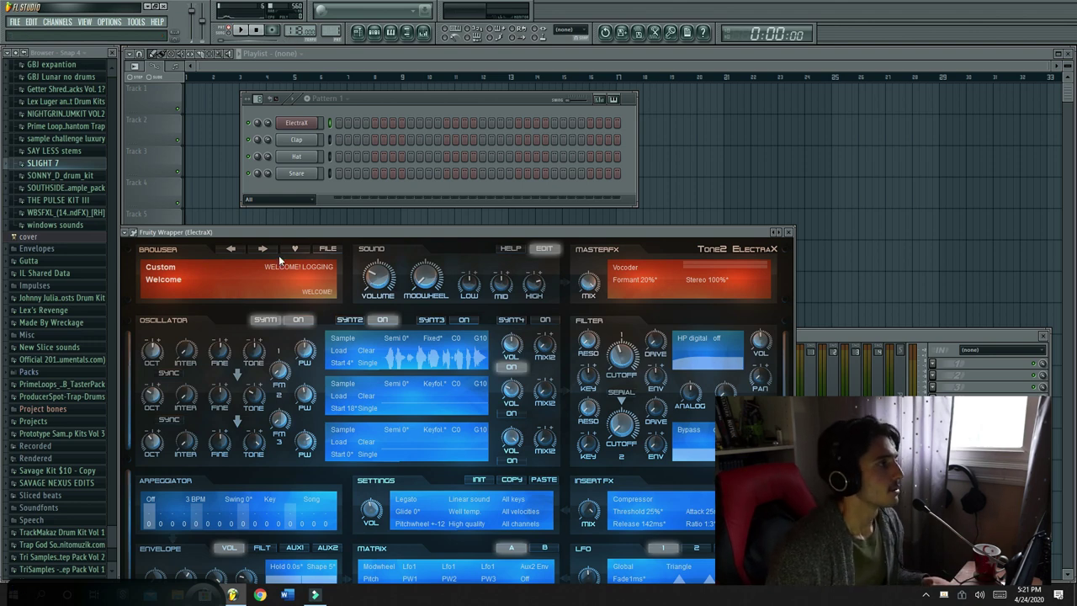
Load ElectraX's Ocean Veau Vintage XP bank and try its 808 patches, including 808 - Delayers
{"action": "left_click", "coordinate": [192, 276]}
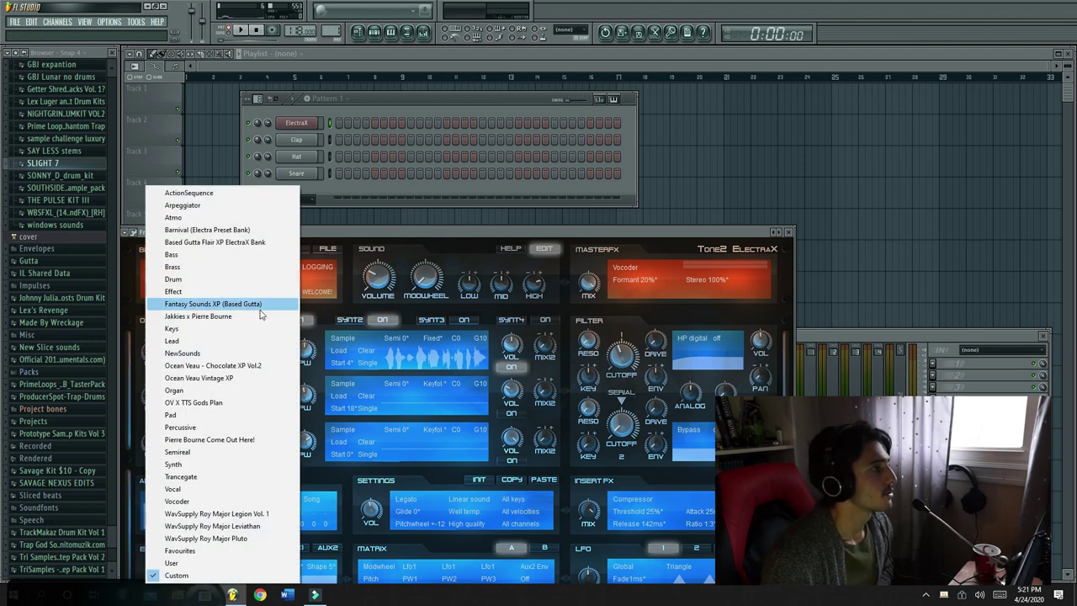
{"action": "left_click", "coordinate": [243, 380]}
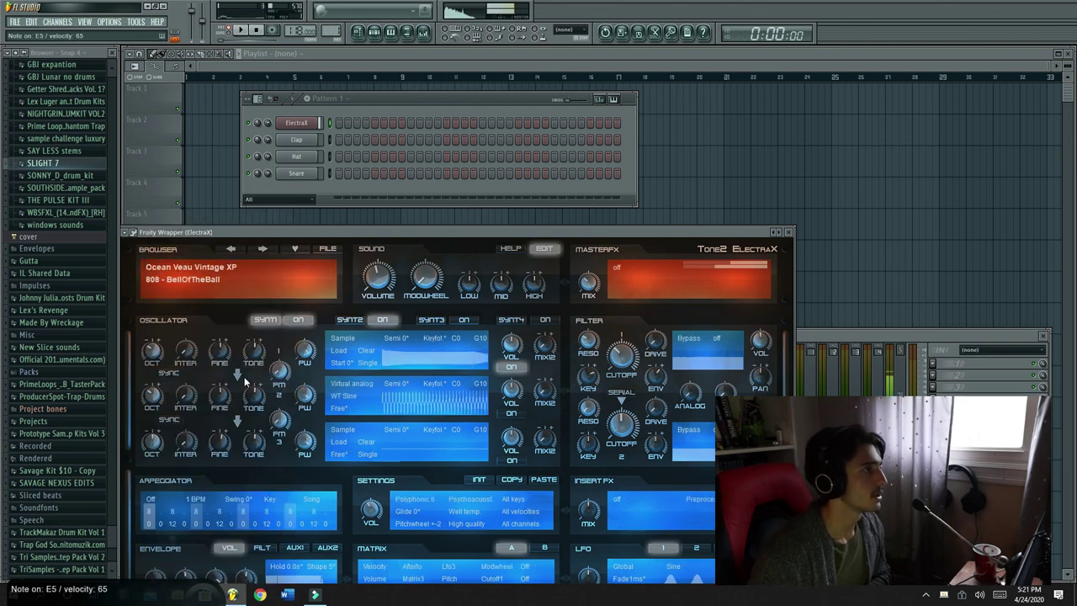
{"action": "left_click", "coordinate": [173, 280]}
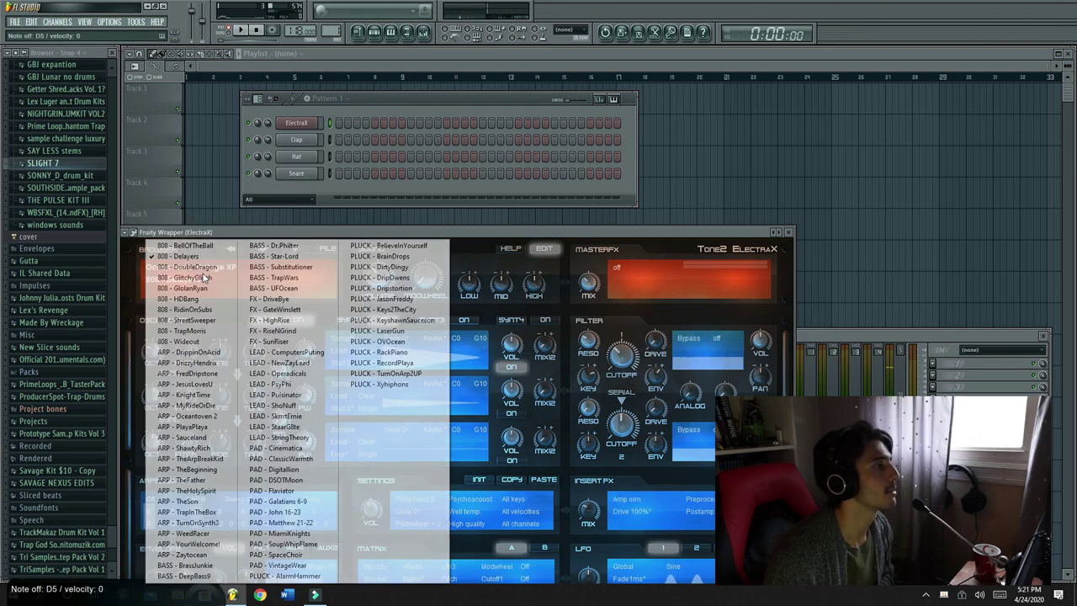
{"action": "left_click", "coordinate": [139, 283]}
{"action": "left_click", "coordinate": [177, 275]}
Switch ElectraX to the Ocean Veau - Chocolate XP Vol.2 bank and advance to the ARP - ChooseFearOfTheLord patch
{"action": "left_click", "coordinate": [142, 270]}
{"action": "left_click", "coordinate": [149, 268]}
{"action": "left_click", "coordinate": [202, 365]}
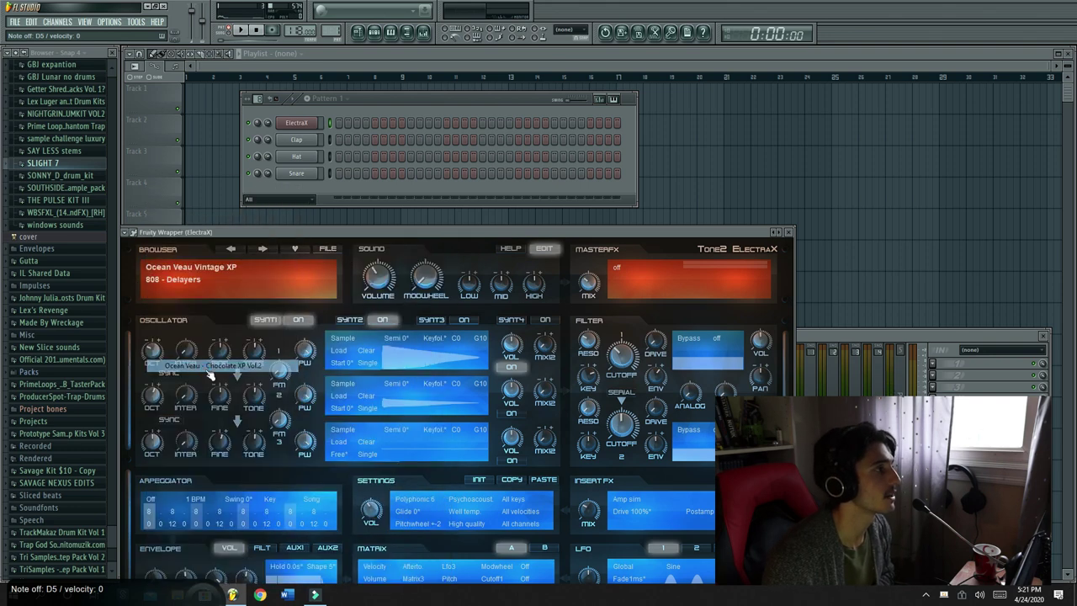
{"action": "left_click", "coordinate": [241, 253]}
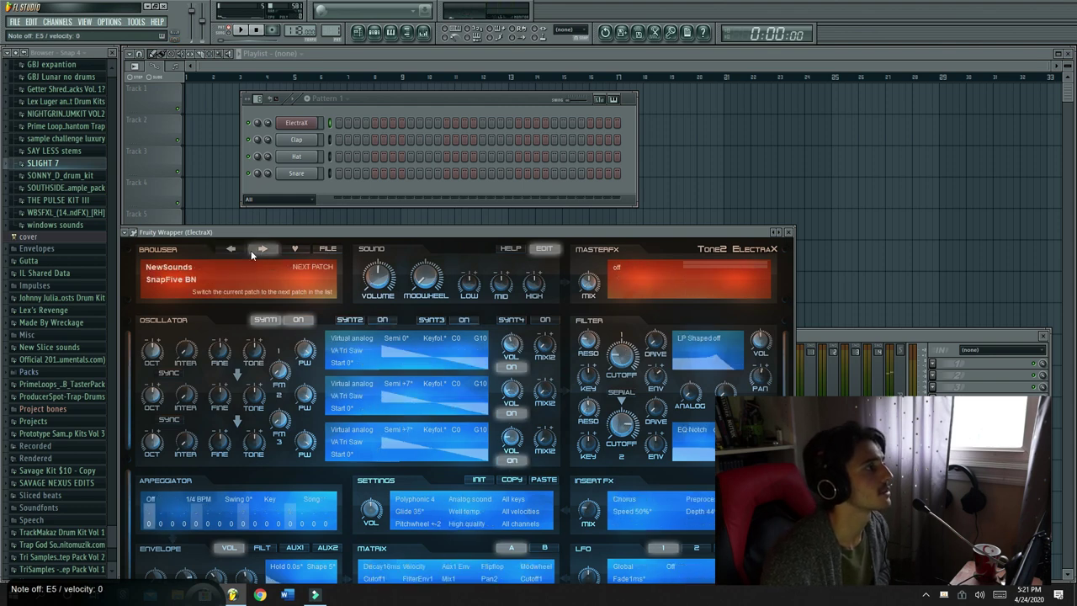
{"action": "left_click", "coordinate": [253, 250]}
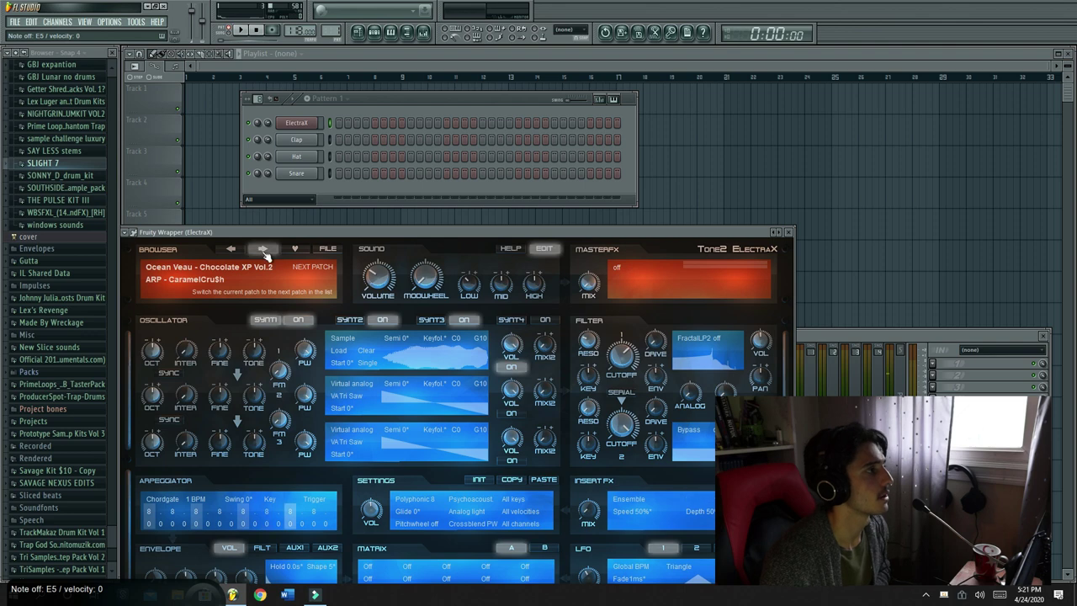
{"action": "left_click", "coordinate": [262, 250]}
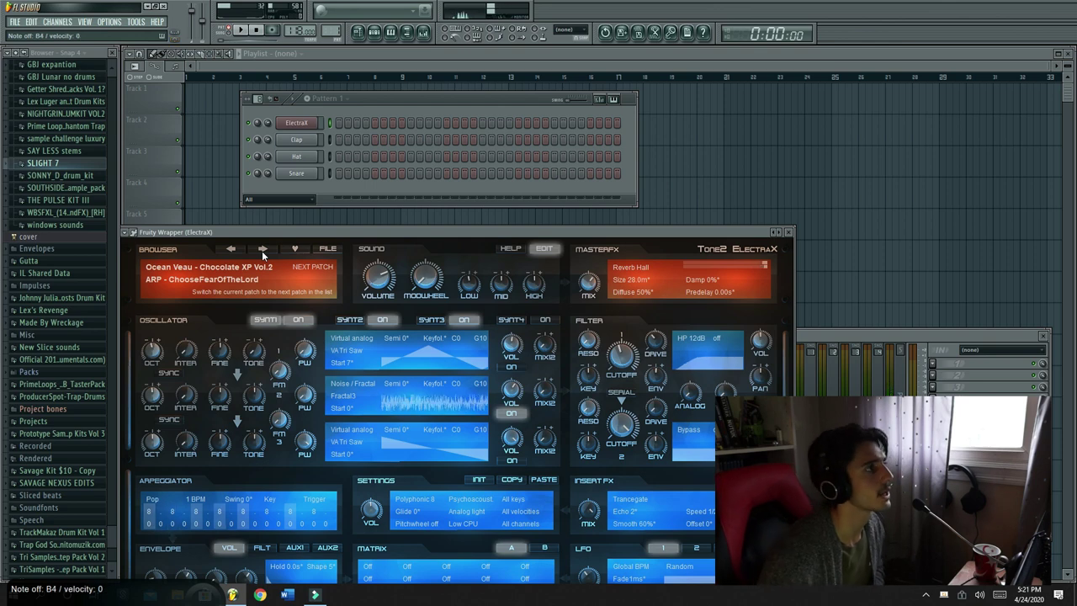
Open the ElectraX piano roll and enter consecutive B5, C5 and B4 notes from the start of bar 1, lengthening the B4
{"action": "right_click", "coordinate": [282, 123]}
{"action": "left_click", "coordinate": [303, 124]}
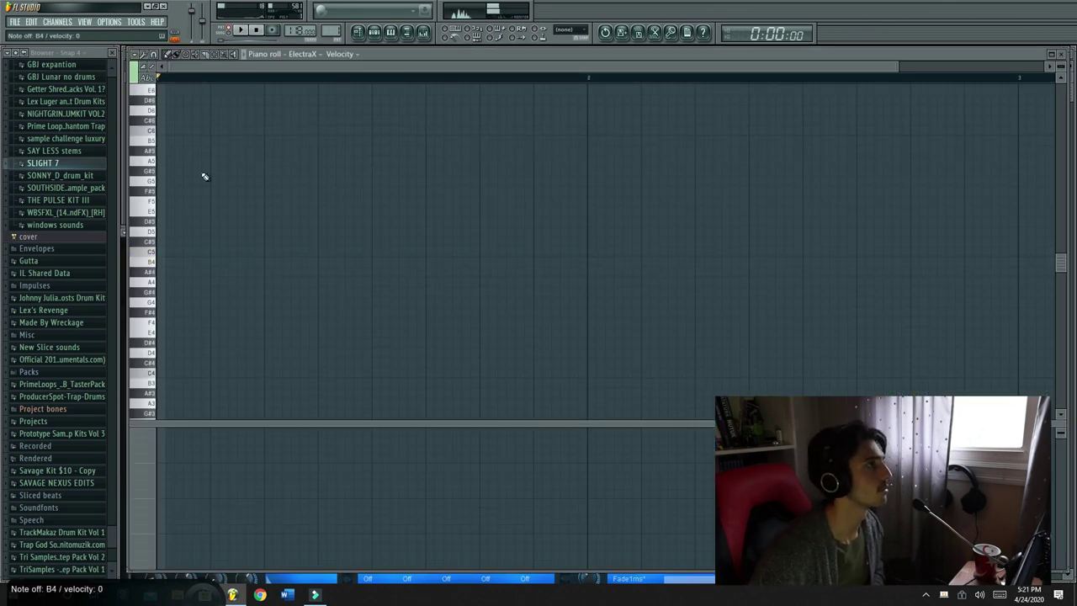
{"action": "left_click", "coordinate": [168, 141]}
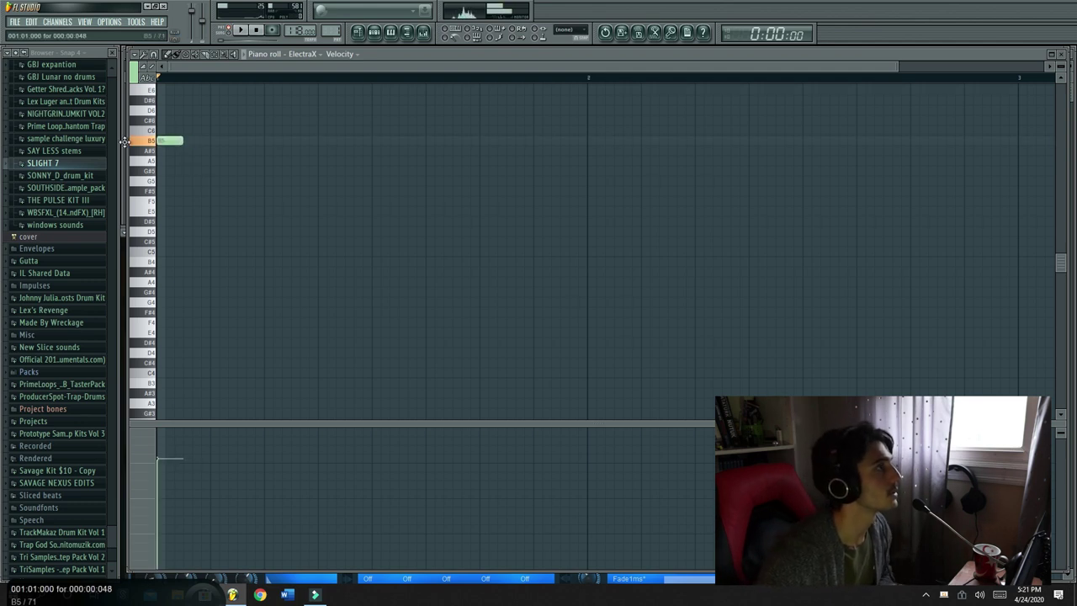
{"action": "left_click", "coordinate": [190, 252]}
{"action": "left_click", "coordinate": [202, 262]}
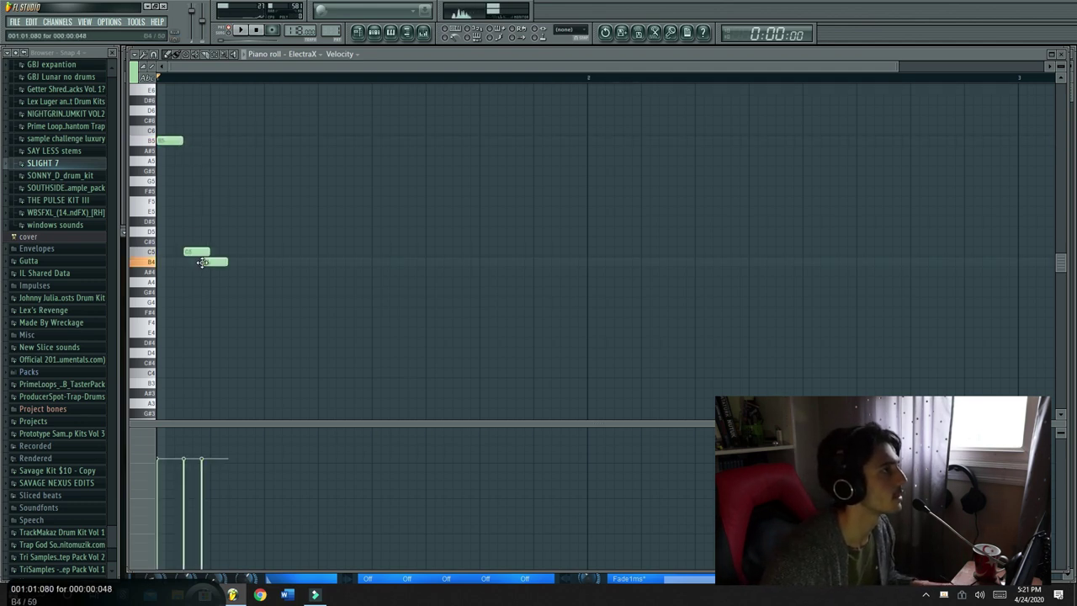
{"action": "left_click_drag", "start_coordinate": [237, 263], "coordinate": [259, 263]}
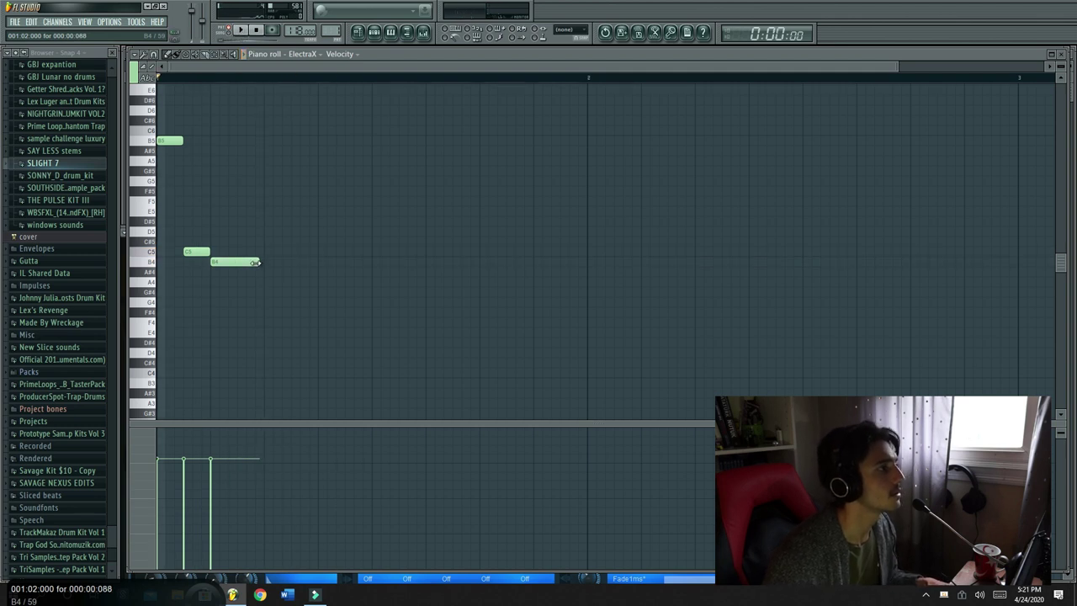
Play back the opening phrase, then add ascending B4, C5 and D5 notes from position 1:06 in bar 1
{"action": "key", "text": "space"}
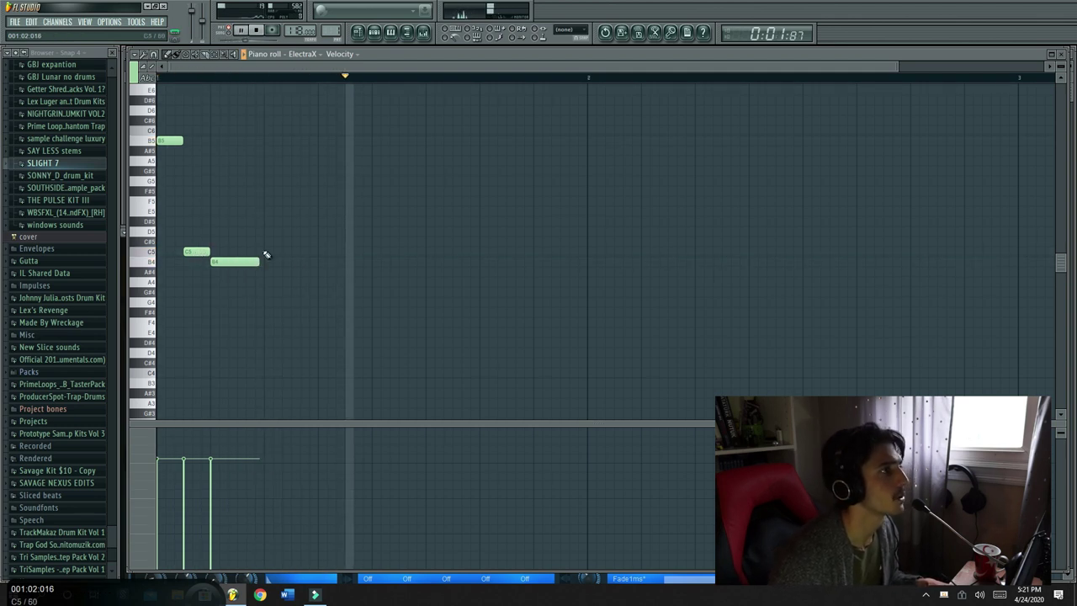
{"action": "key", "text": "space"}
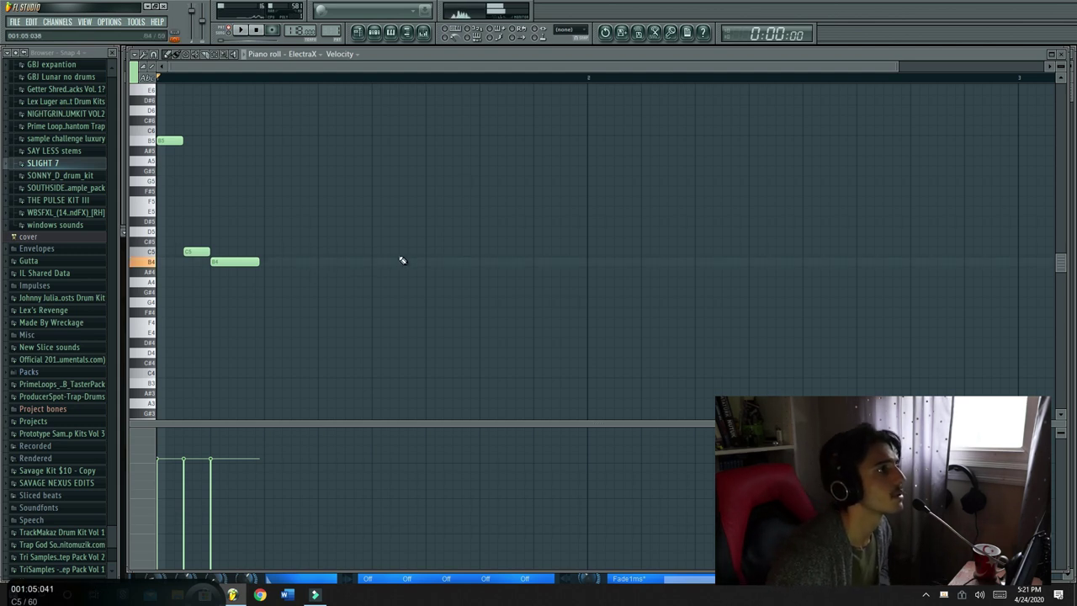
{"action": "key", "text": "space"}
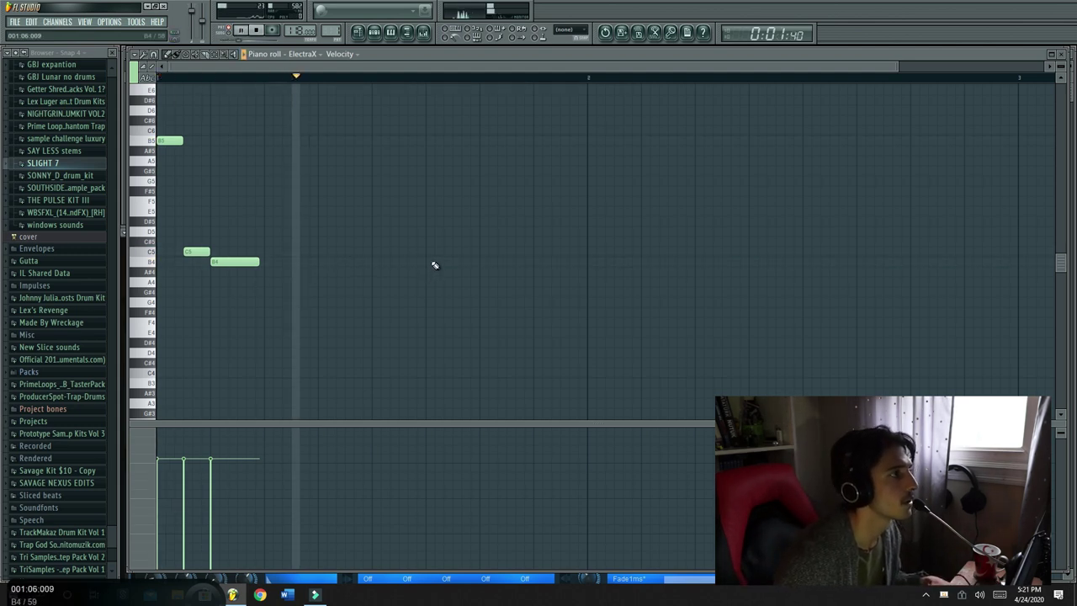
{"action": "key", "text": "space"}
{"action": "left_click", "coordinate": [432, 263]}
{"action": "left_click", "coordinate": [465, 252]}
{"action": "left_click_drag", "start_coordinate": [466, 255], "coordinate": [461, 254]}
{"action": "left_click", "coordinate": [468, 221]}
{"action": "right_click", "coordinate": [471, 222]}
{"action": "left_click", "coordinate": [478, 233]}
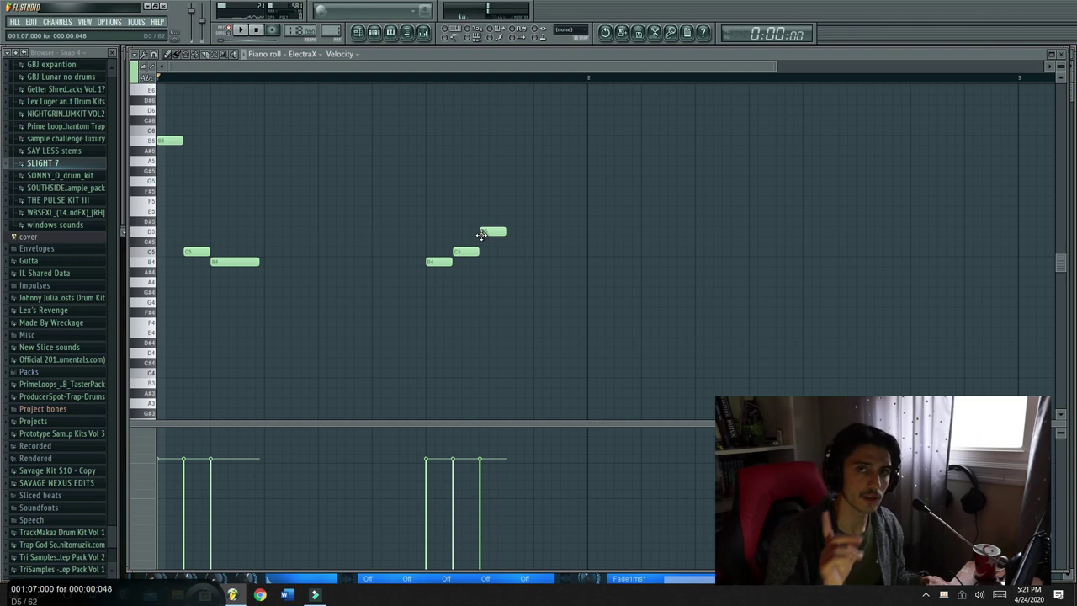
Show the mixer and the channel list, and lower the volume of ElectraX's Insert 1 track to 61% (-9.6 dB)
{"action": "left_click", "coordinate": [427, 32]}
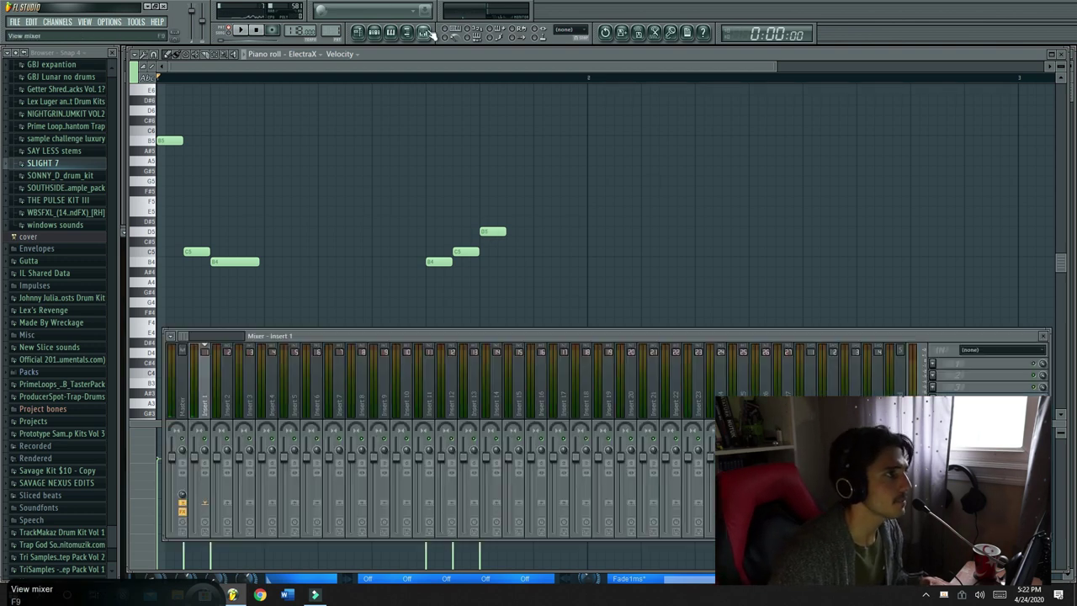
{"action": "left_click", "coordinate": [376, 32]}
{"action": "left_click", "coordinate": [297, 125]}
{"action": "left_click", "coordinate": [297, 125]}
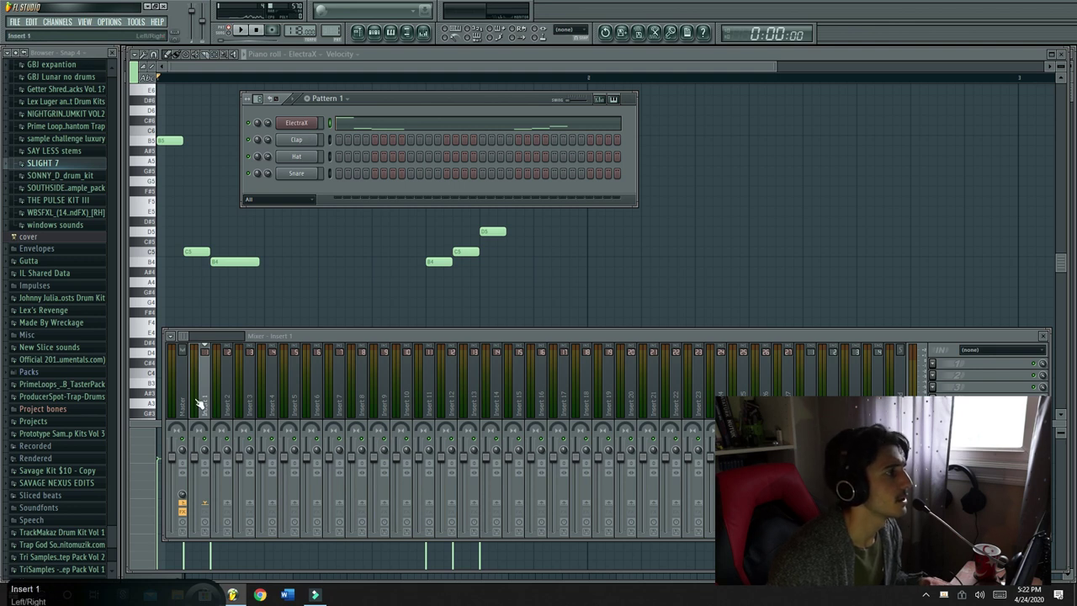
{"action": "key", "text": "XF86AudioLowerVolume"}
{"action": "key", "text": "XF86AudioLowerVolume"}
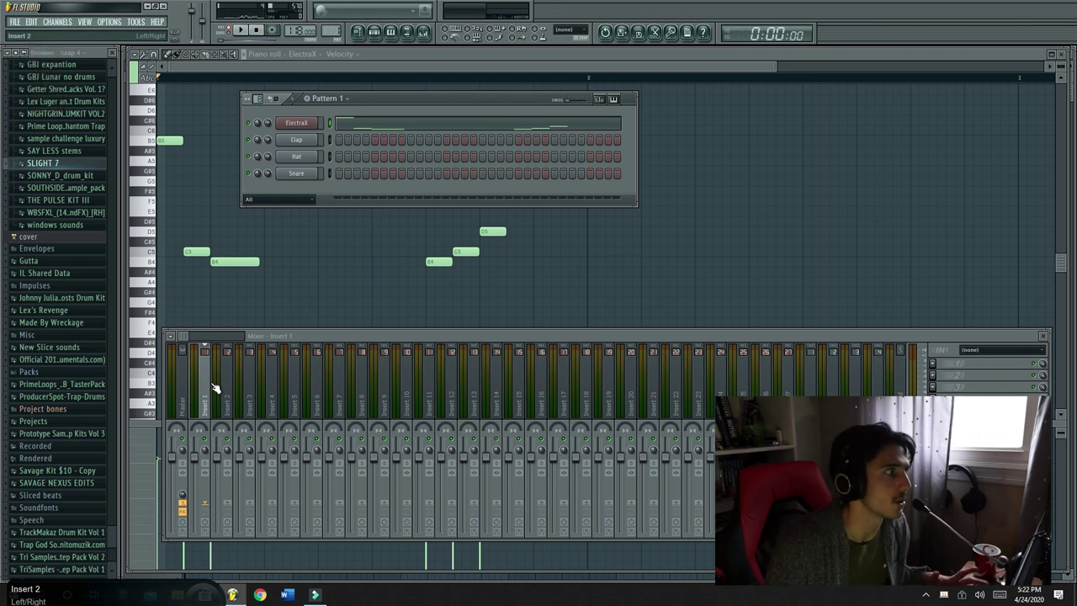
{"action": "left_click_drag", "start_coordinate": [195, 456], "coordinate": [194, 455]}
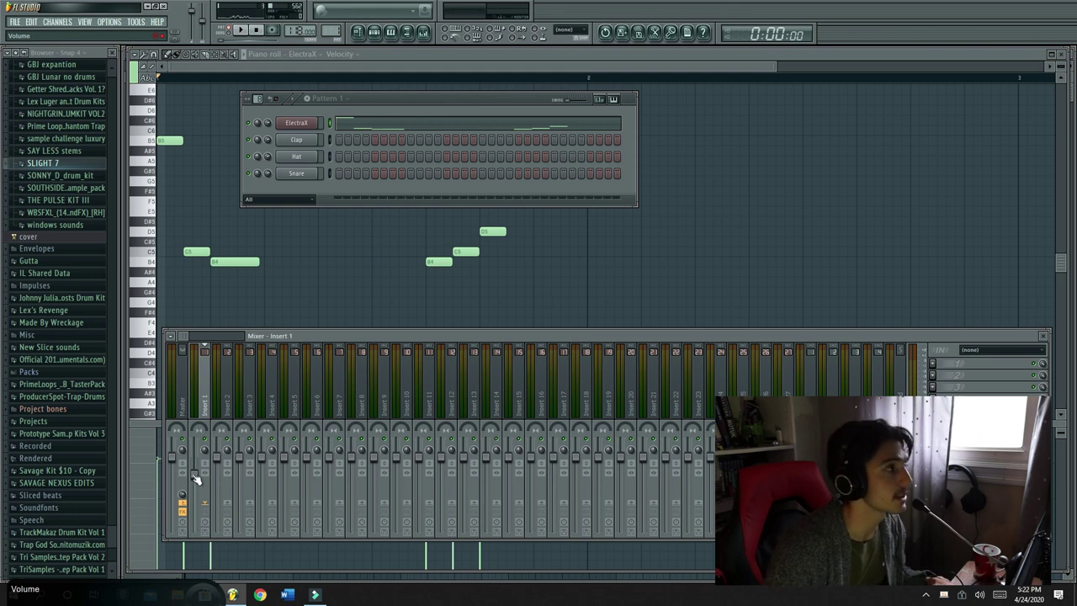
{"action": "key", "text": "XF86AudioRaiseVolume"}
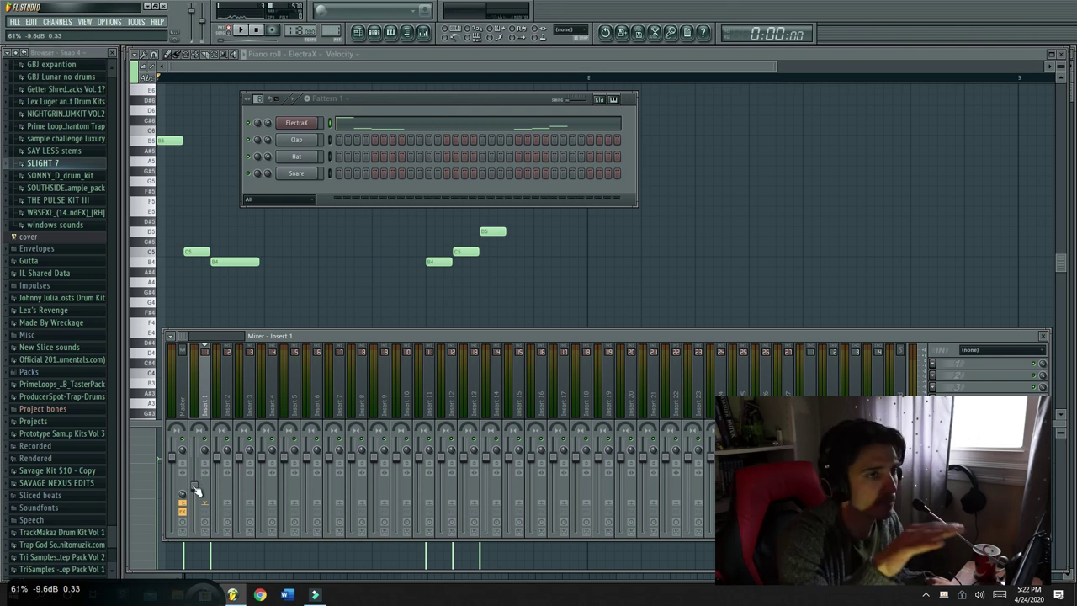
Audition the melody and add consecutive B4, C5 and B4 notes at the start of bar 2 in the piano roll
{"action": "key", "text": "space"}
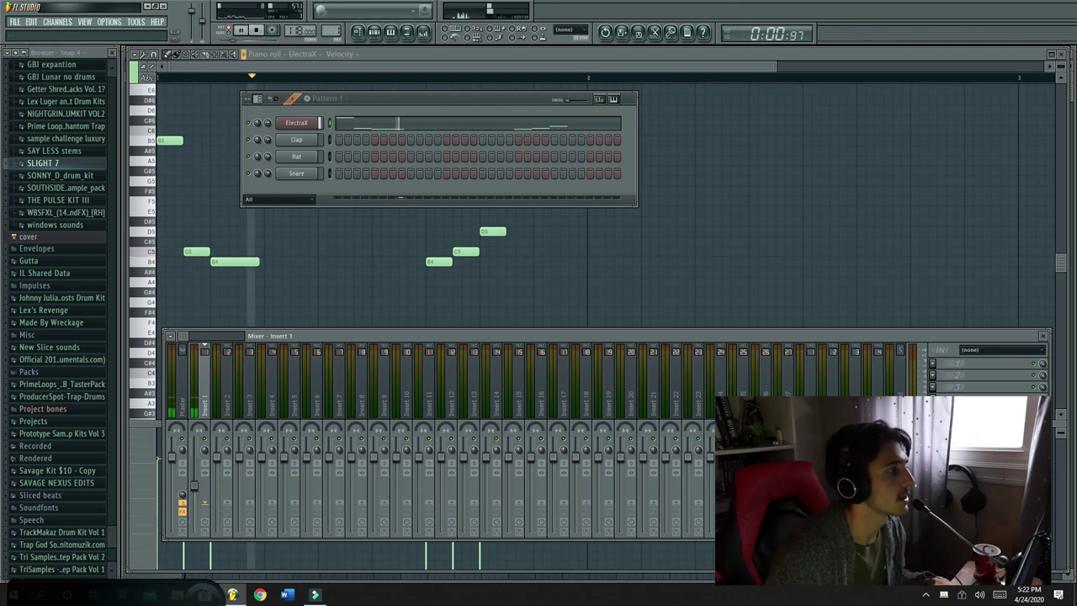
{"action": "left_click", "coordinate": [613, 260]}
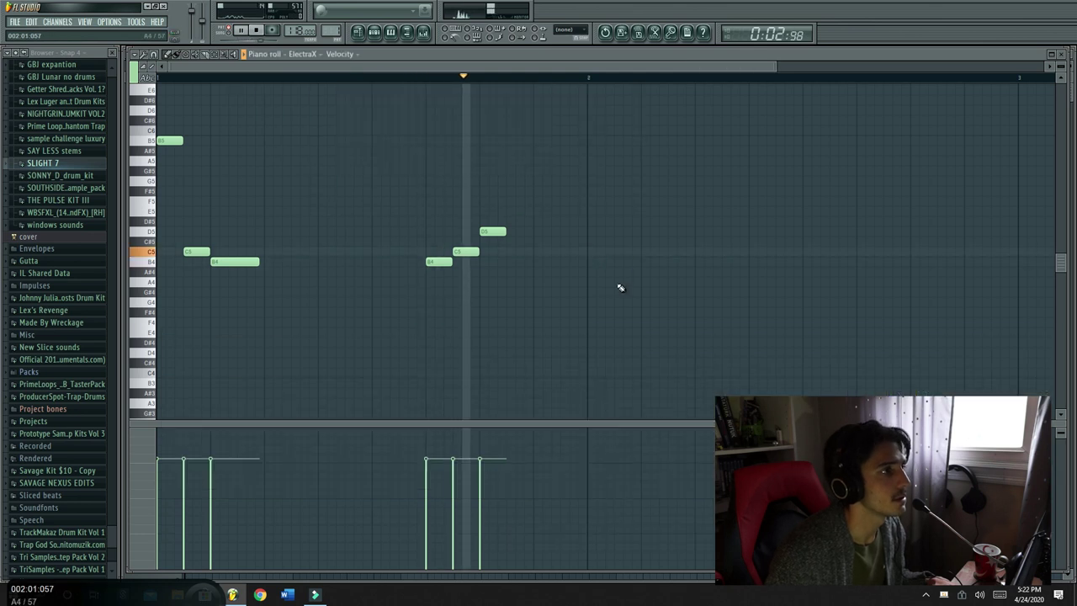
{"action": "key", "text": "space"}
{"action": "left_click", "coordinate": [589, 262]}
{"action": "left_click", "coordinate": [618, 251]}
{"action": "left_click", "coordinate": [648, 262]}
{"action": "left_click_drag", "start_coordinate": [648, 261], "coordinate": [645, 260]}
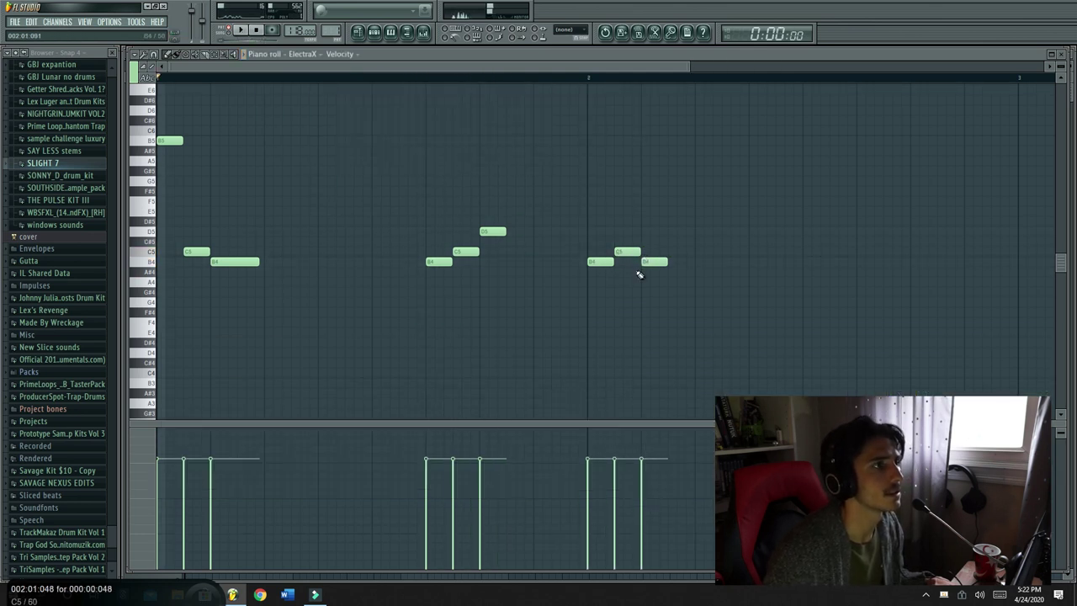
Replay the melody, try an A4 note at position 2:06, and replace it with a G4
{"action": "key", "text": "space"}
{"action": "scroll", "coordinate": [569, 82], "scroll_direction": "down", "scroll_amount": 2}
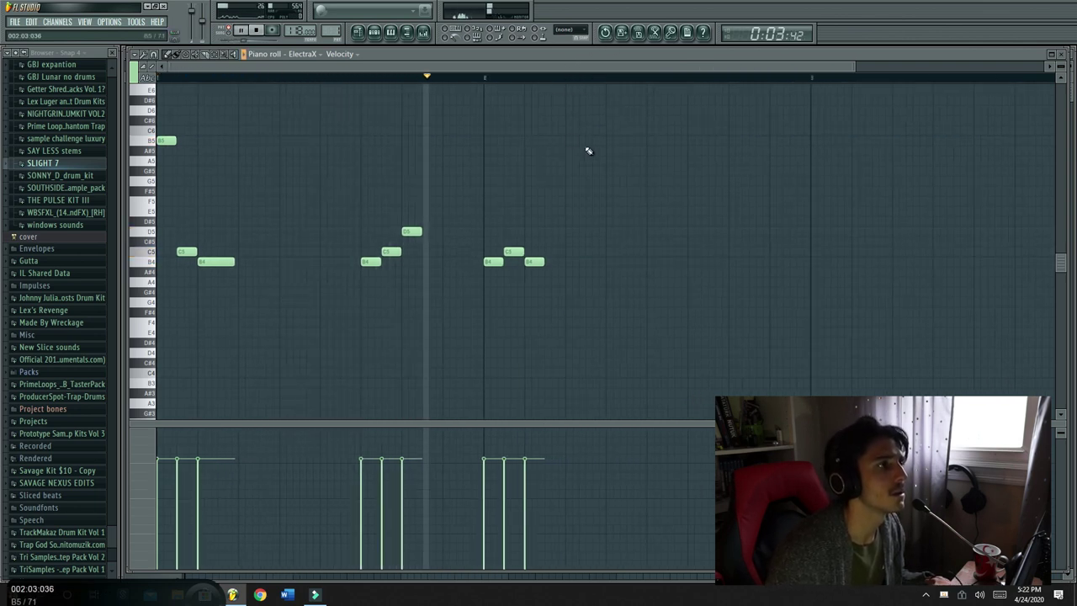
{"action": "left_click", "coordinate": [690, 282]}
{"action": "key", "text": "space"}
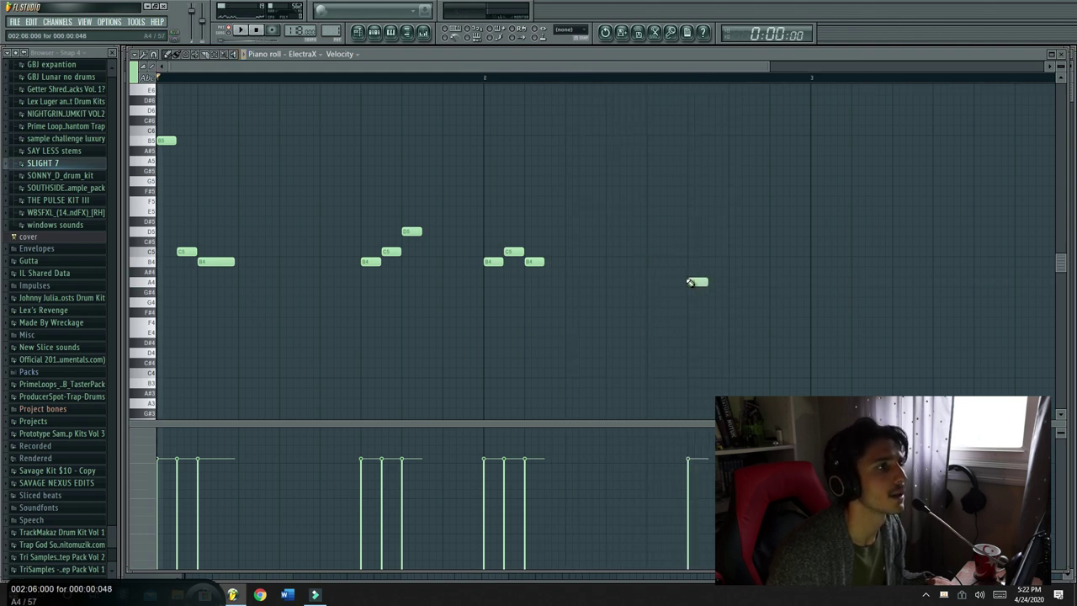
{"action": "right_click", "coordinate": [697, 282]}
{"action": "left_click", "coordinate": [695, 292]}
{"action": "left_click_drag", "start_coordinate": [695, 292], "coordinate": [695, 303]}
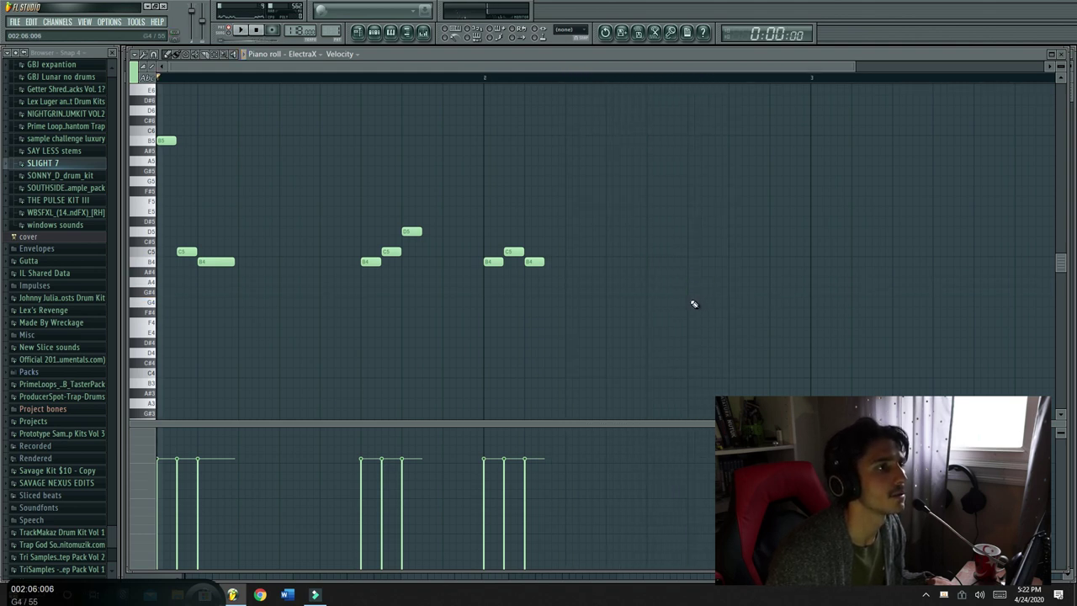
Add a note at position 2:08 near the end of bar 2, listen to the loop, and move it to F4
{"action": "left_click", "coordinate": [744, 344]}
{"action": "left_click_drag", "start_coordinate": [762, 346], "coordinate": [774, 330]}
{"action": "key", "text": "space"}
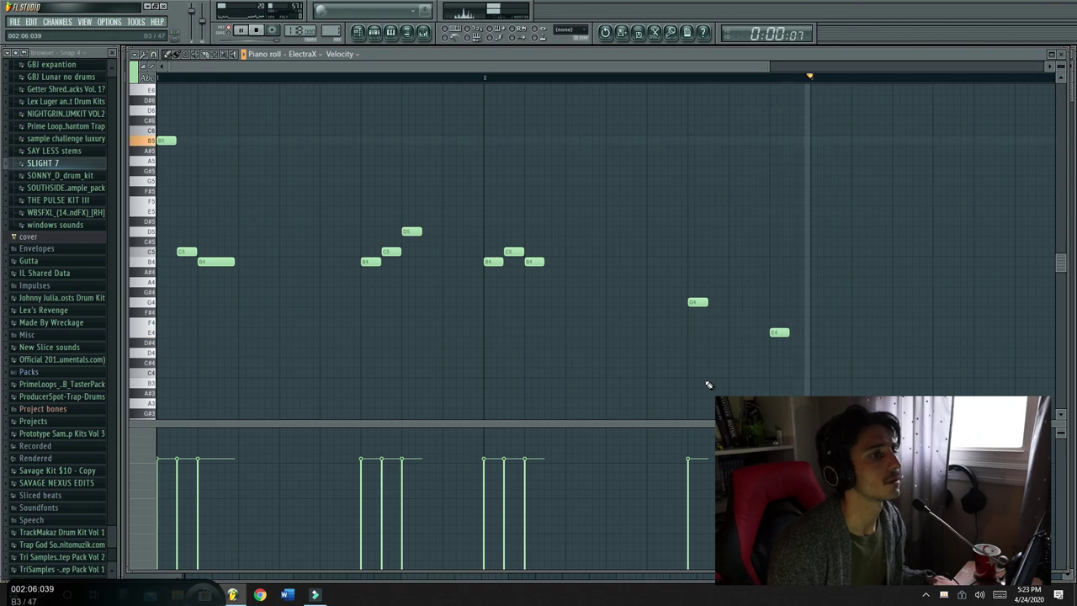
{"action": "mouse_move", "coordinate": [780, 333]}
{"action": "left_mouse_down"}
{"action": "mouse_move", "coordinate": [779, 322]}
{"action": "mouse_move", "coordinate": [769, 334]}
{"action": "mouse_move", "coordinate": [769, 318]}
{"action": "left_mouse_up"}
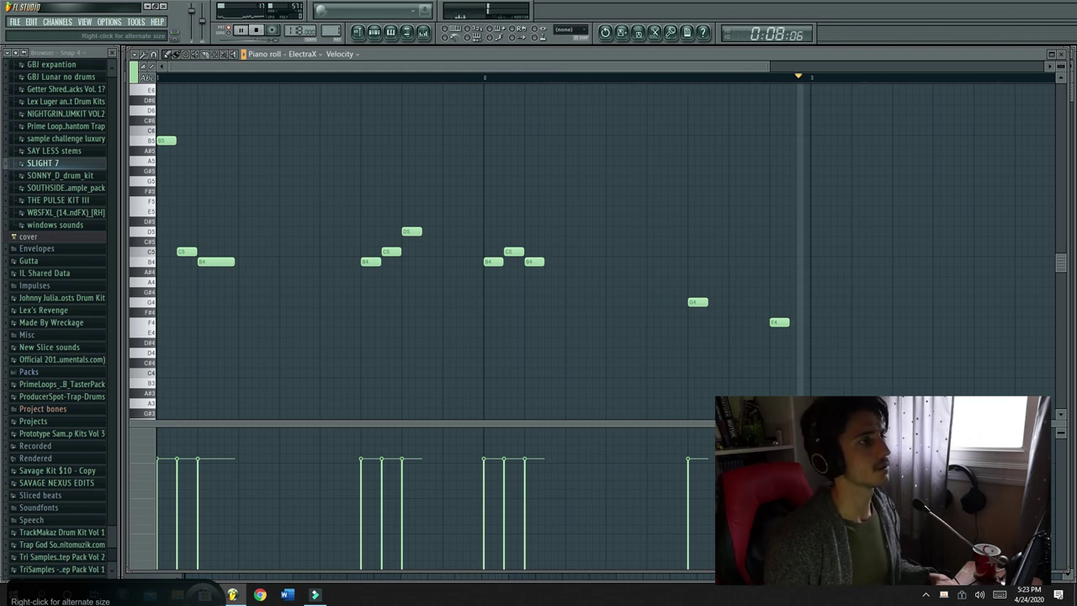
Add Fruity Parametric EQ 2 to mixer track Insert 1 and cut the highs steeply with band 7 at 2394 Hz
{"action": "key", "text": "F9"}
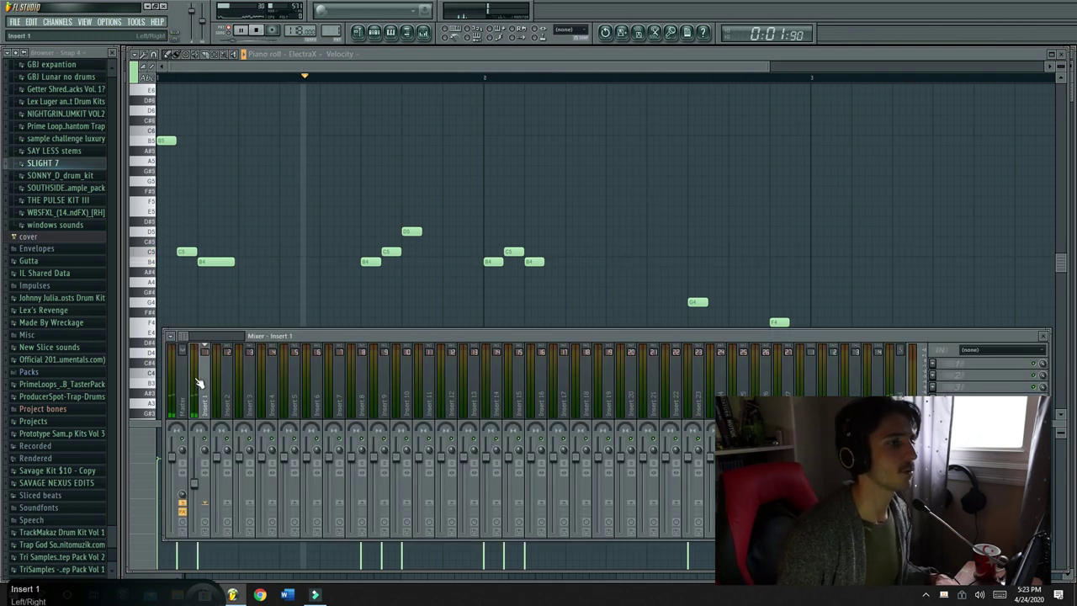
{"action": "left_click", "coordinate": [933, 365]}
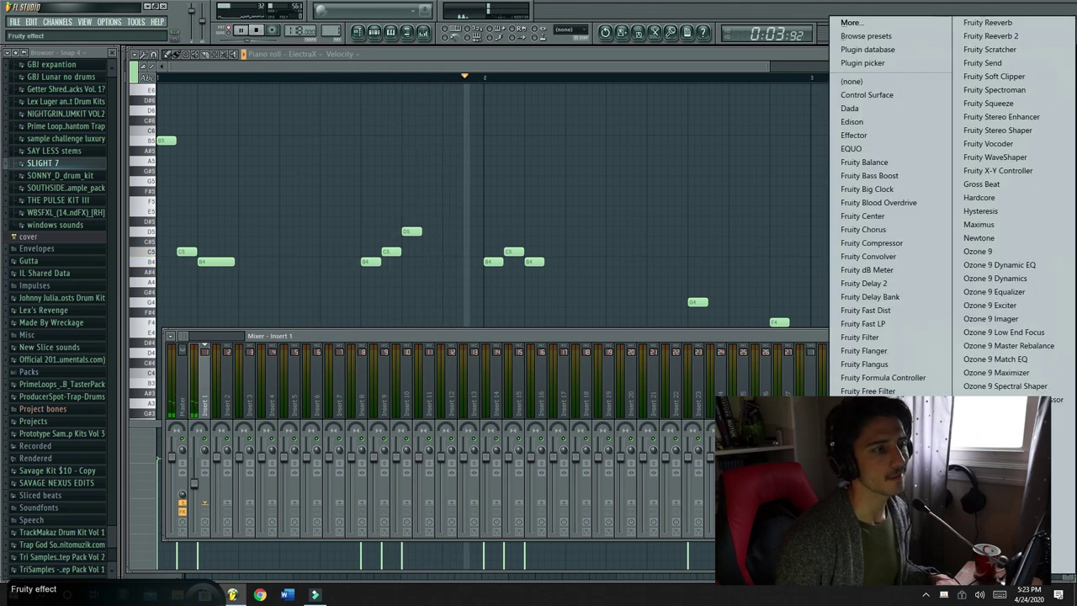
{"action": "left_click", "coordinate": [875, 512]}
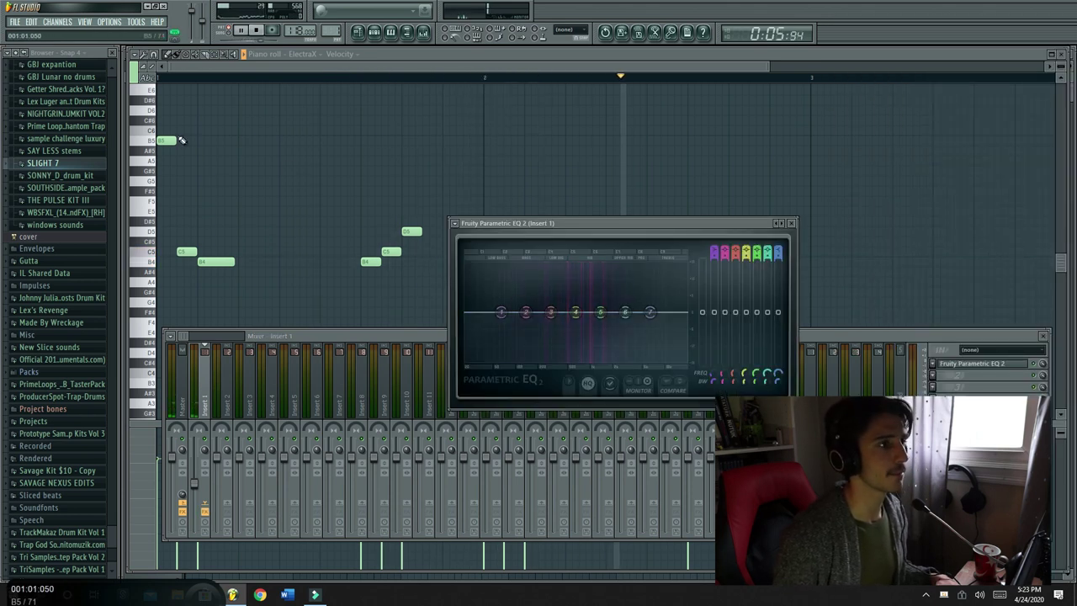
{"action": "left_click_drag", "start_coordinate": [650, 312], "coordinate": [618, 360]}
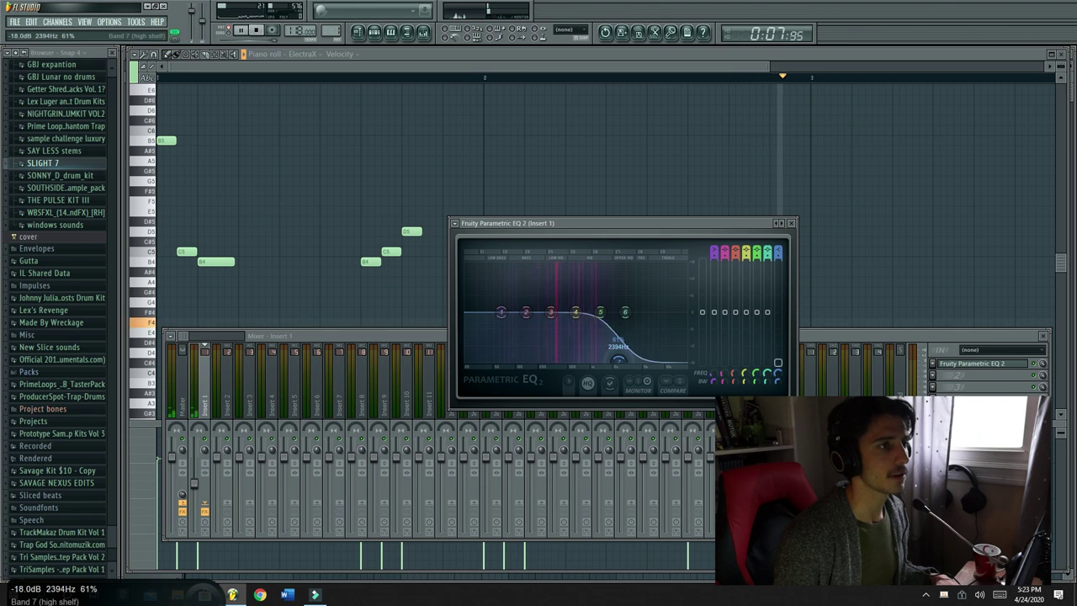
{"action": "left_click_drag", "start_coordinate": [778, 254], "coordinate": [781, 263]}
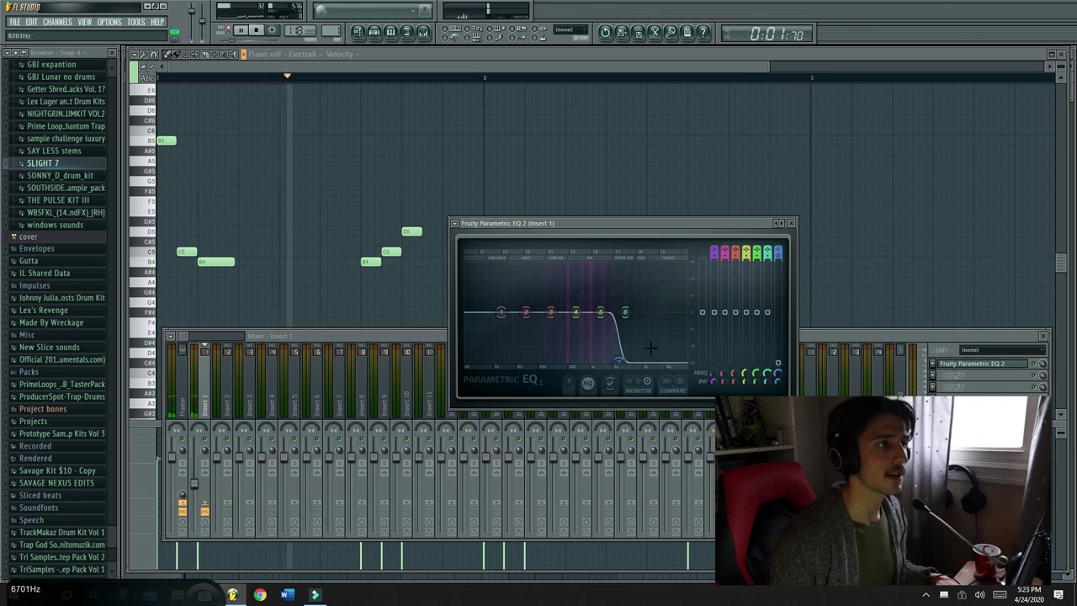
Refine Insert 1's EQ: shift the high cut lower, dip bands 6 and 2, cut lows at 272 Hz, and raise band 4 to 1.0 dB
{"action": "left_click_drag", "start_coordinate": [618, 360], "coordinate": [611, 360]}
{"action": "left_click_drag", "start_coordinate": [625, 312], "coordinate": [629, 318]}
{"action": "left_click_drag", "start_coordinate": [612, 360], "coordinate": [612, 358]}
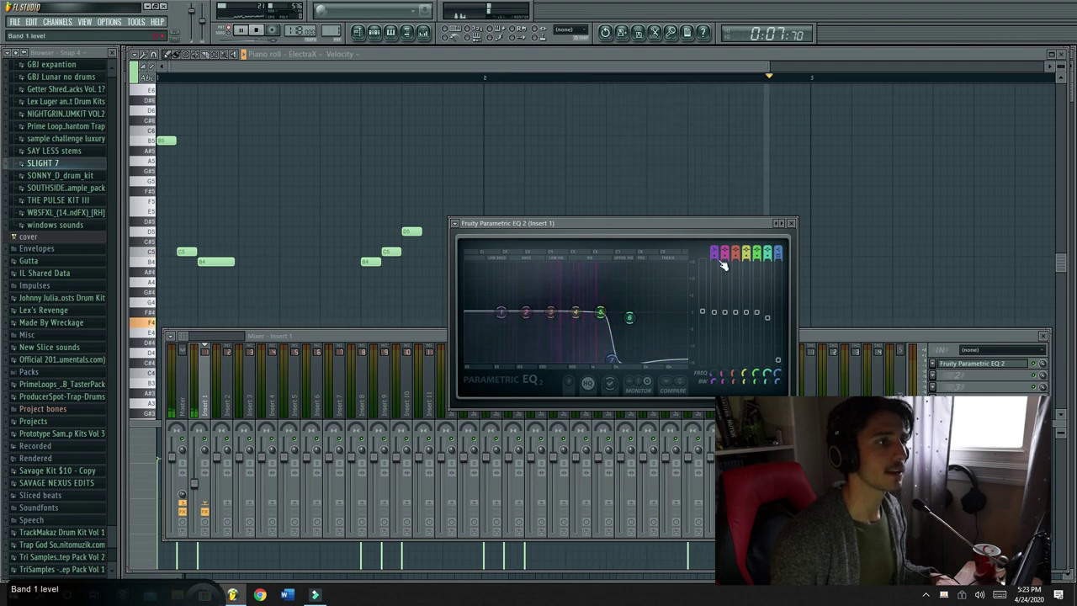
{"action": "left_click_drag", "start_coordinate": [500, 312], "coordinate": [545, 360]}
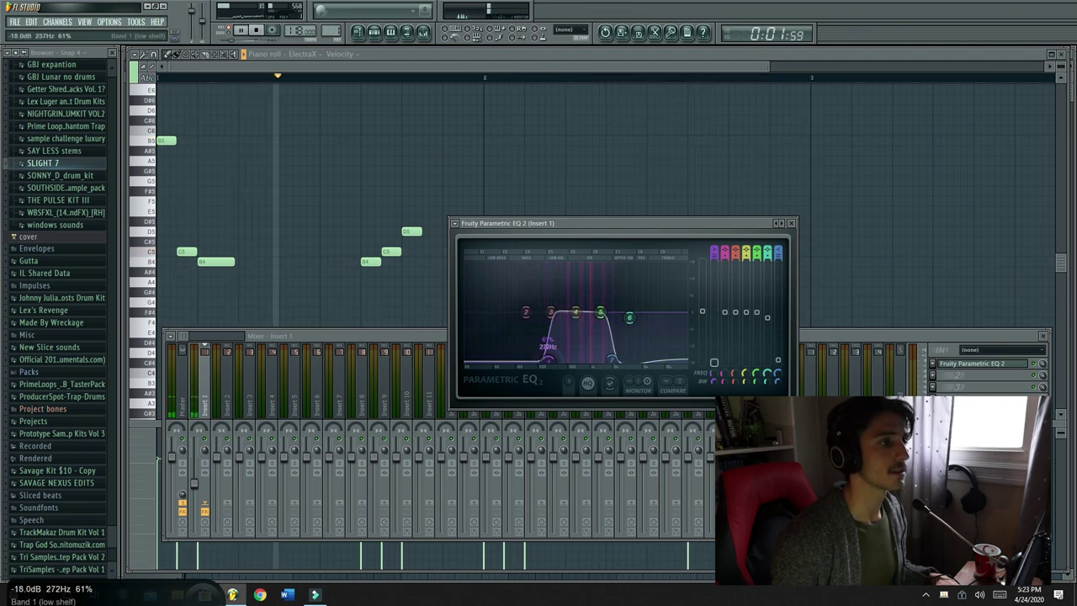
{"action": "left_click_drag", "start_coordinate": [525, 313], "coordinate": [520, 323]}
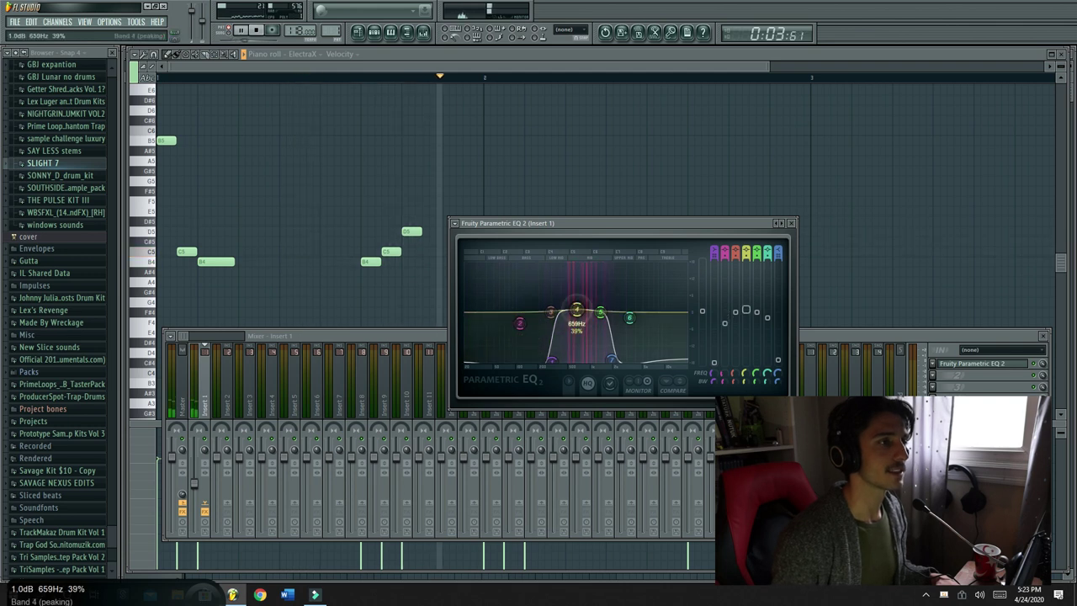
Show the channel list, stop playback, and replace the Clap channel with the Nexus synth
{"action": "left_click", "coordinate": [374, 34]}
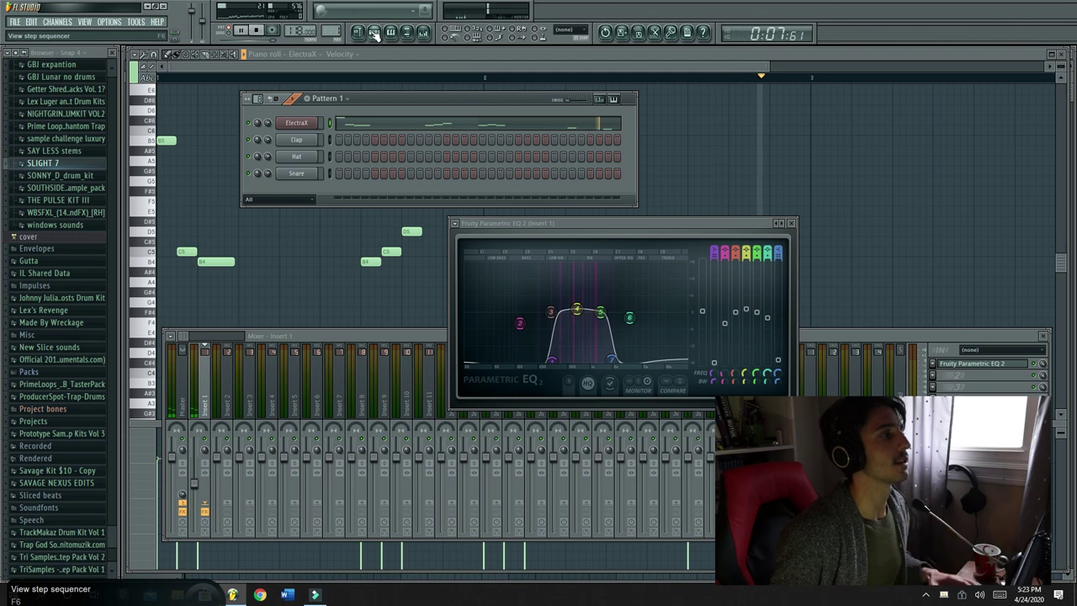
{"action": "key", "text": "space"}
{"action": "right_click", "coordinate": [290, 139]}
{"action": "mouse_move", "coordinate": [377, 291]}
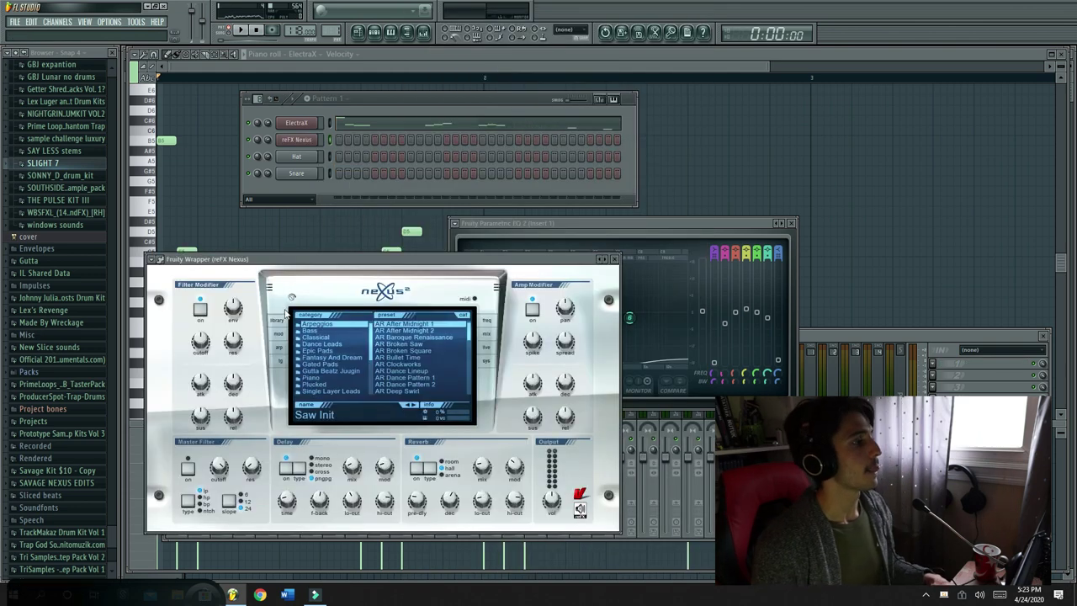
Audition Nexus presets in the Fantasy And Dream category, load SY Fantasy Bellpad 1, and show its effects and mix page
{"action": "left_click", "coordinate": [334, 358]}
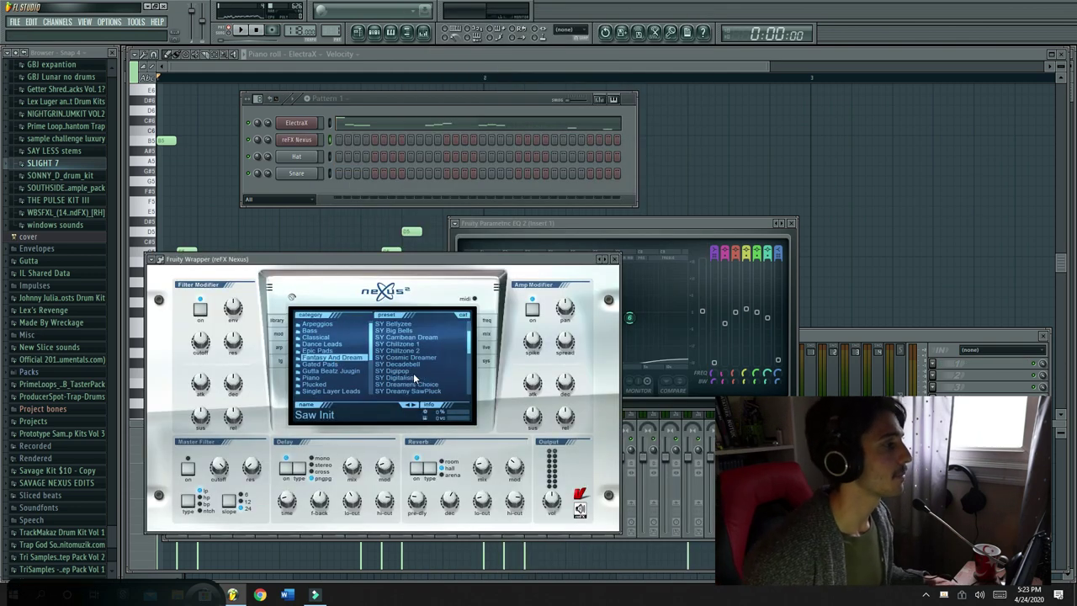
{"action": "scroll", "coordinate": [409, 370], "scroll_direction": "down", "scroll_amount": 5}
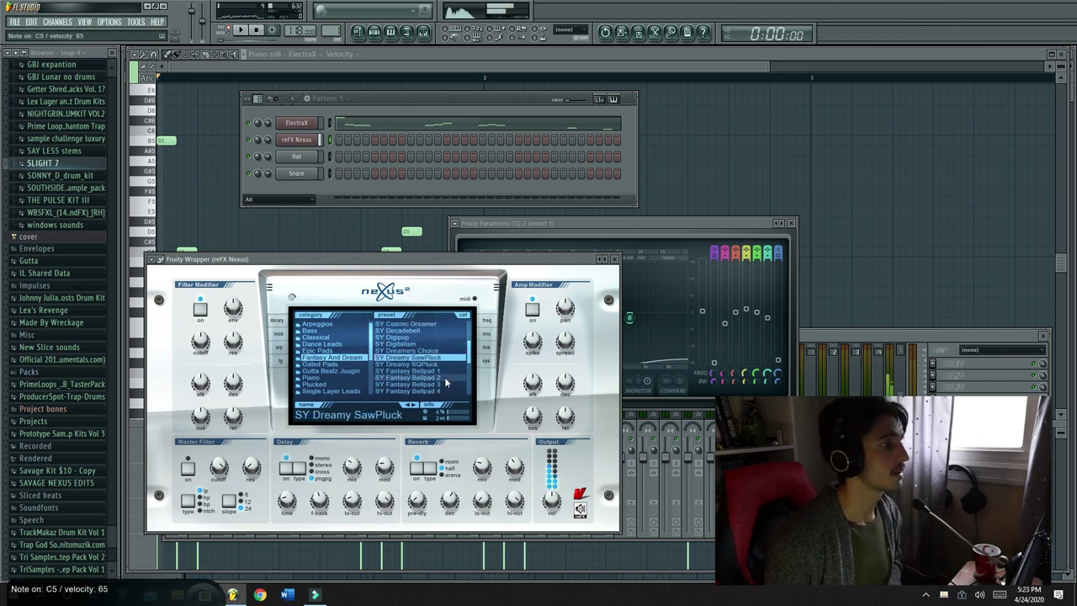
{"action": "left_click", "coordinate": [442, 378]}
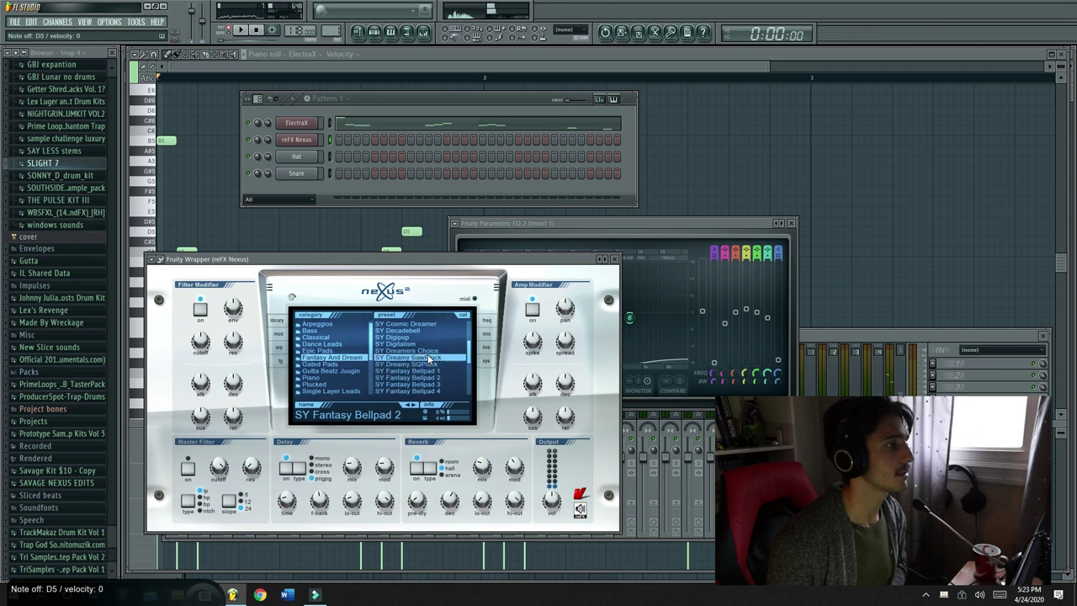
{"action": "left_click", "coordinate": [452, 371]}
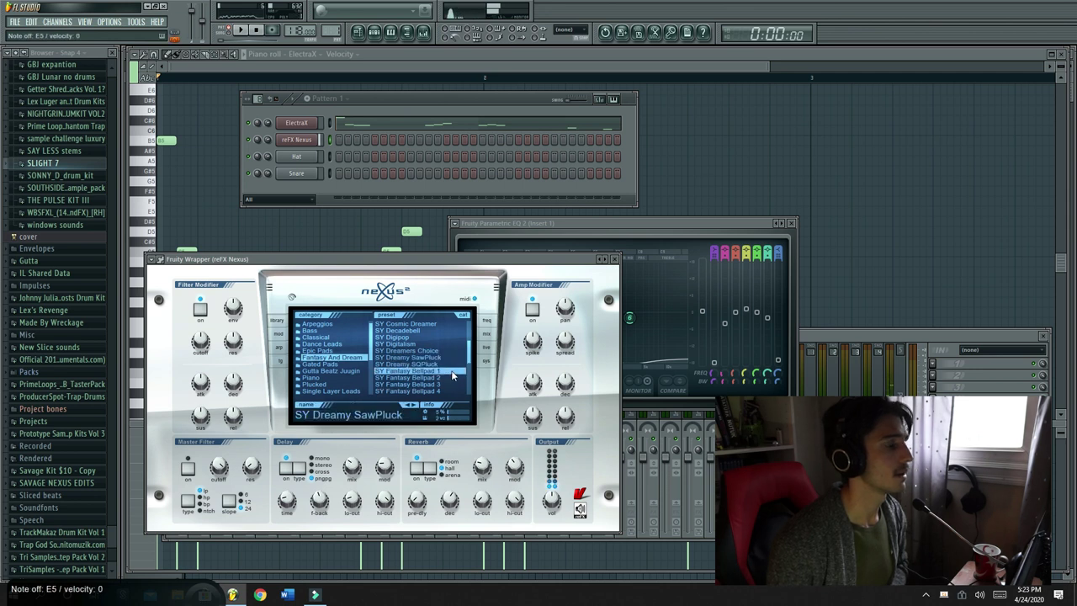
{"action": "scroll", "coordinate": [451, 376], "scroll_direction": "down", "scroll_amount": 2}
{"action": "left_click", "coordinate": [486, 336]}
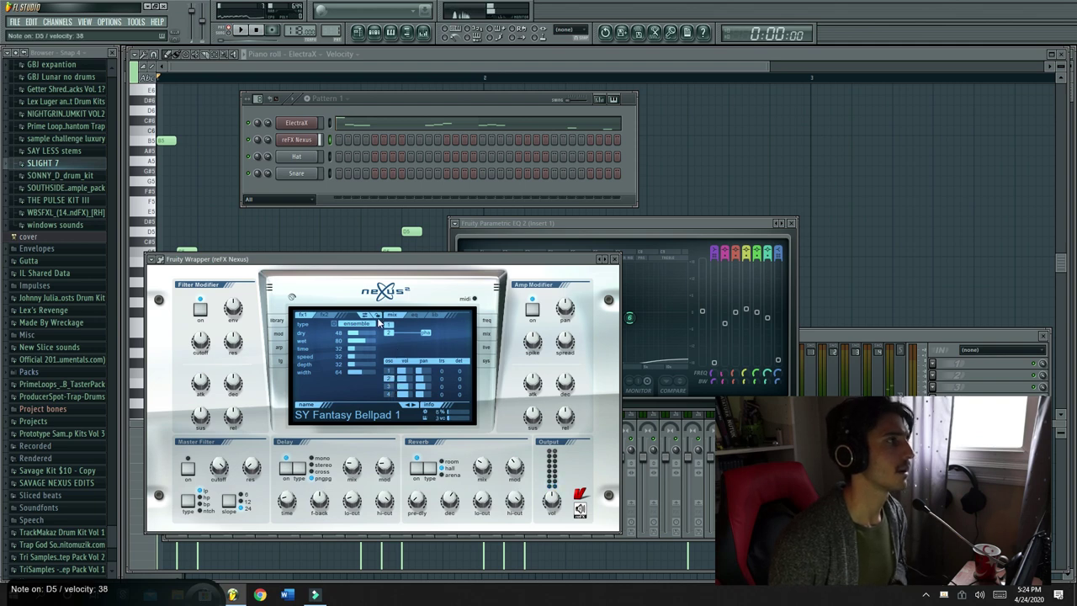
In reFX Nexus's piano roll, add half-bar notes at about 64% velocity: B4 at bar 1 and C5 at bar 2
{"action": "right_click", "coordinate": [313, 142]}
{"action": "left_click", "coordinate": [337, 142]}
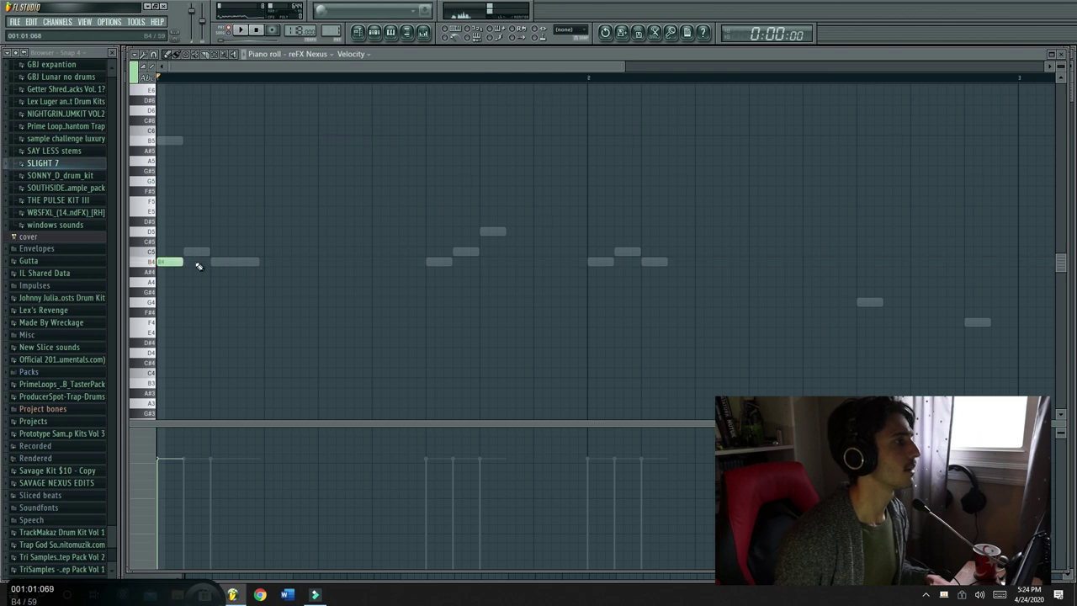
{"action": "left_click", "coordinate": [180, 503]}
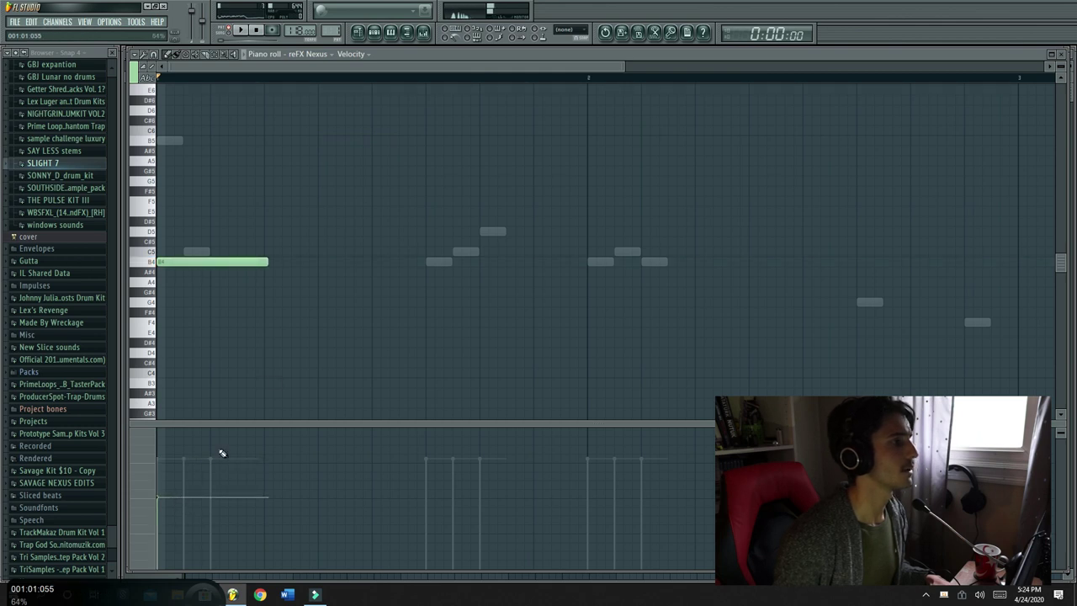
{"action": "mouse_move", "coordinate": [264, 262]}
{"action": "left_mouse_down"}
{"action": "mouse_move", "coordinate": [370, 267]}
{"action": "mouse_move", "coordinate": [251, 275]}
{"action": "left_mouse_up"}
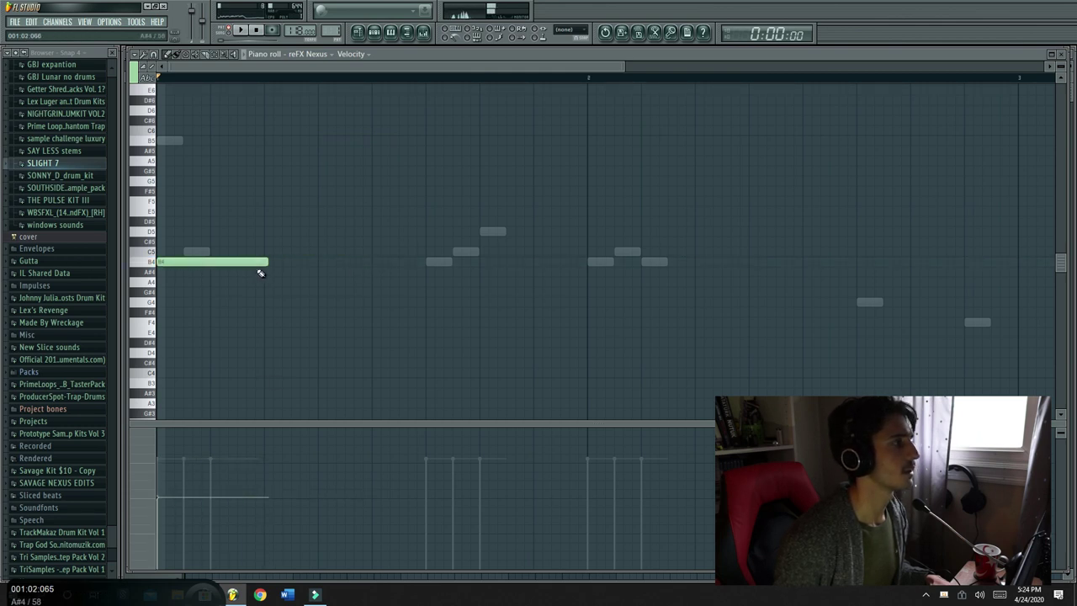
{"action": "key", "text": "space"}
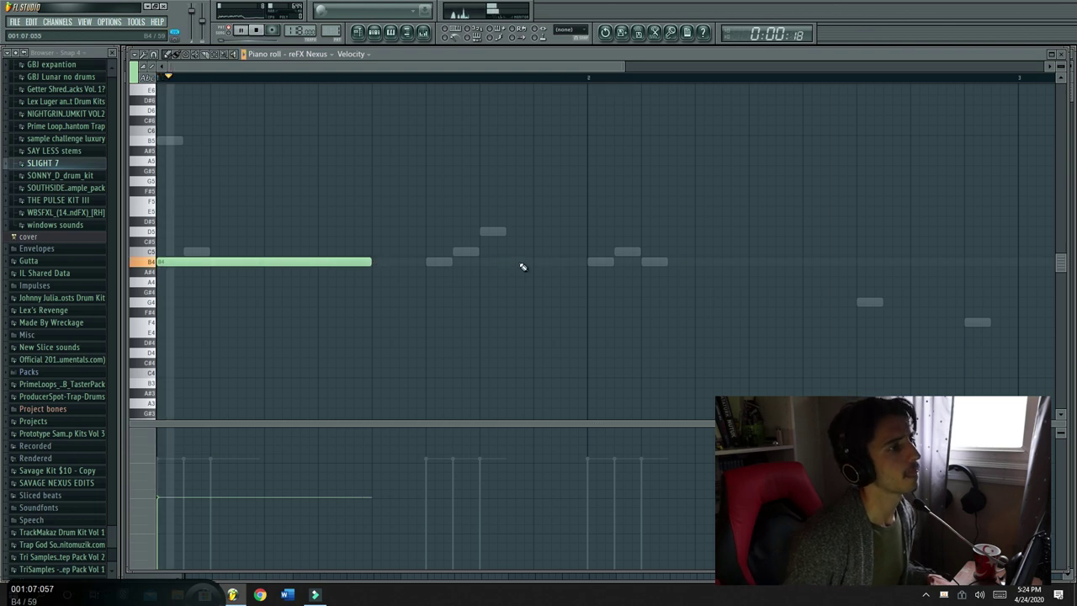
{"action": "left_click", "coordinate": [589, 253]}
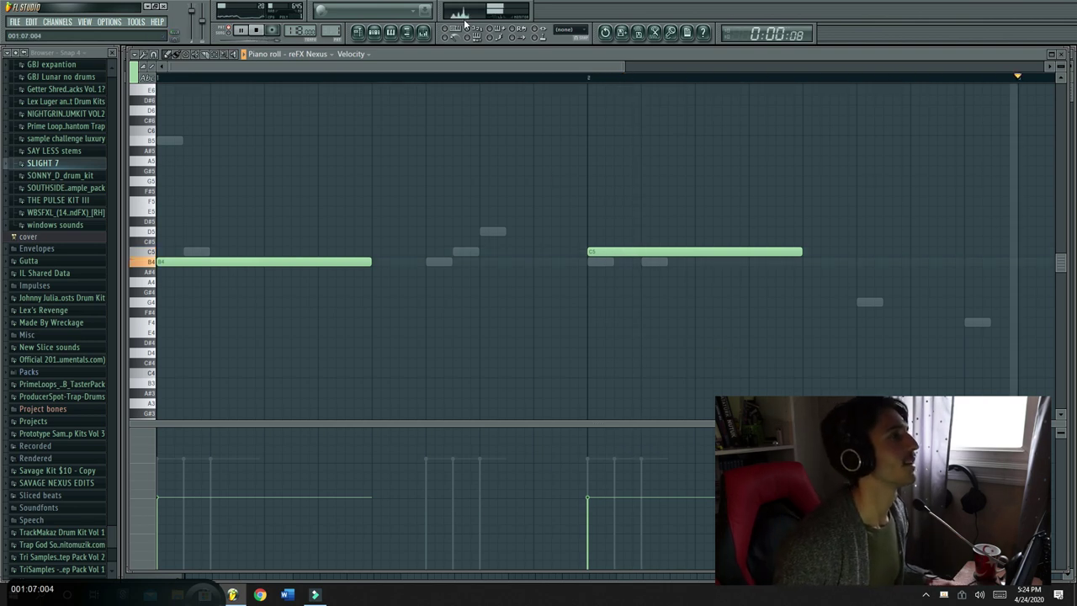
Open the reFX Nexus channel and the mixer, and add Fruity Parametric EQ 2 to its Insert 2 track
{"action": "key", "text": "F6"}
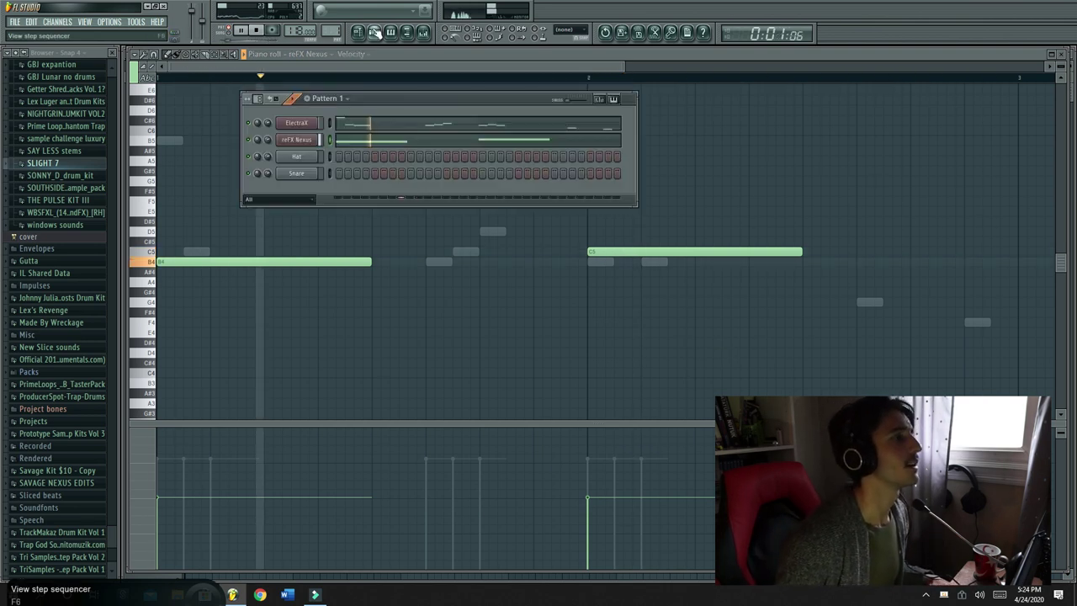
{"action": "left_click", "coordinate": [299, 139]}
{"action": "key", "text": "F9"}
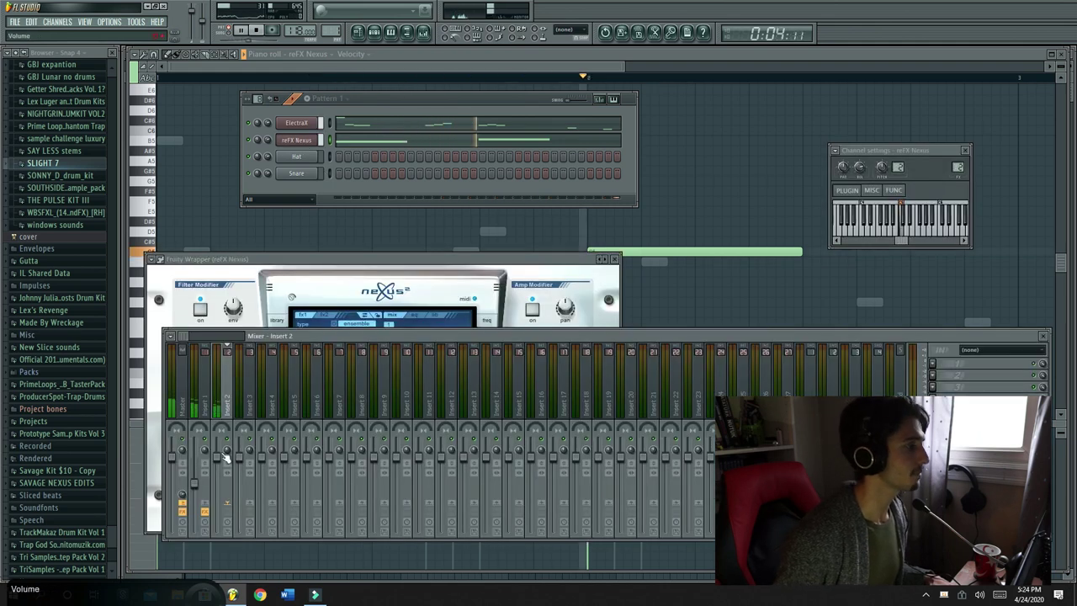
{"action": "left_click", "coordinate": [939, 374]}
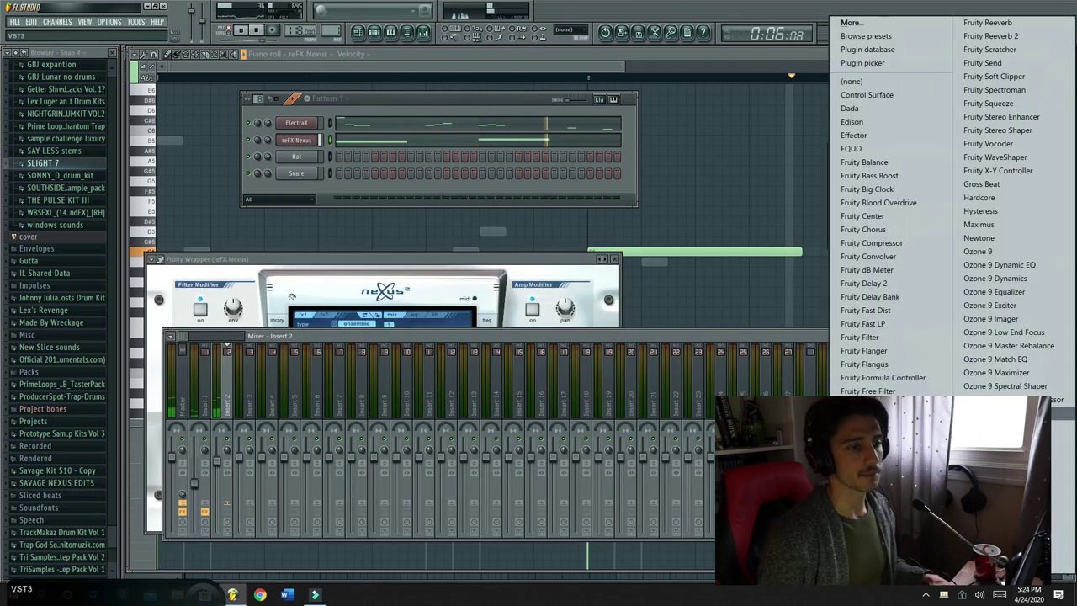
{"action": "left_click", "coordinate": [887, 526]}
Cut the highs steeply with band 7 on Insert 2's EQ and raise band 4 slightly
{"action": "left_click_drag", "start_coordinate": [212, 213], "coordinate": [191, 263]}
{"action": "left_click_drag", "start_coordinate": [277, 127], "coordinate": [538, 127]}
{"action": "left_click_drag", "start_coordinate": [601, 154], "coordinate": [601, 169]}
{"action": "left_click_drag", "start_coordinate": [448, 211], "coordinate": [398, 208]}
{"action": "left_click_drag", "start_coordinate": [568, 208], "coordinate": [568, 206]}
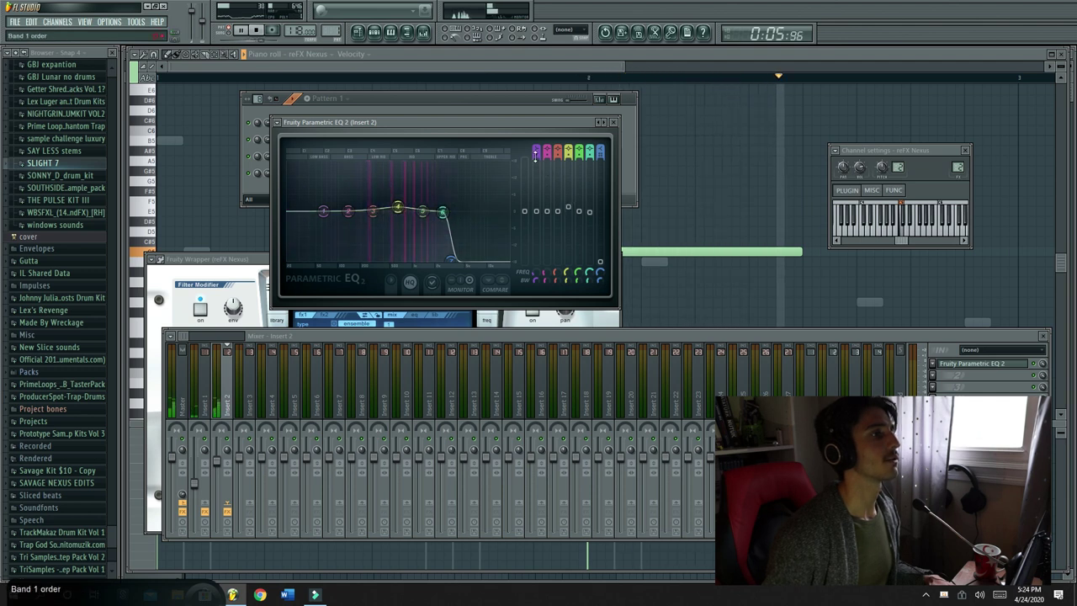
Cut Insert 2's lows with band 1 slightly above 124 Hz, dip band 2, and set band 4 to 1.8 dB at 650 Hz
{"action": "left_click_drag", "start_coordinate": [323, 212], "coordinate": [346, 262]}
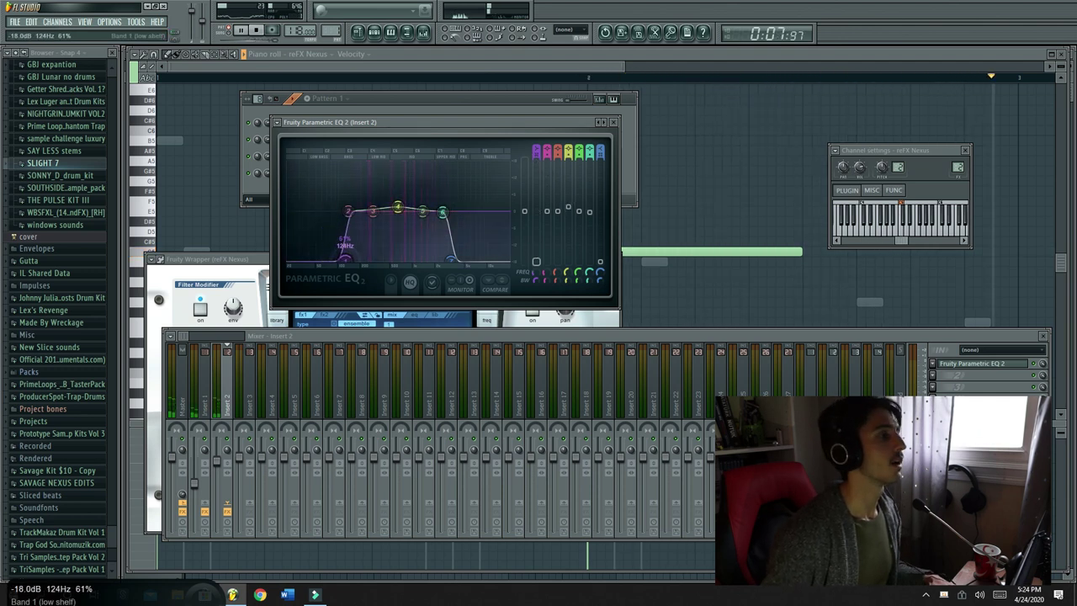
{"action": "left_click_drag", "start_coordinate": [348, 213], "coordinate": [347, 221]}
{"action": "left_click_drag", "start_coordinate": [346, 260], "coordinate": [353, 260]}
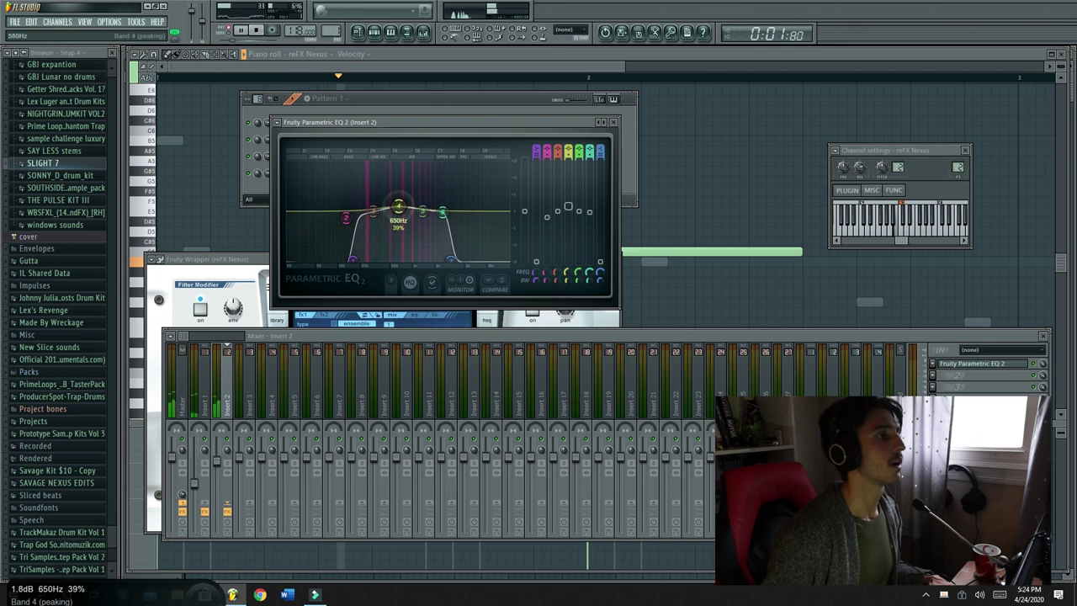
{"action": "left_click_drag", "start_coordinate": [398, 208], "coordinate": [399, 206]}
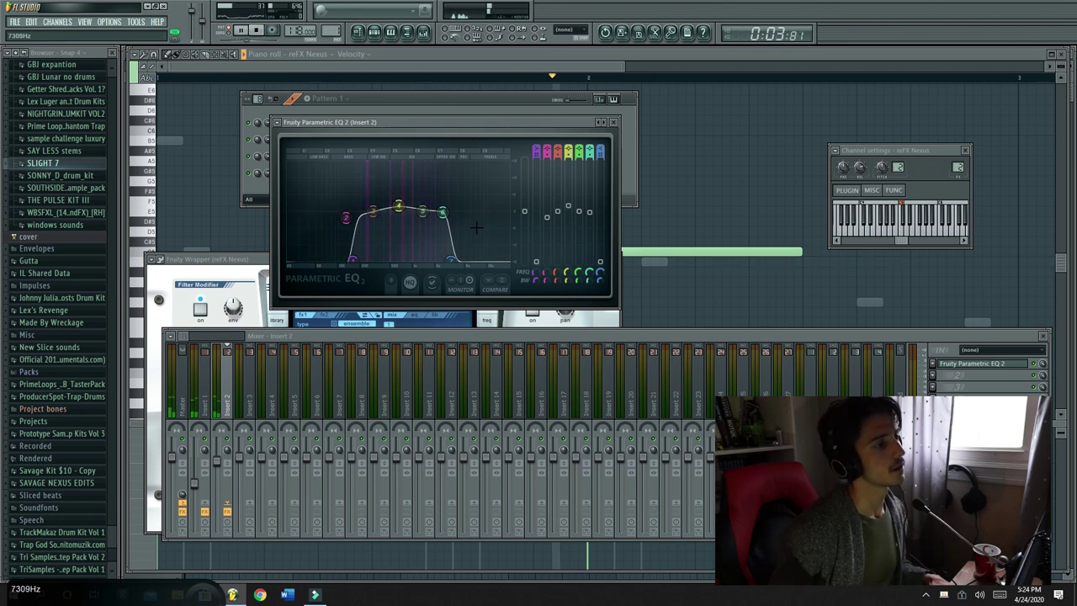
Lower Insert 2's volume slightly and close its Parametric EQ 2 window
{"action": "left_click_drag", "start_coordinate": [218, 461], "coordinate": [218, 466]}
{"action": "left_click", "coordinate": [353, 261]}
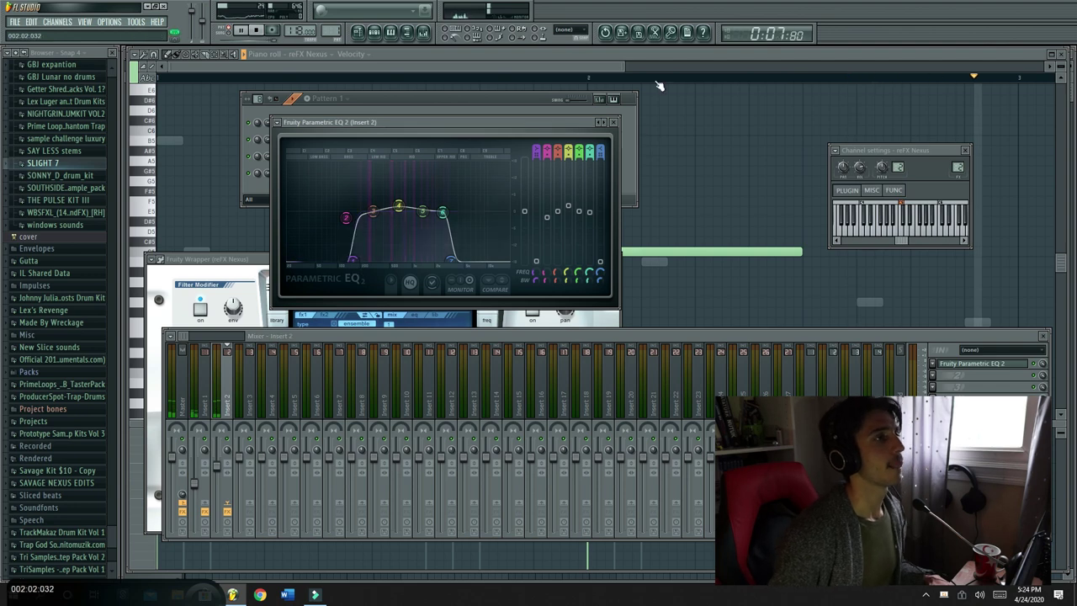
{"action": "left_click", "coordinate": [614, 122]}
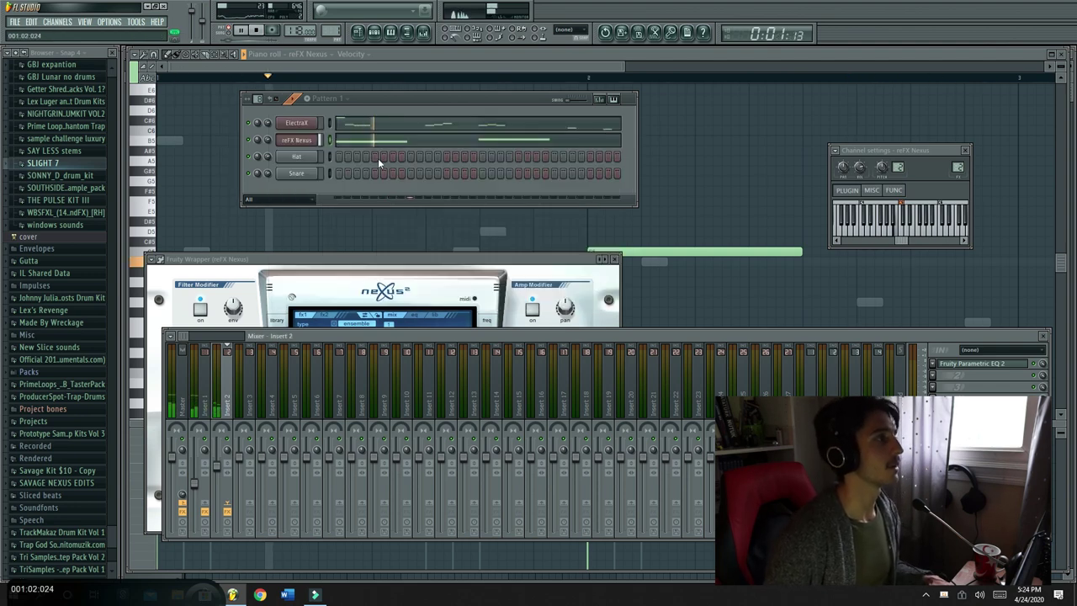
Replace the Hat channel with a second ElectraX instrument and move its window higher to reveal more controls
{"action": "right_click", "coordinate": [313, 155]}
{"action": "mouse_move", "coordinate": [353, 316]}
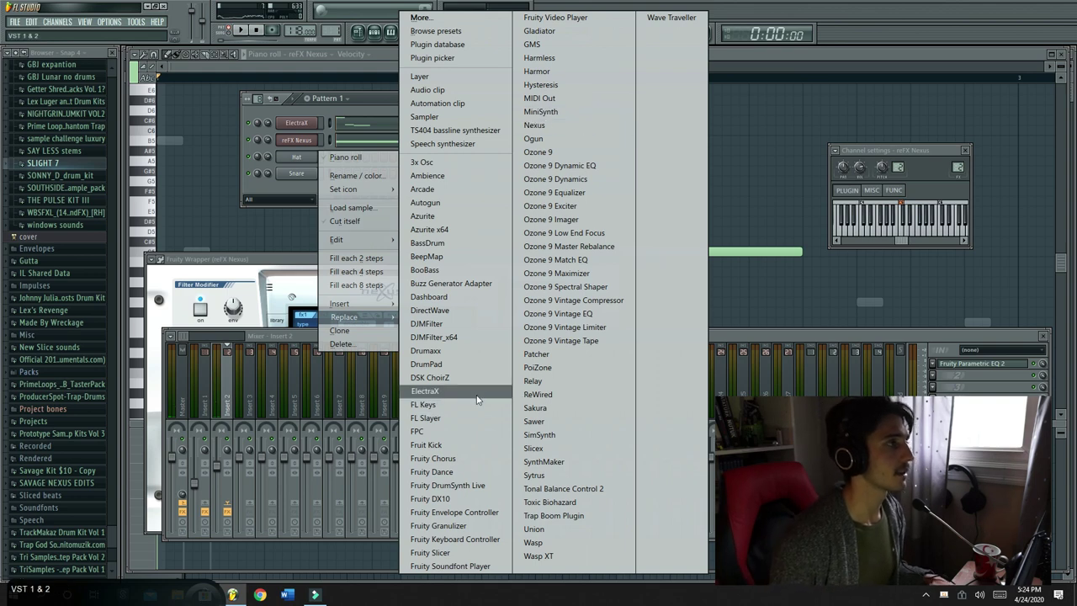
{"action": "left_click", "coordinate": [429, 391]}
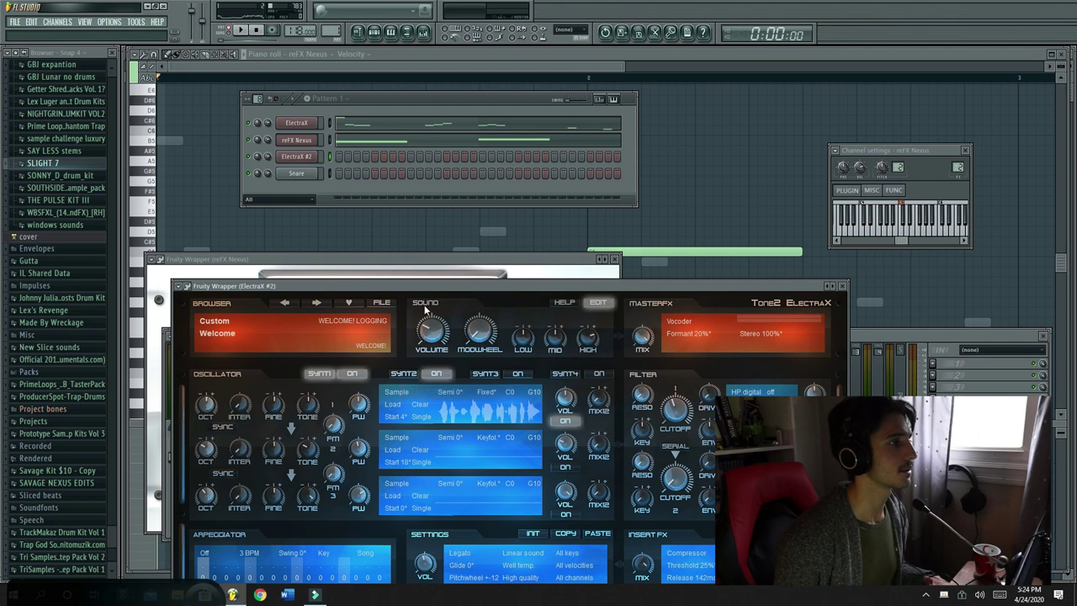
{"action": "left_click_drag", "start_coordinate": [440, 286], "coordinate": [434, 257]}
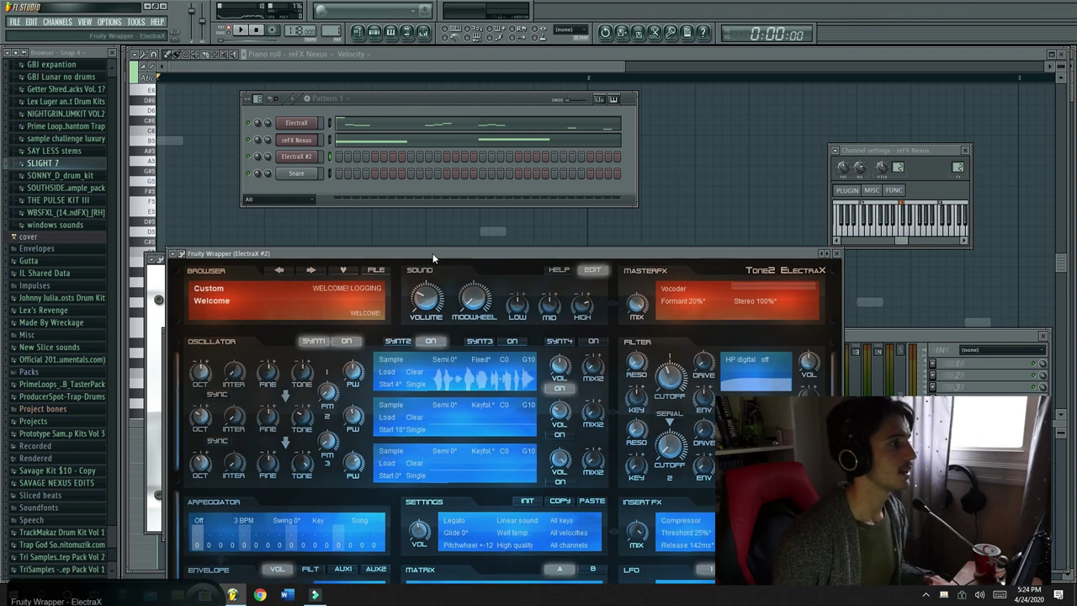
{"action": "left_click", "coordinate": [203, 289]}
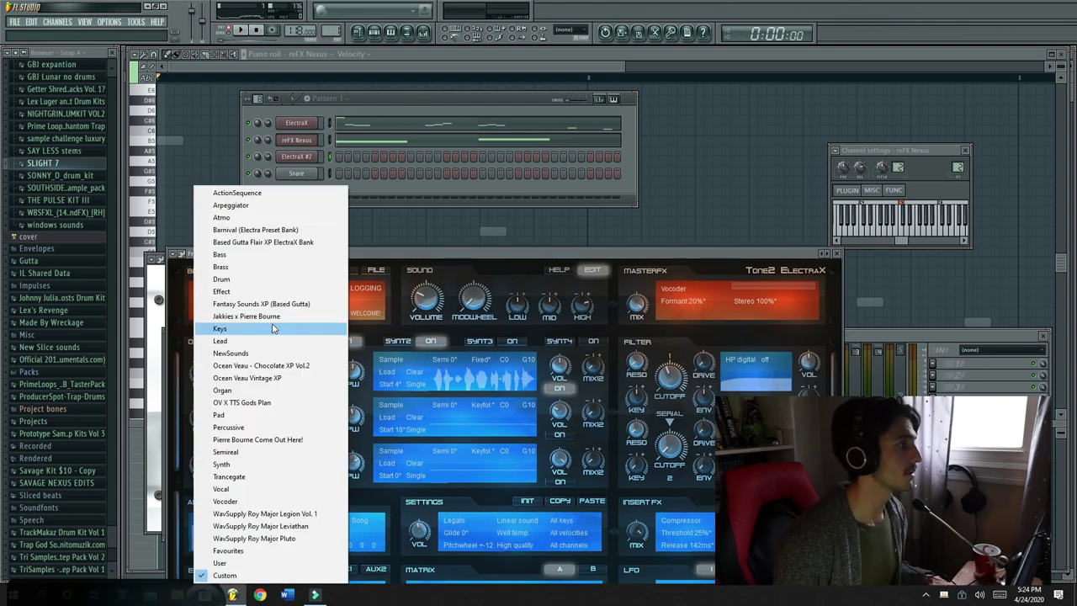
{"action": "left_click", "coordinate": [429, 262]}
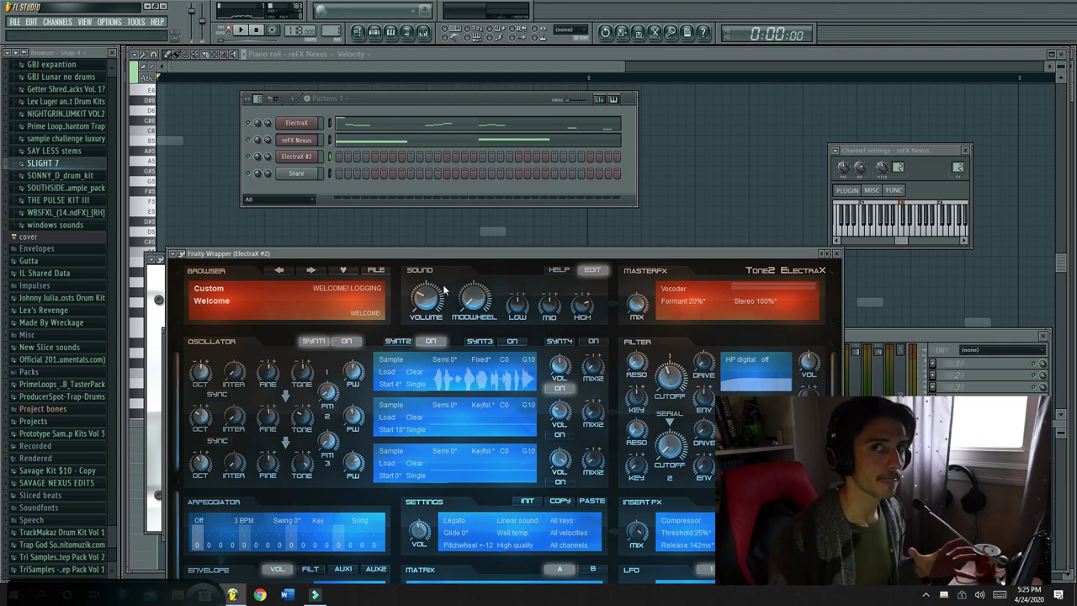
{"action": "left_click", "coordinate": [202, 292]}
{"action": "left_click", "coordinate": [378, 264]}
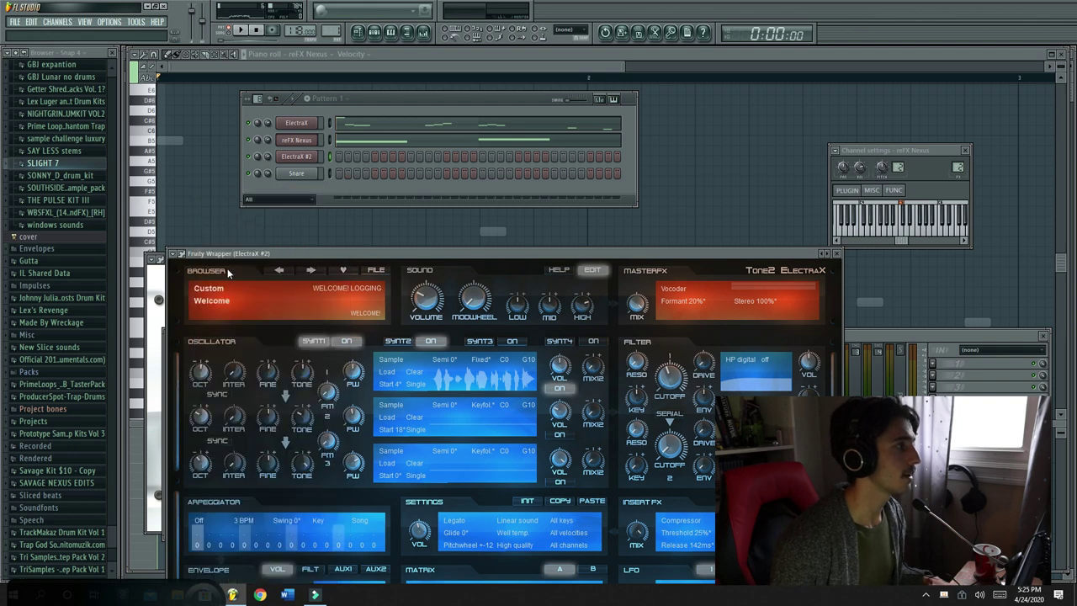
Load the PL - Space preset from the Fantasy Sounds XP (Based Gutta) bank in ElectraX #2
{"action": "left_click", "coordinate": [212, 302]}
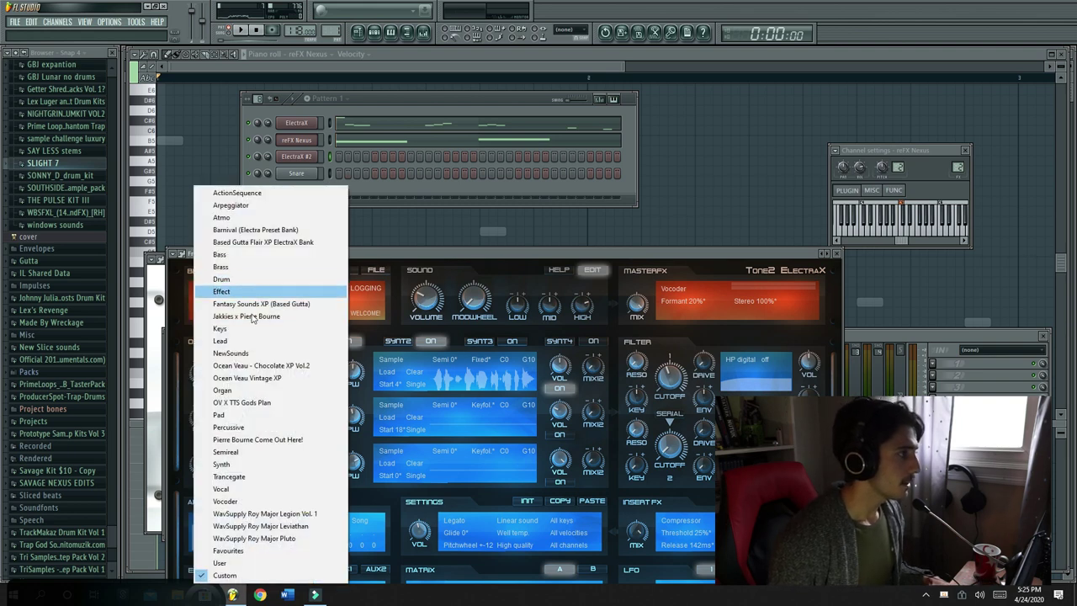
{"action": "left_click", "coordinate": [330, 307]}
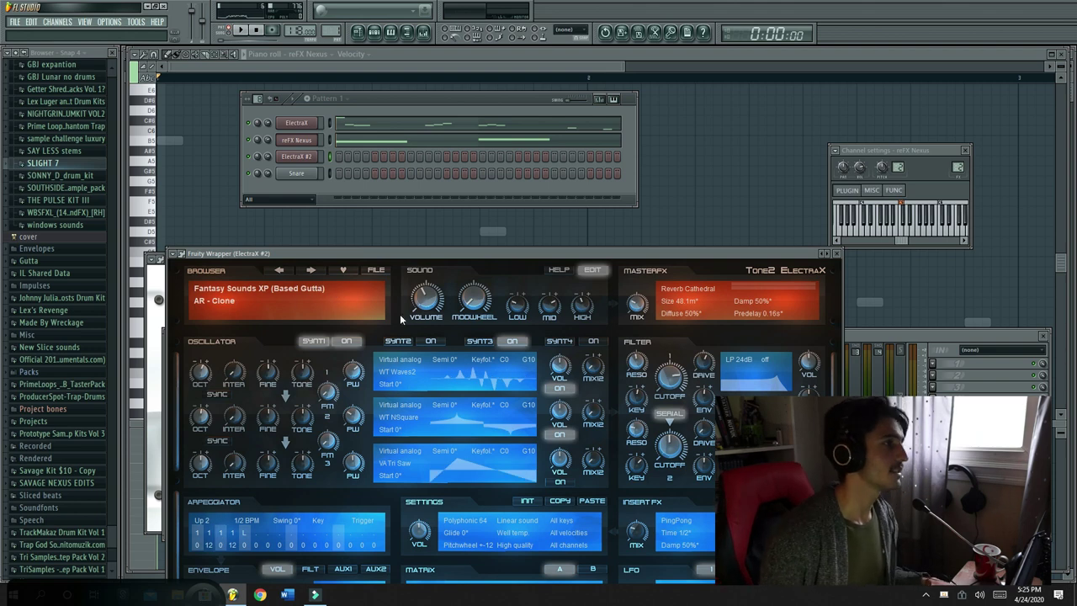
{"action": "left_click", "coordinate": [218, 301]}
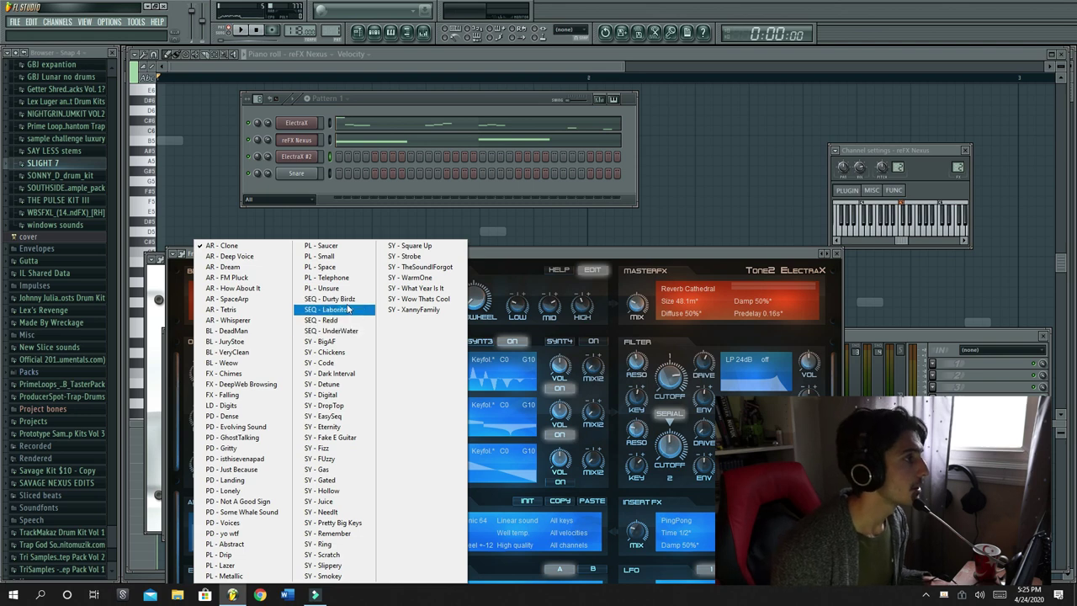
{"action": "left_click", "coordinate": [345, 267]}
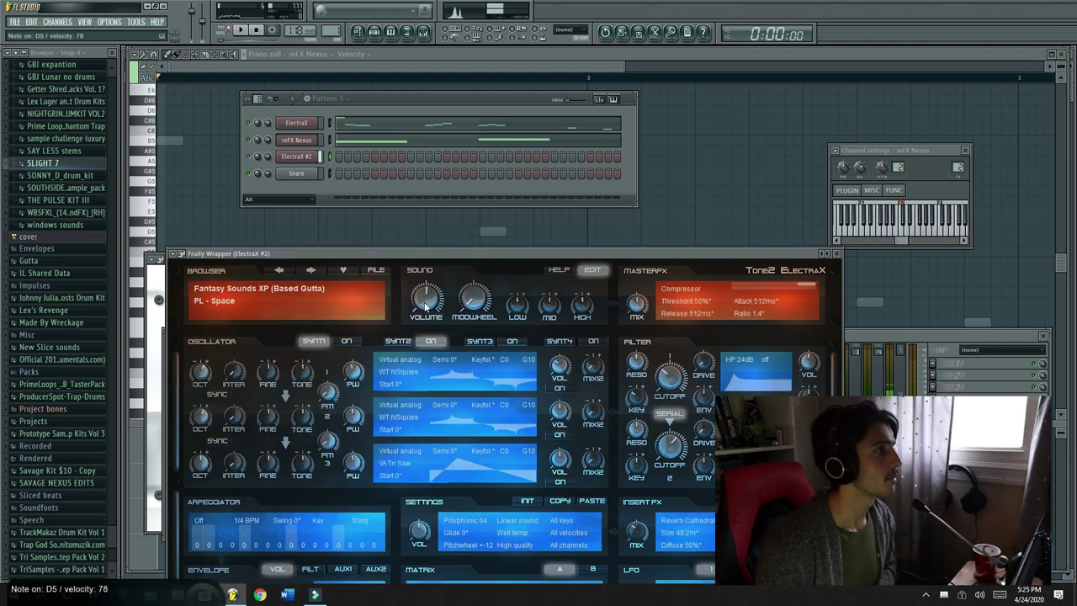
Open ElectraX #2's piano roll and place a B4 note at step 4 of bar 1
{"action": "right_click", "coordinate": [319, 154]}
{"action": "left_click", "coordinate": [335, 157]}
{"action": "left_click", "coordinate": [303, 190]}
{"action": "right_click", "coordinate": [310, 192]}
{"action": "left_click_drag", "start_coordinate": [255, 231], "coordinate": [259, 263]}
{"action": "left_click_drag", "start_coordinate": [401, 263], "coordinate": [468, 262]}
{"action": "key", "text": "space"}
{"action": "left_click_drag", "start_coordinate": [534, 260], "coordinate": [341, 264]}
{"action": "key", "text": "space"}
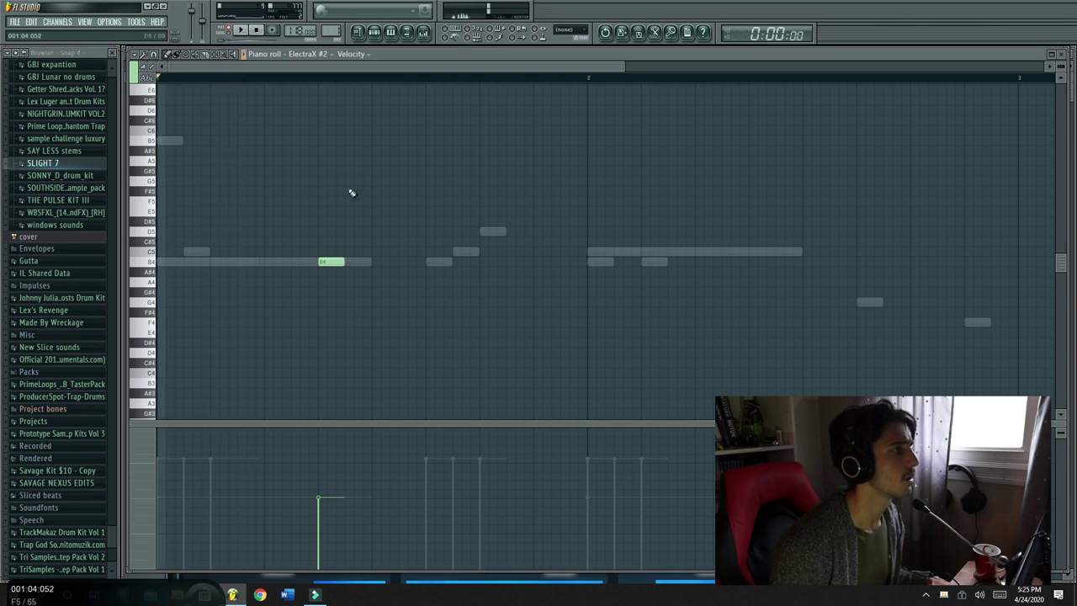
Add an F#5 note at step 5 and a D5 note at step 7 of bar 1, checking them with playback
{"action": "key", "text": "space"}
{"action": "key", "text": "space"}
{"action": "right_click", "coordinate": [360, 197]}
{"action": "left_click", "coordinate": [375, 193]}
{"action": "key", "text": "space"}
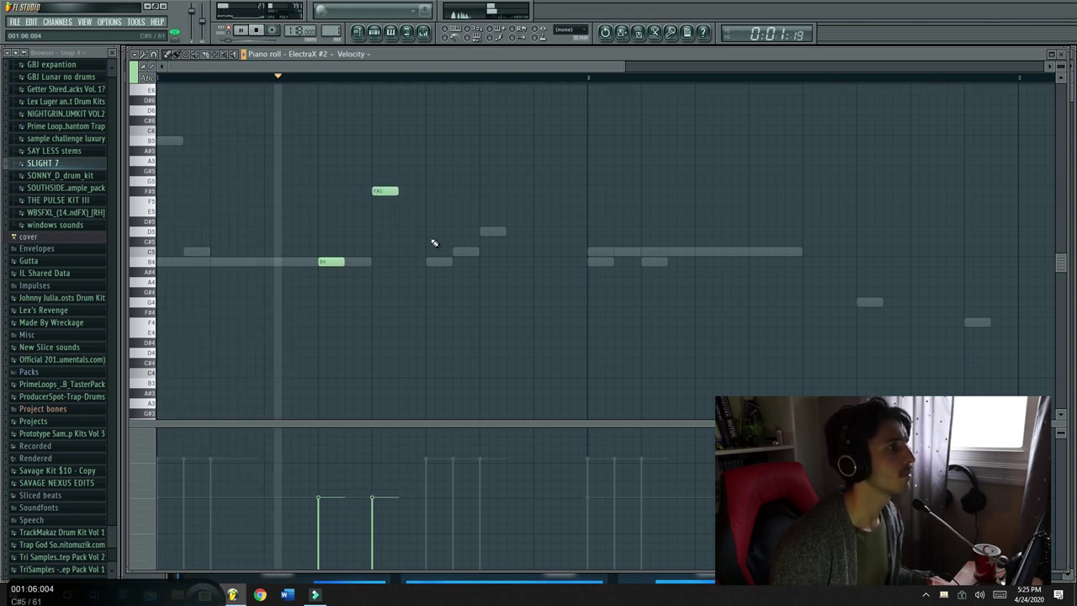
{"action": "key", "text": "space"}
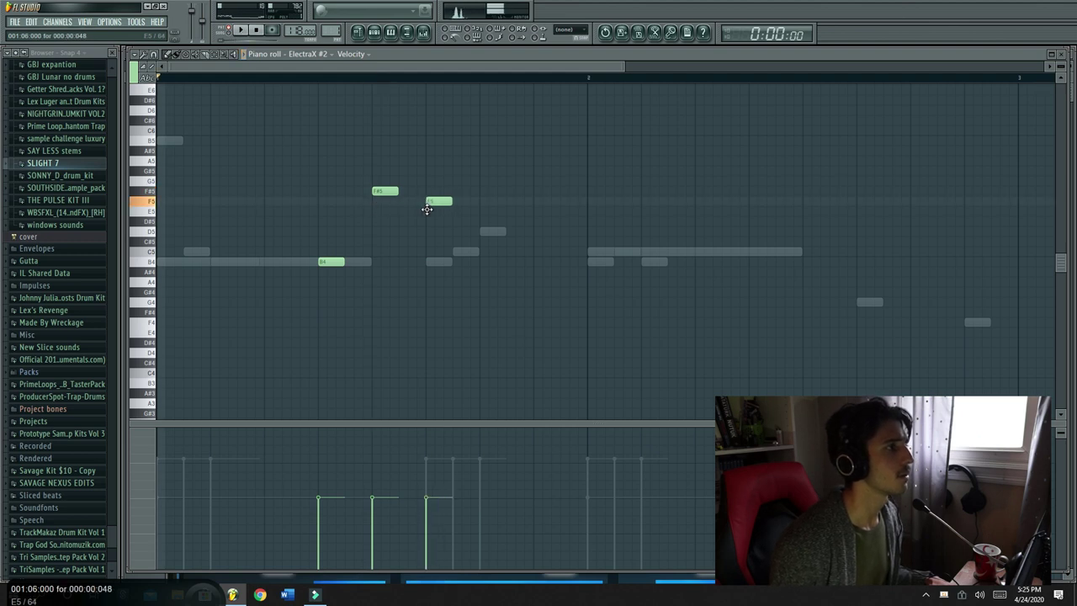
{"action": "left_click_drag", "start_coordinate": [427, 224], "coordinate": [491, 233]}
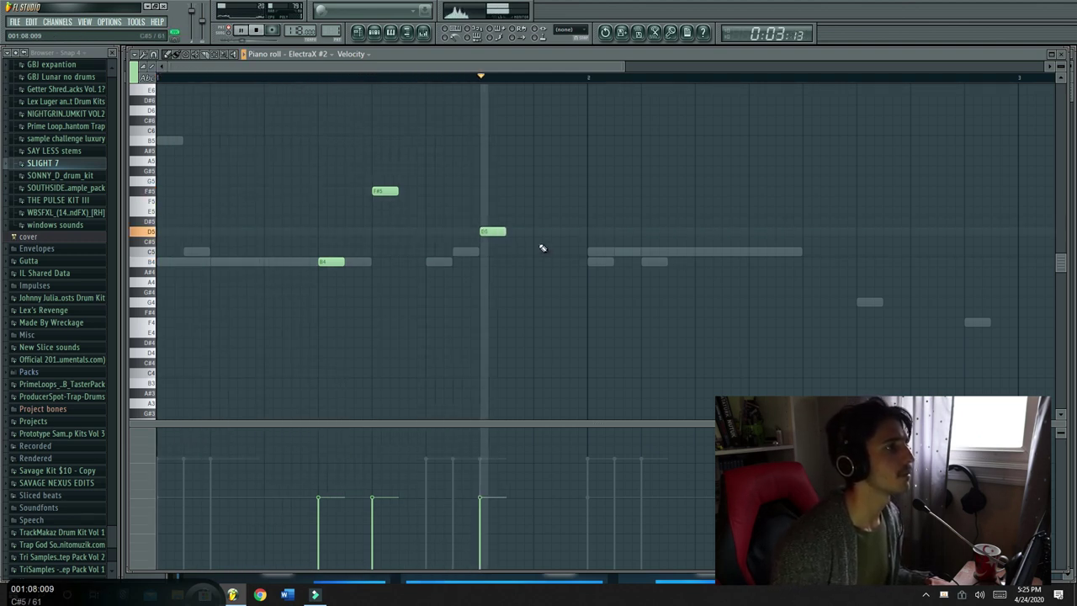
{"action": "key", "text": "space"}
Add C5 notes at steps 1 and 4 of bar 2, followed by an F#5 and a B5 in step 5
{"action": "key", "text": "space"}
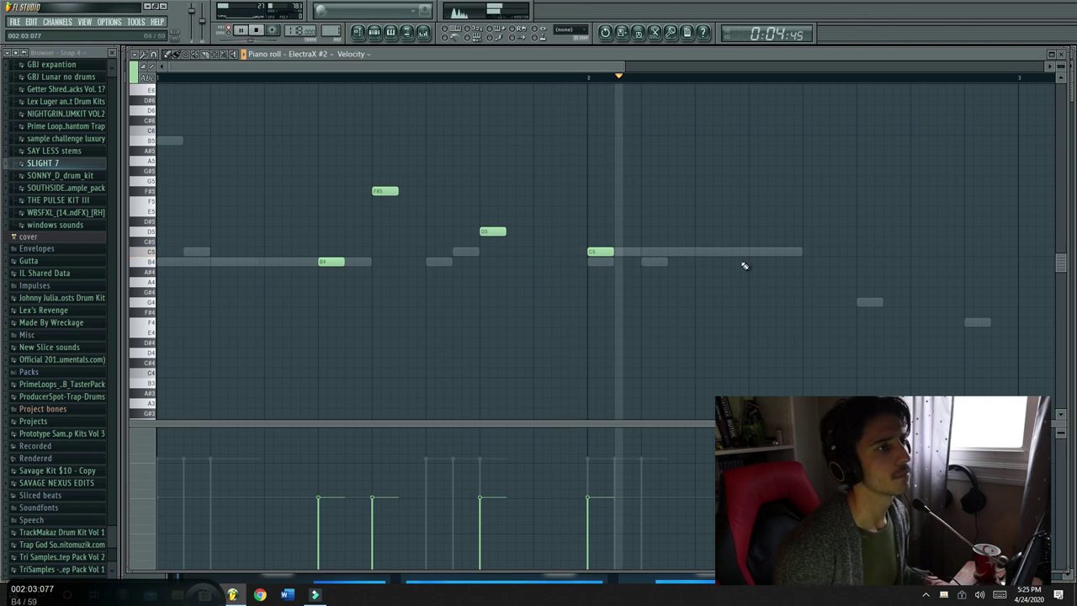
{"action": "key", "text": "space"}
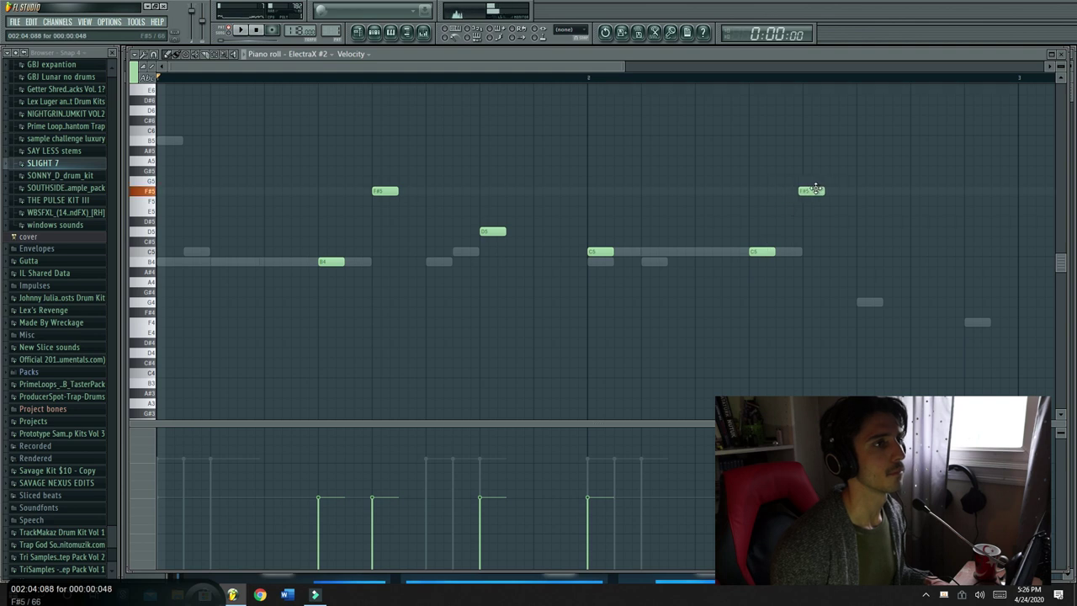
{"action": "key", "text": "space"}
{"action": "left_click_drag", "start_coordinate": [835, 153], "coordinate": [840, 142]}
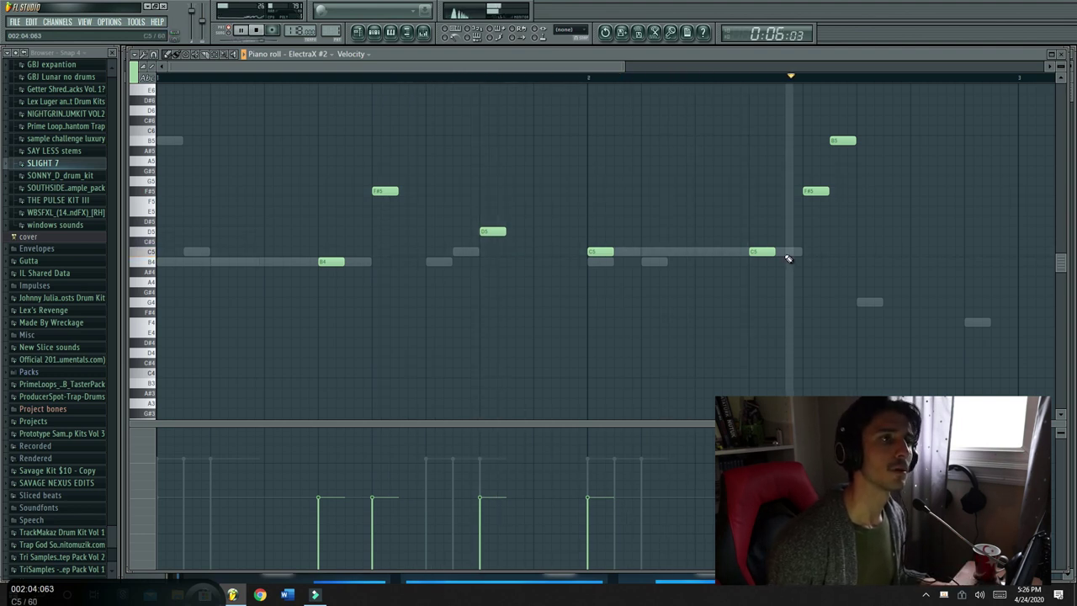
{"action": "key", "text": "space"}
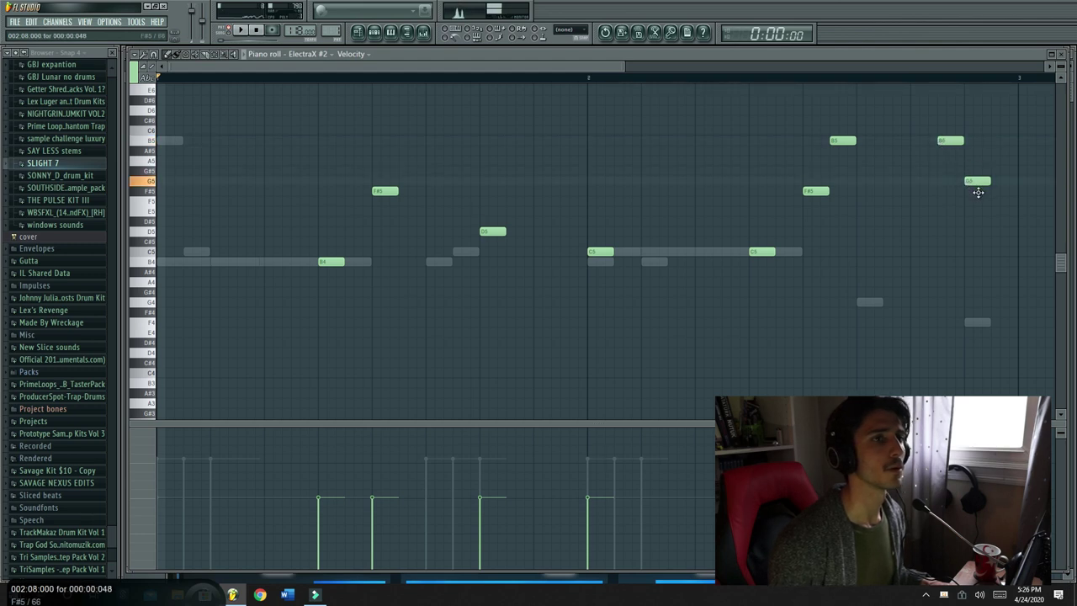
Finish bar 2 with a B5 and an F#5, then audition and delete an extra F#5 just before them
{"action": "left_click", "coordinate": [934, 191]}
{"action": "key", "text": "space"}
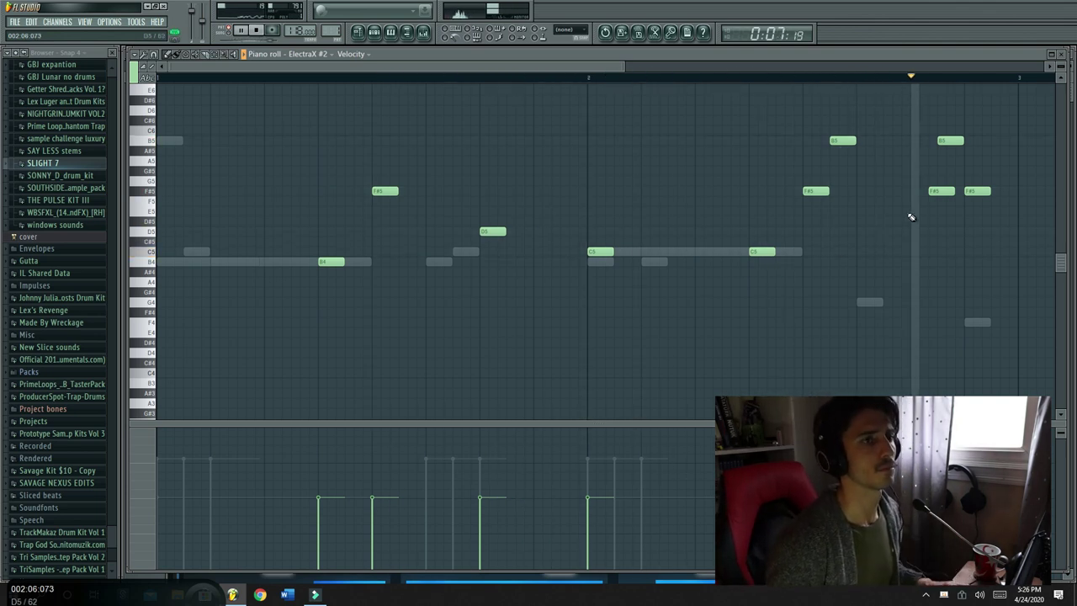
{"action": "right_click", "coordinate": [942, 193]}
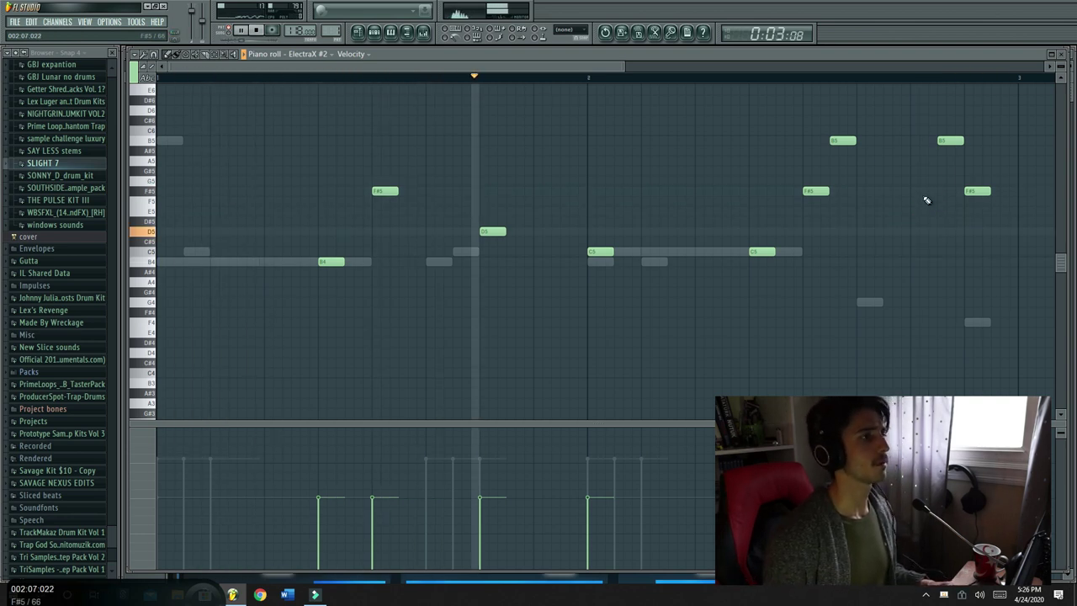
{"action": "key", "text": "space"}
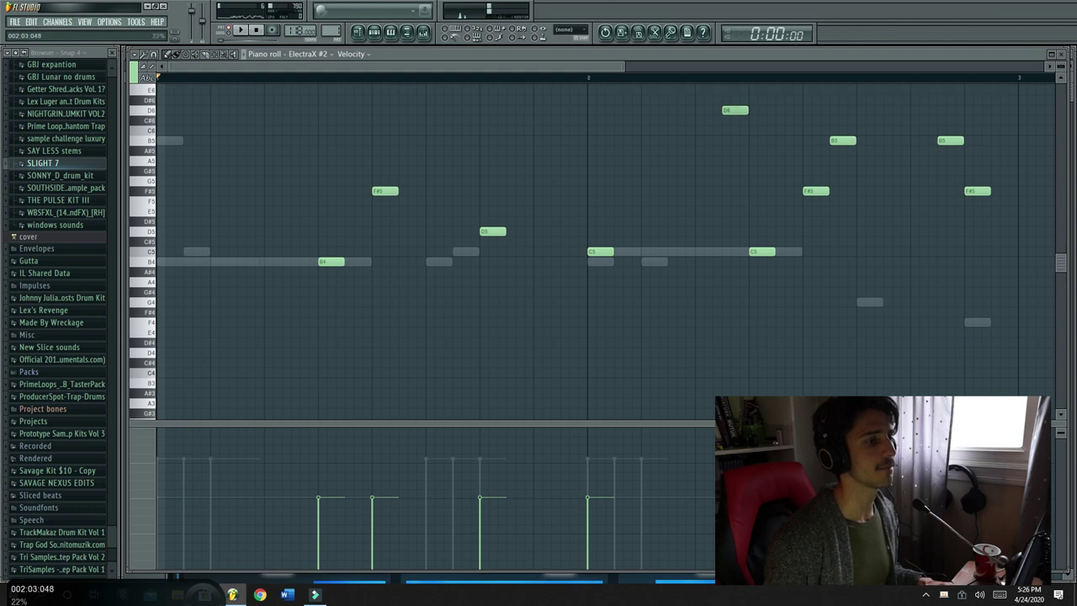
Try out a D6 note just before the second C5 in bar 2 and delete it
{"action": "key", "text": "space"}
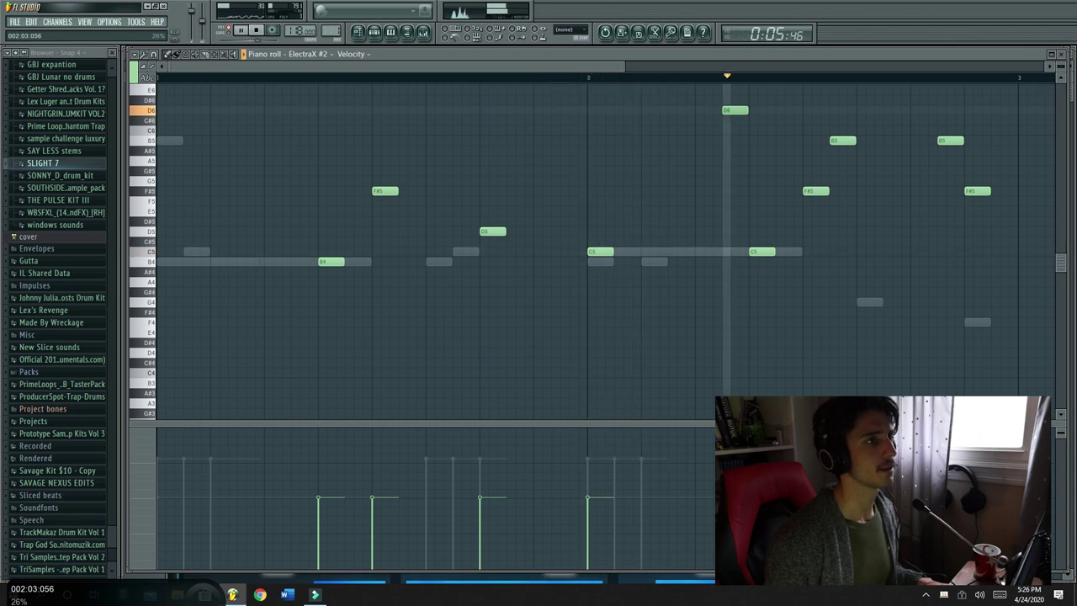
{"action": "right_click", "coordinate": [734, 110]}
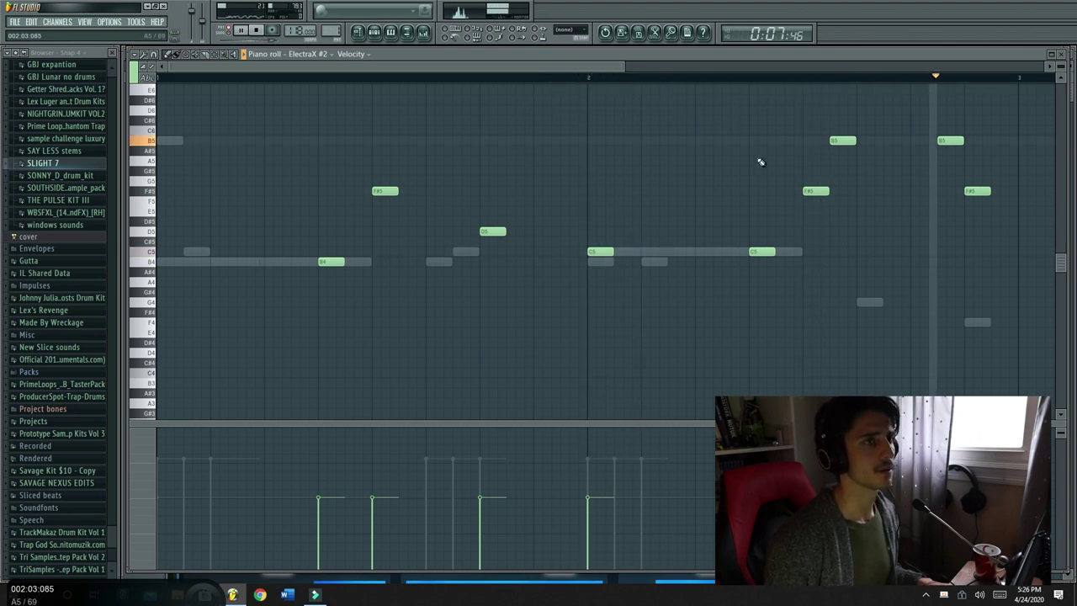
{"action": "key", "text": "space"}
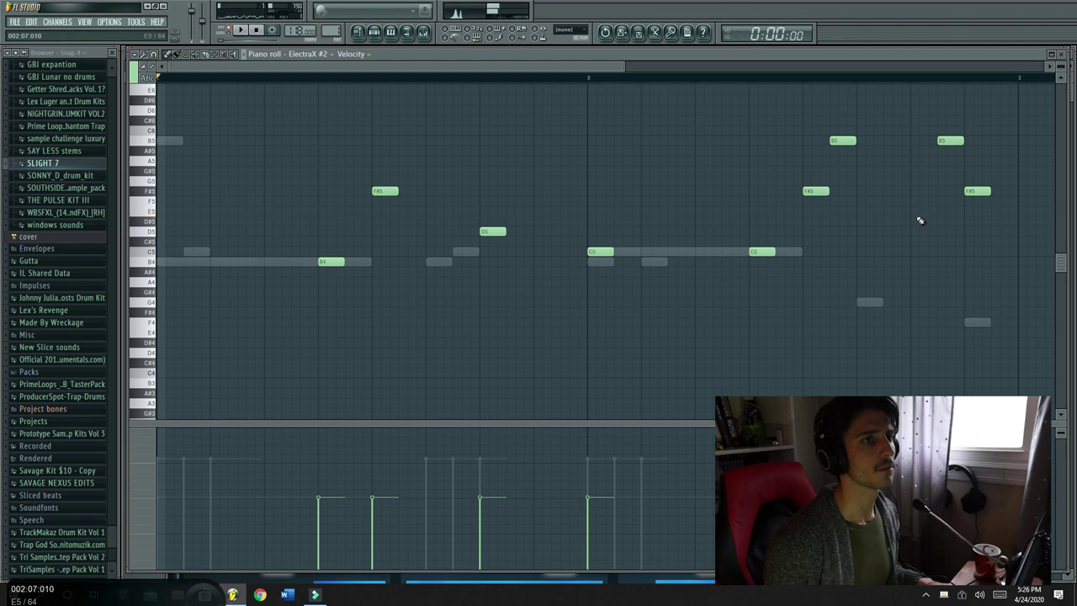
Set playback to start at bar 2's second C5 and rework the bar's ending into E5, A5 and C6
{"action": "left_click", "coordinate": [749, 79]}
{"action": "key", "text": "space"}
{"action": "left_click_drag", "start_coordinate": [923, 222], "coordinate": [926, 212]}
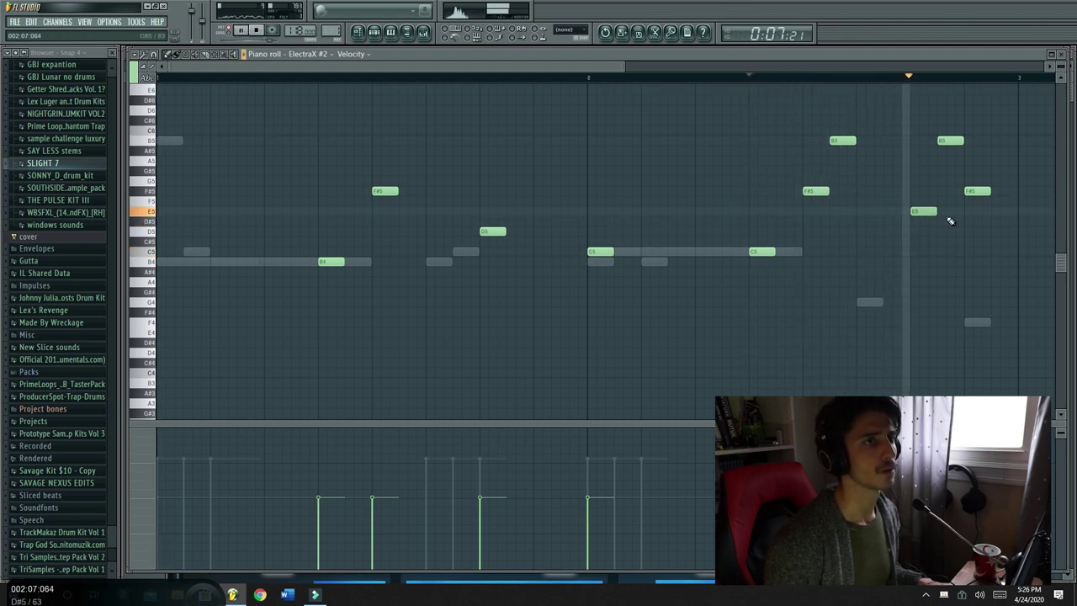
{"action": "key", "text": "space"}
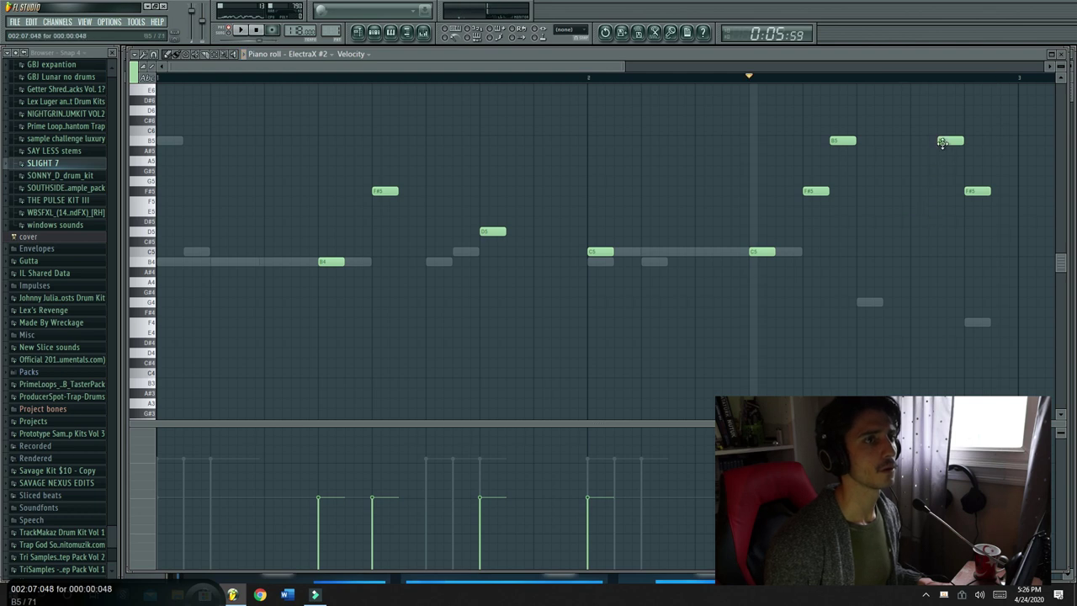
{"action": "key", "text": "space"}
{"action": "left_click", "coordinate": [921, 212]}
{"action": "key", "text": "space"}
{"action": "left_click_drag", "start_coordinate": [977, 191], "coordinate": [974, 135]}
{"action": "key", "text": "space"}
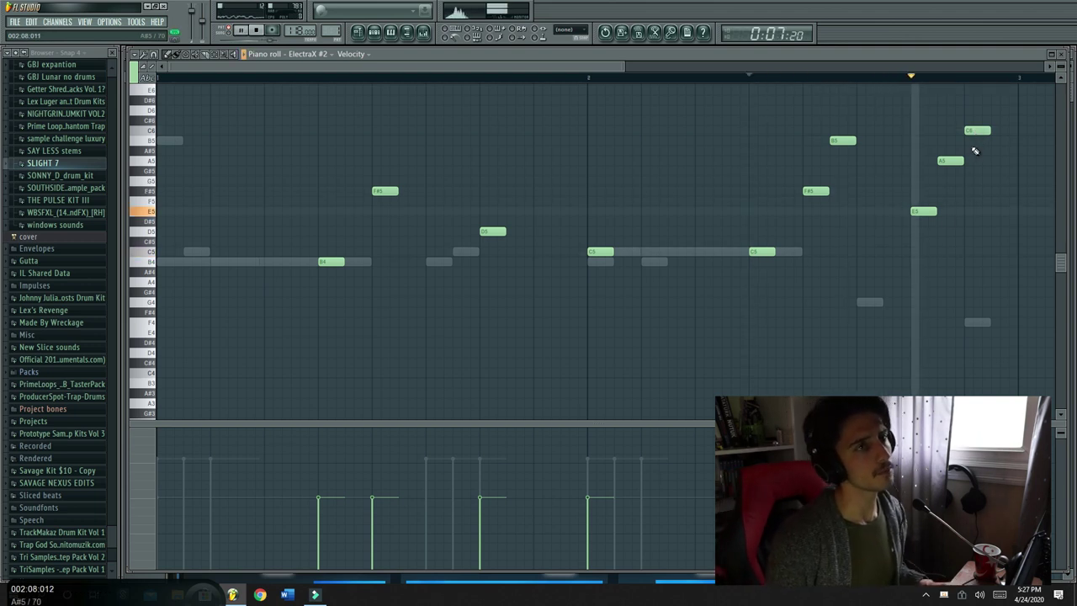
{"action": "key", "text": "space"}
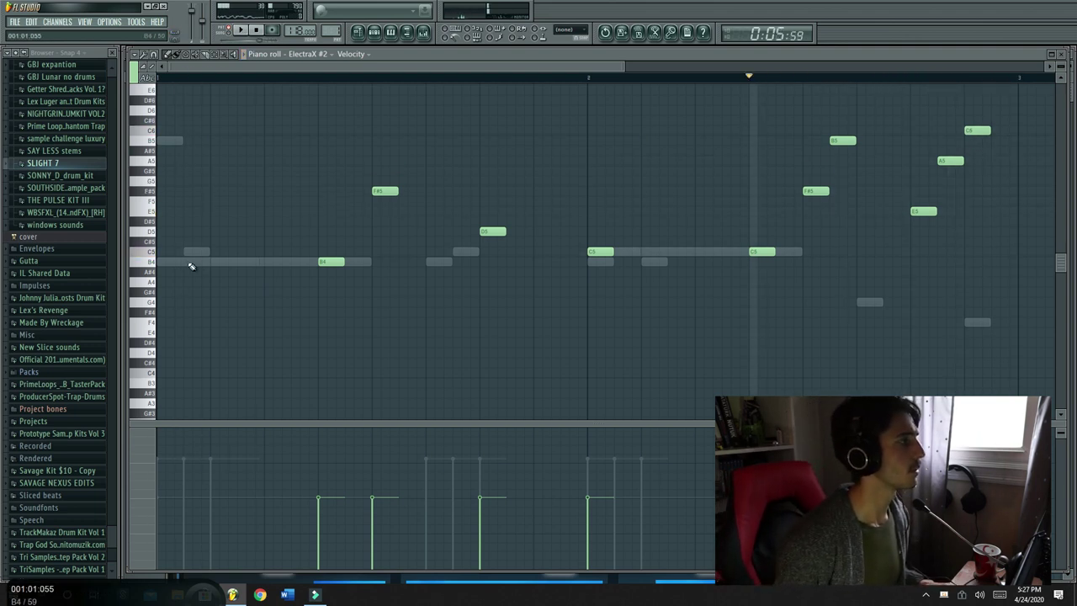
Add a B4 note at the start of bar 1 and try alternative pitches for the last note of bar 2
{"action": "key", "text": "space"}
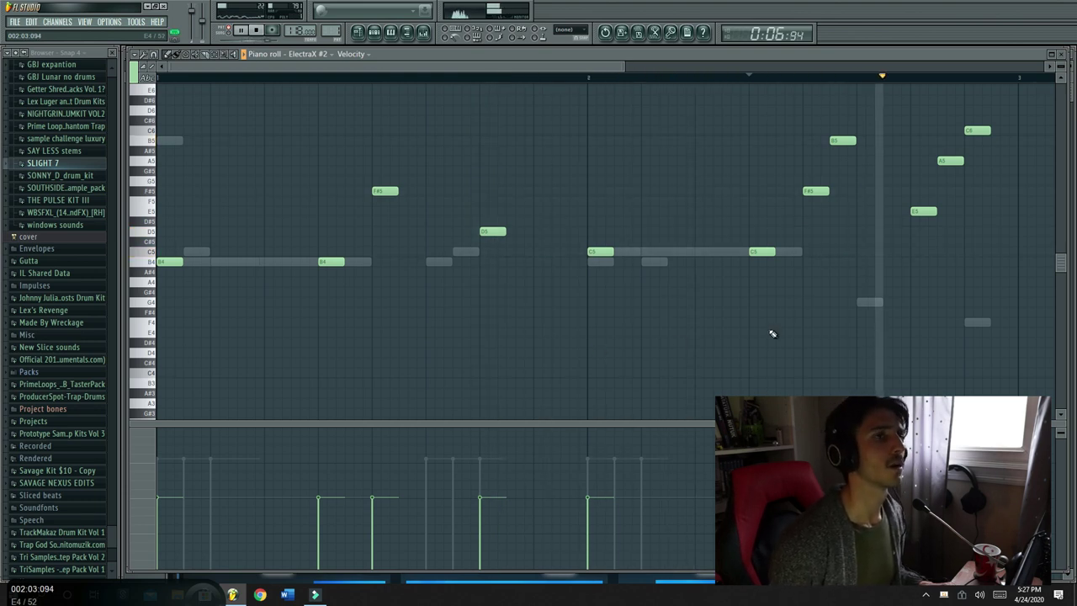
{"action": "left_click_drag", "start_coordinate": [973, 132], "coordinate": [978, 192]}
{"action": "left_click", "coordinate": [971, 230]}
{"action": "right_click", "coordinate": [974, 231]}
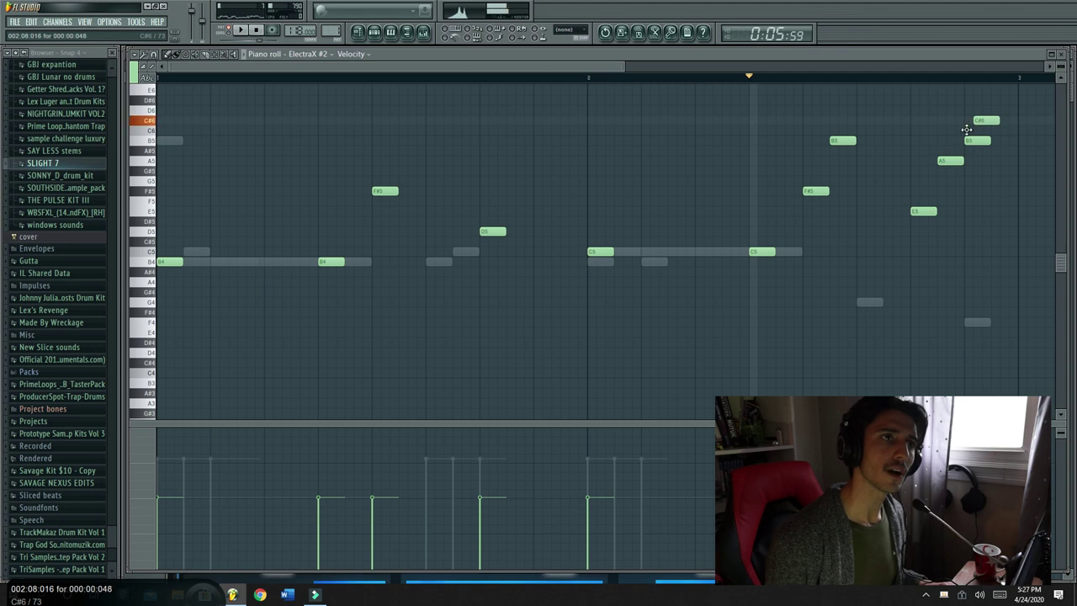
Lower the last five notes of bar 2 by an octave and audition them from the start of that bar
{"action": "left_click_drag", "start_coordinate": [1006, 233], "coordinate": [791, 89]}
{"action": "key", "text": "ctrl+Down"}
{"action": "key", "text": "space"}
{"action": "key", "text": "space"}
{"action": "left_click", "coordinate": [592, 78]}
{"action": "key", "text": "space"}
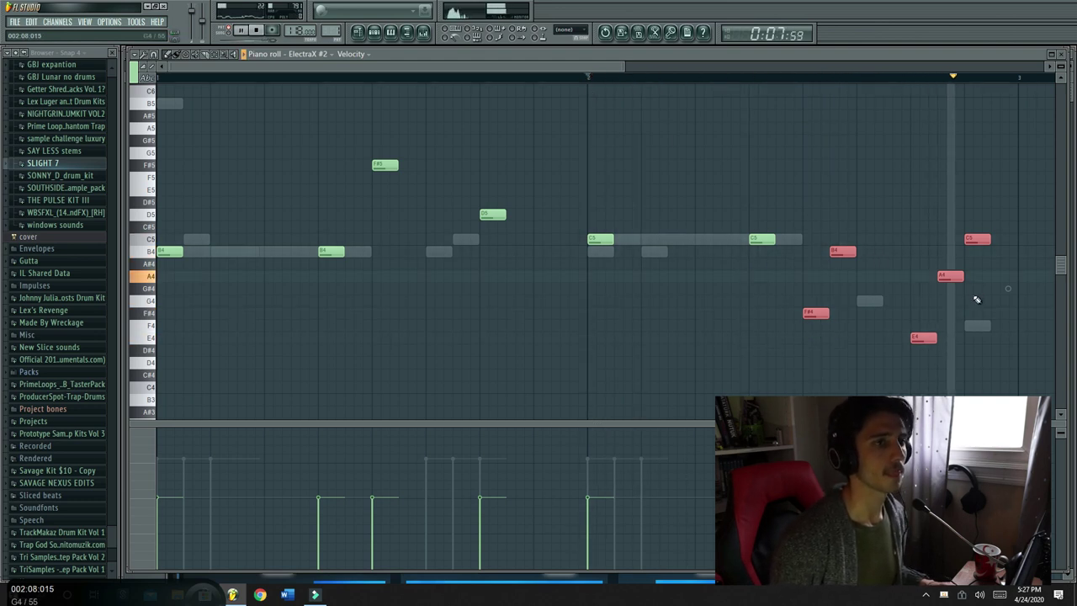
{"action": "left_click", "coordinate": [619, 350], "text": "ctrl"}
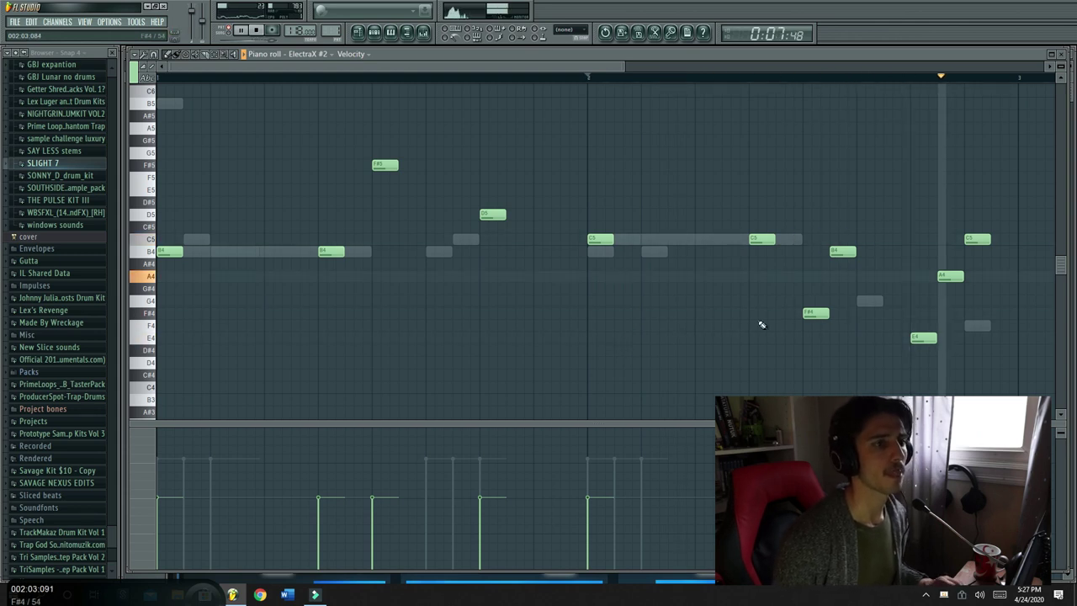
Raise the F#4 and E4 notes in bar 2 by an octave
{"action": "left_click_drag", "start_coordinate": [1006, 367], "coordinate": [769, 310]}
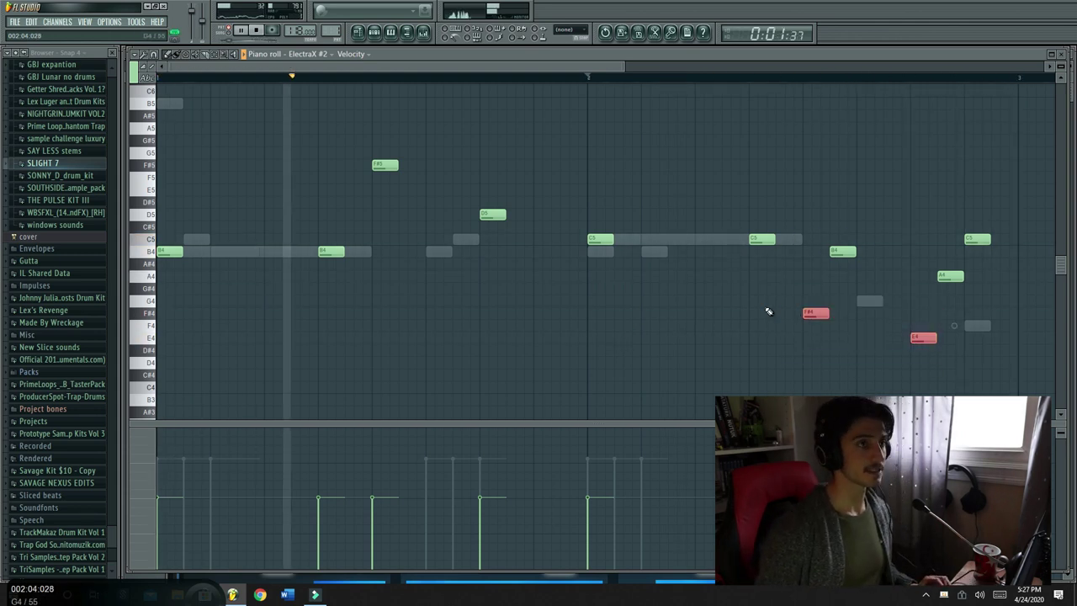
{"action": "key", "text": "ctrl+Up"}
{"action": "scroll", "coordinate": [767, 308], "scroll_direction": "up", "scroll_amount": 1}
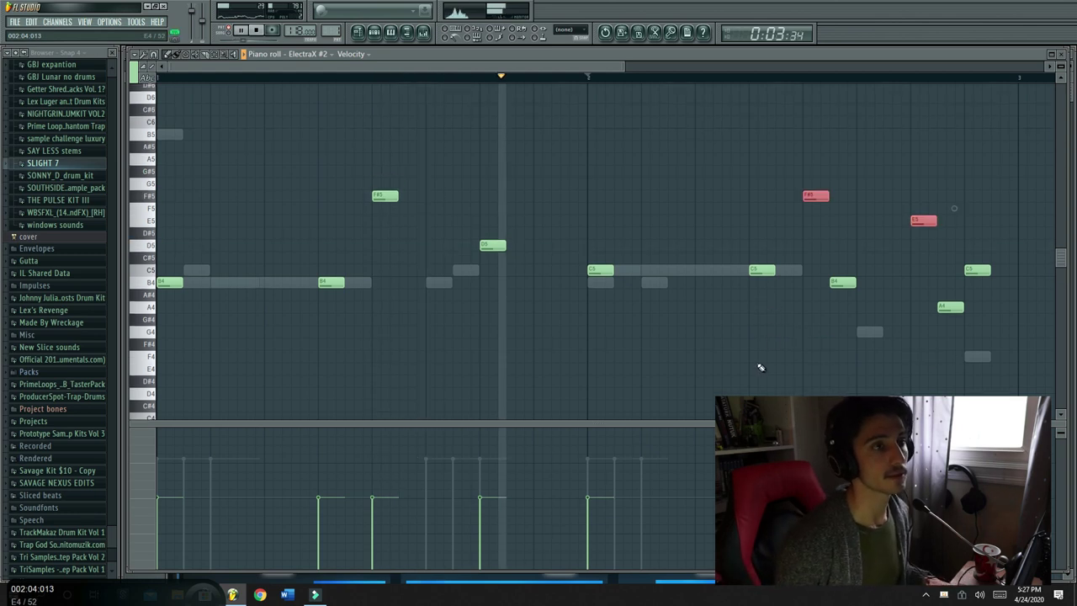
{"action": "left_click", "coordinate": [823, 326]}
{"action": "right_click", "coordinate": [827, 321]}
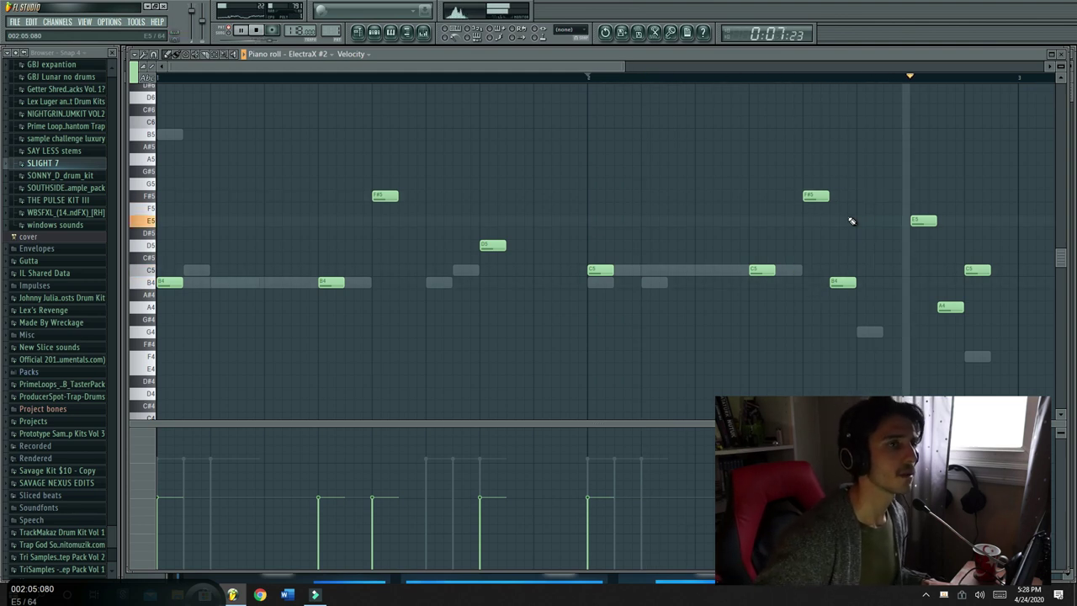
Raise the B4, the A4 and the final C5 in bar 2 by an octave and play the melody back
{"action": "left_click_drag", "start_coordinate": [861, 298], "coordinate": [755, 207]}
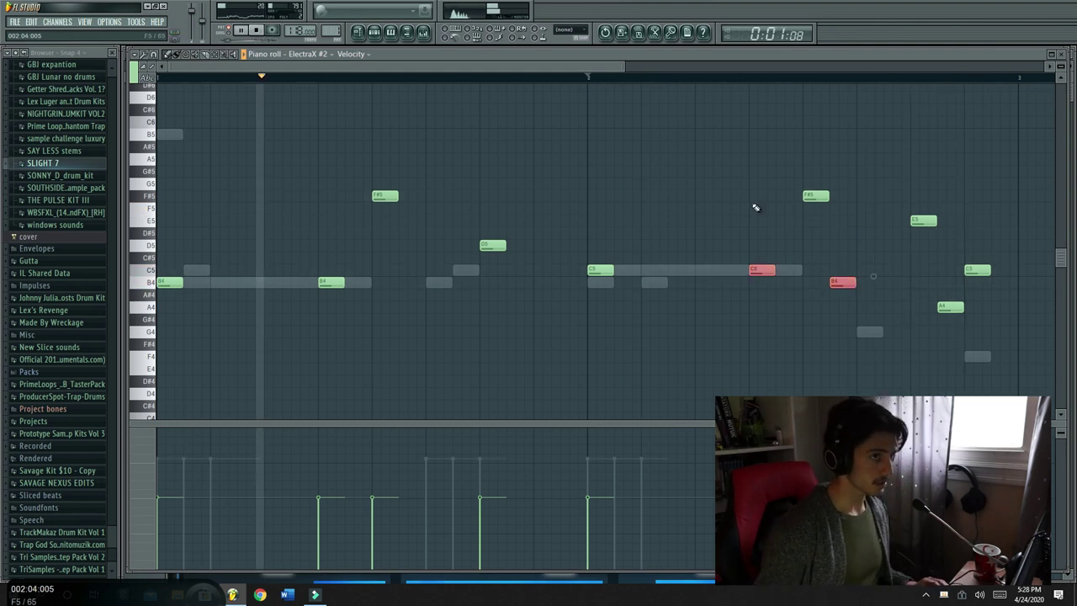
{"action": "left_click", "coordinate": [833, 283]}
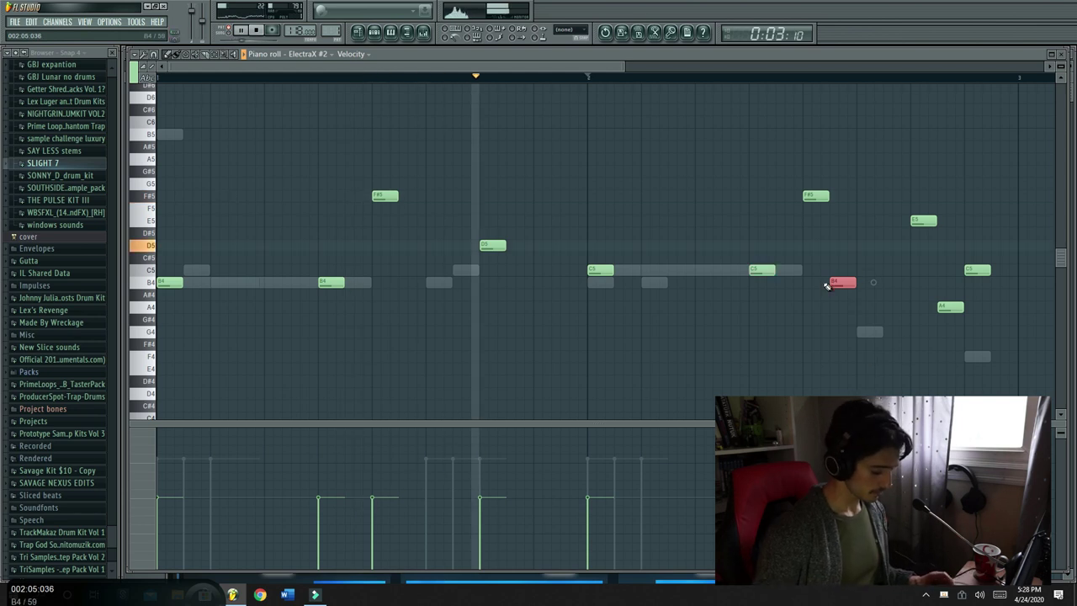
{"action": "key", "text": "ctrl+Up"}
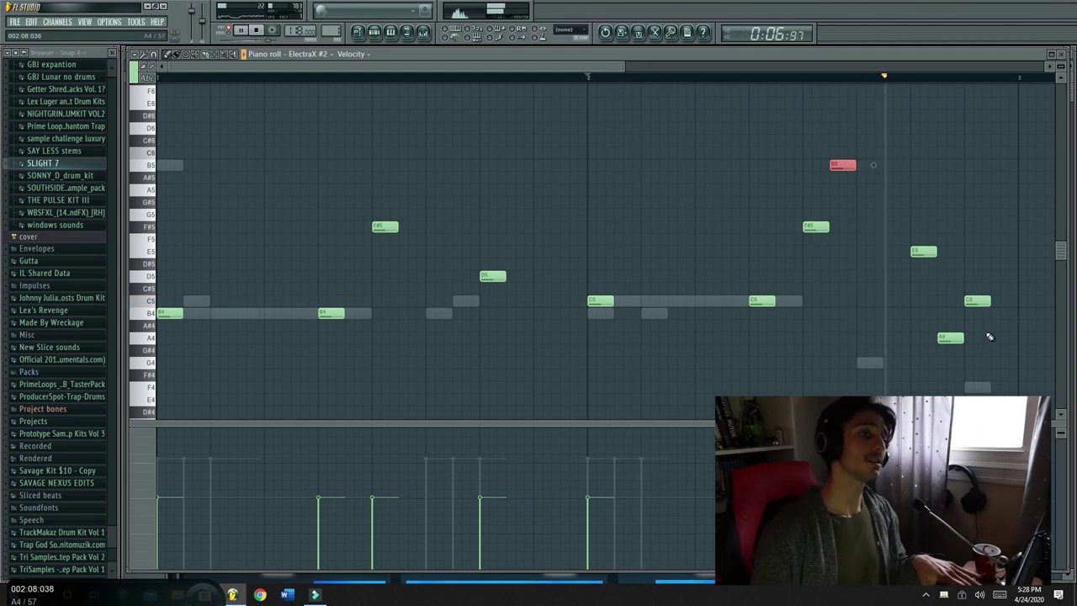
{"action": "key", "text": "space"}
{"action": "left_click_drag", "start_coordinate": [998, 368], "coordinate": [903, 278]}
{"action": "key", "text": "ctrl+Up"}
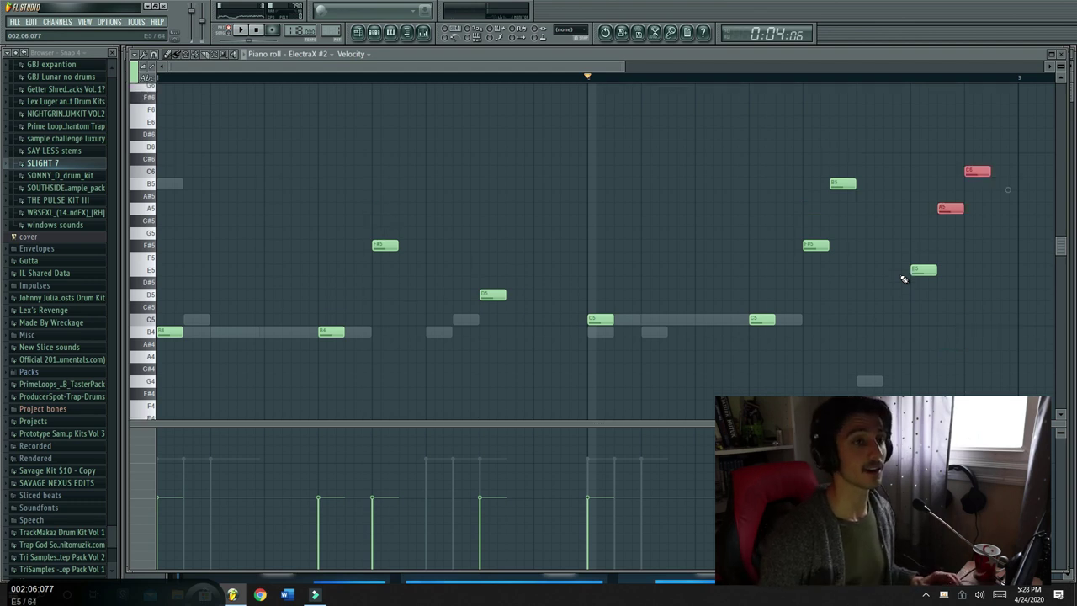
{"action": "key", "text": "space"}
{"action": "left_click", "coordinate": [918, 247]}
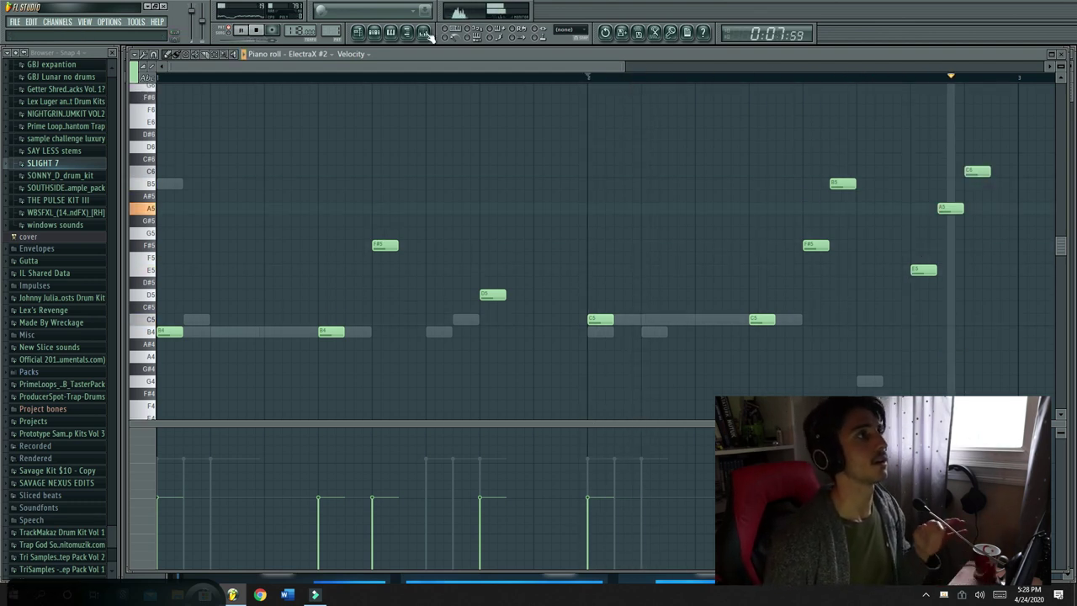
Load Fruity Parametric EQ 2 into the first effect slot of the Insert 3 mixer track
{"action": "key", "text": "F9"}
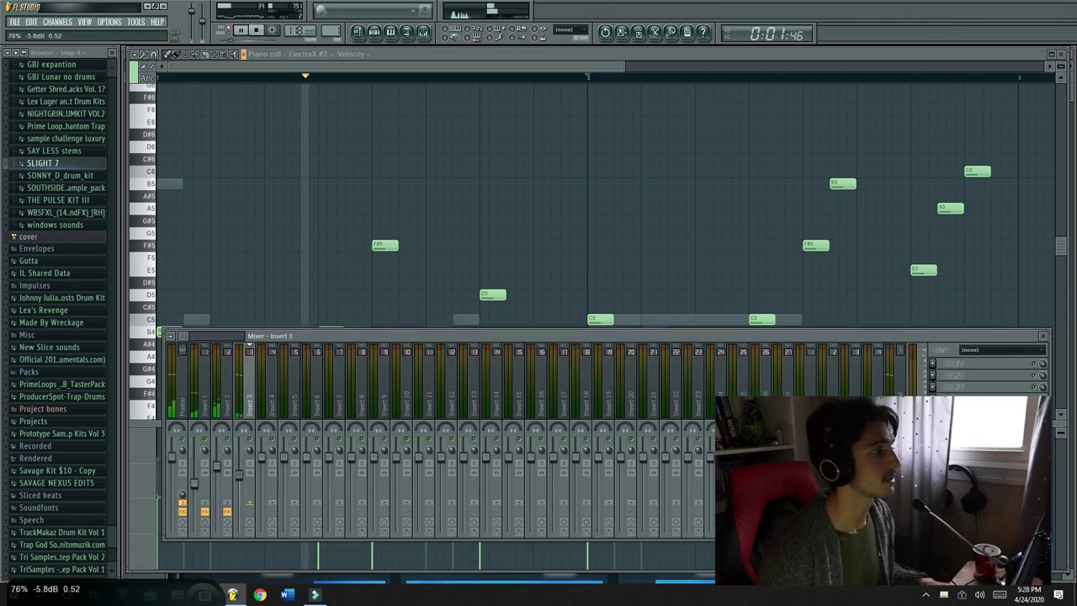
{"action": "left_click", "coordinate": [980, 363]}
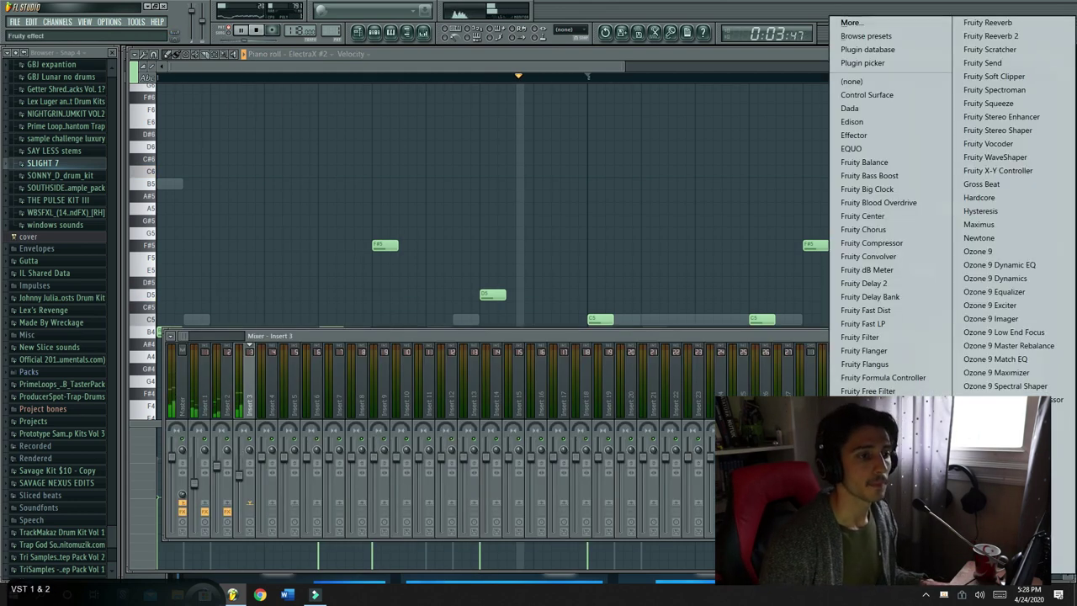
{"action": "left_click", "coordinate": [876, 526]}
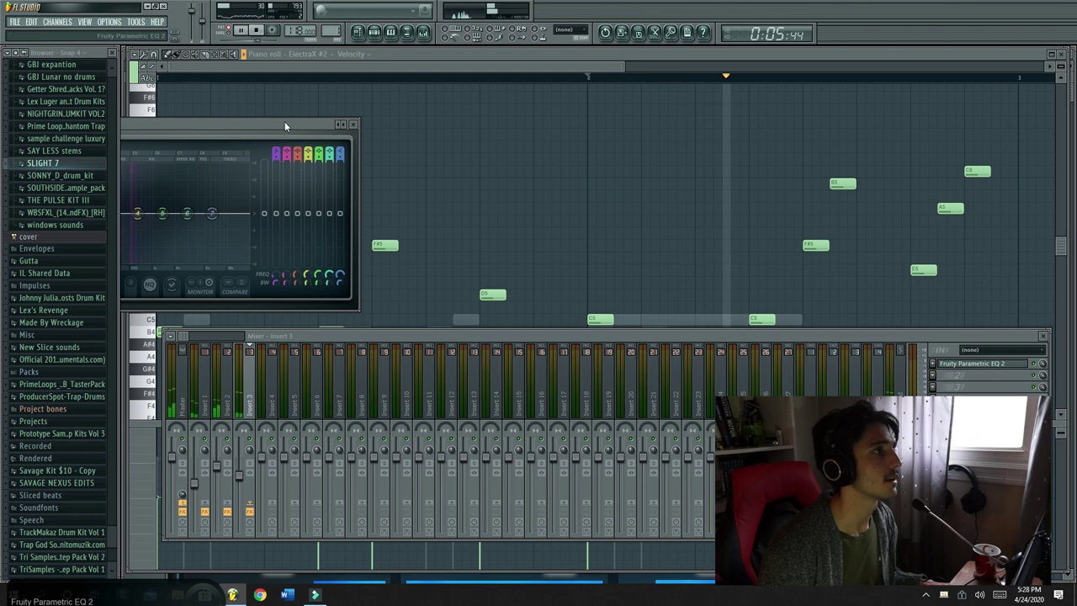
{"action": "left_click_drag", "start_coordinate": [281, 126], "coordinate": [559, 111]}
Roll off the highs steeply with band 7 at about 1455 Hz, then cut the lows with band 1 during playback
{"action": "left_click_drag", "start_coordinate": [619, 199], "coordinate": [619, 208]}
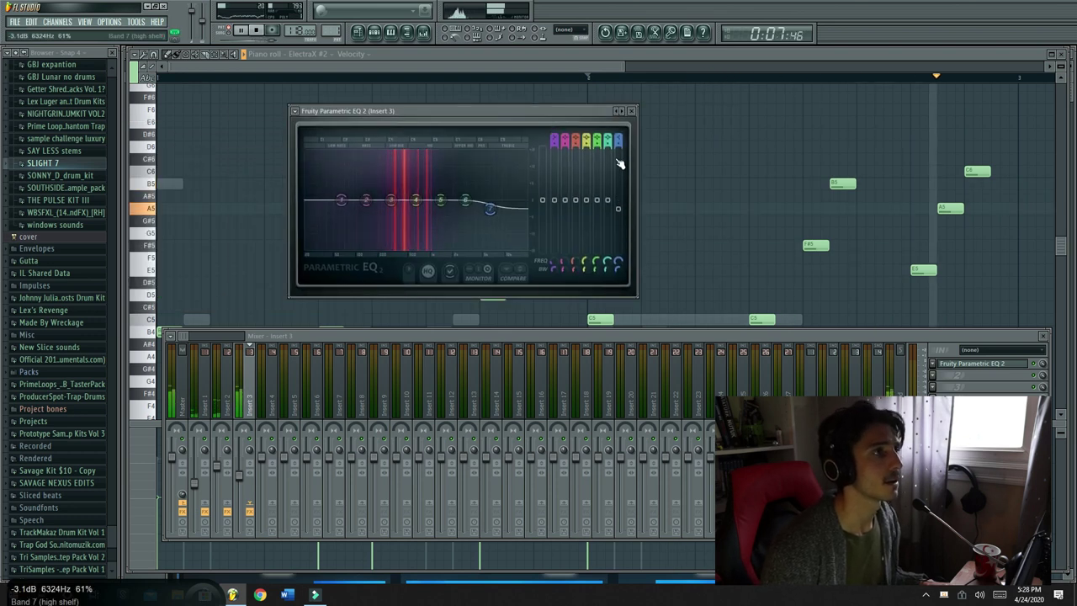
{"action": "left_click_drag", "start_coordinate": [489, 209], "coordinate": [461, 242]}
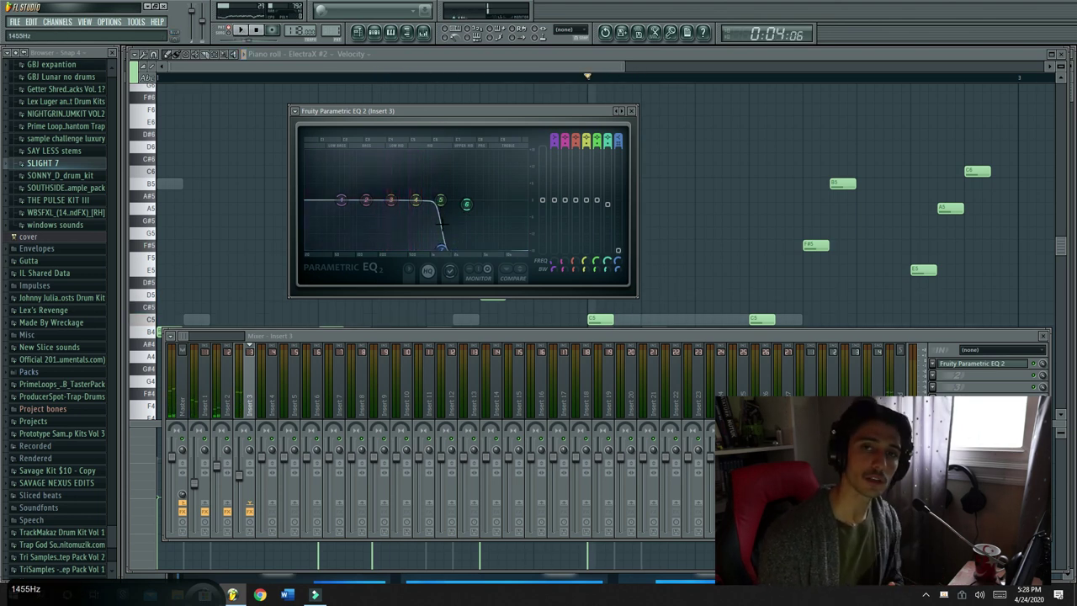
{"action": "key", "text": "space"}
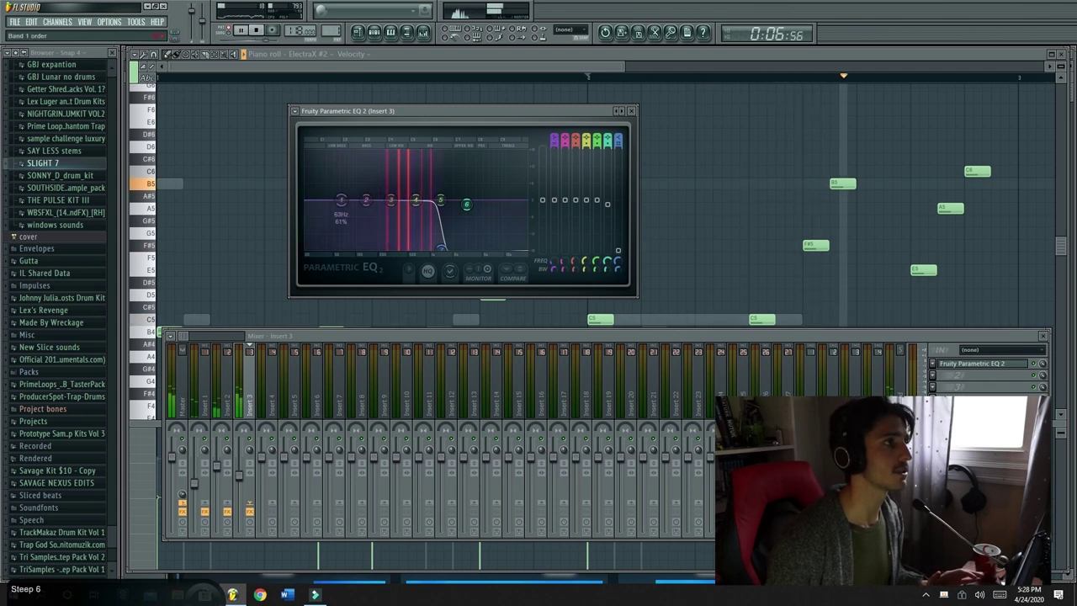
{"action": "left_click_drag", "start_coordinate": [341, 200], "coordinate": [415, 197]}
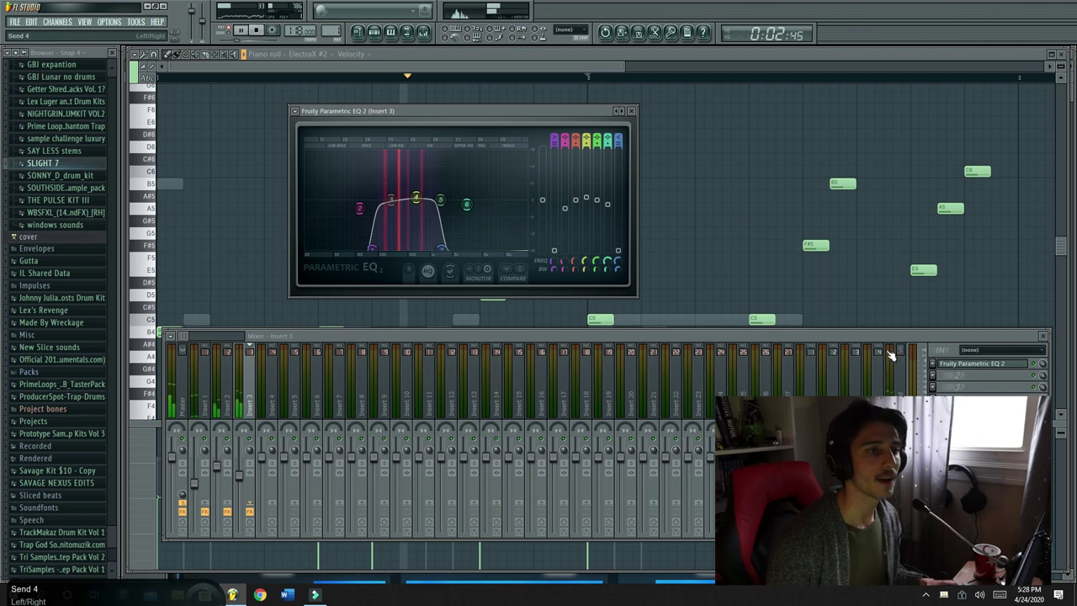
Add the Hardcore effect after the EQ on Insert 3 and choose its Acid Rock XS preset
{"action": "left_click", "coordinate": [939, 377]}
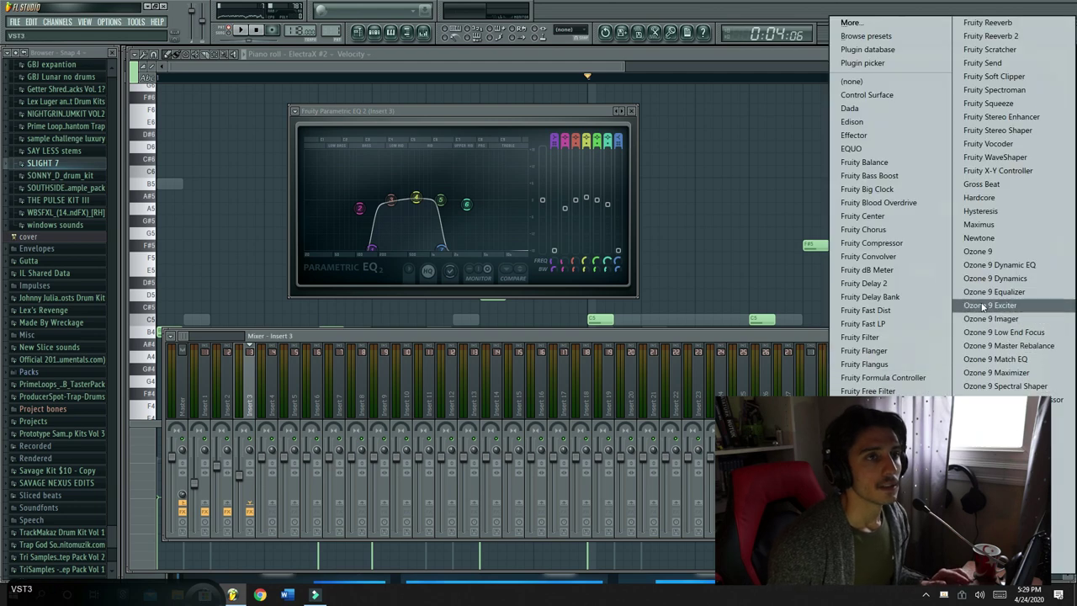
{"action": "left_click", "coordinate": [1001, 198]}
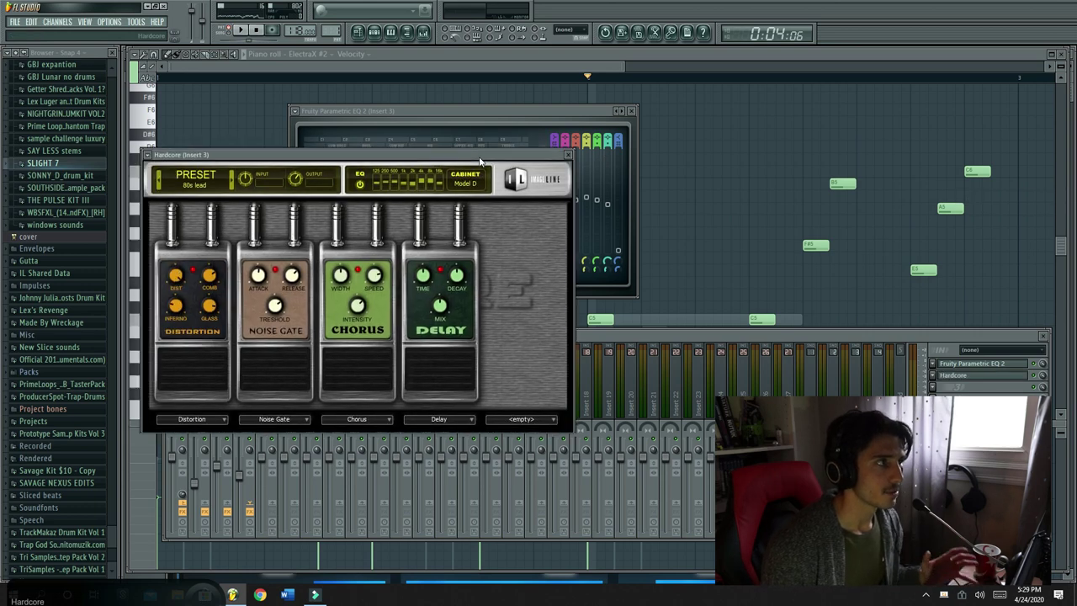
{"action": "left_click", "coordinate": [234, 187]}
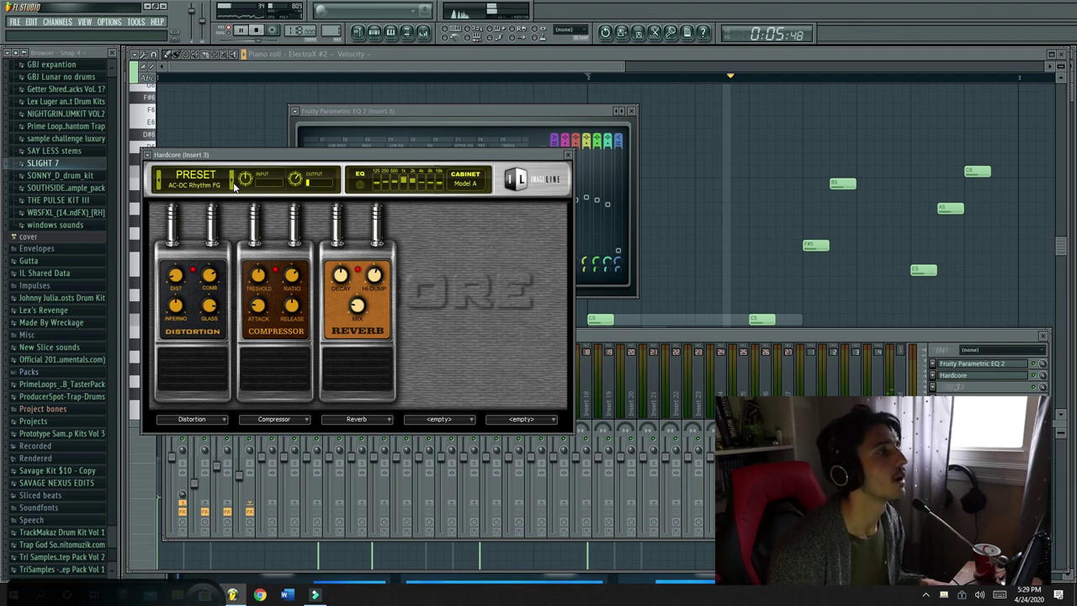
{"action": "left_click", "coordinate": [235, 186]}
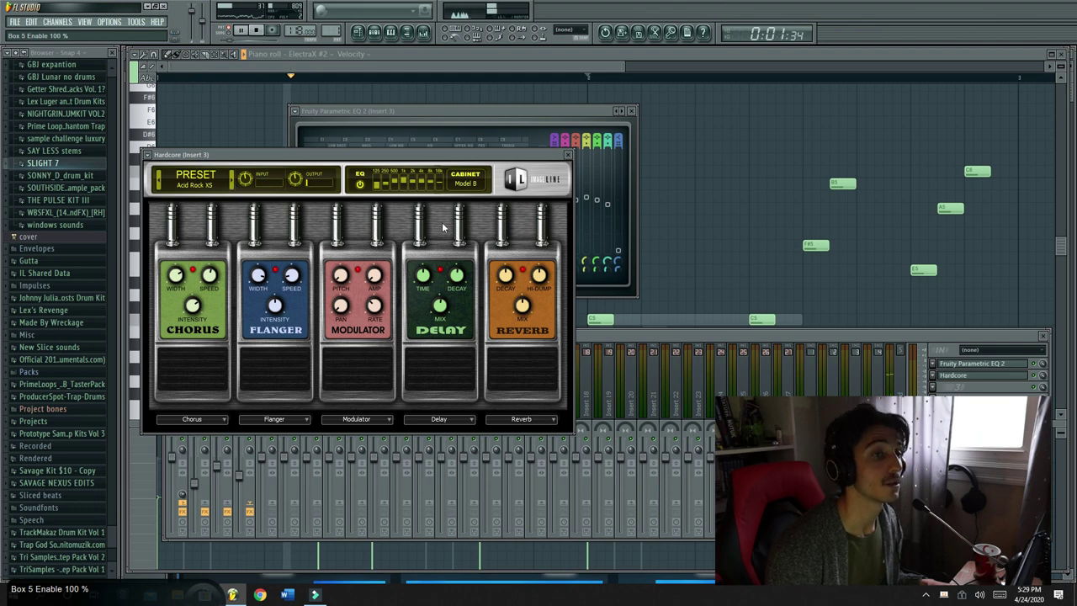
Lower the volume faders of Insert 2 and Insert 3 and bring up the step sequencer
{"action": "left_click", "coordinate": [608, 343]}
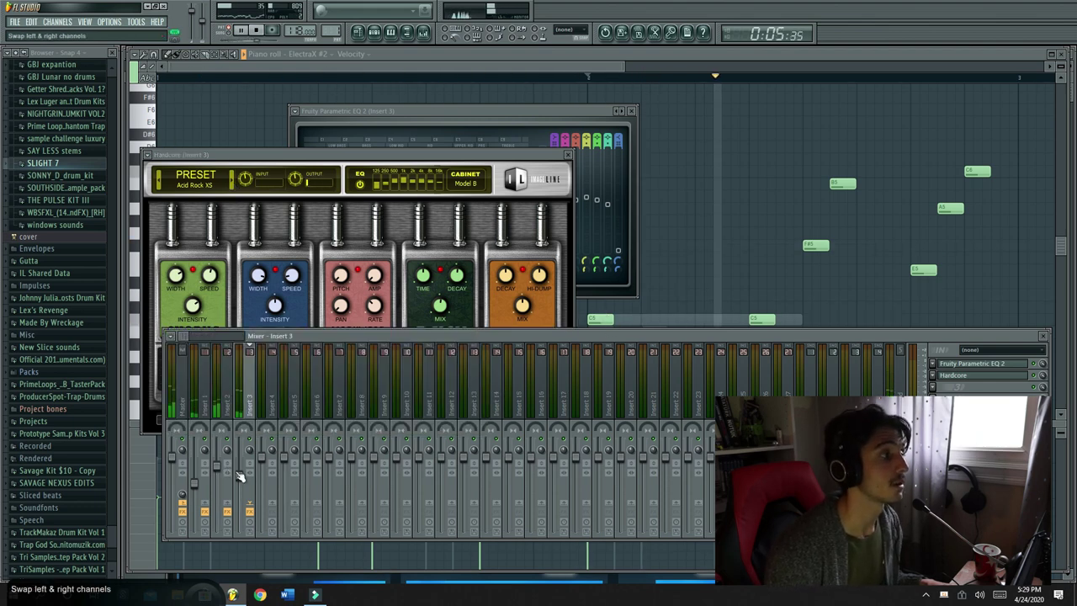
{"action": "left_click_drag", "start_coordinate": [217, 470], "coordinate": [240, 488]}
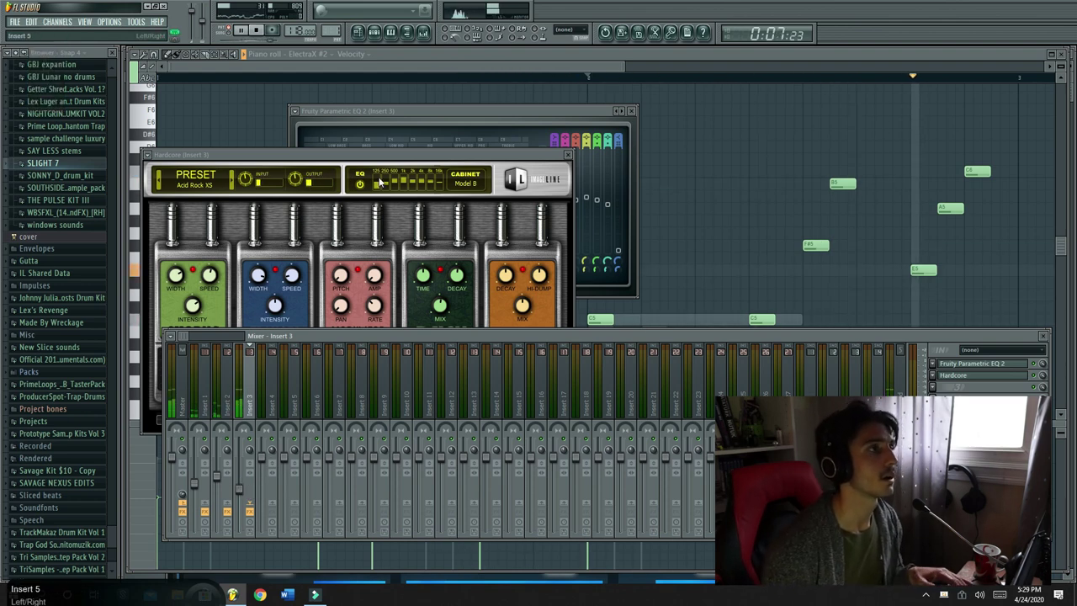
{"action": "left_click", "coordinate": [377, 34]}
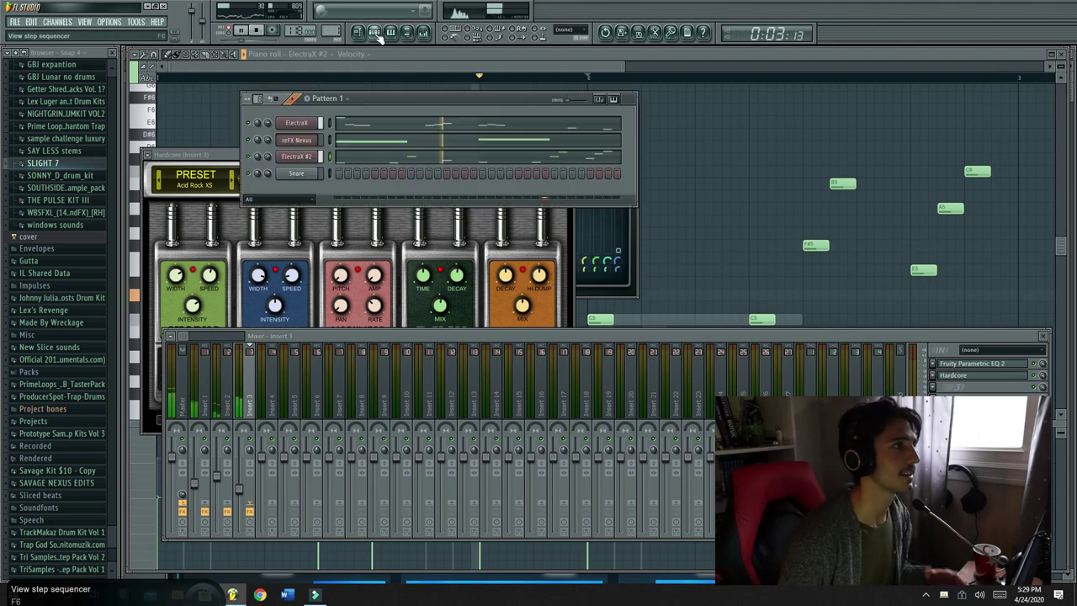
Save the project as 1103.flp in the MY BEATS folder
{"action": "left_click", "coordinate": [16, 21]}
{"action": "left_click", "coordinate": [39, 93]}
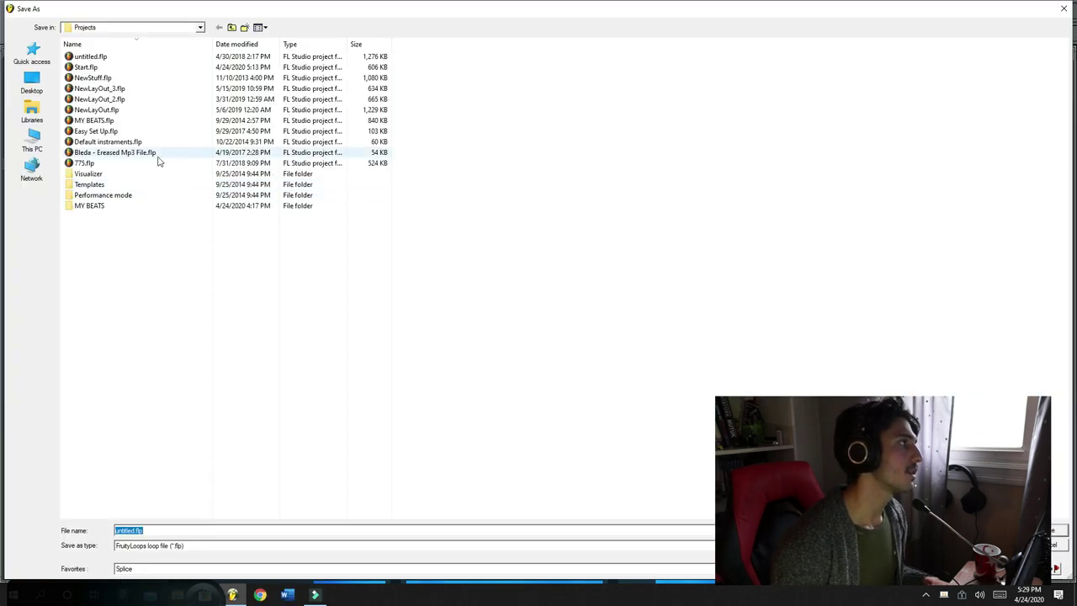
{"action": "double_click", "coordinate": [123, 208]}
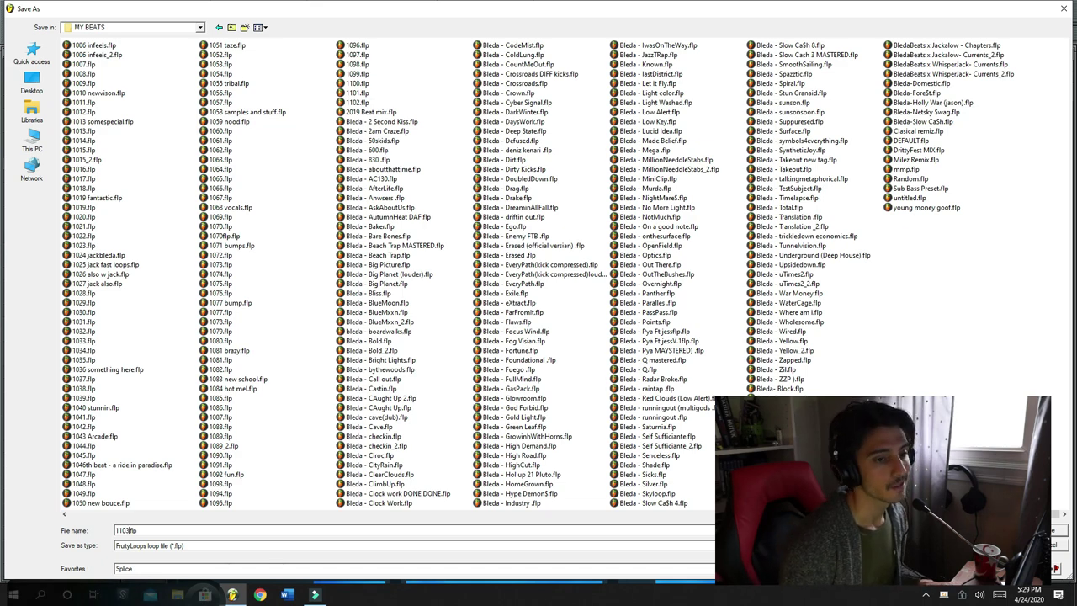
{"action": "key", "text": "Return"}
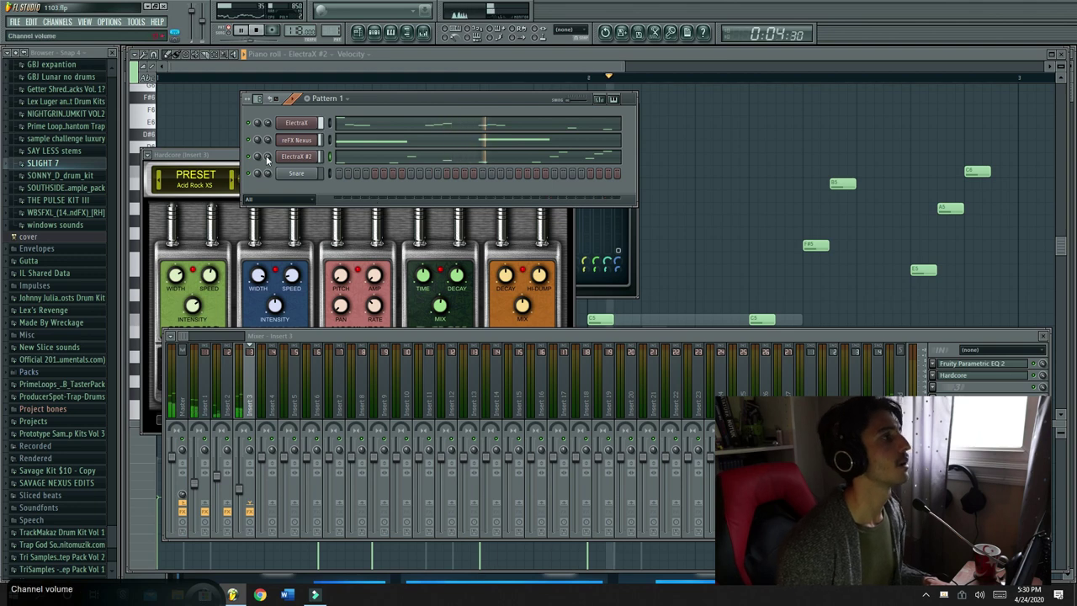
Stop playback and replace the Snare channel with a new ElectraX instrument
{"action": "key", "text": "space"}
{"action": "left_click", "coordinate": [308, 174]}
{"action": "right_click", "coordinate": [315, 175]}
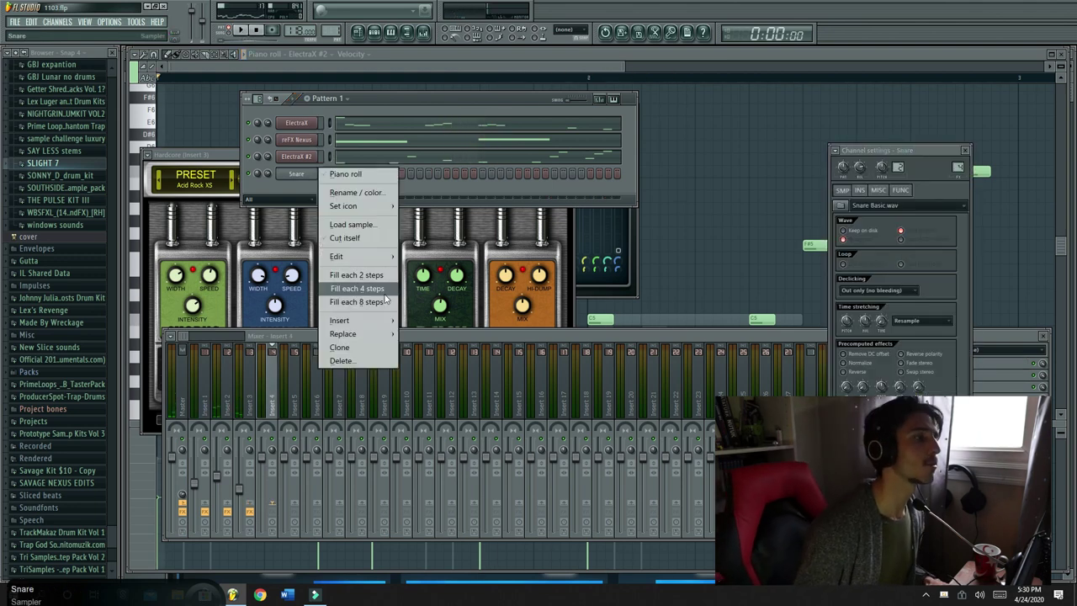
{"action": "mouse_move", "coordinate": [365, 334]}
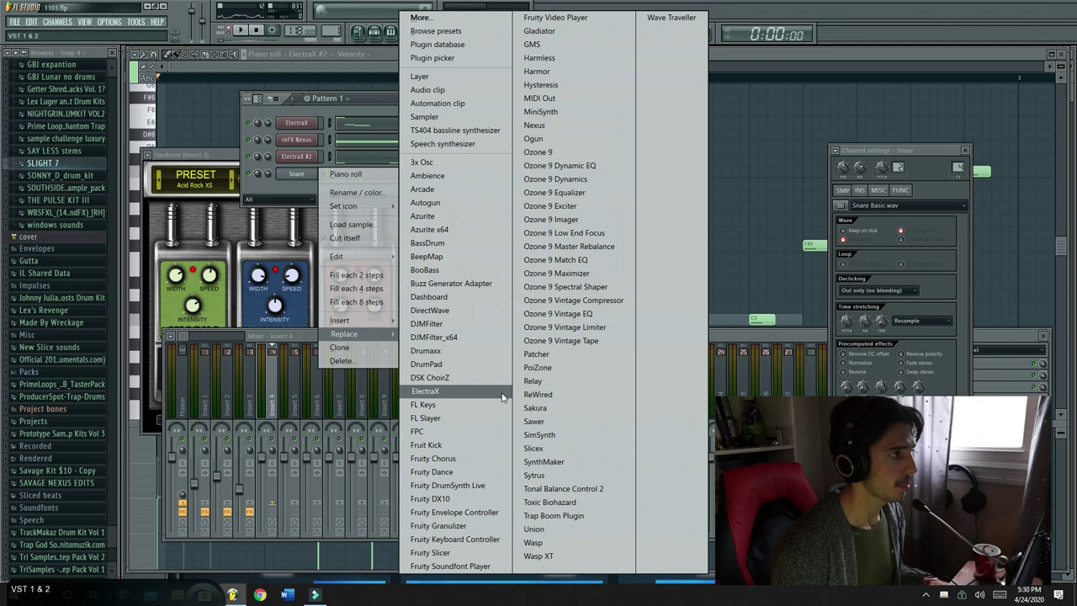
{"action": "left_click", "coordinate": [425, 391]}
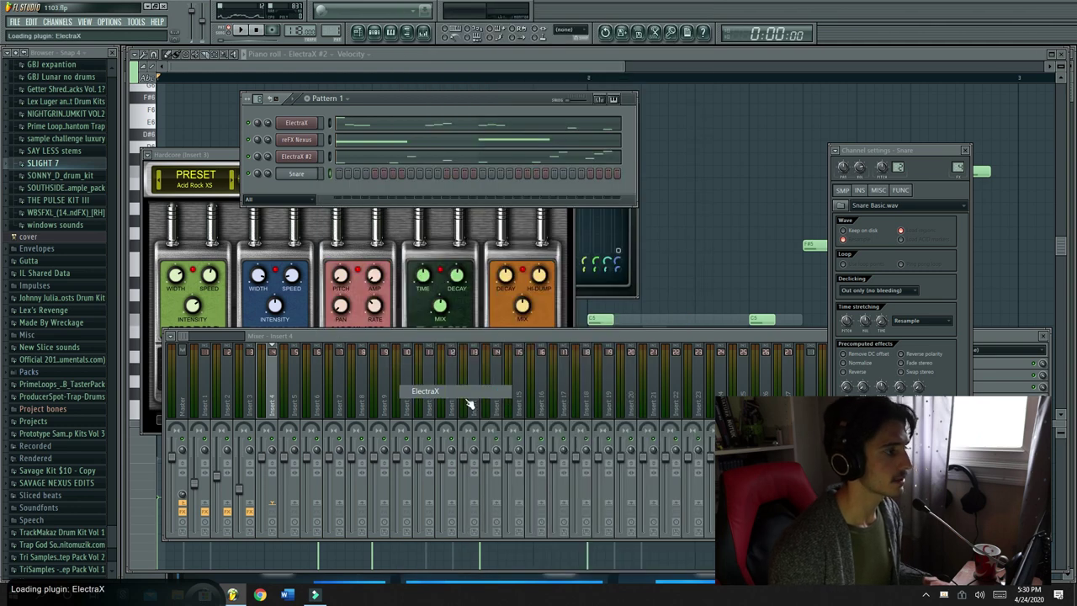
{"action": "mouse_move", "coordinate": [318, 597]}
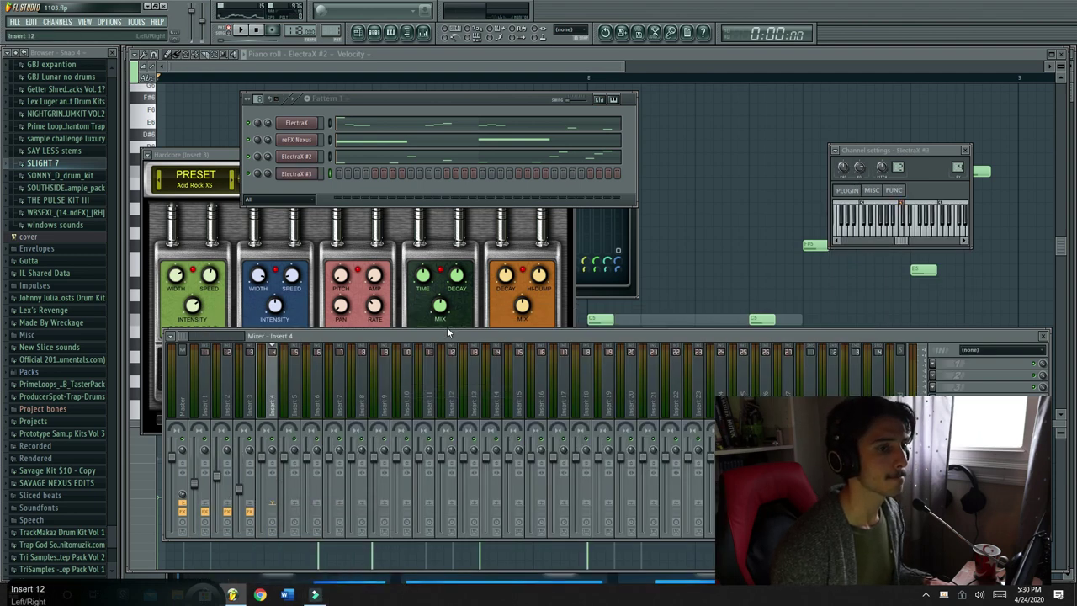
Open the ElectraX #3 instrument and load KEYS - 9God from the Pierre Bourne Come Out Here! bank
{"action": "left_click", "coordinate": [290, 174]}
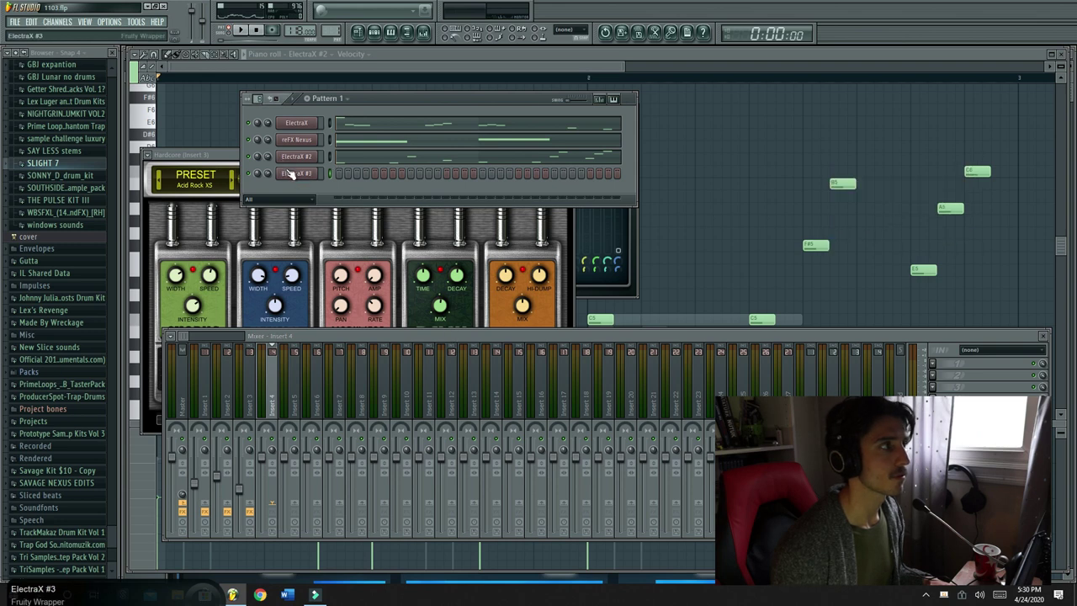
{"action": "left_click", "coordinate": [291, 174]}
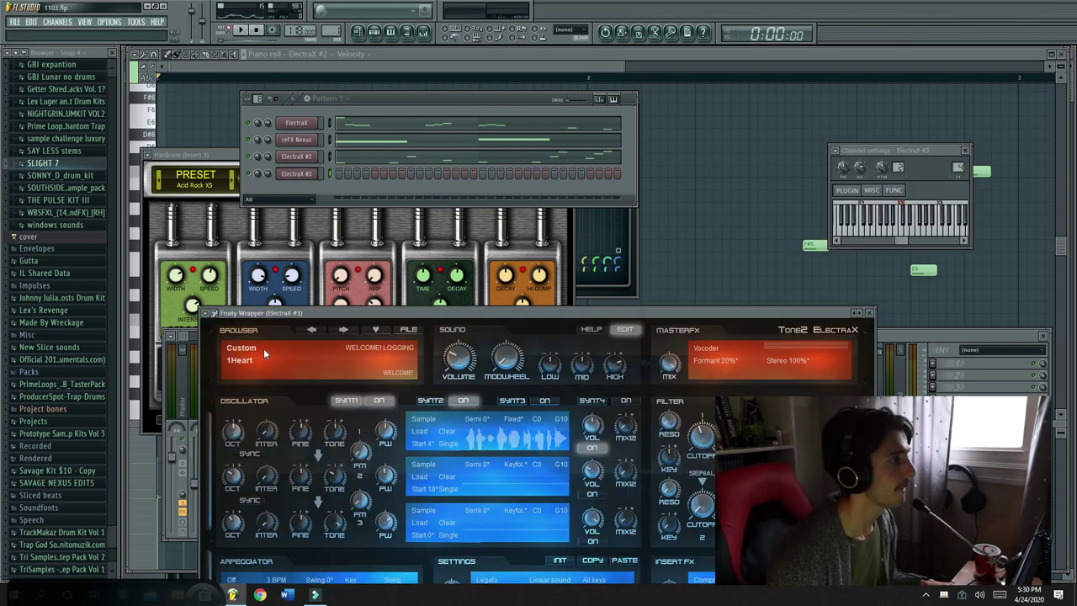
{"action": "left_click", "coordinate": [264, 353]}
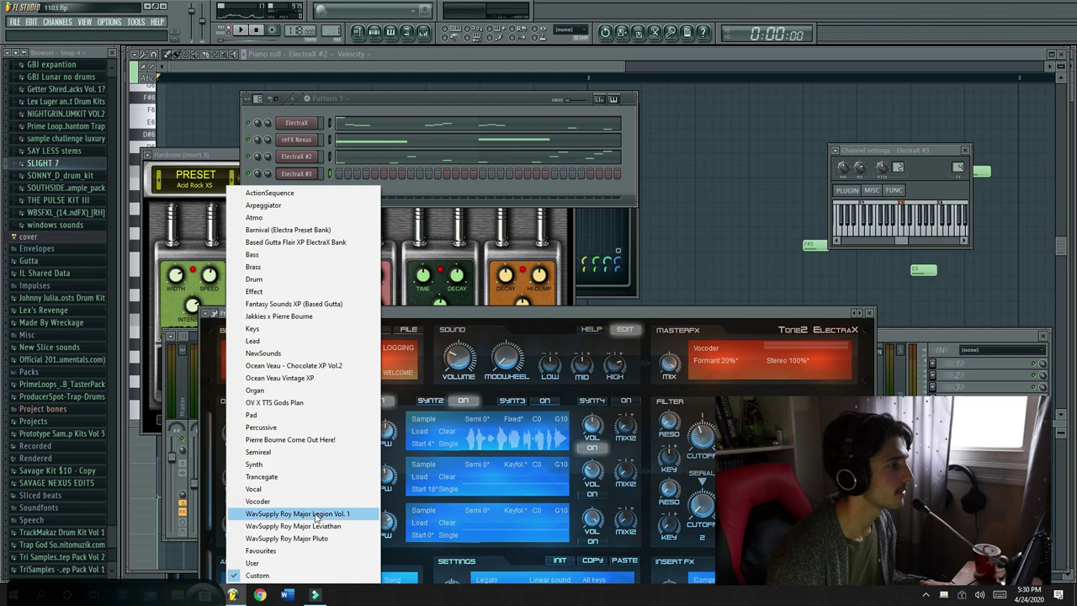
{"action": "left_click", "coordinate": [304, 439]}
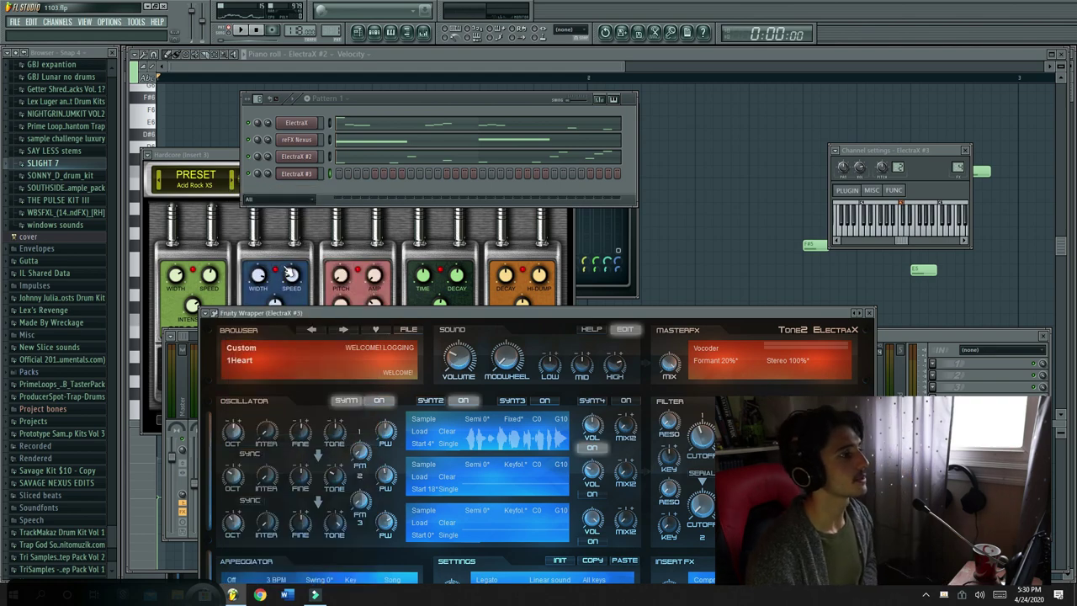
{"action": "left_click", "coordinate": [257, 355]}
{"action": "left_click", "coordinate": [410, 336]}
{"action": "left_click", "coordinate": [313, 345]}
{"action": "left_click", "coordinate": [282, 360]}
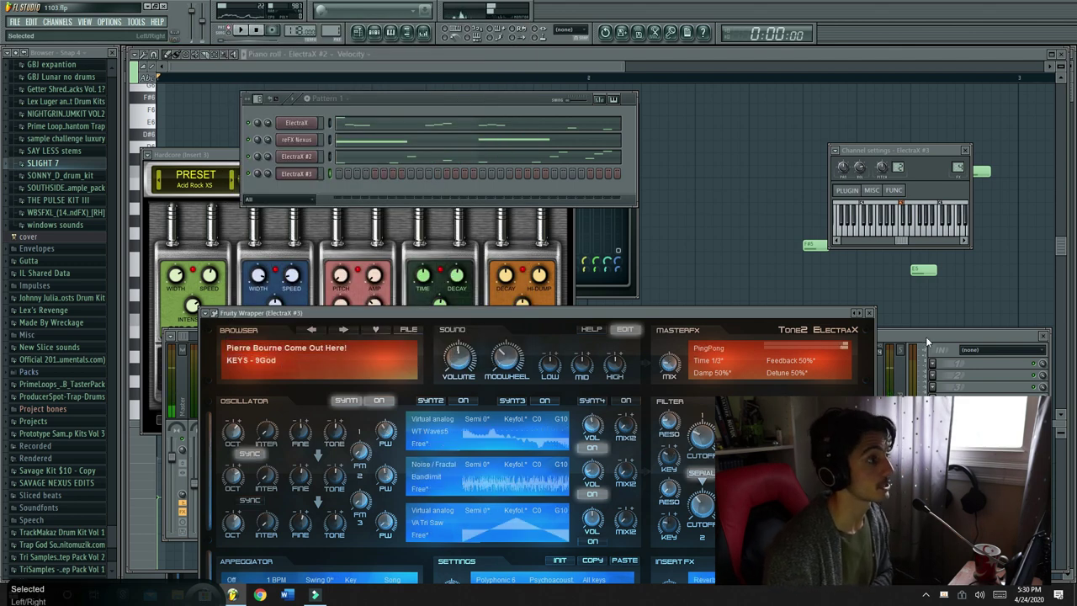
Lower Insert 4 to 53% (-11.9 dB) and audition successive ElectraX #3 patches up to KEYS - Clarie
{"action": "left_click", "coordinate": [927, 343]}
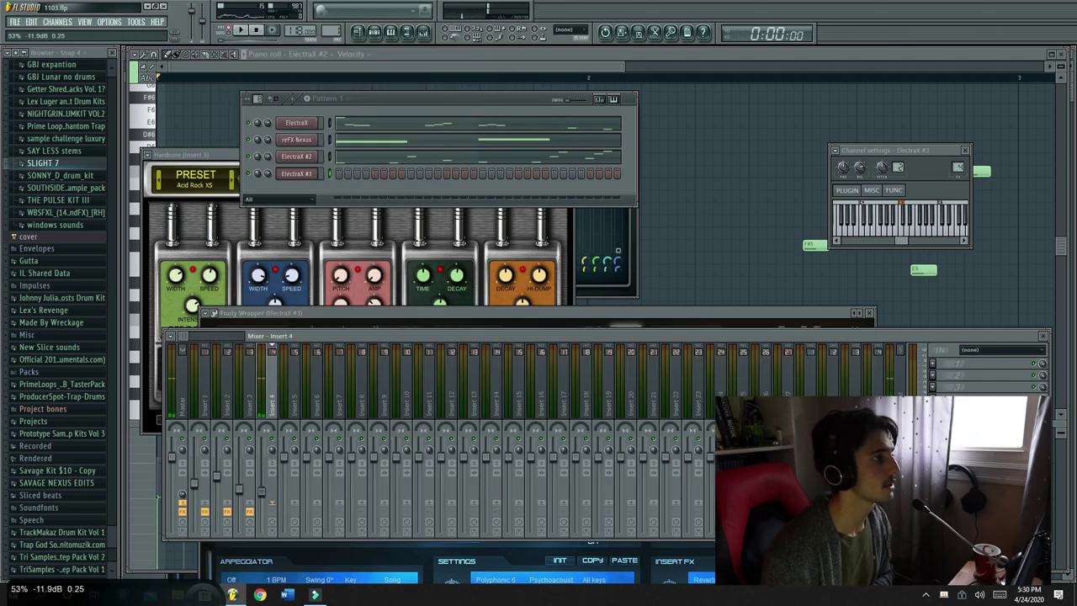
{"action": "left_click", "coordinate": [352, 315]}
{"action": "left_click", "coordinate": [341, 331]}
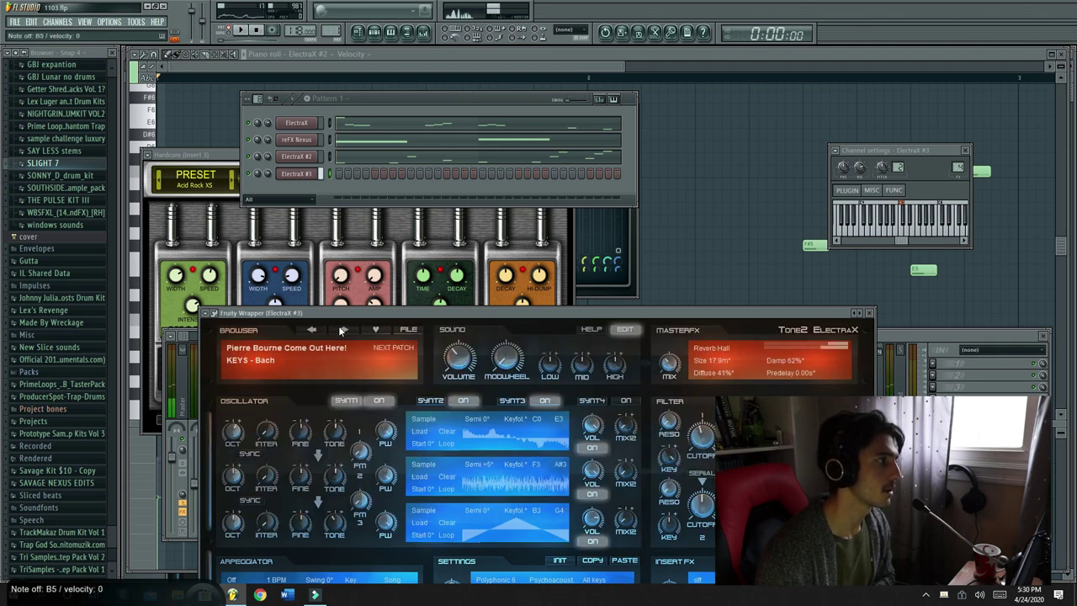
{"action": "left_click", "coordinate": [342, 331]}
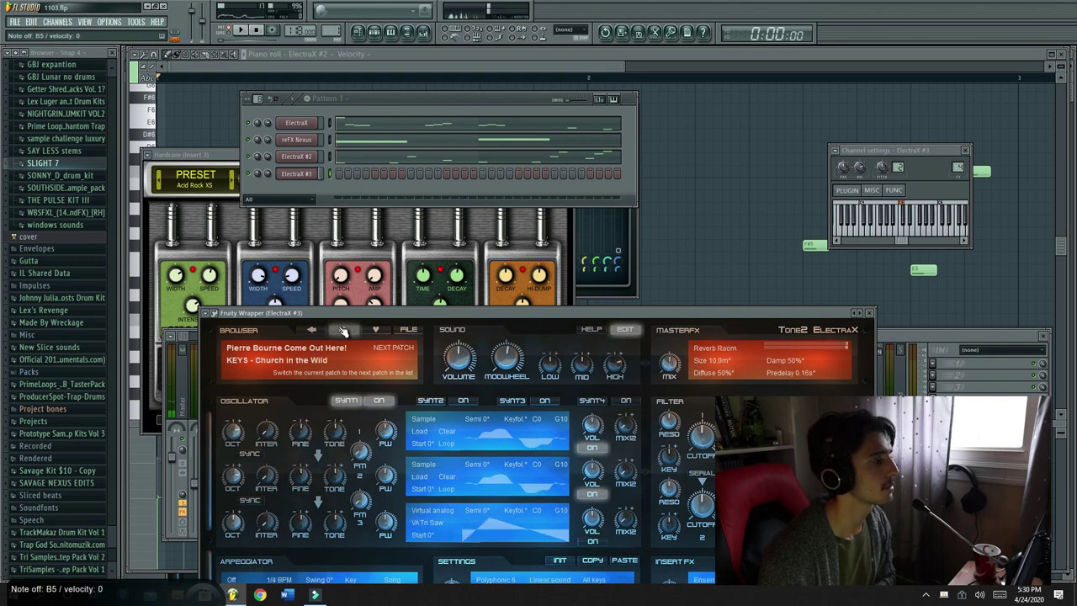
{"action": "left_click", "coordinate": [342, 331]}
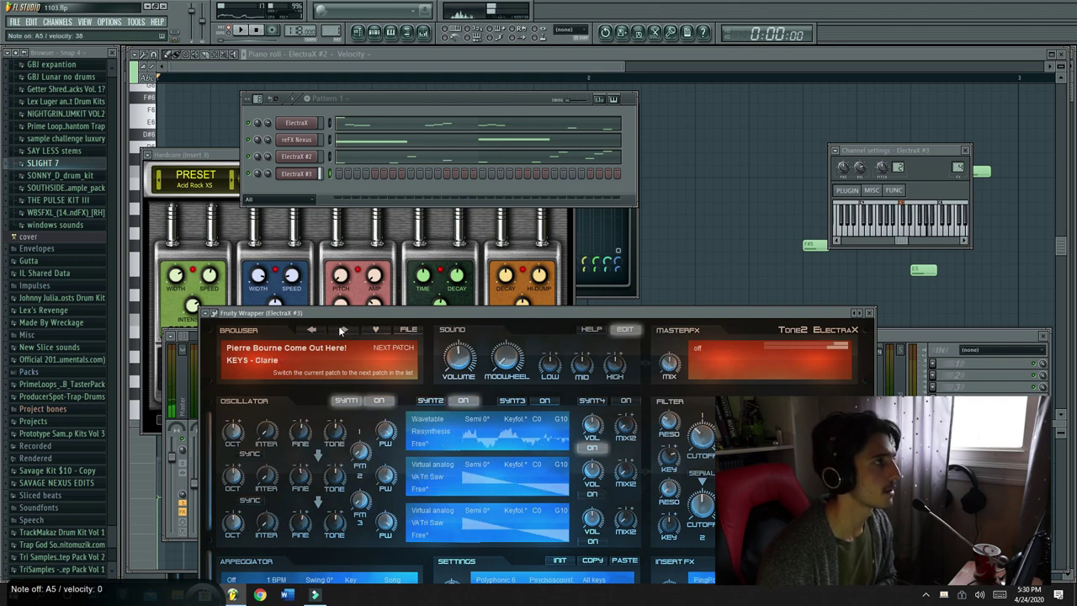
Try an opening phrase of B5, C6, F6 and E6 in the ElectraX #3 piano roll and audition it
{"action": "right_click", "coordinate": [306, 174]}
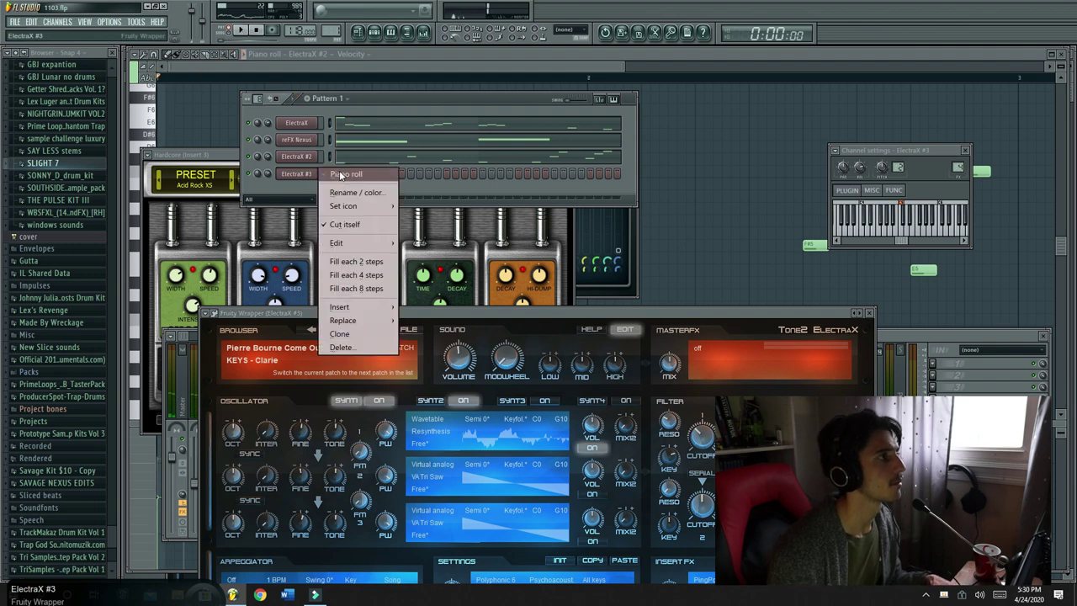
{"action": "left_click", "coordinate": [345, 174]}
{"action": "left_click_drag", "start_coordinate": [168, 262], "coordinate": [169, 139]}
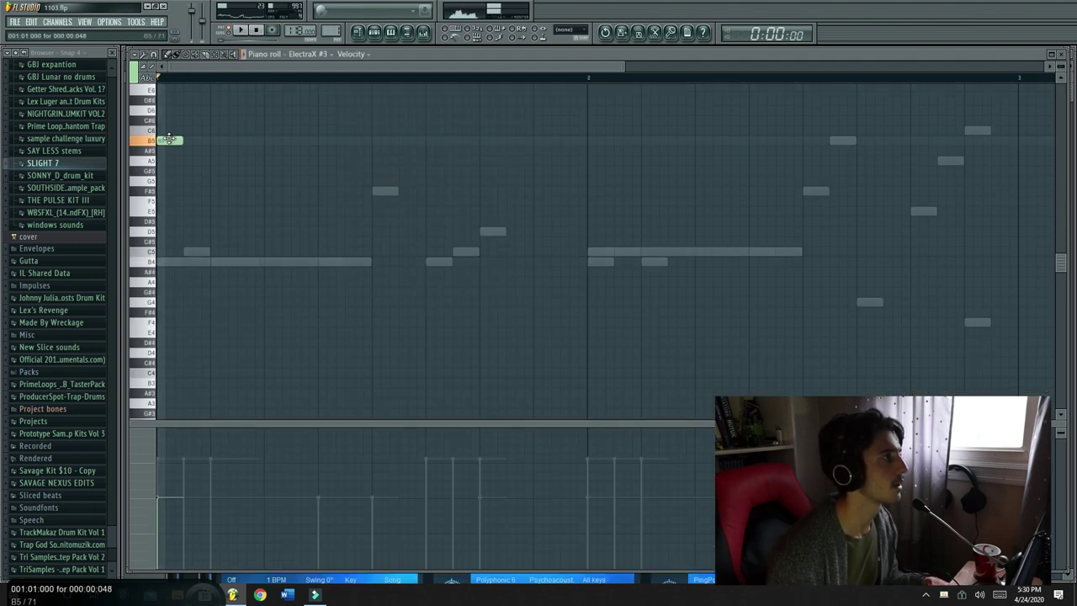
{"action": "left_click", "coordinate": [199, 130]}
{"action": "scroll", "coordinate": [202, 134], "scroll_direction": "up", "scroll_amount": 3}
{"action": "left_click", "coordinate": [232, 172]}
{"action": "left_click", "coordinate": [255, 180]}
{"action": "key", "text": "space"}
{"action": "left_click_drag", "start_coordinate": [234, 175], "coordinate": [229, 175]}
{"action": "key", "text": "space"}
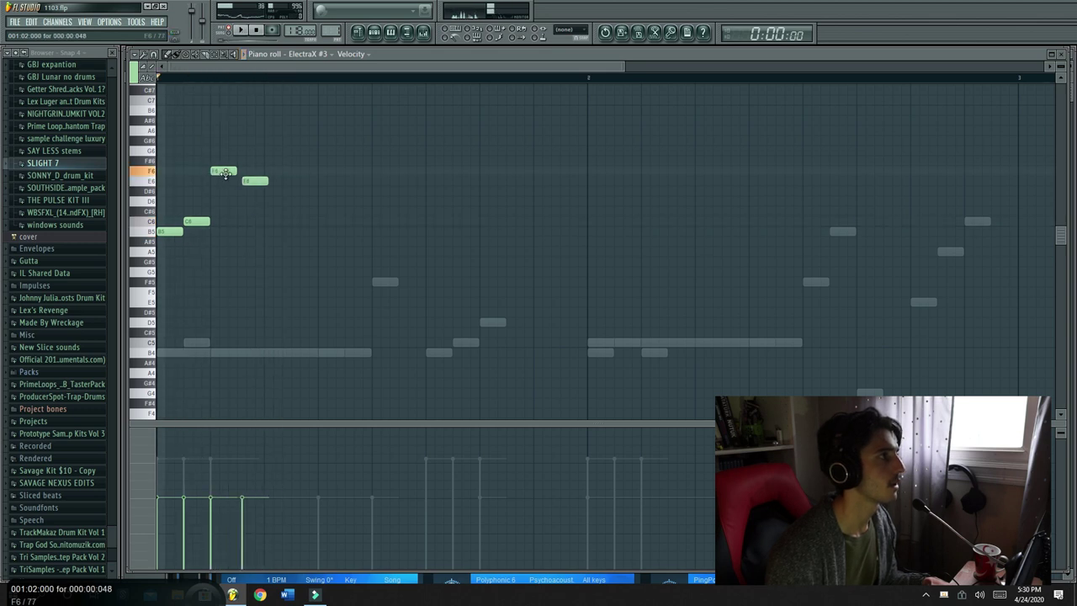
Try further F6 and E6 notes in bar 1, erase all trial notes from ElectraX #3 and return to the step sequencer
{"action": "left_click", "coordinate": [325, 172]}
{"action": "left_click", "coordinate": [351, 182]}
{"action": "right_click", "coordinate": [352, 183]}
{"action": "key", "text": "space"}
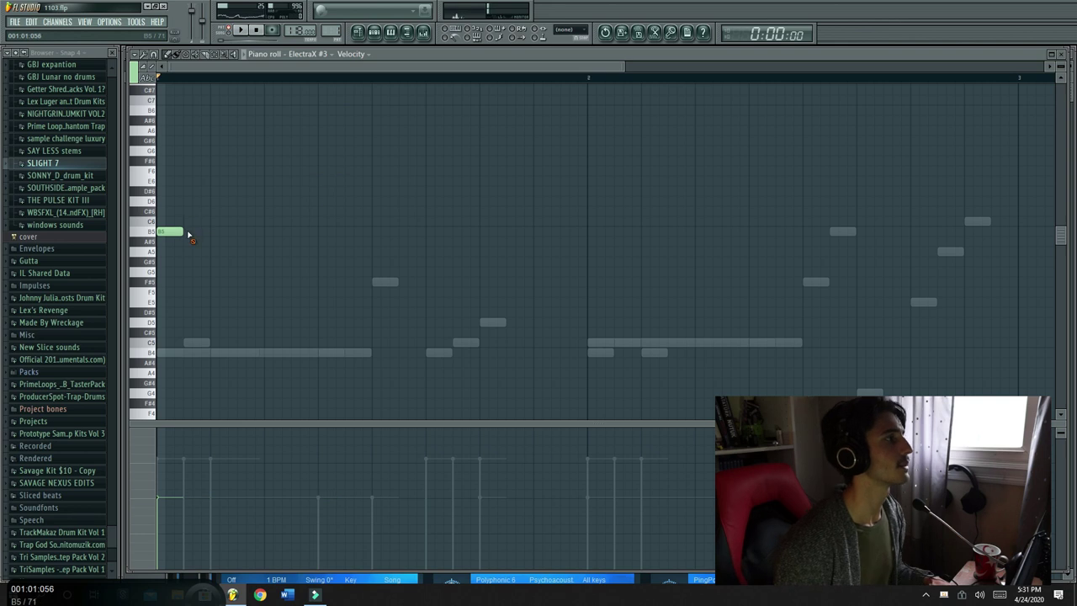
{"action": "left_click", "coordinate": [375, 31]}
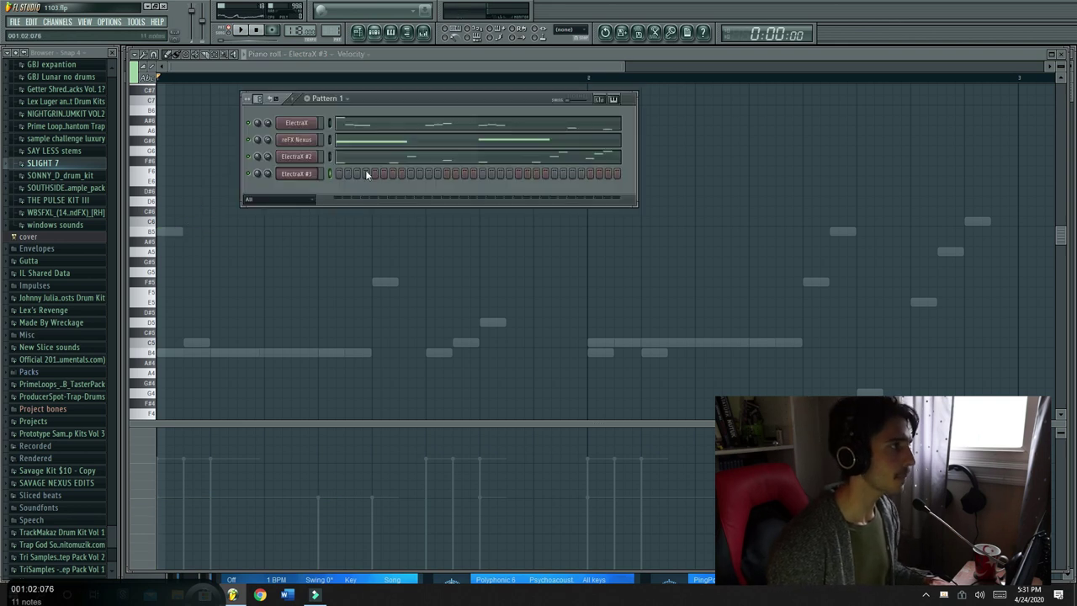
Load the next ElectraX #3 patch, KEYS - Community Party, and audition it over the pattern
{"action": "left_click", "coordinate": [301, 174]}
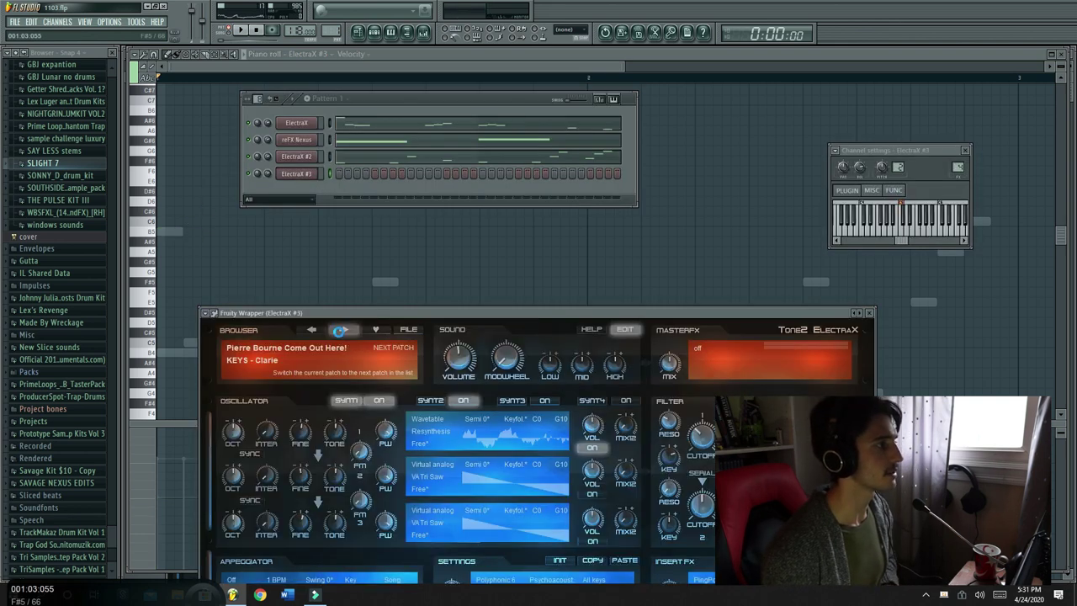
{"action": "left_click", "coordinate": [342, 330]}
{"action": "key", "text": "space"}
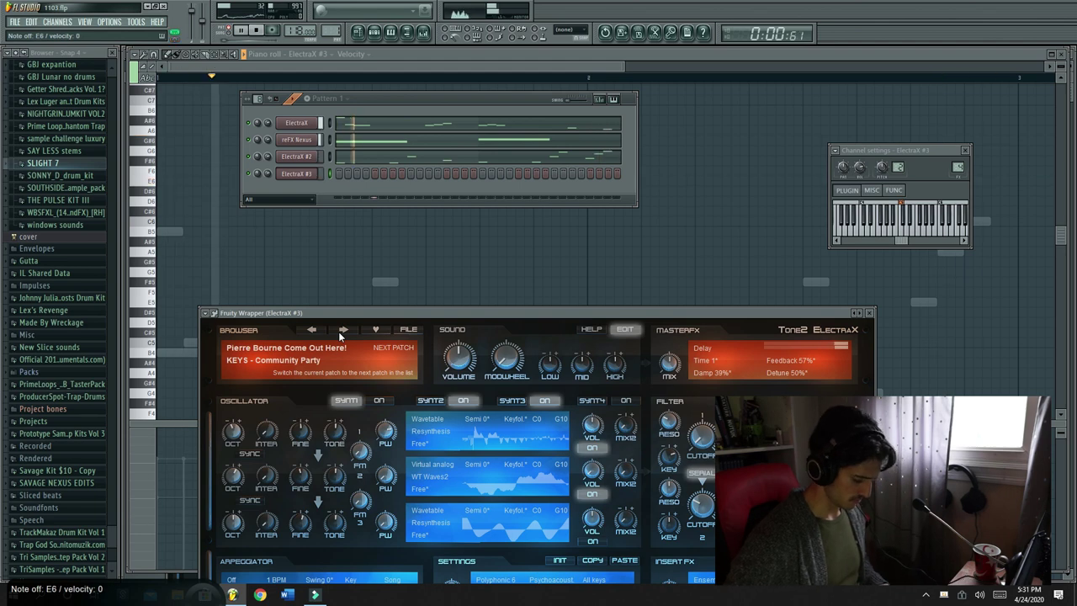
{"action": "key", "text": "space"}
Open the ElectraX #3 piano roll and play melody ideas over the looping pattern
{"action": "right_click", "coordinate": [305, 174]}
{"action": "left_click", "coordinate": [333, 175]}
{"action": "right_click", "coordinate": [310, 174]}
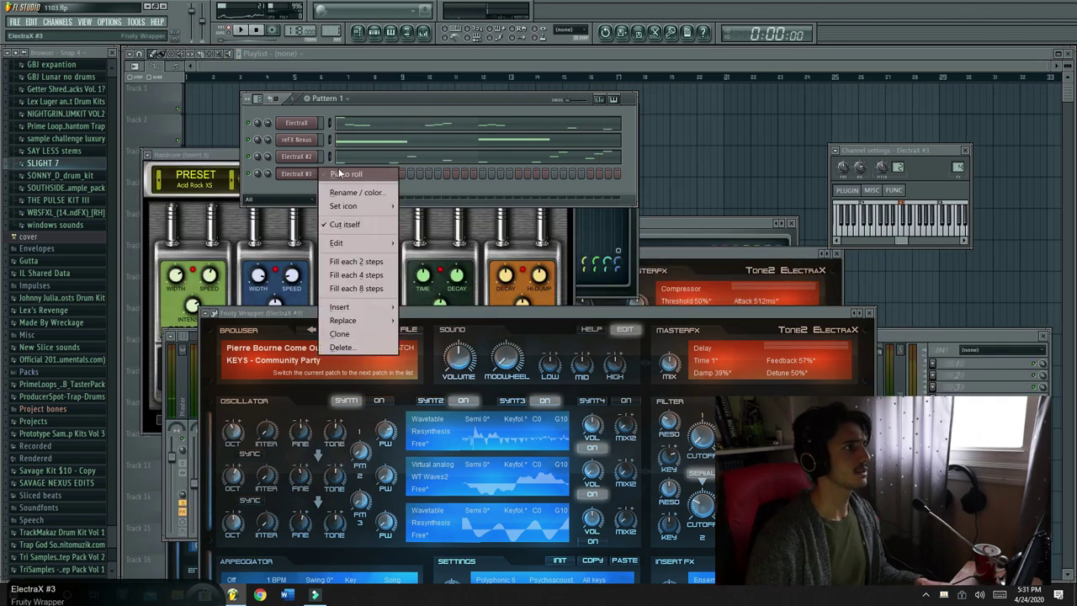
{"action": "left_click", "coordinate": [340, 174]}
{"action": "key", "text": "space"}
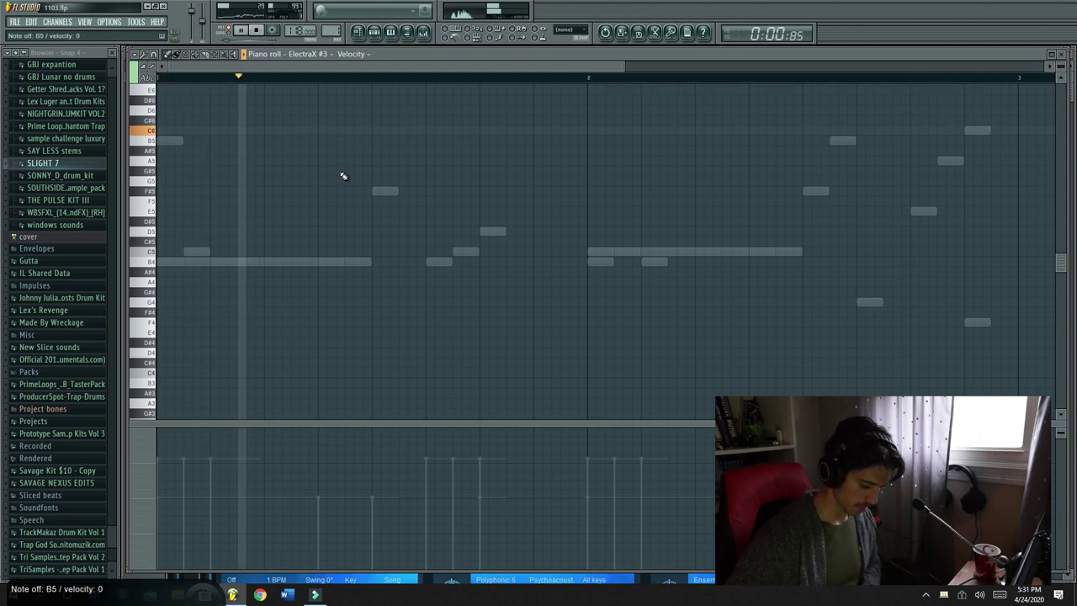
{"action": "key", "text": "space"}
{"action": "key", "text": "space"}
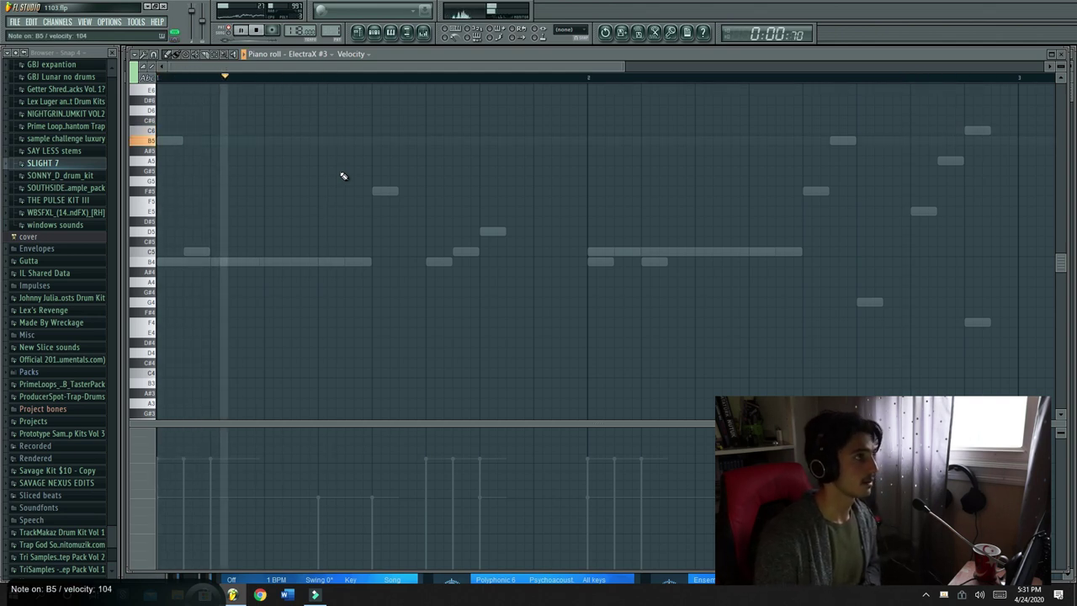
{"action": "key", "text": "space"}
{"action": "key", "text": "space"}
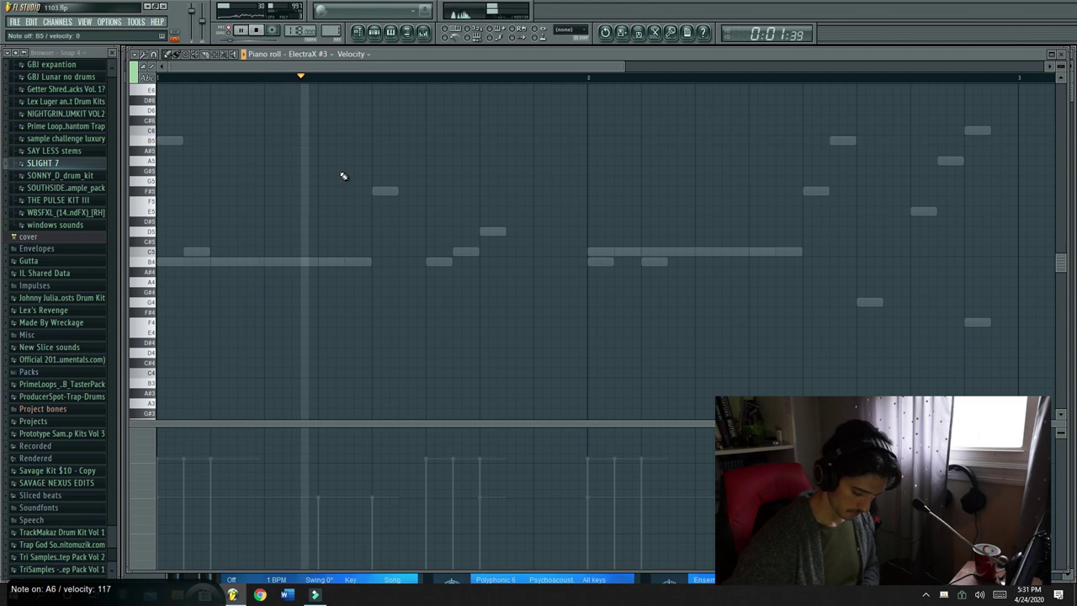
{"action": "key", "text": "space"}
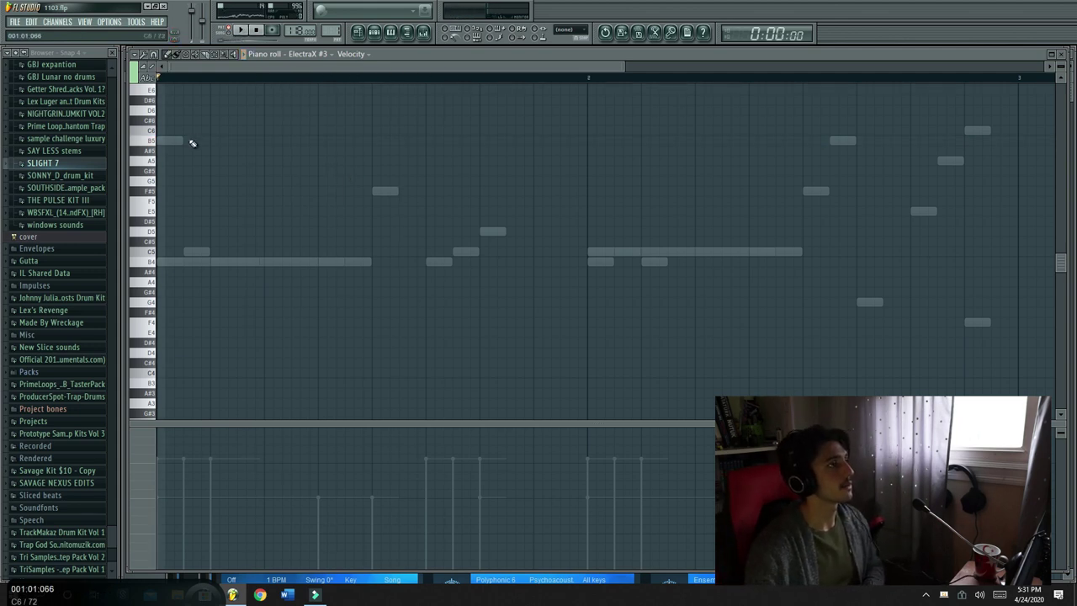
Place a B5 note at the start of bar 1 and lengthen it to one beat
{"action": "key", "text": "space"}
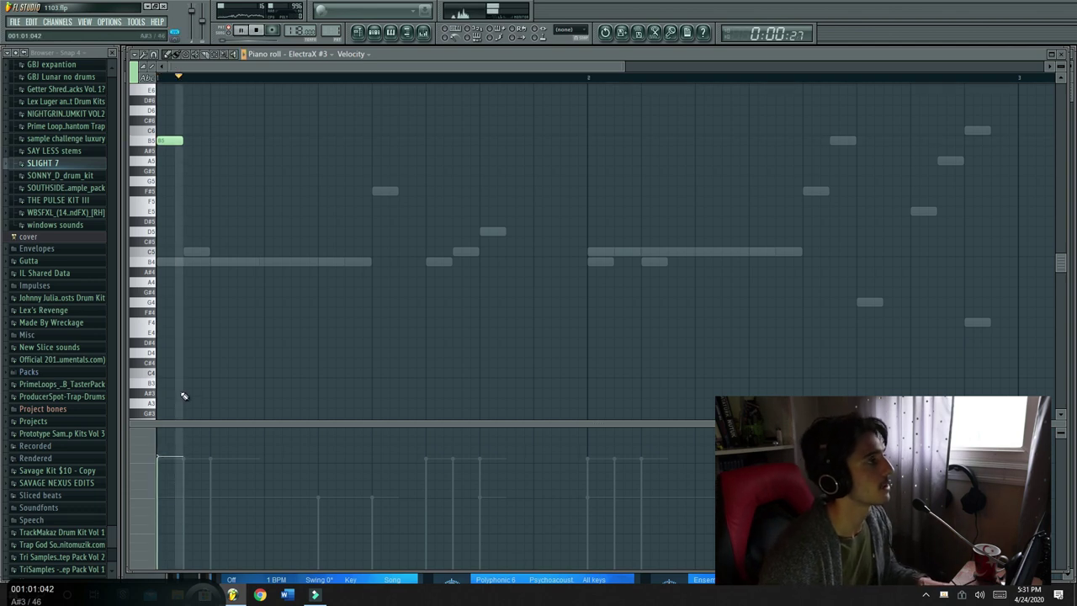
{"action": "key", "text": "space"}
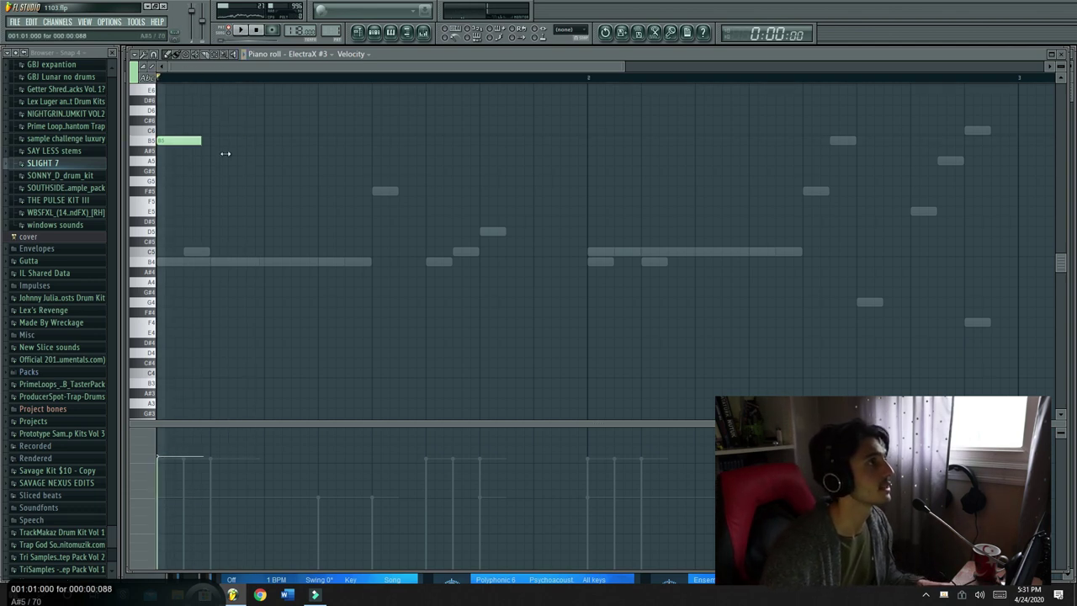
{"action": "key", "text": "space"}
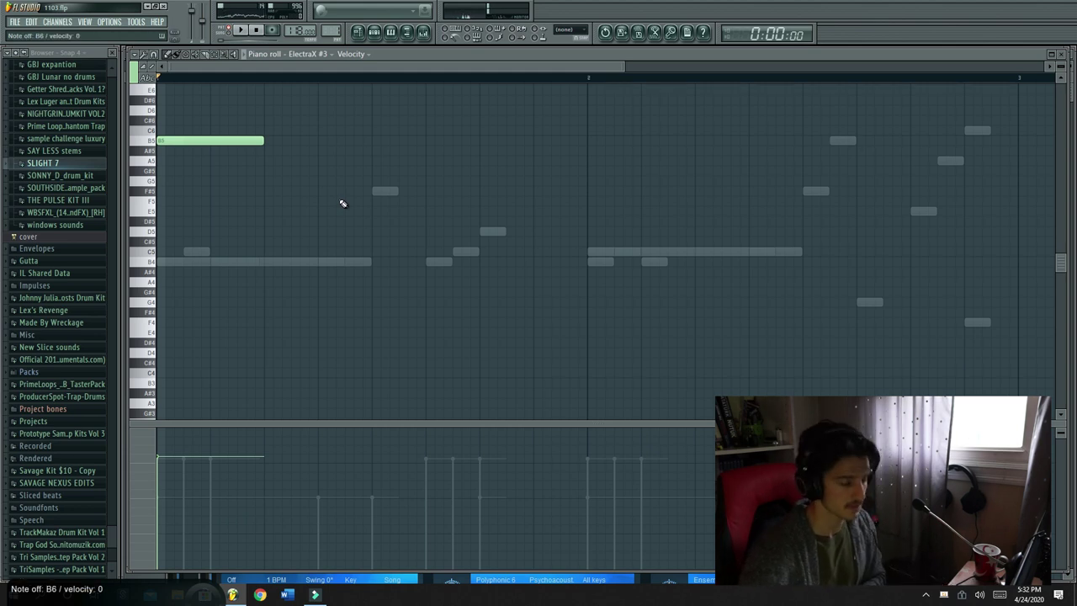
Add rising A6, B6 and C7 notes into beat 3 of bar 1, lengthening C7 to half a beat, and audition them
{"action": "scroll", "coordinate": [294, 236], "scroll_direction": "up", "scroll_amount": 3}
{"action": "scroll", "coordinate": [323, 167], "scroll_direction": "up", "scroll_amount": 3}
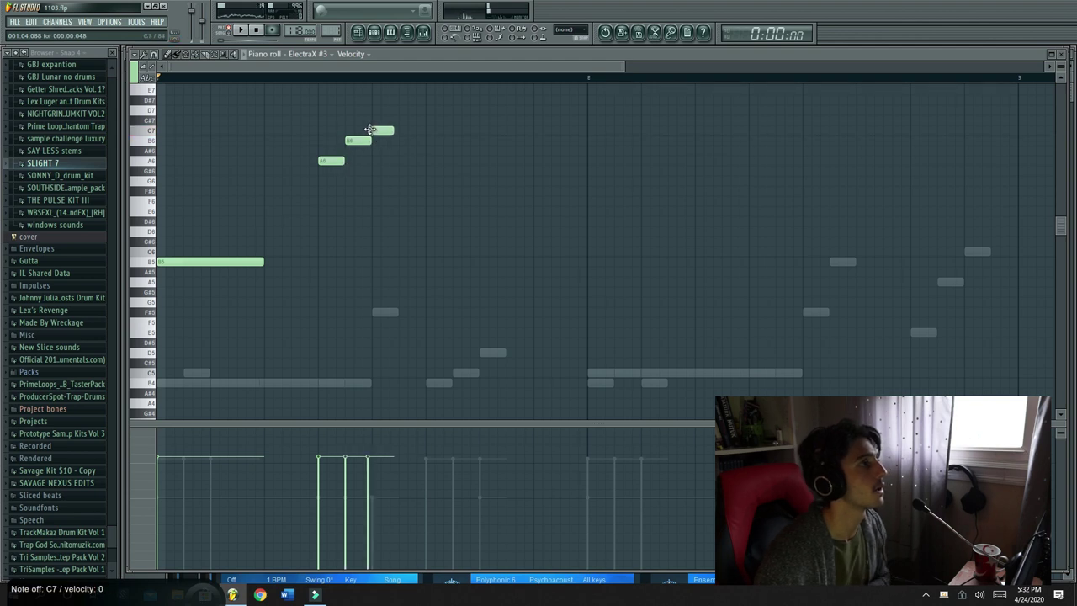
{"action": "left_click_drag", "start_coordinate": [440, 186], "coordinate": [328, 154]}
{"action": "key", "text": "space"}
{"action": "key", "text": "space"}
{"action": "left_click", "coordinate": [467, 233], "text": "ctrl"}
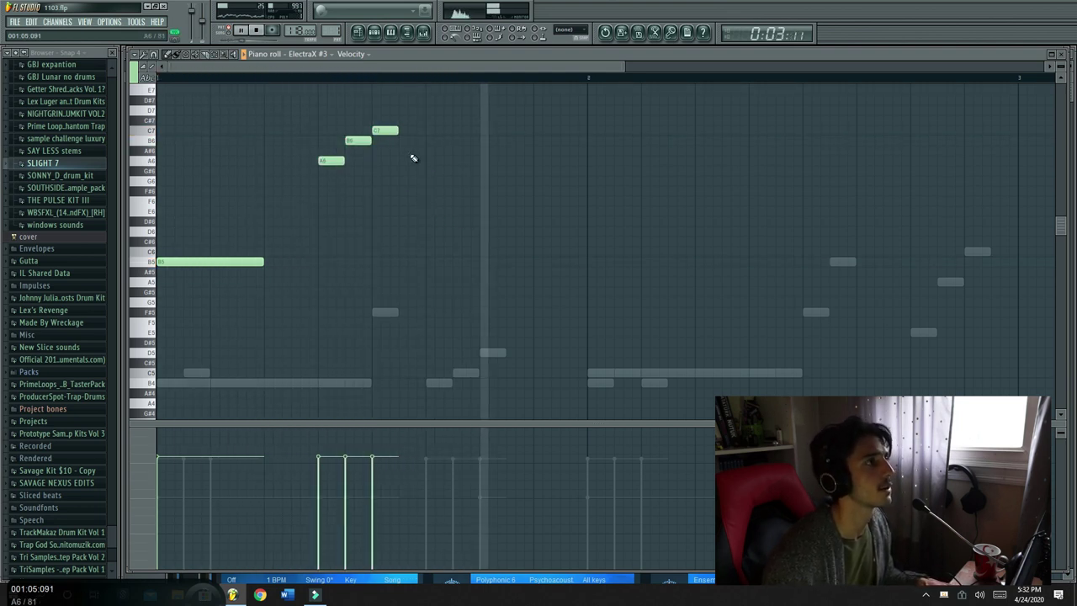
{"action": "key", "text": "space"}
{"action": "key", "text": "space"}
{"action": "left_click_drag", "start_coordinate": [396, 130], "coordinate": [425, 131]}
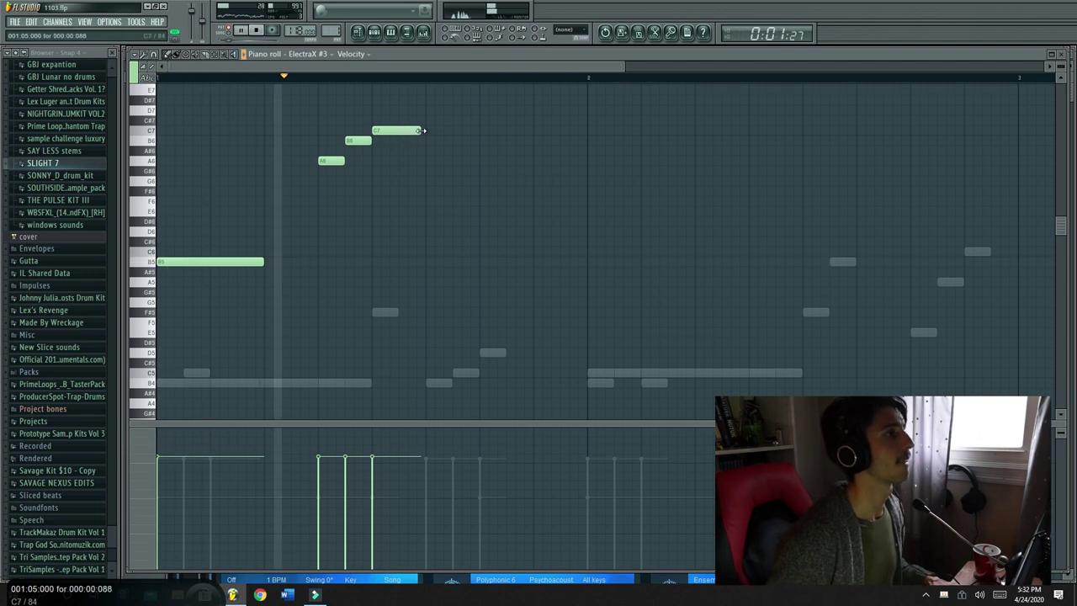
Place half-beat notes at C7 on the start of bar 2 and D7 on beat 4 of bar 1
{"action": "scroll", "coordinate": [547, 151], "scroll_direction": "up", "scroll_amount": 1}
{"action": "key", "text": "space"}
{"action": "key", "text": "space"}
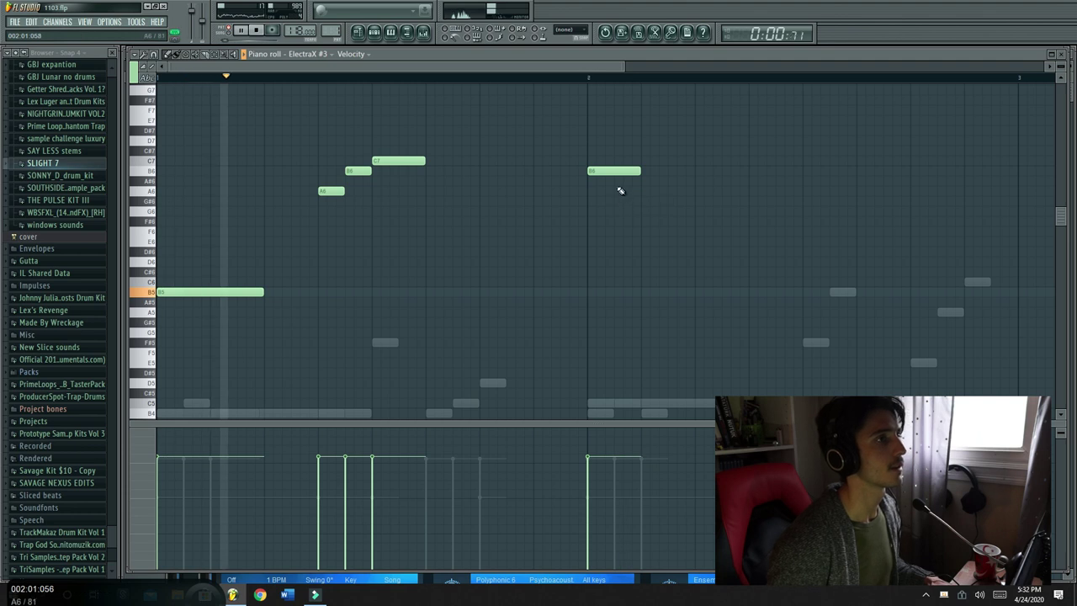
{"action": "left_click_drag", "start_coordinate": [614, 173], "coordinate": [614, 162]}
{"action": "left_click", "coordinate": [483, 141]}
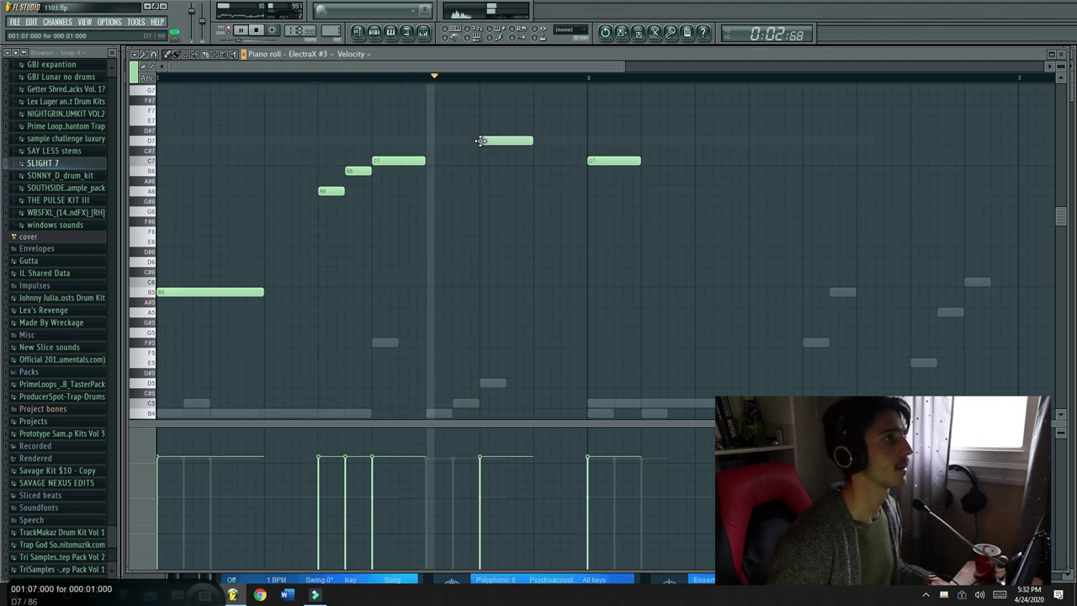
{"action": "scroll", "coordinate": [562, 87], "scroll_direction": "down", "scroll_amount": 3}
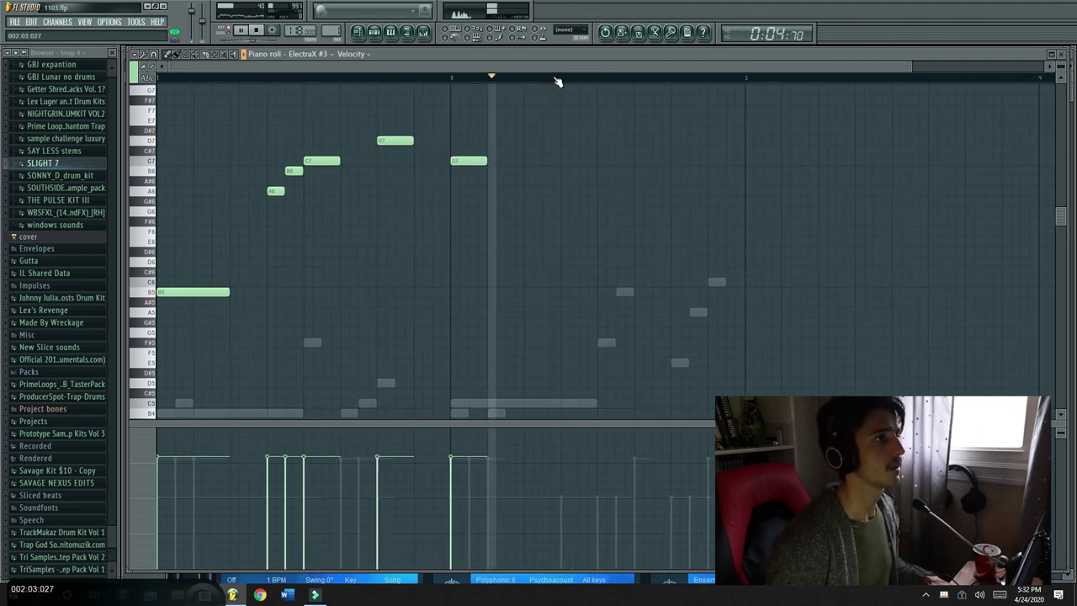
Add short A6, D6 and F6 notes leading into beat 3 of bar 2 and audition them with the other channels
{"action": "key", "text": "space"}
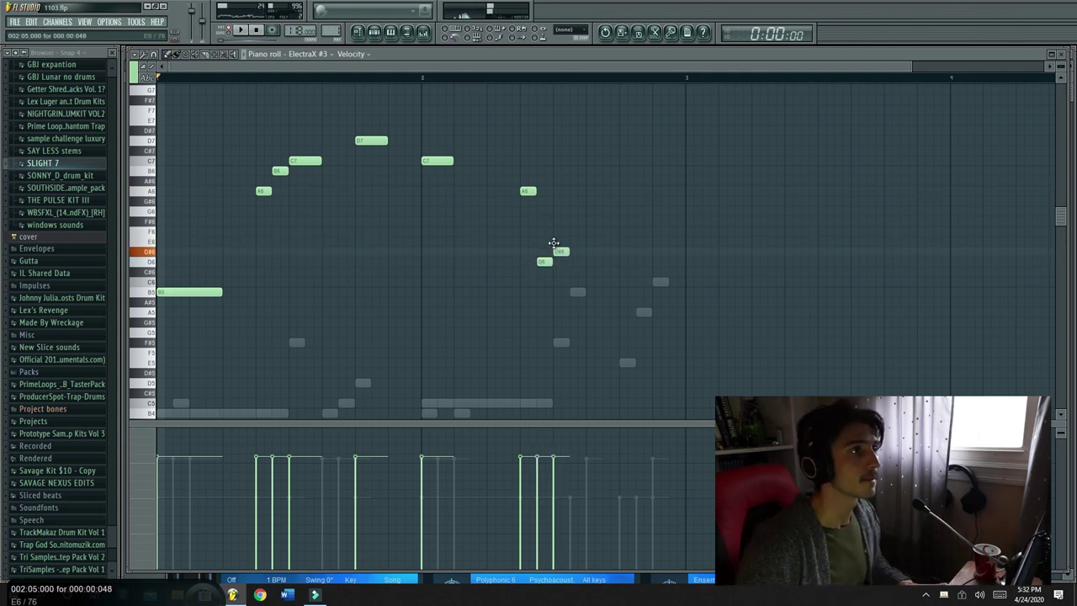
{"action": "key", "text": "space"}
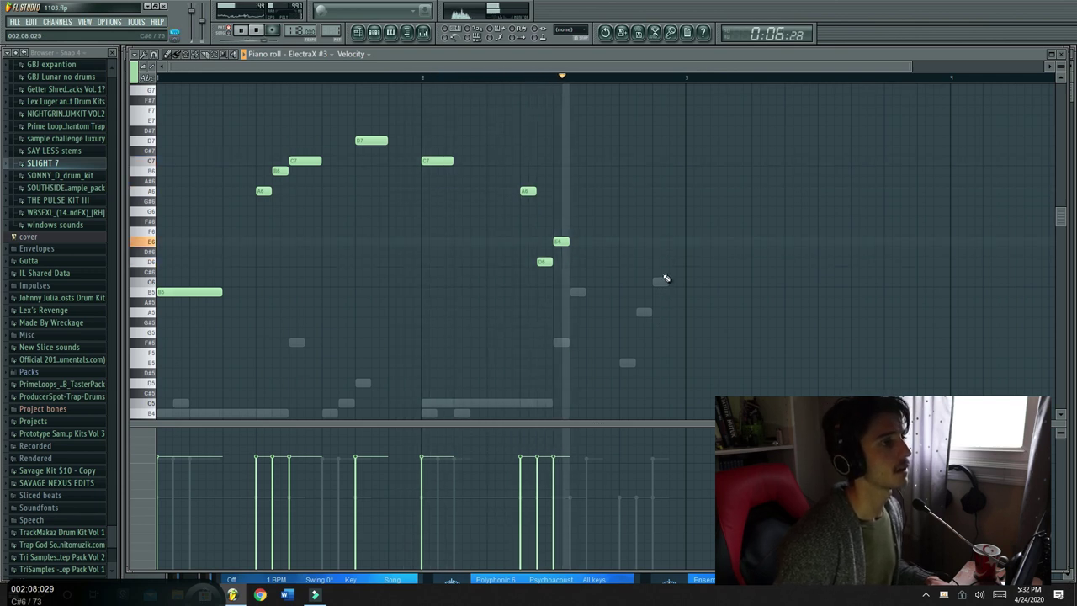
{"action": "mouse_move", "coordinate": [560, 241]}
{"action": "left_mouse_down"}
{"action": "mouse_move", "coordinate": [561, 221]}
{"action": "mouse_move", "coordinate": [561, 232]}
{"action": "left_mouse_up"}
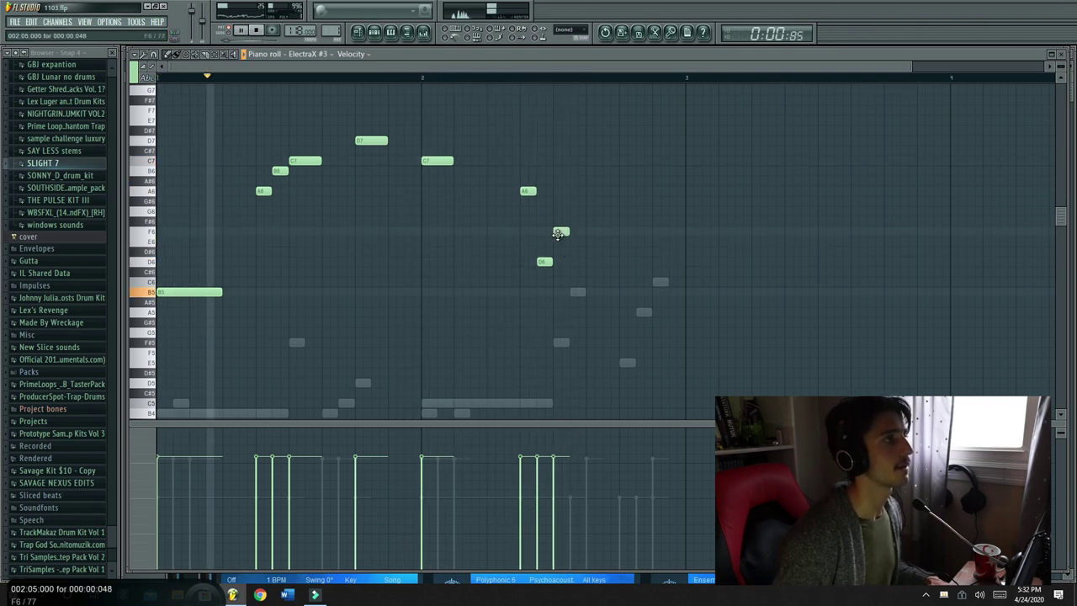
{"action": "key", "text": "space"}
{"action": "key", "text": "F6"}
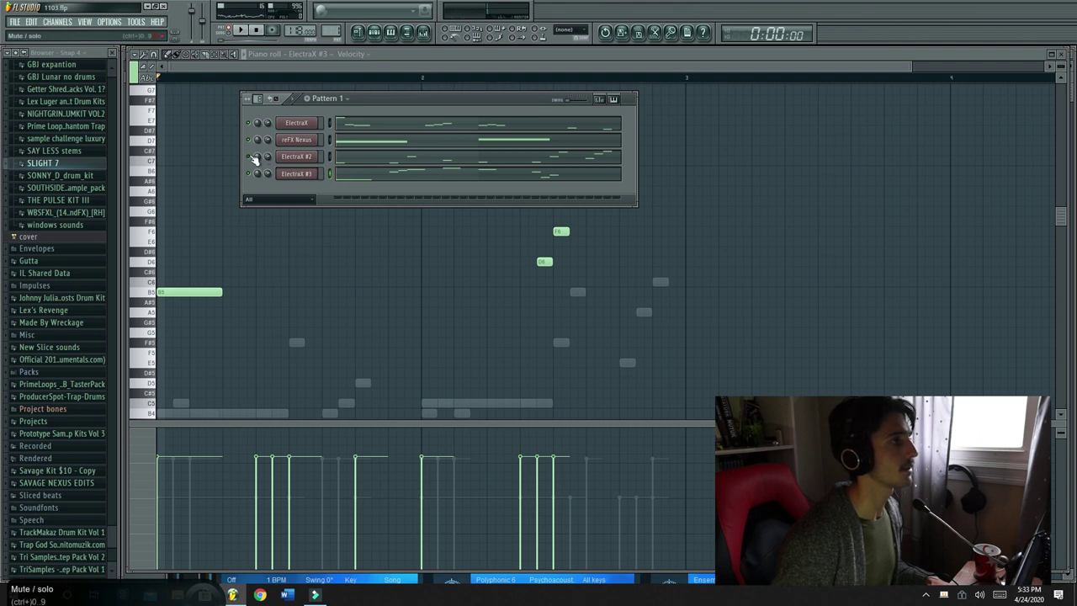
{"action": "key", "text": "space"}
{"action": "key", "text": "F6"}
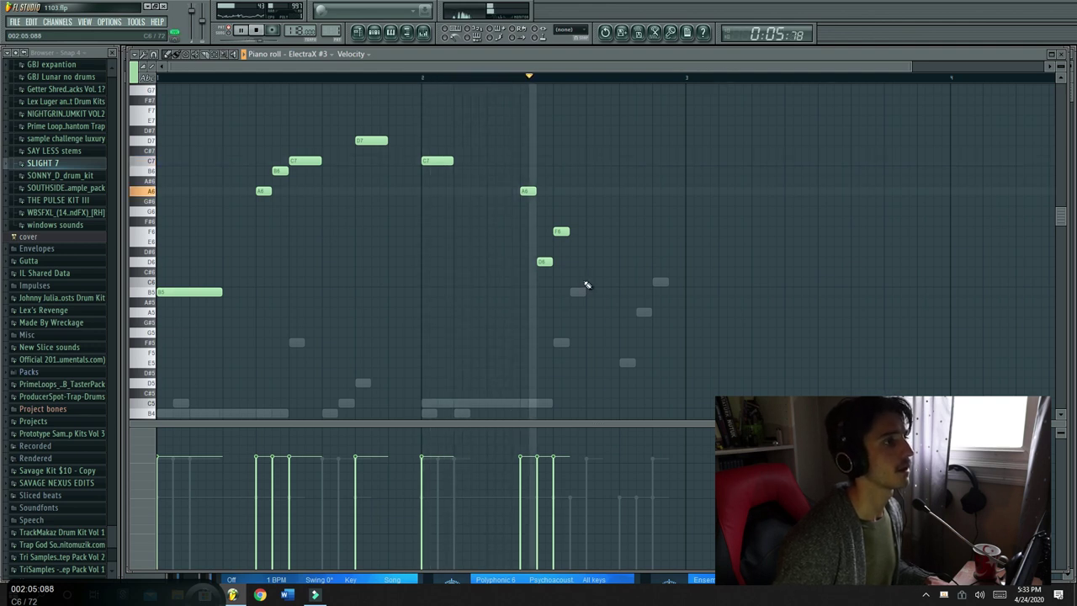
Change the D6 note in bar 2 to E6 and set playback to start at bar 2 for auditioning
{"action": "key", "text": "space"}
{"action": "left_click_drag", "start_coordinate": [538, 221], "coordinate": [543, 232]}
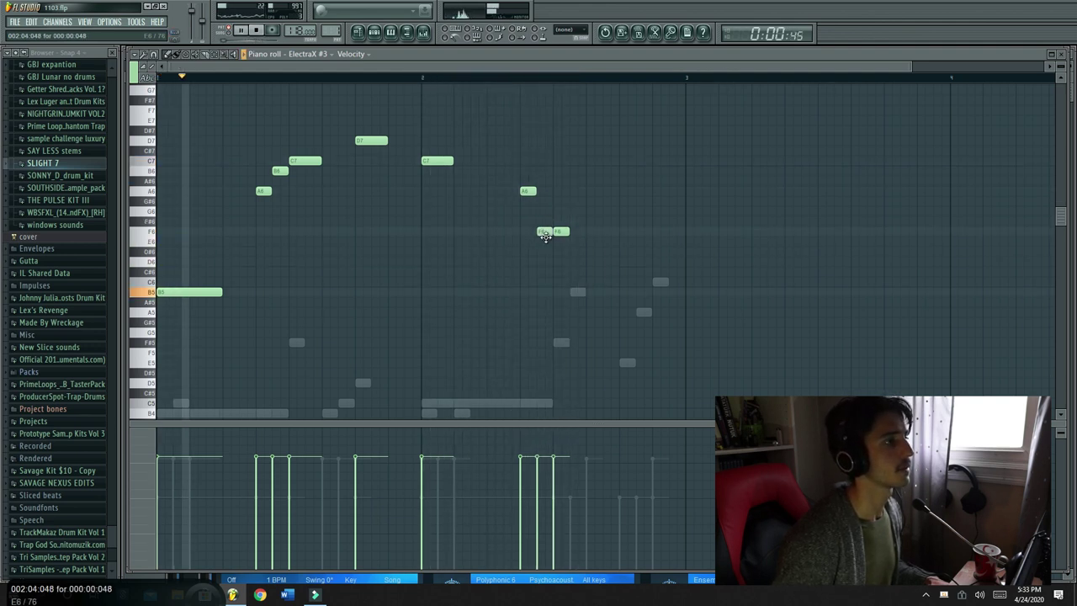
{"action": "left_click", "coordinate": [425, 82]}
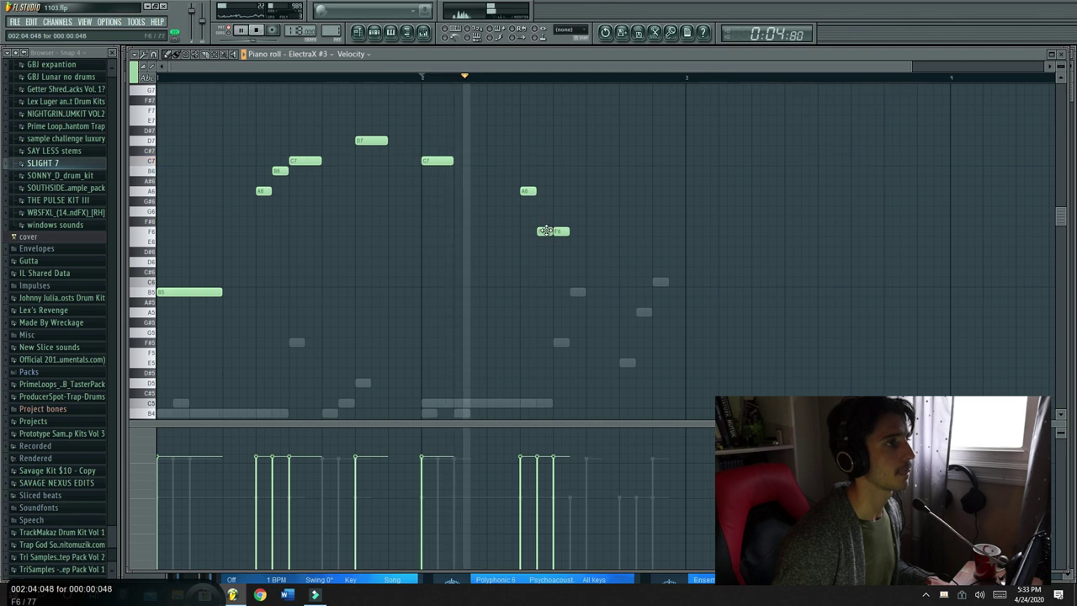
{"action": "mouse_move", "coordinate": [561, 230]}
{"action": "left_mouse_down"}
{"action": "mouse_move", "coordinate": [561, 210]}
{"action": "mouse_move", "coordinate": [546, 241]}
{"action": "mouse_move", "coordinate": [559, 222]}
{"action": "mouse_move", "coordinate": [562, 239]}
{"action": "left_mouse_up"}
{"action": "key", "text": "space"}
{"action": "key", "text": "space"}
{"action": "key", "text": "space"}
{"action": "key", "text": "space"}
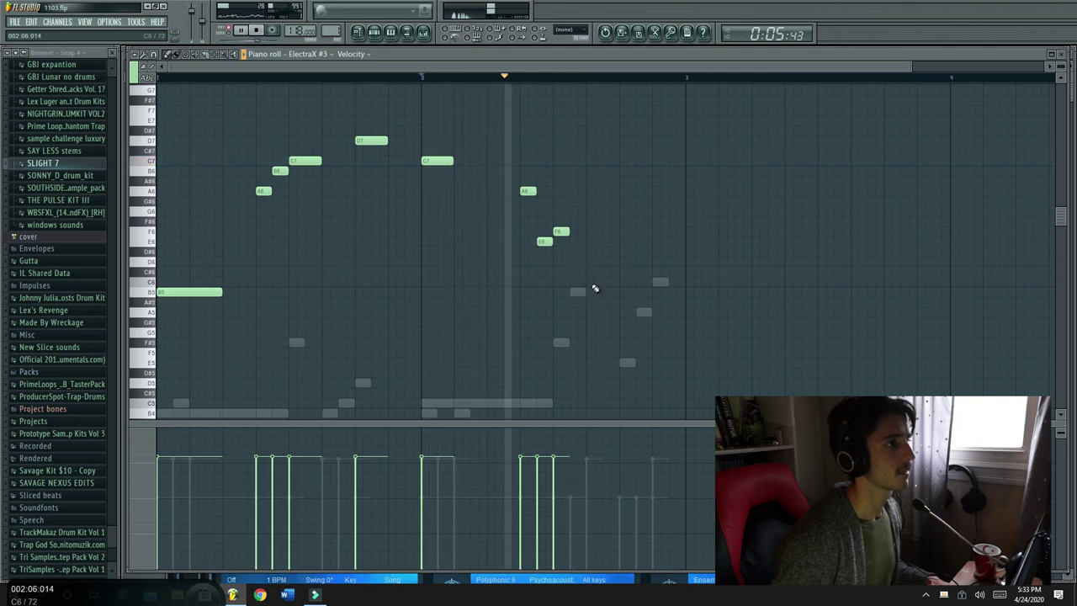
{"action": "key", "text": "space"}
{"action": "key", "text": "space"}
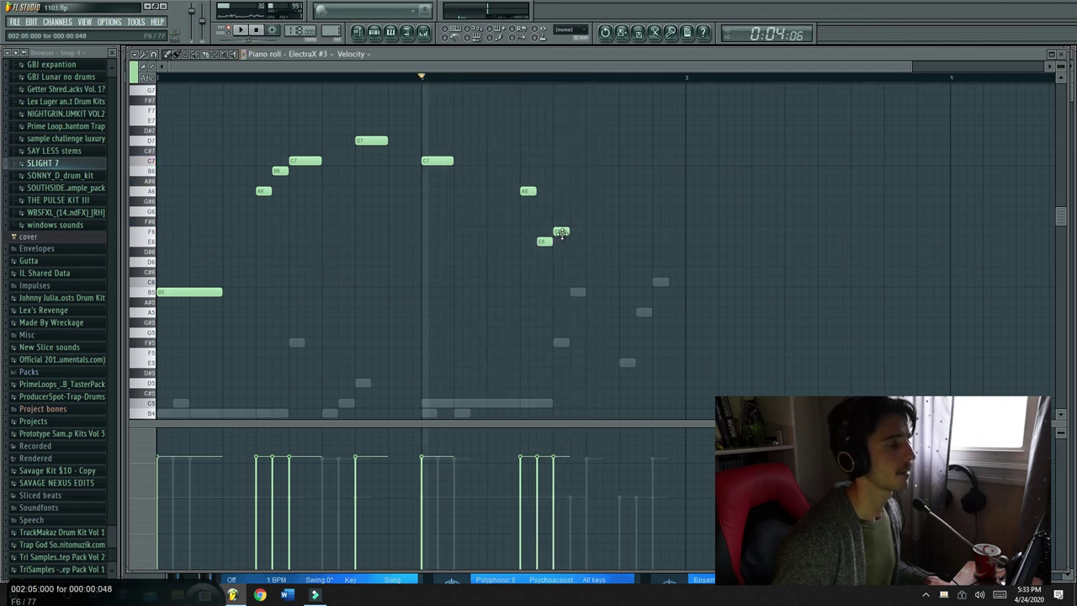
Try a short B5 note after F6 in bar 2, audition it and erase it
{"action": "left_click", "coordinate": [587, 290]}
{"action": "key", "text": "space"}
{"action": "key", "text": "space"}
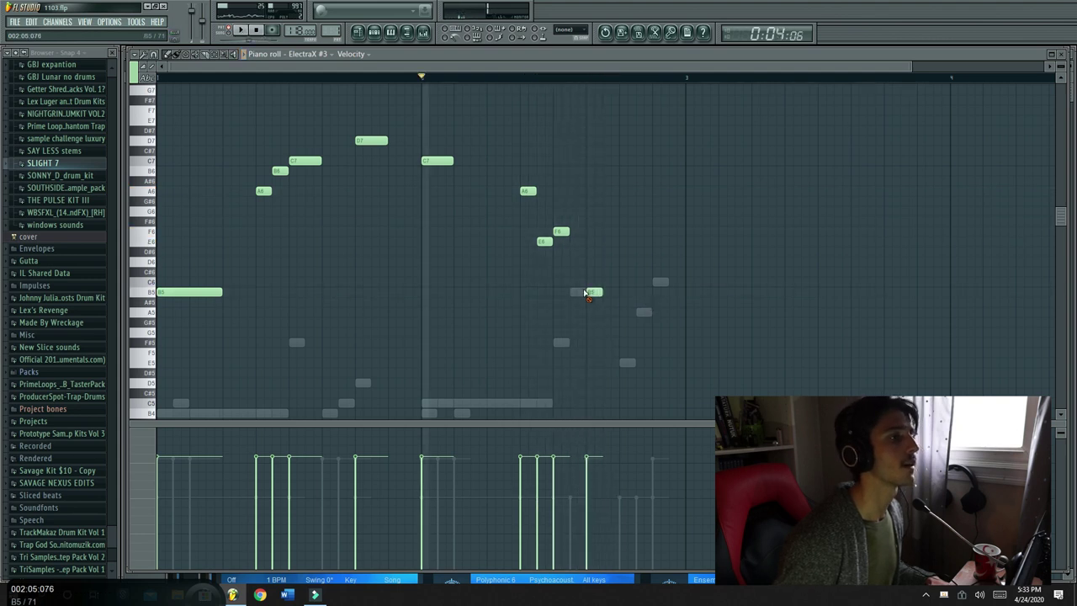
{"action": "right_click", "coordinate": [589, 291]}
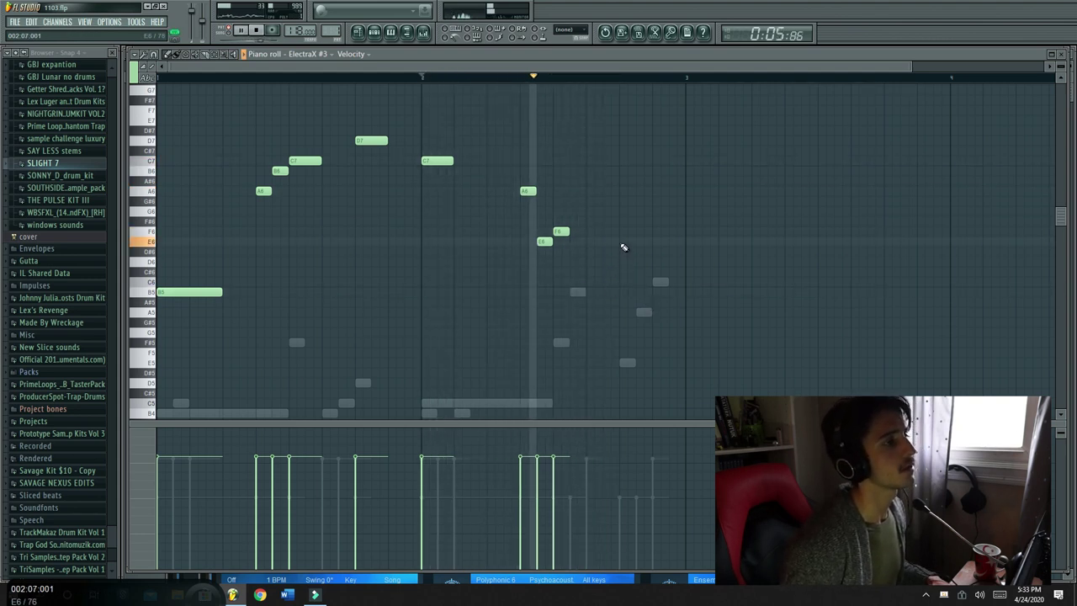
Add a short E6 note on beat 4 of bar 2 and a C6 half a beat after it, and audition them
{"action": "left_click", "coordinate": [624, 242]}
{"action": "left_click", "coordinate": [655, 281]}
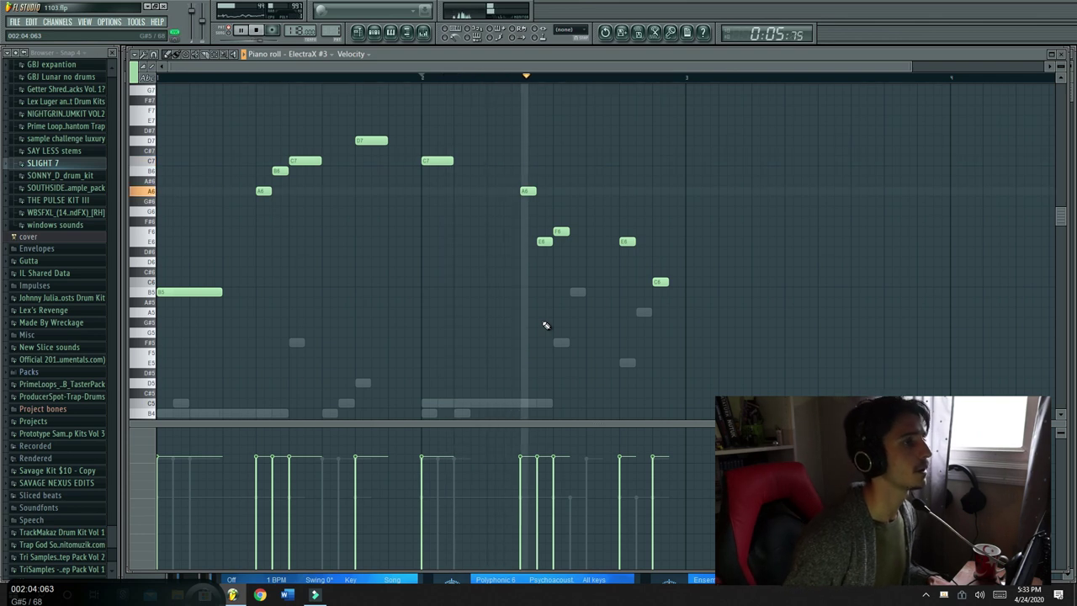
{"action": "key", "text": "space"}
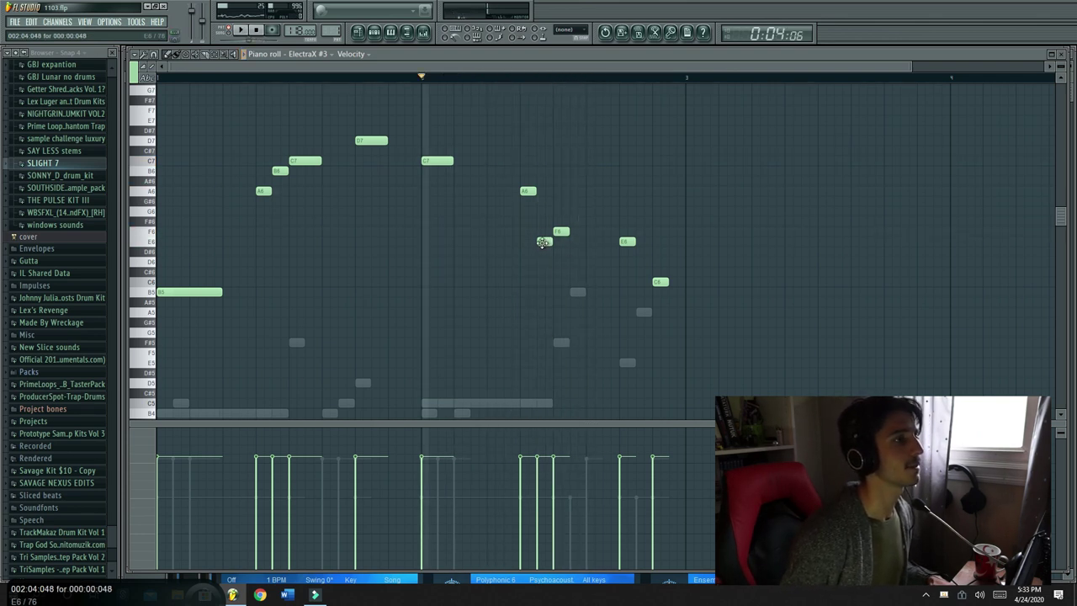
{"action": "key", "text": "space"}
Replace the two short notes following A6 in bar 2 with E6 and G6, and audition the phrase
{"action": "left_click_drag", "start_coordinate": [539, 227], "coordinate": [544, 281]}
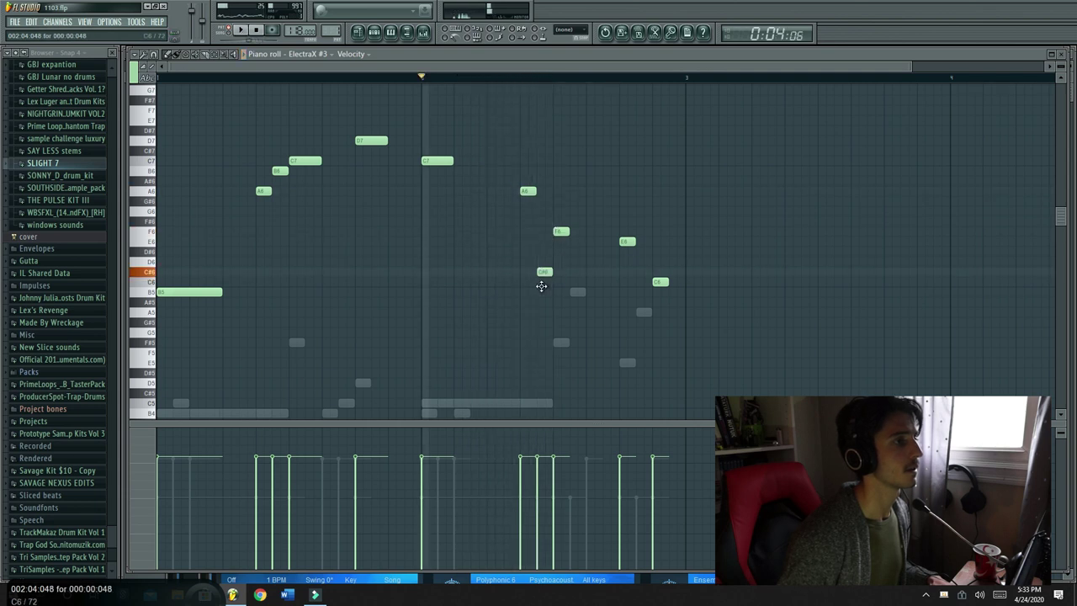
{"action": "left_click_drag", "start_coordinate": [561, 231], "coordinate": [558, 275]}
{"action": "key", "text": "space"}
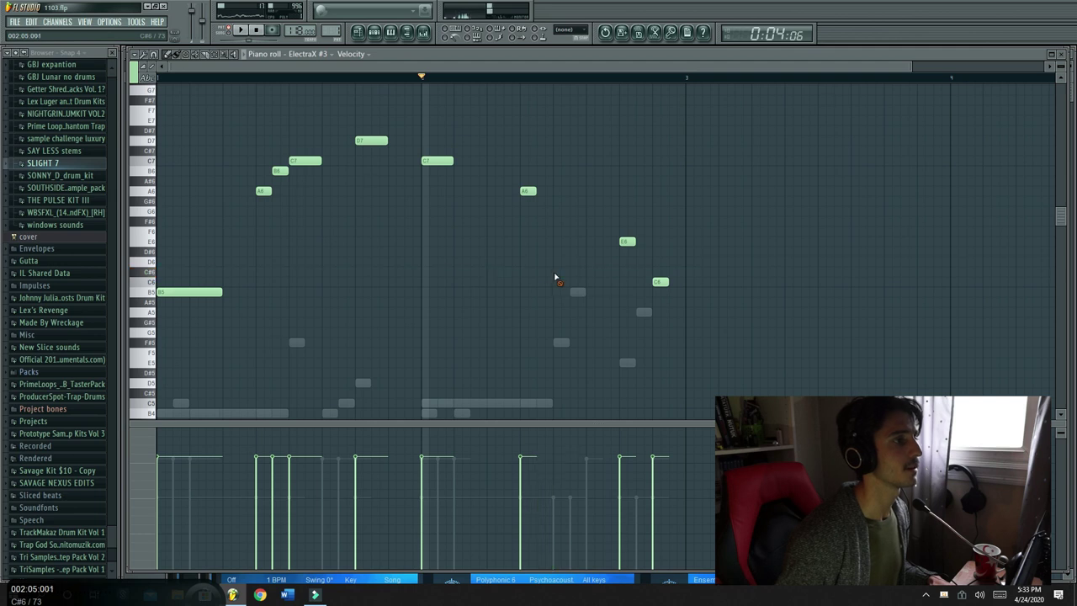
{"action": "left_click", "coordinate": [534, 243]}
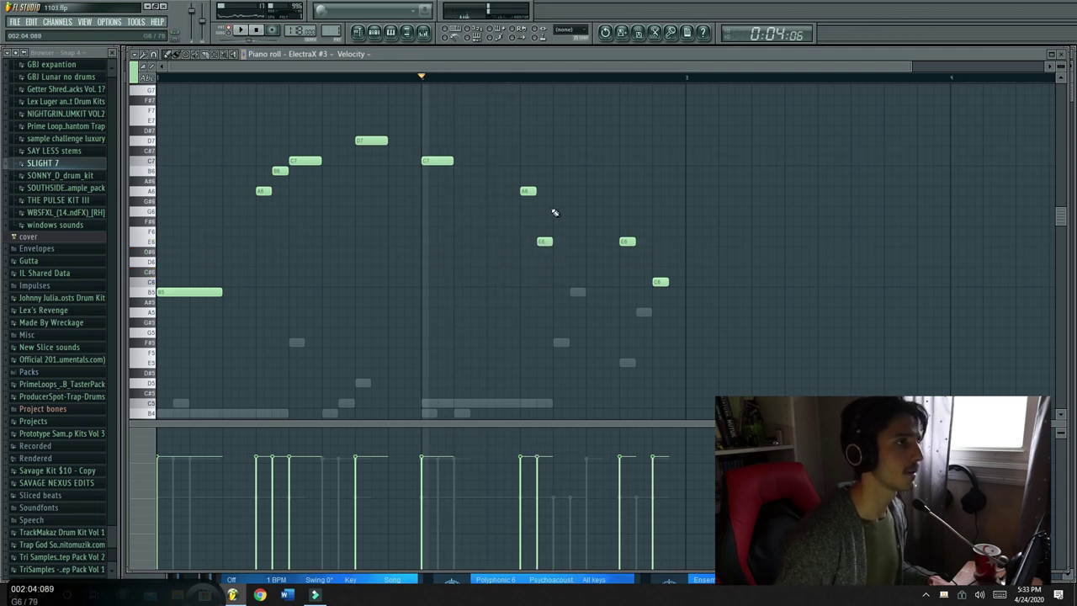
{"action": "left_click_drag", "start_coordinate": [552, 209], "coordinate": [554, 211]}
{"action": "key", "text": "space"}
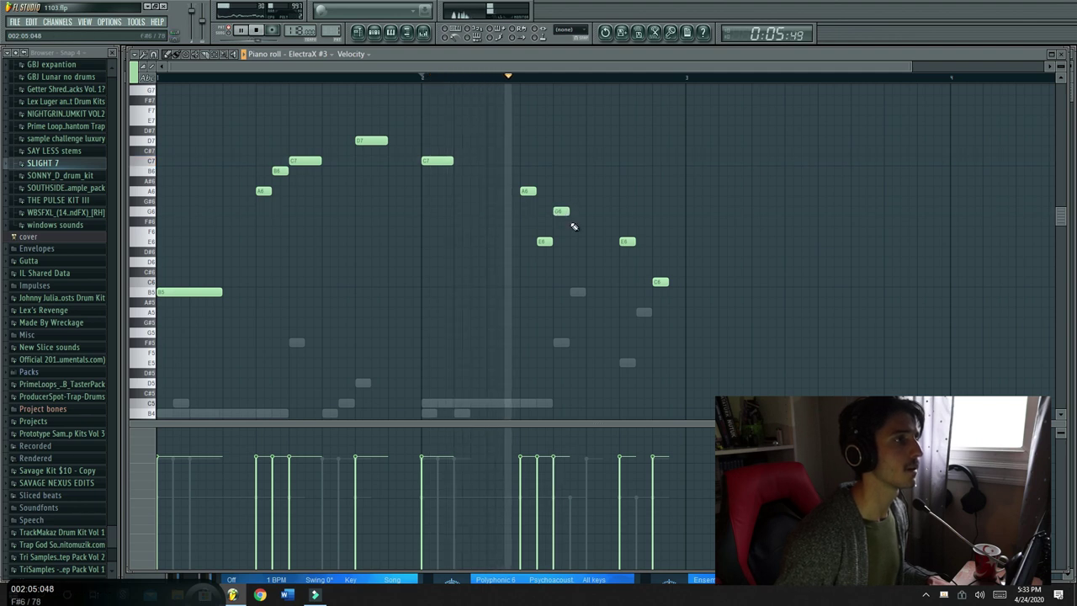
{"action": "key", "text": "space"}
{"action": "key", "text": "space"}
Move the G6 note in bar 2 to B6, then try and erase an extra note after it
{"action": "left_click_drag", "start_coordinate": [562, 213], "coordinate": [561, 223]}
{"action": "key", "text": "space"}
{"action": "key", "text": "space"}
{"action": "left_click_drag", "start_coordinate": [564, 179], "coordinate": [562, 171]}
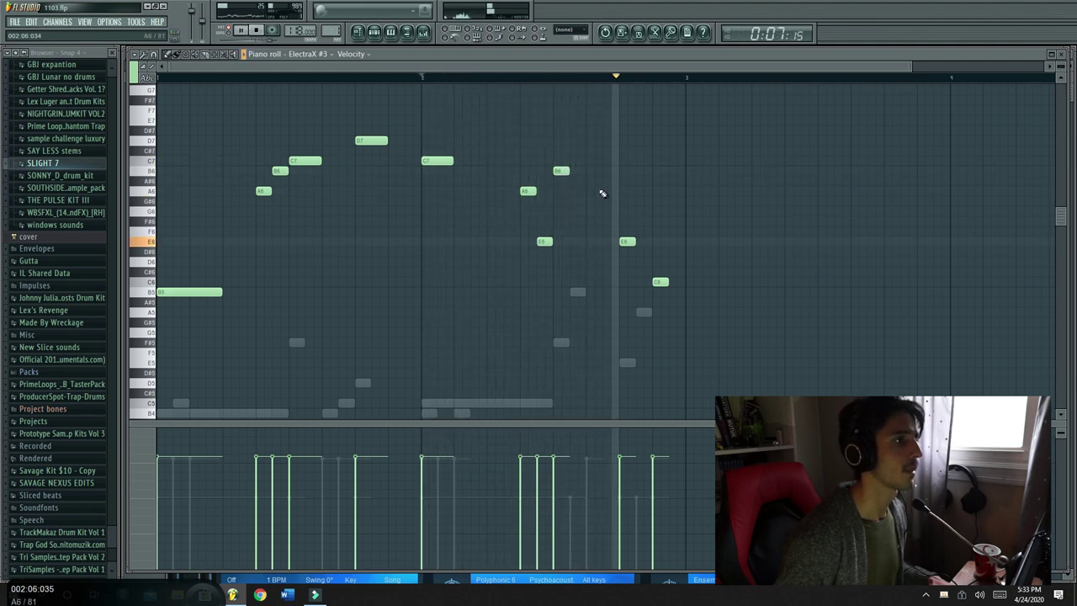
{"action": "left_click", "coordinate": [578, 221]}
{"action": "right_click", "coordinate": [581, 220]}
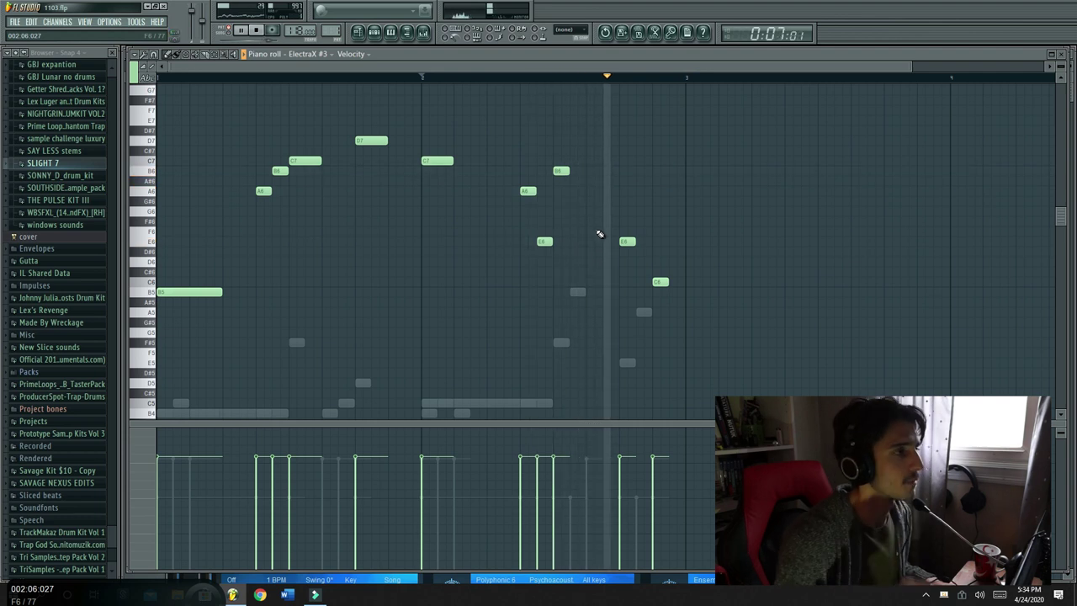
Lower the B6 note in bar 2 to G6, raise the E6 on beat 4 to F6, and audition the phrase
{"action": "key", "text": "space"}
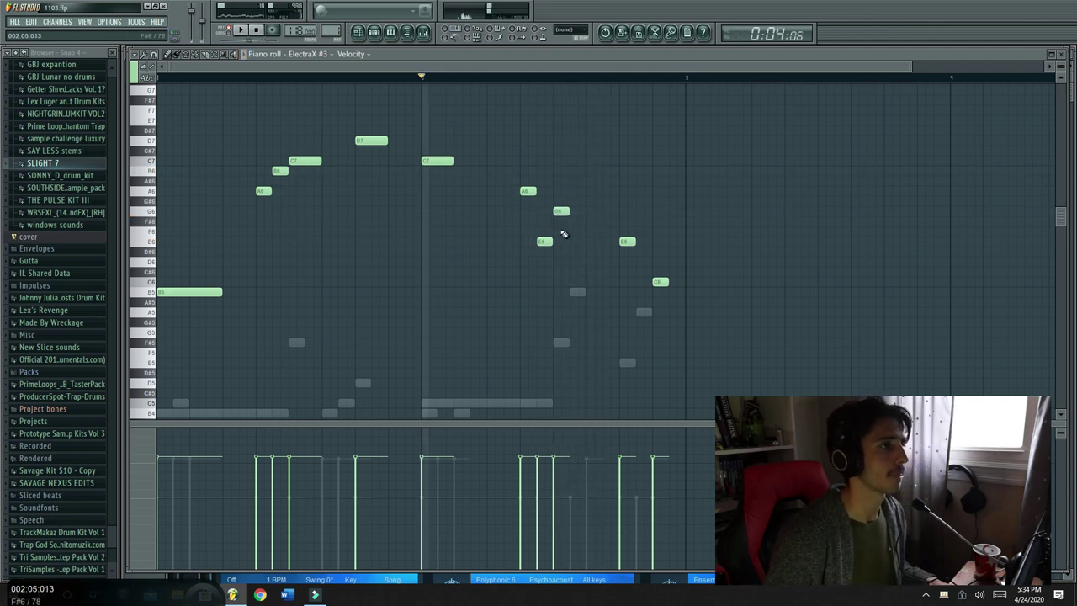
{"action": "key", "text": "space"}
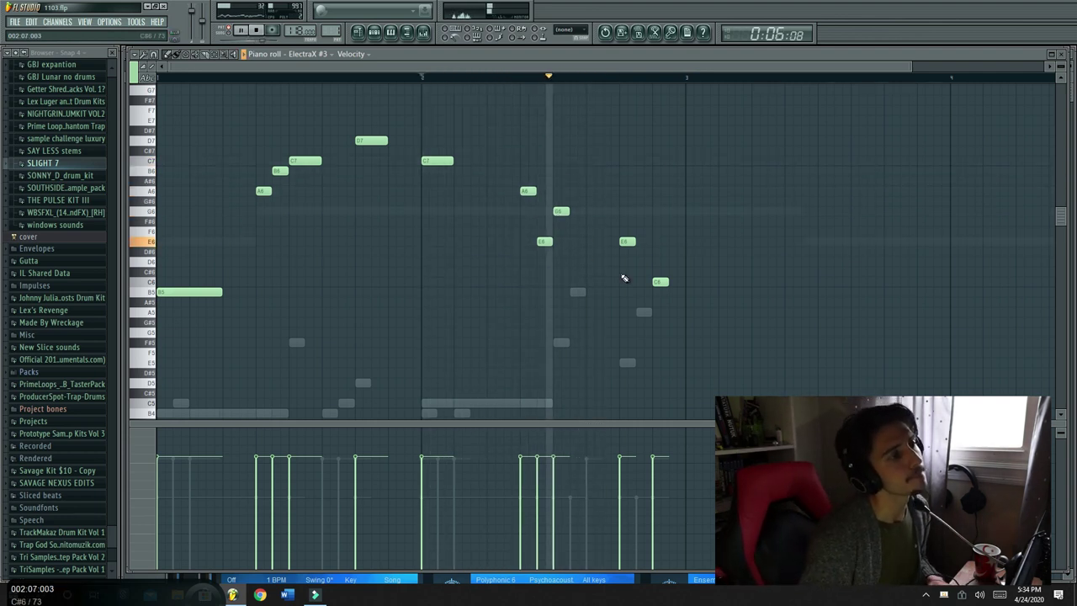
{"action": "key", "text": "space"}
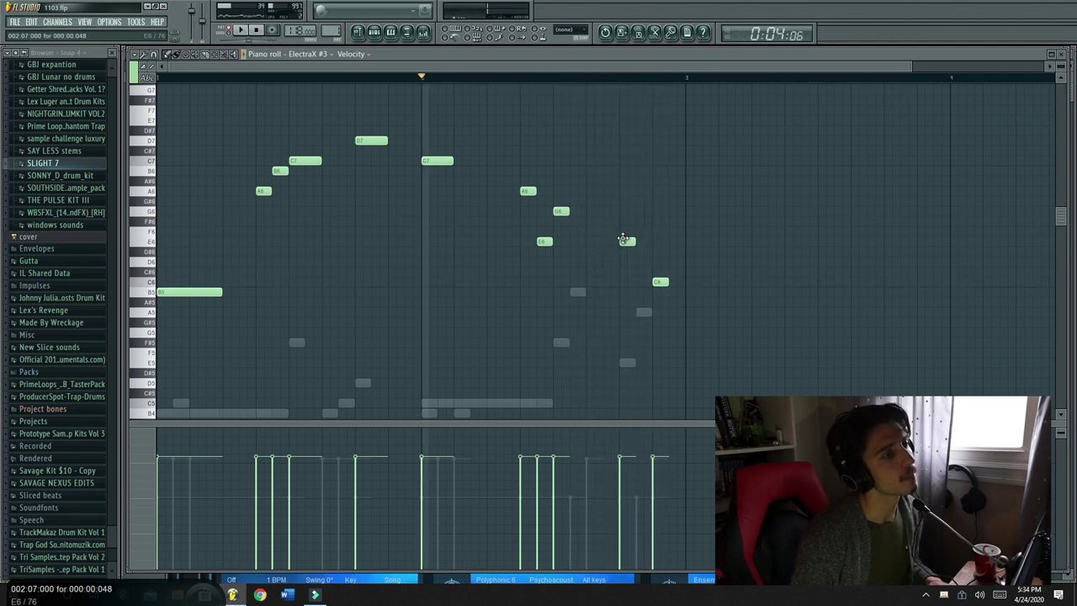
{"action": "key", "text": "space"}
{"action": "left_click_drag", "start_coordinate": [626, 250], "coordinate": [627, 232]}
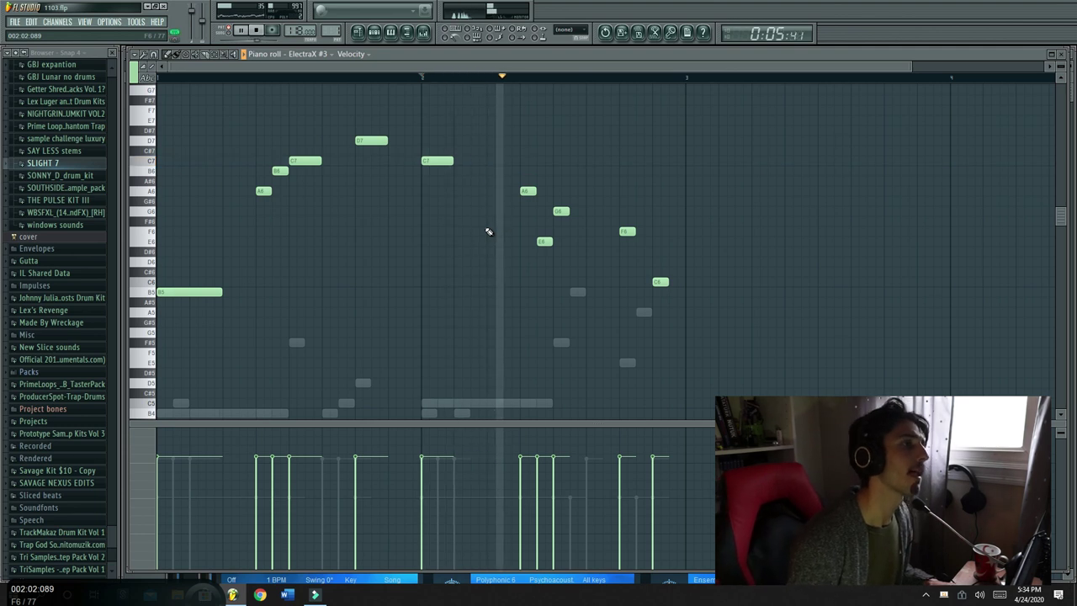
{"action": "key", "text": "space"}
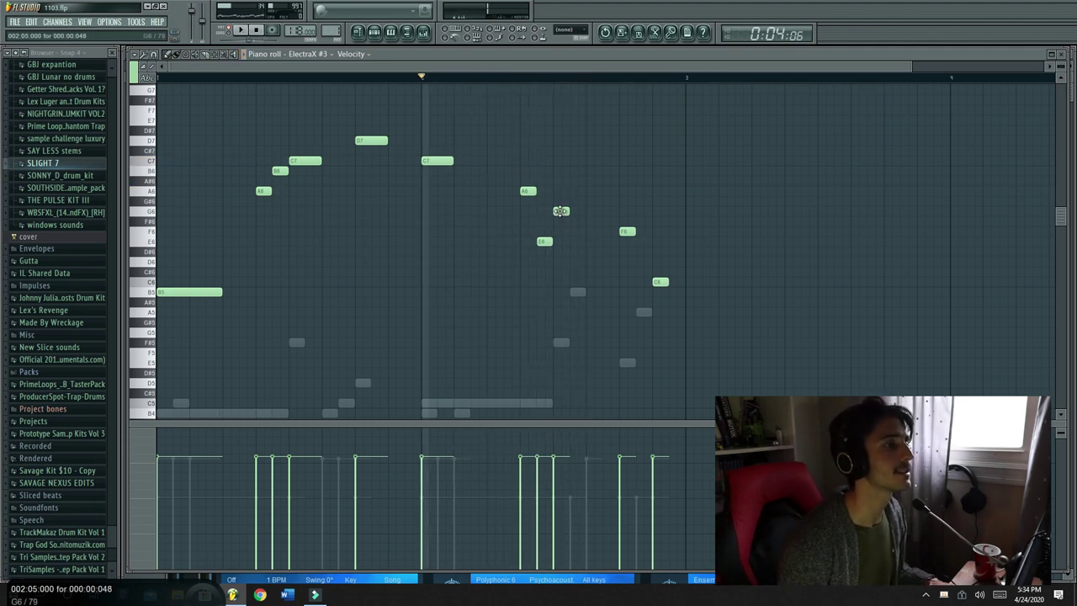
Lower the G6 note in bar 2 to D#6, audition it and erase it
{"action": "key", "text": "space"}
{"action": "left_click_drag", "start_coordinate": [562, 271], "coordinate": [561, 253]}
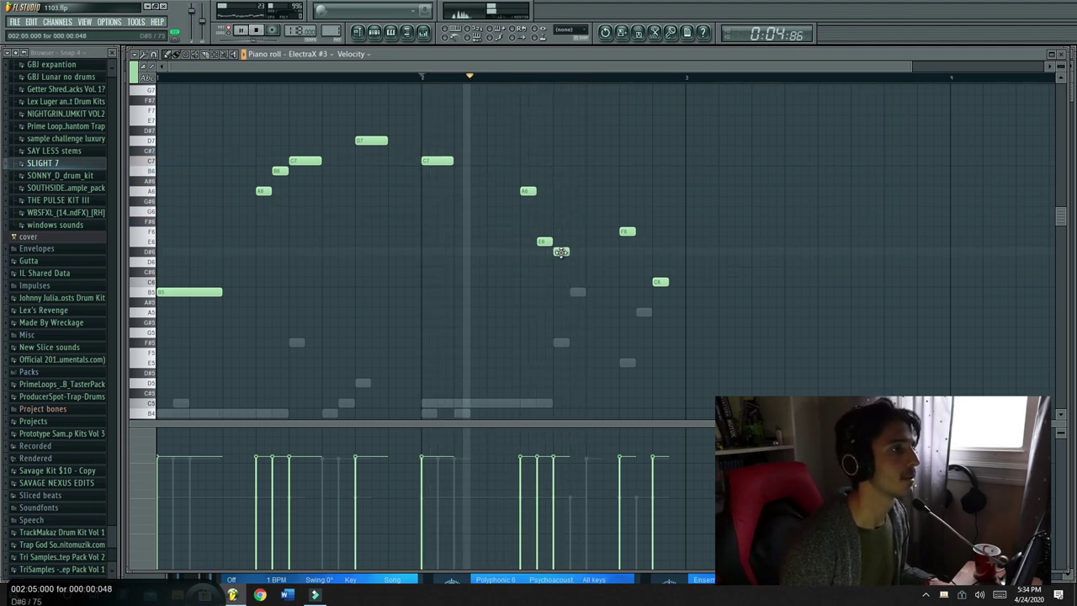
{"action": "key", "text": "space"}
{"action": "right_click", "coordinate": [561, 252]}
{"action": "key", "text": "space"}
{"action": "key", "text": "space"}
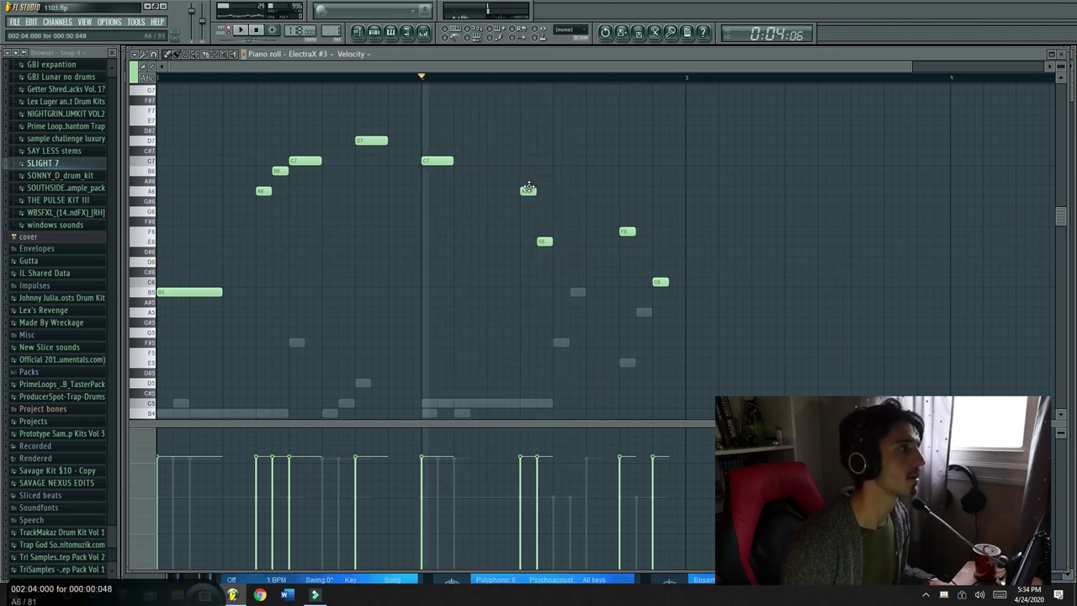
Erase the short A6 and E6 notes in the middle of bar 2 and play back the pattern
{"action": "right_click", "coordinate": [525, 221]}
{"action": "right_click", "coordinate": [544, 241]}
{"action": "key", "text": "space"}
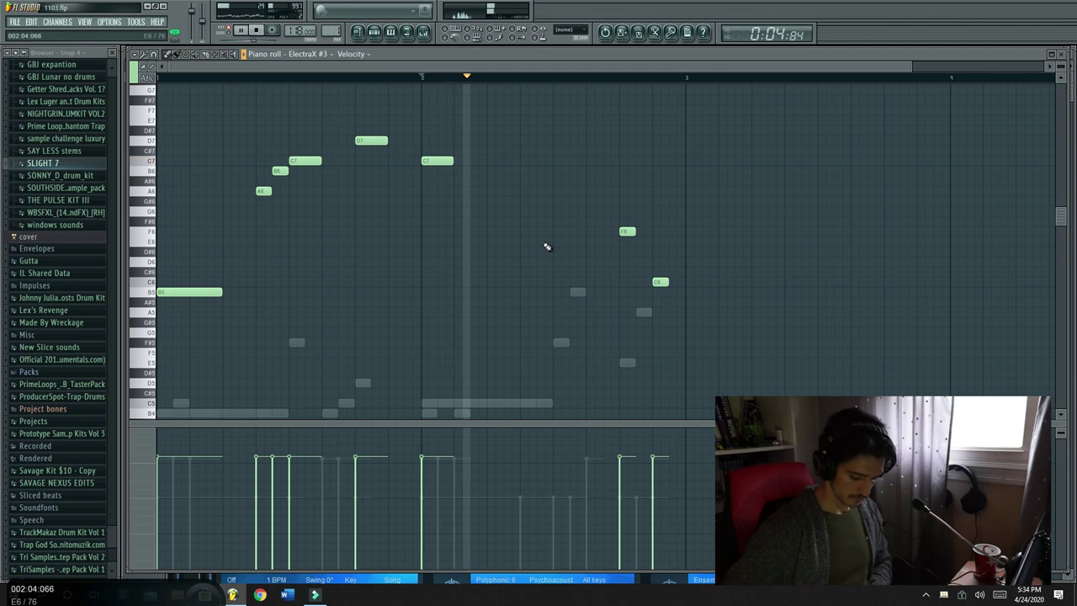
Place three consecutive short notes F6, B6 and E6 in the middle of bar 2
{"action": "key", "text": "space"}
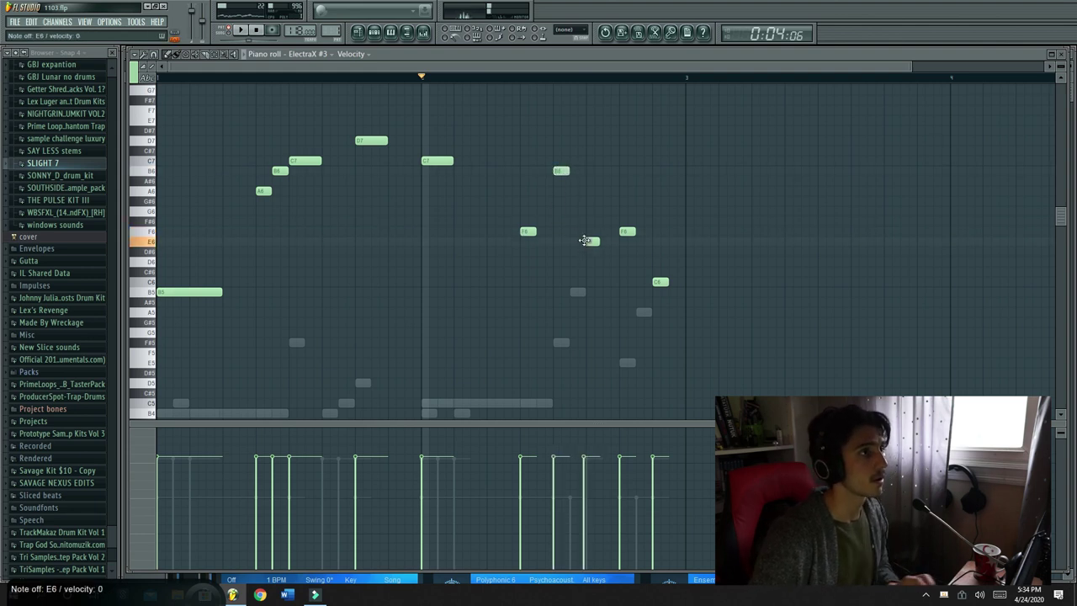
{"action": "left_click_drag", "start_coordinate": [589, 241], "coordinate": [560, 242]}
{"action": "key", "text": "space"}
{"action": "left_click", "coordinate": [556, 173]}
{"action": "left_click_drag", "start_coordinate": [541, 175], "coordinate": [538, 172]}
Audition the new phrase in bar 2, raise its F6 note to G6 and lower its B6 note to A6
{"action": "key", "text": "space"}
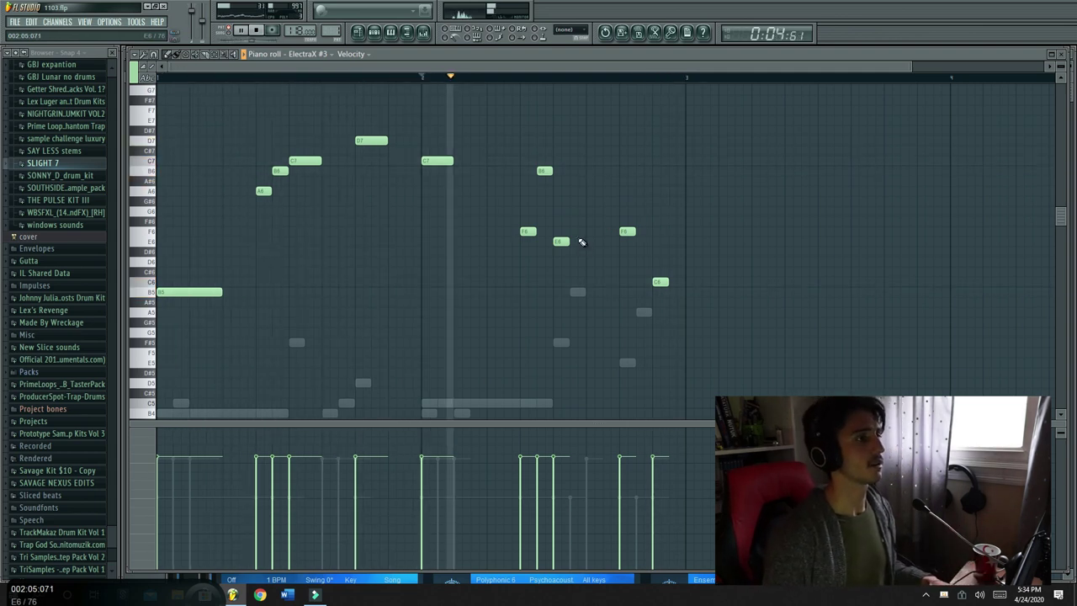
{"action": "key", "text": "space"}
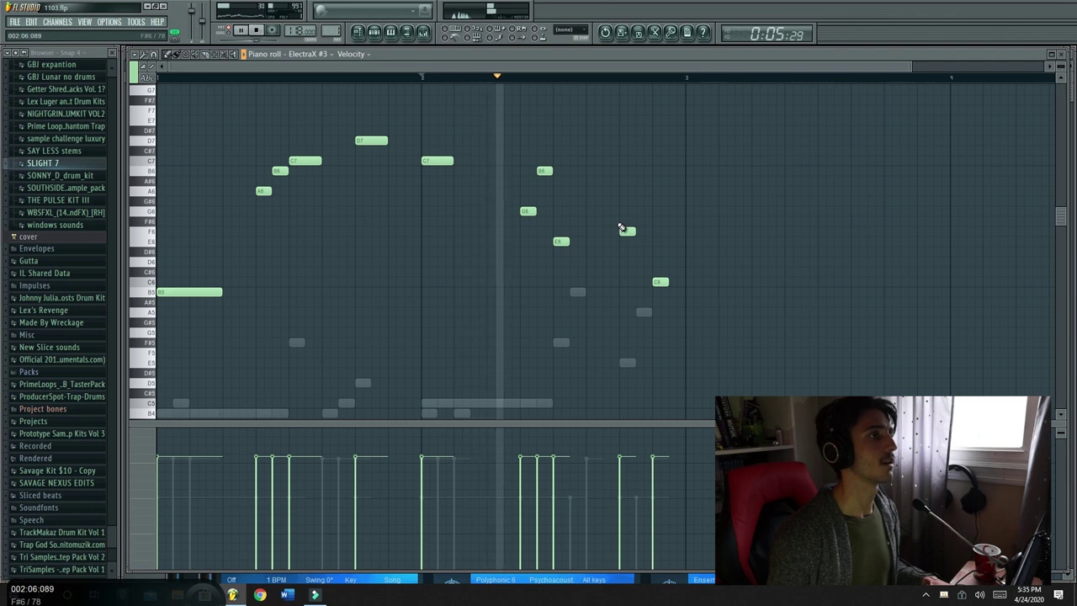
{"action": "left_click_drag", "start_coordinate": [540, 173], "coordinate": [540, 194]}
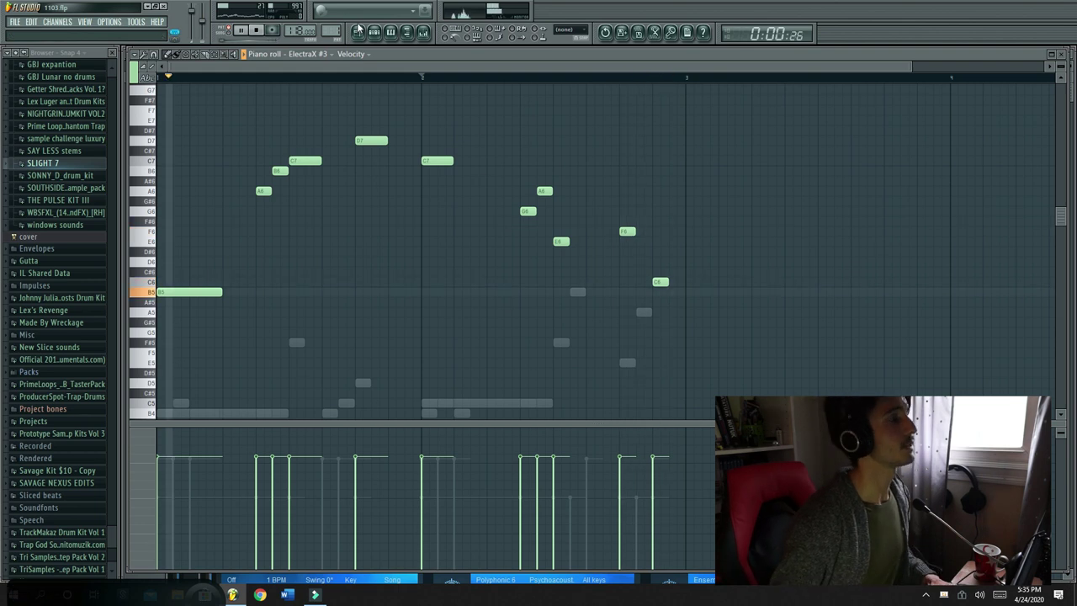
Set the ElectraX #3 channel volume to 76% and add Dro HiHat 6 from the SLIGHT 7 Hats folder as a new channel
{"action": "left_click", "coordinate": [390, 32]}
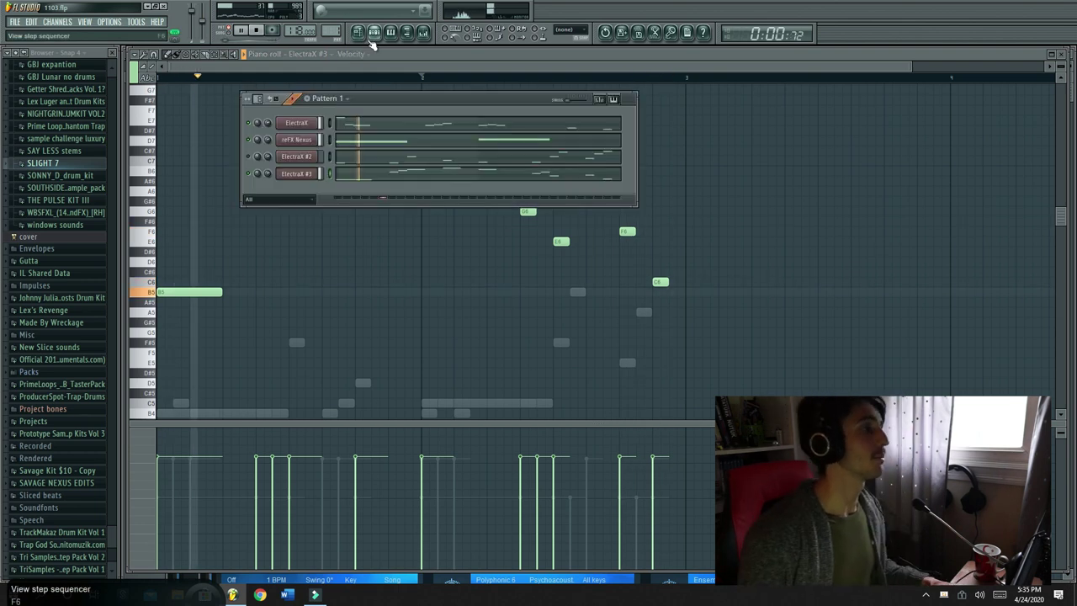
{"action": "left_click", "coordinate": [270, 176]}
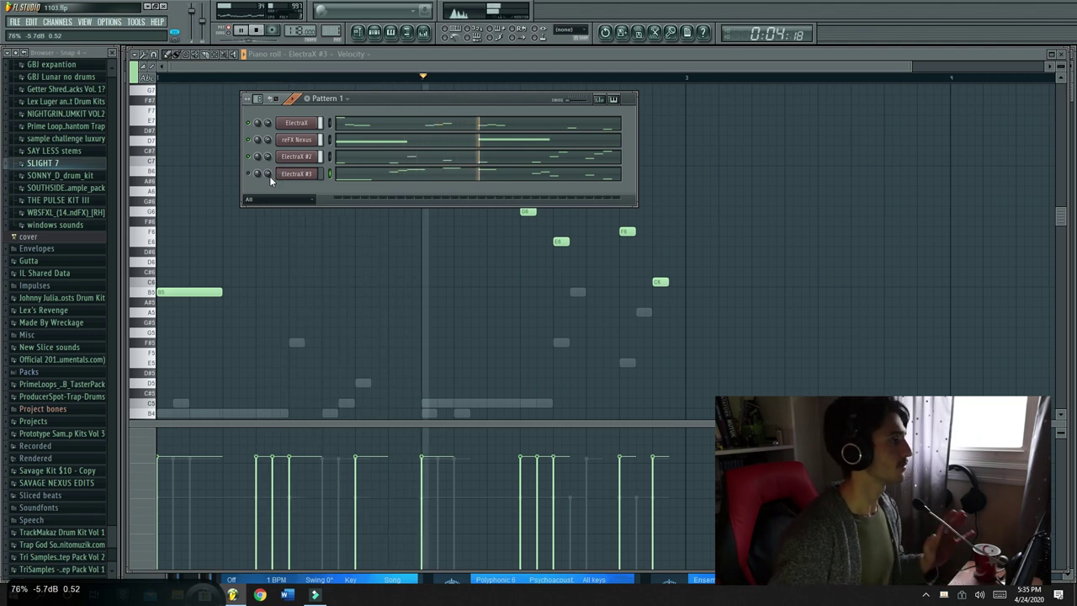
{"action": "left_click", "coordinate": [54, 165]}
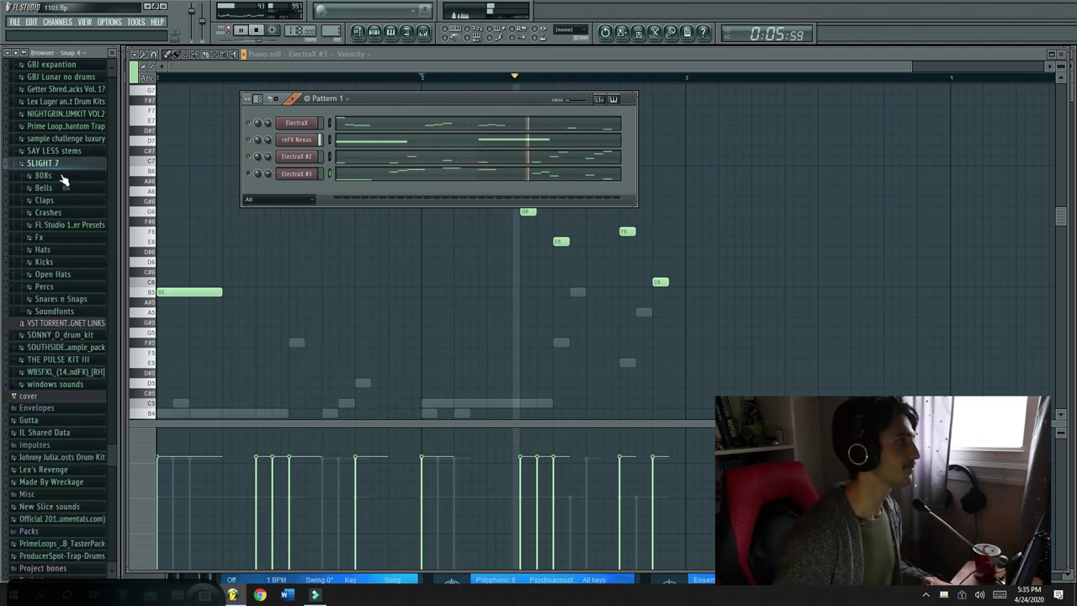
{"action": "left_click", "coordinate": [85, 259]}
{"action": "left_click", "coordinate": [84, 247]}
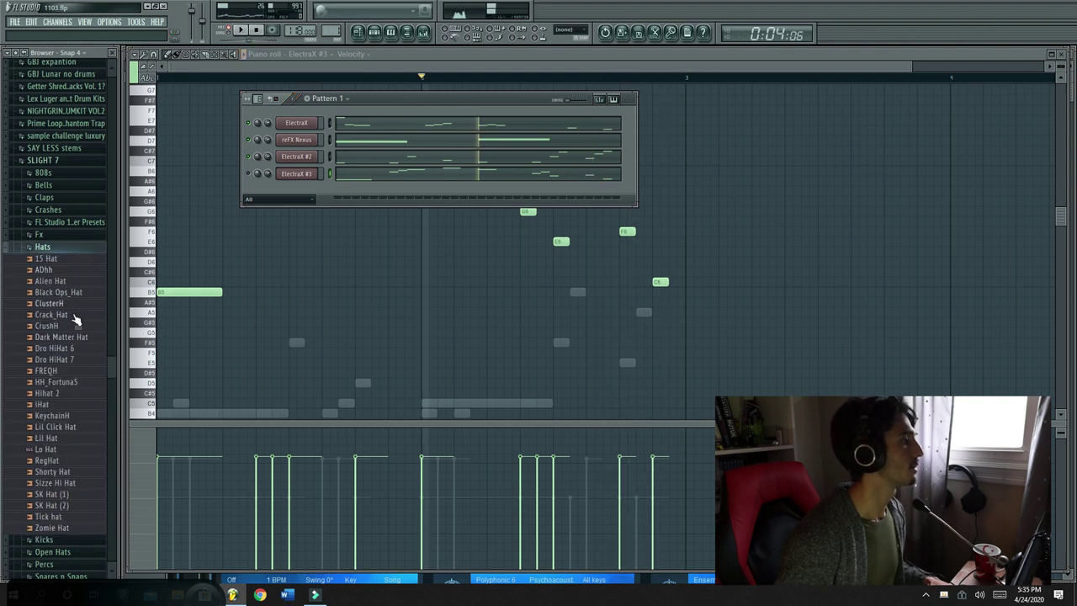
{"action": "left_click_drag", "start_coordinate": [72, 354], "coordinate": [295, 194]}
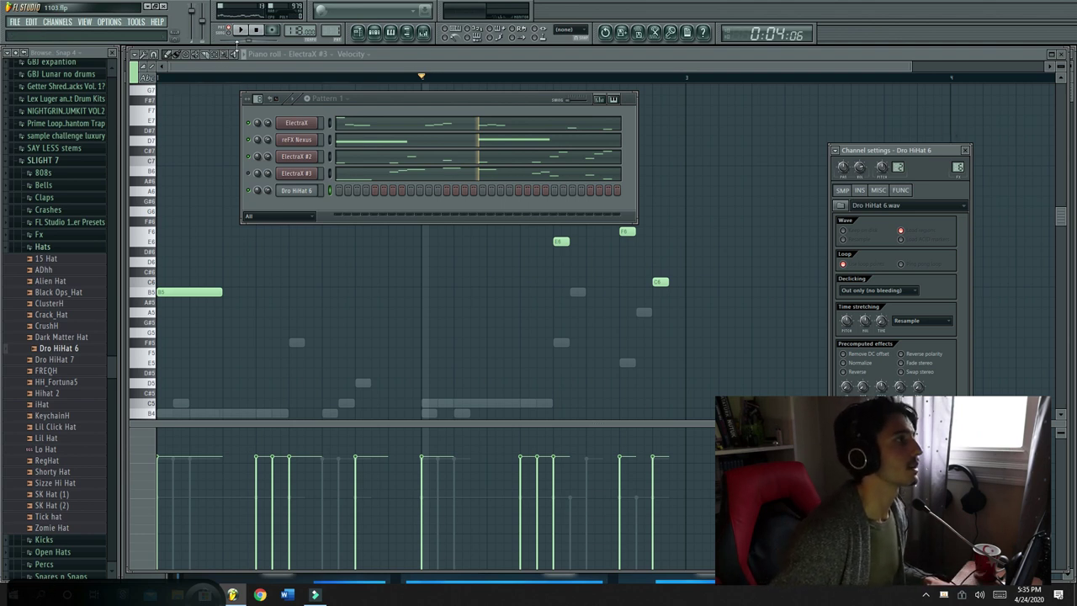
{"action": "key", "text": "space"}
Route the Dro HiHat 6 channel to mixer insert 5
{"action": "left_click", "coordinate": [425, 32]}
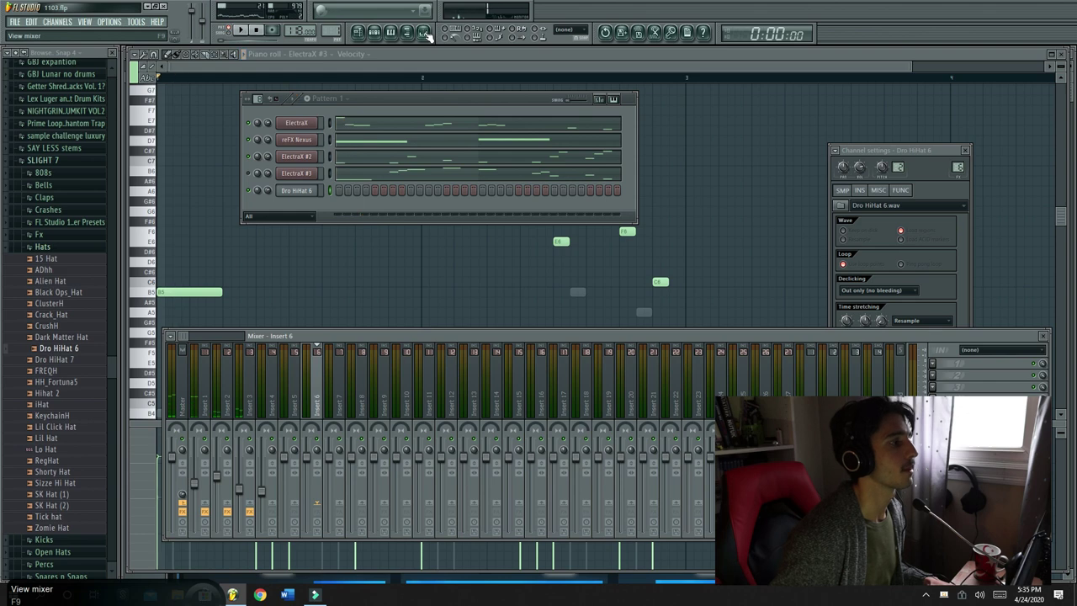
{"action": "left_click", "coordinate": [299, 190]}
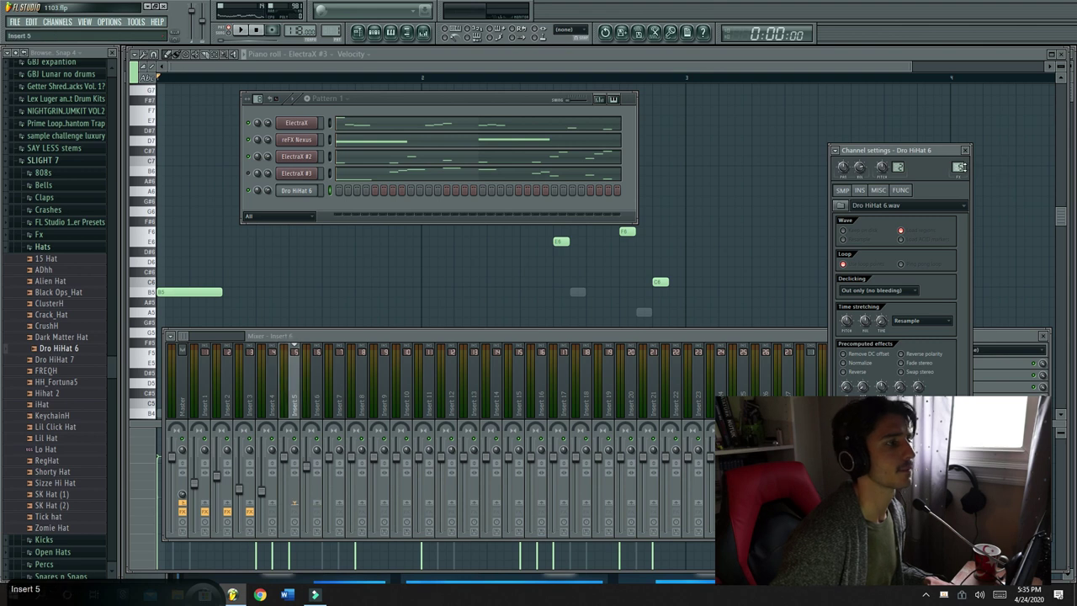
{"action": "left_click", "coordinate": [294, 471]}
Fill Dro HiHat 6 on every second step and lower the level of mixer insert 5 to about 69%
{"action": "key", "text": "space"}
{"action": "right_click", "coordinate": [315, 189]}
{"action": "left_click", "coordinate": [361, 291]}
{"action": "key", "text": "space"}
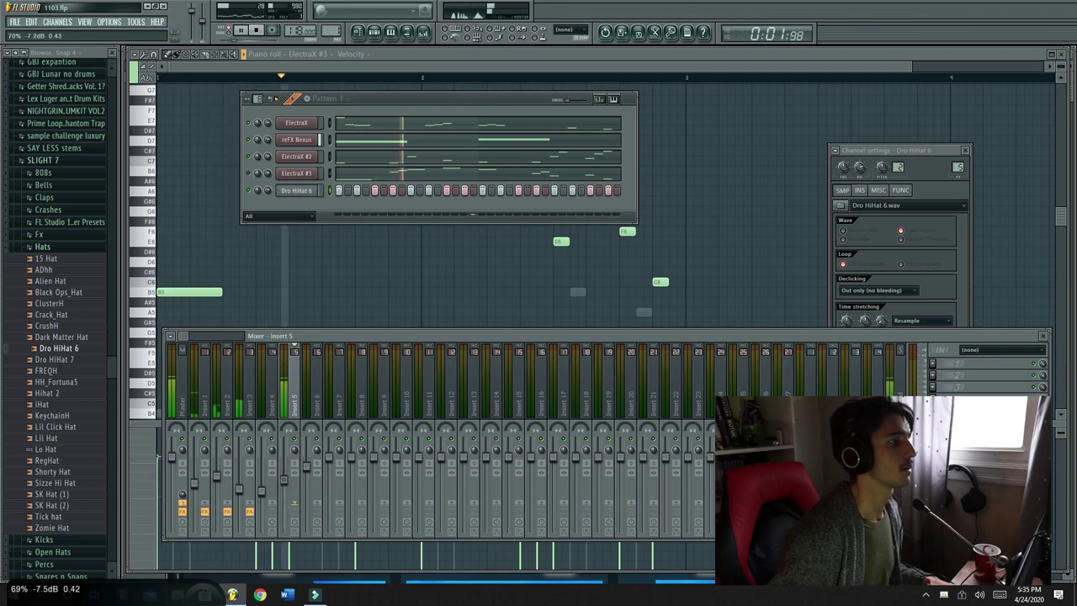
Open the Dro HiHat 6 notes in the piano roll and lower the velocity of all of them evenly
{"action": "right_click", "coordinate": [309, 193]}
{"action": "left_click", "coordinate": [329, 191]}
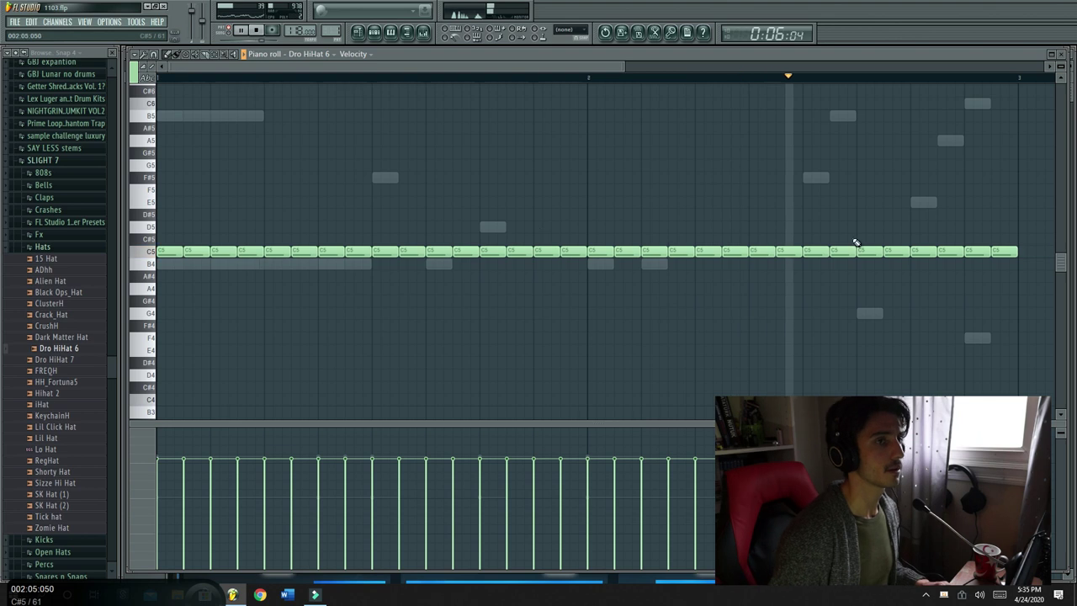
{"action": "key", "text": "ctrl+a"}
{"action": "key", "text": "space"}
{"action": "mouse_move", "coordinate": [757, 479]}
{"action": "left_mouse_down"}
{"action": "mouse_move", "coordinate": [1073, 486]}
{"action": "mouse_move", "coordinate": [1055, 483]}
{"action": "left_mouse_up"}
{"action": "key", "text": "space"}
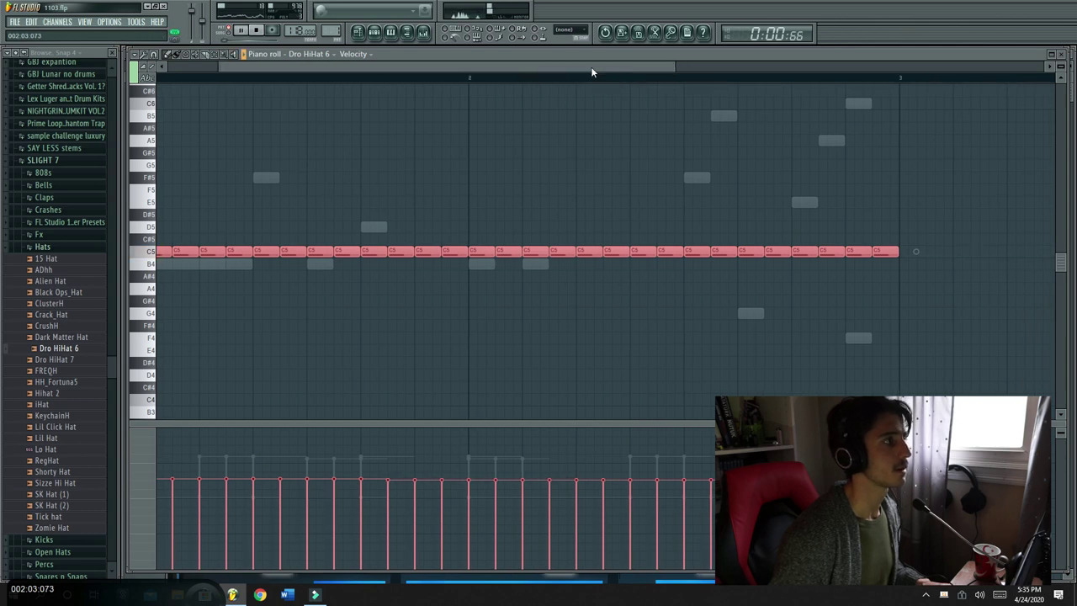
Try a fast roll of six short C5 notes in place of the third hi-hat note in bar 1, and audition it
{"action": "left_click_drag", "start_coordinate": [622, 68], "coordinate": [531, 72]}
{"action": "key", "text": "space"}
{"action": "left_click", "coordinate": [266, 349]}
{"action": "right_click", "coordinate": [269, 351]}
{"action": "key", "text": "space"}
{"action": "key", "text": "space"}
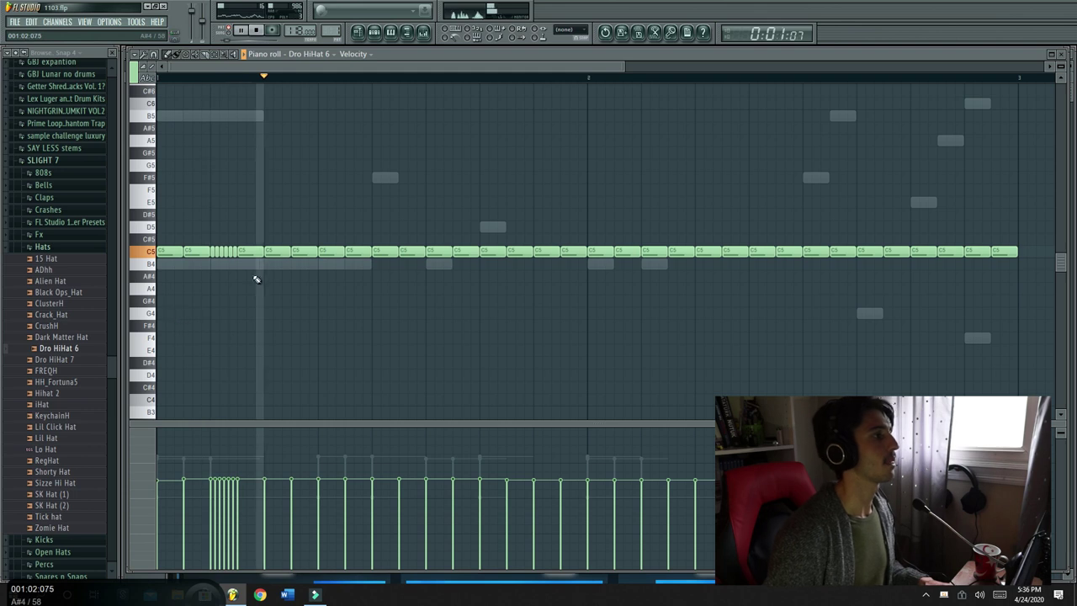
Replace the third and fourth hi-hat notes of bar 1 with a wider roll of six equal C5 notes, and audition it
{"action": "right_click", "coordinate": [251, 253]}
{"action": "right_click", "coordinate": [225, 252]}
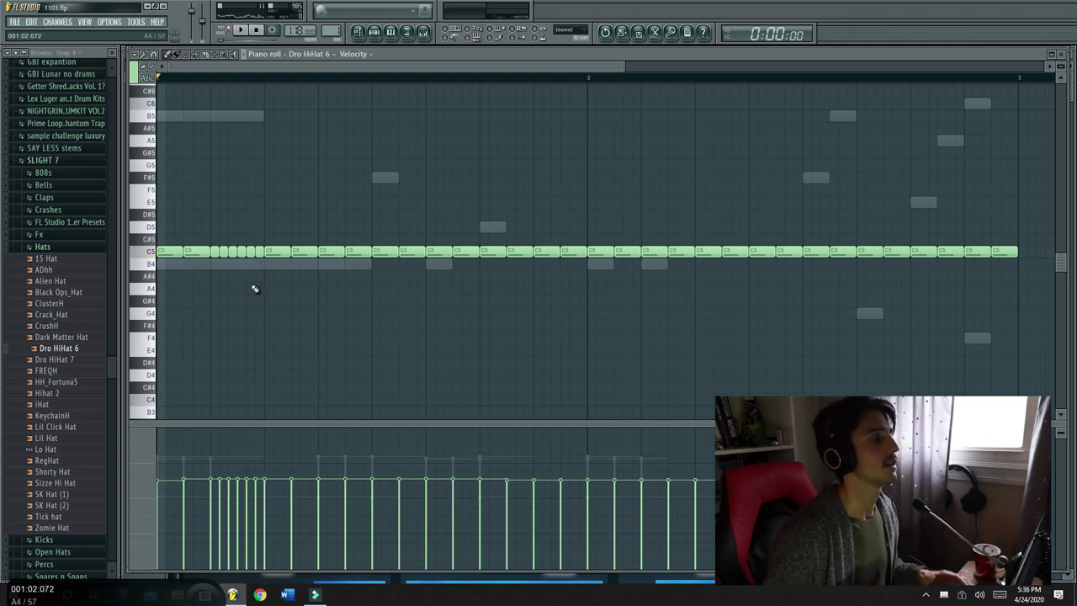
{"action": "key", "text": "space"}
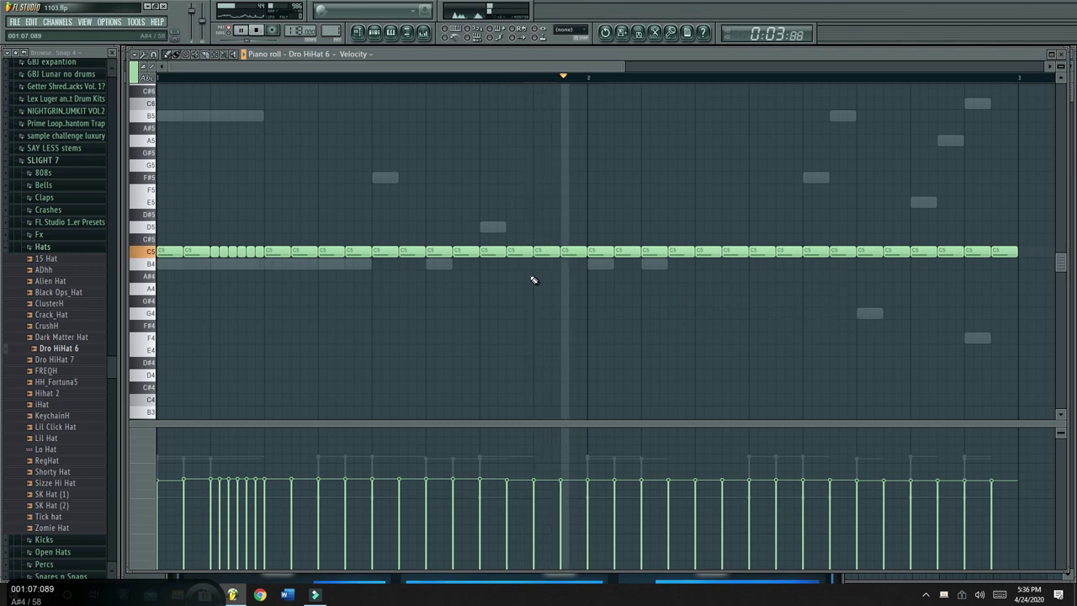
{"action": "key", "text": "space"}
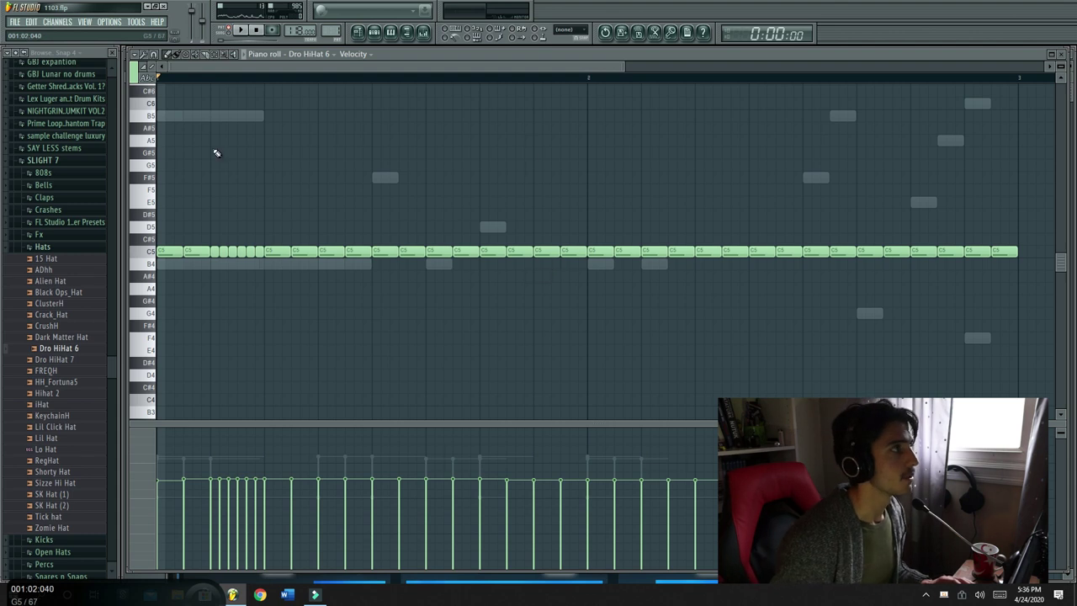
Add short G3 slide notes at the starts of the last two hi-hat notes in bar 1, and audition them
{"action": "left_click_drag", "start_coordinate": [536, 383], "coordinate": [527, 278]}
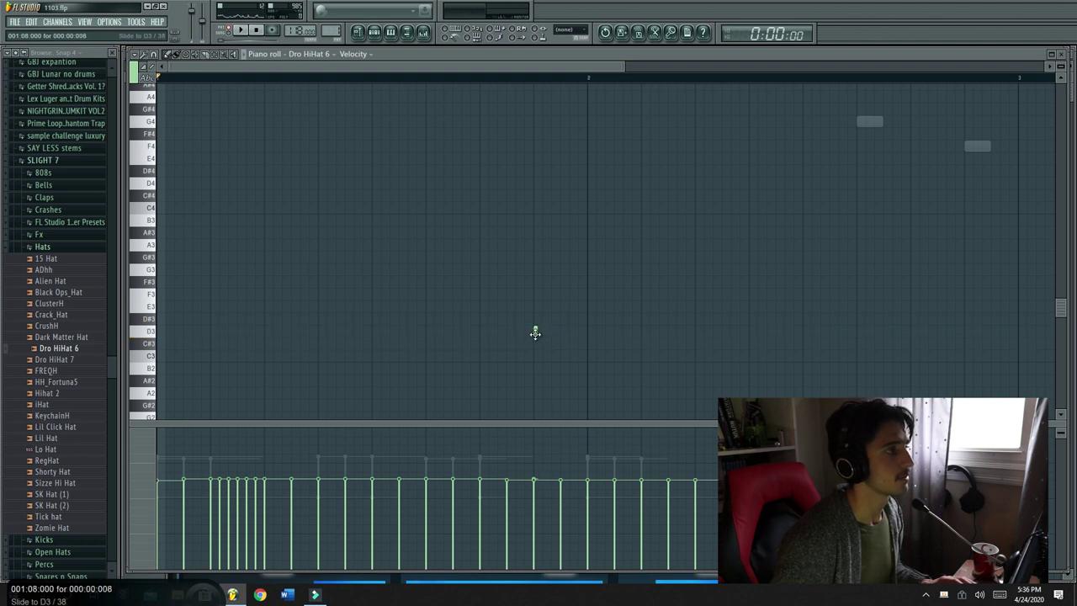
{"action": "left_click_drag", "start_coordinate": [535, 333], "coordinate": [534, 332]}
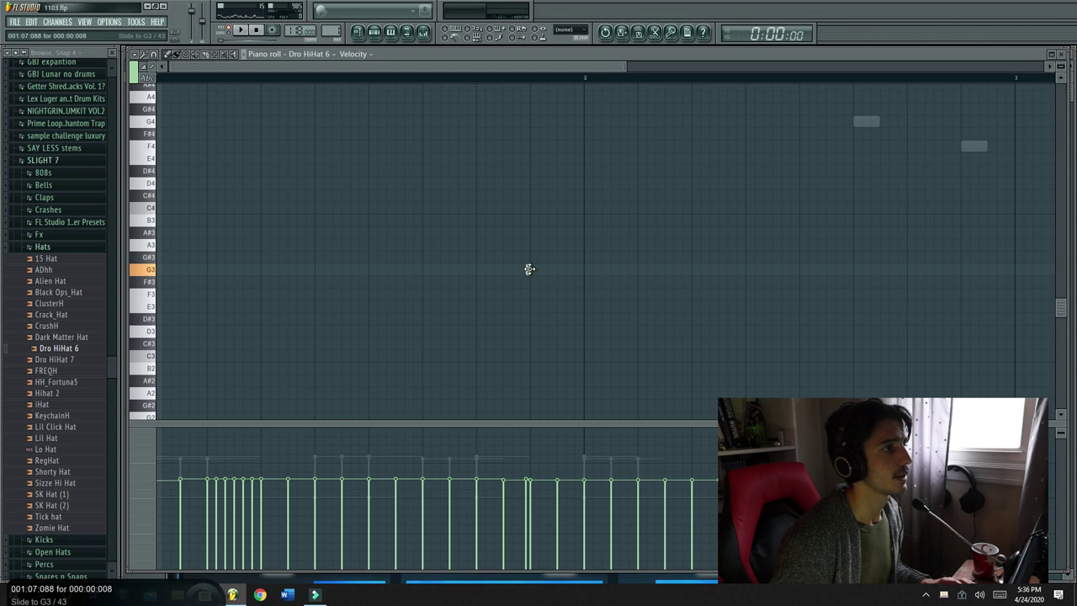
{"action": "scroll", "coordinate": [658, 422], "scroll_direction": "up", "scroll_amount": 5}
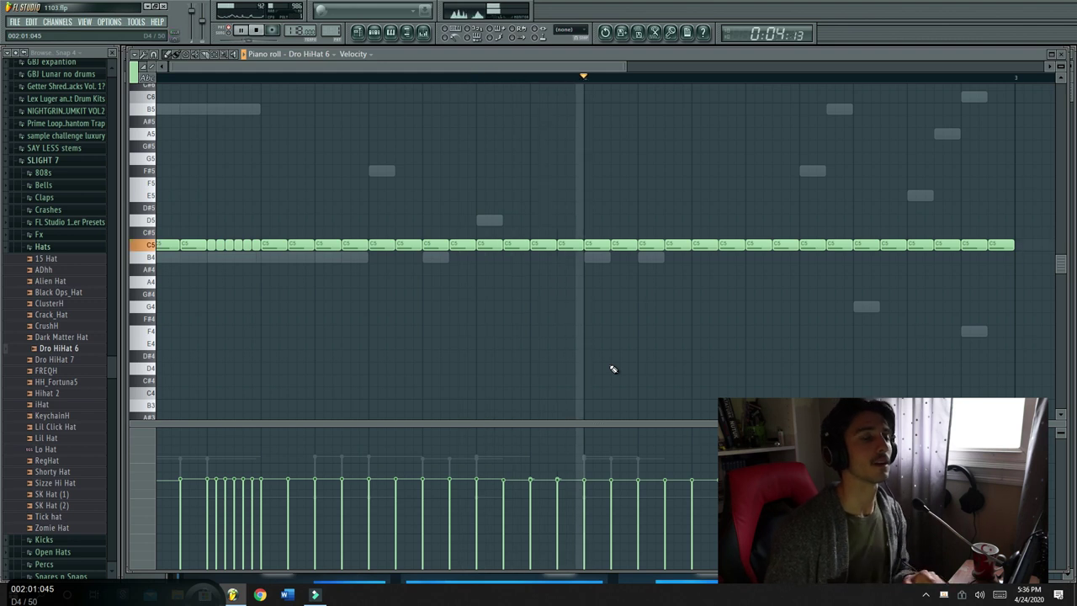
{"action": "key", "text": "space"}
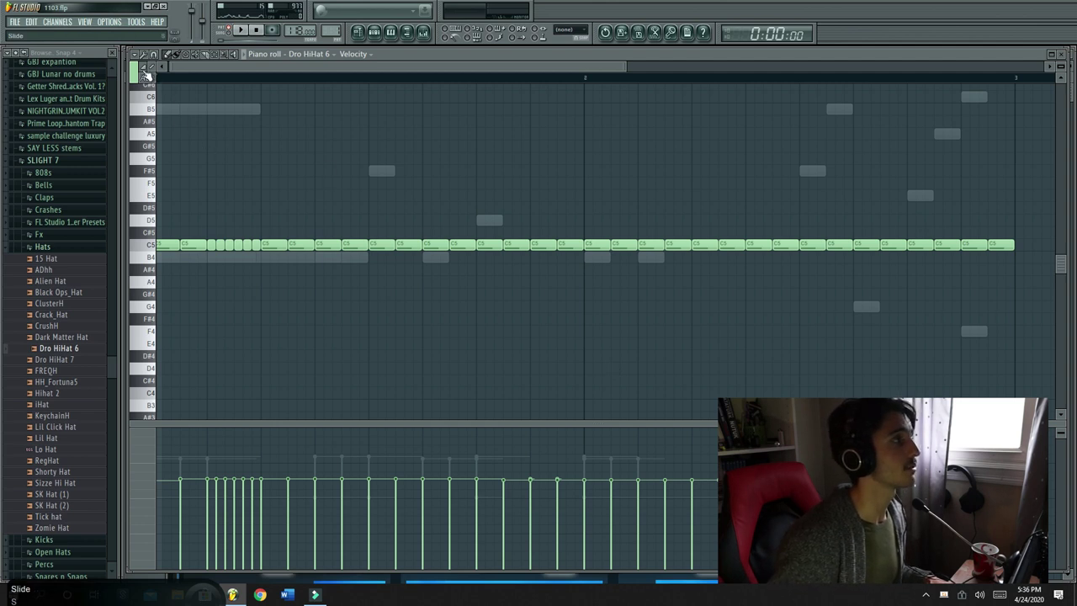
{"action": "scroll", "coordinate": [606, 312], "scroll_direction": "down", "scroll_amount": 5}
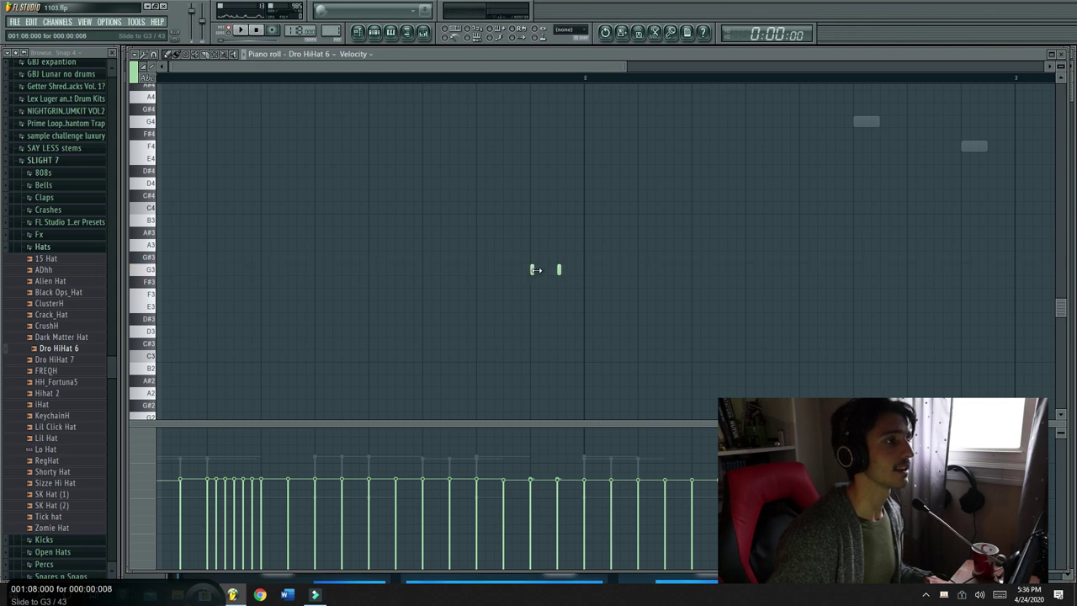
{"action": "scroll", "coordinate": [536, 271], "scroll_direction": "up", "scroll_amount": 5}
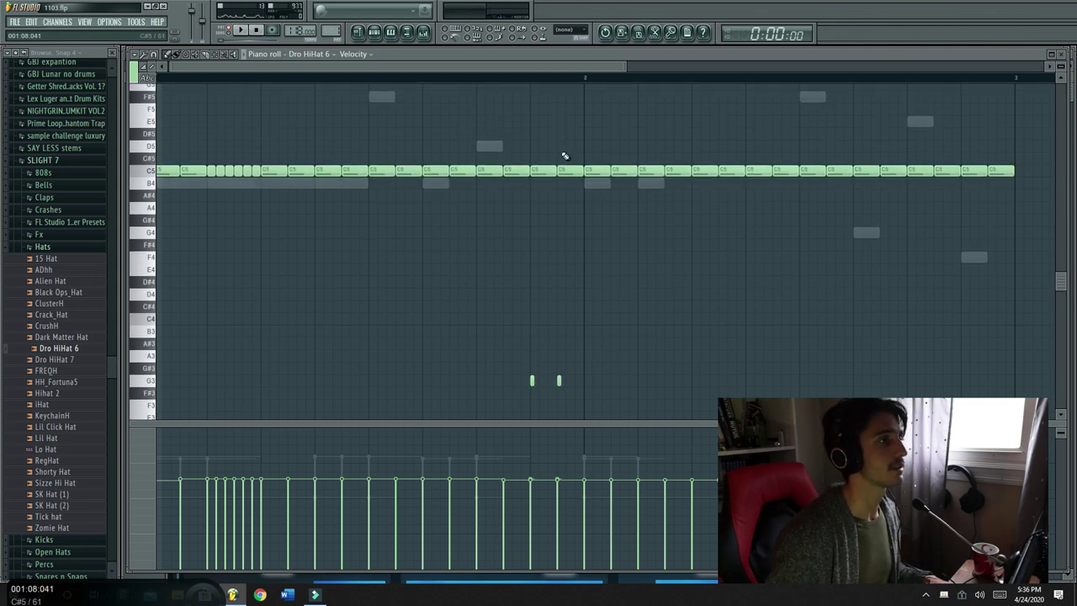
{"action": "key", "text": "space"}
Move the second hi-hat note of bar 2 to C4 and turn the third into six short notes rising from C#4 to A#4
{"action": "left_click", "coordinate": [630, 163]}
{"action": "right_click", "coordinate": [624, 168]}
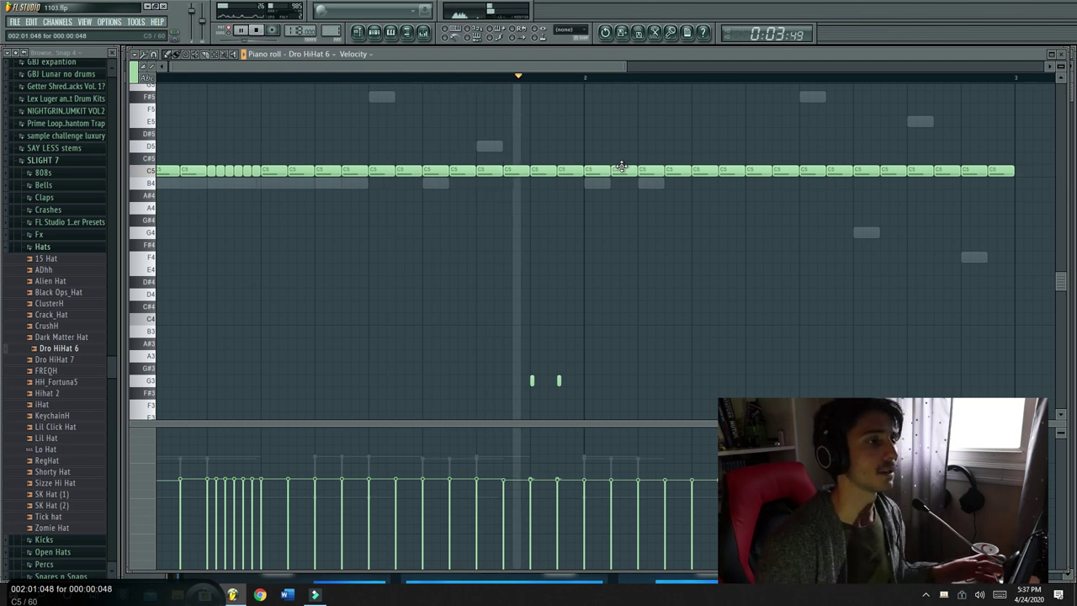
{"action": "key", "text": "space"}
{"action": "left_click", "coordinate": [646, 179]}
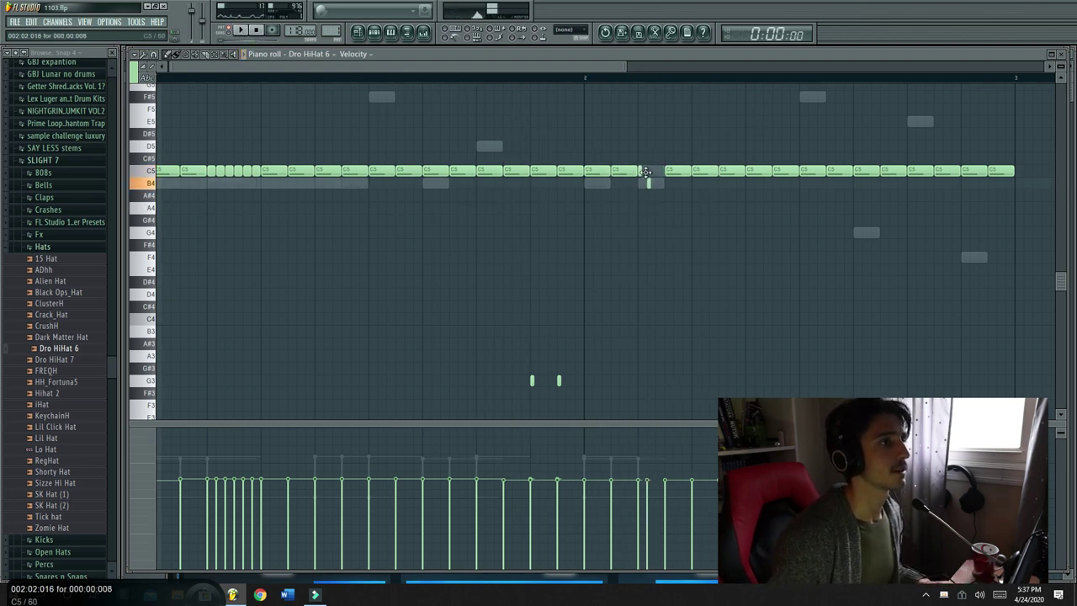
{"action": "left_click", "coordinate": [652, 173]}
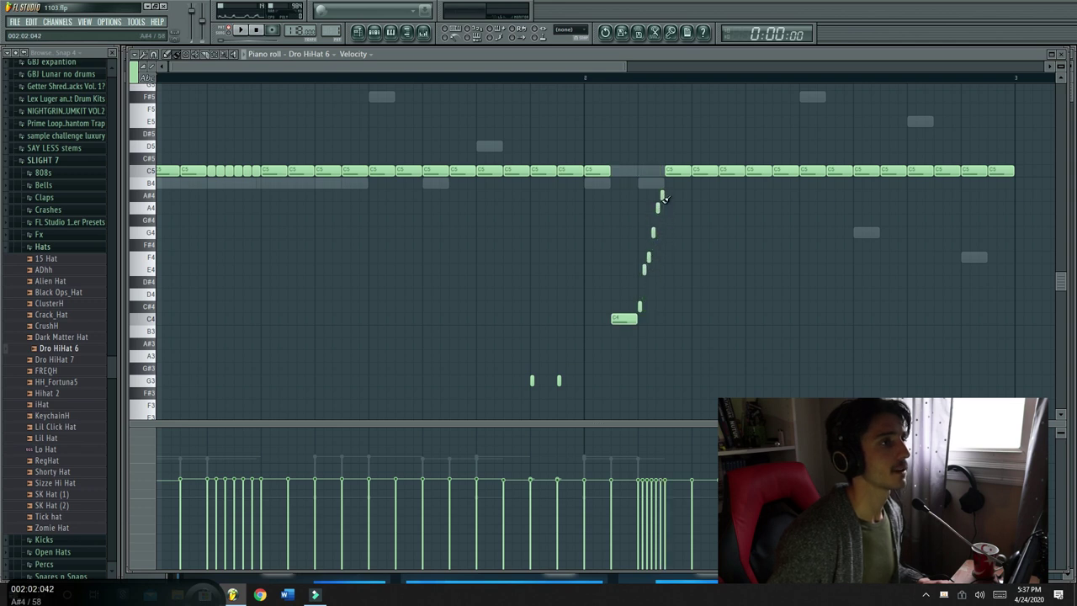
Return the second hi-hat note of bar 2 to C5, ramp the six rising notes' velocities upward, and audition the pattern
{"action": "key", "text": "space"}
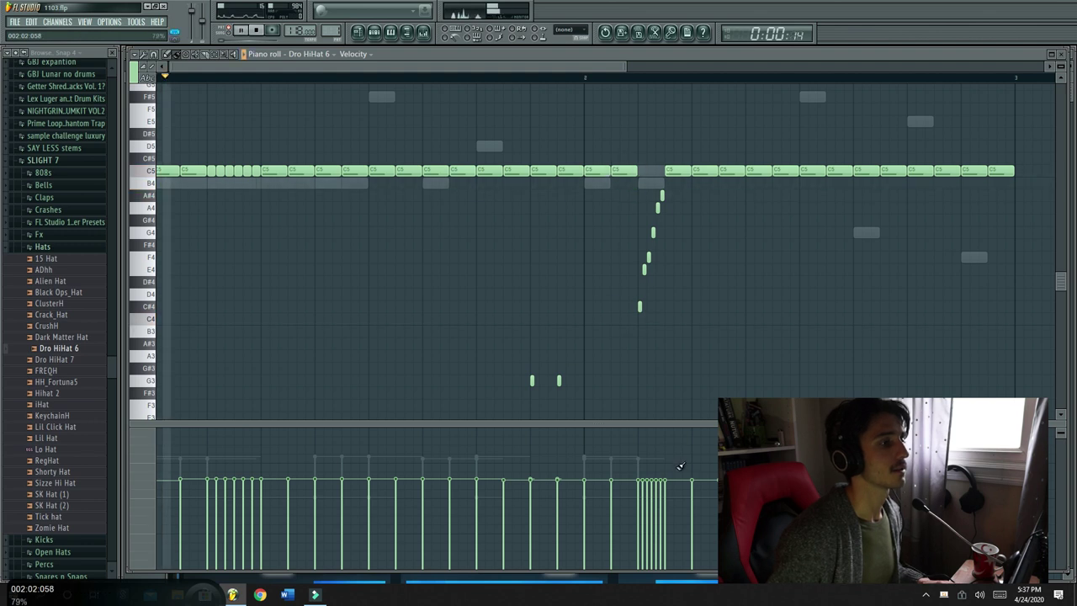
{"action": "left_click_drag", "start_coordinate": [641, 551], "coordinate": [665, 481]}
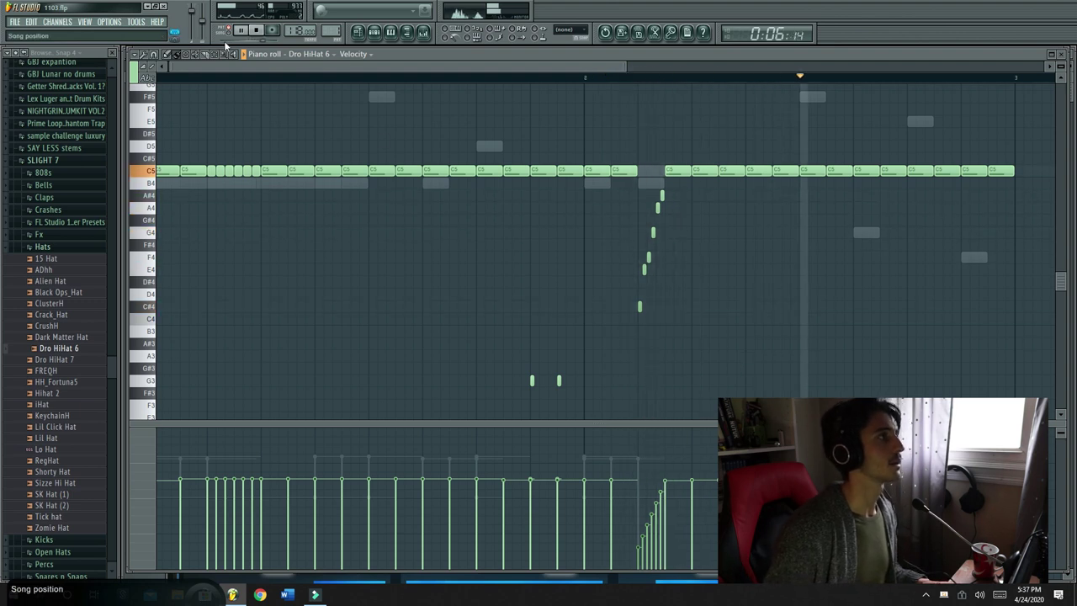
{"action": "key", "text": "space"}
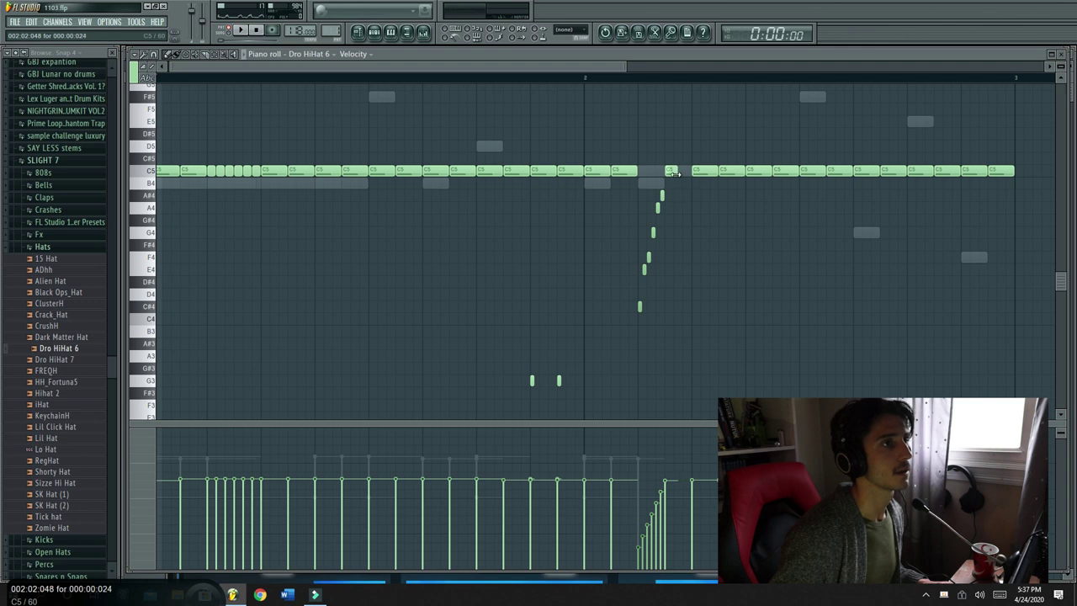
Split the bar 2 hi-hat after the rising roll in two, and make three short notes at 2:05:000, lowering them and the next two to A#4
{"action": "key", "text": "space"}
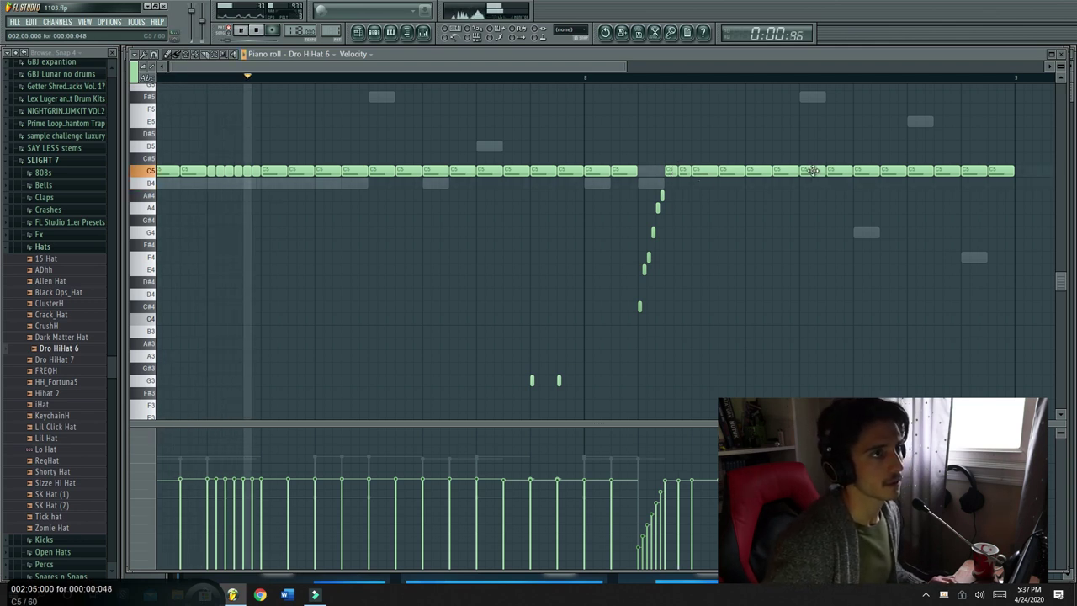
{"action": "right_click", "coordinate": [806, 172]}
{"action": "left_click", "coordinate": [811, 172]}
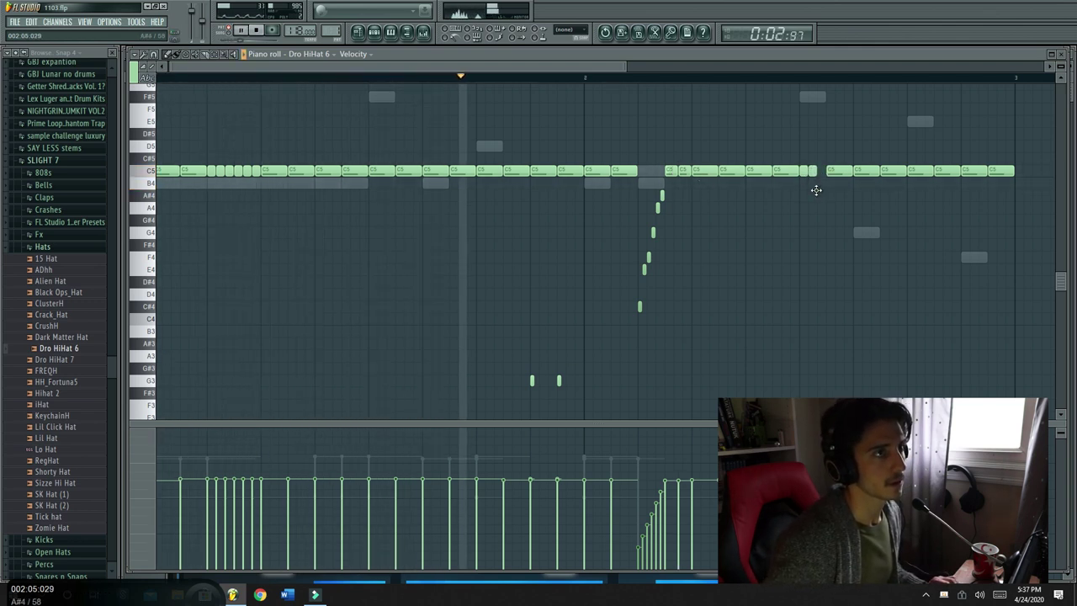
{"action": "left_click_drag", "start_coordinate": [819, 180], "coordinate": [778, 171]}
{"action": "left_click", "coordinate": [859, 286], "text": "ctrl"}
{"action": "left_click_drag", "start_coordinate": [865, 171], "coordinate": [865, 196]}
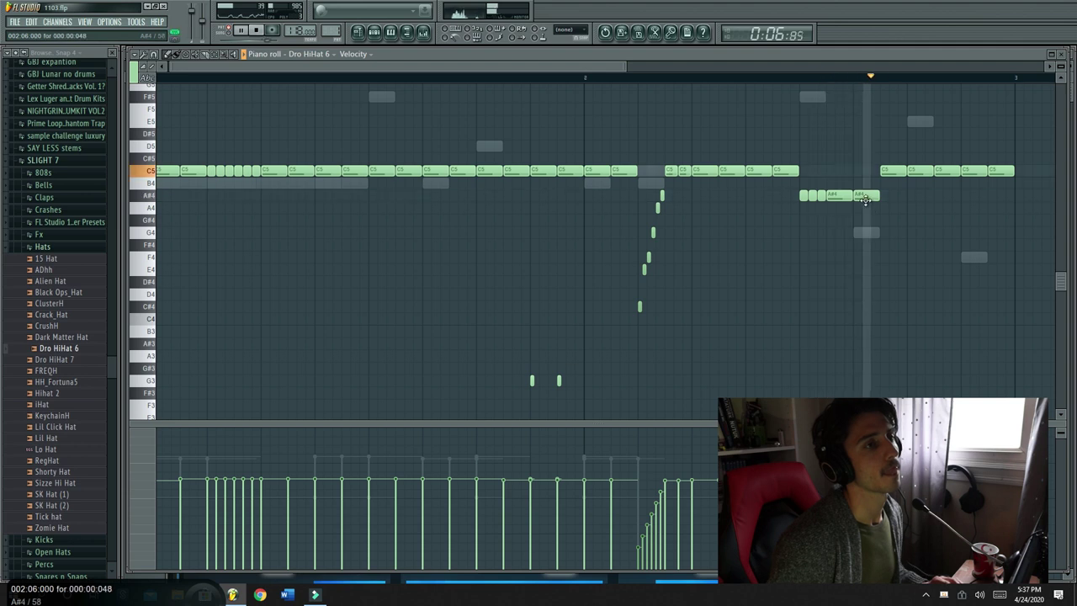
Replace the A#4 note at 2:06:000 with three very short notes, and replace the last two C5 hi-hats with the same roll plus one short A#4
{"action": "key", "text": "space"}
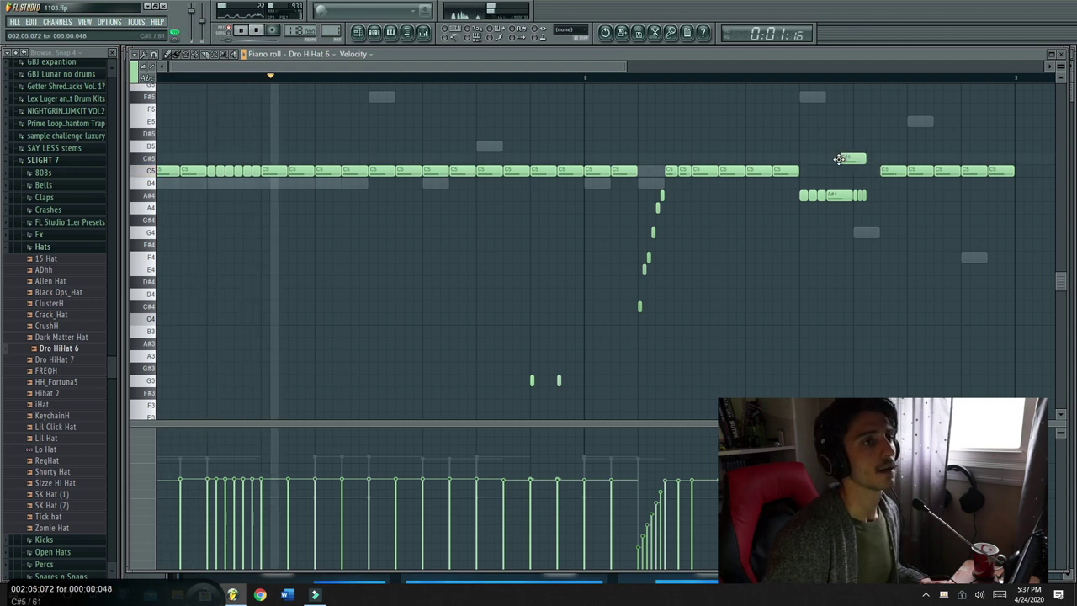
{"action": "right_click", "coordinate": [1000, 171]}
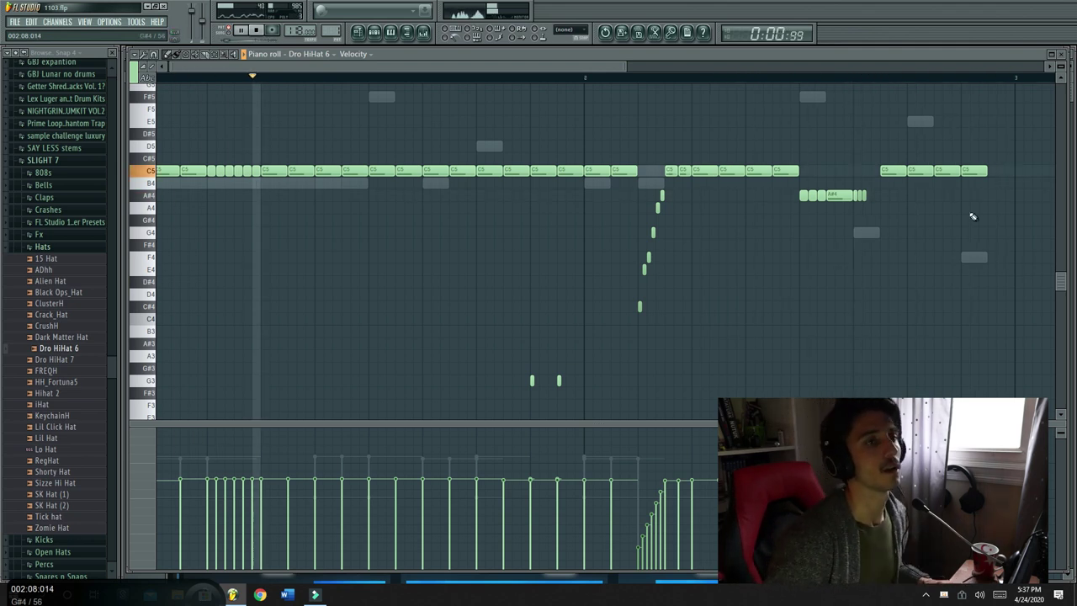
{"action": "mouse_move", "coordinate": [873, 198]}
{"action": "left_mouse_down"}
{"action": "mouse_move", "coordinate": [847, 197]}
{"action": "mouse_move", "coordinate": [973, 196]}
{"action": "left_mouse_up"}
{"action": "right_click", "coordinate": [978, 172]}
{"action": "left_click", "coordinate": [988, 216], "text": "ctrl"}
{"action": "key", "text": "space"}
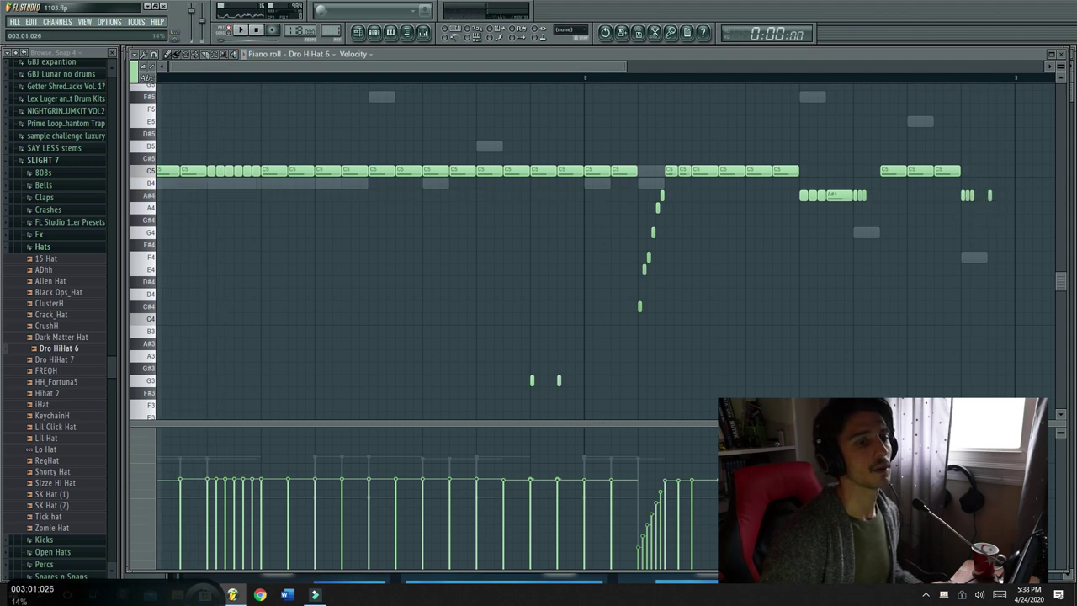
Lower the three-note hi-hat roll near the end of bar 2 from A#4 to C#4 and audition it
{"action": "key", "text": "space"}
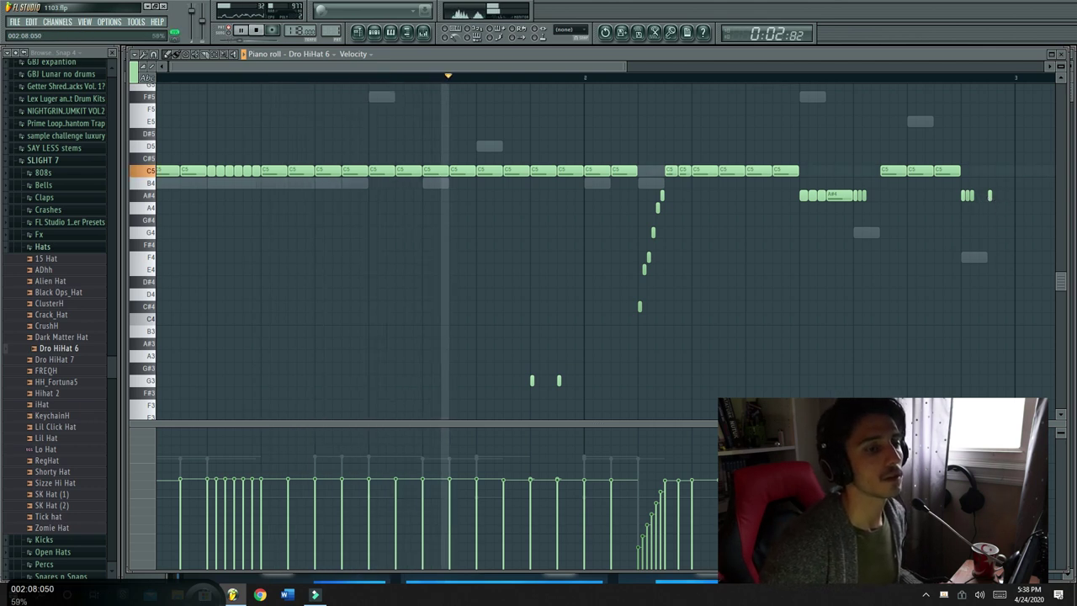
{"action": "left_click_drag", "start_coordinate": [976, 206], "coordinate": [970, 317]}
{"action": "left_click", "coordinate": [972, 333]}
{"action": "right_click", "coordinate": [972, 334]}
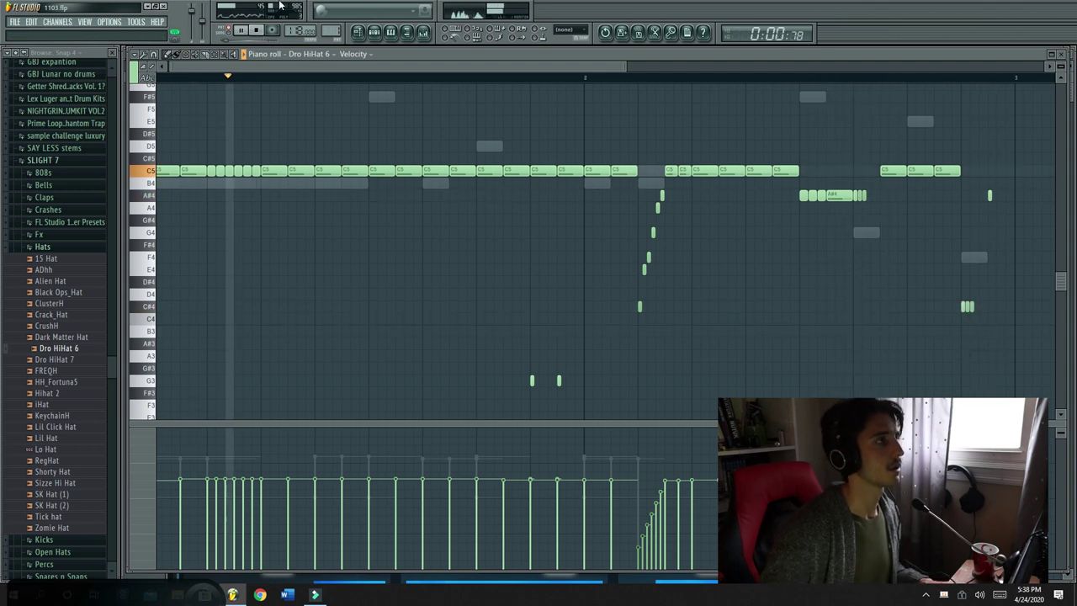
Preview spinz 808 from the SLIGHT 7 808s folder and add it as a new channel below Dro HiHat 6
{"action": "left_click", "coordinate": [372, 34]}
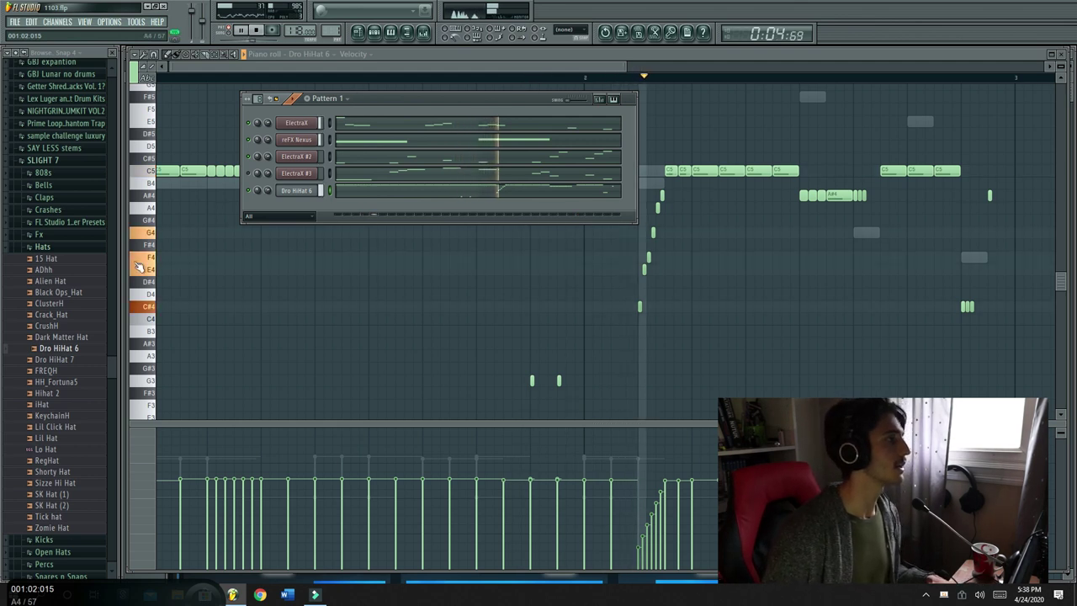
{"action": "left_click", "coordinate": [57, 248]}
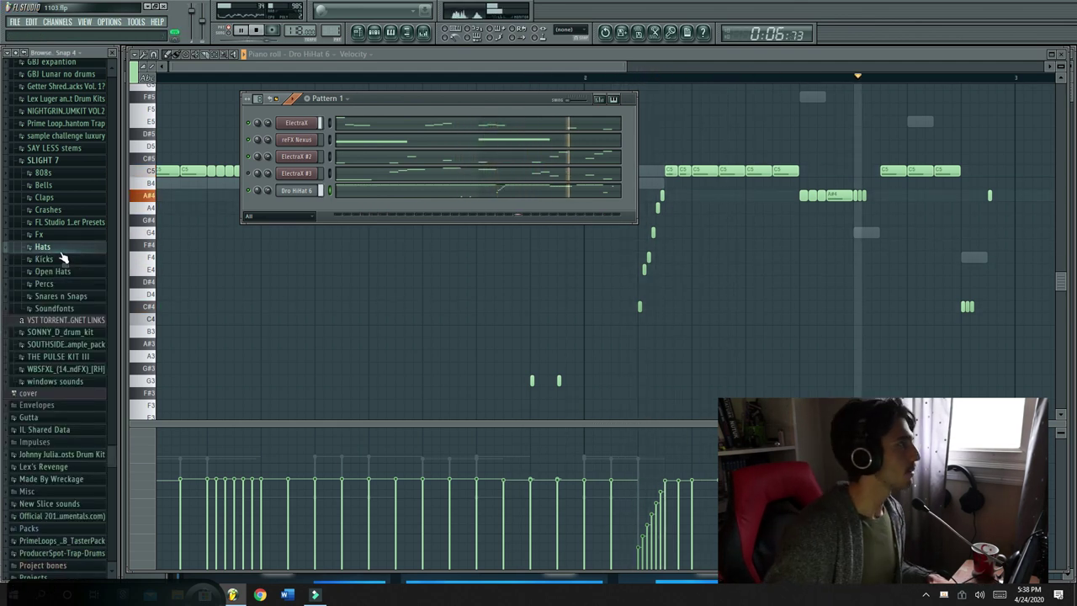
{"action": "key", "text": "space"}
{"action": "left_click", "coordinate": [76, 175]}
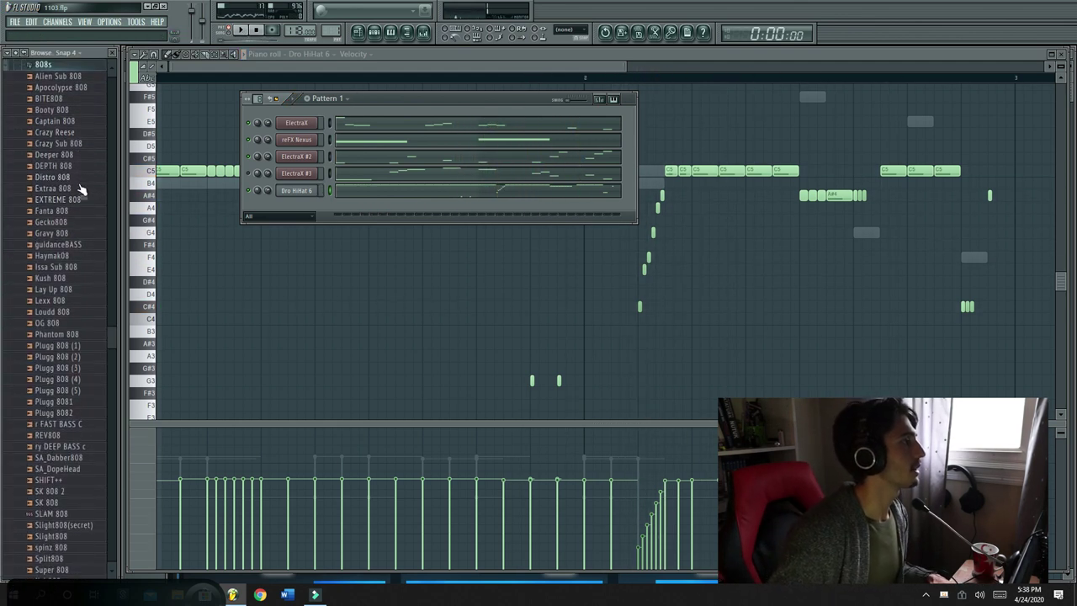
{"action": "scroll", "coordinate": [84, 252], "scroll_direction": "down", "scroll_amount": 3}
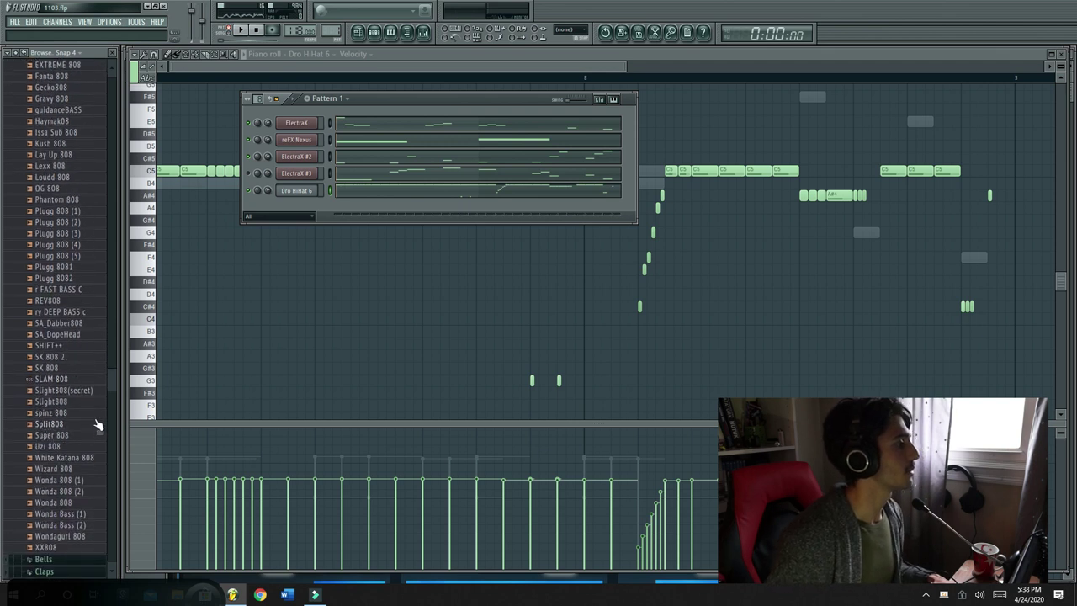
{"action": "left_click", "coordinate": [94, 415]}
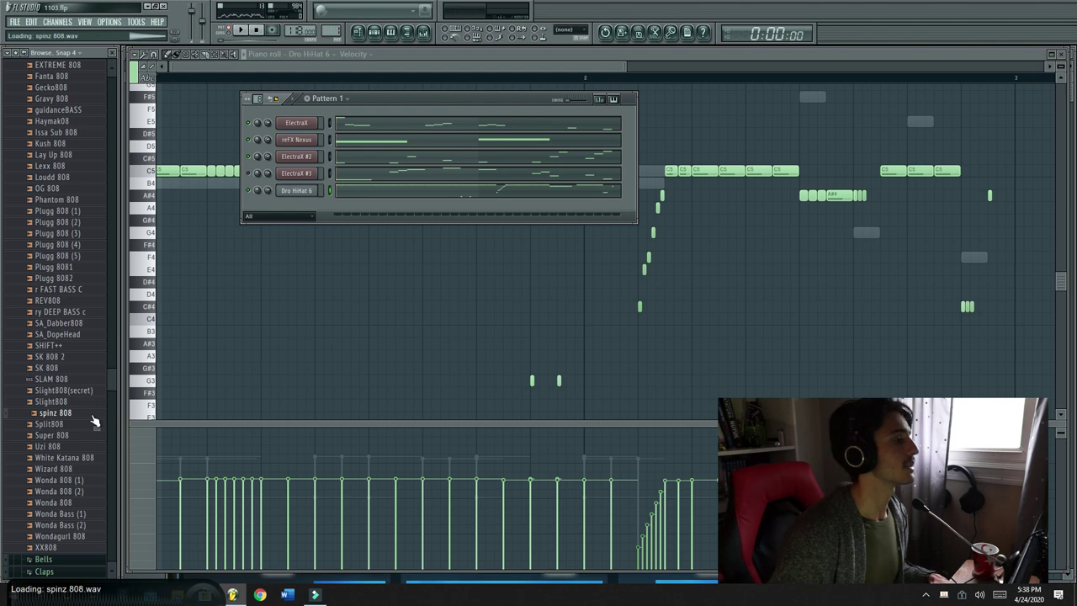
{"action": "key", "text": "space"}
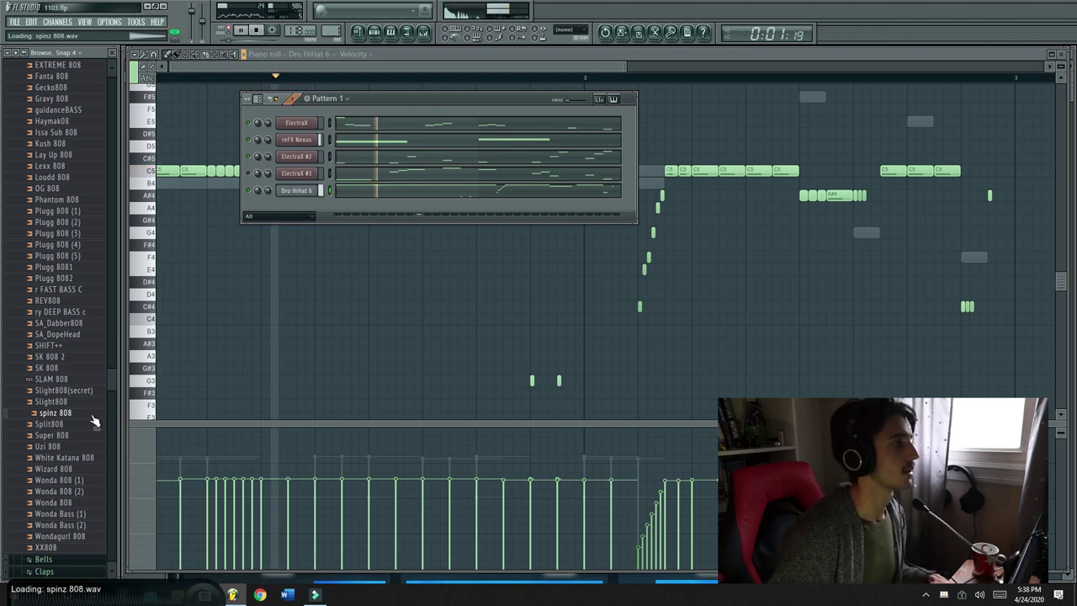
{"action": "left_click_drag", "start_coordinate": [93, 415], "coordinate": [294, 207]}
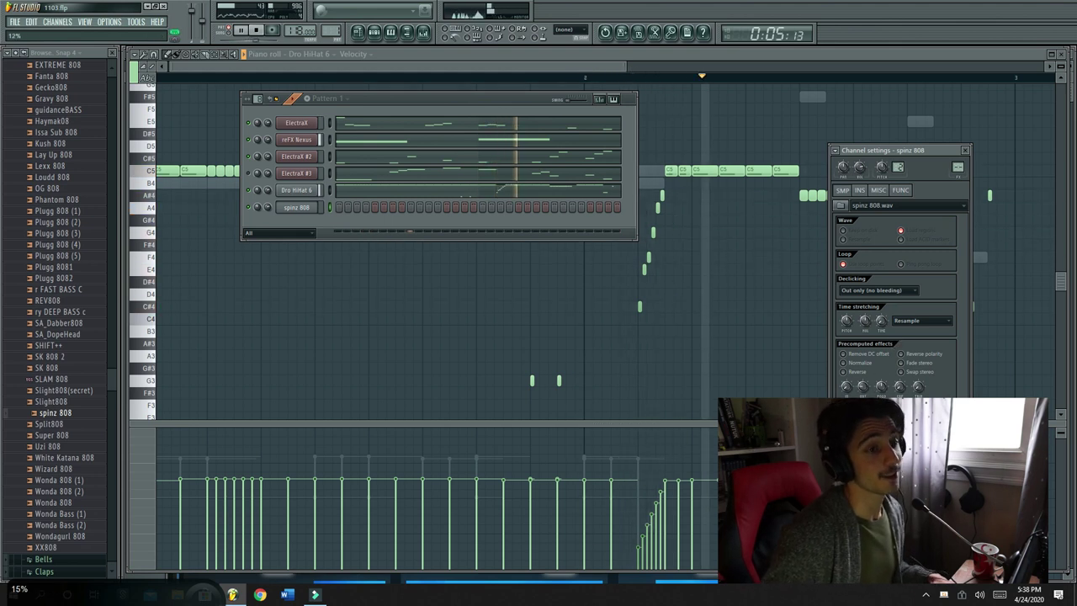
Detect the pitch regions of the spinz 808 sample in Edison, and set its channel to cut itself
{"action": "key", "text": "space"}
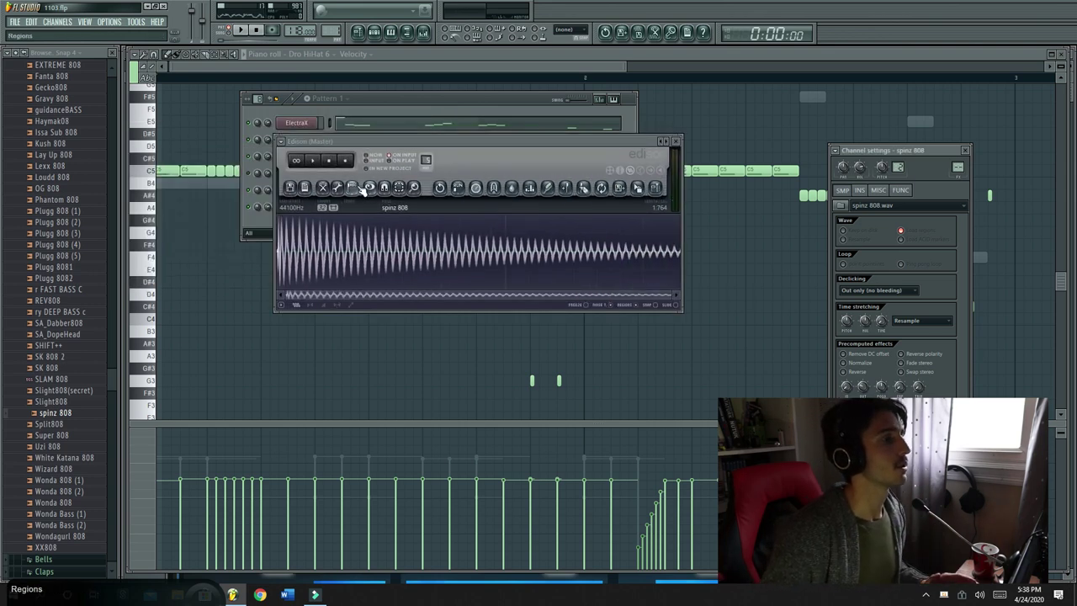
{"action": "left_click", "coordinate": [353, 189]}
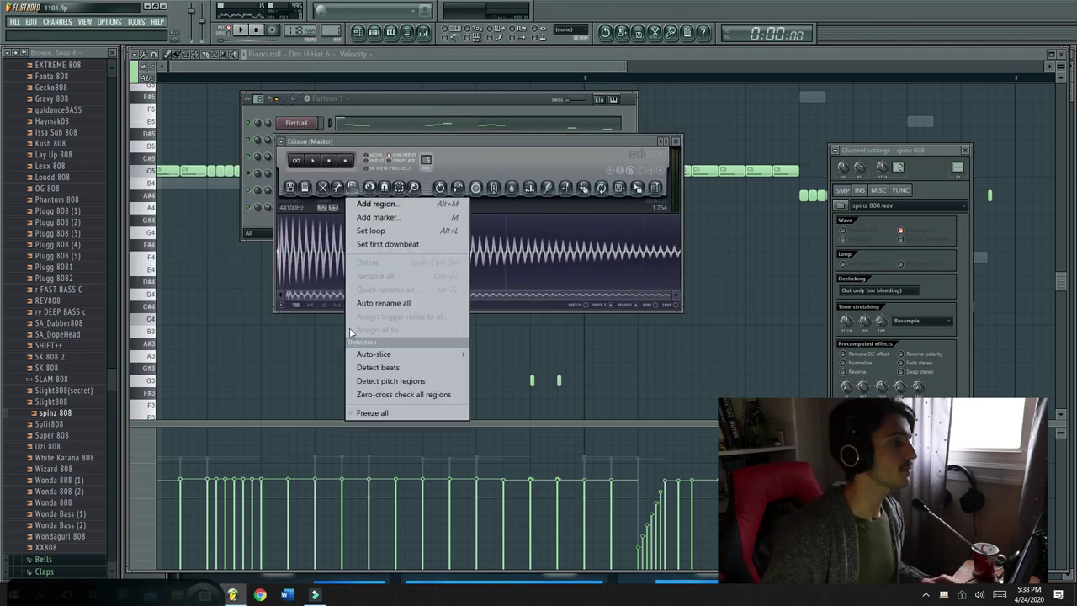
{"action": "left_click", "coordinate": [392, 380]}
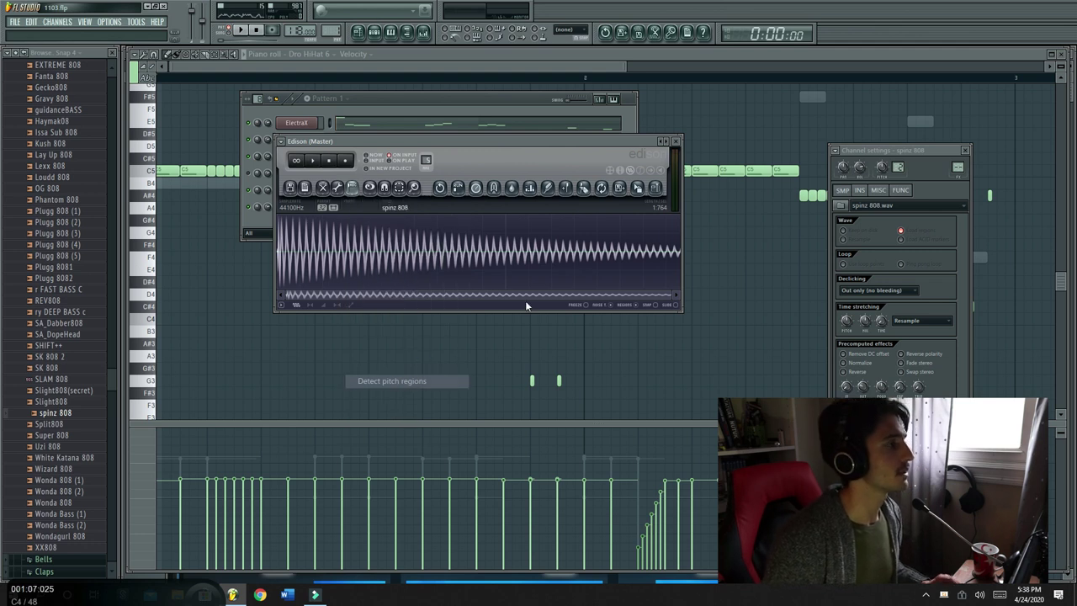
{"action": "left_click", "coordinate": [878, 190]}
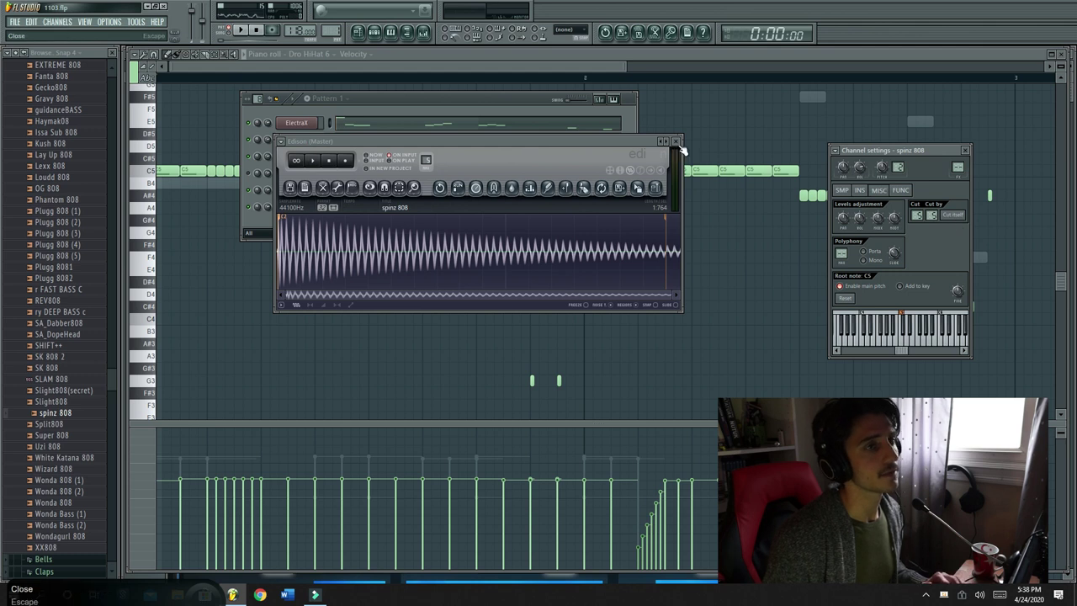
{"action": "left_click", "coordinate": [677, 143]}
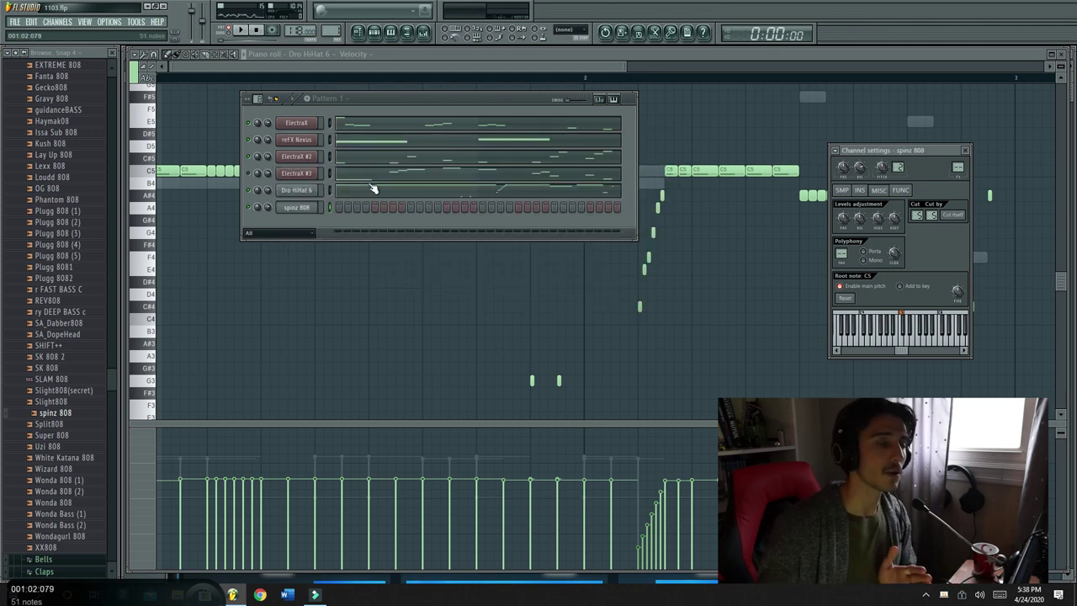
Place a short B4 note at the start of bar 1 for spinz 808 and raise its velocity
{"action": "right_click", "coordinate": [315, 207]}
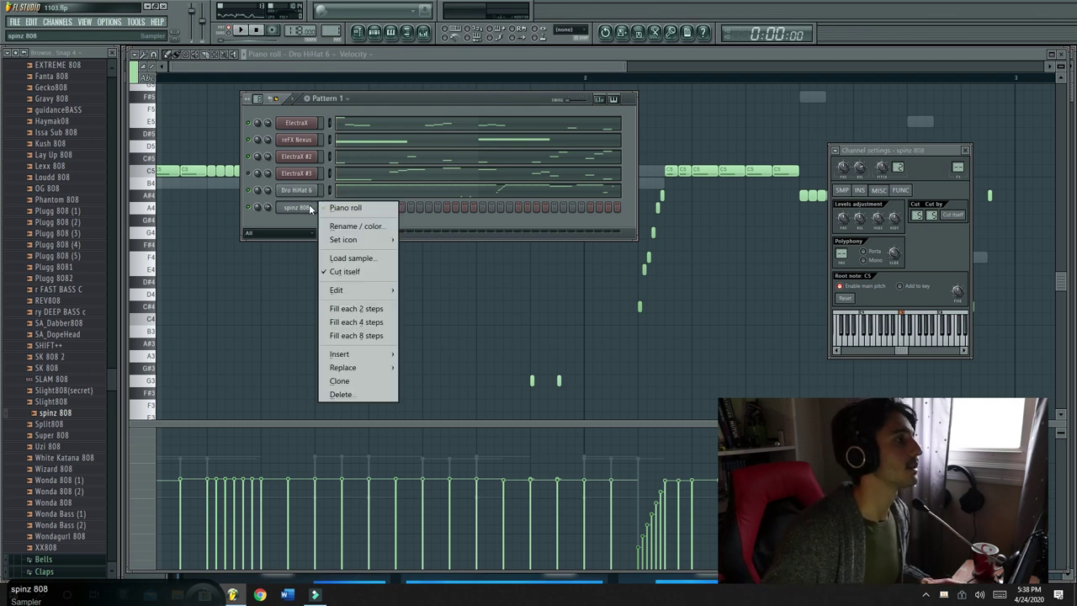
{"action": "left_click", "coordinate": [324, 210]}
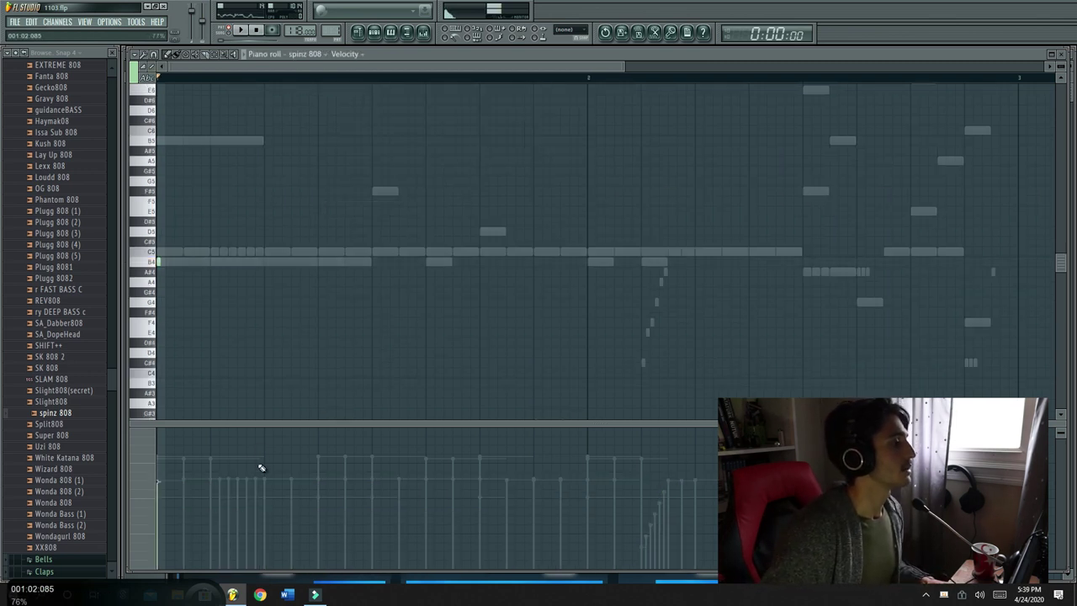
Route the spinz 808 channel to mixer track Insert 6 and lower that track's level to -6.8 dB
{"action": "left_click", "coordinate": [374, 31]}
{"action": "left_click", "coordinate": [313, 191]}
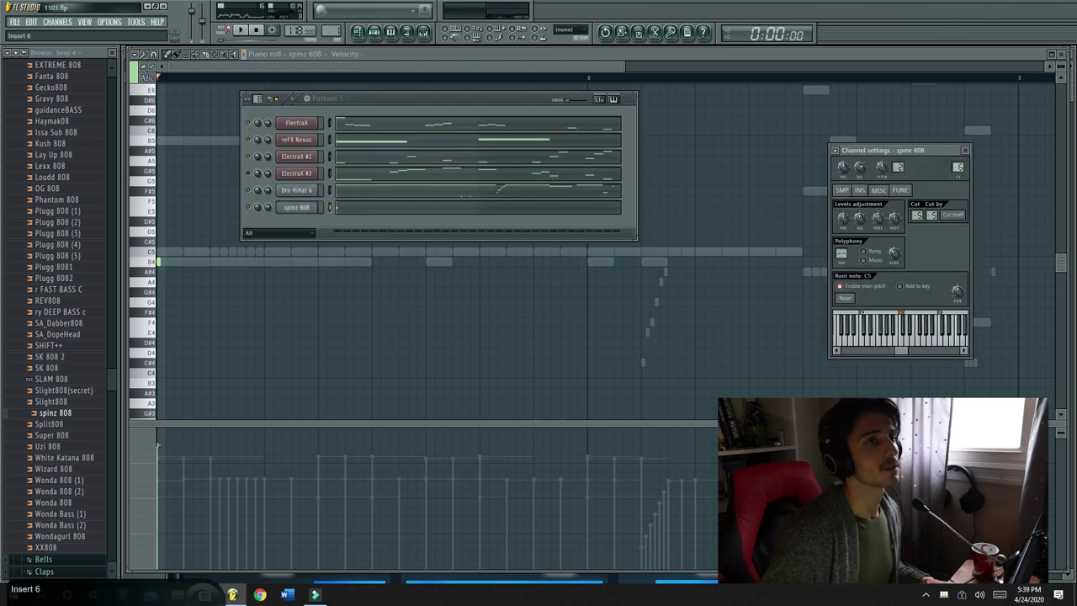
{"action": "left_click", "coordinate": [423, 34]}
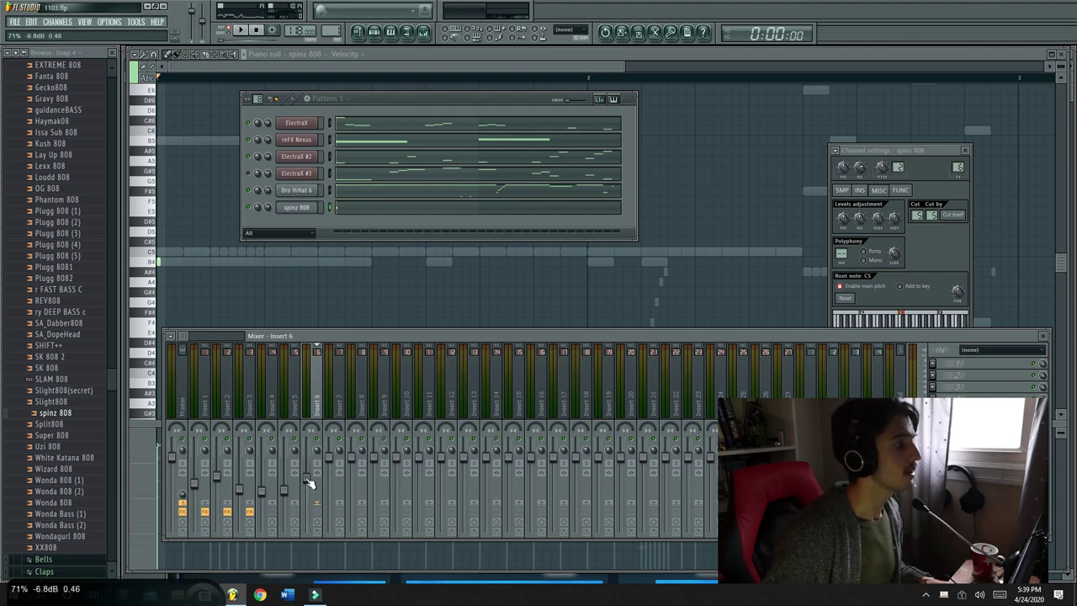
Try the opening spinz 808 note at B3 and B5, return it to B4, and audition it with the beat
{"action": "left_click", "coordinate": [335, 206]}
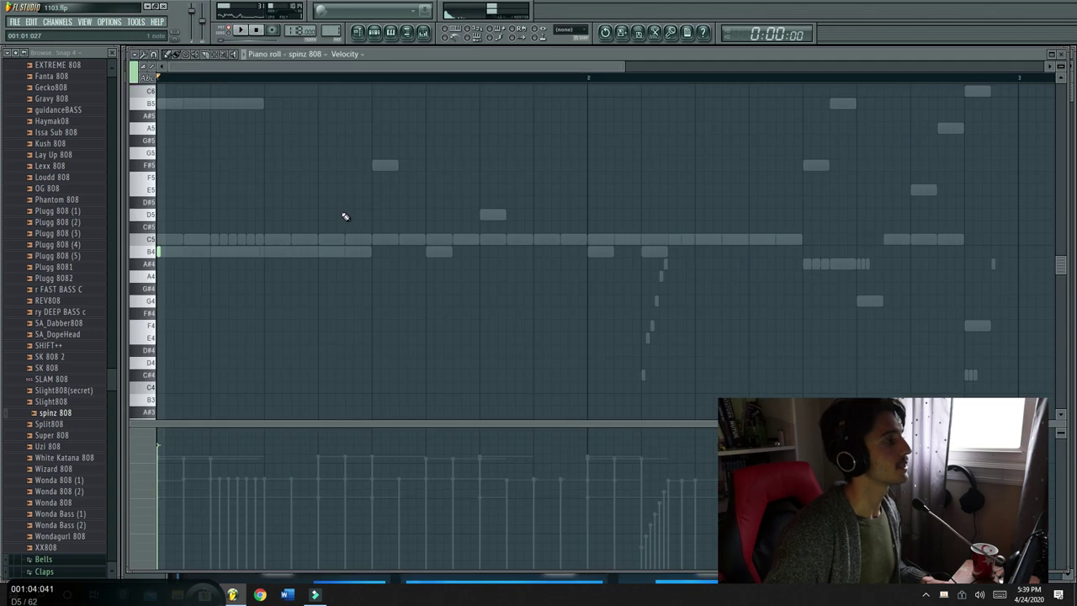
{"action": "left_click", "coordinate": [136, 405]}
{"action": "right_click", "coordinate": [159, 401]}
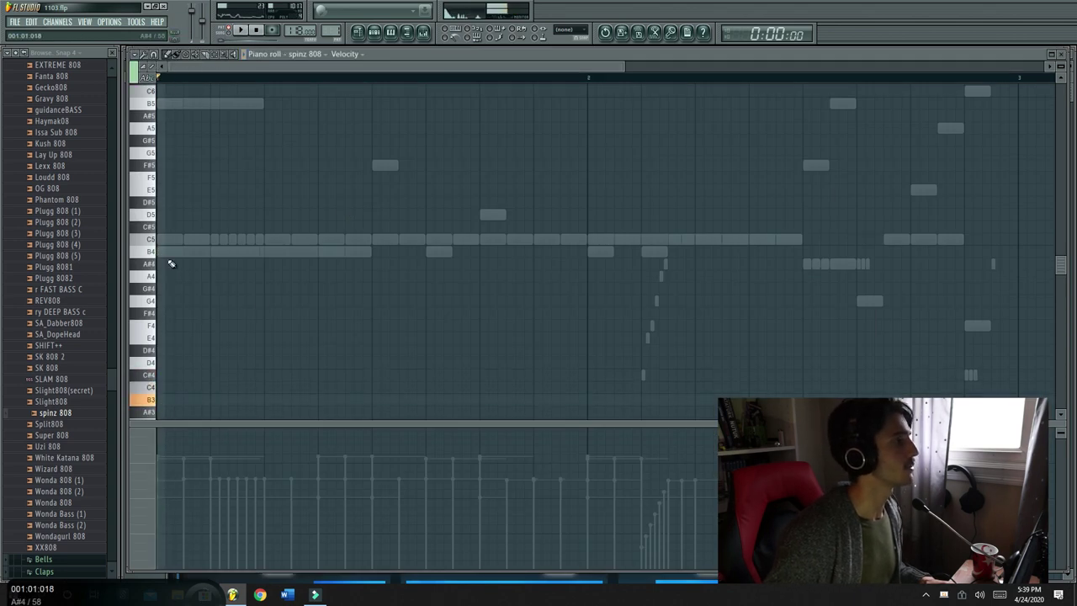
{"action": "right_click", "coordinate": [159, 103]}
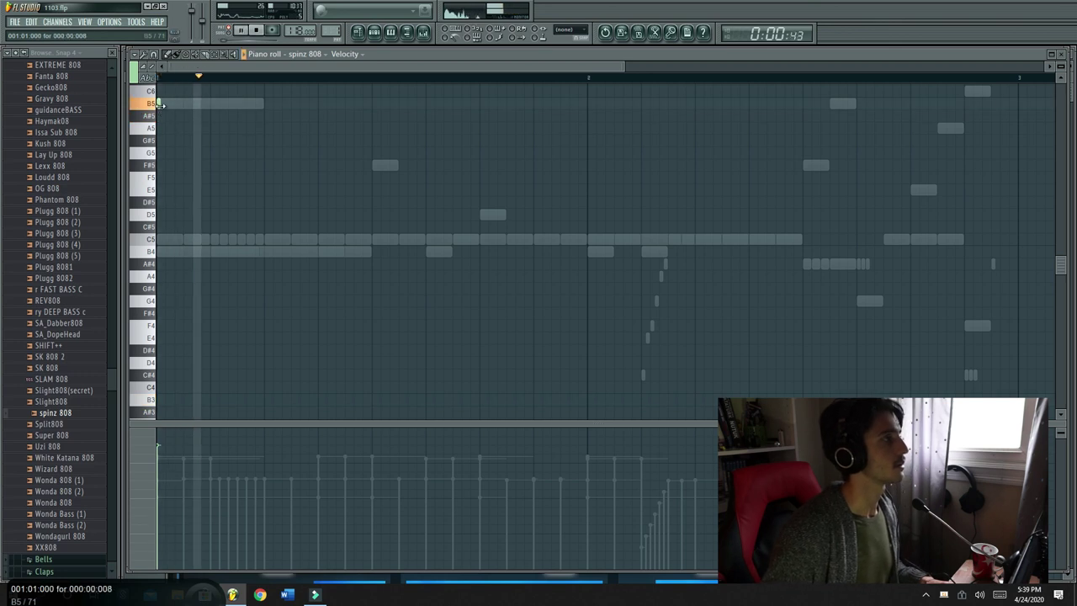
{"action": "key", "text": "space"}
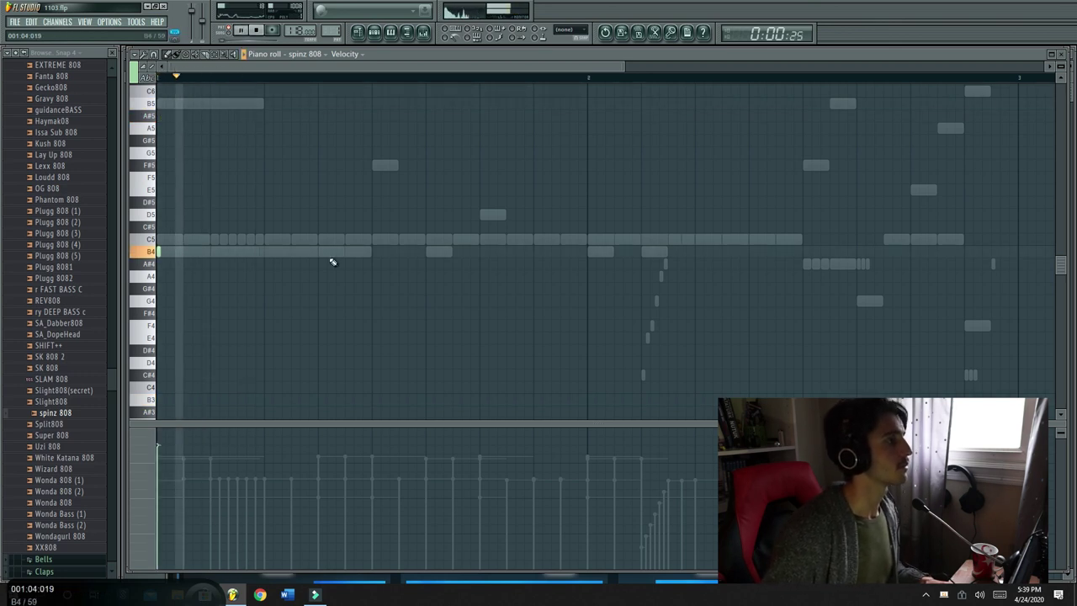
{"action": "key", "text": "space"}
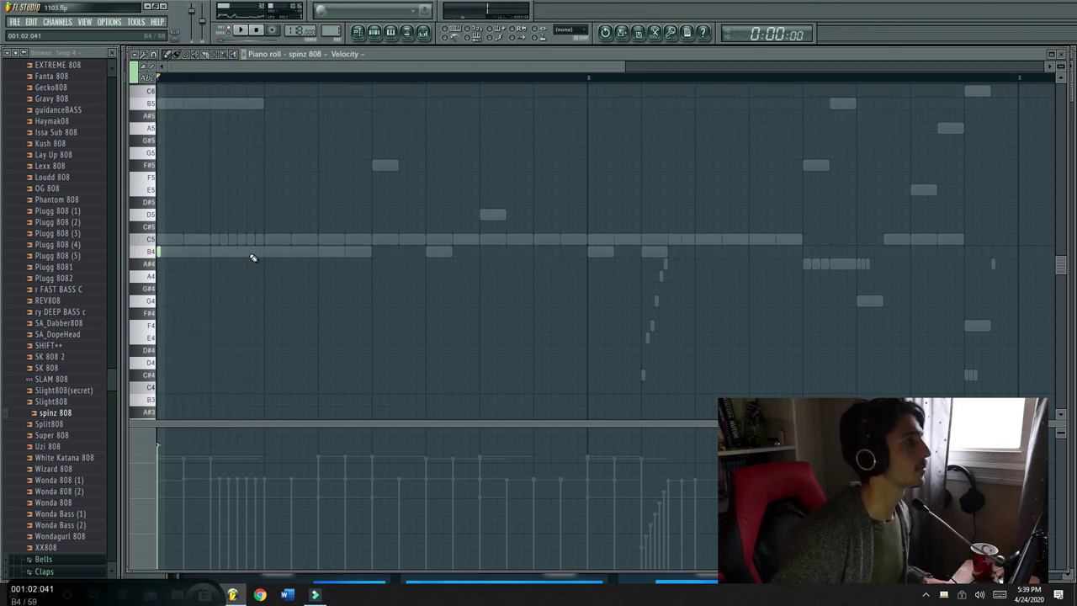
Add short B4 spinz 808 notes at 1:03:000 and 1:04:000, and audition the pattern
{"action": "left_click", "coordinate": [317, 251]}
{"action": "key", "text": "space"}
{"action": "key", "text": "space"}
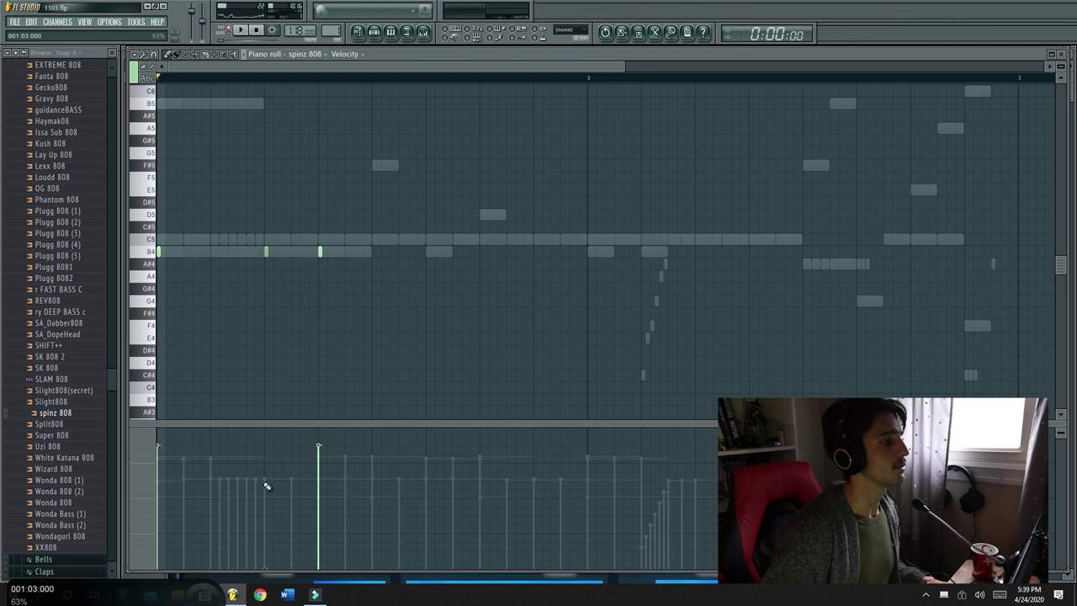
Remove the spinz 808 note at 1:03:000 and audition the 808 pattern with other channels muted
{"action": "left_click", "coordinate": [373, 32]}
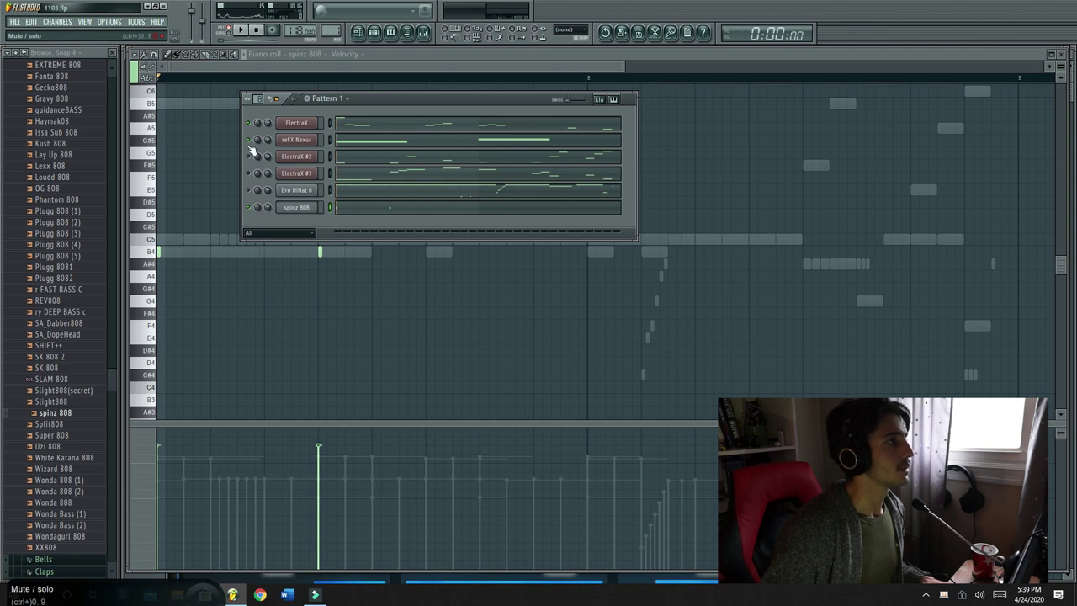
{"action": "left_click", "coordinate": [391, 214]}
{"action": "left_click", "coordinate": [391, 213]}
{"action": "key", "text": "space"}
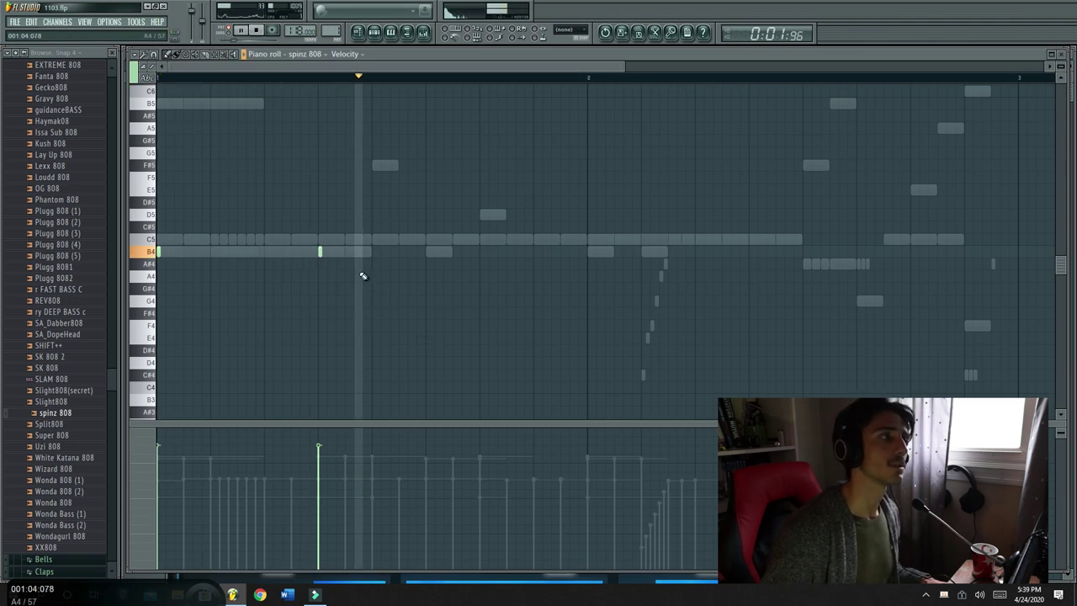
Add short B4 spinz 808 notes at 1:07:000 and 1:08:000, and audition the pattern
{"action": "left_click", "coordinate": [480, 252]}
{"action": "key", "text": "space"}
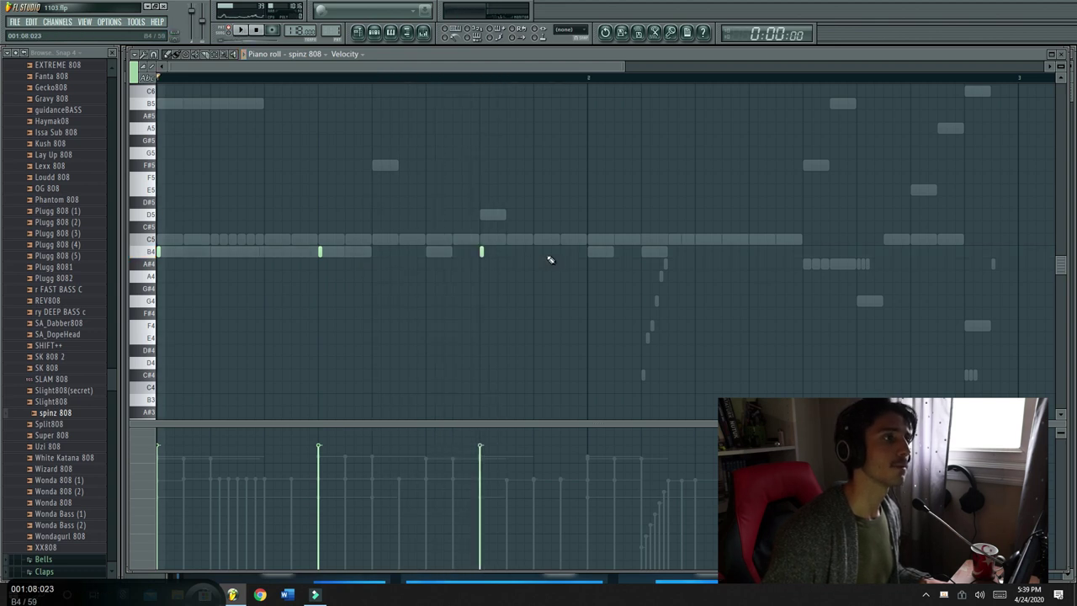
{"action": "key", "text": "space"}
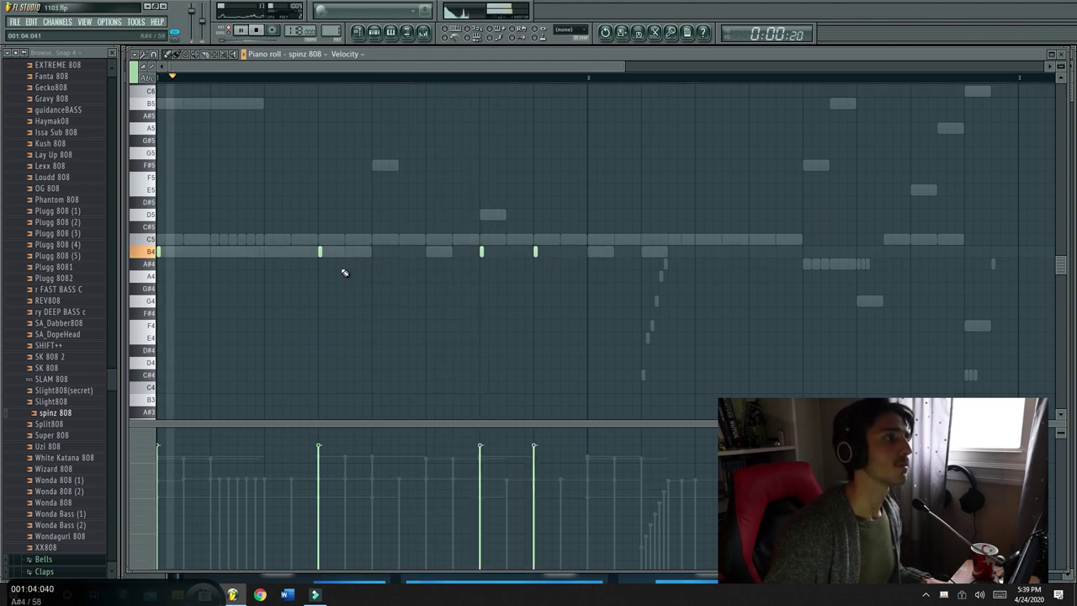
Add a short B4 note at 1:03:000 with its velocity lowered to the minimum, and audition it
{"action": "key", "text": "space"}
{"action": "key", "text": "space"}
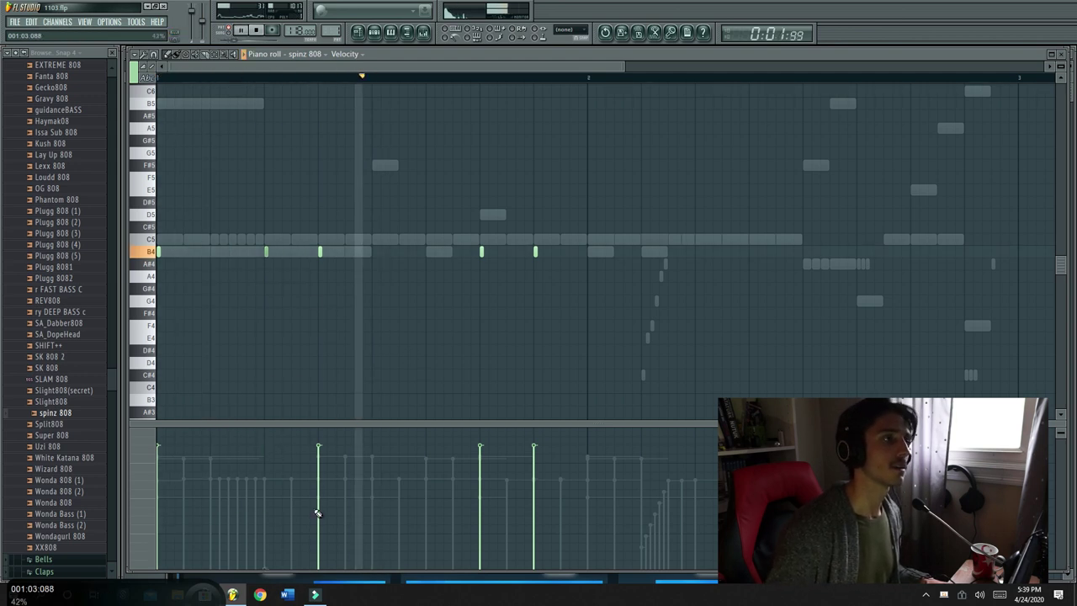
{"action": "key", "text": "space"}
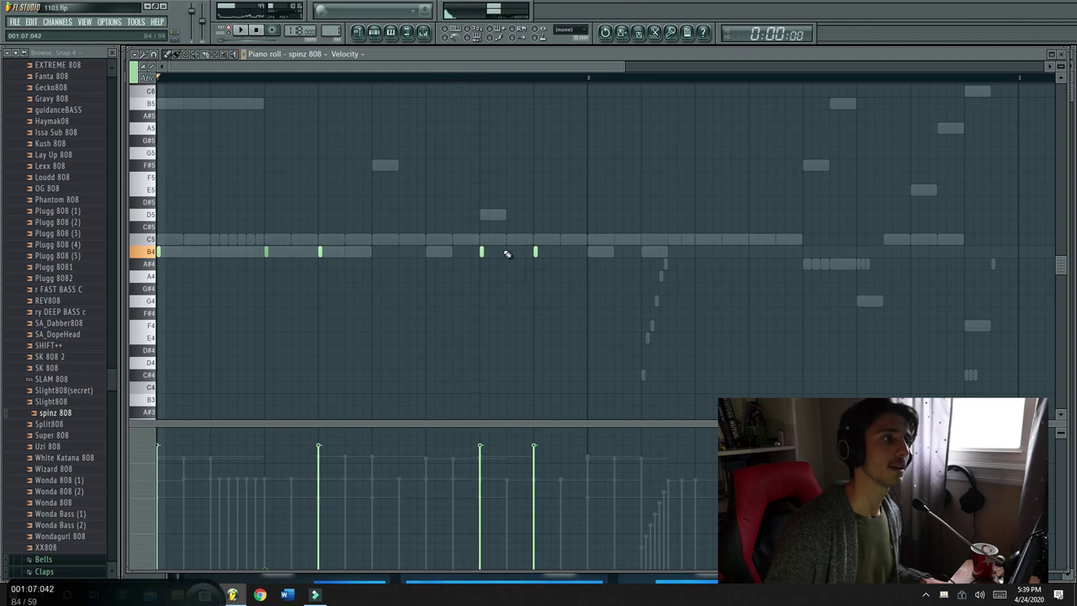
Add minimum-velocity notes at 1:07:048 and 1:08:048, move all four notes from 1:07:000 onward to D5, and play the pattern
{"action": "left_click_drag", "start_coordinate": [570, 267], "coordinate": [479, 256]}
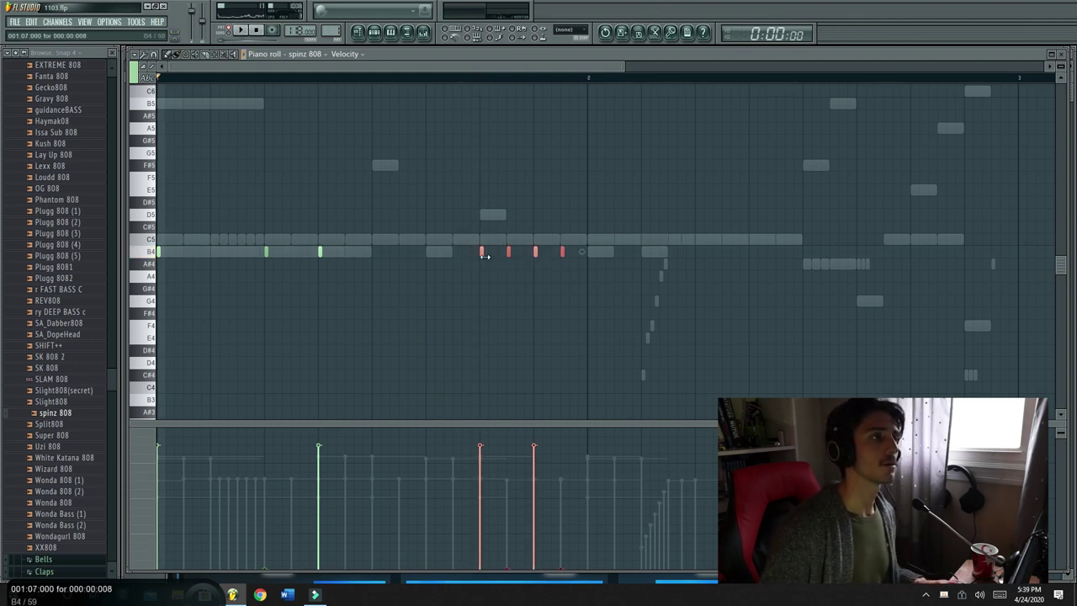
{"action": "left_click", "coordinate": [496, 240], "text": "ctrl"}
{"action": "key", "text": "space"}
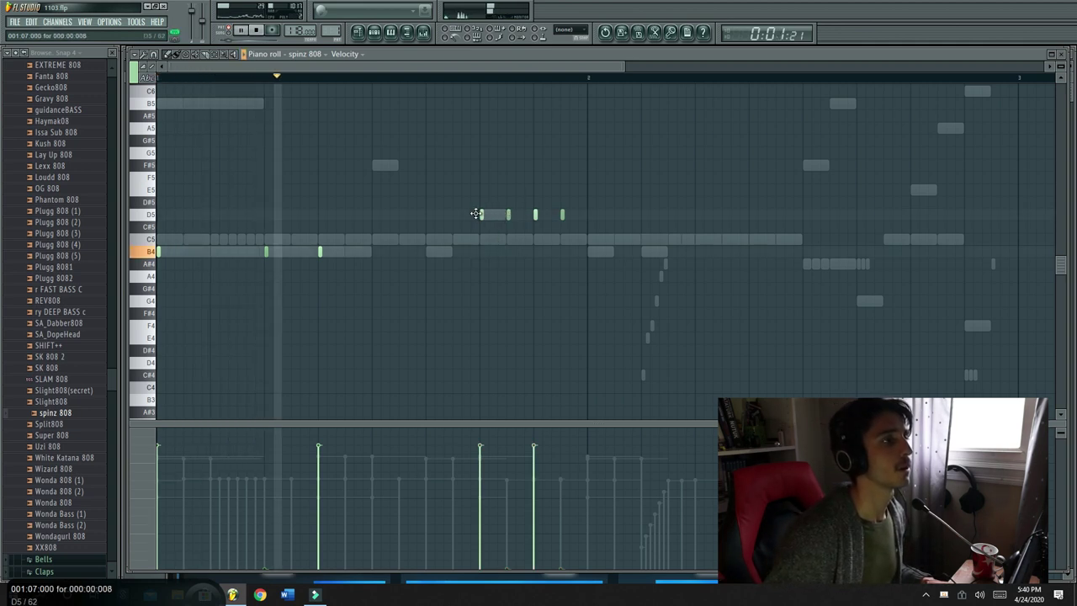
Add C5 notes at 2:01:000, 2:02:048 and 2:04:000, and shift the silent D5 notes to just before 1:08:000 and 2:01:000
{"action": "left_click", "coordinate": [590, 240]}
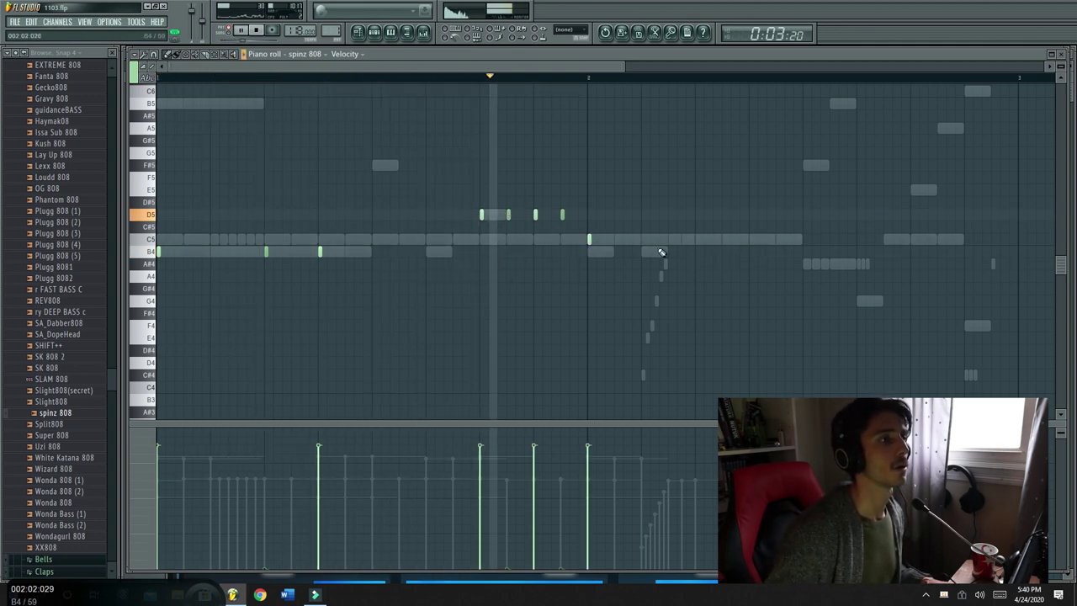
{"action": "key", "text": "space"}
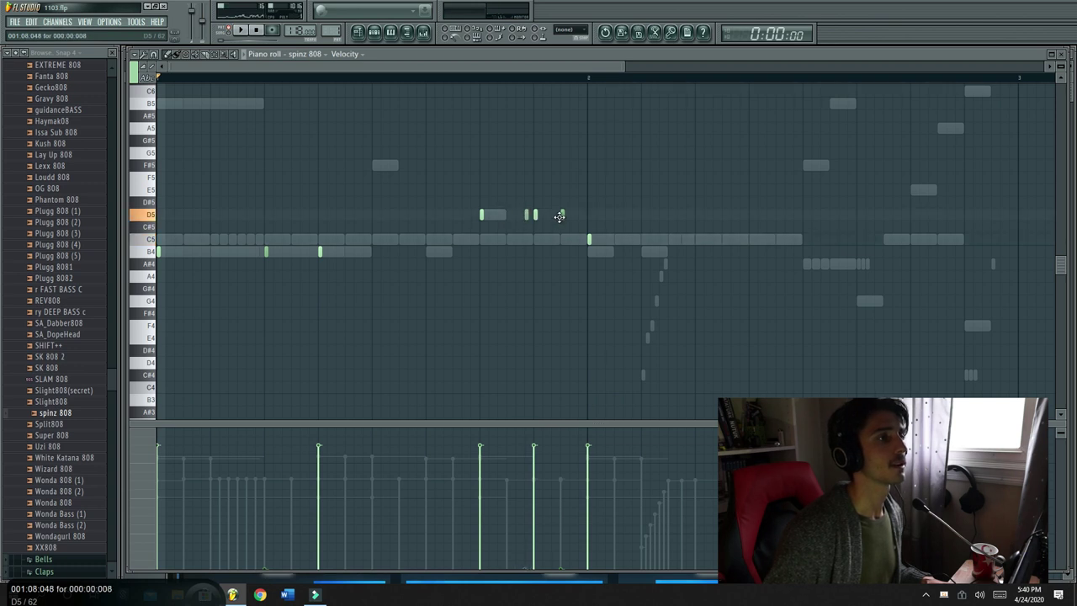
{"action": "key", "text": "space"}
{"action": "left_click", "coordinate": [671, 239]}
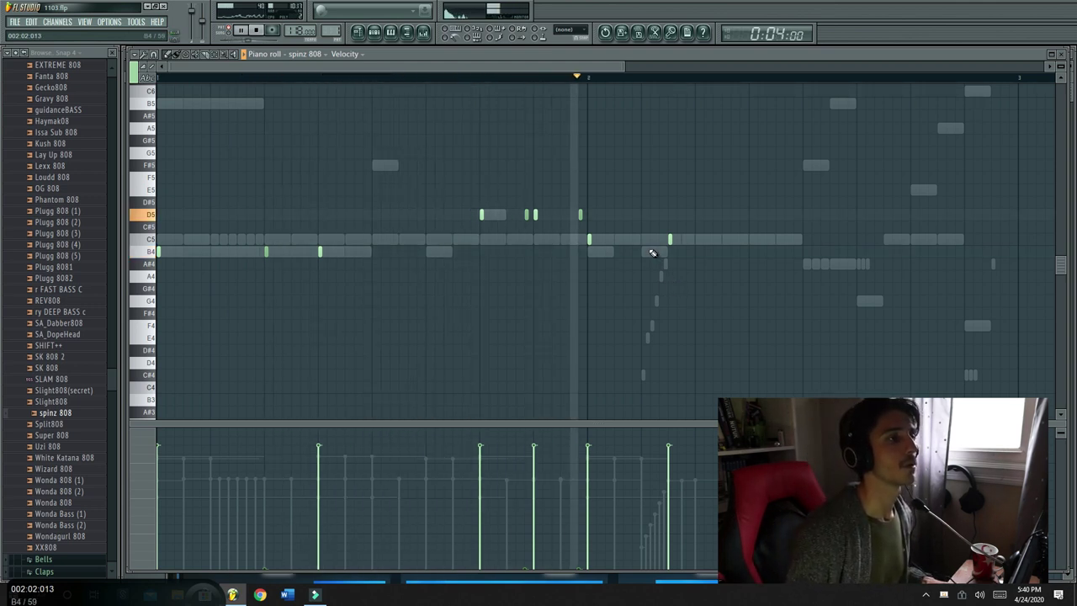
{"action": "left_click", "coordinate": [750, 240]}
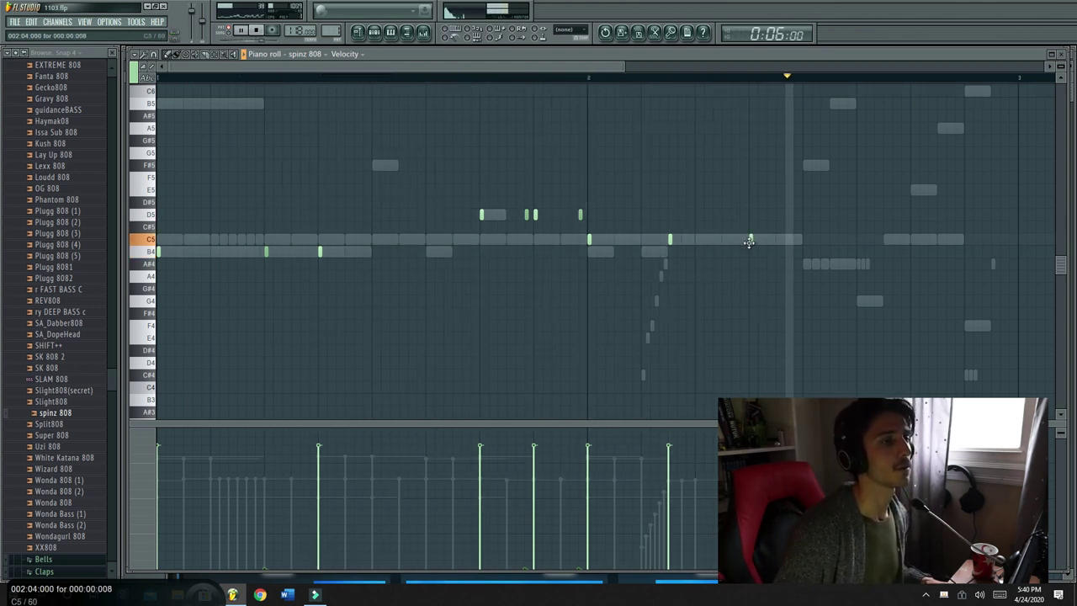
Add A4 notes at 2:08:000 and 2:08:048 with slide notes at A#5 and B3, and audition the ending
{"action": "key", "text": "space"}
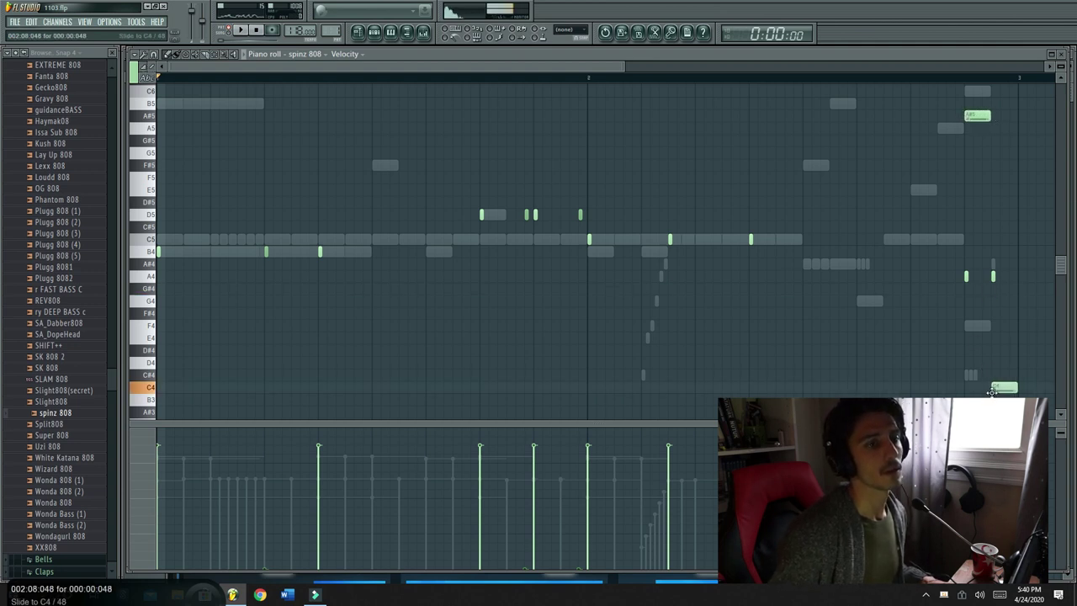
{"action": "key", "text": "space"}
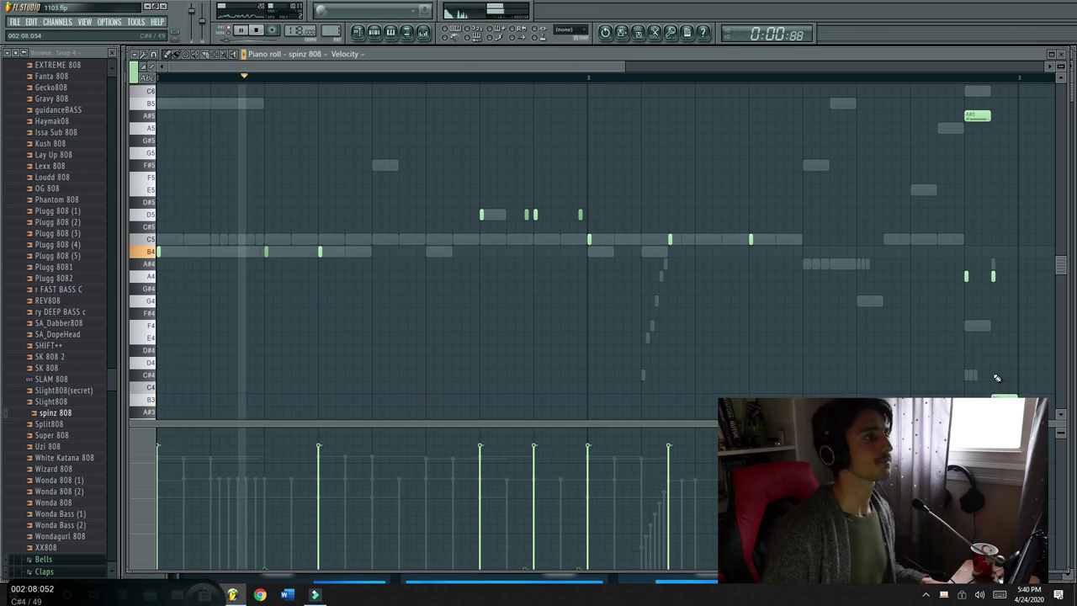
Remove the silent D5 note just before 1:08:000 and add a short C5 note at 2:06:048
{"action": "right_click", "coordinate": [527, 215]}
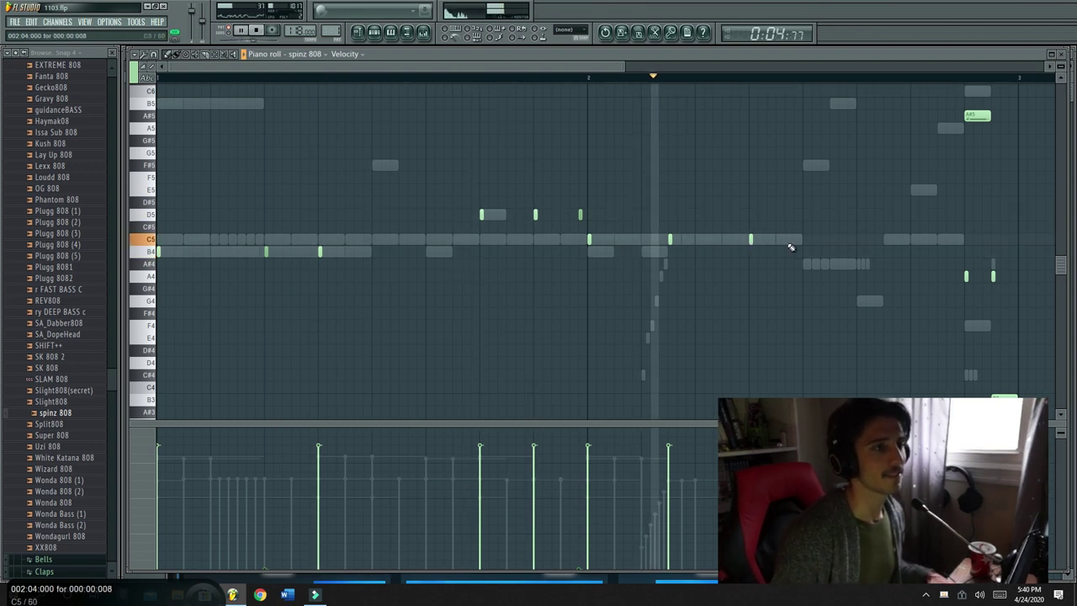
{"action": "left_click", "coordinate": [886, 240]}
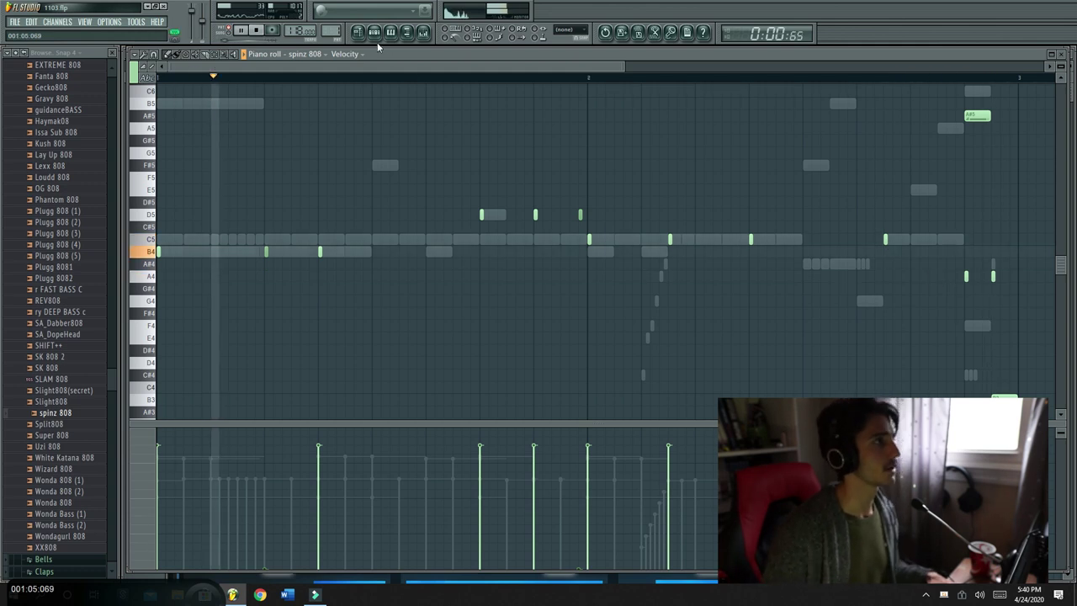
Show the Pattern 1 channels, collapse the SLIGHT 7 and 808s sample folders, and stop playback
{"action": "key", "text": "F6"}
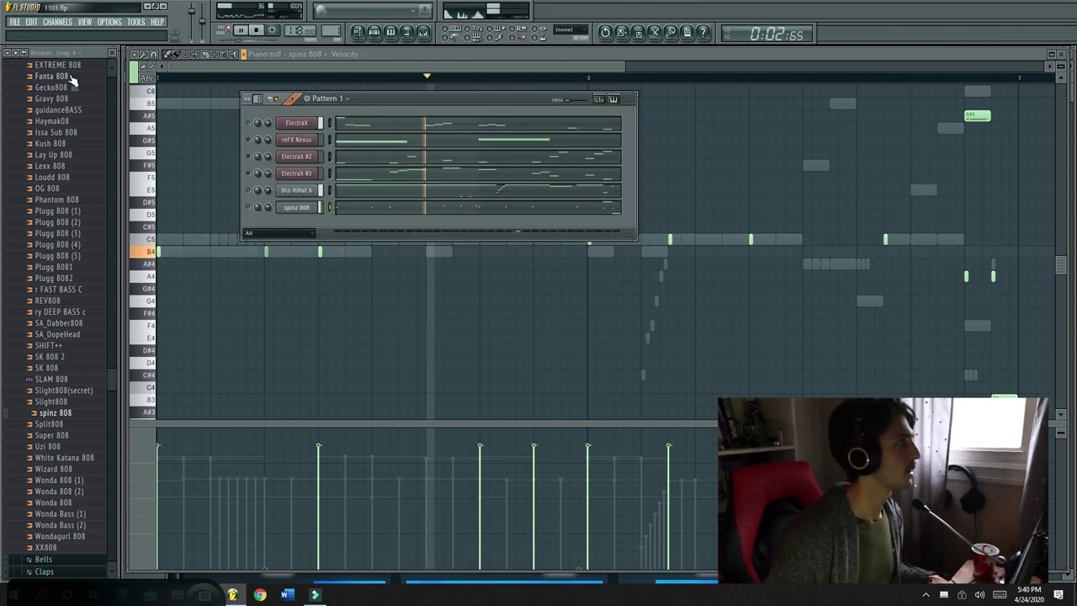
{"action": "scroll", "coordinate": [115, 66], "scroll_direction": "up", "scroll_amount": 1}
{"action": "scroll", "coordinate": [113, 62], "scroll_direction": "up", "scroll_amount": 10}
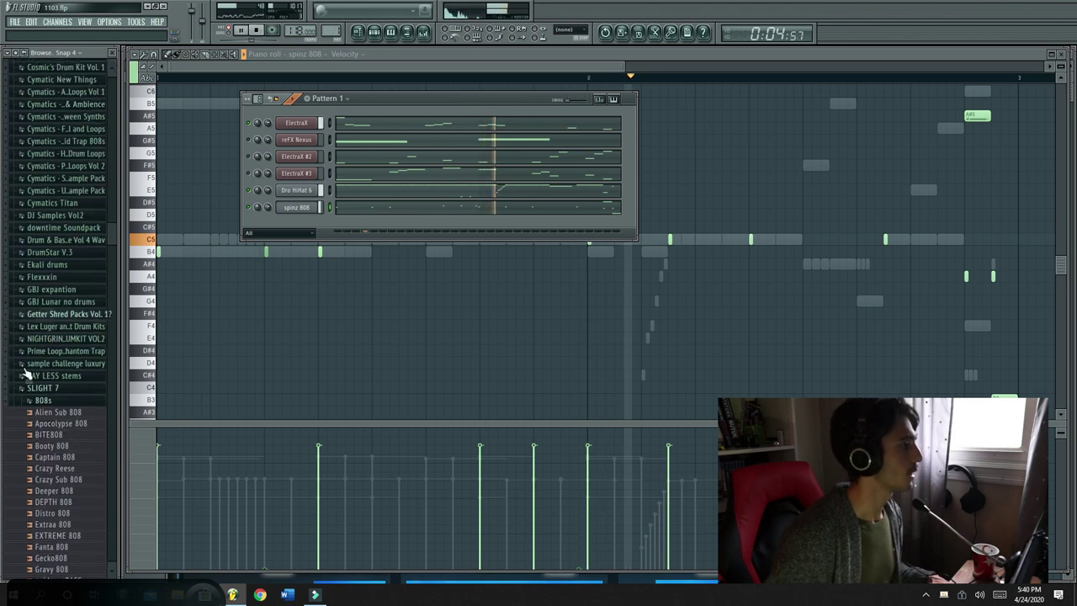
{"action": "left_click", "coordinate": [42, 400]}
{"action": "left_click", "coordinate": [43, 392]}
{"action": "scroll", "coordinate": [105, 409], "scroll_direction": "down", "scroll_amount": 1}
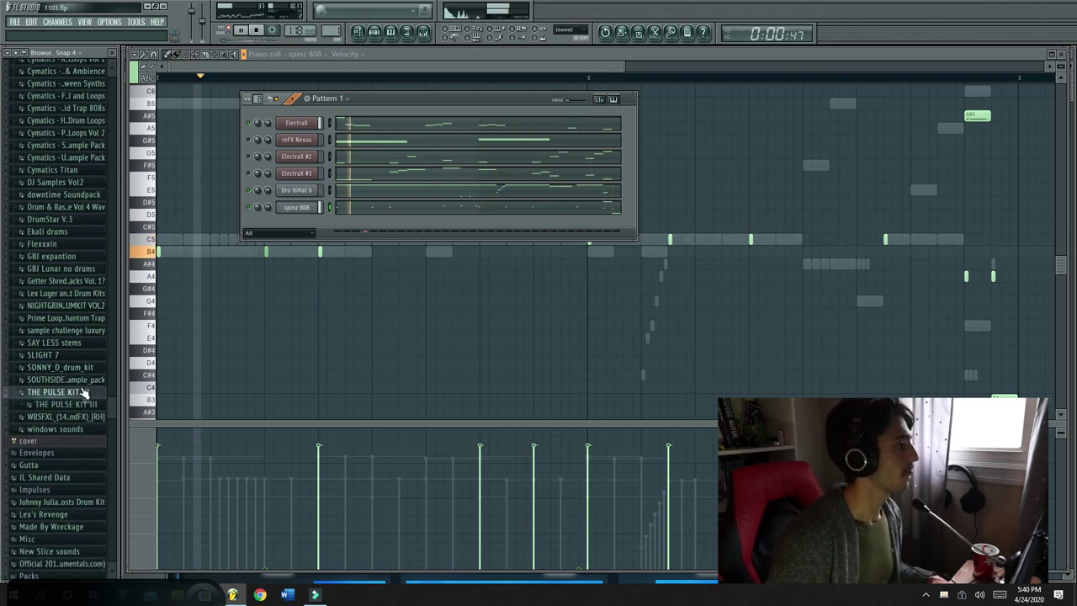
{"action": "key", "text": "space"}
Expand THE PULSE KIT III down to the SNARES folder in PART I
{"action": "left_click", "coordinate": [84, 392]}
{"action": "left_click", "coordinate": [79, 405]}
{"action": "left_click", "coordinate": [73, 418]}
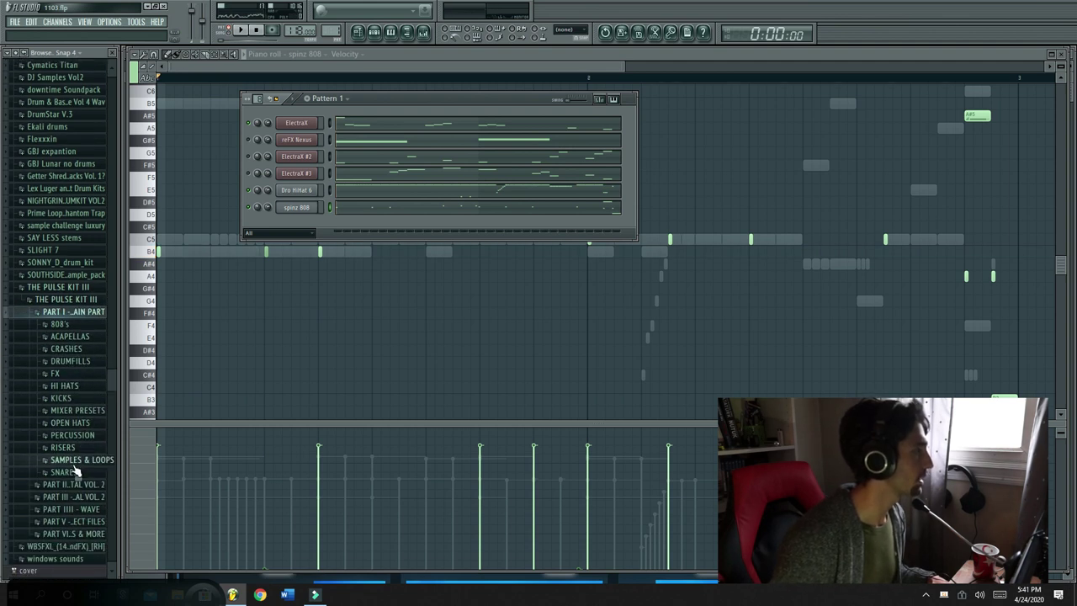
{"action": "left_click", "coordinate": [74, 463]}
{"action": "left_click", "coordinate": [76, 239]}
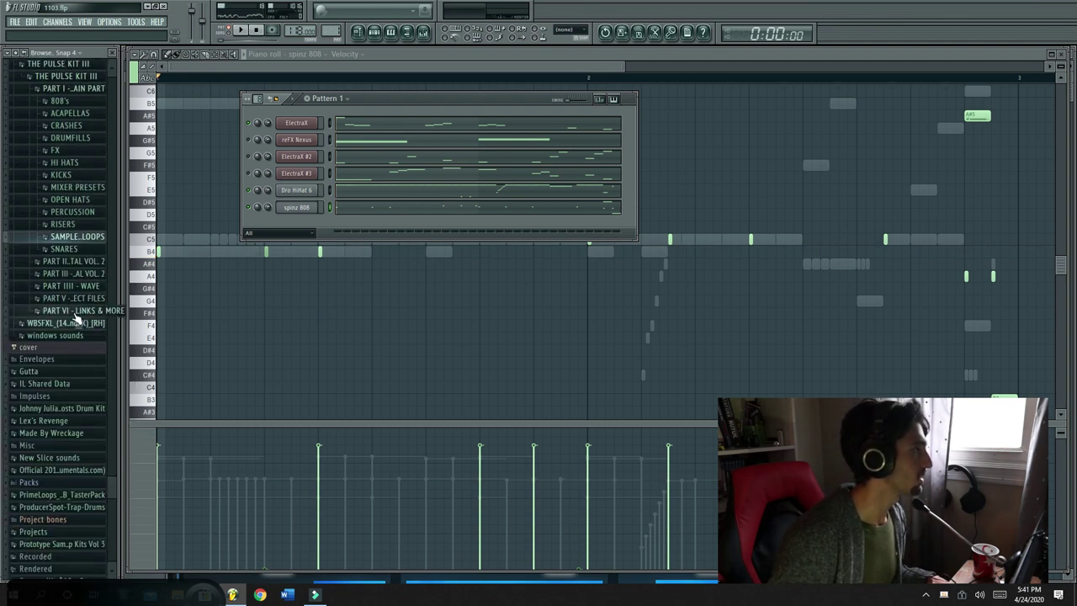
{"action": "left_click", "coordinate": [64, 250]}
Preview several snare samples and load PULSE III SNARE (12) as a new channel below spinz 808
{"action": "left_click", "coordinate": [77, 306]}
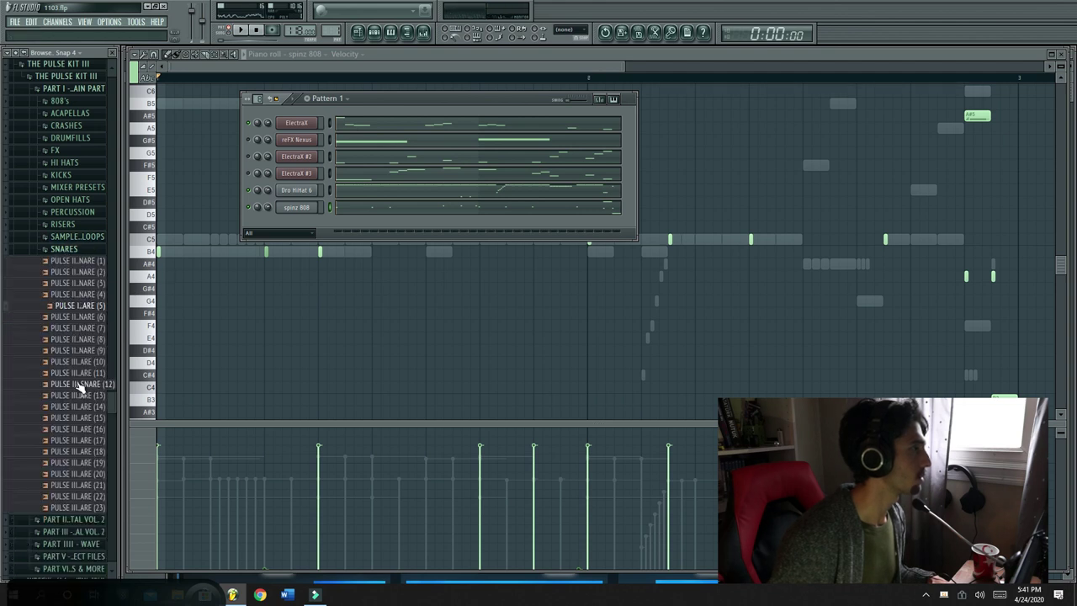
{"action": "left_click", "coordinate": [84, 428]}
{"action": "left_click_drag", "start_coordinate": [94, 391], "coordinate": [113, 384]}
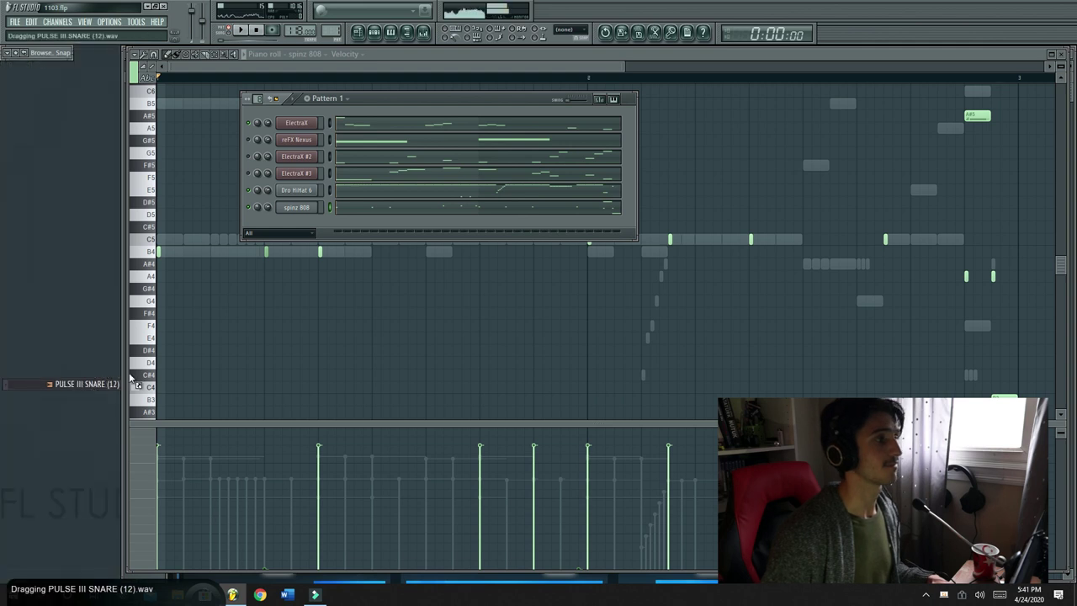
{"action": "left_click_drag", "start_coordinate": [305, 229], "coordinate": [308, 227]}
Route the snare channel to mixer track Insert 7 and place snare hits on steps 9 and 25
{"action": "left_click", "coordinate": [309, 227]}
{"action": "left_click", "coordinate": [311, 227]}
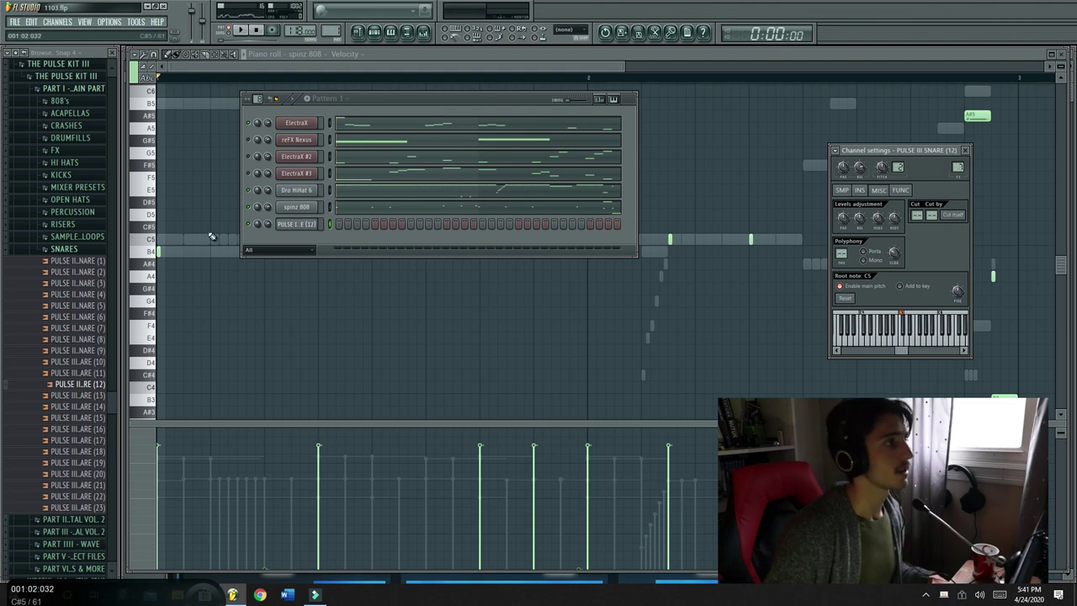
{"action": "left_click", "coordinate": [423, 31]}
{"action": "left_click", "coordinate": [553, 224]}
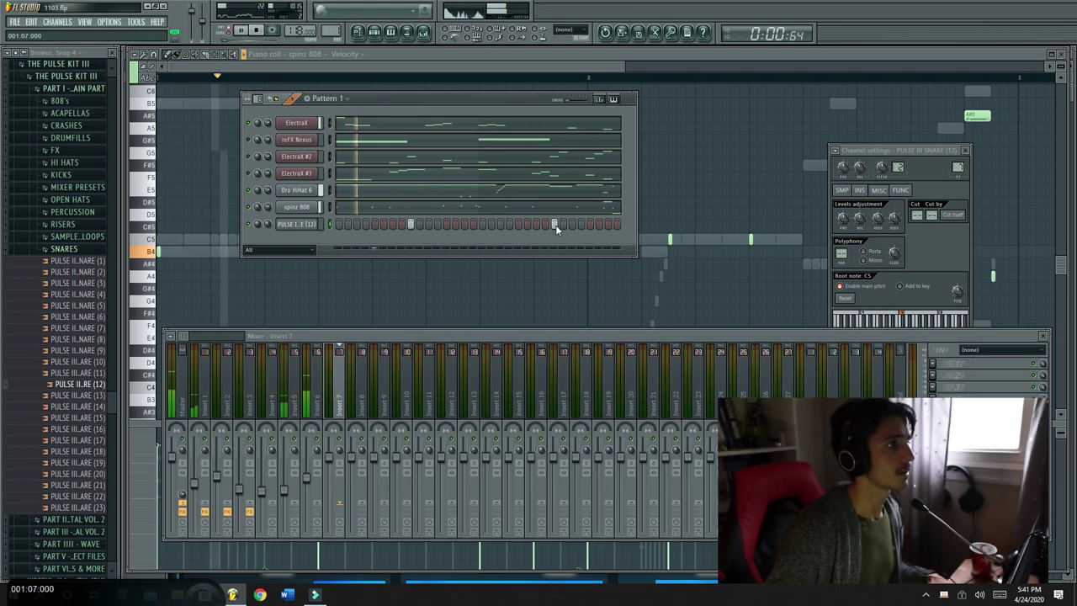
Lower Insert 7's level to -6.8 dB and view the snare channel's sample settings
{"action": "left_click", "coordinate": [305, 227]}
{"action": "left_click", "coordinate": [305, 227]}
{"action": "left_click", "coordinate": [848, 190]}
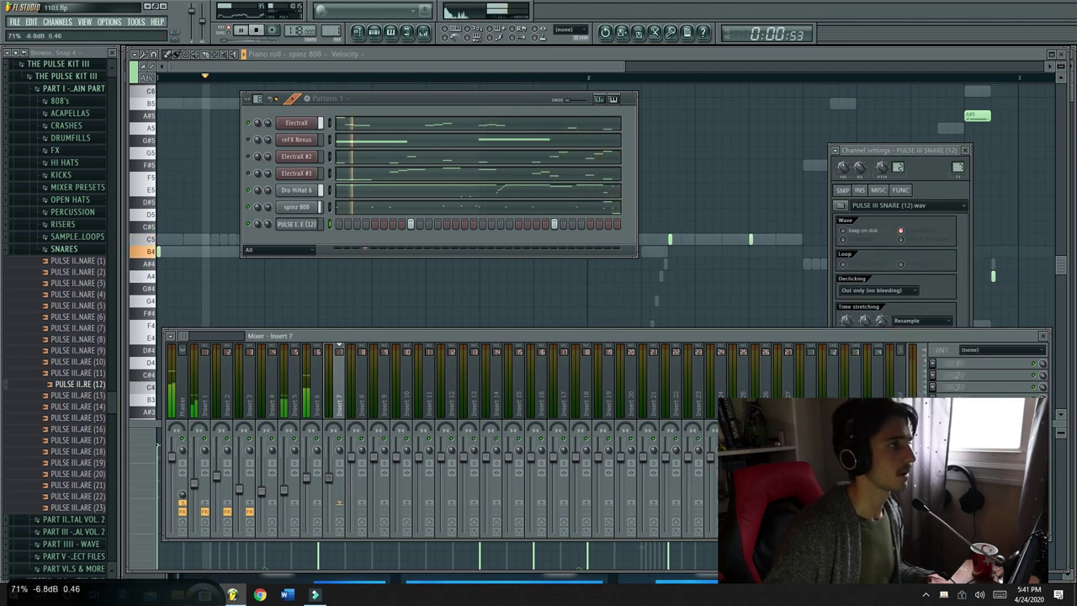
{"action": "left_click", "coordinate": [305, 224]}
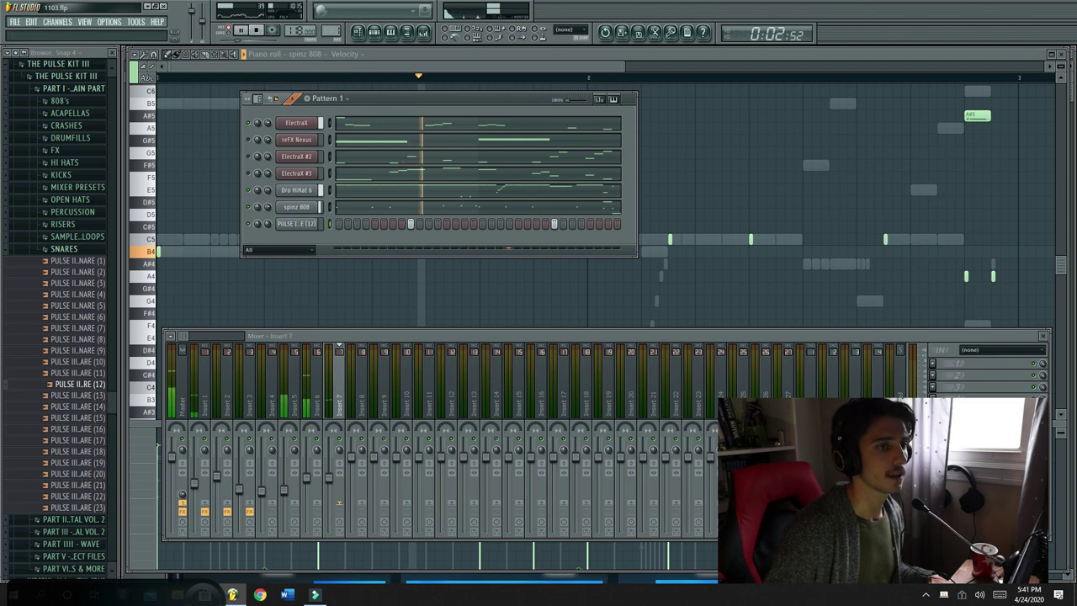
Add Fruity Parametric EQ 2 to Insert 7, cut the band 7 highs, and boost band 5 and band 4 at about 600 Hz
{"action": "left_click", "coordinate": [984, 363]}
{"action": "left_click", "coordinate": [881, 526]}
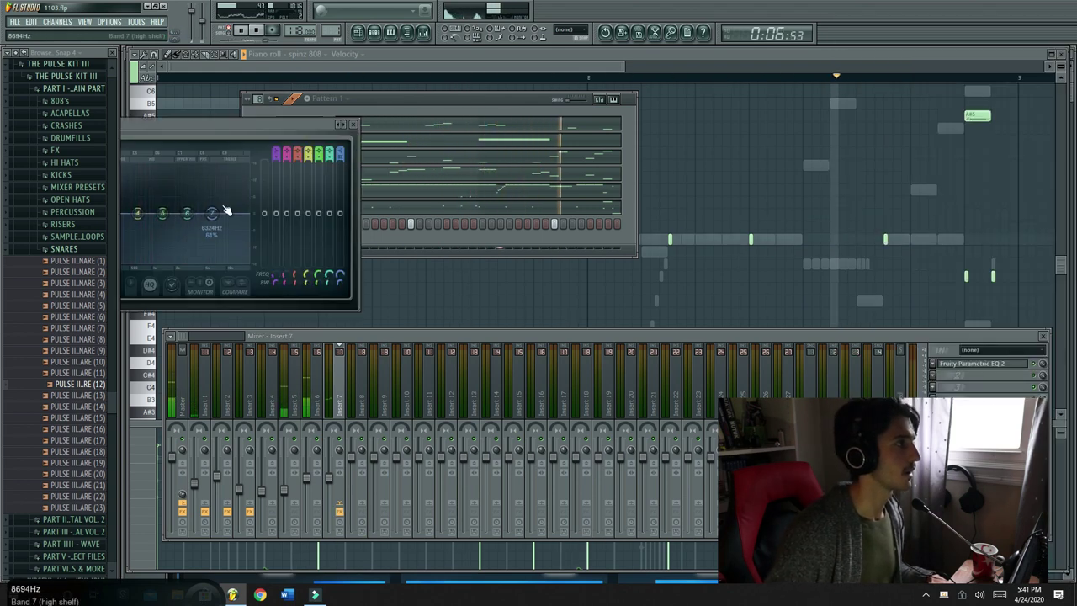
{"action": "left_click_drag", "start_coordinate": [212, 213], "coordinate": [208, 262]}
{"action": "left_click_drag", "start_coordinate": [252, 123], "coordinate": [344, 132]}
{"action": "left_click_drag", "start_coordinate": [255, 221], "coordinate": [229, 214]}
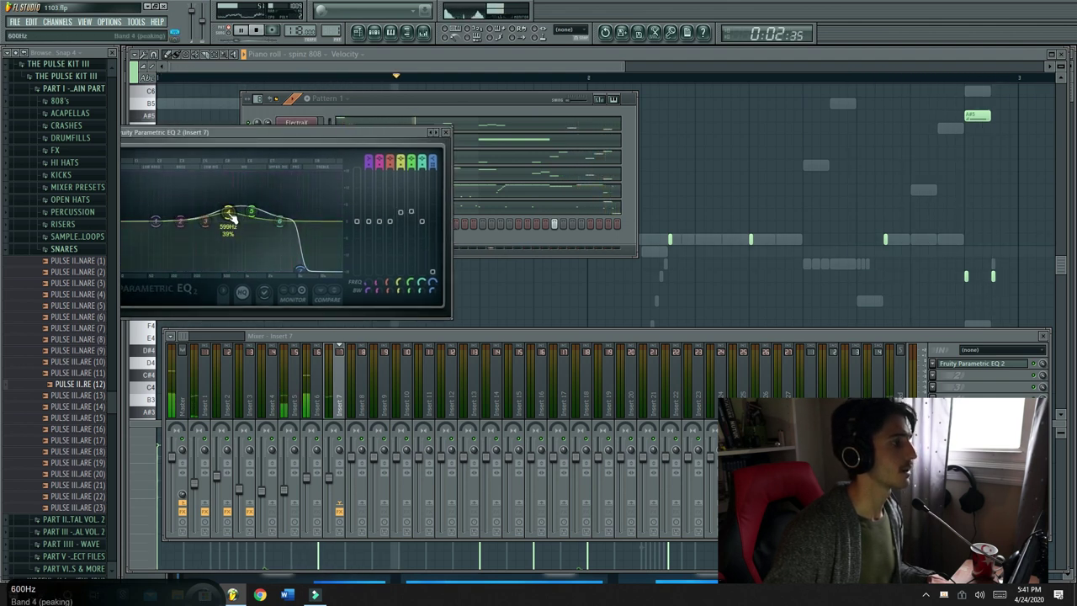
Lower Insert 7's level slightly and open the effect choices for an empty slot on that track
{"action": "left_click", "coordinate": [361, 239]}
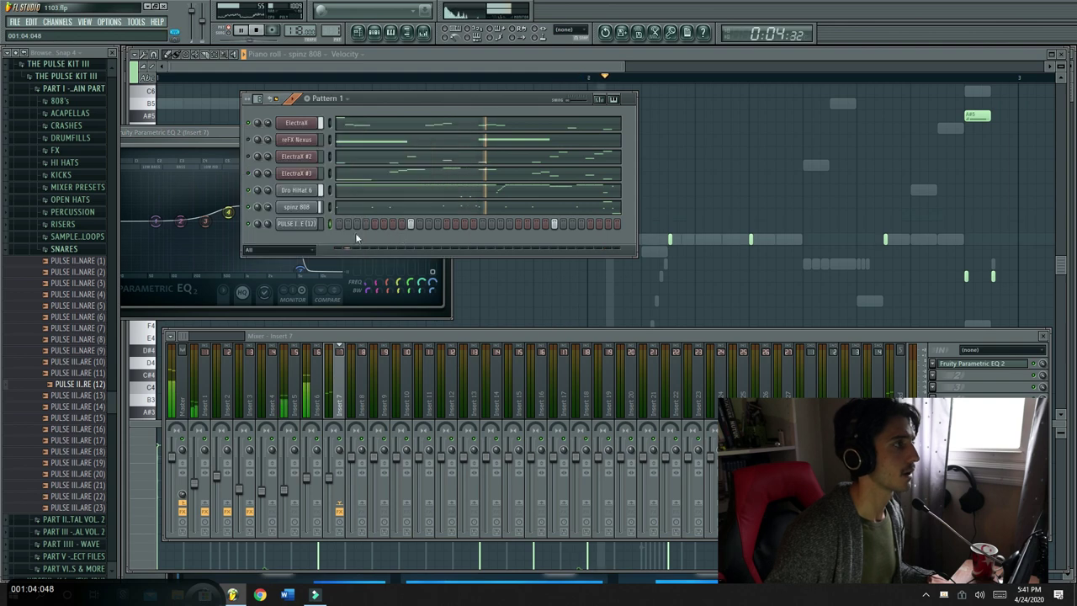
{"action": "left_click_drag", "start_coordinate": [329, 478], "coordinate": [329, 482]}
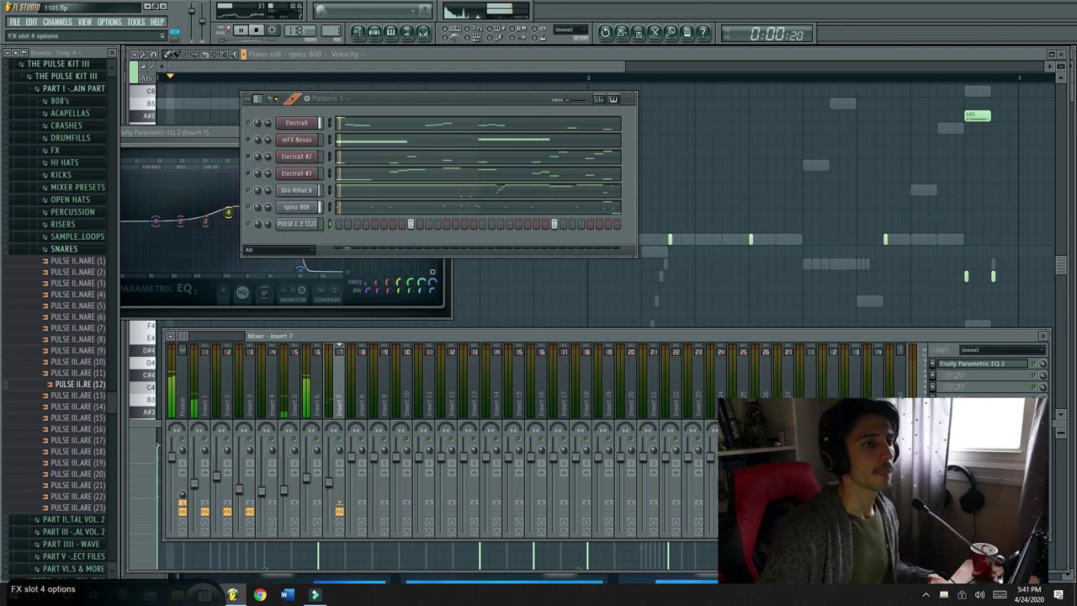
{"action": "left_click", "coordinate": [942, 380]}
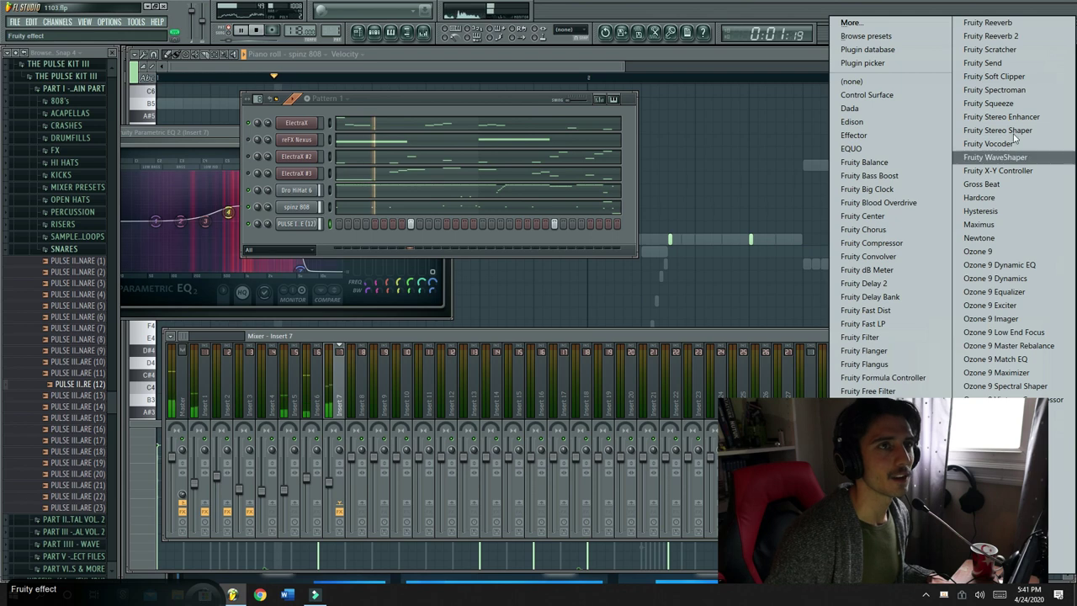
Add the Fruity Reeverb 2 effect to the snare's mixer Insert 7, after its Parametric EQ 2
{"action": "left_click", "coordinate": [991, 38]}
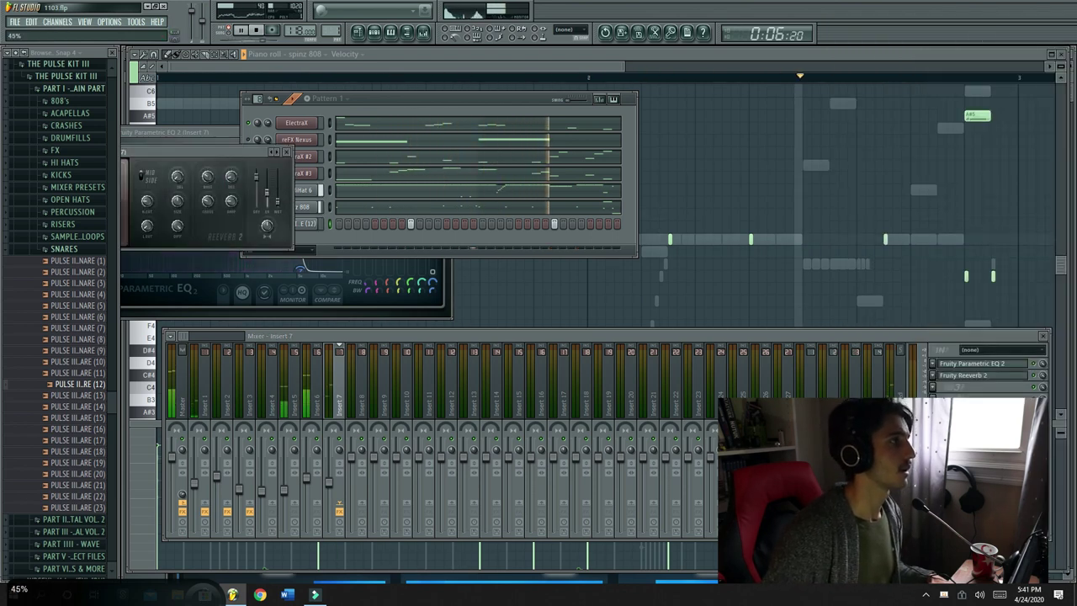
Stop playback and collapse the Snares, Part I and The Pulse Kit III folders in the sample browser
{"action": "left_click", "coordinate": [77, 250]}
{"action": "key", "text": "space"}
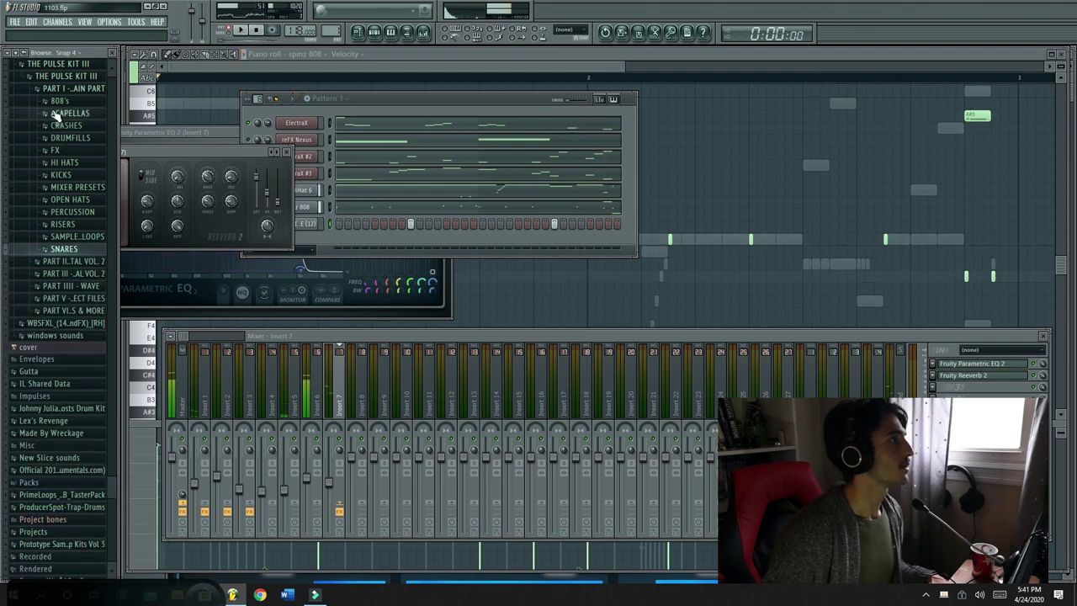
{"action": "left_click", "coordinate": [61, 90]}
{"action": "left_click", "coordinate": [58, 94]}
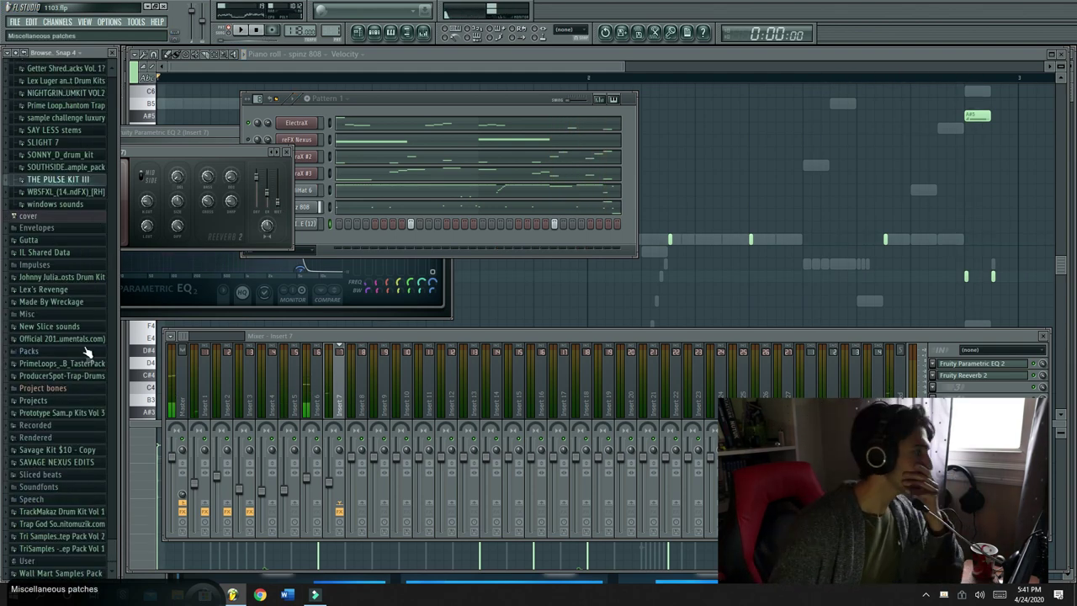
Add sample 80 from the Wall Mart Samples Pack as a new channel below the snare, with a hit matching the second snare hit
{"action": "left_click", "coordinate": [74, 573]}
{"action": "scroll", "coordinate": [71, 454], "scroll_direction": "down", "scroll_amount": 4}
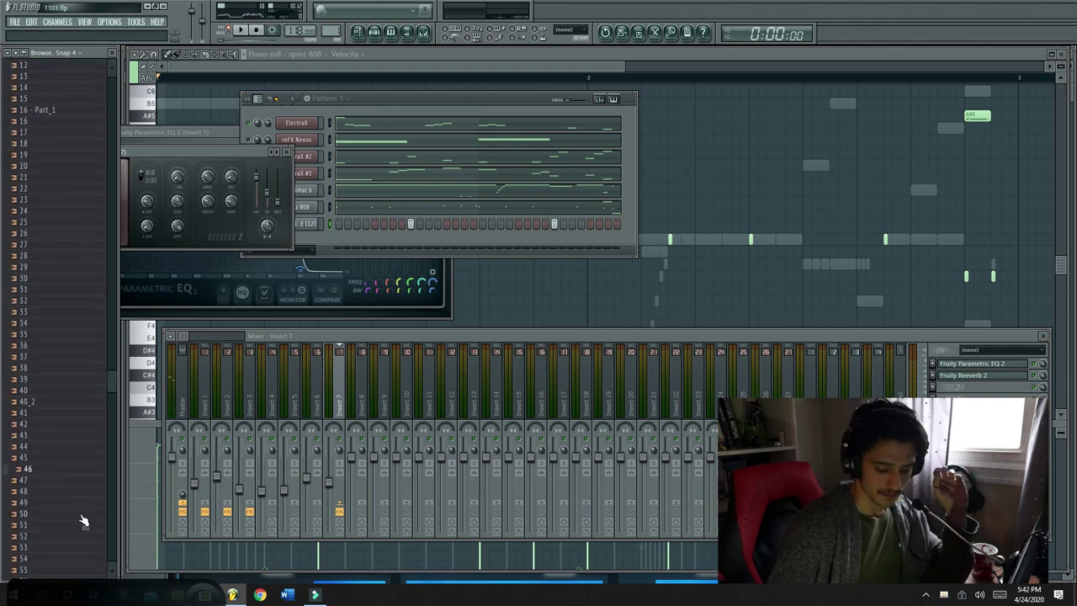
{"action": "scroll", "coordinate": [80, 517], "scroll_direction": "down", "scroll_amount": 2}
{"action": "scroll", "coordinate": [75, 514], "scroll_direction": "down", "scroll_amount": 4}
{"action": "scroll", "coordinate": [75, 514], "scroll_direction": "down", "scroll_amount": 3}
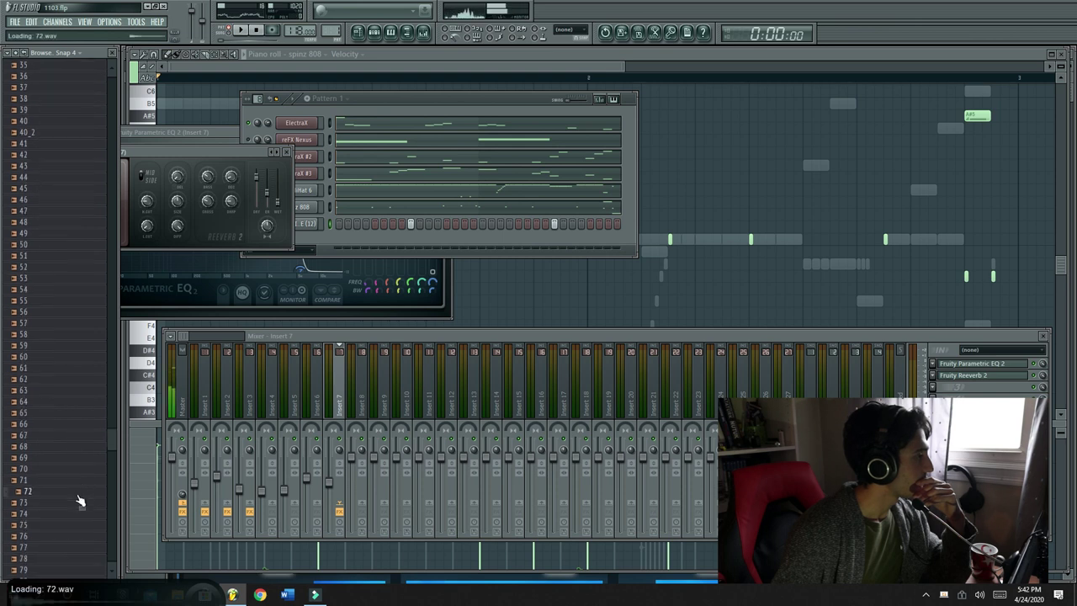
{"action": "scroll", "coordinate": [80, 539], "scroll_direction": "down", "scroll_amount": 2}
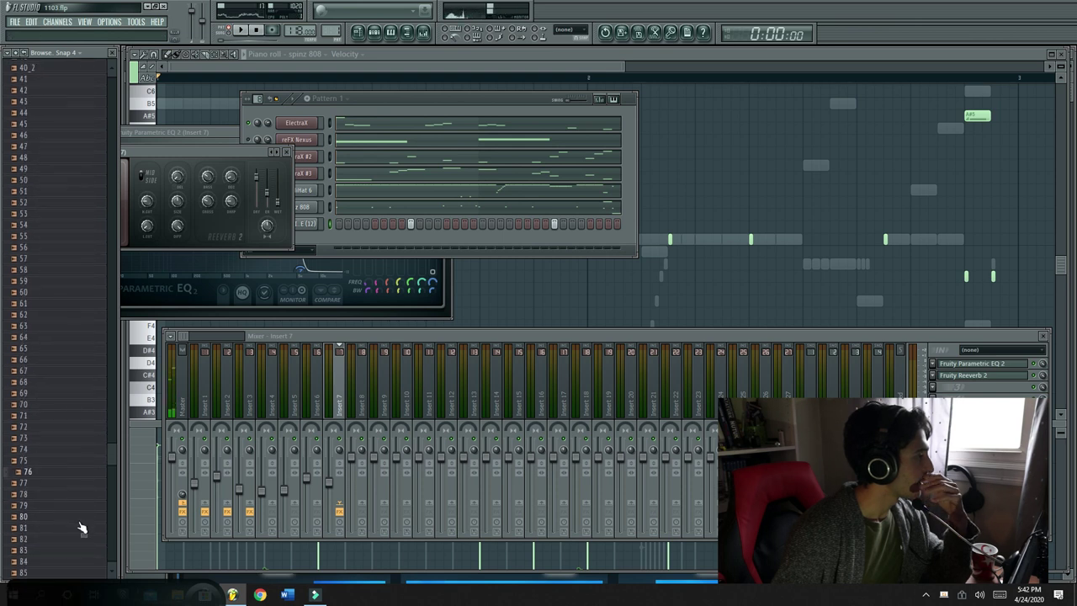
{"action": "scroll", "coordinate": [74, 498], "scroll_direction": "down", "scroll_amount": 1}
{"action": "left_click_drag", "start_coordinate": [74, 491], "coordinate": [306, 240]}
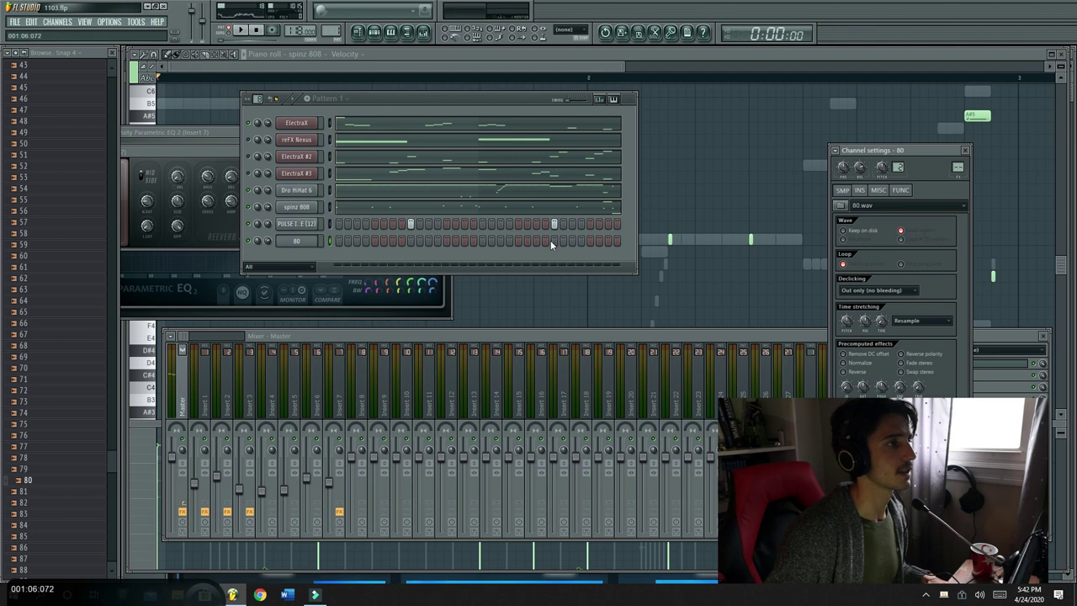
Check the snare channel's mixer track and route the sample 80 channel to mixer Insert 8
{"action": "left_click", "coordinate": [312, 226]}
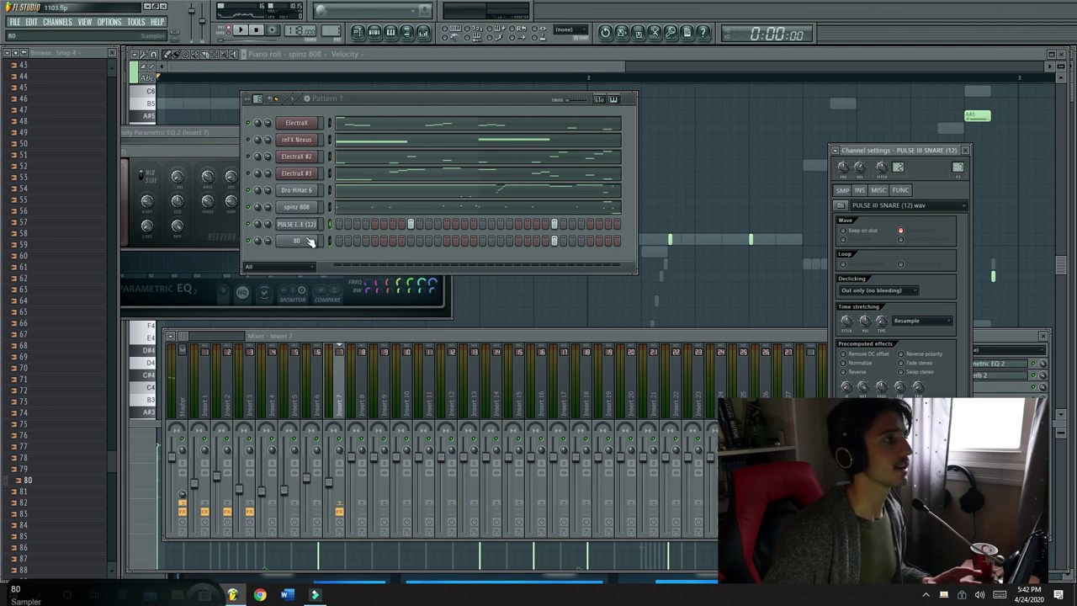
{"action": "left_click", "coordinate": [310, 242]}
{"action": "left_click_drag", "start_coordinate": [957, 168], "coordinate": [958, 151]}
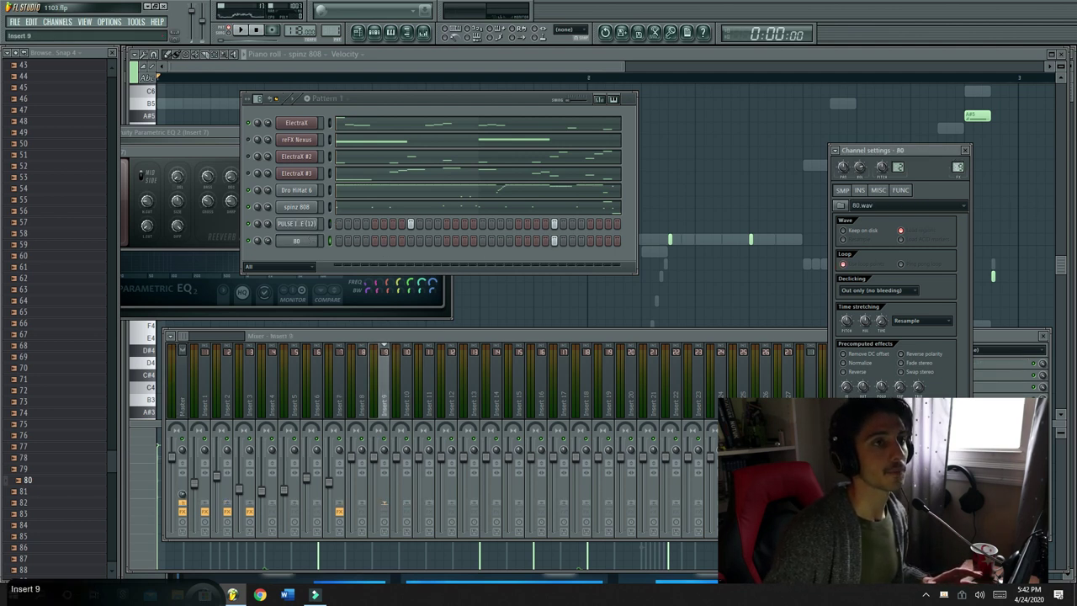
{"action": "left_click", "coordinate": [321, 227]}
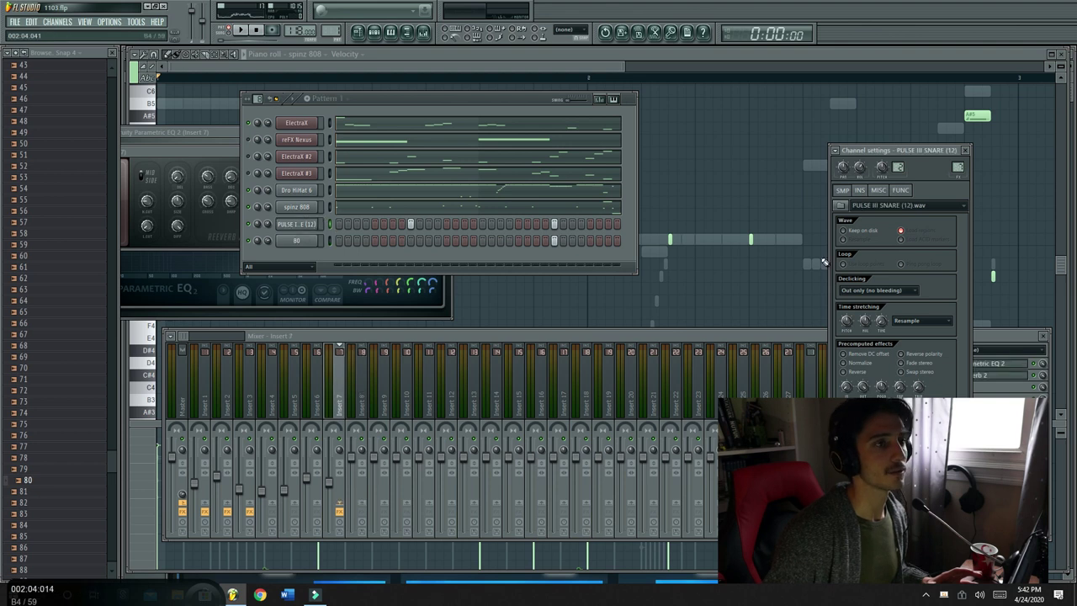
{"action": "left_click", "coordinate": [303, 243]}
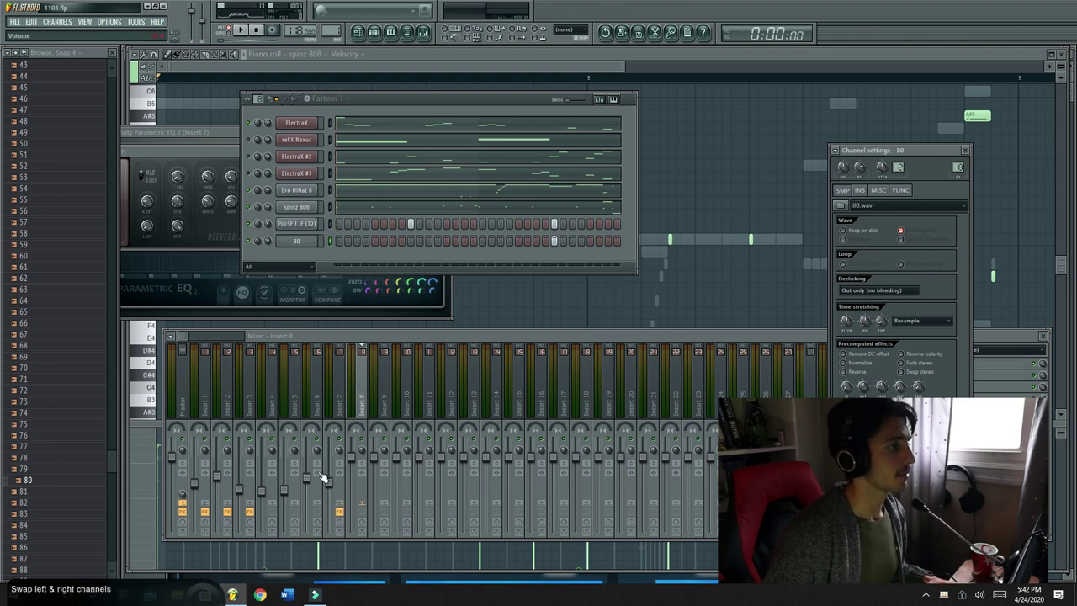
Add Fruity Reeverb 2 to Insert 8 and, while playing the pattern, lower that track's volume to about -6.1 dB
{"action": "left_click_drag", "start_coordinate": [351, 457], "coordinate": [351, 473]}
{"action": "left_click", "coordinate": [933, 364]}
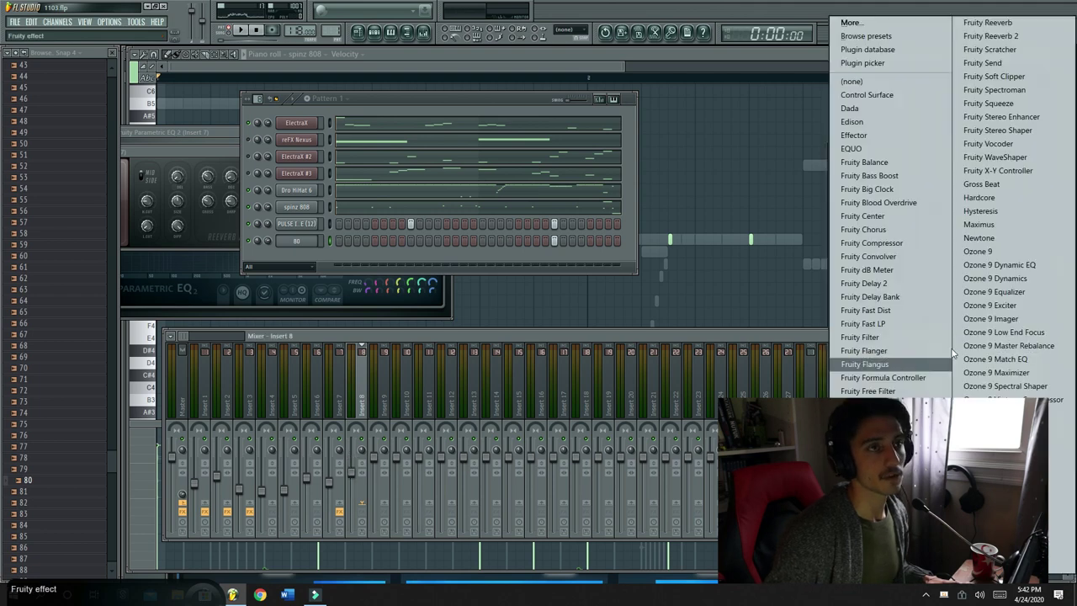
{"action": "left_click", "coordinate": [990, 36]}
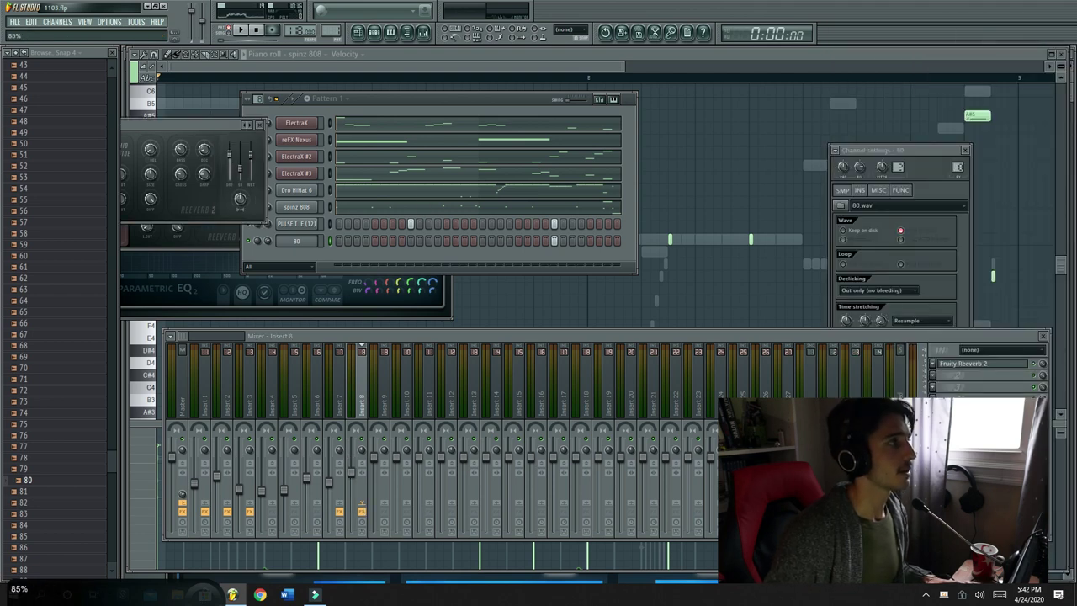
{"action": "key", "text": "space"}
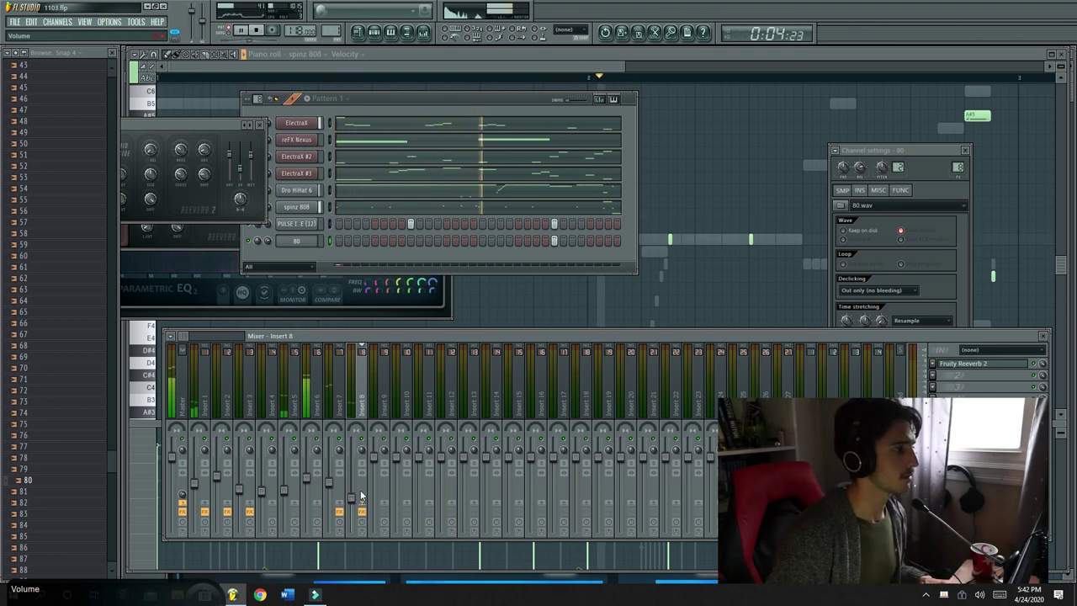
{"action": "mouse_move", "coordinate": [353, 505]}
{"action": "left_mouse_down"}
{"action": "mouse_move", "coordinate": [354, 477]}
{"action": "mouse_move", "coordinate": [354, 487]}
{"action": "left_mouse_up"}
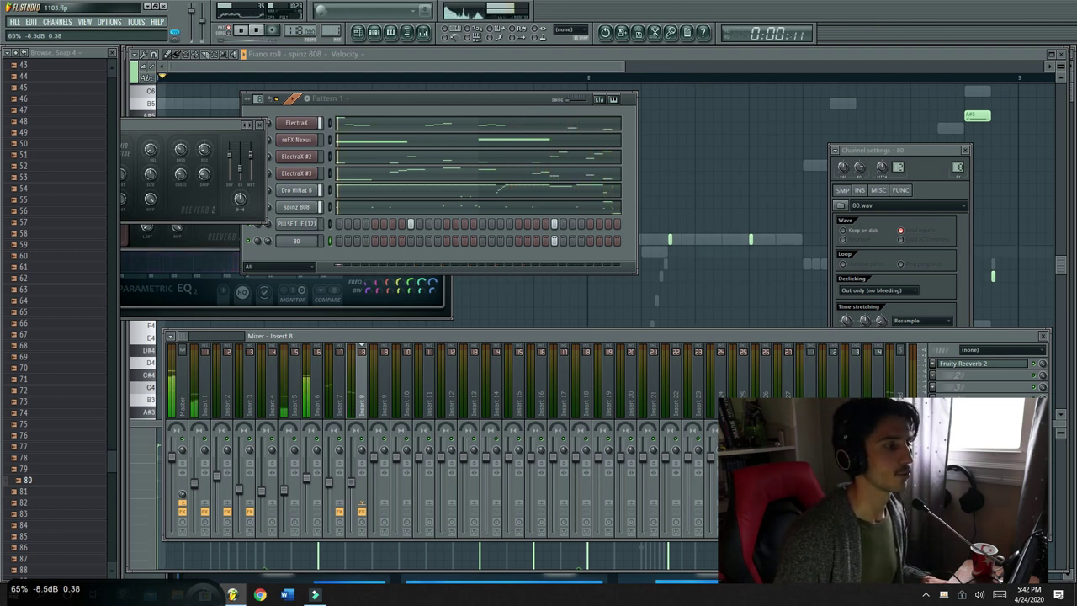
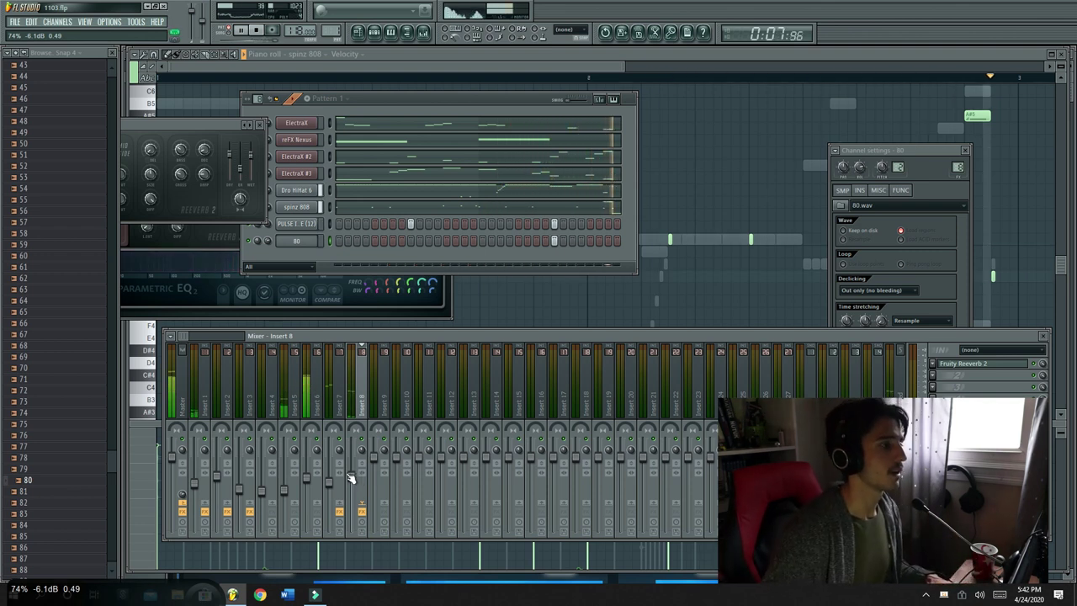
Add the Fruity Flangus effect to mixer Insert 5 and move its window over the channel rack
{"action": "left_click", "coordinate": [295, 438]}
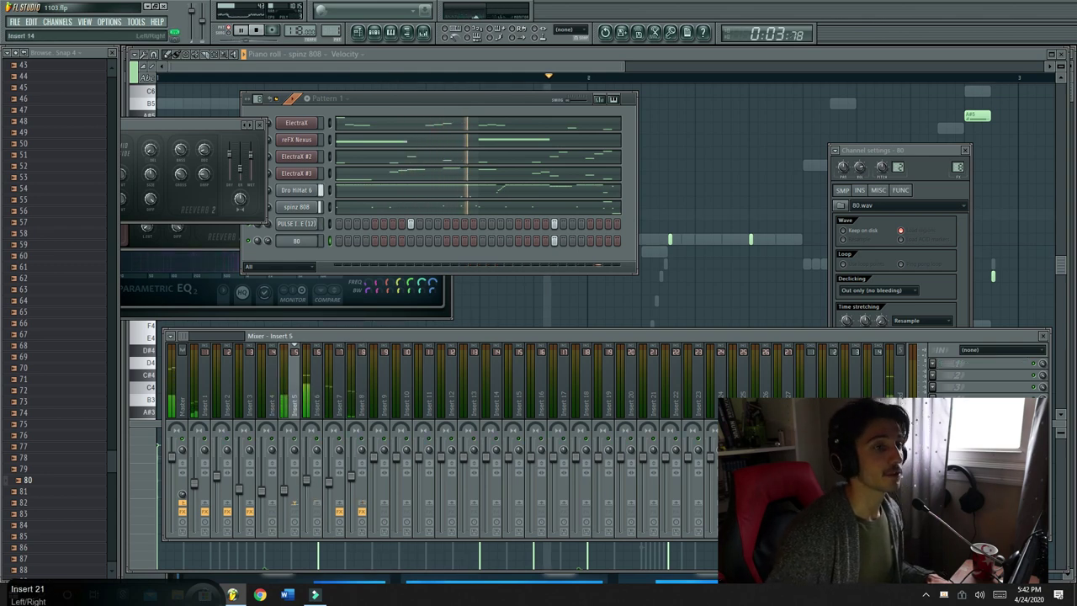
{"action": "left_click", "coordinate": [932, 363]}
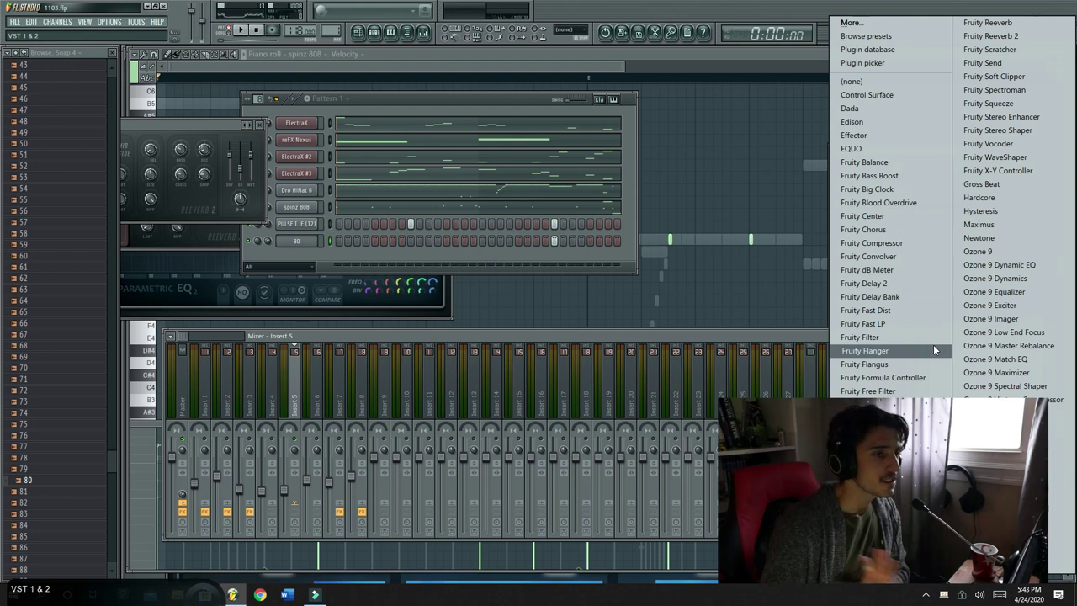
{"action": "left_click", "coordinate": [911, 363]}
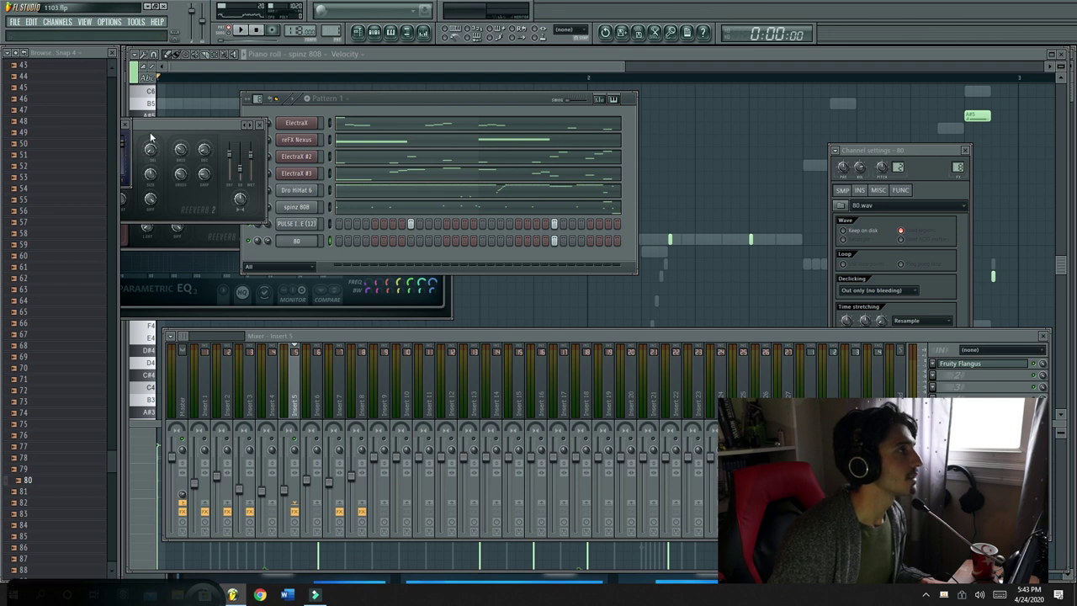
{"action": "left_click_drag", "start_coordinate": [111, 118], "coordinate": [373, 142]}
{"action": "left_click_drag", "start_coordinate": [85, 123], "coordinate": [121, 123]}
Play the pattern and cycle backwards through the Fruity Flangus presets, including Thick, Stereoized, Modulation, Flanger, Default and Vibrate
{"action": "key", "text": "space"}
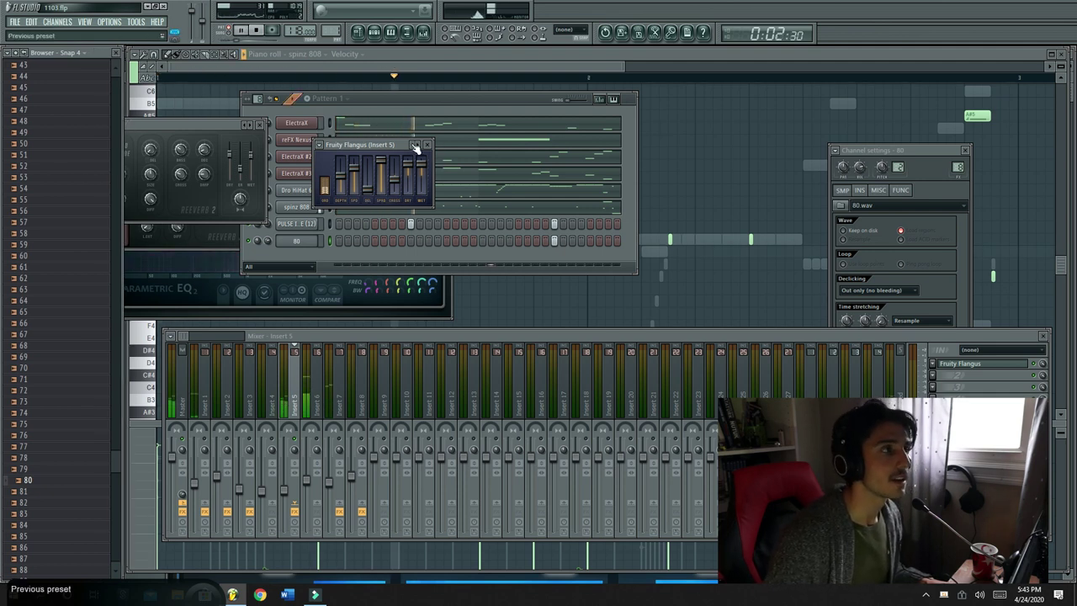
{"action": "left_click", "coordinate": [415, 147]}
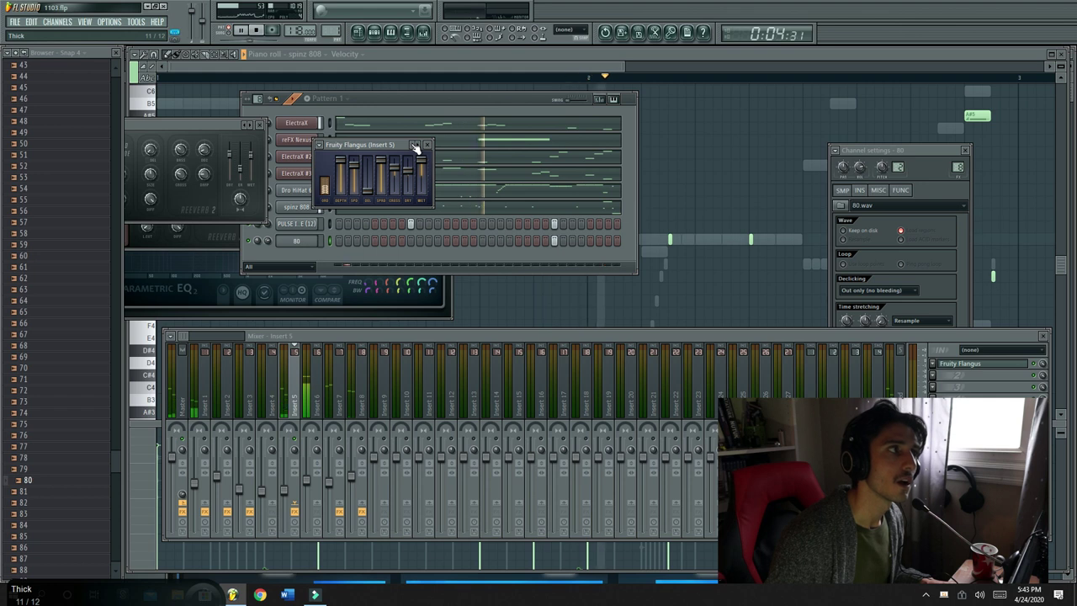
{"action": "left_click", "coordinate": [415, 146]}
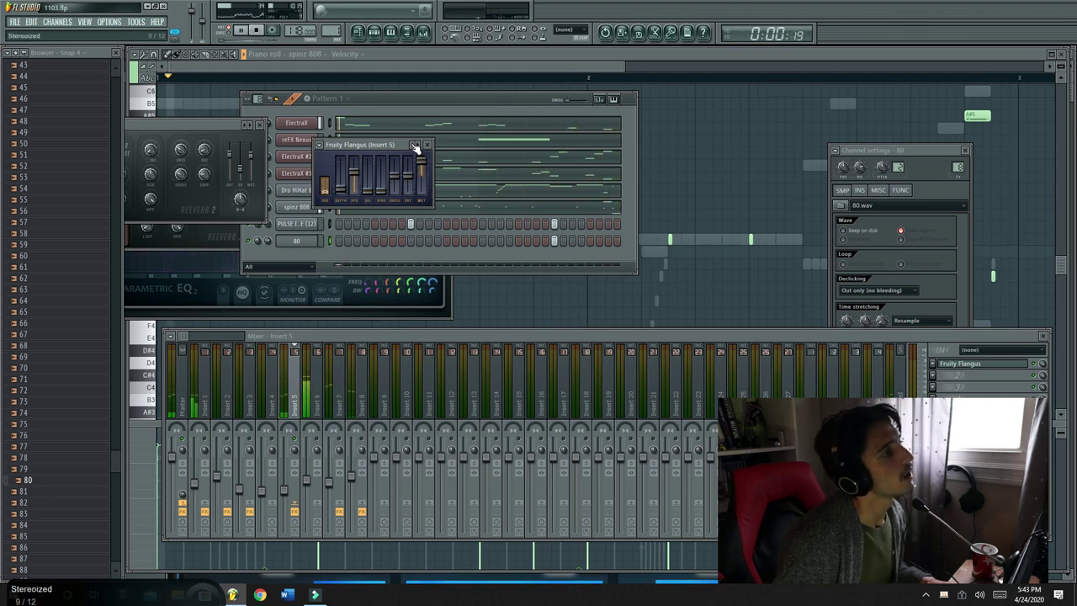
{"action": "left_click", "coordinate": [415, 146]}
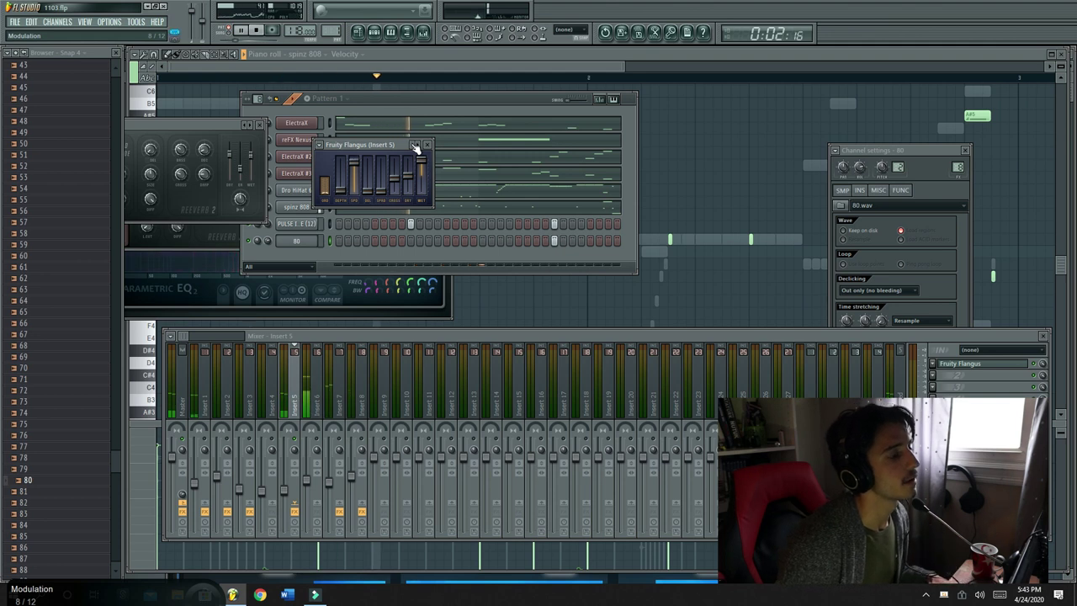
{"action": "left_click", "coordinate": [415, 147]}
{"action": "left_click", "coordinate": [415, 146]}
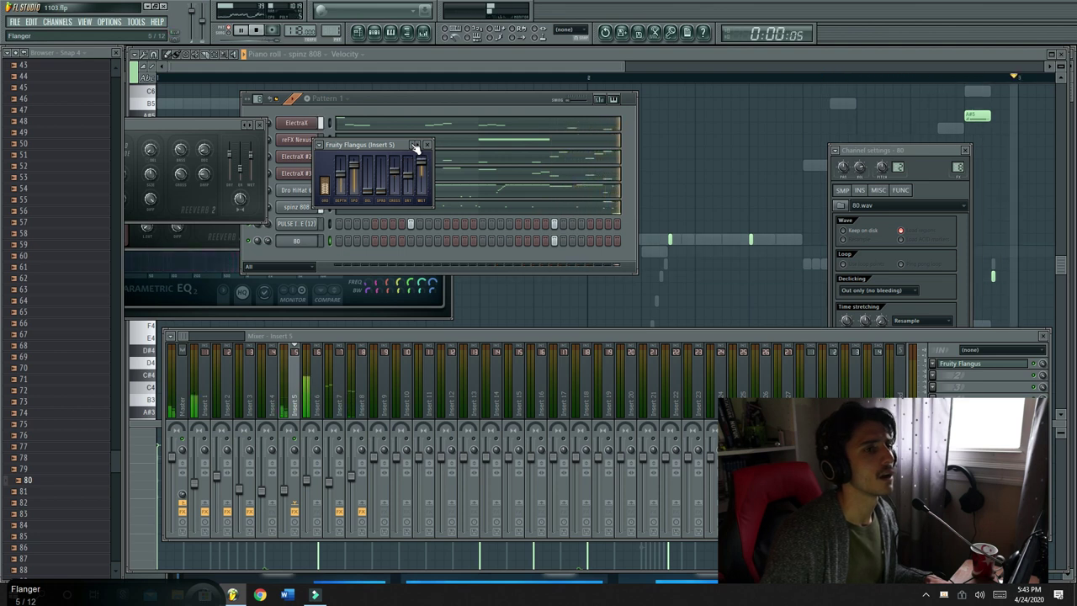
{"action": "left_click", "coordinate": [413, 146]}
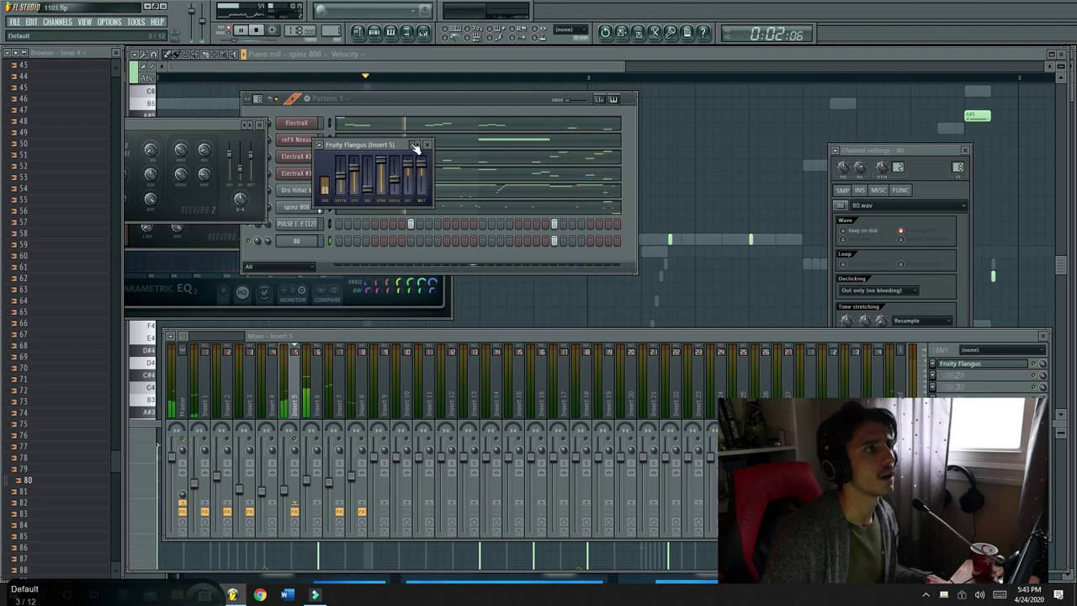
{"action": "left_click", "coordinate": [414, 146]}
{"action": "left_click", "coordinate": [415, 147]}
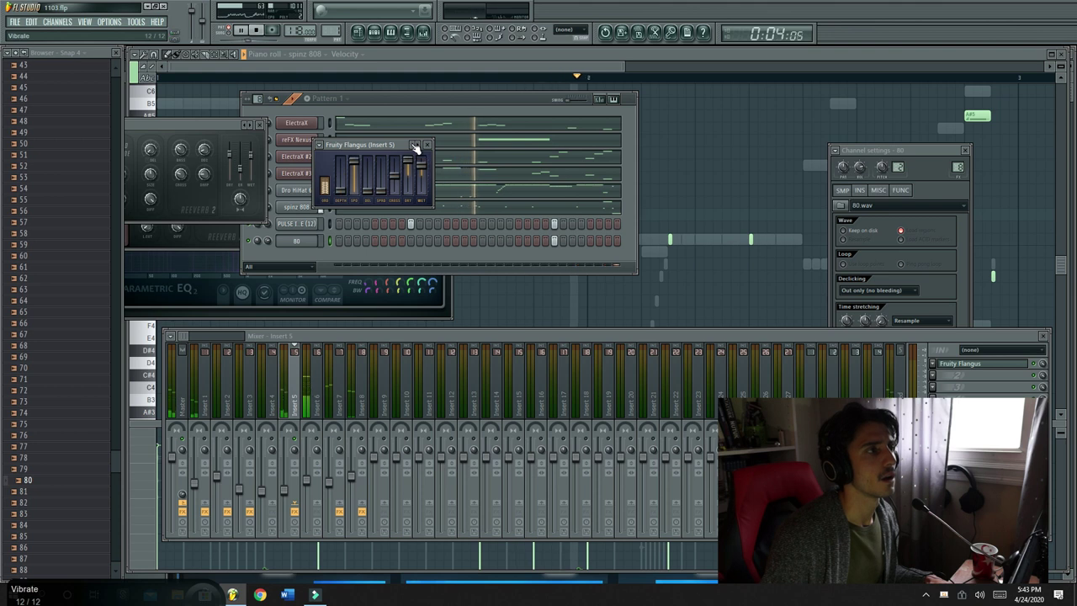
{"action": "left_click", "coordinate": [415, 147]}
{"action": "left_click", "coordinate": [415, 147]}
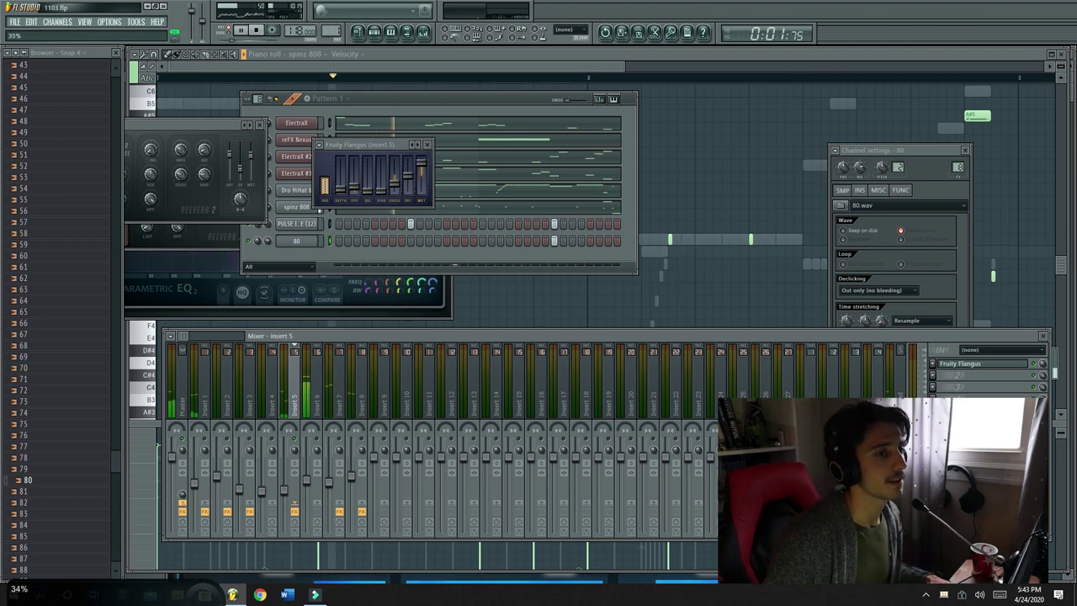
Add Fruity Flanger to Insert 5's second effect slot, change its preset and adjust its mix level
{"action": "left_click", "coordinate": [940, 381]}
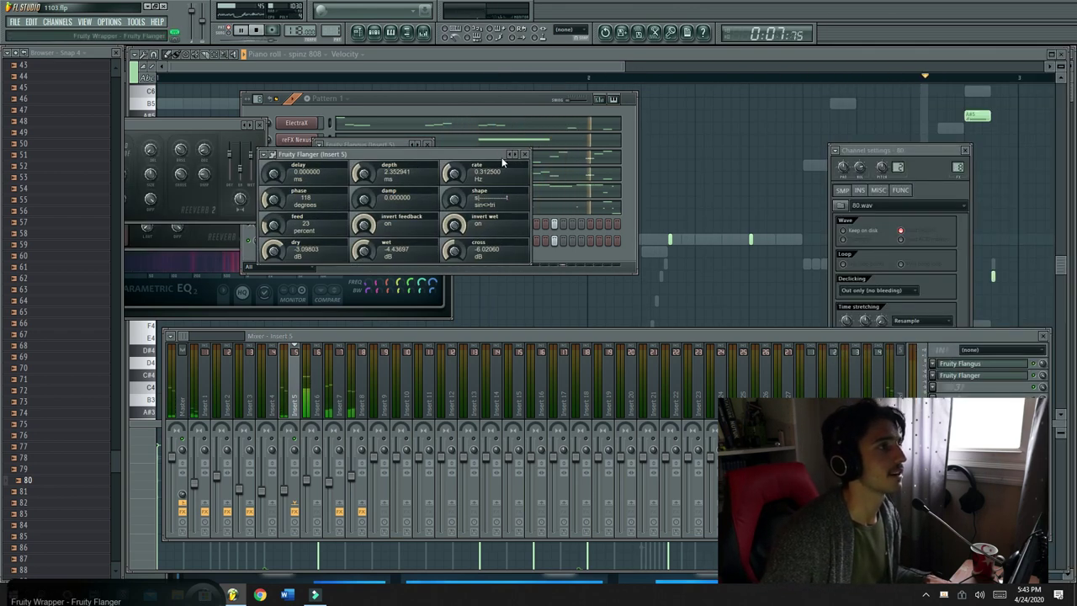
{"action": "left_click", "coordinate": [512, 159]}
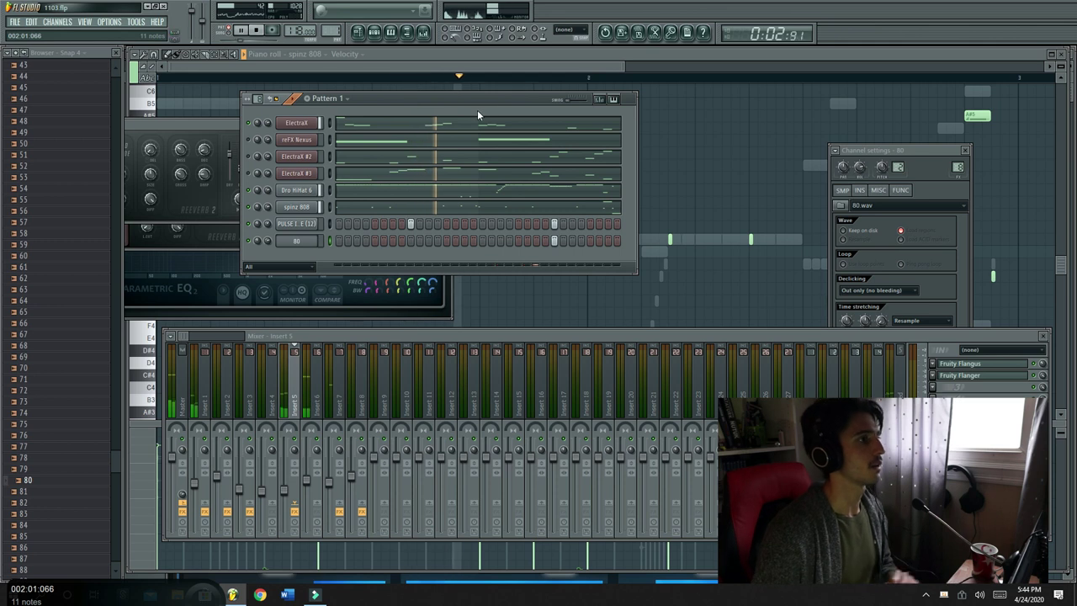
{"action": "left_click_drag", "start_coordinate": [1042, 378], "coordinate": [1041, 381]}
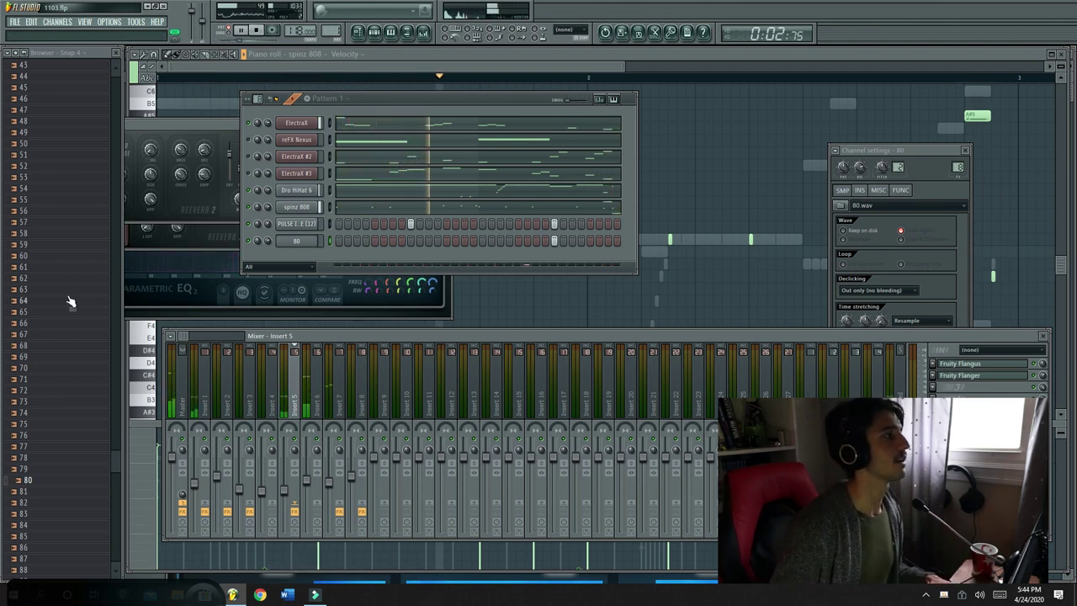
Stop playback and audition numbered samples in the Wall Mart Samples Pack, including 53, 70, 98, 105, 121 and 124
{"action": "scroll", "coordinate": [69, 300], "scroll_direction": "up", "scroll_amount": 15}
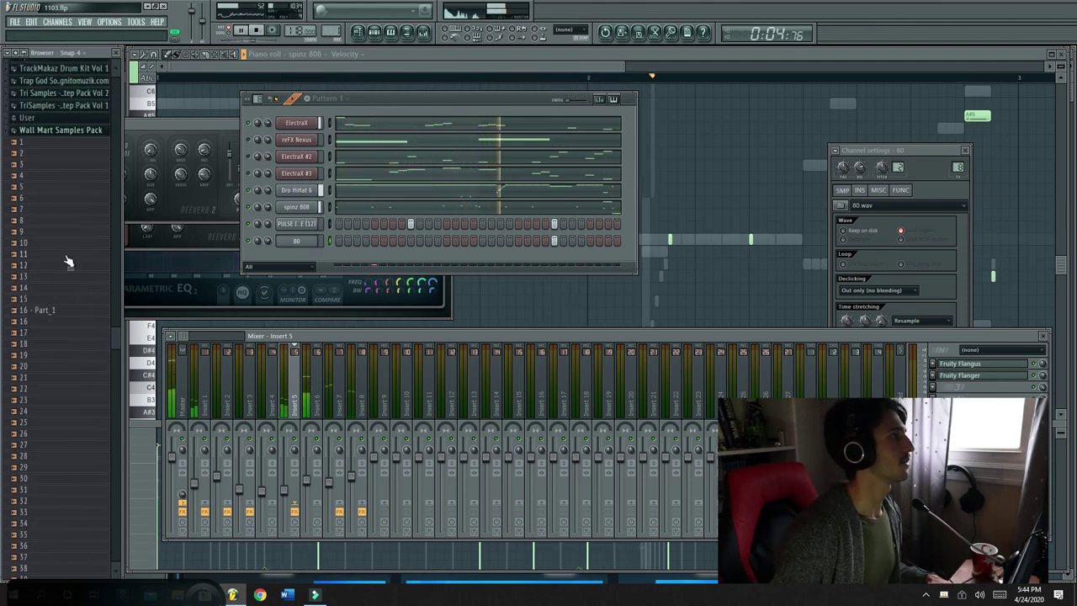
{"action": "scroll", "coordinate": [64, 223], "scroll_direction": "up", "scroll_amount": 13}
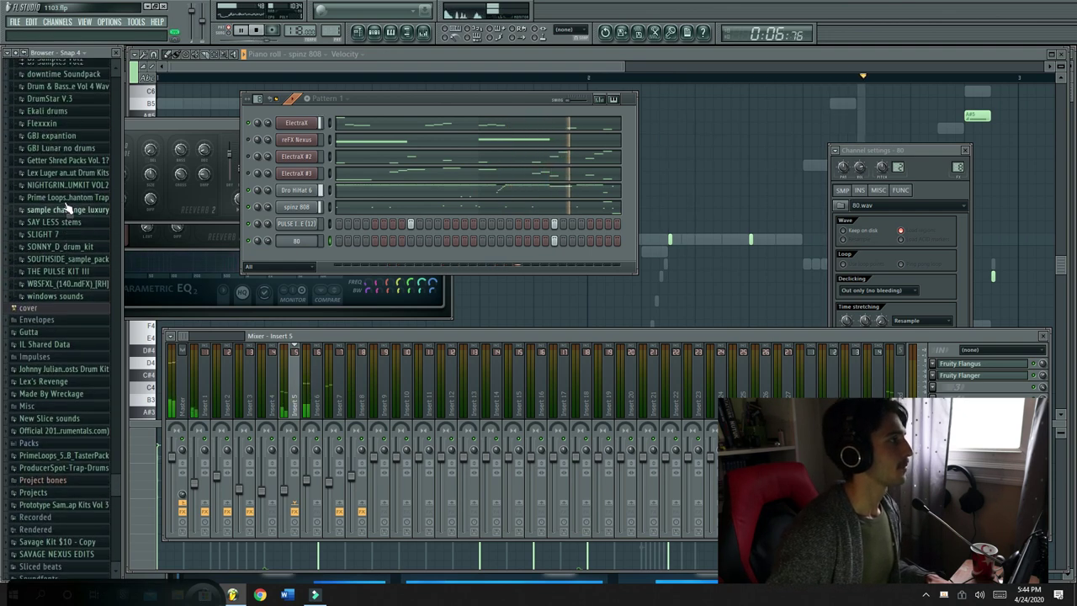
{"action": "key", "text": "space"}
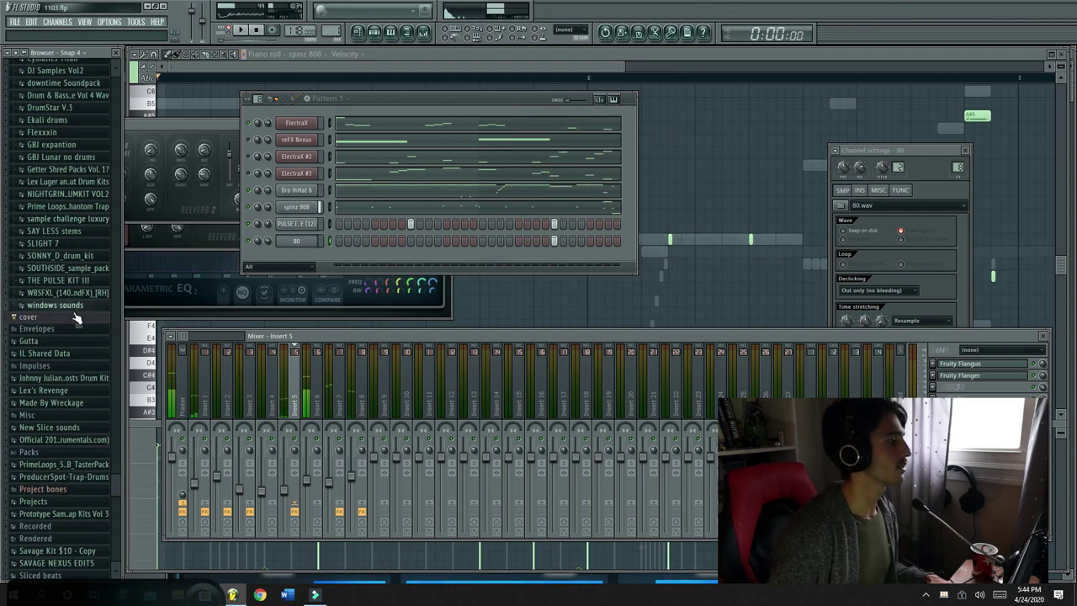
{"action": "scroll", "coordinate": [76, 354], "scroll_direction": "down", "scroll_amount": 3}
{"action": "left_click", "coordinate": [74, 575]}
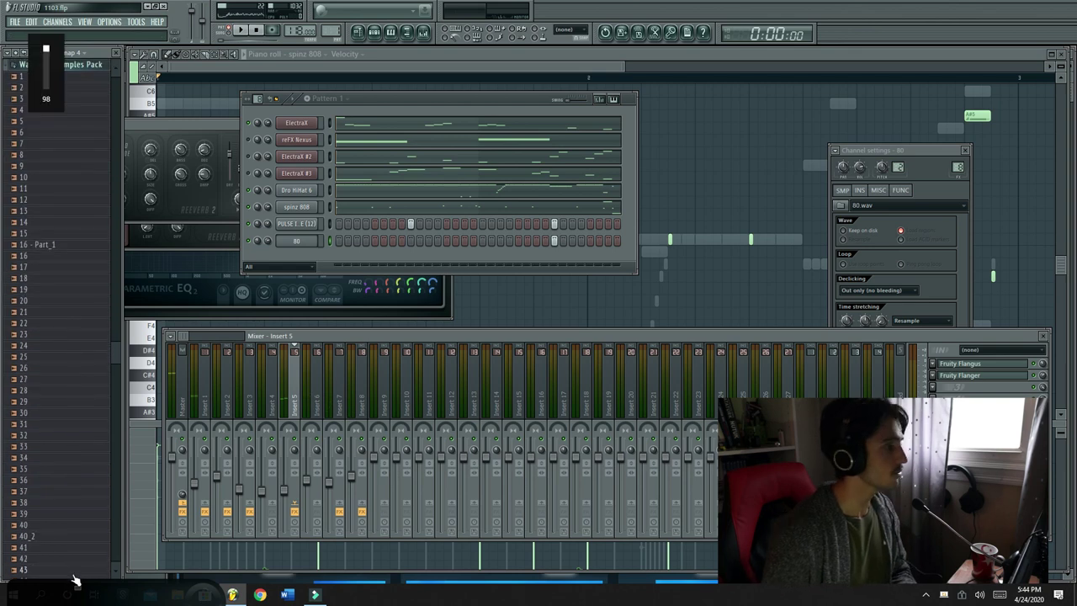
{"action": "scroll", "coordinate": [68, 425], "scroll_direction": "down", "scroll_amount": 1}
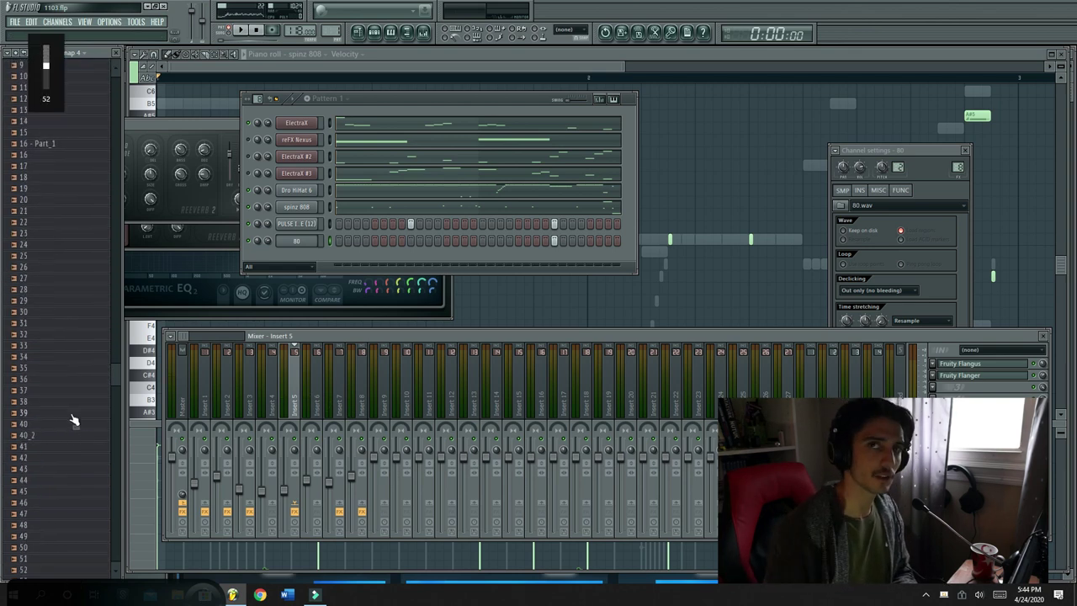
{"action": "scroll", "coordinate": [51, 425], "scroll_direction": "down", "scroll_amount": 2}
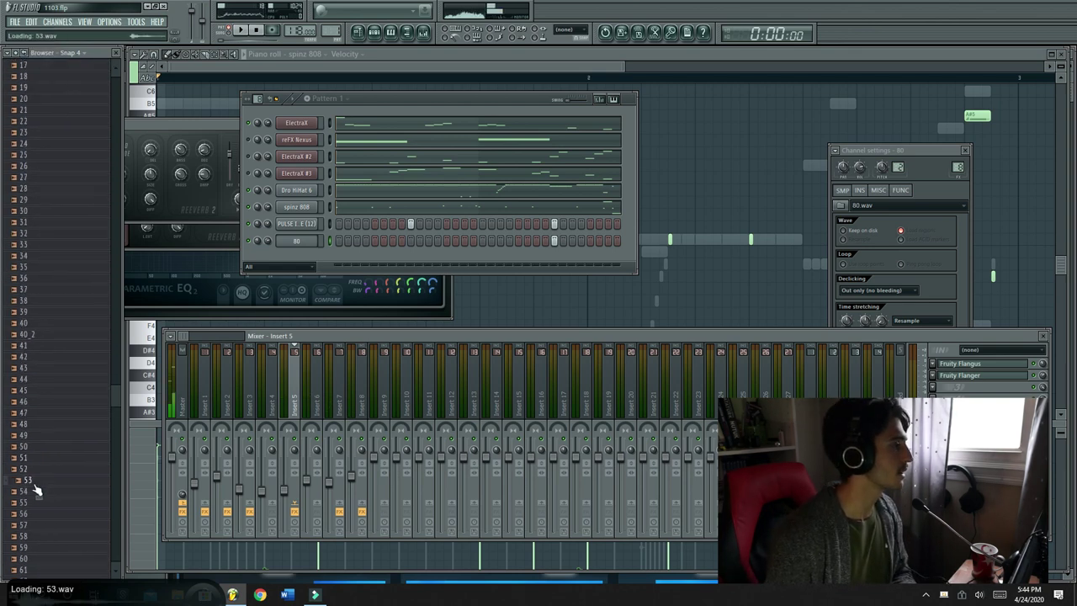
{"action": "scroll", "coordinate": [38, 509], "scroll_direction": "down", "scroll_amount": 3}
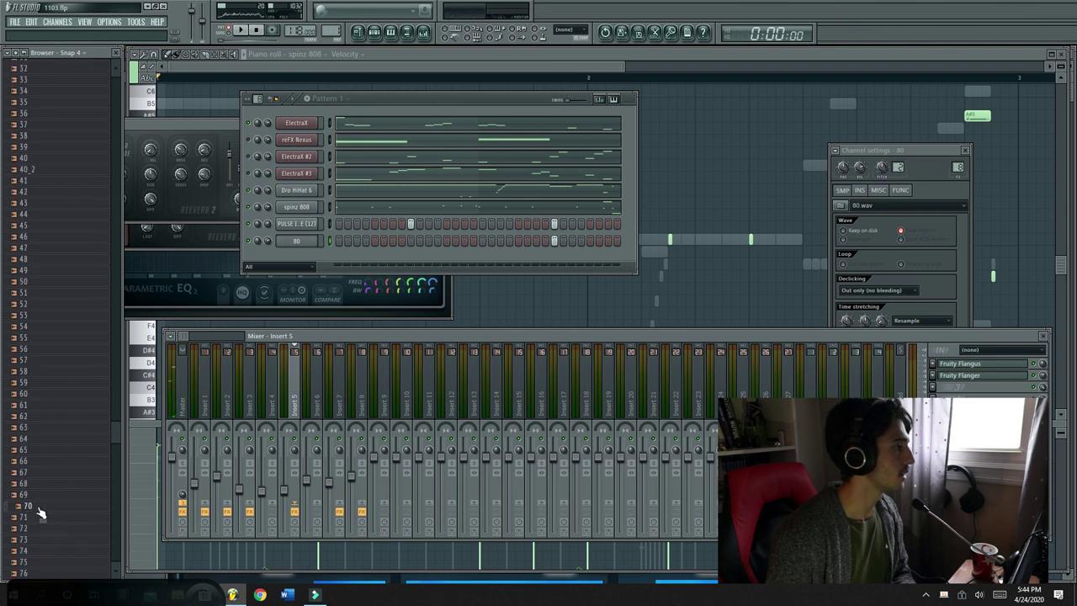
{"action": "scroll", "coordinate": [40, 523], "scroll_direction": "down", "scroll_amount": 5}
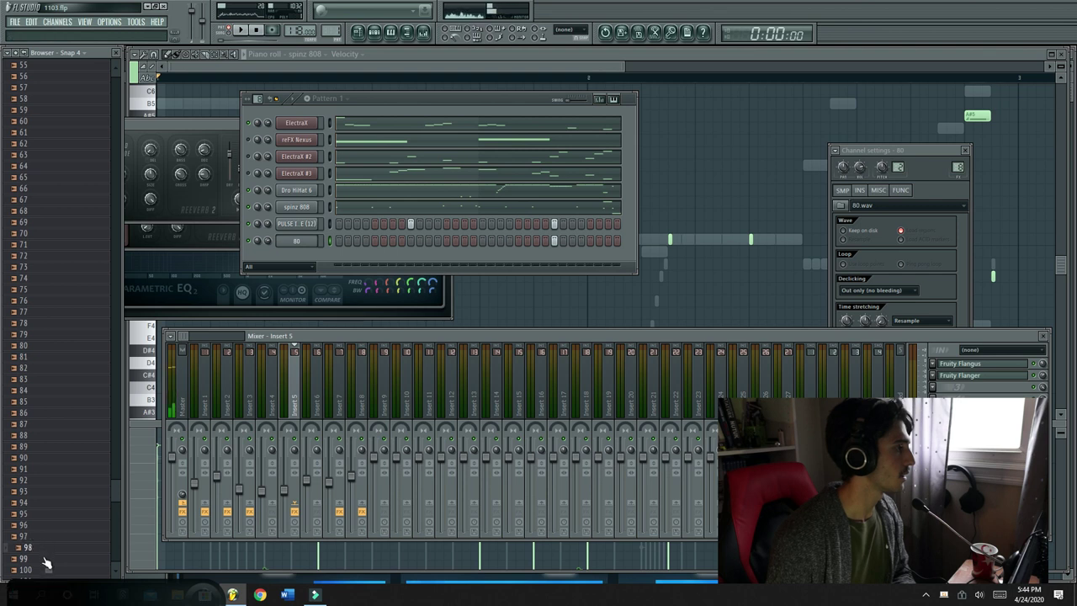
{"action": "scroll", "coordinate": [50, 555], "scroll_direction": "down", "scroll_amount": 2}
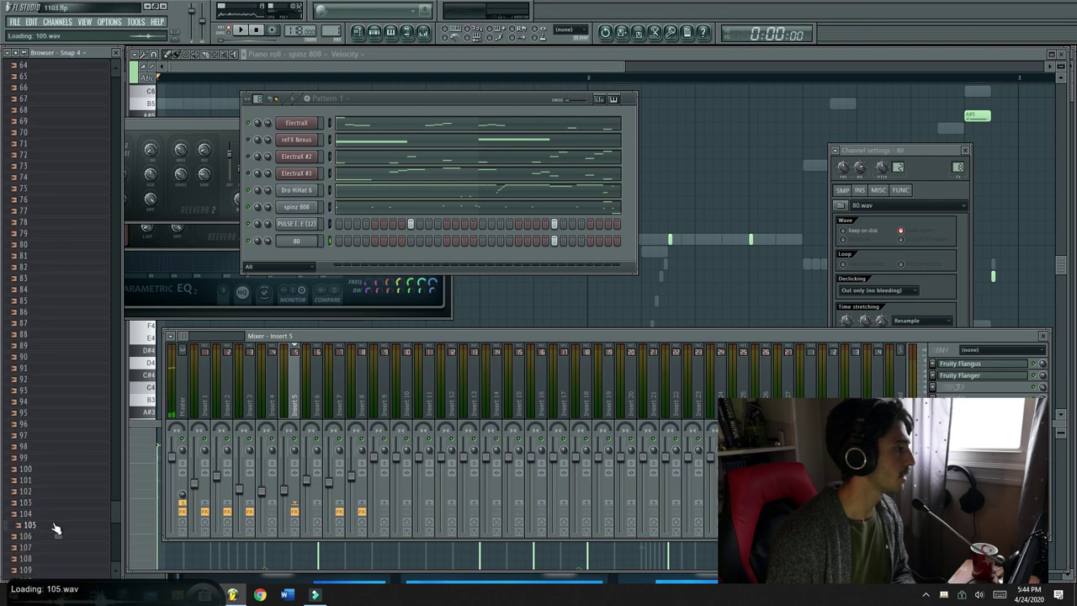
{"action": "scroll", "coordinate": [55, 538], "scroll_direction": "down", "scroll_amount": 3}
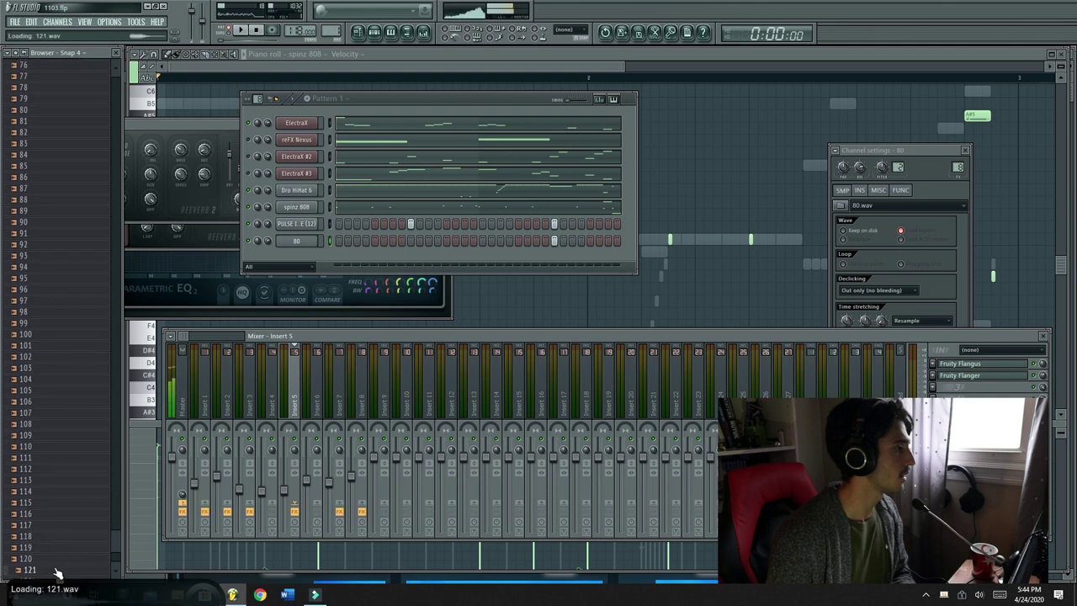
{"action": "scroll", "coordinate": [58, 551], "scroll_direction": "down", "scroll_amount": 1}
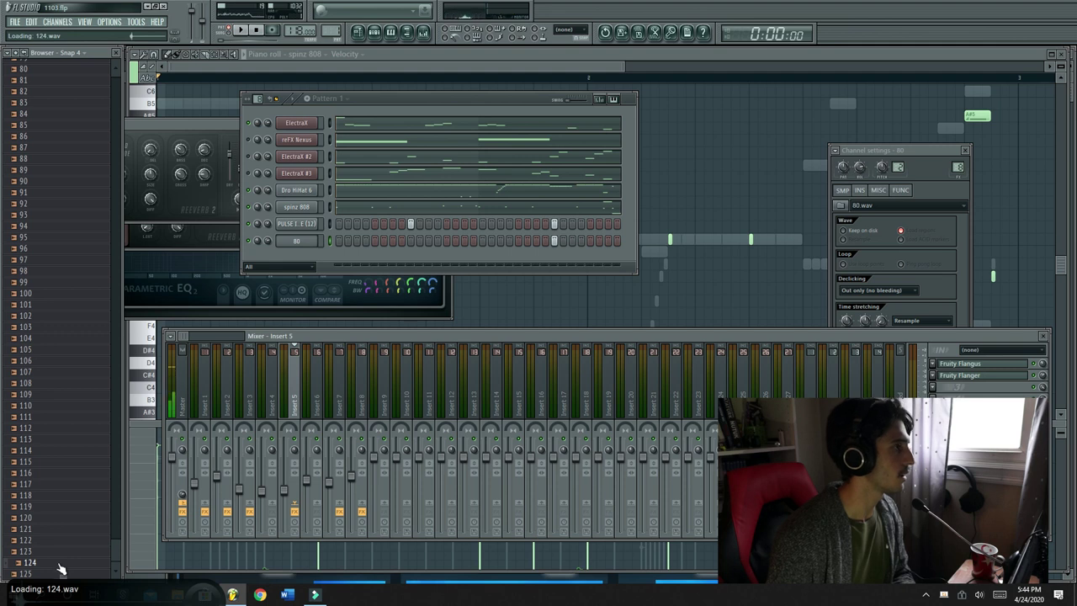
Add sample 124 as a new channel in the channel rack, place its hit on step 9 and play the pattern
{"action": "left_click_drag", "start_coordinate": [60, 570], "coordinate": [294, 315]}
{"action": "left_click_drag", "start_coordinate": [308, 251], "coordinate": [392, 244]}
{"action": "left_click", "coordinate": [402, 258]}
{"action": "left_click", "coordinate": [401, 257]}
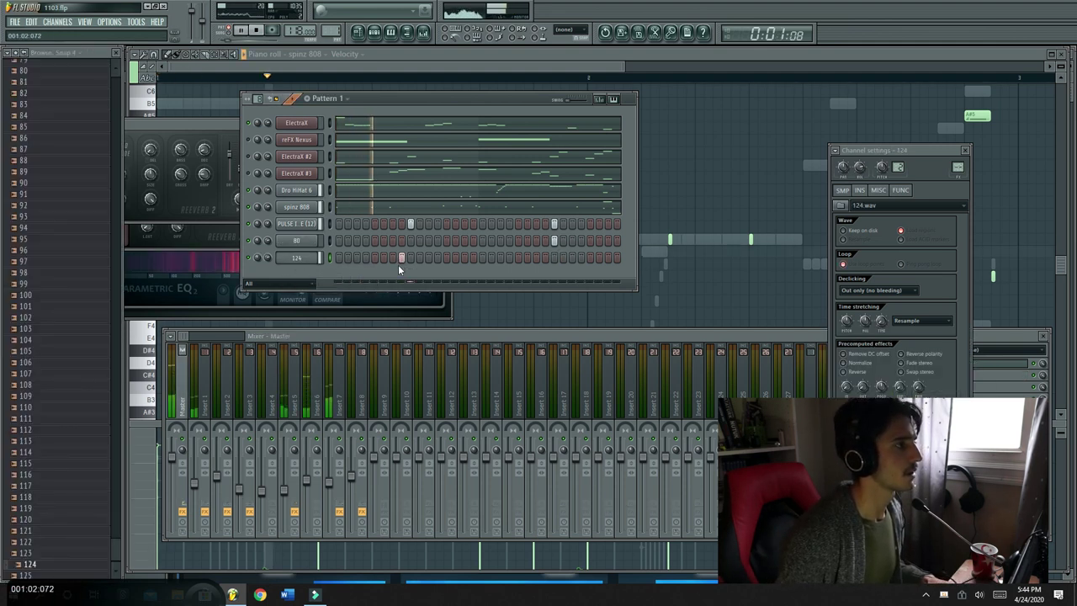
{"action": "key", "text": "space"}
{"action": "left_click", "coordinate": [410, 258]}
{"action": "key", "text": "space"}
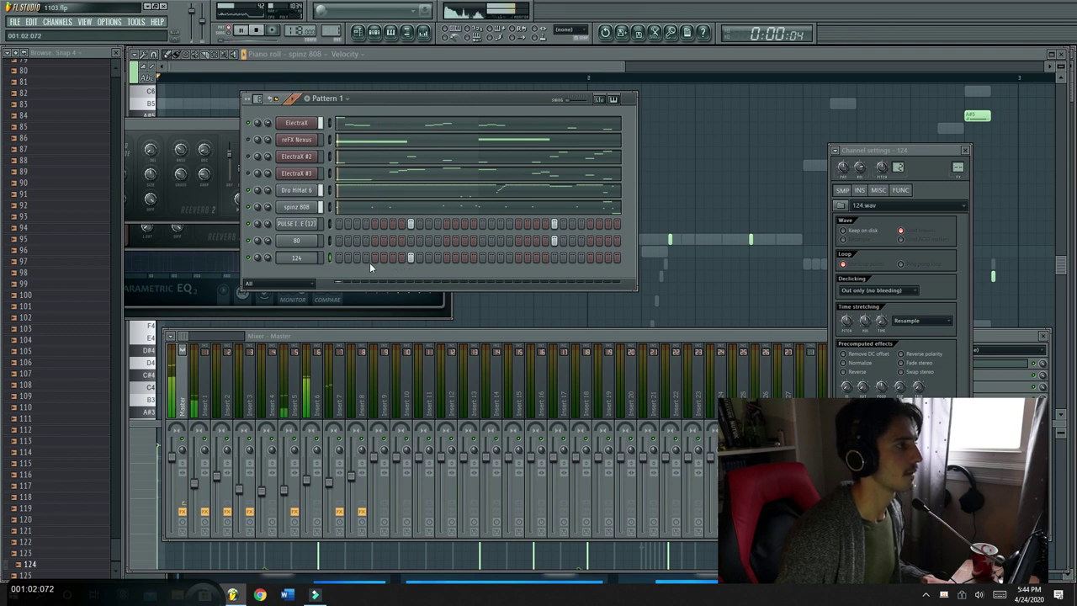
Raise the system playback volume to 64 while the pattern plays
{"action": "key", "text": "XF86AudioRaiseVolume"}
{"action": "key", "text": "XF86AudioRaiseVolume"}
{"action": "key", "text": "XF86AudioRaiseVolume"}
{"action": "key", "text": "XF86AudioRaiseVolume"}
{"action": "key", "text": "XF86AudioRaiseVolume"}
{"action": "key", "text": "XF86AudioRaiseVolume"}
{"action": "key", "text": "XF86AudioRaiseVolume"}
{"action": "key", "text": "XF86AudioRaiseVolume"}
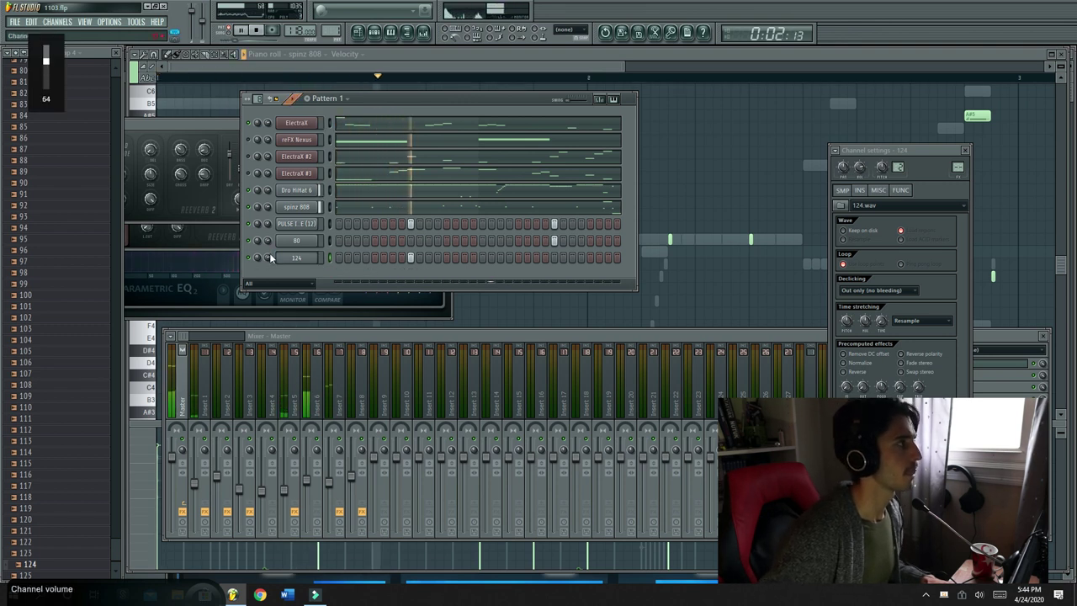
Lower channel 124's volume, move its hit from step 9 to step 5 and replay the pattern
{"action": "left_click_drag", "start_coordinate": [269, 255], "coordinate": [269, 283]}
{"action": "right_click", "coordinate": [410, 258]}
{"action": "key", "text": "space"}
{"action": "left_click", "coordinate": [375, 259]}
{"action": "key", "text": "space"}
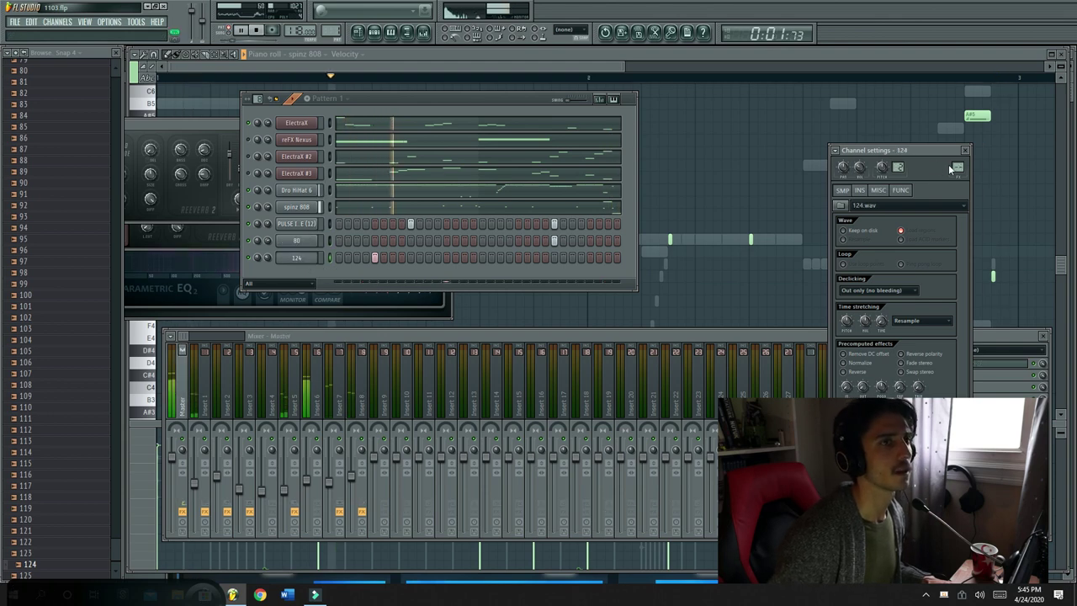
Route channel 124 to mixer track 9 and turn its hit into a very short A#4 note in the piano roll
{"action": "left_click_drag", "start_coordinate": [957, 167], "coordinate": [957, 152]}
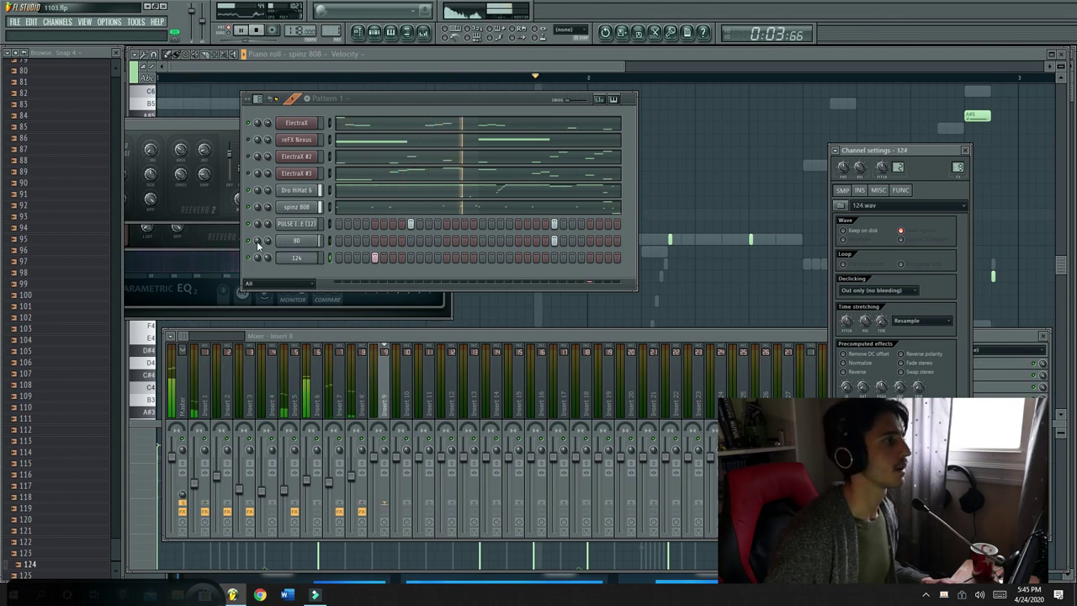
{"action": "right_click", "coordinate": [316, 256]}
{"action": "left_click", "coordinate": [378, 262]}
{"action": "right_click", "coordinate": [787, 251]}
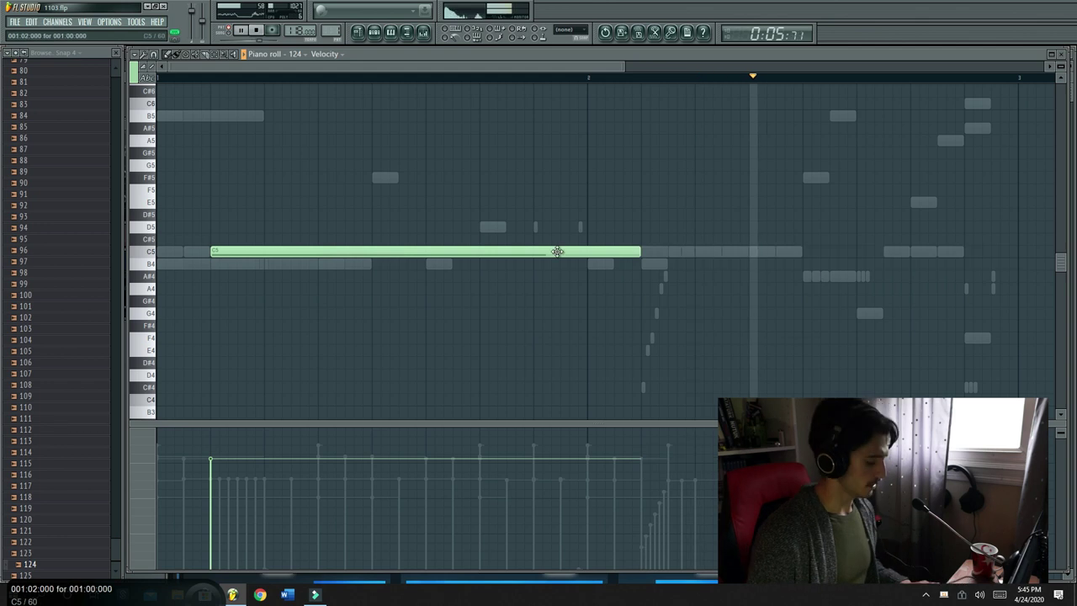
{"action": "left_click_drag", "start_coordinate": [637, 251], "coordinate": [213, 251]}
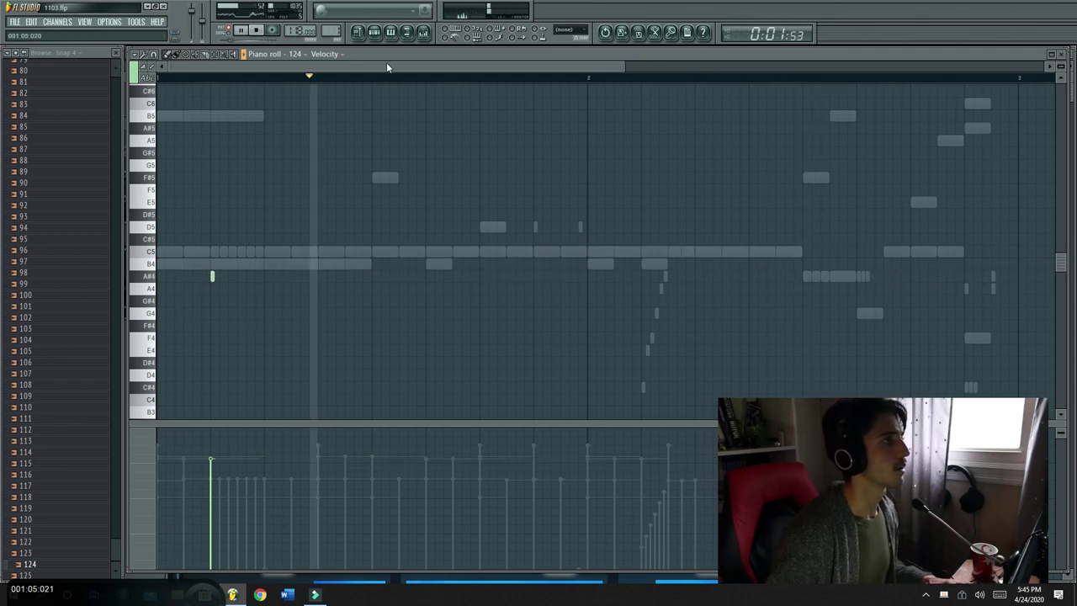
Replace channel 124's sample with sample 51 from the Wall Mart Samples Pack and replay the pattern
{"action": "left_click", "coordinate": [381, 35]}
{"action": "scroll", "coordinate": [80, 253], "scroll_direction": "up", "scroll_amount": 4}
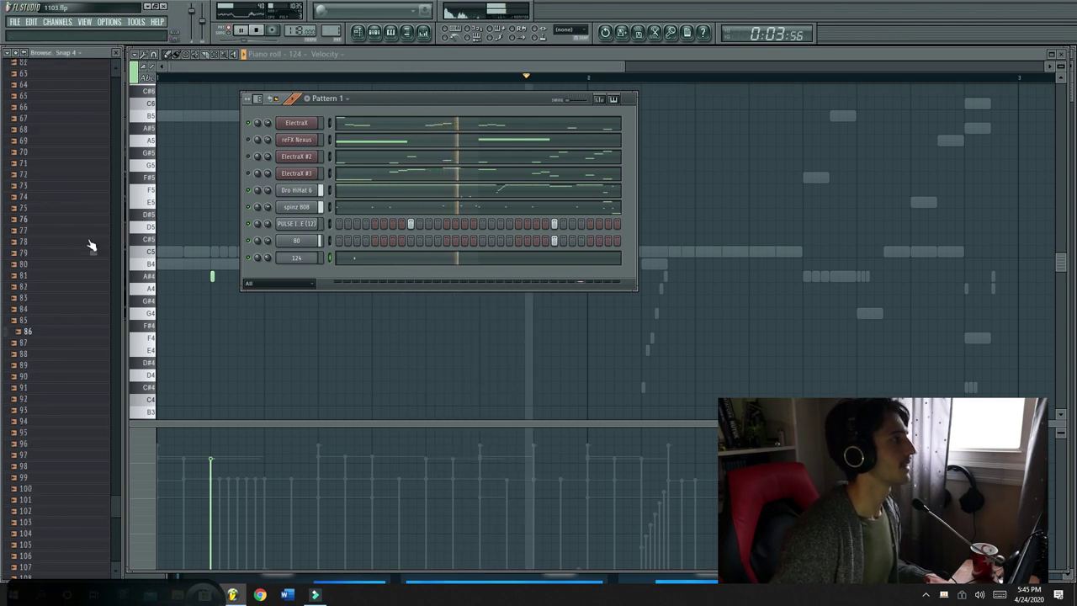
{"action": "scroll", "coordinate": [76, 266], "scroll_direction": "up", "scroll_amount": 4}
{"action": "middle_click", "coordinate": [76, 264]}
{"action": "scroll", "coordinate": [78, 240], "scroll_direction": "up", "scroll_amount": 8}
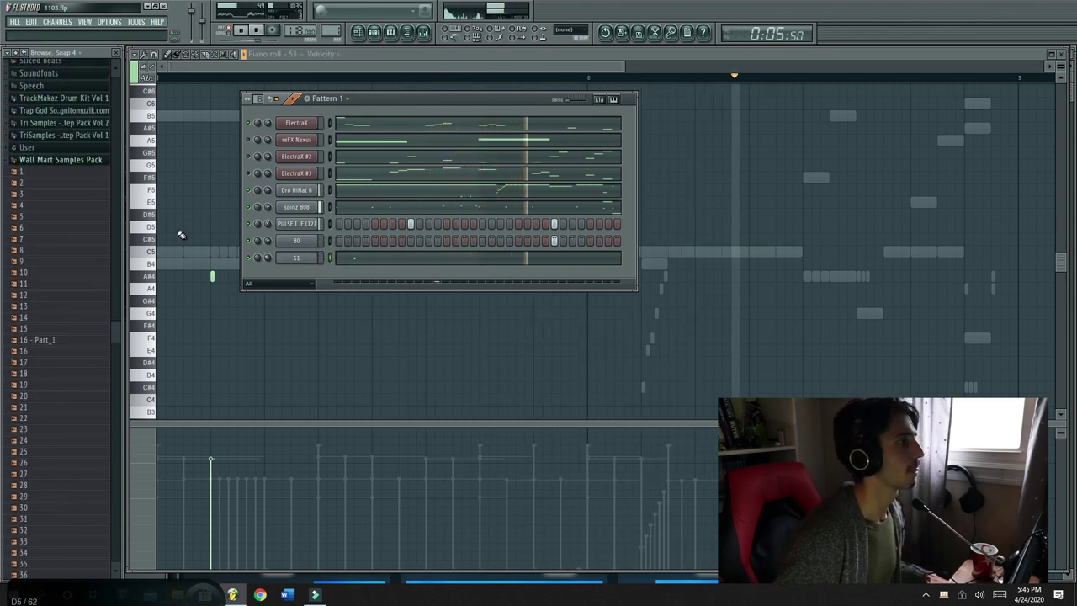
{"action": "key", "text": "space"}
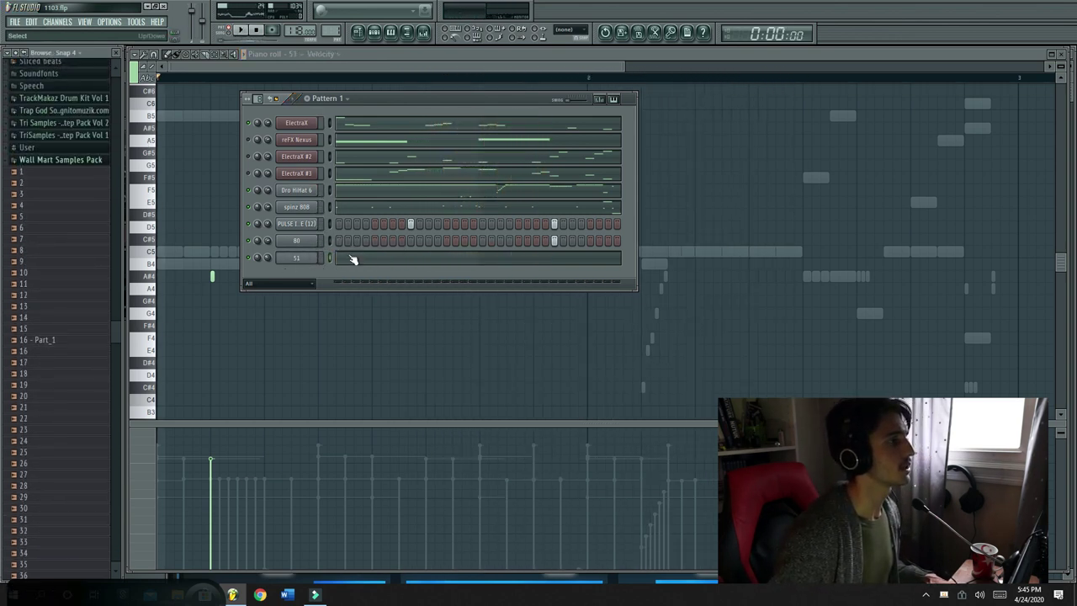
{"action": "key", "text": "space"}
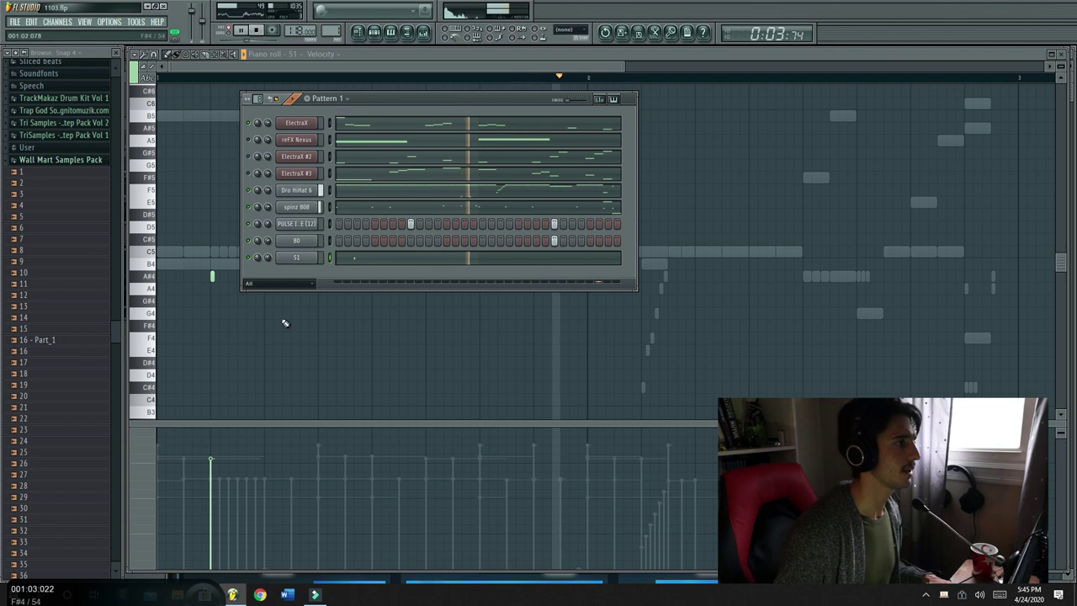
Try a second short note at B4 in bar 2 of channel 51's piano roll and replay the pattern
{"action": "left_click", "coordinate": [377, 259]}
{"action": "left_click", "coordinate": [376, 260]}
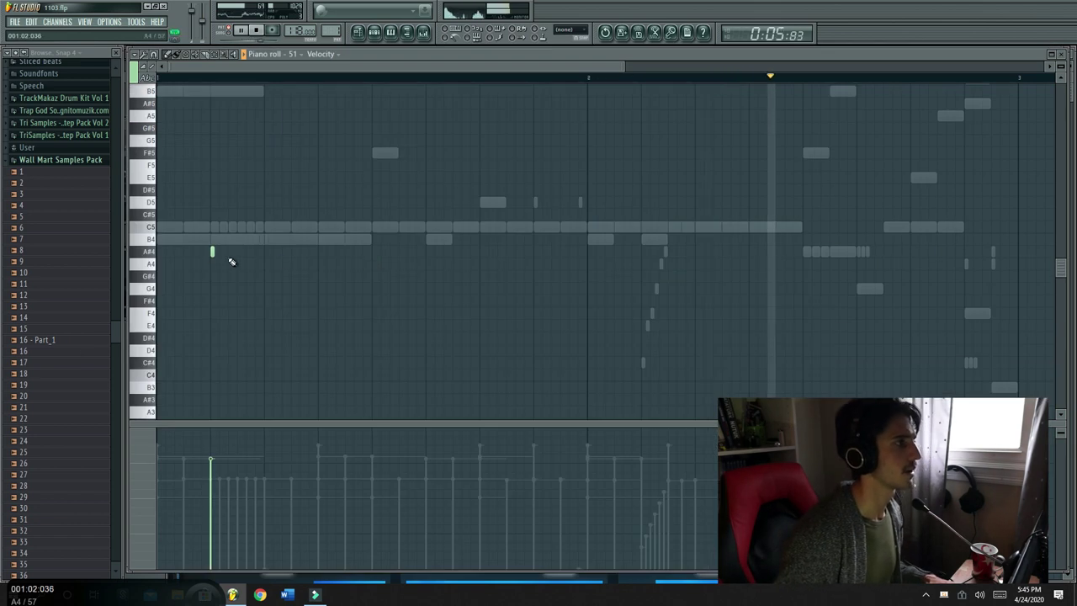
{"action": "left_click", "coordinate": [644, 240]}
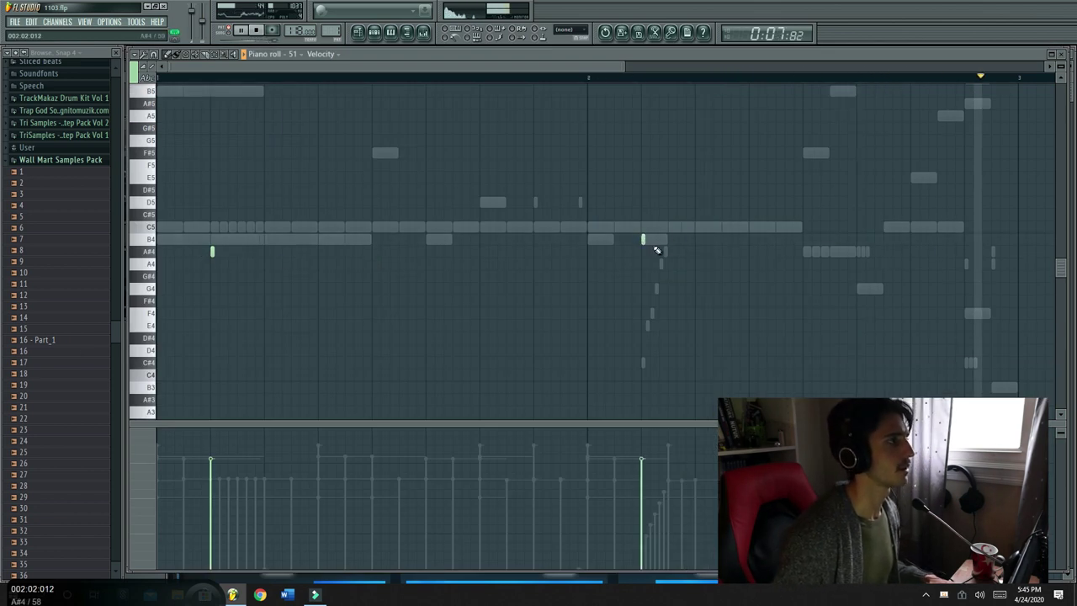
{"action": "key", "text": "space"}
{"action": "key", "text": "space"}
Move the short A#4 note to 001:05:000 with a lower velocity and delete the B4 note in bar 2
{"action": "left_click_drag", "start_coordinate": [418, 251], "coordinate": [373, 255]}
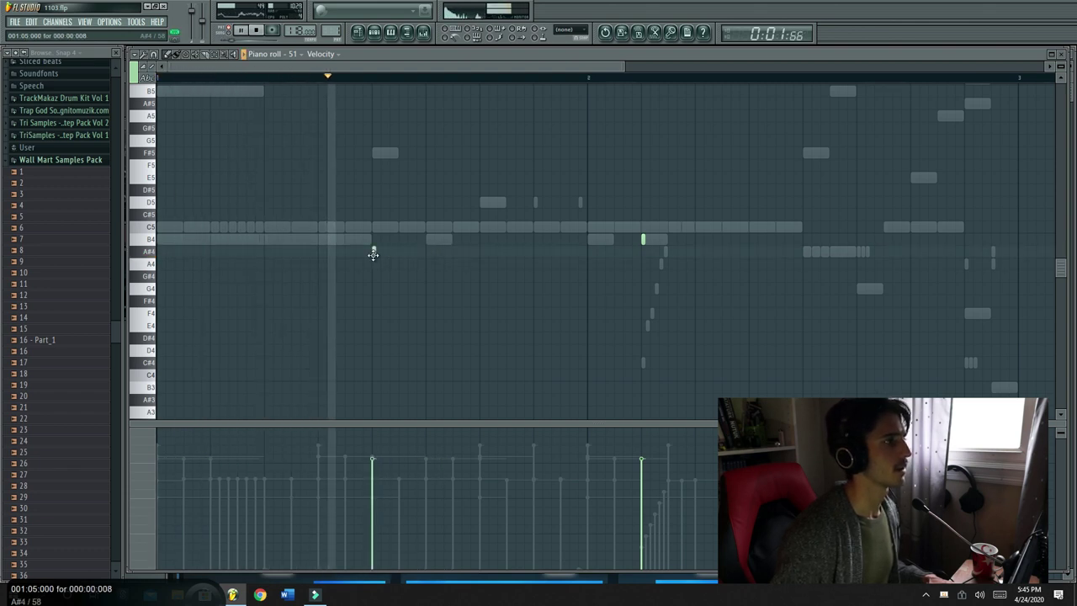
{"action": "left_click", "coordinate": [372, 509]}
{"action": "right_click", "coordinate": [644, 241]}
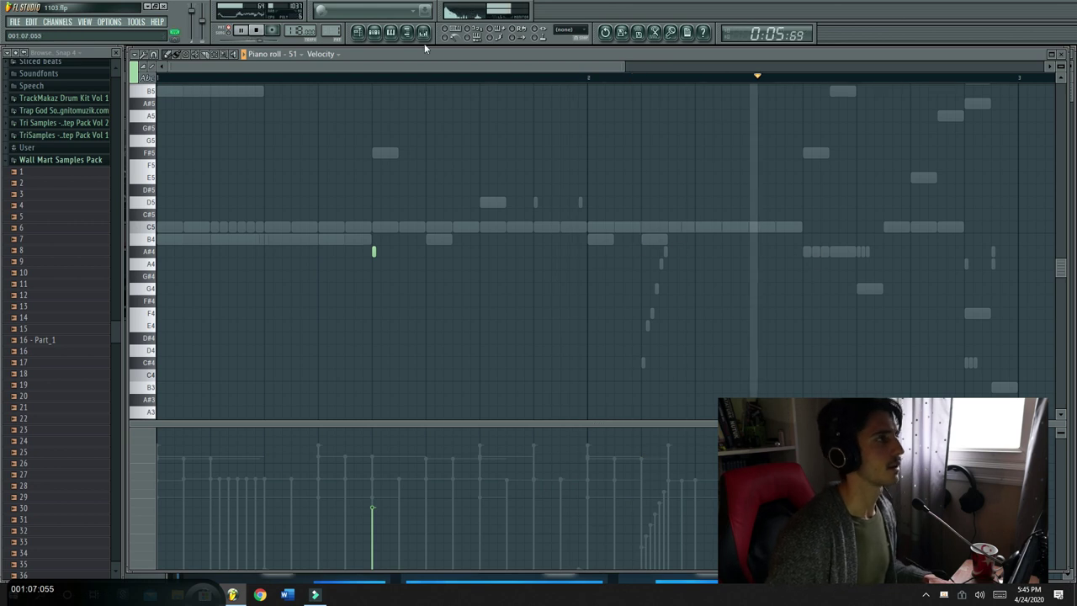
Lower mixer Insert 9's volume to about -3.1 dB and add Fruity Reeverb 2 to its first effect slot
{"action": "left_click", "coordinate": [373, 32]}
{"action": "left_click", "coordinate": [304, 260]}
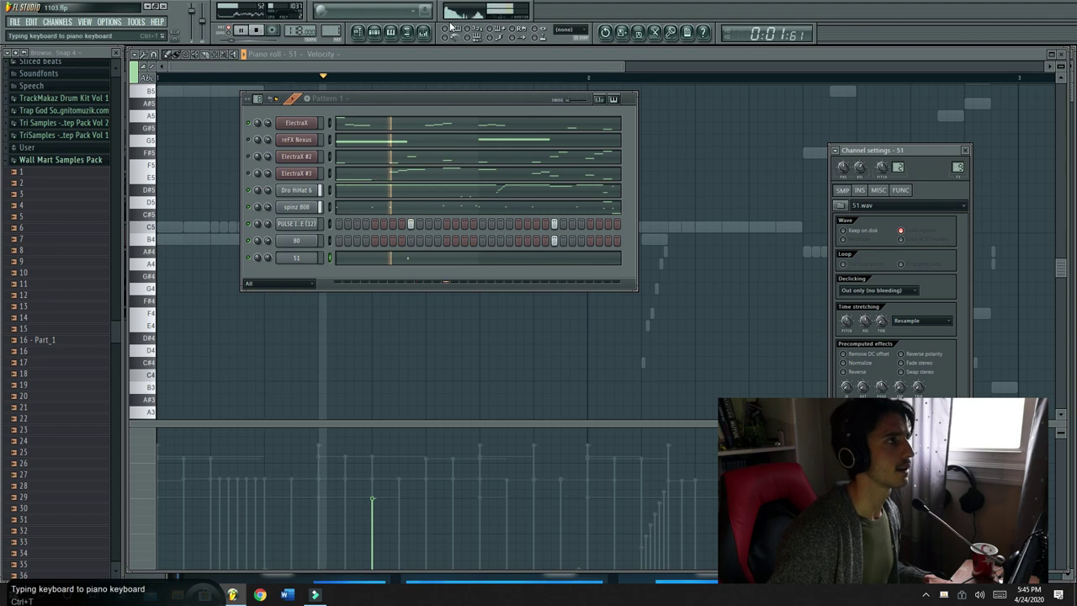
{"action": "left_click", "coordinate": [423, 32]}
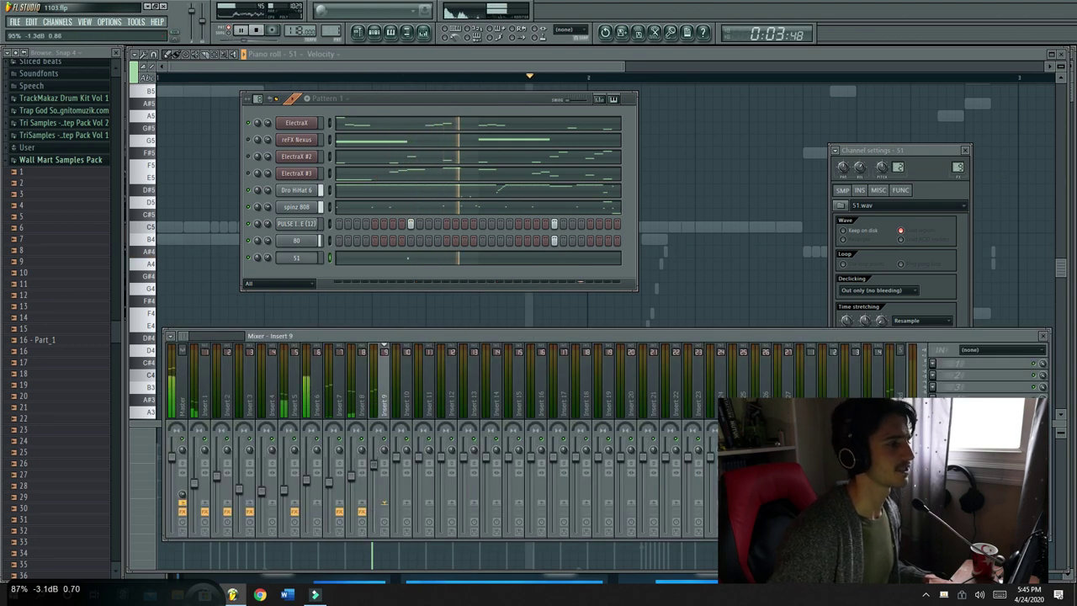
{"action": "left_click", "coordinate": [934, 365]}
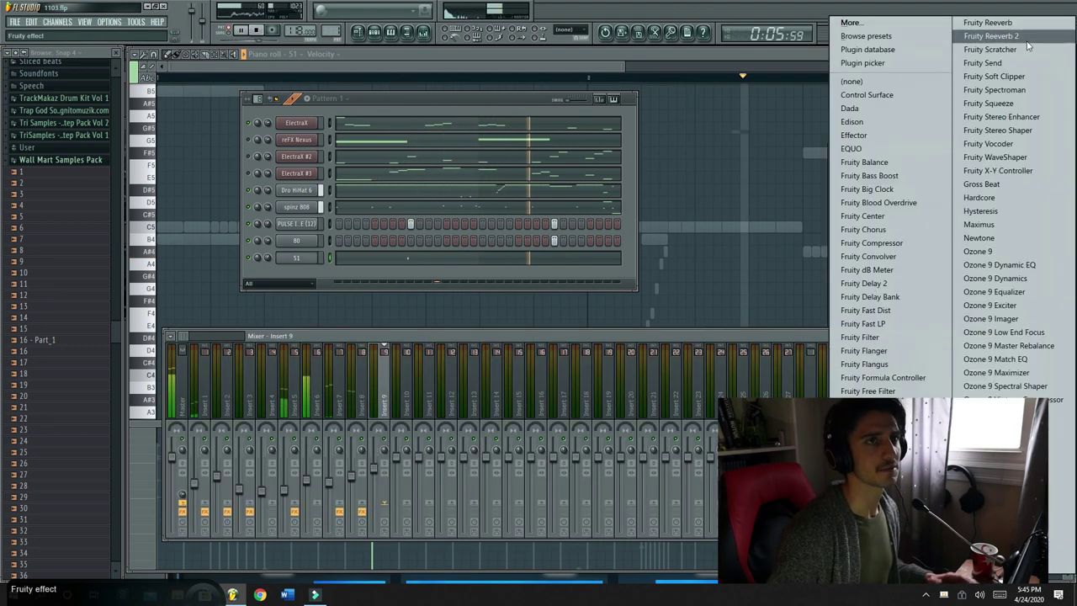
{"action": "left_click", "coordinate": [991, 32]}
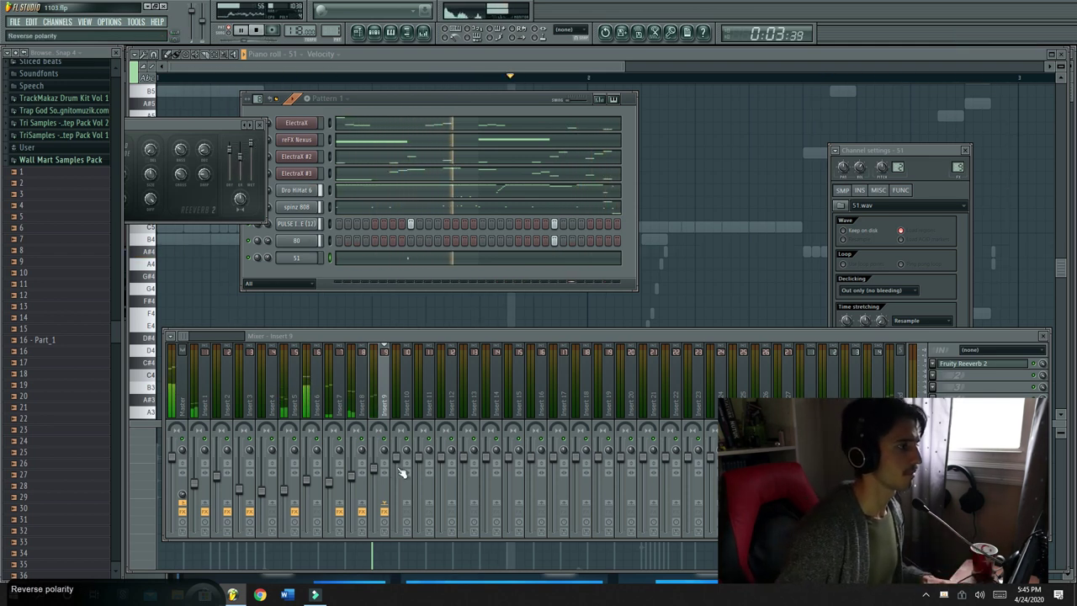
Add Fruity Flanger to Insert 9's second effect slot and cycle backwards through its presets during playback
{"action": "left_click", "coordinate": [932, 375]}
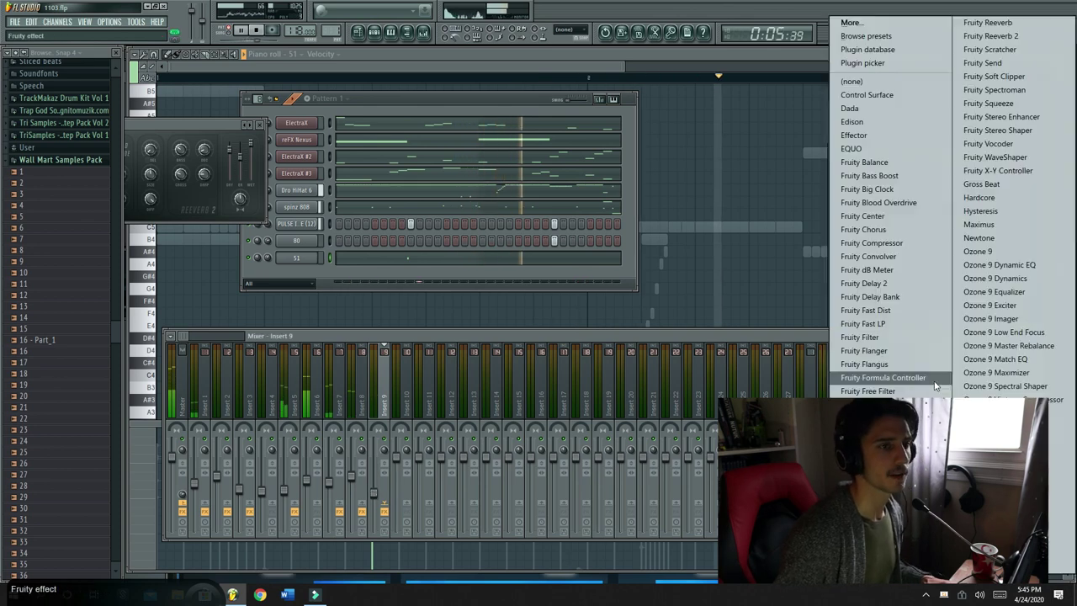
{"action": "left_click", "coordinate": [909, 351]}
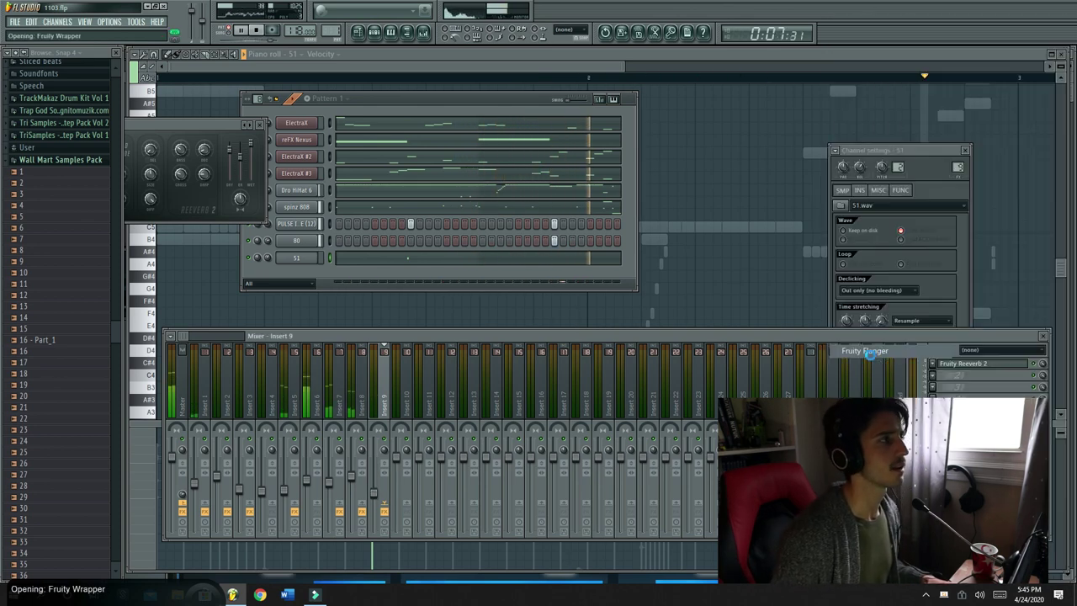
{"action": "left_click_drag", "start_coordinate": [186, 151], "coordinate": [371, 180]}
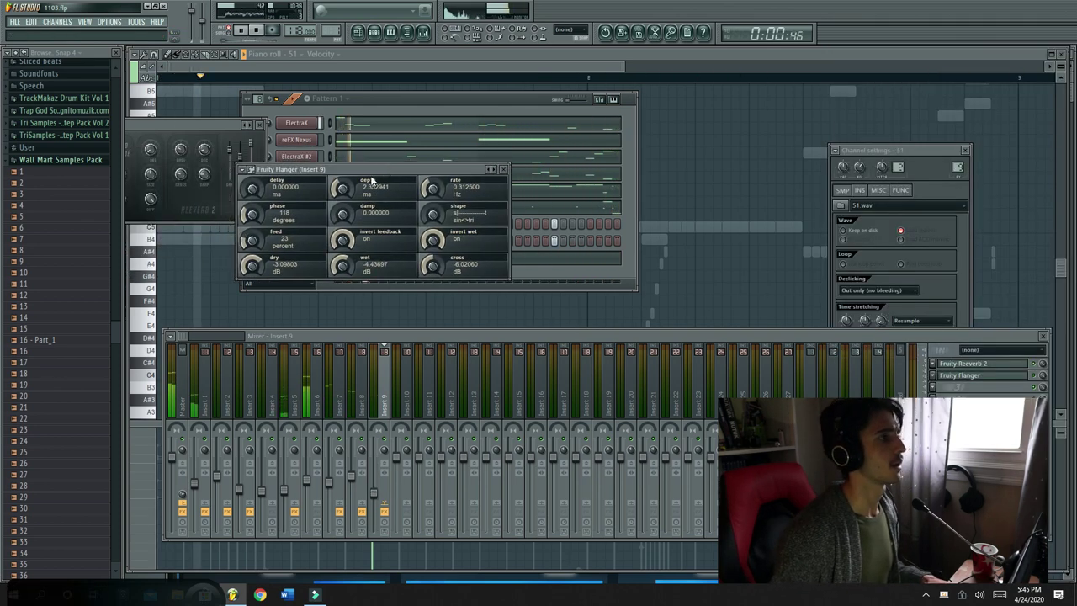
{"action": "left_click", "coordinate": [490, 171]}
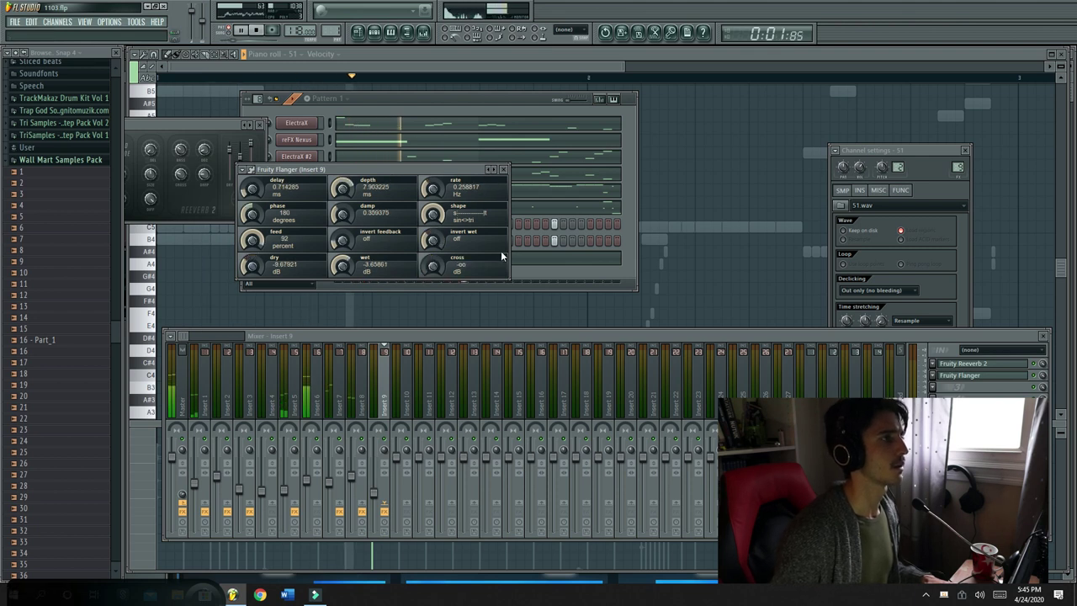
{"action": "left_click", "coordinate": [491, 172]}
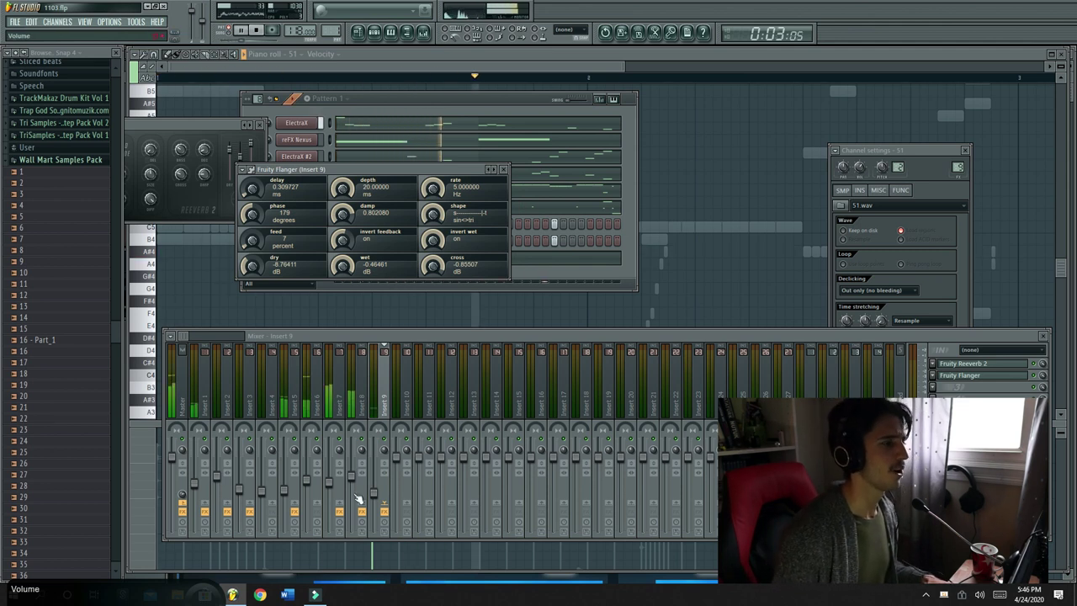
Try two short F4 notes around steps 4 and 5 of bar 2 in channel 51's piano roll and play the pattern
{"action": "left_click", "coordinate": [540, 276]}
{"action": "left_click", "coordinate": [394, 263]}
{"action": "left_click", "coordinate": [395, 264]}
{"action": "key", "text": "space"}
{"action": "left_click", "coordinate": [781, 289]}
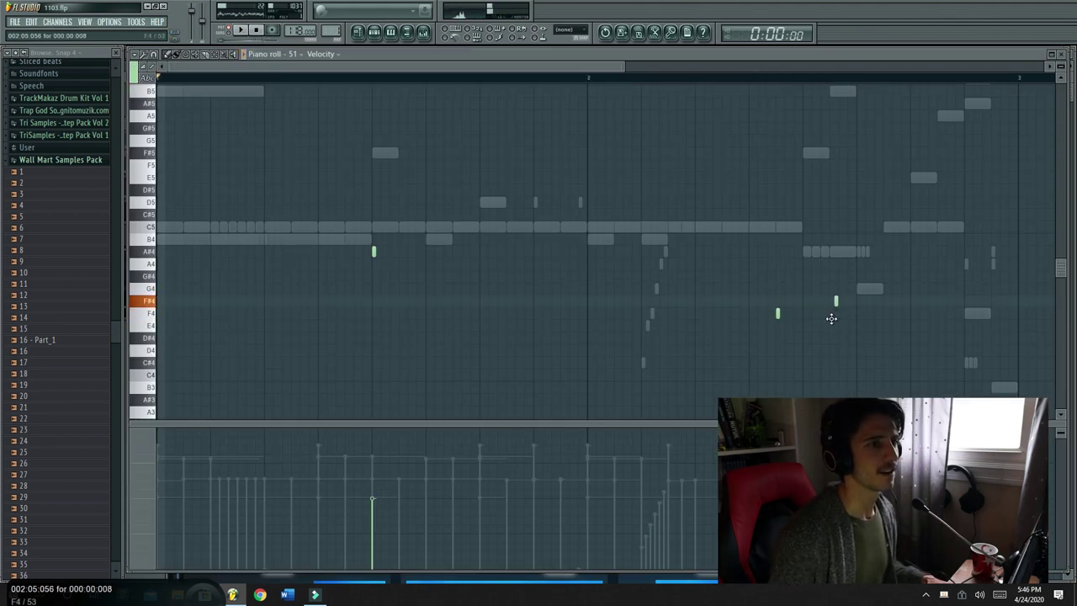
{"action": "left_click_drag", "start_coordinate": [832, 316], "coordinate": [830, 316]}
{"action": "key", "text": "space"}
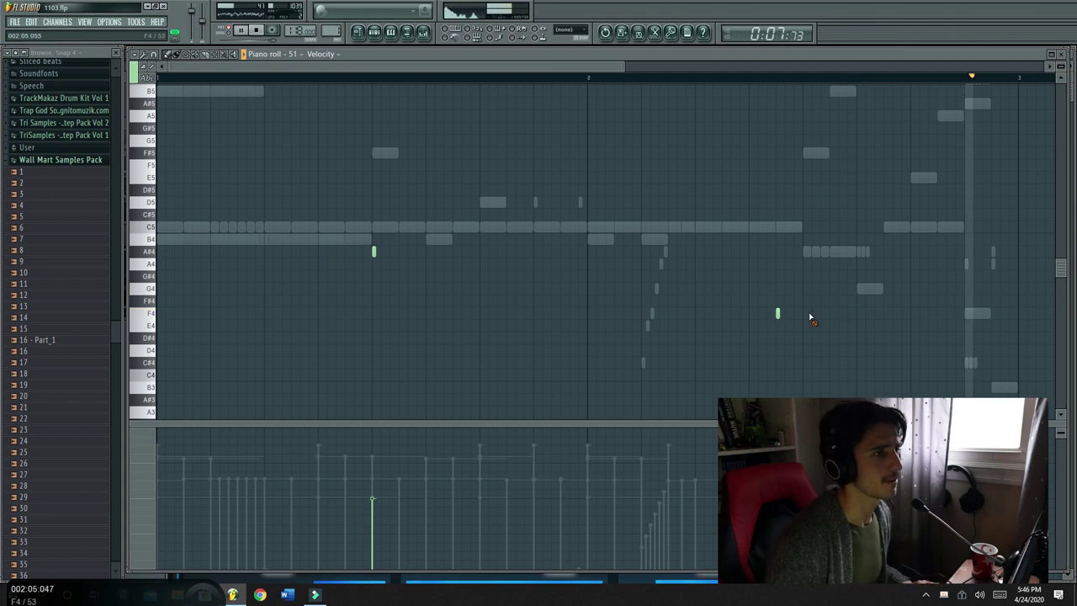
Replace the two short F4 notes in bar 2 with D5 notes at the same positions and raise both to A#5
{"action": "right_click", "coordinate": [831, 313]}
{"action": "right_click", "coordinate": [778, 313]}
{"action": "left_click", "coordinate": [777, 202]}
{"action": "left_click", "coordinate": [834, 202]}
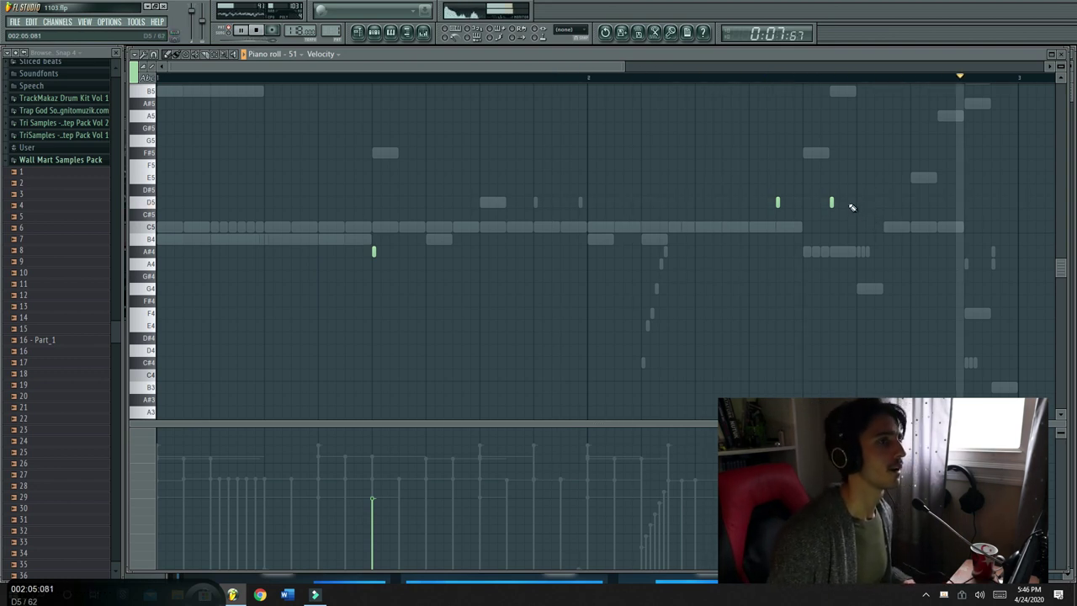
{"action": "left_click_drag", "start_coordinate": [837, 218], "coordinate": [776, 106]}
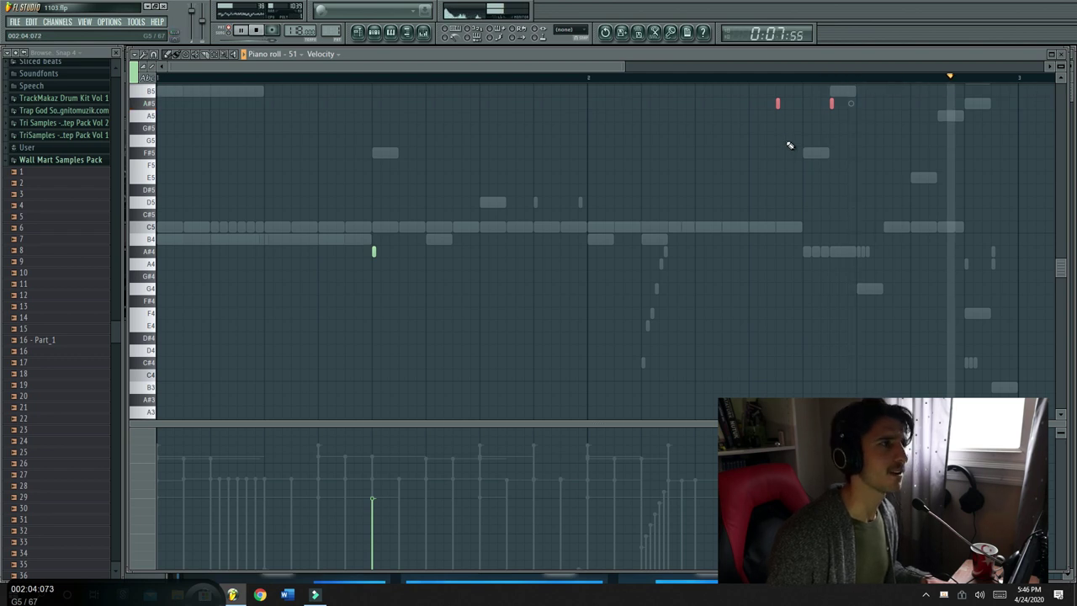
Show note panning in the event lane of channel 51's piano roll and replay the pattern with the step sequencer open
{"action": "left_click", "coordinate": [374, 32]}
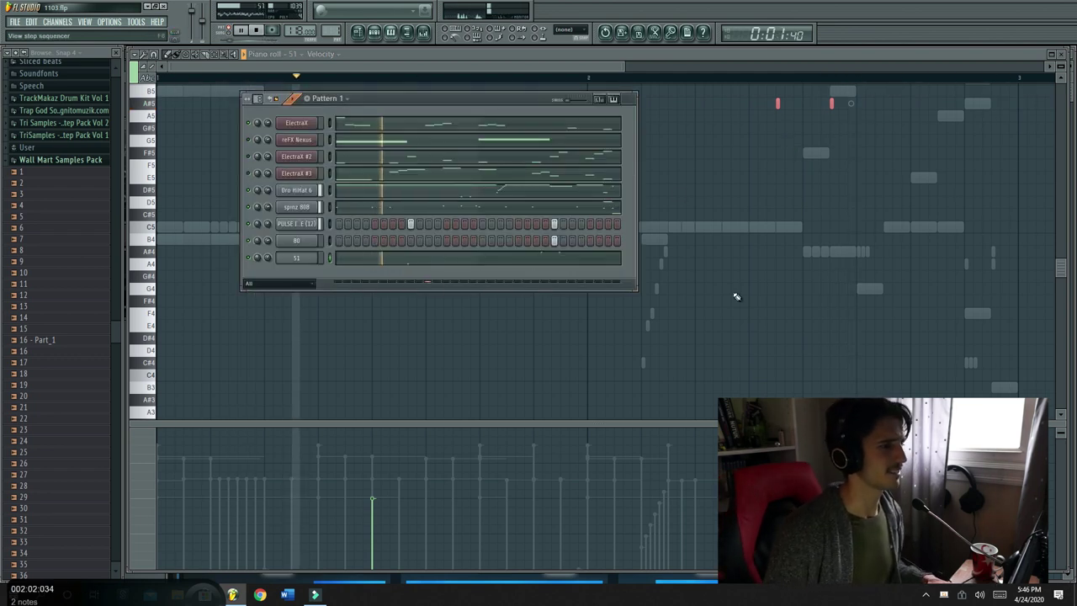
{"action": "key", "text": "F6"}
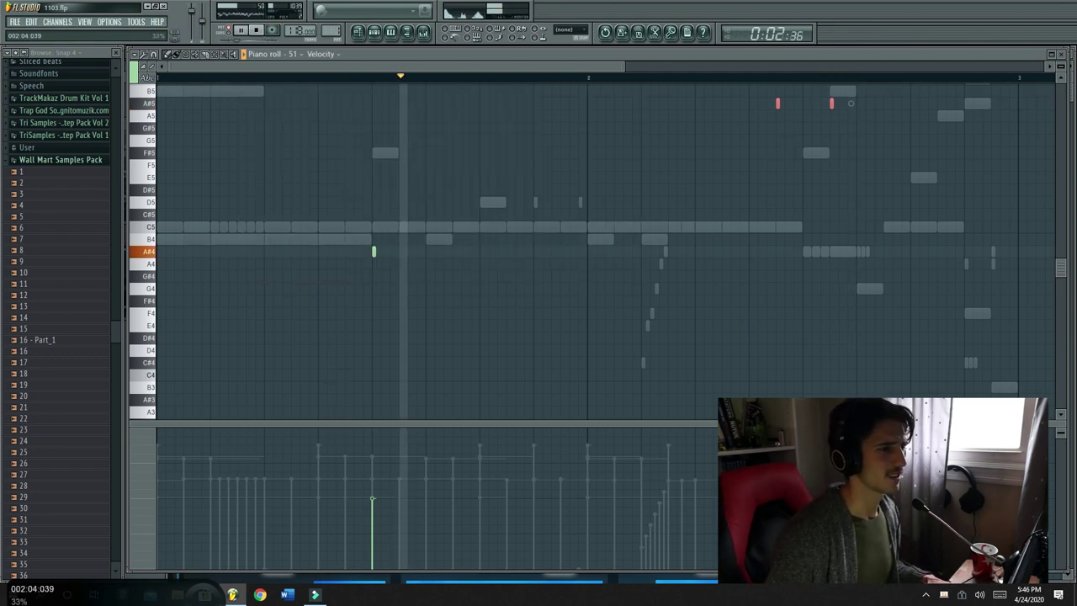
{"action": "left_click", "coordinate": [135, 476]}
{"action": "left_click", "coordinate": [168, 447]}
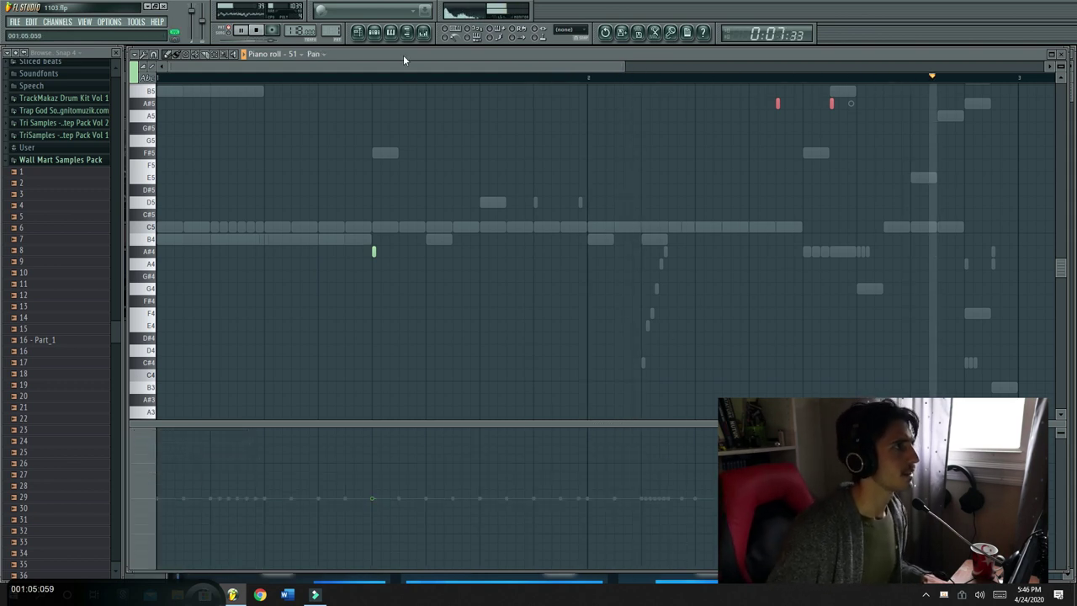
{"action": "key", "text": "F6"}
{"action": "key", "text": "space"}
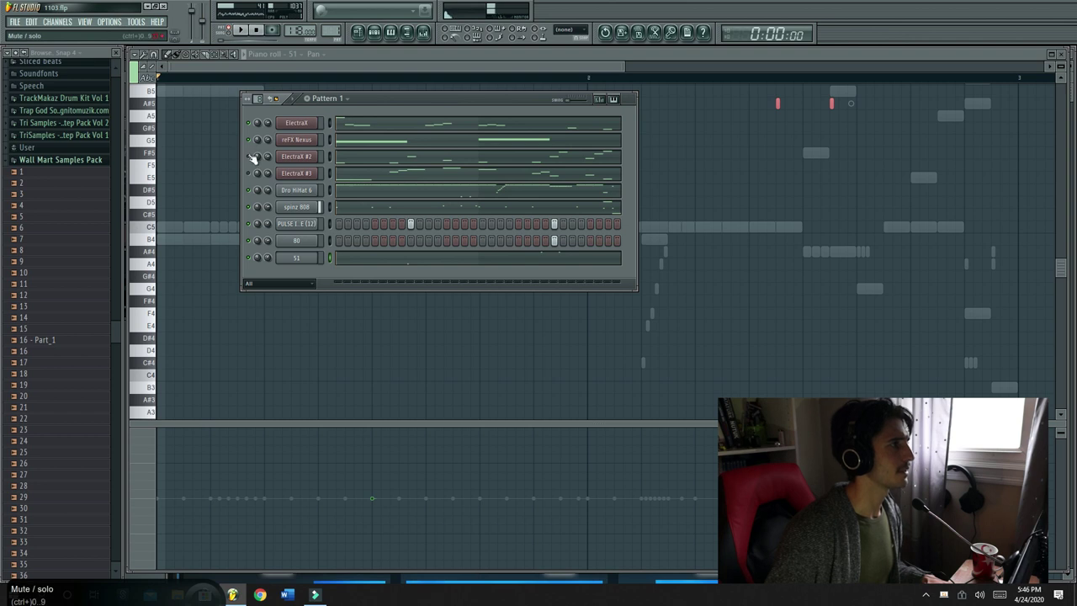
{"action": "key", "text": "space"}
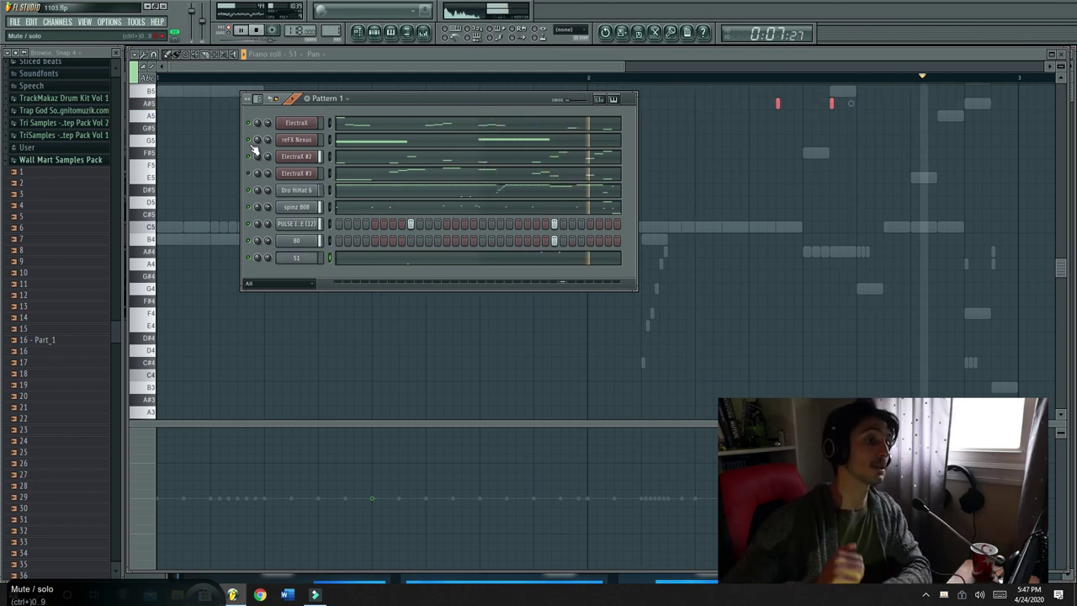
{"action": "key", "text": "space"}
{"action": "key", "text": "space"}
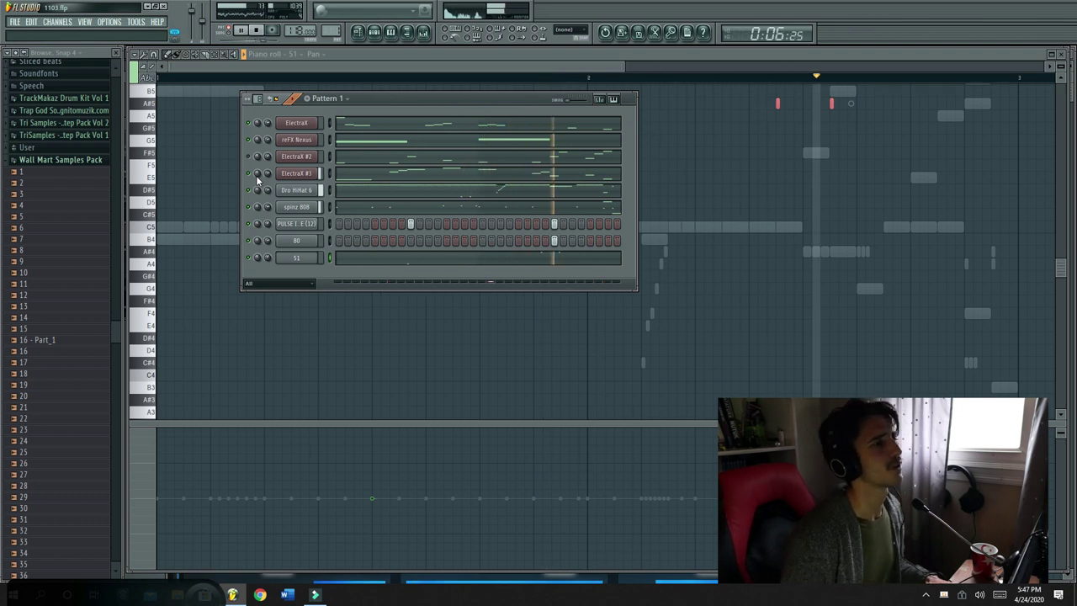
Isolate ElectraX, reFX Nexus and ElectraX #3 by muting the other channels, and play the pattern
{"action": "left_click", "coordinate": [541, 179]}
{"action": "key", "text": "space"}
{"action": "left_click", "coordinate": [378, 35]}
{"action": "right_click", "coordinate": [255, 174]}
{"action": "left_click", "coordinate": [249, 142]}
{"action": "key", "text": "space"}
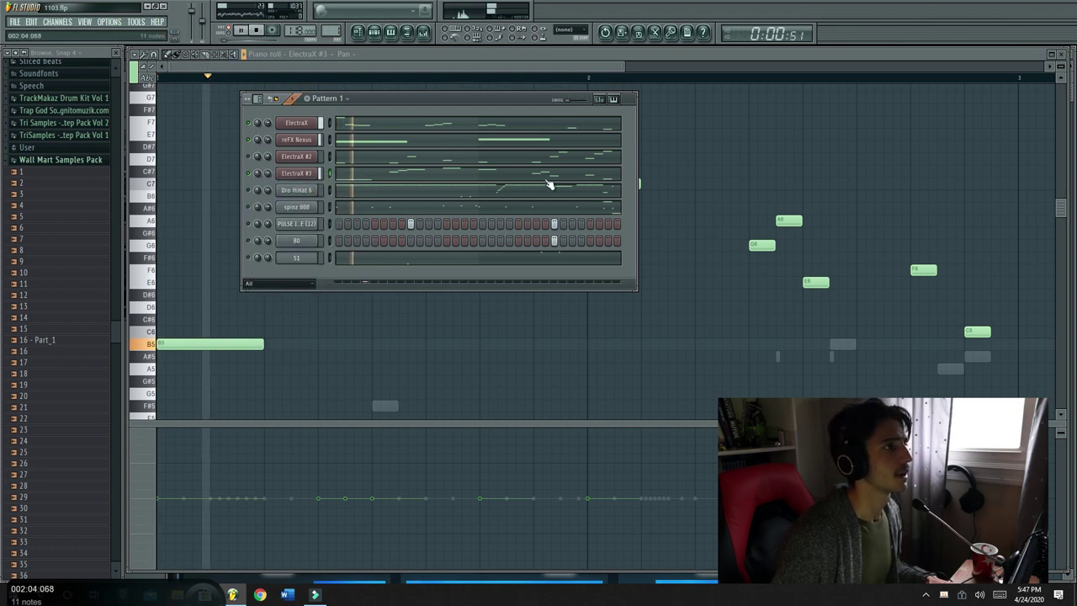
Raise the E6 note in bar 2 of ElectraX #3's piano roll to C7 and replay the pattern
{"action": "left_click", "coordinate": [501, 177]}
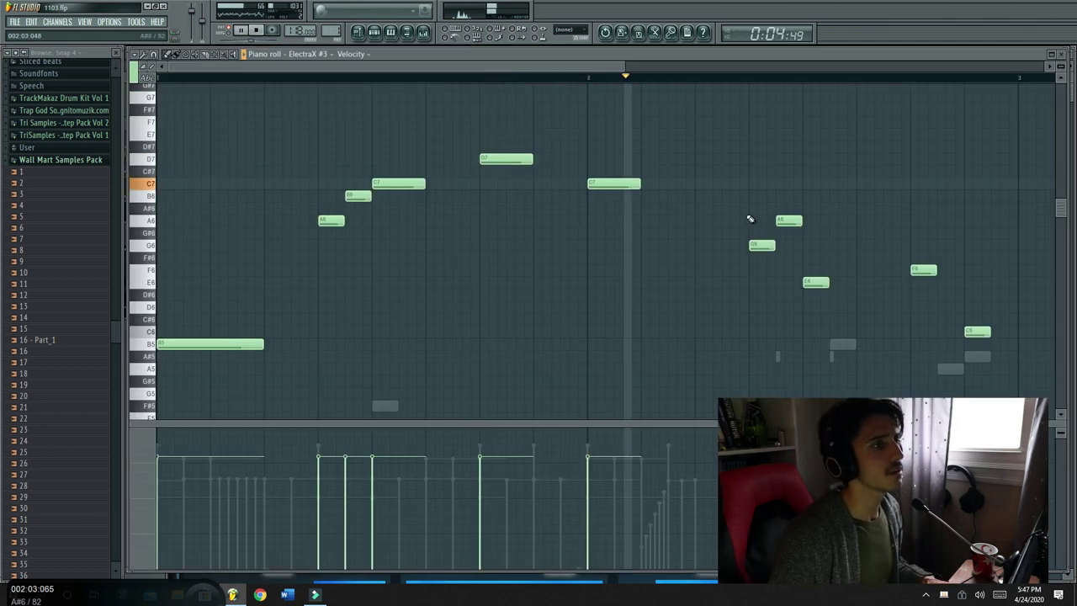
{"action": "key", "text": "space"}
{"action": "key", "text": "space"}
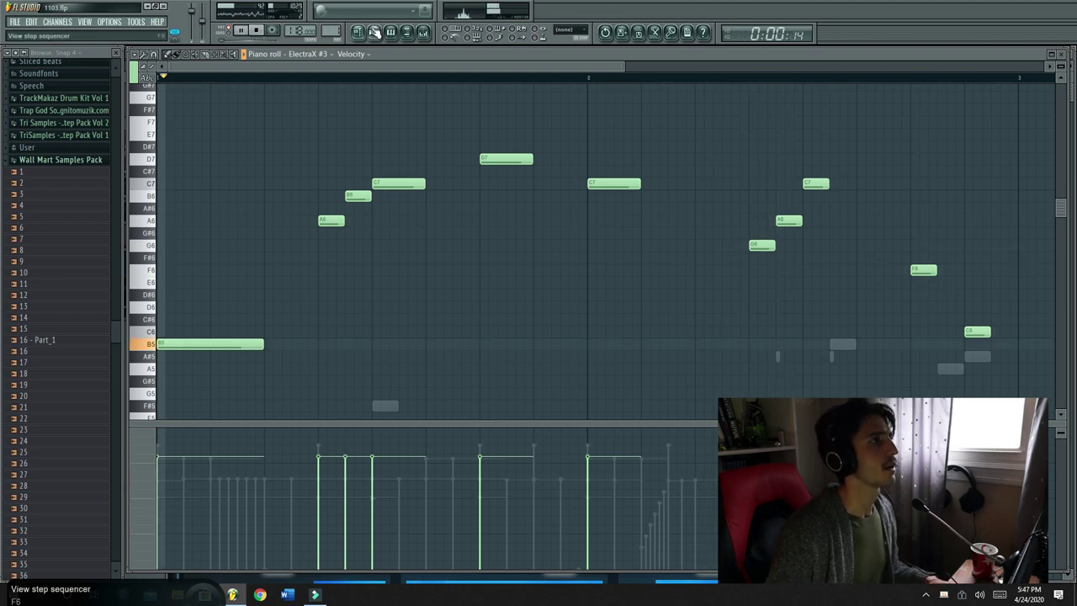
Unmute the silenced channels in the step sequencer and bring up the playlist behind it
{"action": "left_click", "coordinate": [375, 32]}
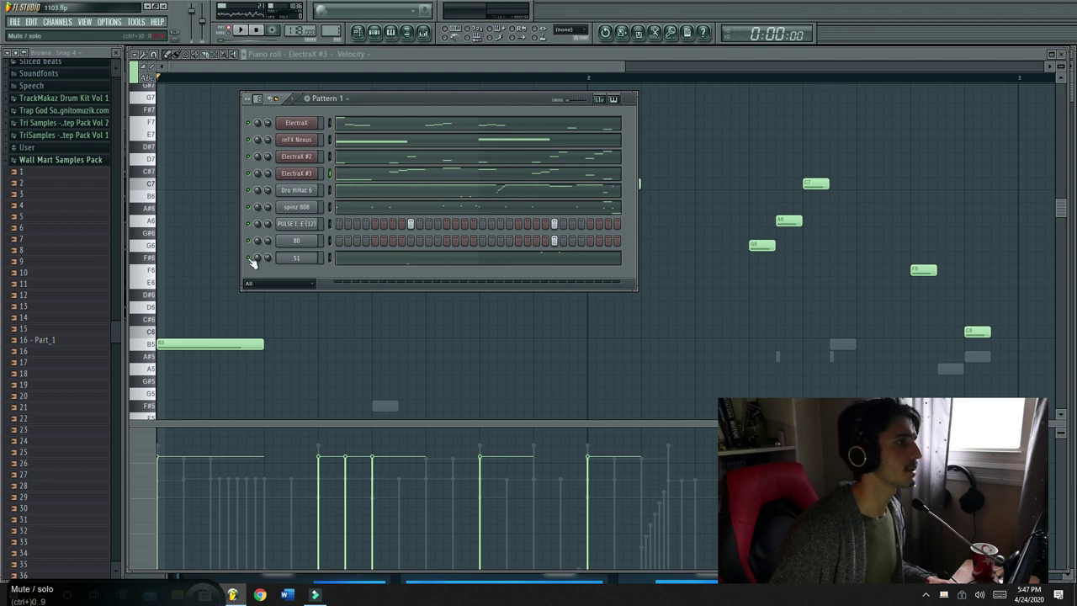
{"action": "left_click", "coordinate": [374, 32]}
{"action": "left_click", "coordinate": [375, 32]}
{"action": "left_click", "coordinate": [357, 31]}
{"action": "left_click", "coordinate": [375, 32]}
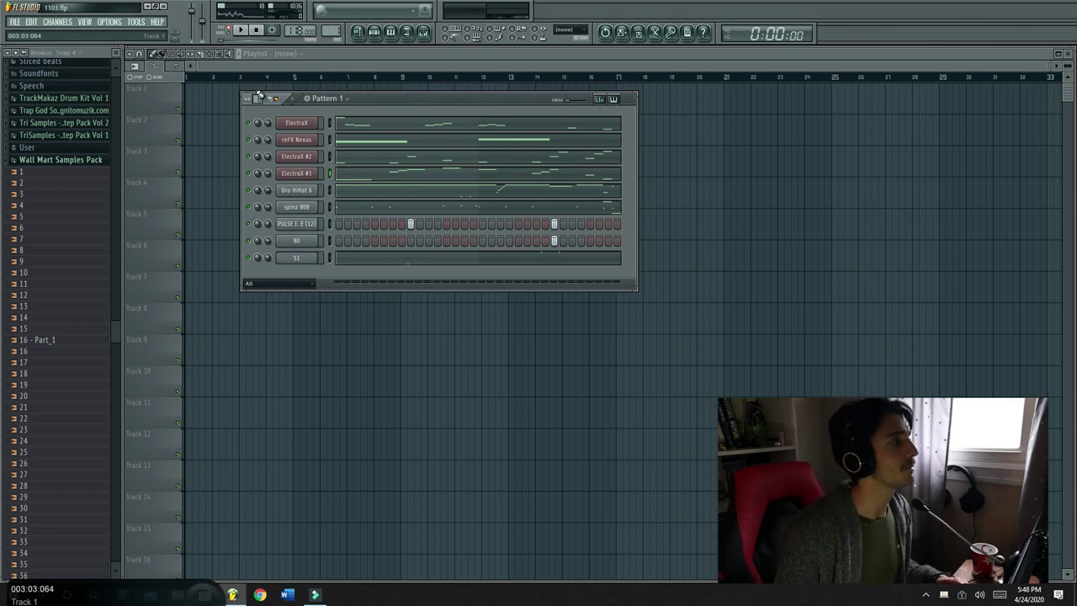
Collapse the Wall Mart Samples Pack folder and audition kicks such as OMG SLAP KICK and NastyKick in SLIGHT 7's Kicks folder
{"action": "left_click", "coordinate": [38, 159]}
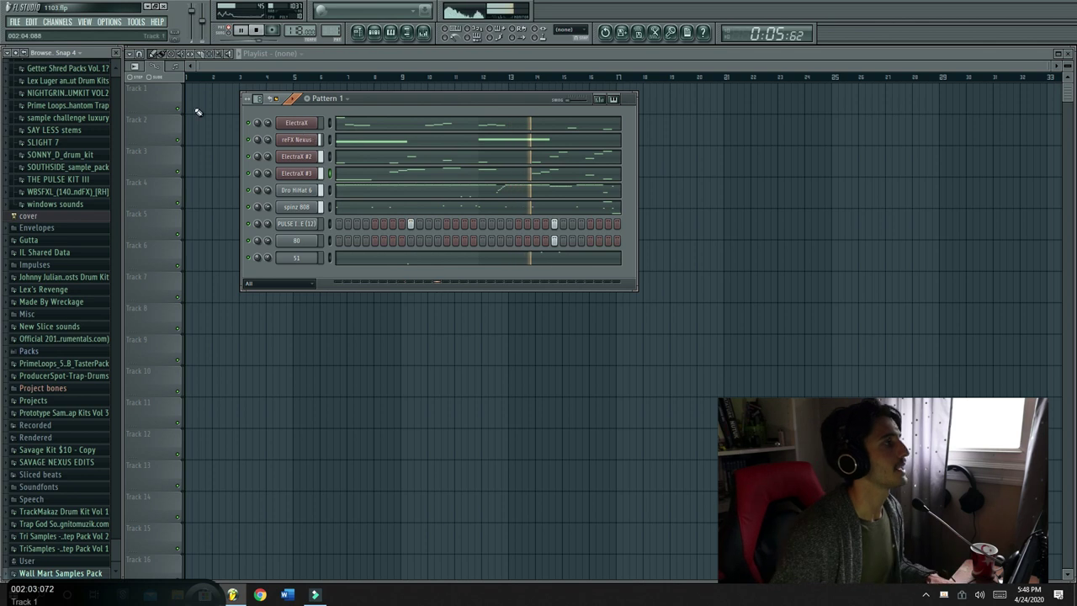
{"action": "key", "text": "space"}
{"action": "left_click", "coordinate": [44, 142]}
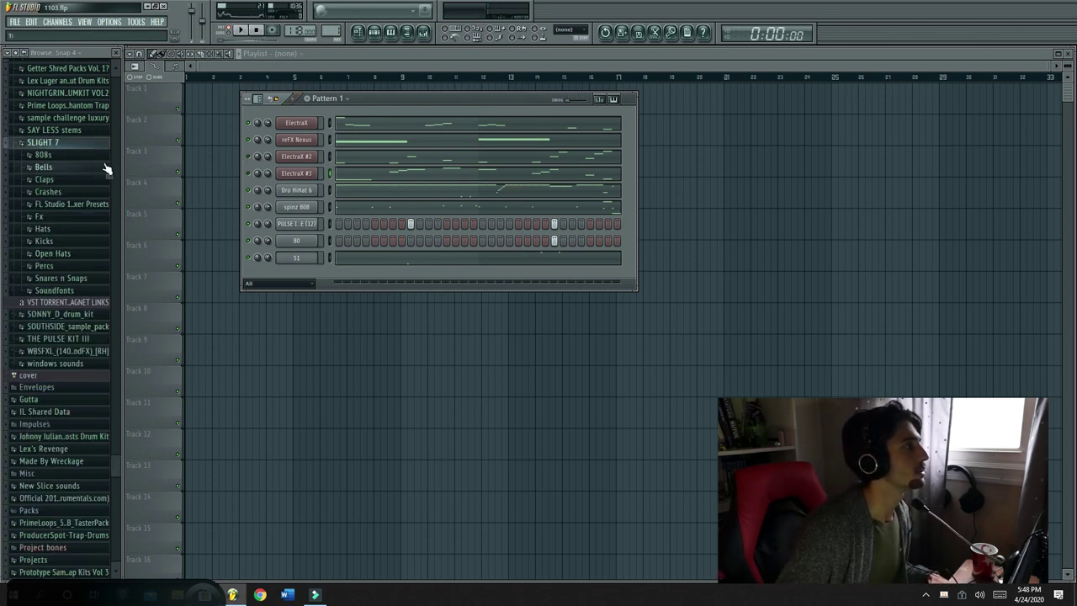
{"action": "left_click", "coordinate": [82, 241]}
{"action": "left_click", "coordinate": [72, 275]}
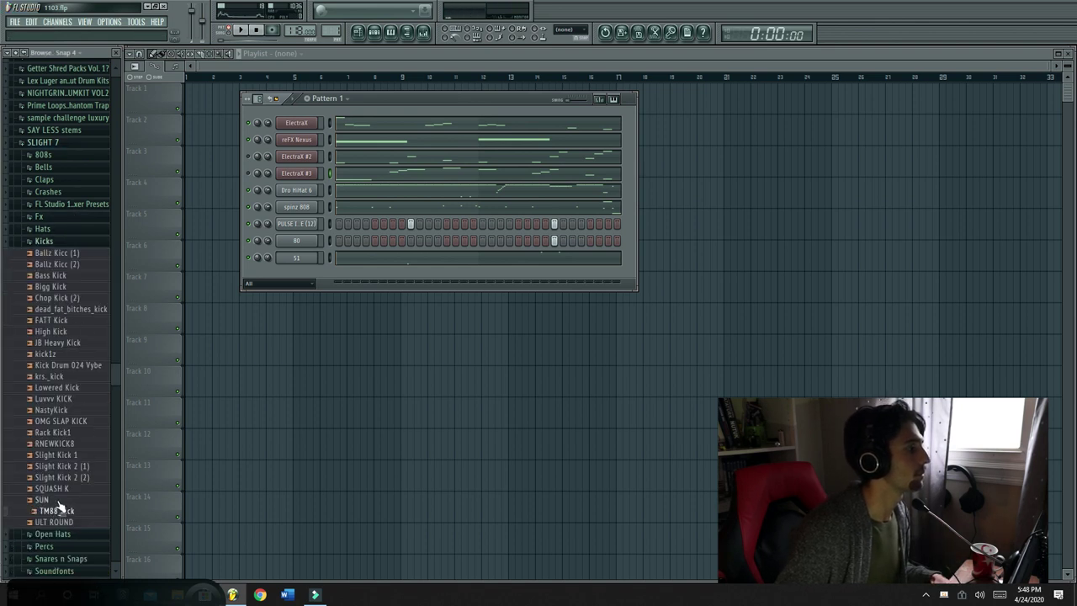
{"action": "left_click", "coordinate": [64, 421]}
{"action": "left_click", "coordinate": [65, 411]}
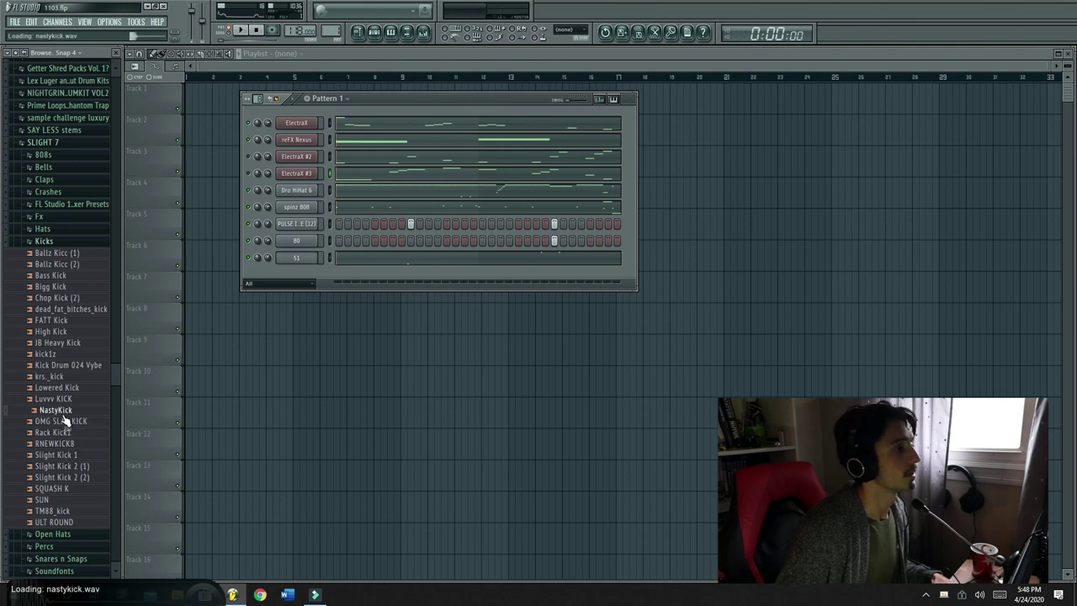
Add the NastyKick sample as a new channel below 51 and place a hit on its first step
{"action": "left_click_drag", "start_coordinate": [63, 417], "coordinate": [246, 311]}
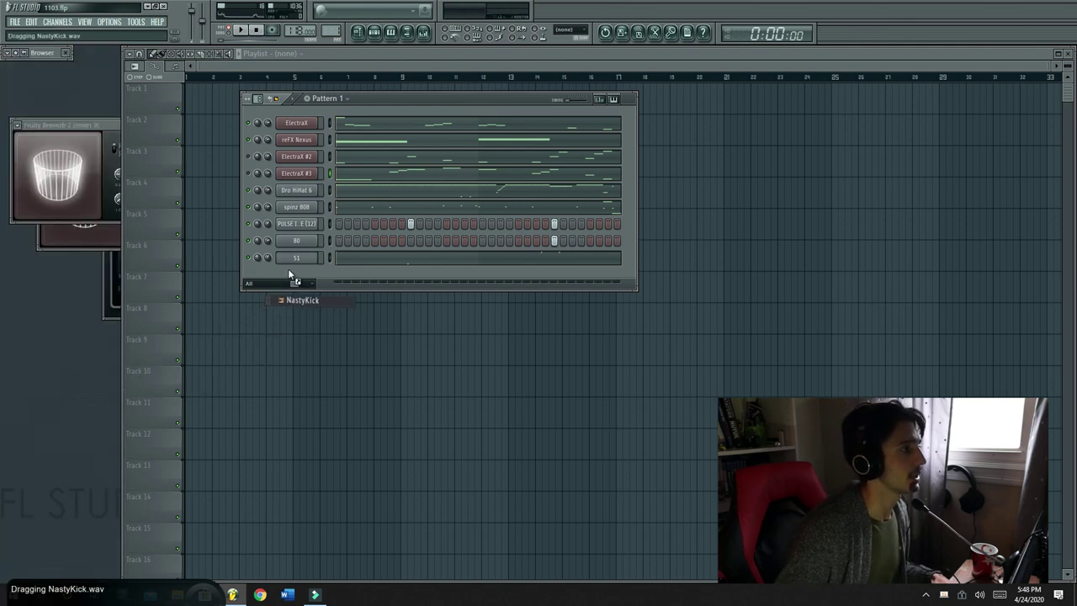
{"action": "left_click_drag", "start_coordinate": [289, 275], "coordinate": [270, 271]}
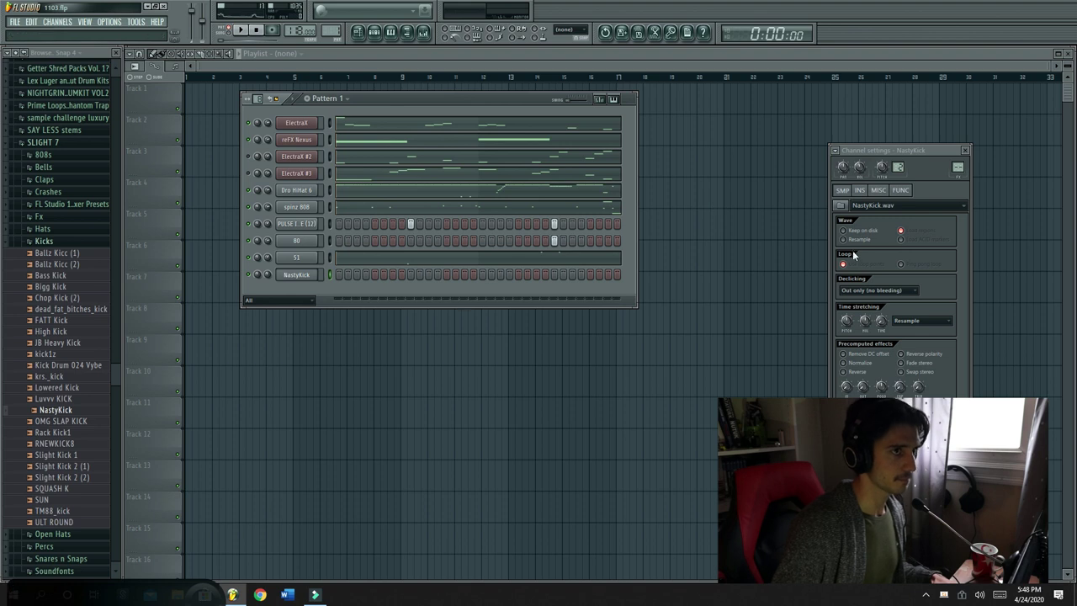
{"action": "left_click", "coordinate": [315, 274]}
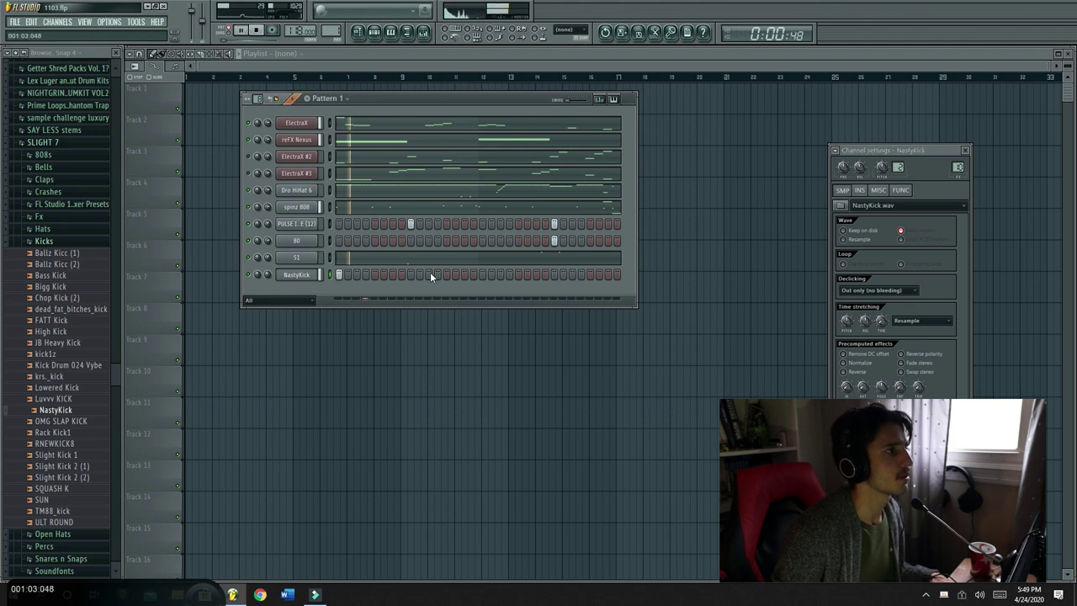
Send NastyKick to the piano roll, with short C5 notes at the start of both bars and at step 4 of bar 1
{"action": "right_click", "coordinate": [298, 275]}
{"action": "left_click", "coordinate": [396, 276]}
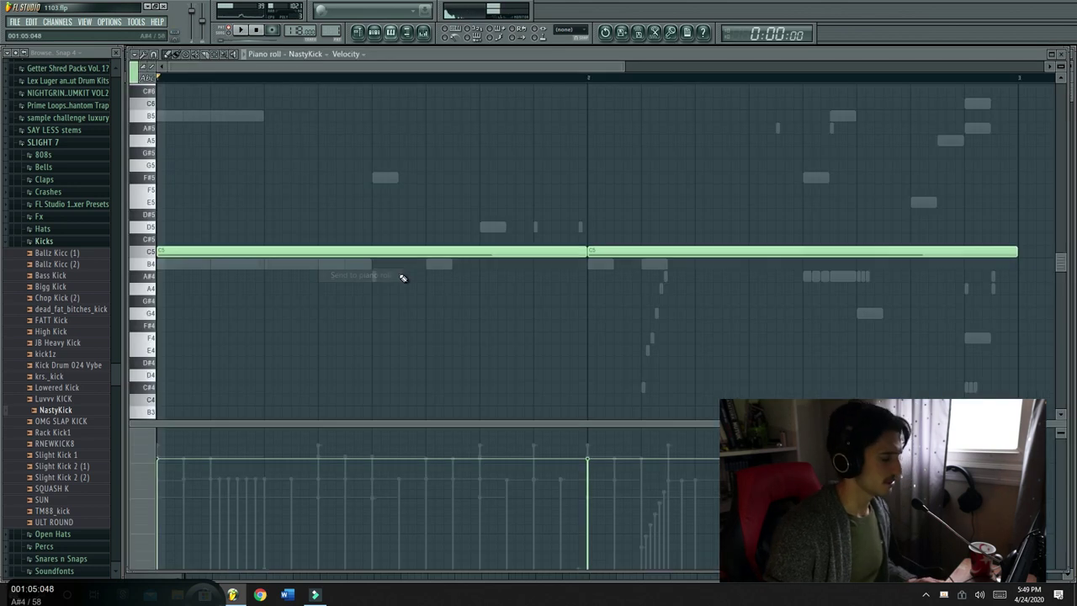
{"action": "key", "text": "ctrl+z"}
{"action": "key", "text": "space"}
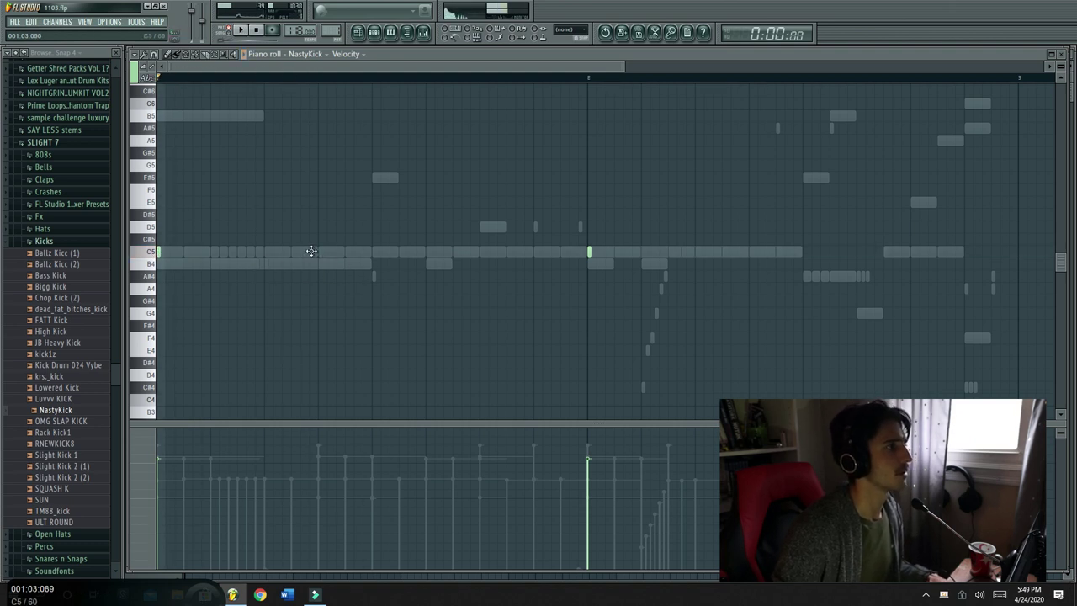
{"action": "key", "text": "space"}
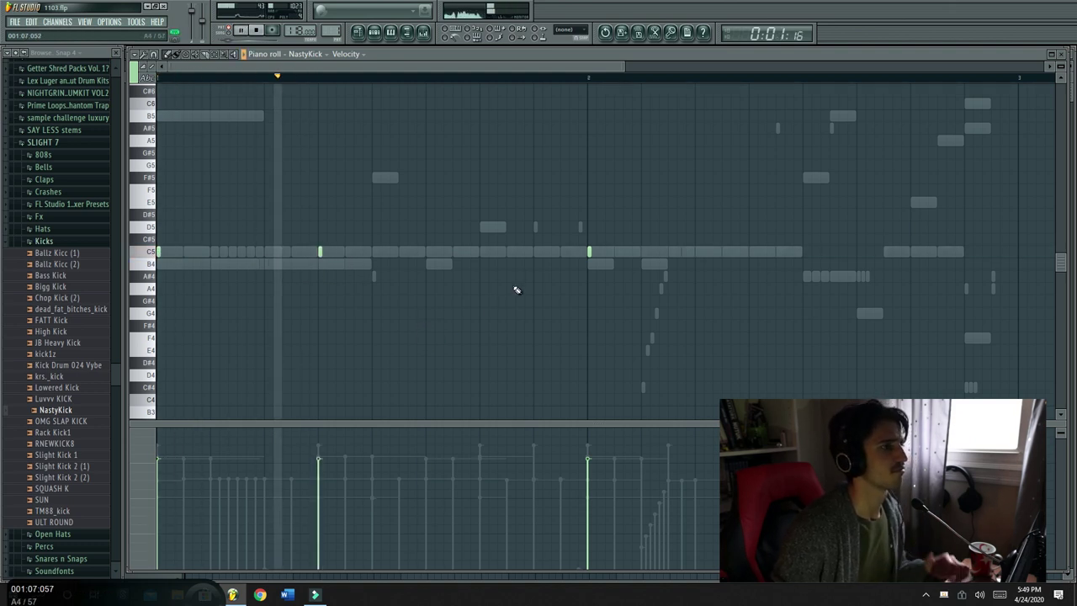
Add short C5 kick notes at steps 7 and 8 of bar 1 and midway through step 2, at step 4 and at step 8 of bar 2
{"action": "left_click", "coordinate": [482, 253]}
{"action": "left_click", "coordinate": [534, 253]}
{"action": "left_click", "coordinate": [670, 253]}
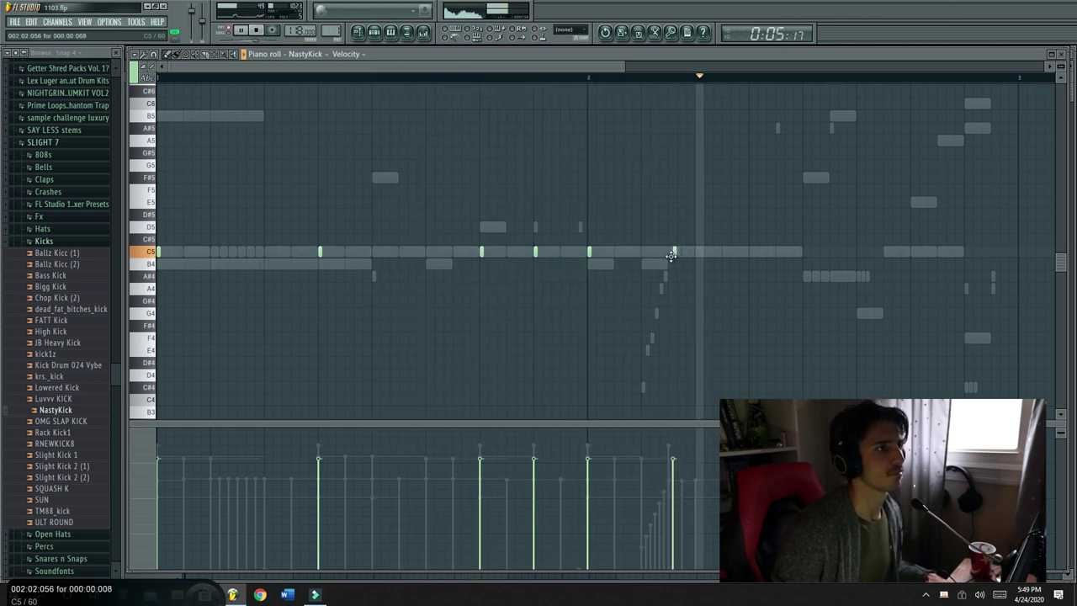
{"action": "left_click", "coordinate": [751, 253]}
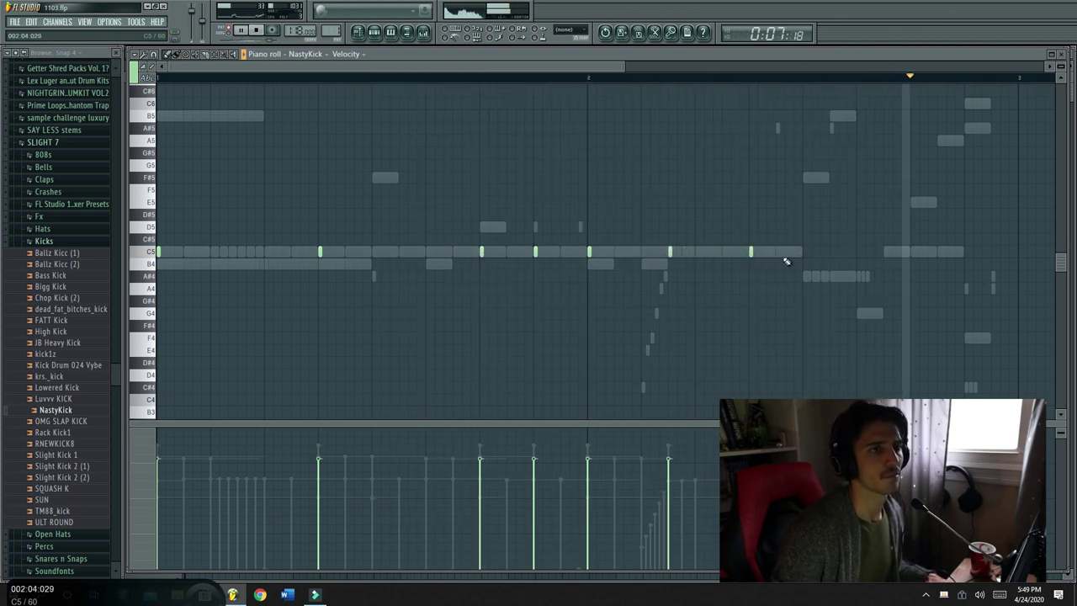
{"action": "left_click", "coordinate": [966, 253]}
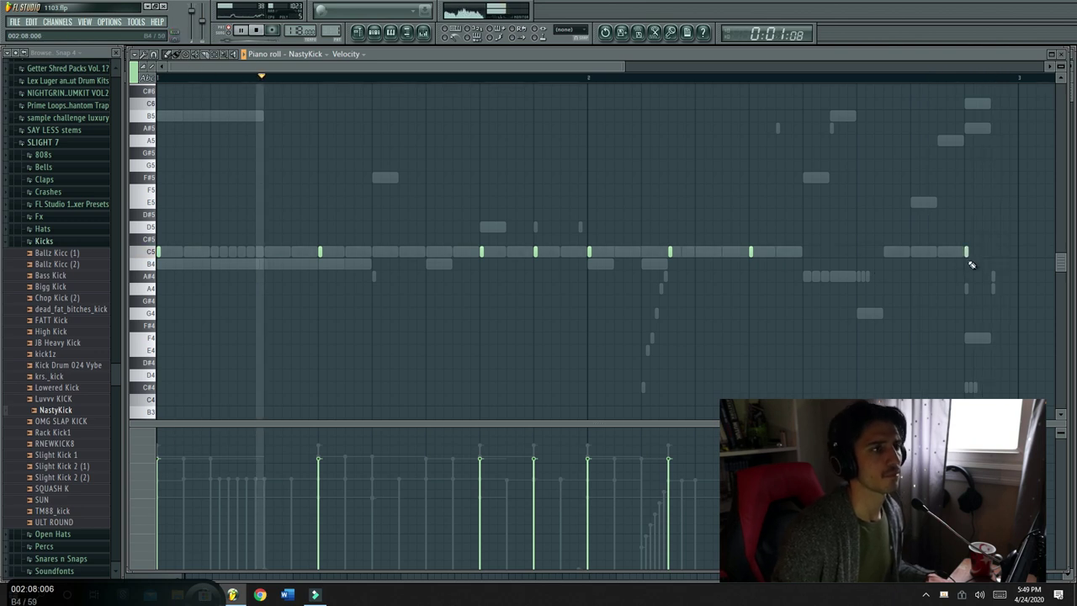
Lower the volume of mixer Insert 10 to about -8.1 dB during playback
{"action": "left_click", "coordinate": [423, 32]}
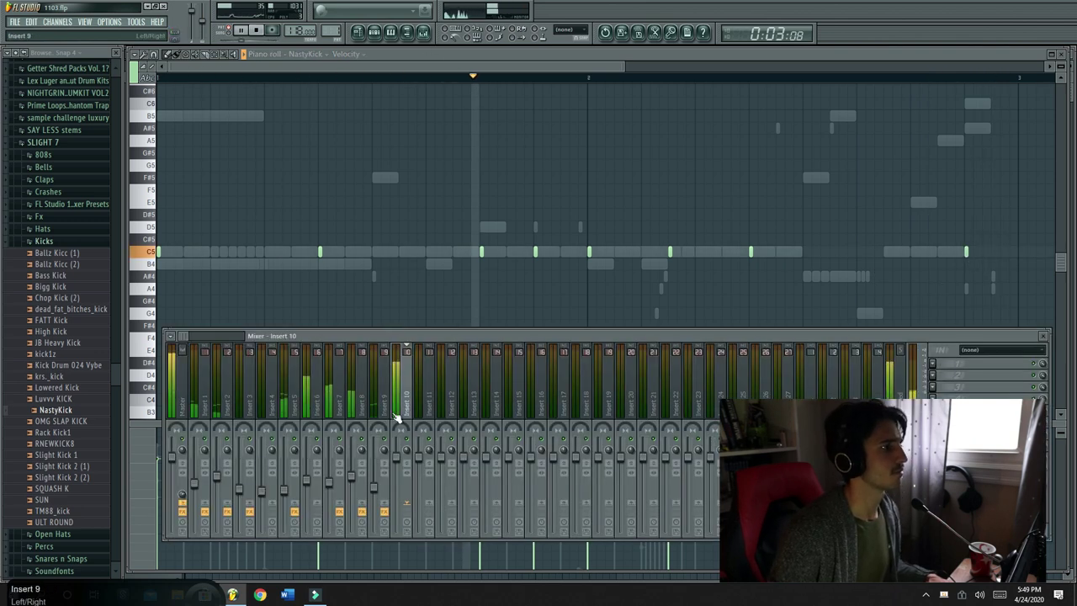
{"action": "left_click_drag", "start_coordinate": [407, 459], "coordinate": [403, 494]}
{"action": "left_click", "coordinate": [378, 488]}
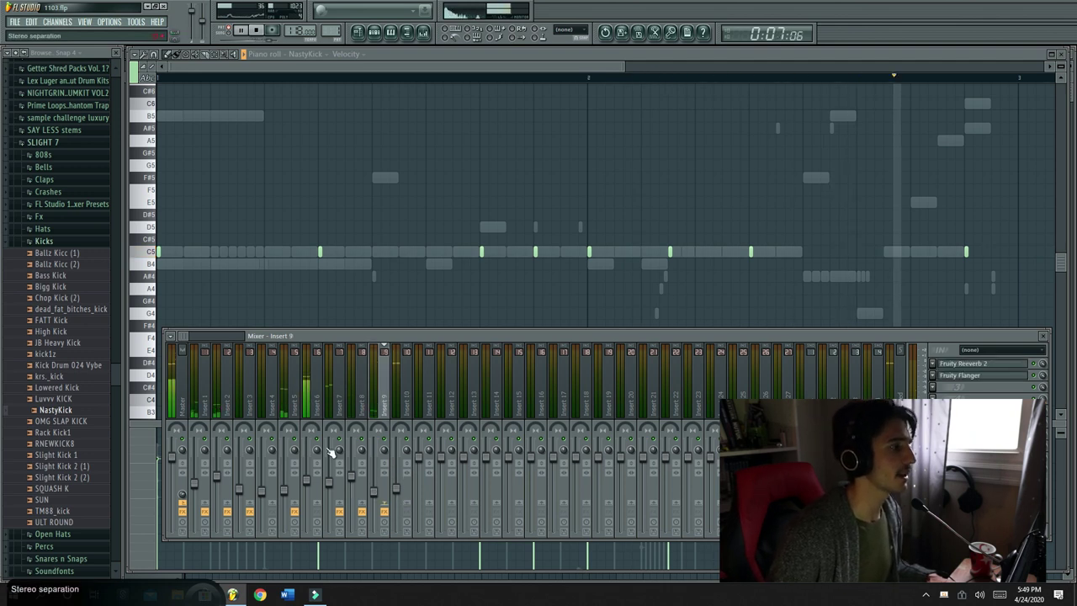
{"action": "left_click_drag", "start_coordinate": [401, 494], "coordinate": [403, 489]}
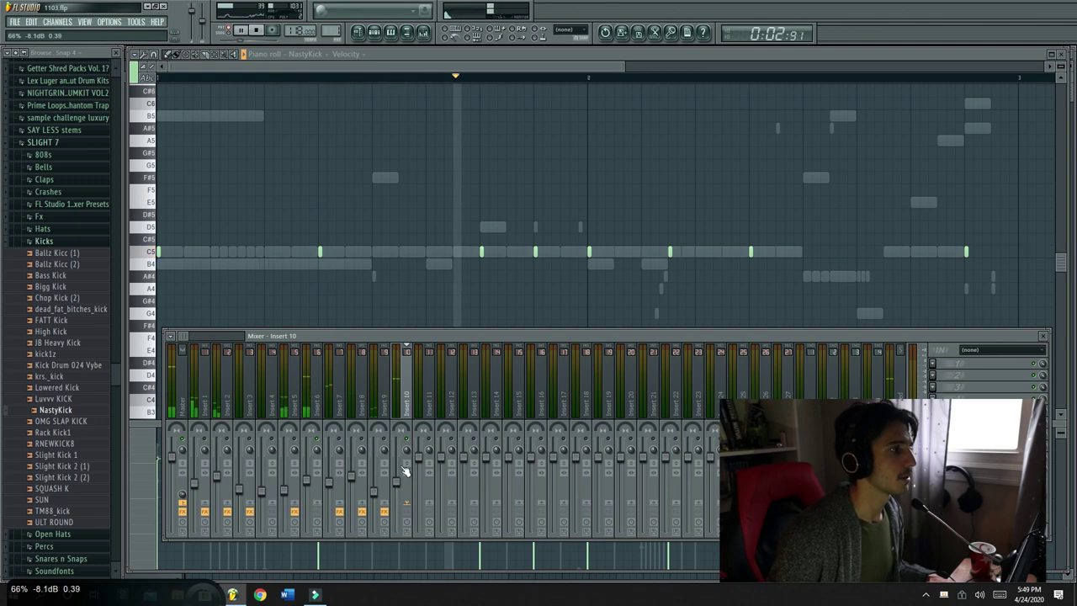
Add Fruity Parametric EQ 2 to Insert 10's first effect slot and cut the highs with band 7, nudging band 5 slightly up
{"action": "left_click", "coordinate": [934, 376]}
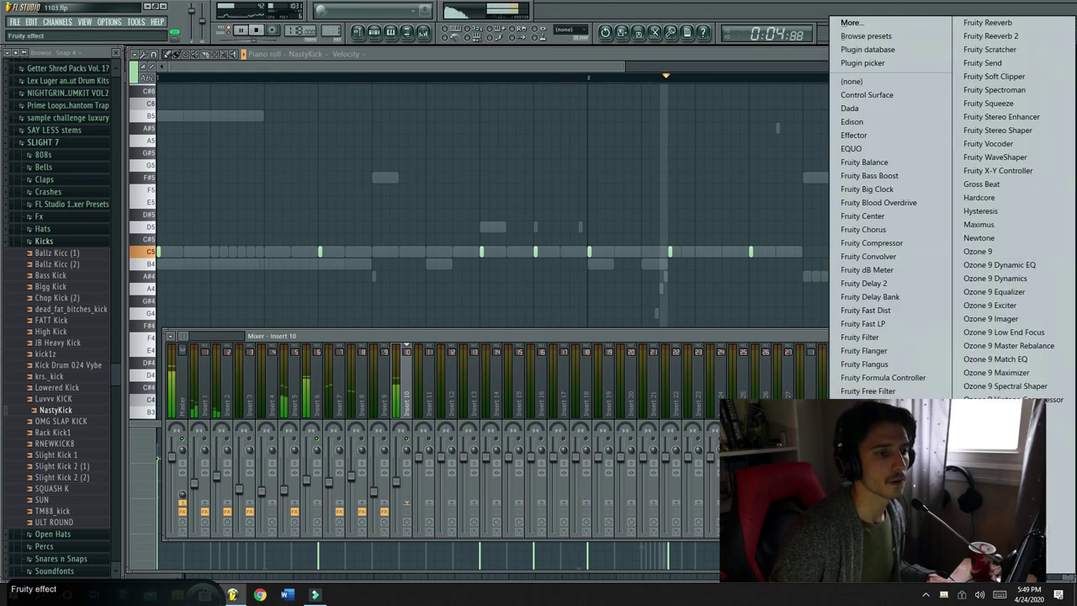
{"action": "left_click", "coordinate": [913, 527]}
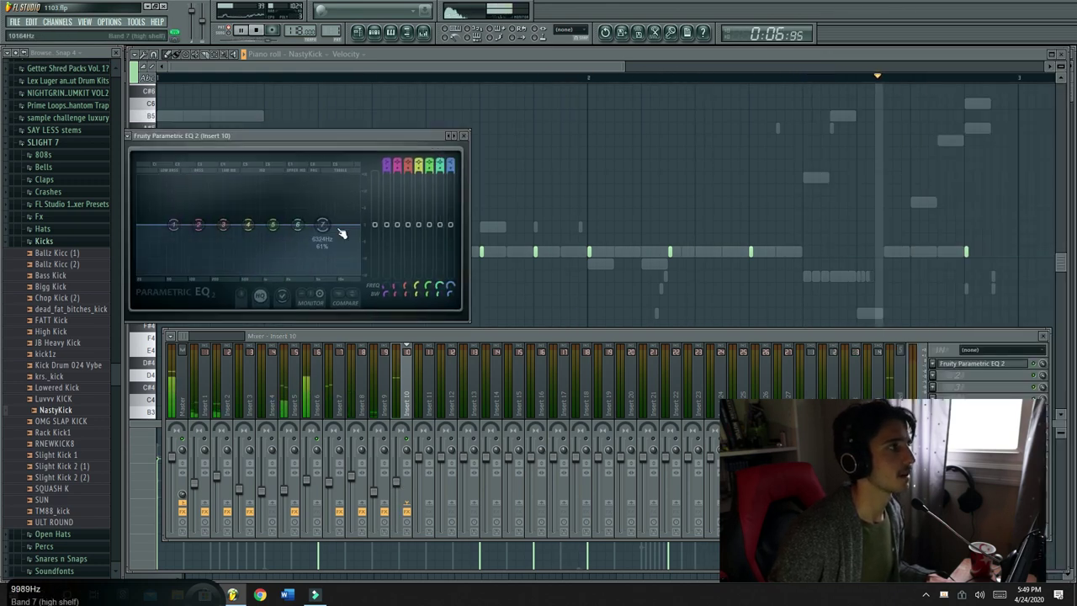
{"action": "left_click_drag", "start_coordinate": [343, 226], "coordinate": [272, 271]}
{"action": "left_click_drag", "start_coordinate": [272, 225], "coordinate": [274, 222]}
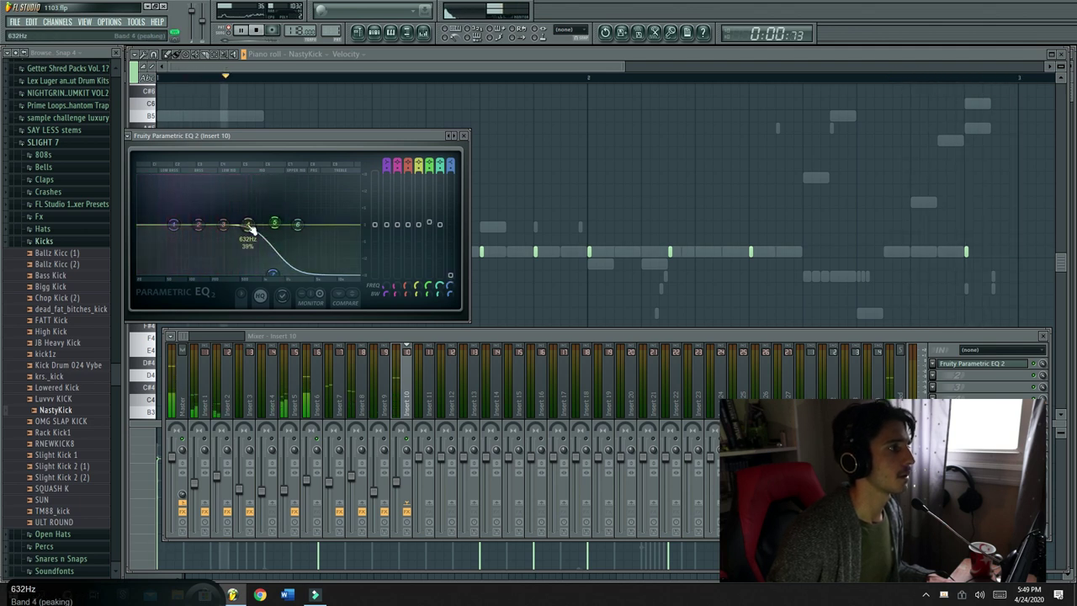
Route mixer Insert 10 as a sidechain input to Insert 6
{"action": "left_click", "coordinate": [317, 374]}
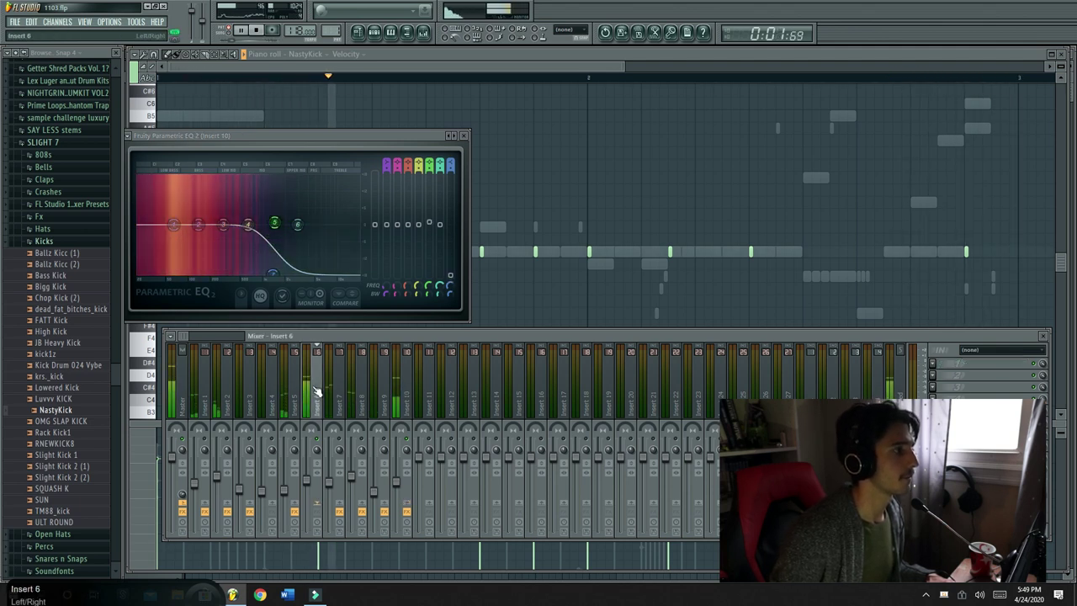
{"action": "left_click", "coordinate": [403, 411]}
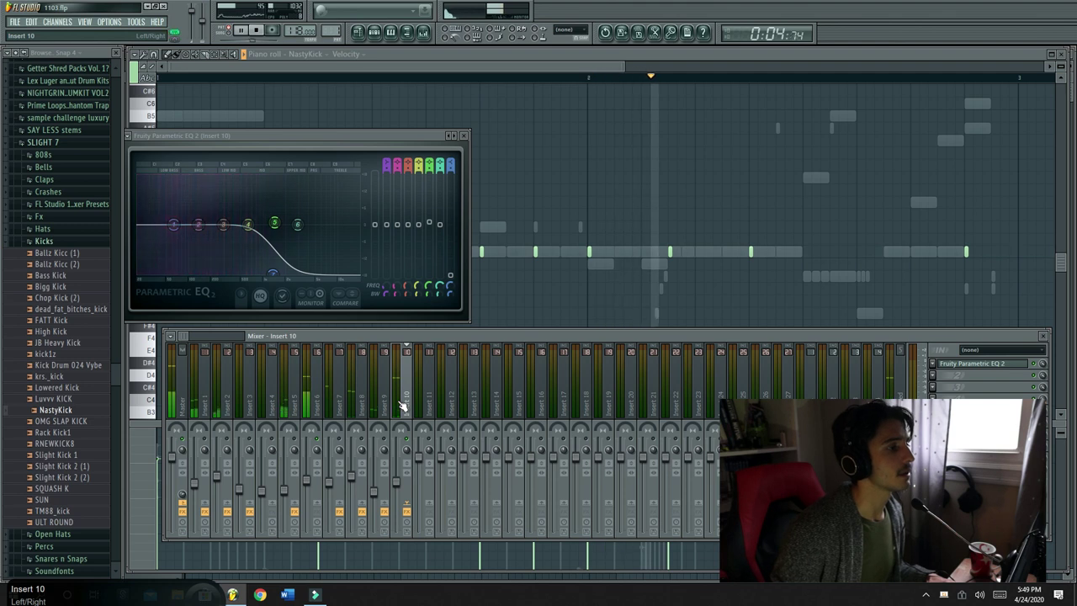
{"action": "right_click", "coordinate": [323, 508]}
{"action": "left_click", "coordinate": [344, 524]}
Add Fruity Limiter to Insert 6's first effect slot and set it up as a compressor triggered by the sidechain input
{"action": "left_click", "coordinate": [318, 406]}
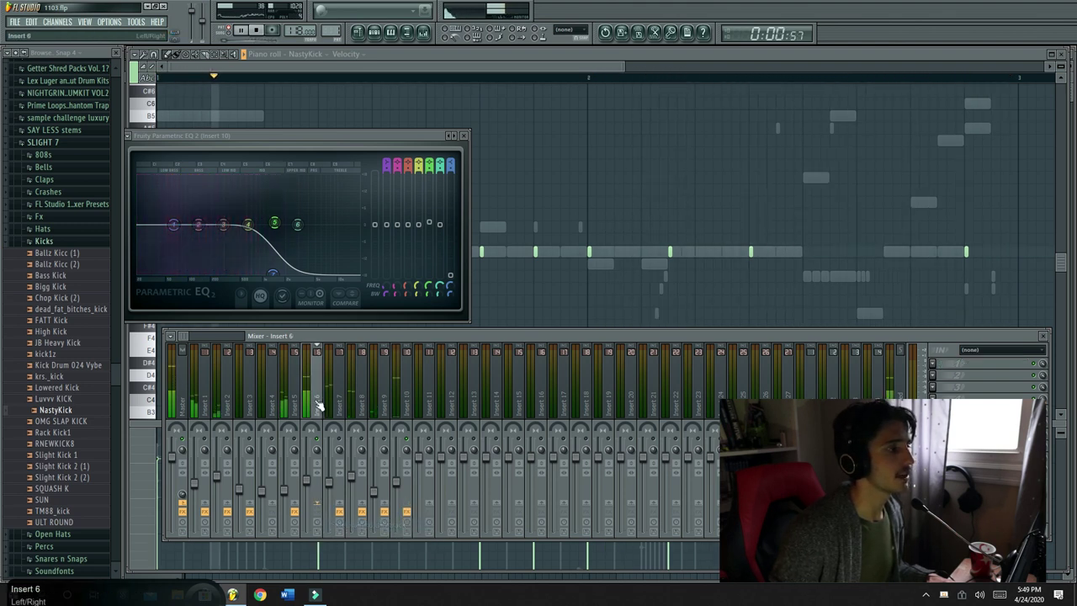
{"action": "left_click", "coordinate": [985, 375]}
{"action": "left_click", "coordinate": [871, 417]}
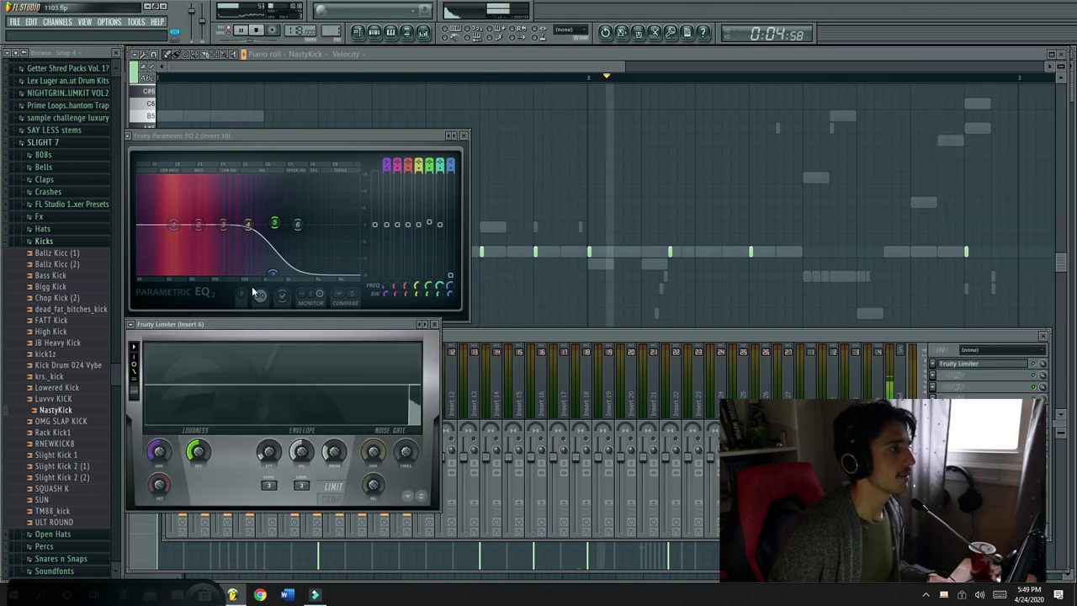
{"action": "left_click", "coordinate": [370, 486]}
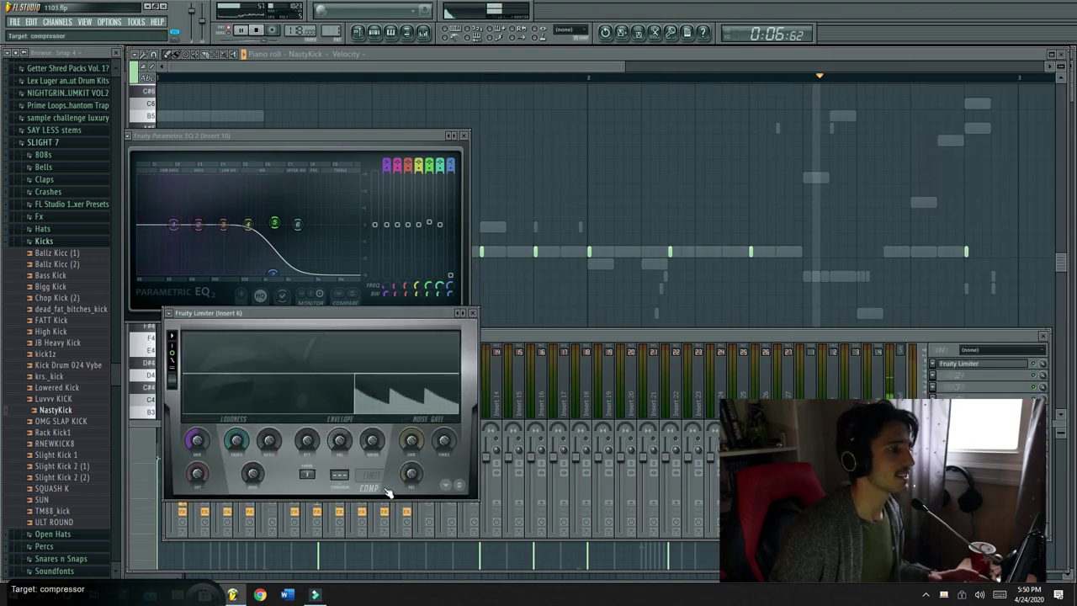
{"action": "left_click", "coordinate": [338, 474]}
{"action": "left_click", "coordinate": [375, 494]}
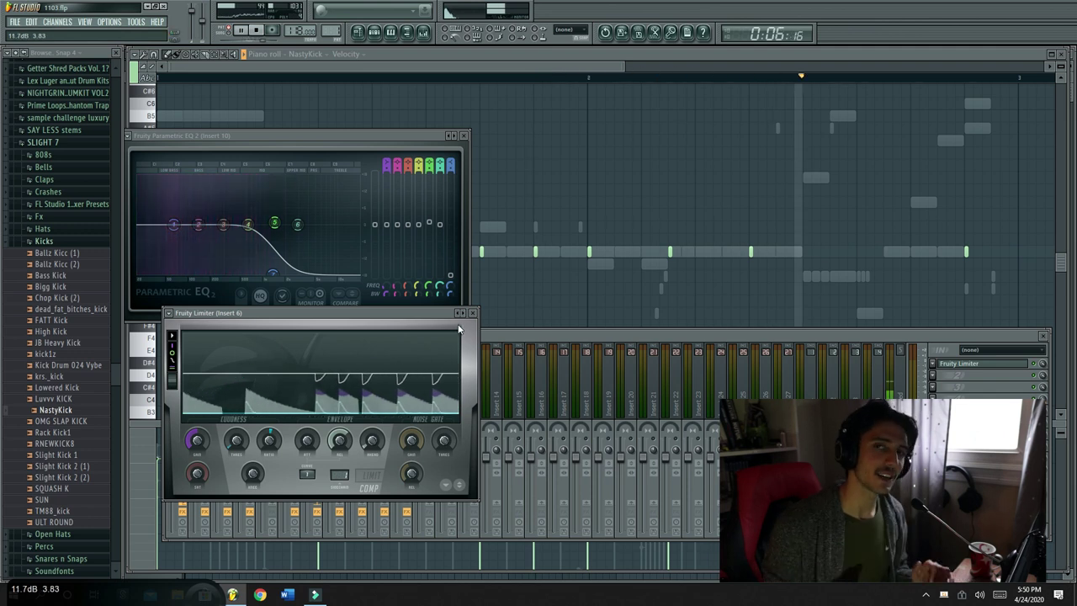
{"action": "left_click", "coordinate": [549, 335]}
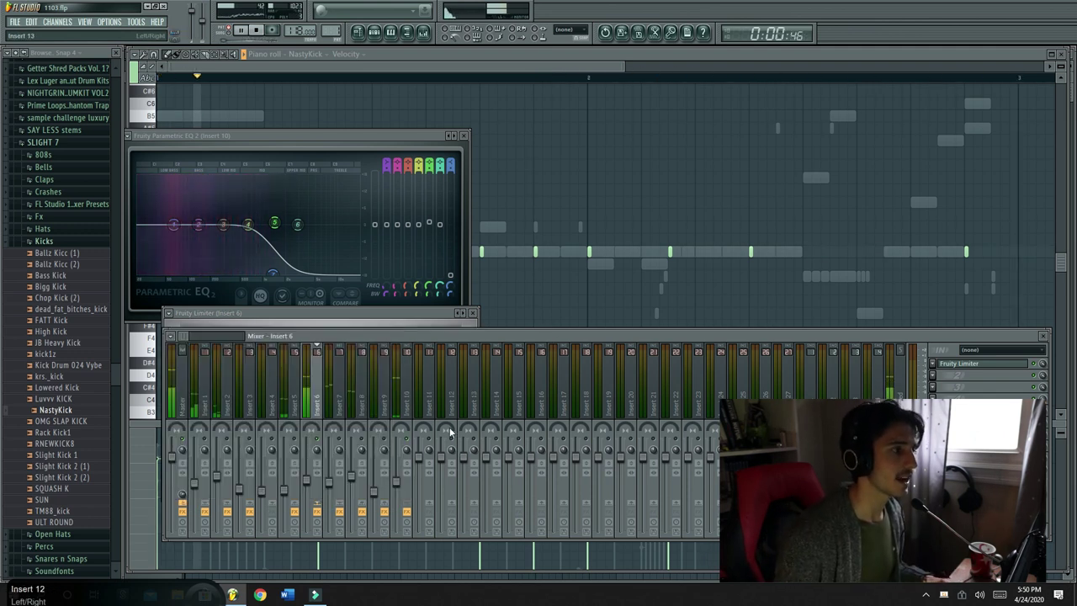
Raise the volume of mixer Insert 10 to about -4.4 dB and set Insert 1 to about -9.1 dB during playback
{"action": "left_click", "coordinate": [404, 486]}
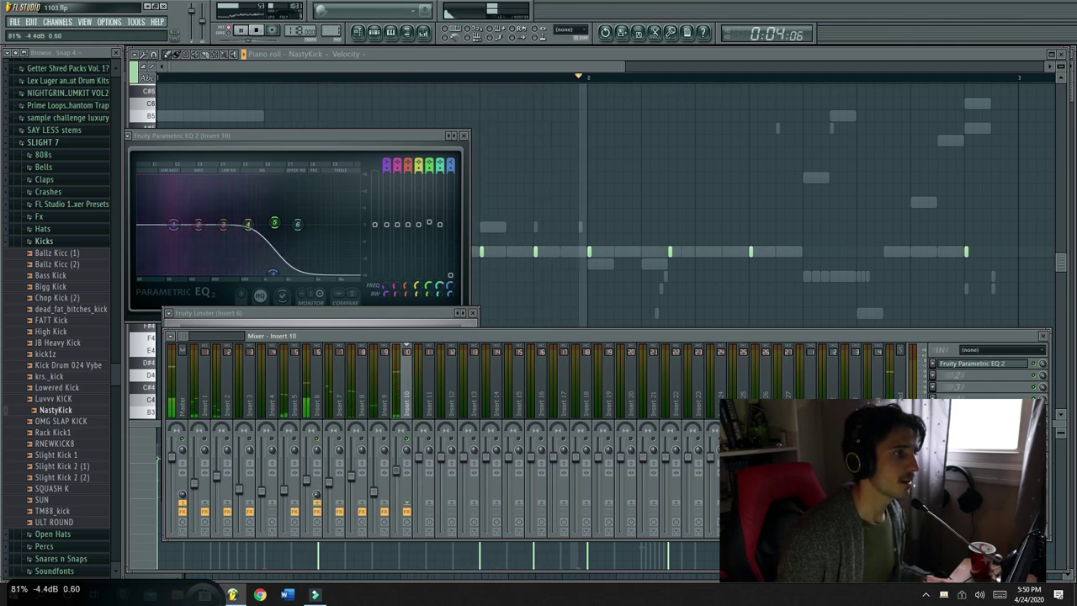
{"action": "left_click", "coordinate": [408, 440]}
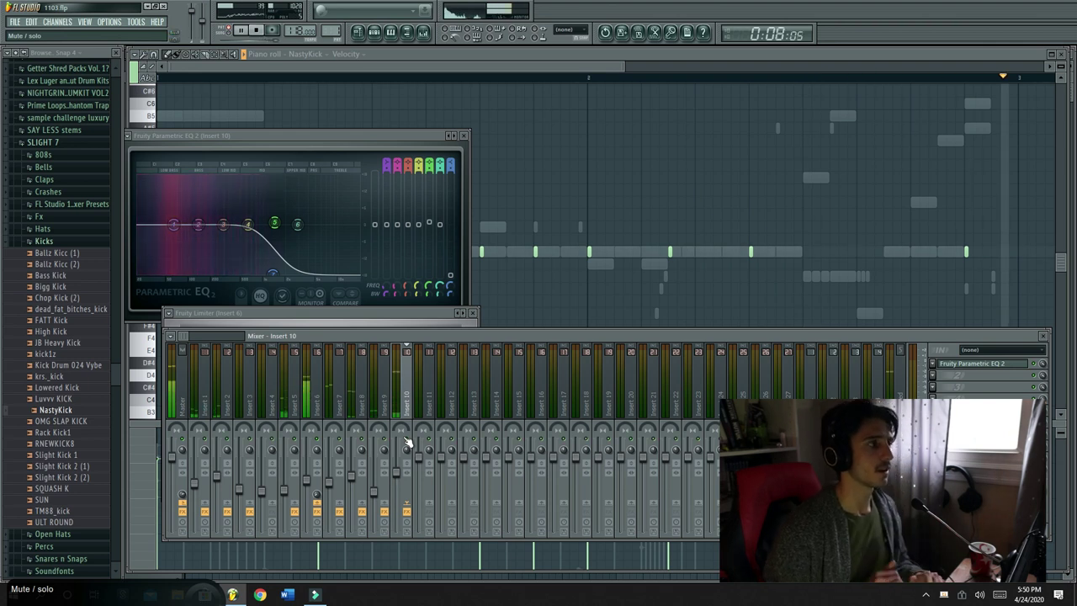
{"action": "left_click", "coordinate": [340, 484]}
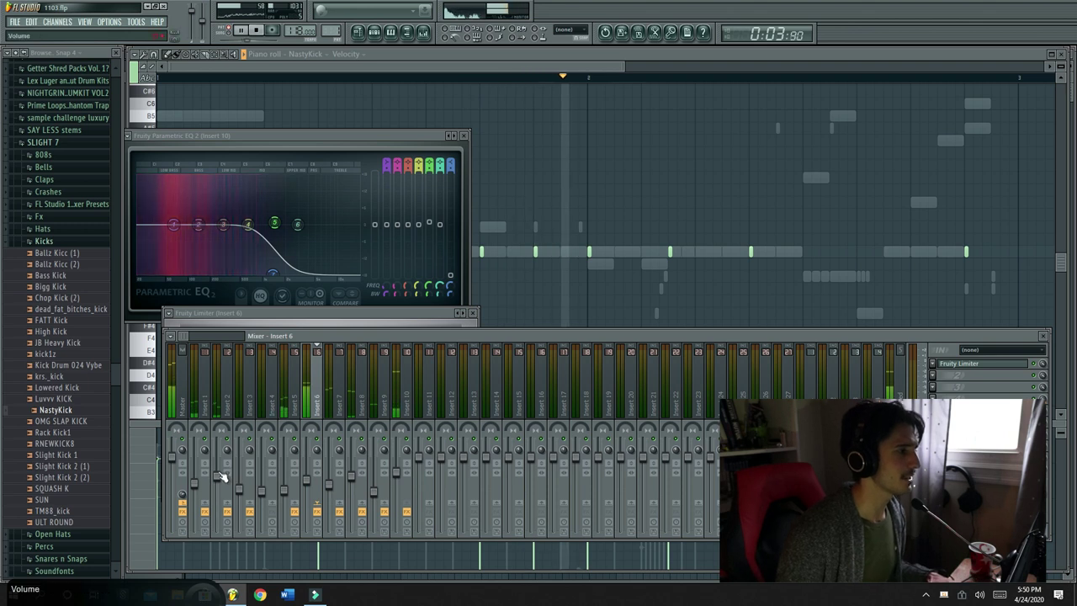
{"action": "left_click", "coordinate": [197, 491]}
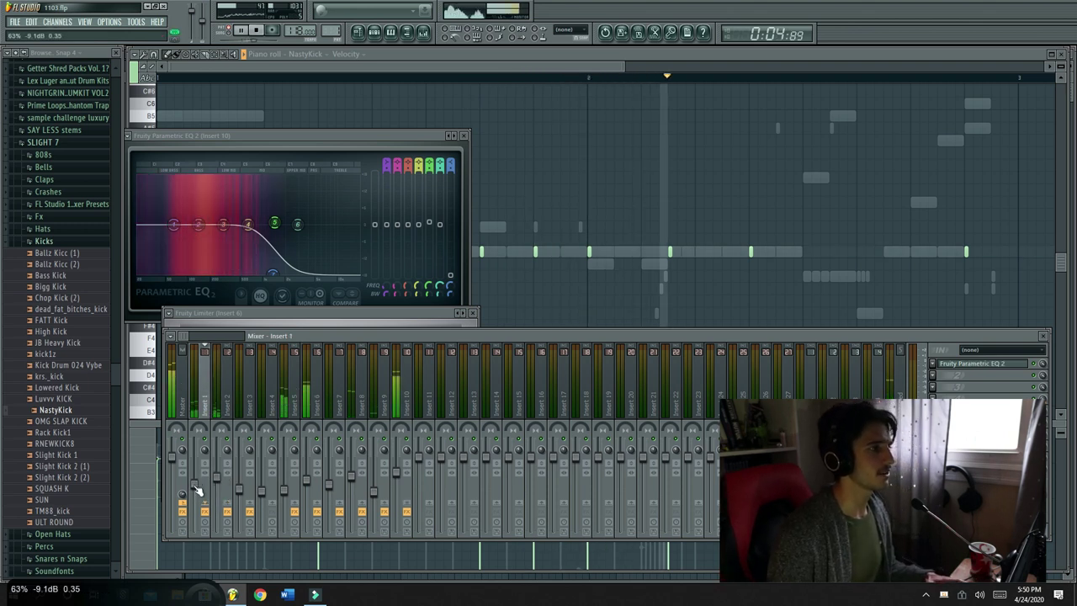
{"action": "left_click", "coordinate": [179, 421]}
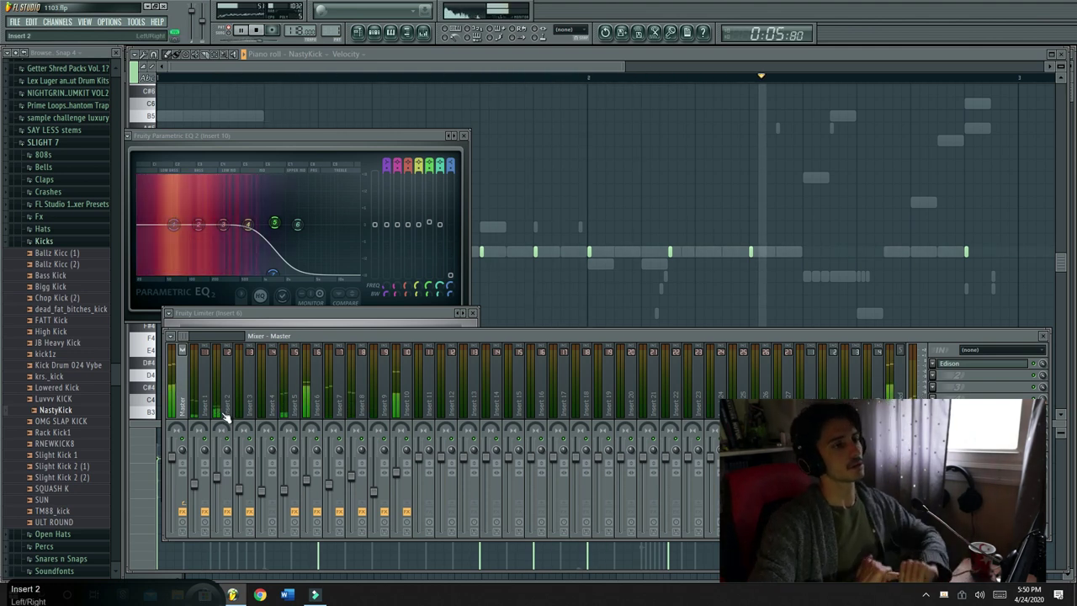
Audition samples in the SLIGHT 7 Hats folder, add Lo Hat as a new channel and route it to mixer Insert 11
{"action": "left_click", "coordinate": [375, 33]}
{"action": "key", "text": "space"}
{"action": "left_click", "coordinate": [57, 242]}
{"action": "left_click", "coordinate": [57, 232]}
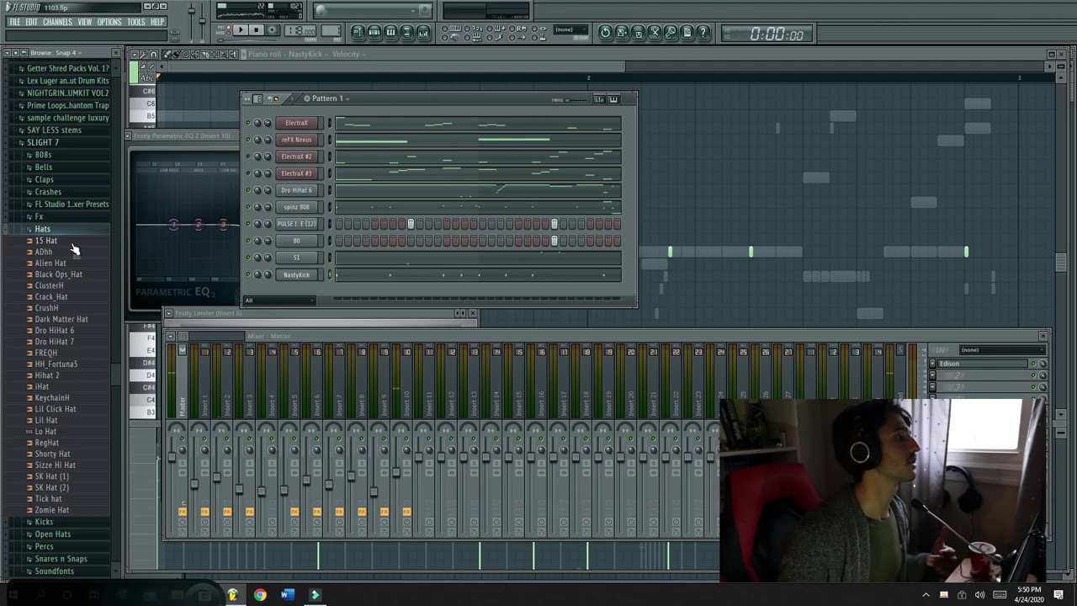
{"action": "left_click", "coordinate": [81, 352]}
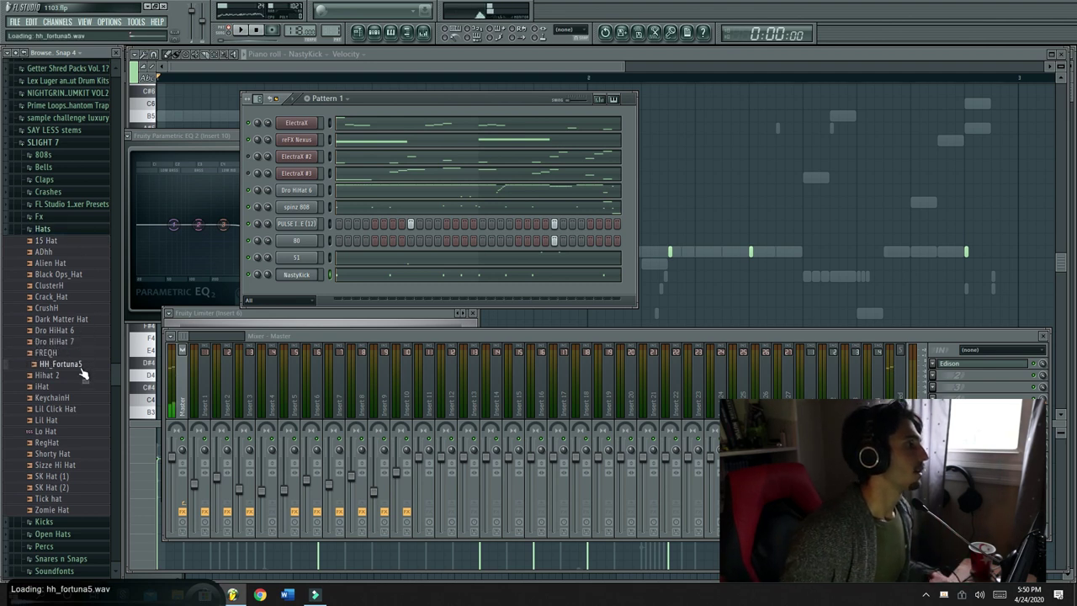
{"action": "left_click", "coordinate": [76, 408]}
{"action": "left_click", "coordinate": [74, 431]}
{"action": "left_click_drag", "start_coordinate": [78, 441], "coordinate": [273, 291]}
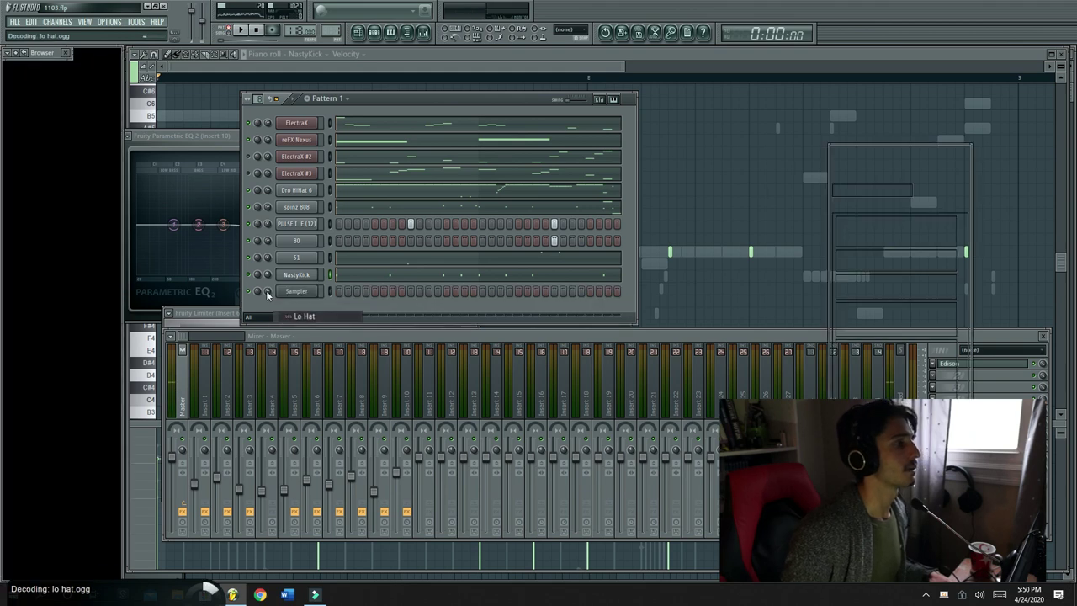
{"action": "left_click", "coordinate": [305, 295]}
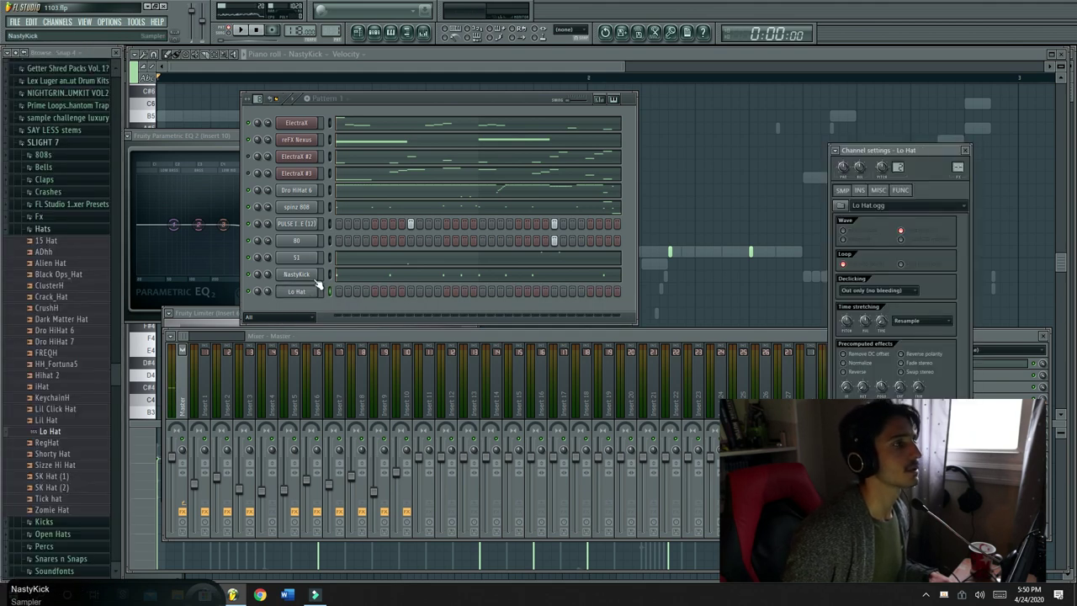
{"action": "mouse_move", "coordinate": [960, 168]}
{"action": "left_mouse_down"}
{"action": "mouse_move", "coordinate": [959, 133]}
{"action": "mouse_move", "coordinate": [958, 160]}
{"action": "left_mouse_up"}
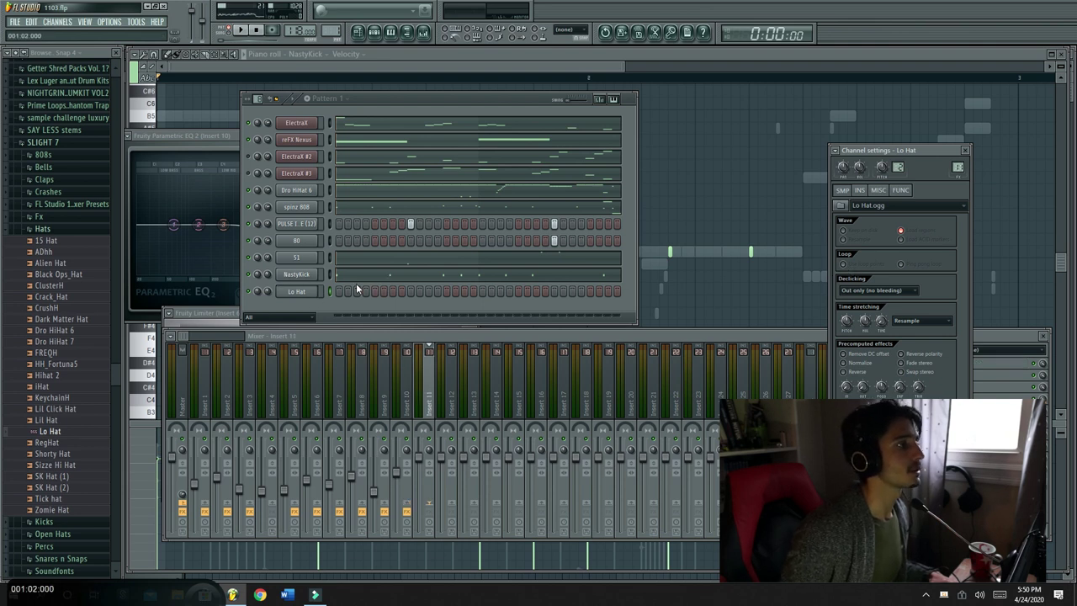
Program Lo Hat hits on steps 5, 13, 21, 23 and 29 of Pattern 1, checking them with playback
{"action": "left_click", "coordinate": [343, 294]}
{"action": "key", "text": "space"}
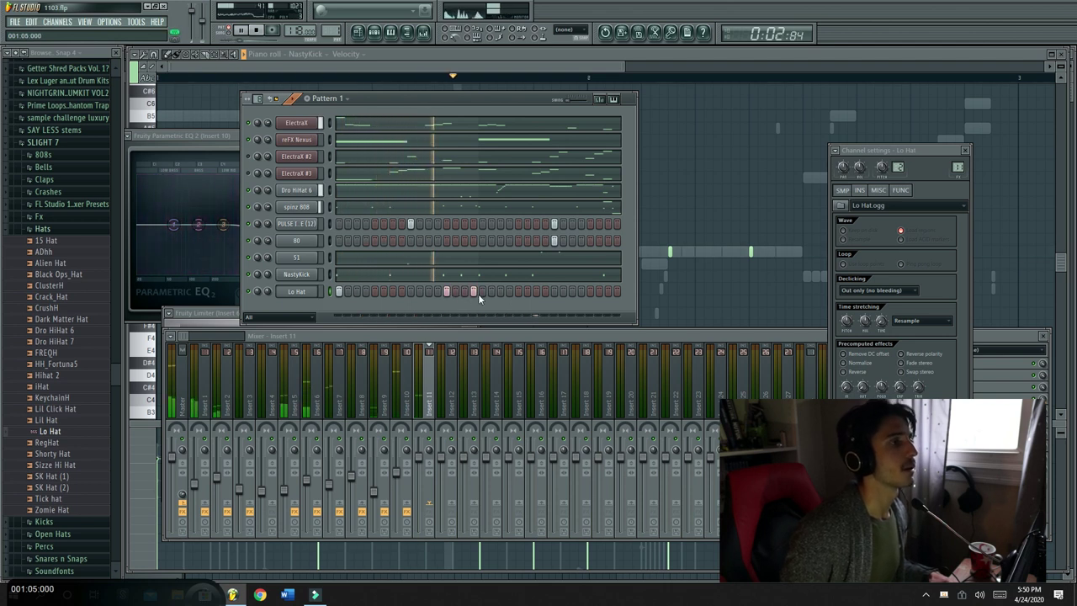
{"action": "key", "text": "space"}
{"action": "key", "text": "space"}
{"action": "left_click", "coordinate": [374, 292]}
{"action": "left_click", "coordinate": [446, 292]}
{"action": "left_click", "coordinate": [518, 292]}
{"action": "left_click", "coordinate": [536, 292]}
{"action": "left_click", "coordinate": [589, 292]}
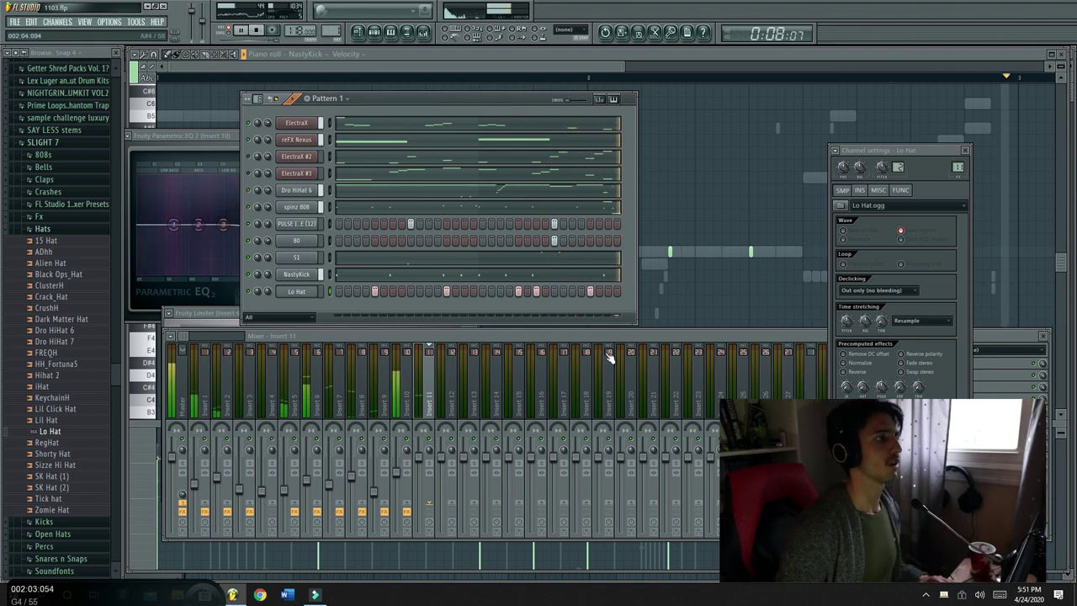
Send the Lo Hat pattern to the piano roll and shorten all its C5 notes
{"action": "right_click", "coordinate": [317, 289]}
{"action": "left_click", "coordinate": [329, 292]}
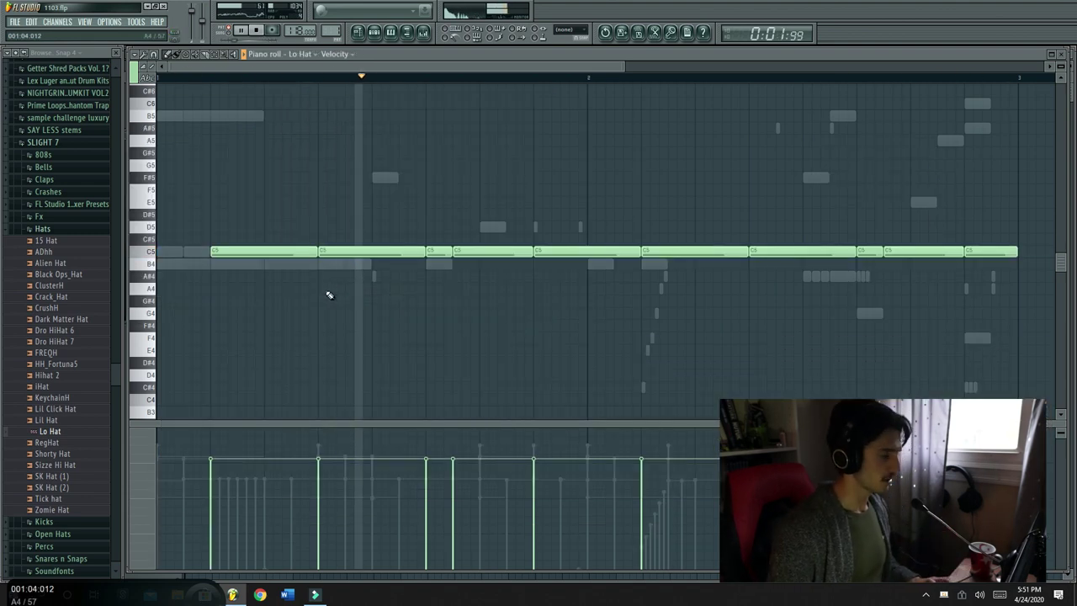
{"action": "key", "text": "shift+d"}
{"action": "key", "text": "space"}
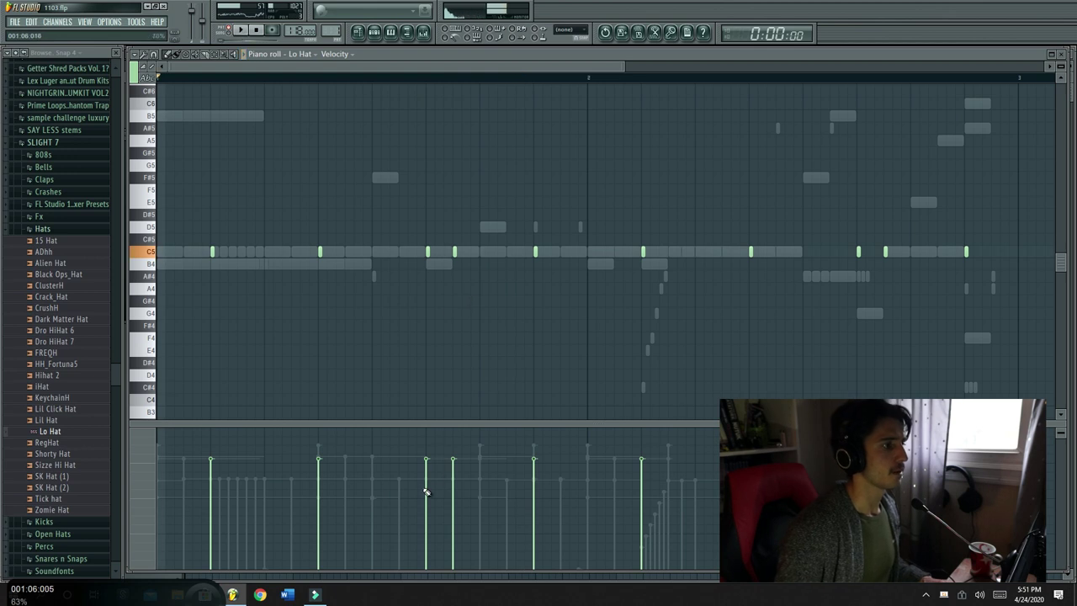
Lower the fourth Lo Hat note's velocity, delete the second-to-last note and move the remaining notes down to C#4
{"action": "key", "text": "space"}
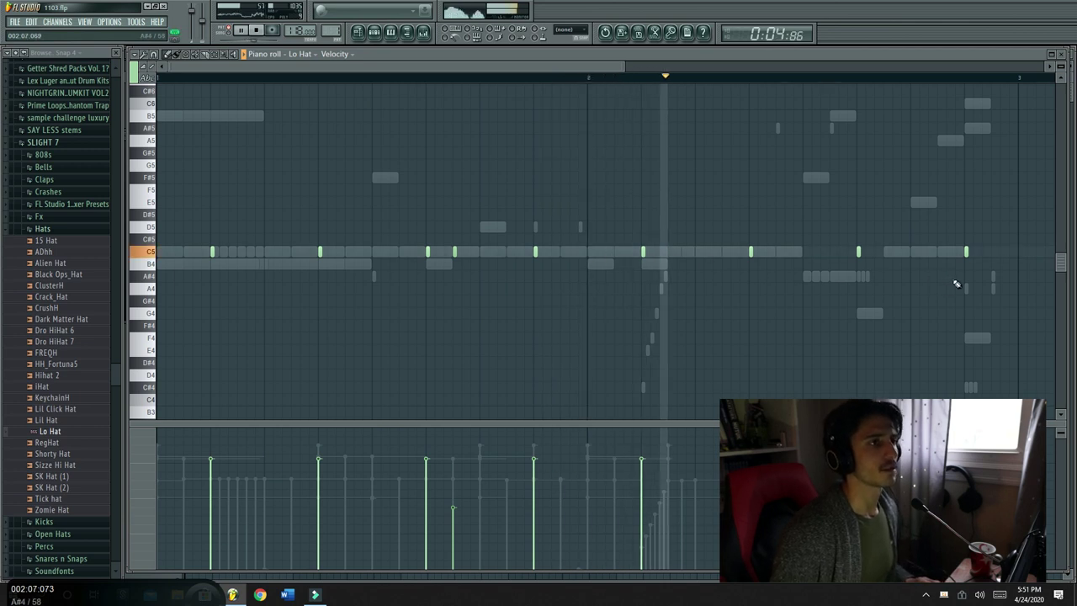
{"action": "left_click_drag", "start_coordinate": [976, 280], "coordinate": [211, 395]}
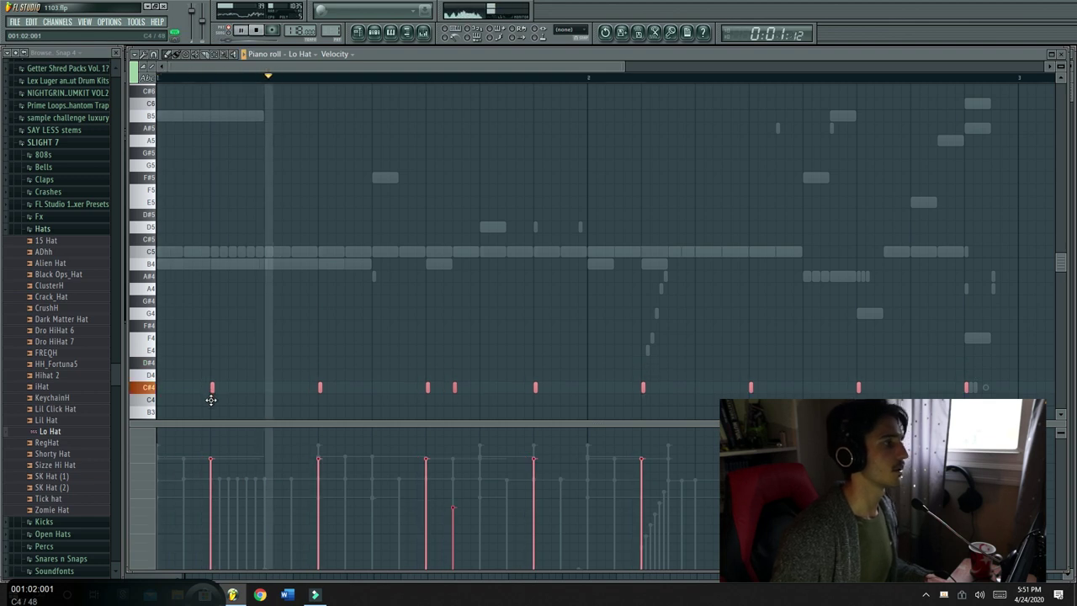
Balance Lo Hat's level by adjusting its channel volume and lowering the mixer fader of Insert 11
{"action": "left_click", "coordinate": [378, 38]}
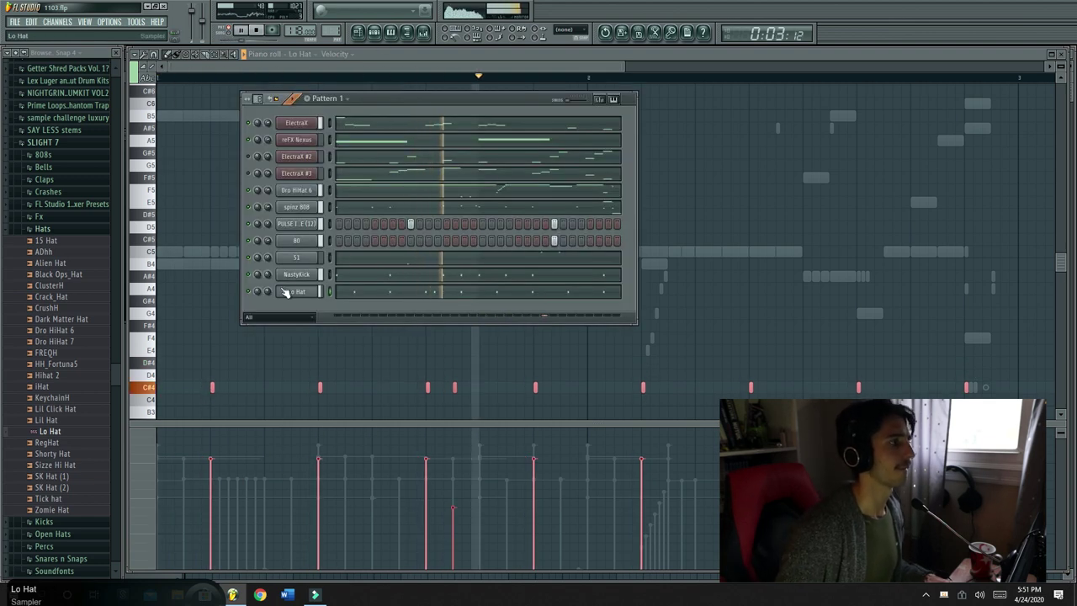
{"action": "left_click_drag", "start_coordinate": [267, 292], "coordinate": [267, 289]}
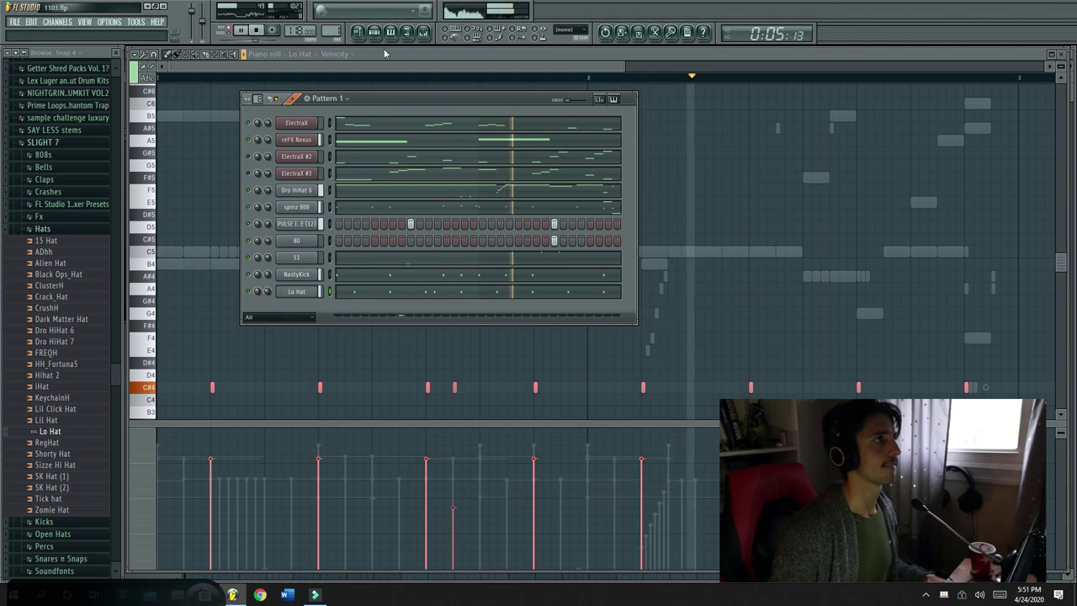
{"action": "left_click", "coordinate": [427, 36]}
{"action": "left_click_drag", "start_coordinate": [419, 458], "coordinate": [419, 476]}
{"action": "left_click_drag", "start_coordinate": [267, 291], "coordinate": [267, 282]}
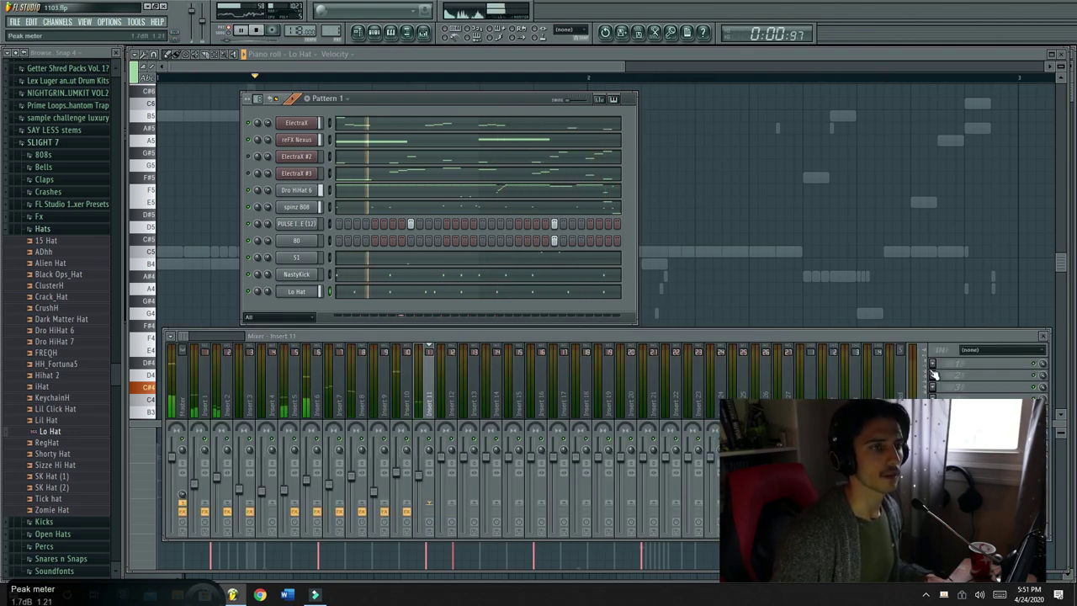
Add Fruity Reeverb 2 to Insert 11's first effect slot and reduce its early reflection level and overall mix levels
{"action": "left_click", "coordinate": [984, 363]}
{"action": "left_click", "coordinate": [990, 35]}
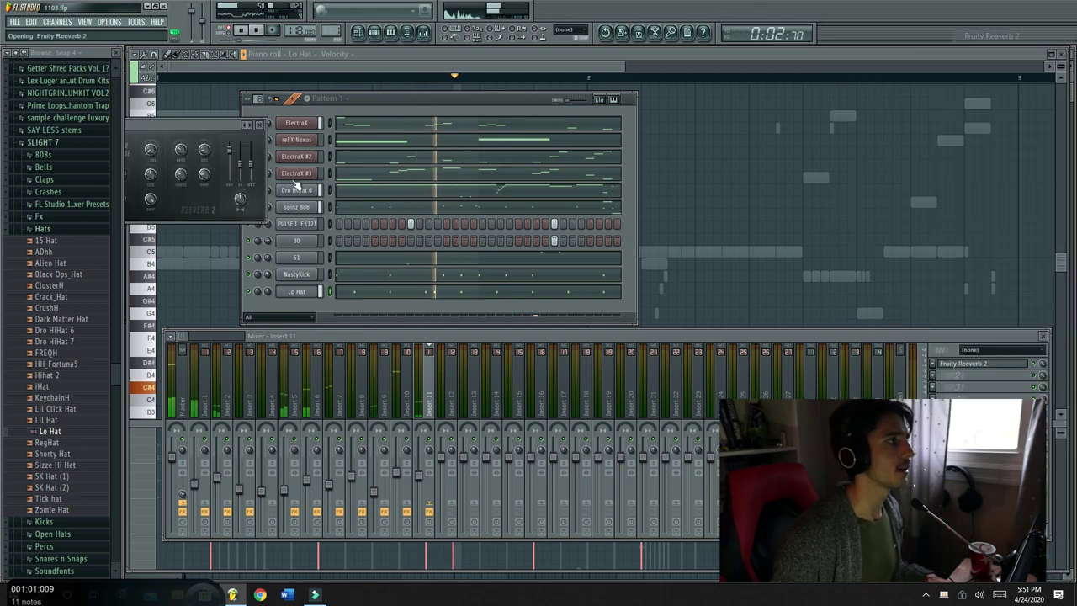
{"action": "left_click_drag", "start_coordinate": [249, 168], "coordinate": [244, 166]}
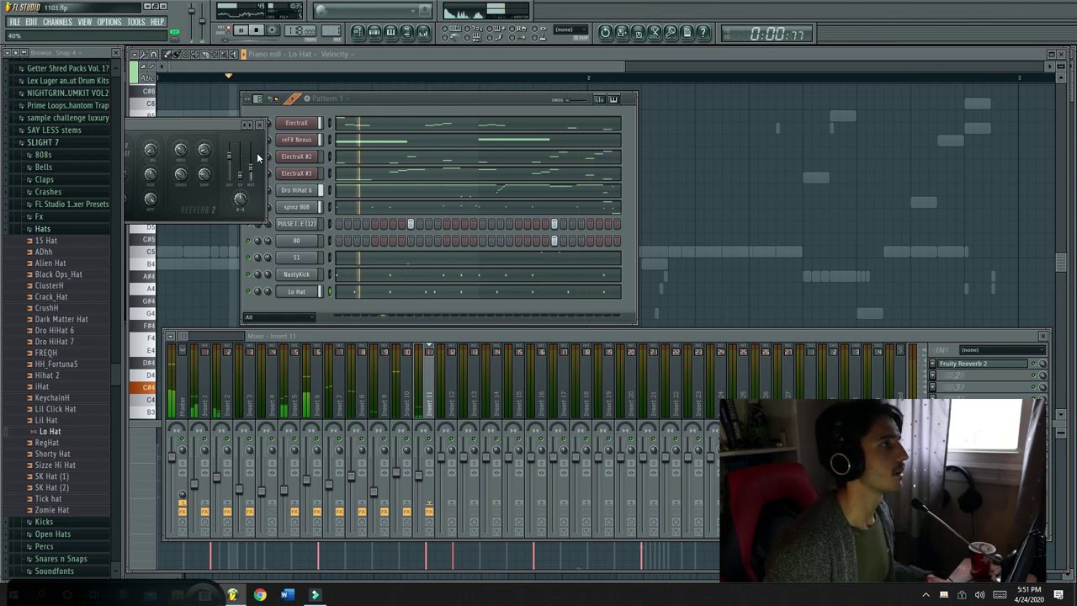
{"action": "key", "text": "space"}
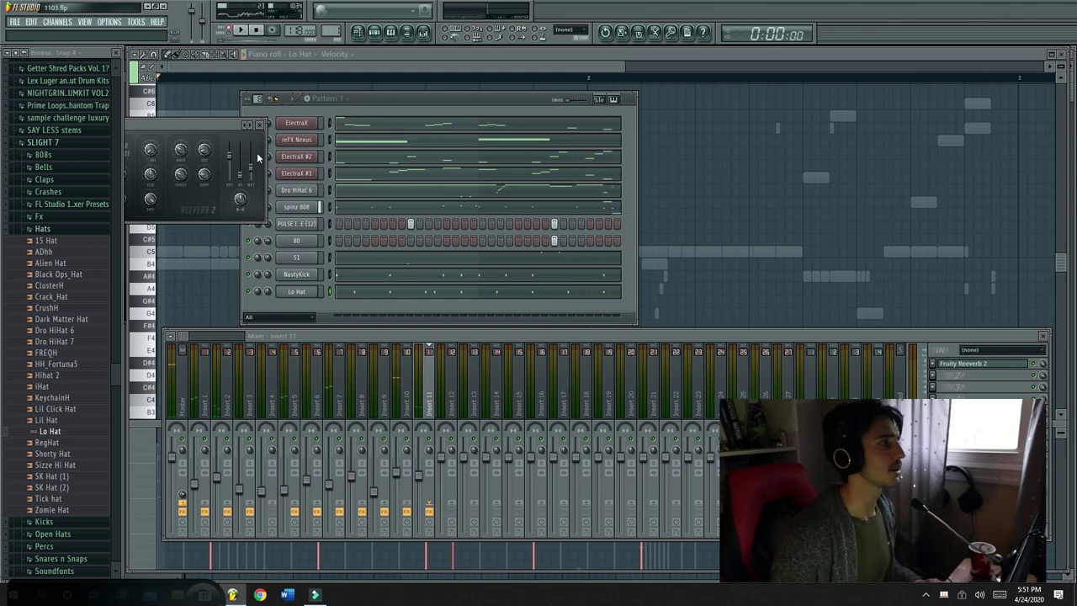
Send the PULSE III SNARE and 80 channels to the piano roll and shorten their notes
{"action": "right_click", "coordinate": [311, 224]}
{"action": "left_click", "coordinate": [354, 225]}
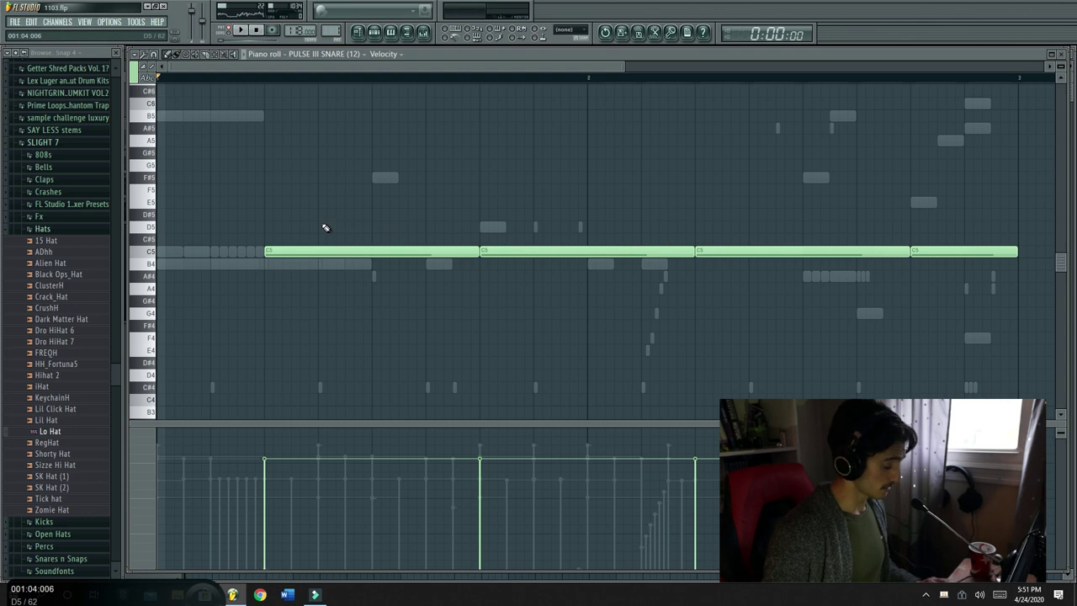
{"action": "key", "text": "ctrl+z"}
{"action": "left_click", "coordinate": [390, 32]}
{"action": "right_click", "coordinate": [309, 241]}
{"action": "left_click", "coordinate": [339, 239]}
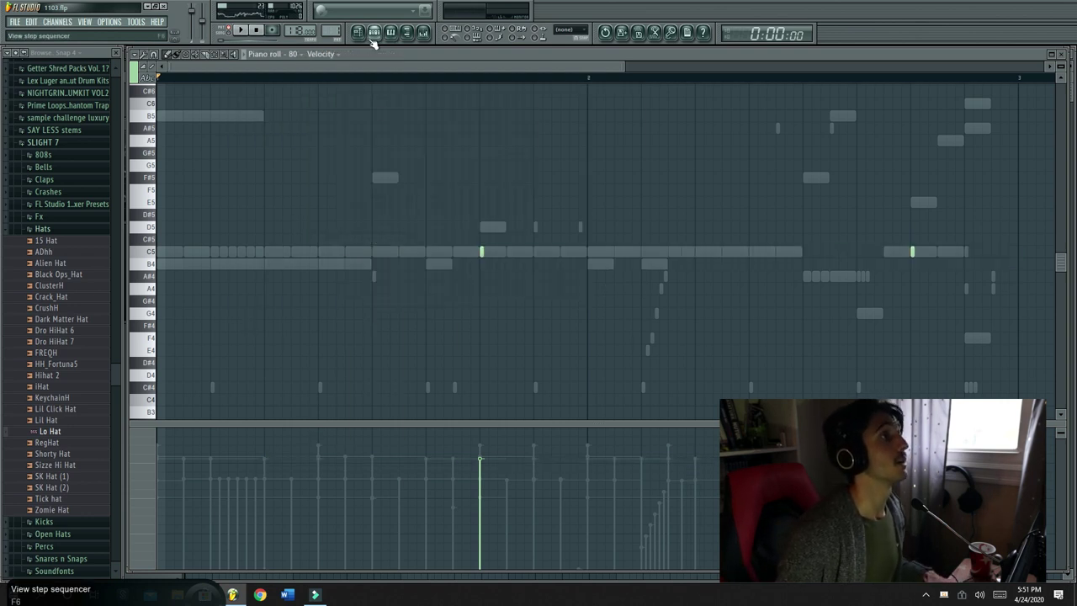
Place a Pattern 1 clip on Track 1 of the playlist, starting at bar 1
{"action": "left_click", "coordinate": [362, 37]}
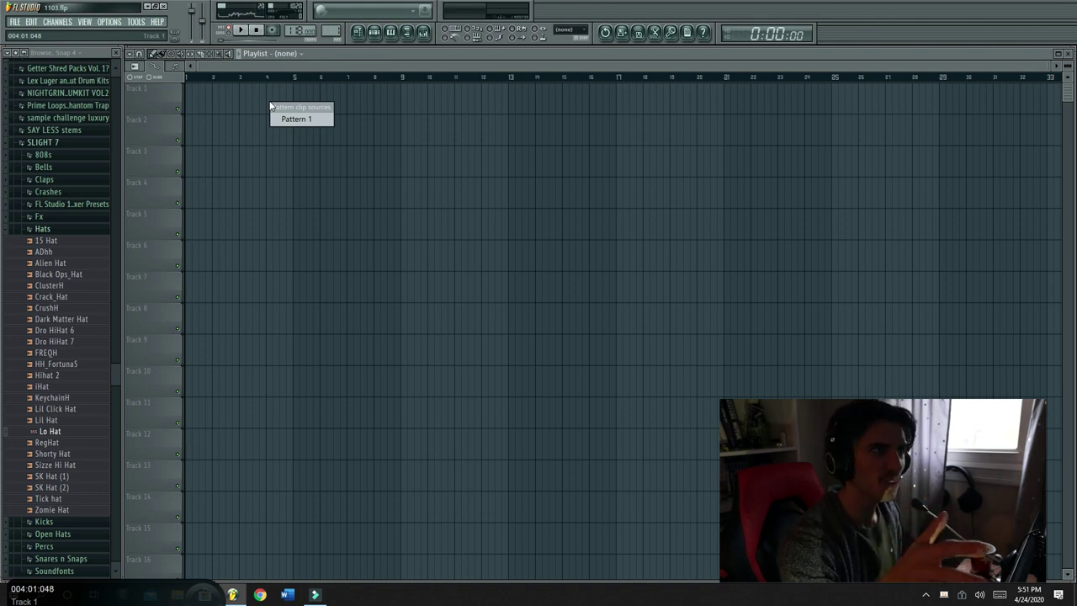
{"action": "left_click", "coordinate": [290, 118]}
{"action": "left_click_drag", "start_coordinate": [293, 96], "coordinate": [241, 87]}
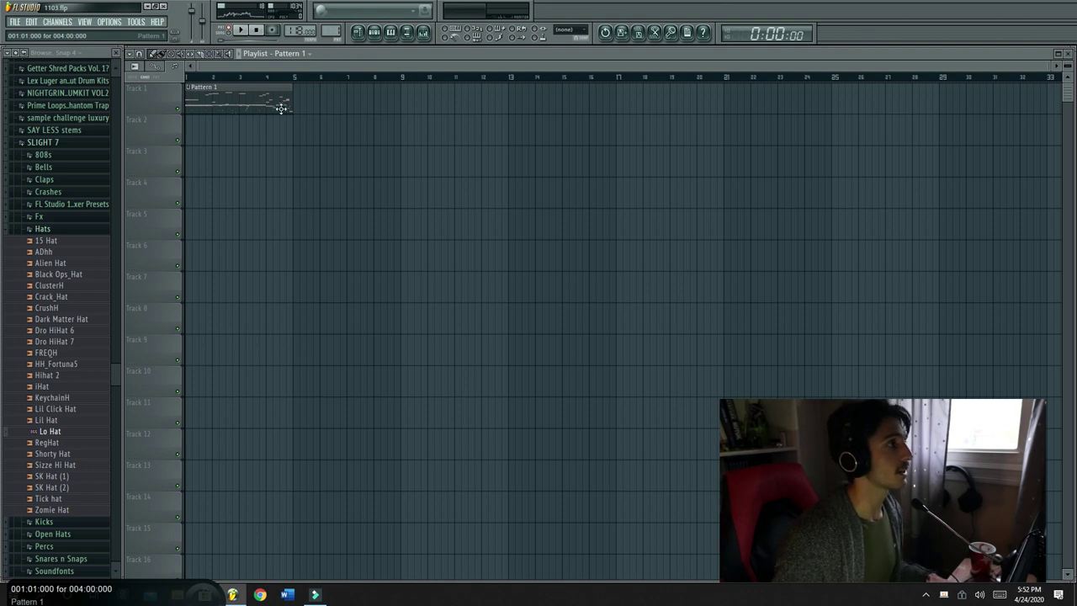
Split Pattern 1 by channel into separate patterns
{"action": "left_click", "coordinate": [374, 36]}
{"action": "left_click", "coordinate": [341, 102]}
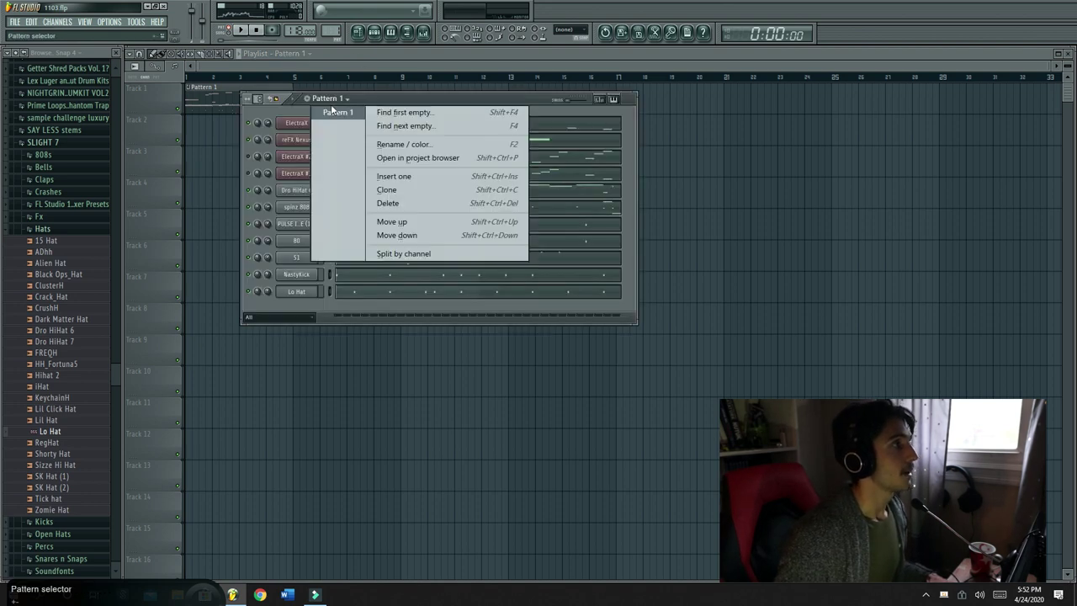
{"action": "left_click", "coordinate": [429, 255]}
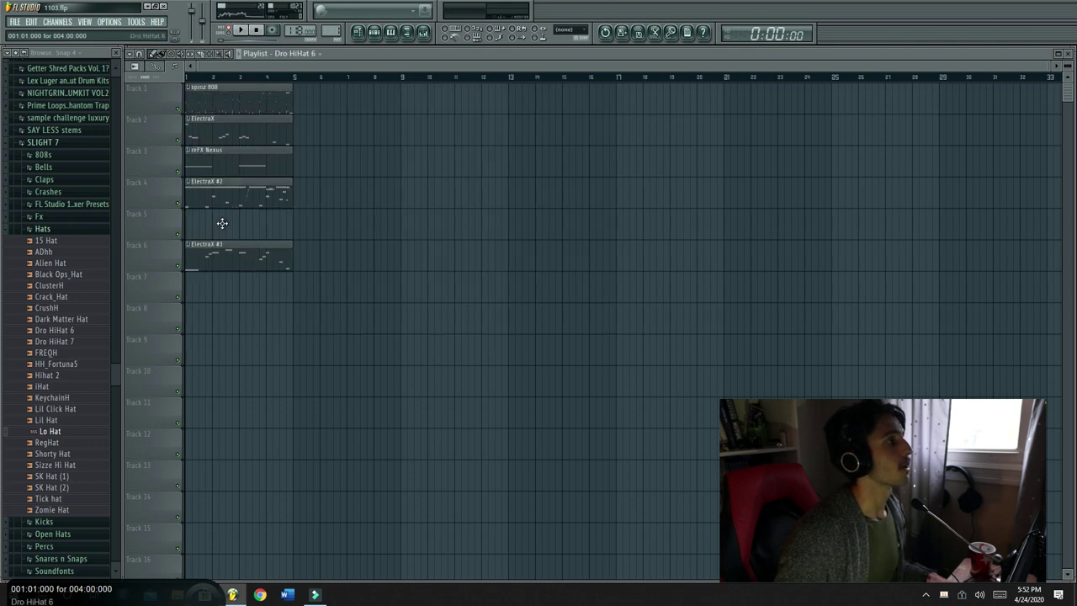
Spread the split clips: ElectraX #3 on Track 5, Dro HiHat 6 on 7, spinz 808 on 8, PULSE III SNARE on 10 and 80 on 11
{"action": "left_click_drag", "start_coordinate": [222, 220], "coordinate": [209, 310]}
{"action": "left_click_drag", "start_coordinate": [212, 256], "coordinate": [212, 226]}
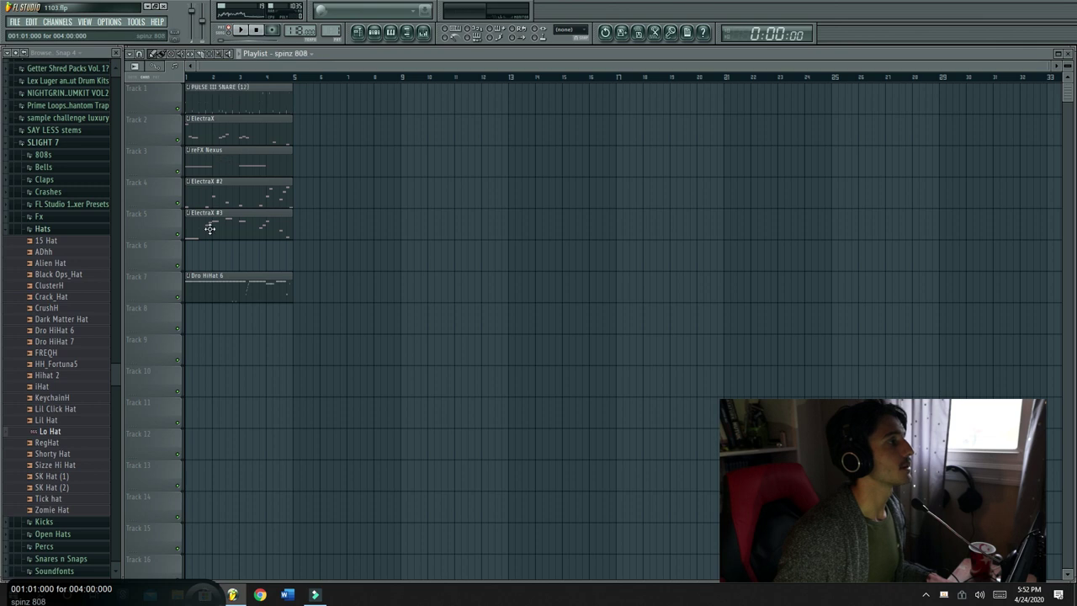
{"action": "left_click", "coordinate": [206, 353]}
{"action": "left_click_drag", "start_coordinate": [207, 313], "coordinate": [208, 316]}
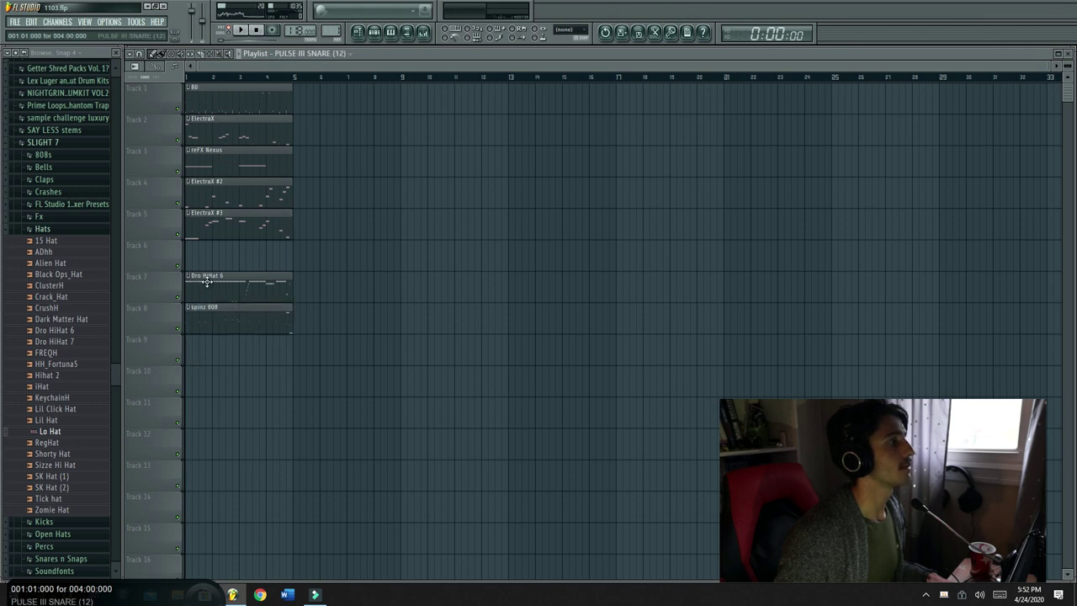
{"action": "left_click_drag", "start_coordinate": [208, 353], "coordinate": [208, 398]}
{"action": "left_click", "coordinate": [213, 403]}
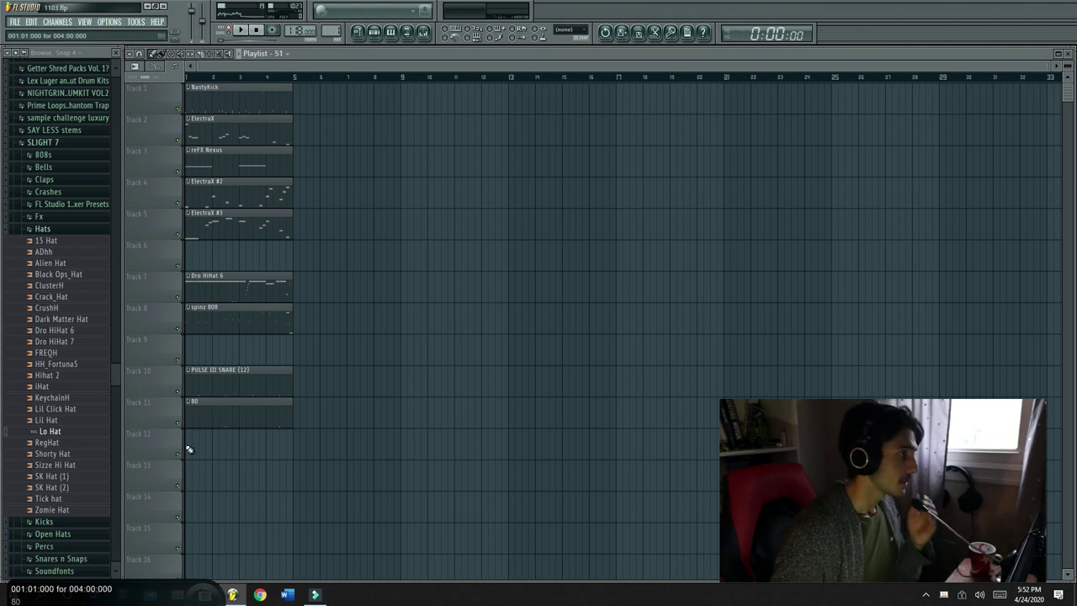
Place the NastyKick clip under spinz 808 and Lo Hat last, and close the gaps so the drum clips occupy Tracks 6 to 11
{"action": "left_click_drag", "start_coordinate": [218, 440], "coordinate": [219, 472]}
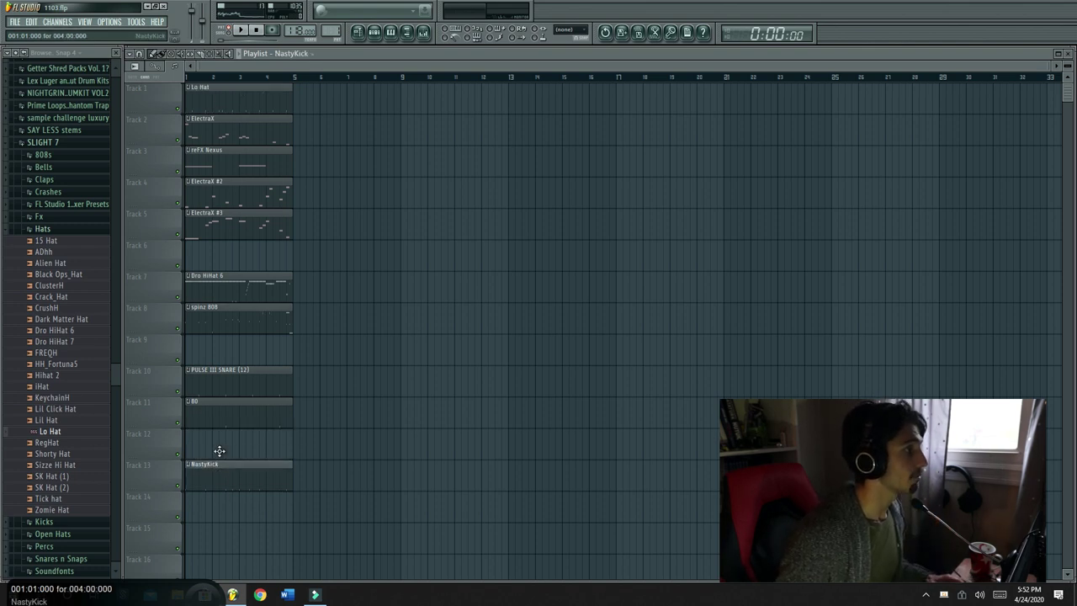
{"action": "key", "text": "ctrl+z"}
{"action": "left_click", "coordinate": [212, 360]}
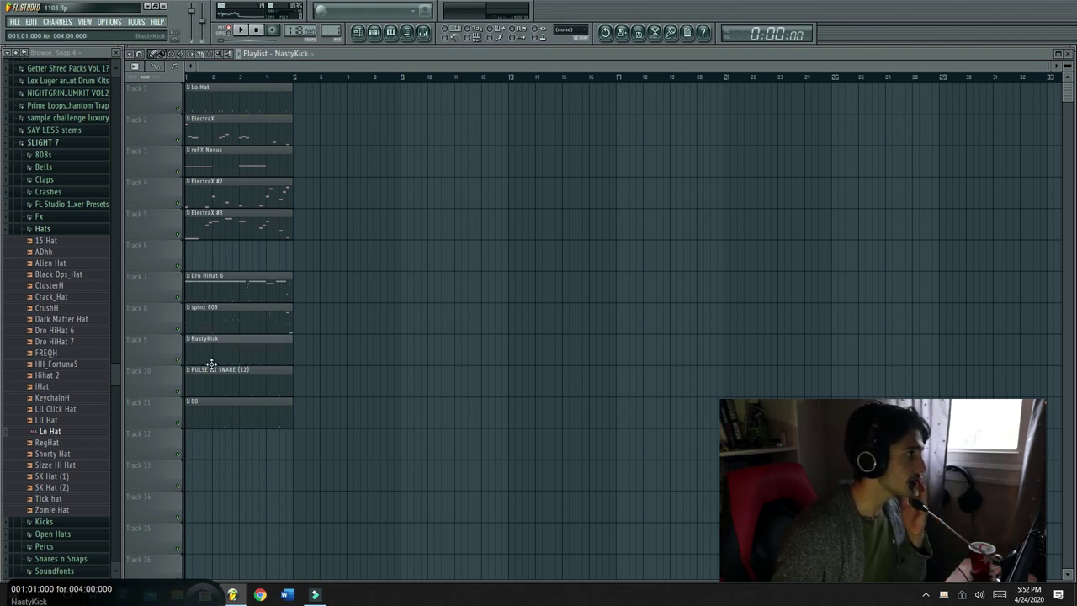
{"action": "left_click_drag", "start_coordinate": [213, 81], "coordinate": [191, 475]}
{"action": "left_click_drag", "start_coordinate": [195, 436], "coordinate": [194, 435]}
{"action": "left_click_drag", "start_coordinate": [334, 474], "coordinate": [213, 254]}
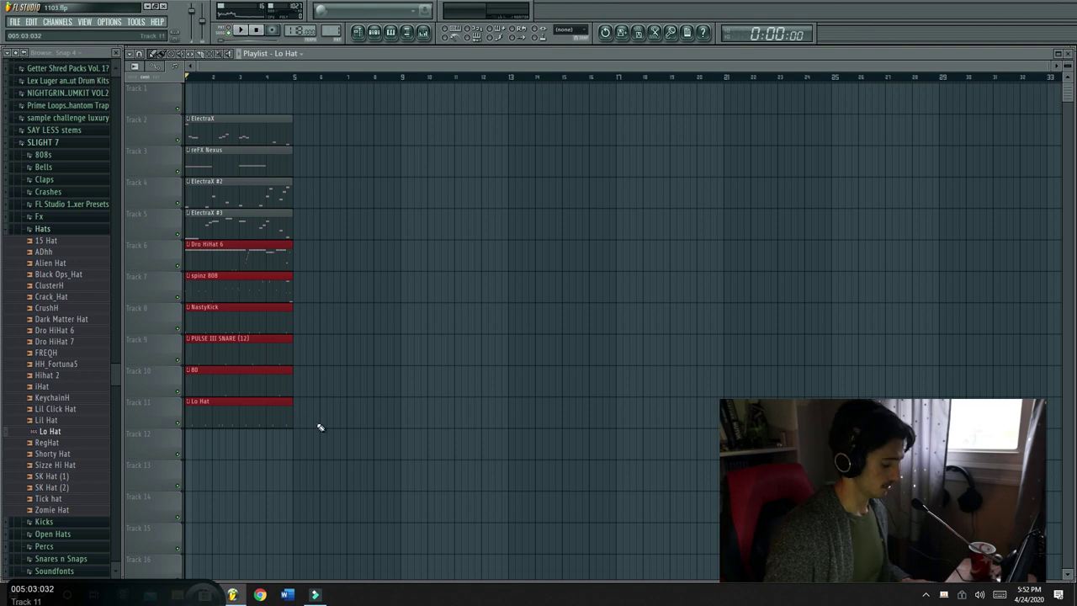
Select all clips on Tracks 2 to 11 and duplicate the four-bar block six times, filling the playlist up to bar 29
{"action": "mouse_move", "coordinate": [410, 422]}
{"action": "left_mouse_down"}
{"action": "mouse_move", "coordinate": [191, 220]}
{"action": "mouse_move", "coordinate": [201, 130]}
{"action": "left_mouse_up"}
{"action": "key", "text": "ctrl+b"}
{"action": "key", "text": "ctrl+b"}
{"action": "key", "text": "ctrl+b"}
{"action": "key", "text": "ctrl+b"}
{"action": "key", "text": "ctrl+b"}
{"action": "key", "text": "ctrl+b"}
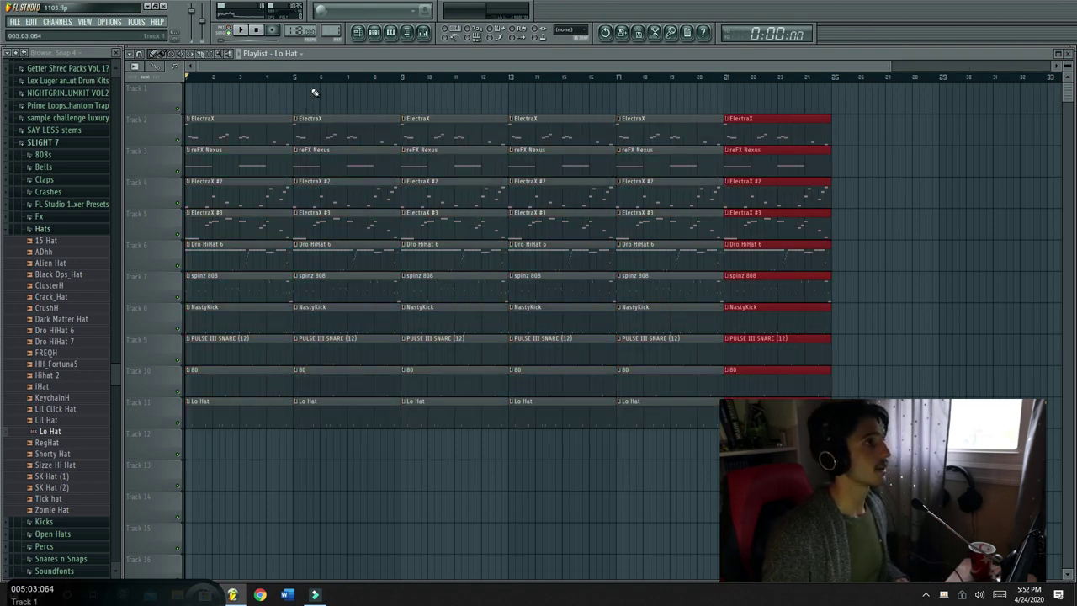
Delete the clips on Tracks 4 to 11 in bars 1 to 8, keeping only ElectraX and reFX Nexus, while playing the song
{"action": "right_click", "coordinate": [232, 218]}
{"action": "key", "text": "space"}
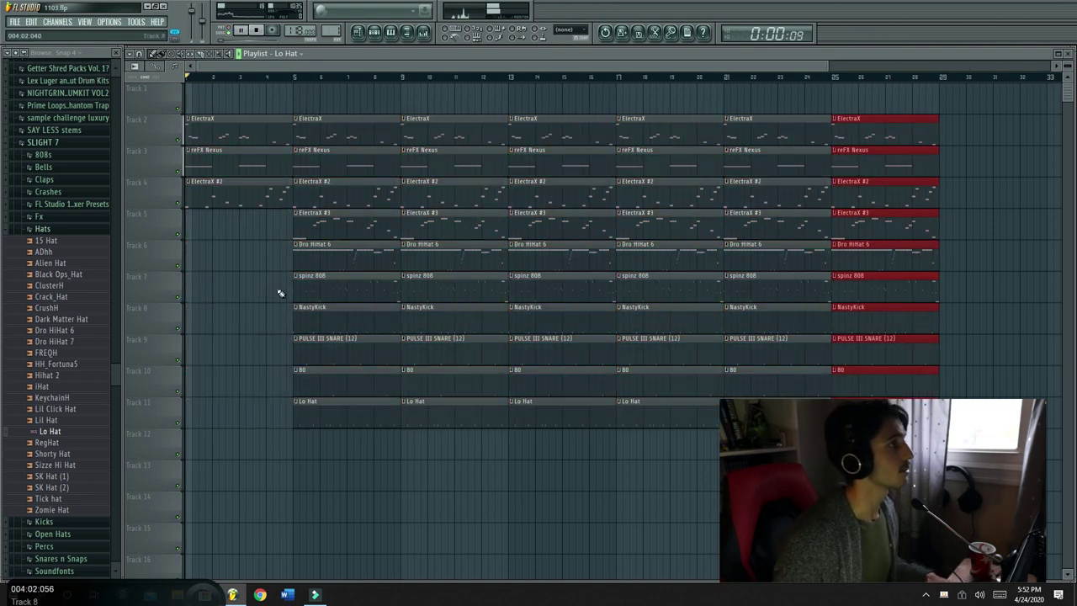
{"action": "right_click", "coordinate": [242, 204]}
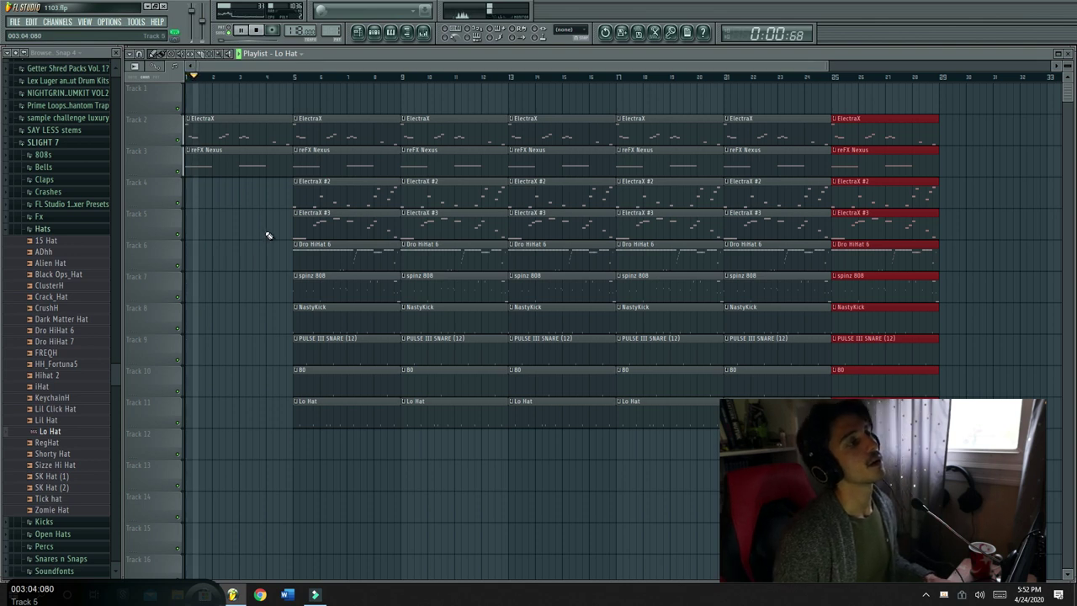
{"action": "right_click", "coordinate": [310, 198]}
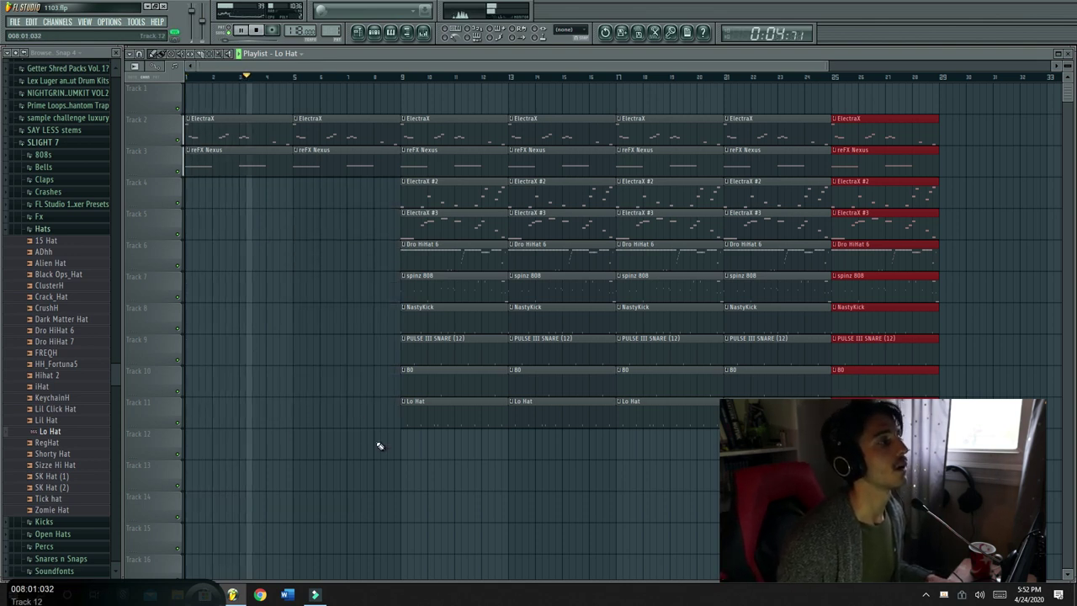
Stop playback, collapse the Hats folder and audition samples such as 30, 35, 75 and 89 in the Wall Mart Samples Pack
{"action": "left_click", "coordinate": [90, 230]}
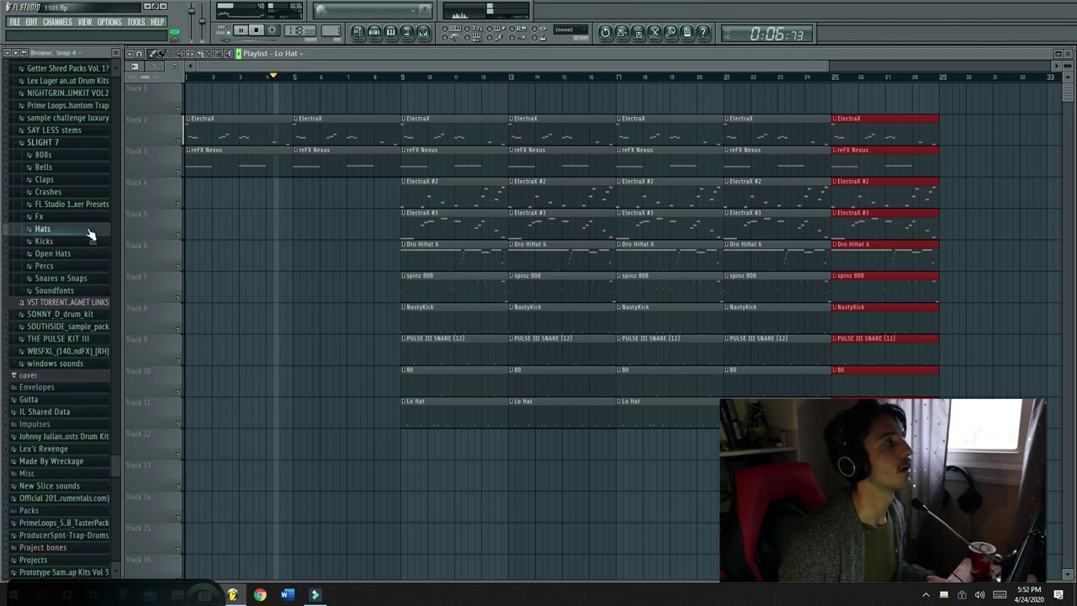
{"action": "key", "text": "space"}
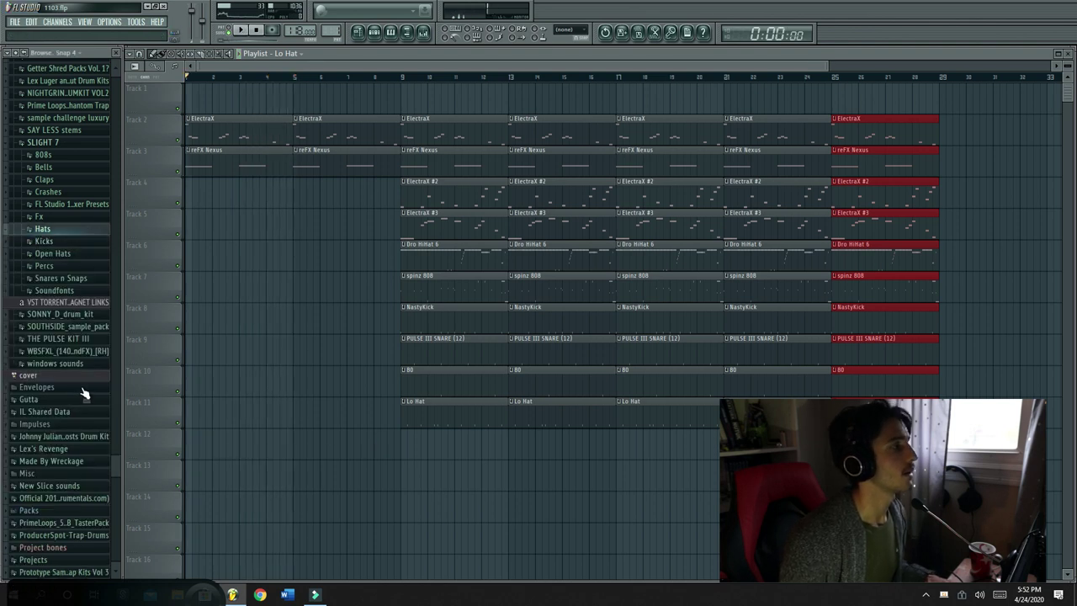
{"action": "scroll", "coordinate": [87, 566], "scroll_direction": "down", "scroll_amount": 2}
{"action": "scroll", "coordinate": [88, 565], "scroll_direction": "down", "scroll_amount": 6}
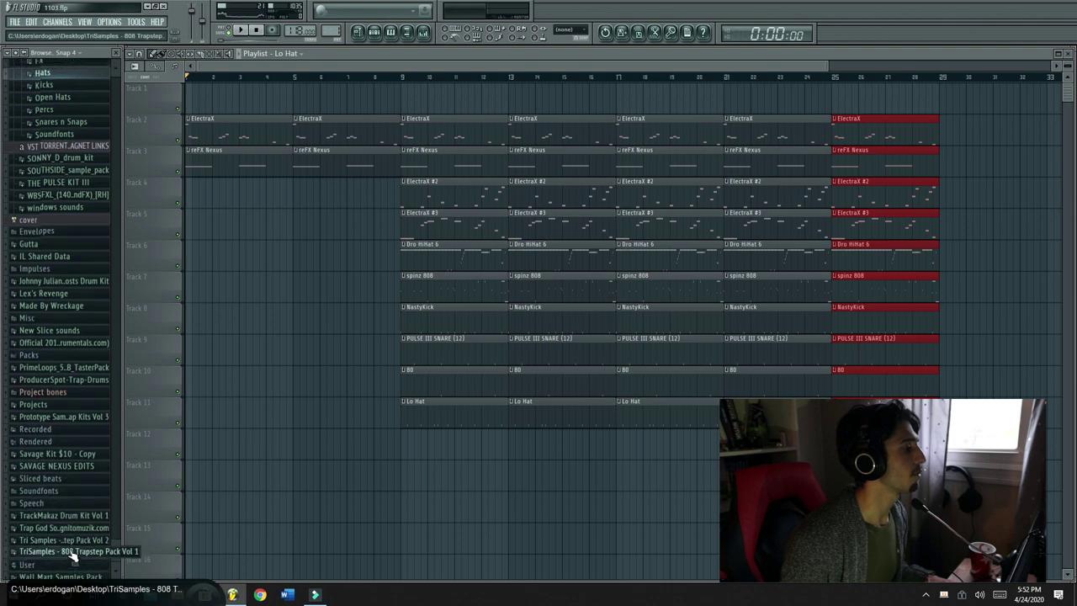
{"action": "left_click", "coordinate": [72, 551]}
{"action": "left_click", "coordinate": [79, 414]}
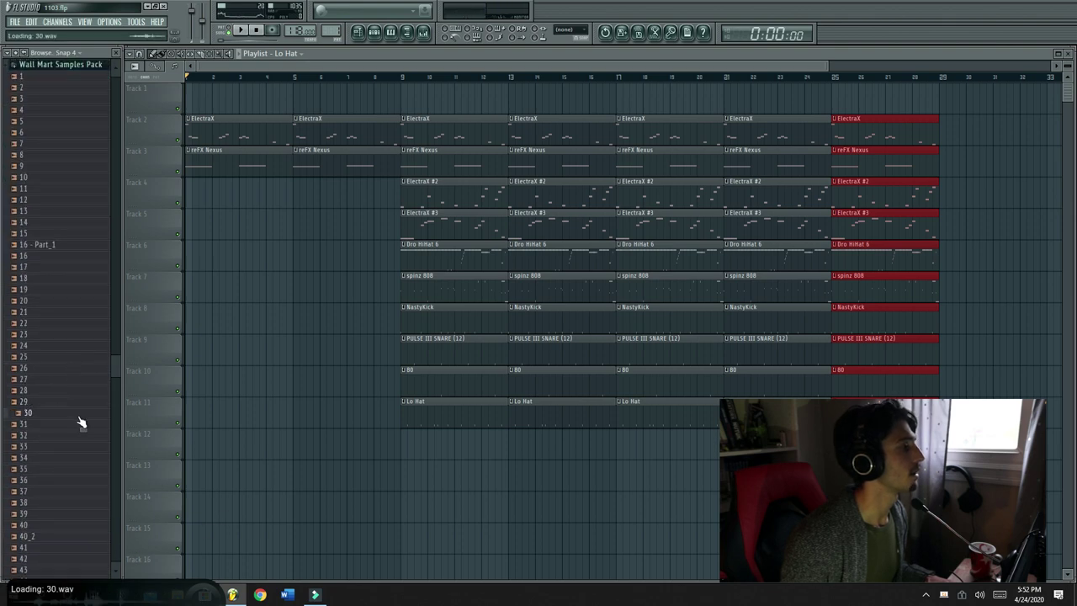
{"action": "scroll", "coordinate": [80, 484], "scroll_direction": "down", "scroll_amount": 5}
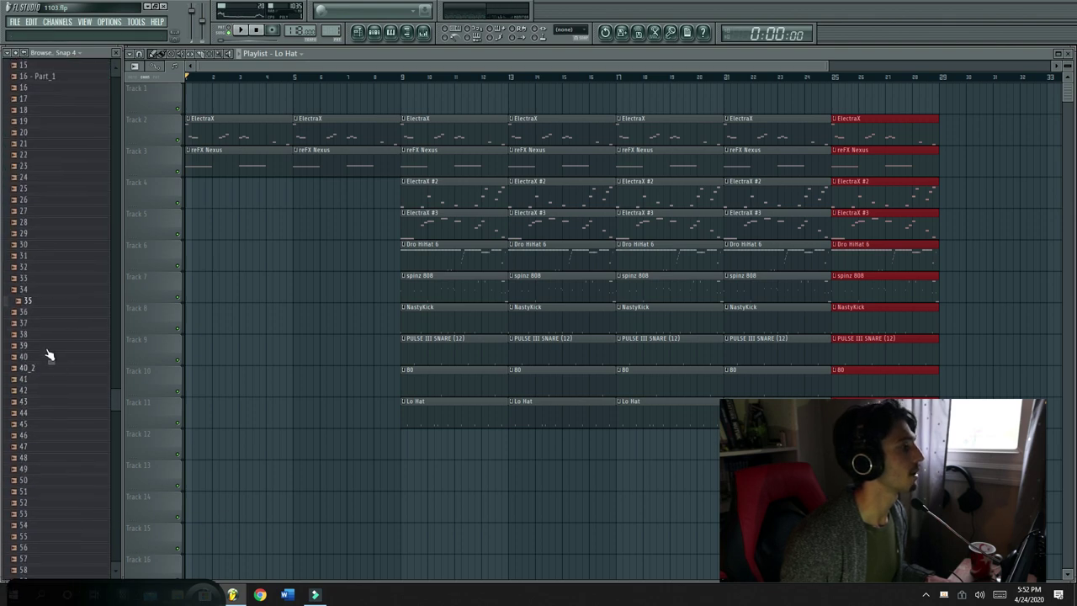
{"action": "scroll", "coordinate": [69, 497], "scroll_direction": "down", "scroll_amount": 3}
{"action": "left_click", "coordinate": [70, 493]}
{"action": "scroll", "coordinate": [78, 525], "scroll_direction": "down", "scroll_amount": 4}
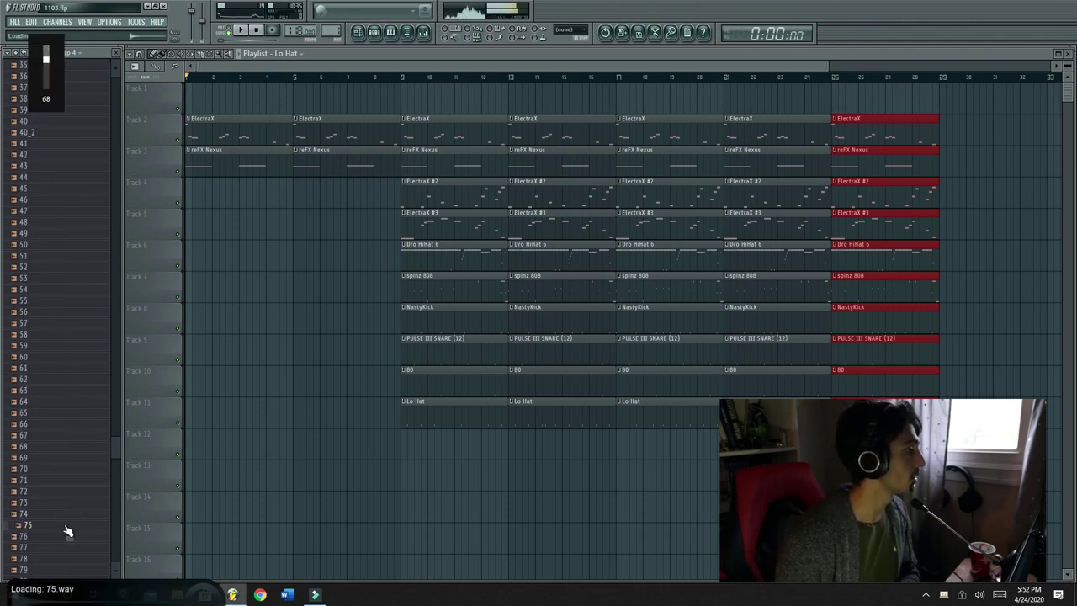
{"action": "scroll", "coordinate": [69, 547], "scroll_direction": "down", "scroll_amount": 8}
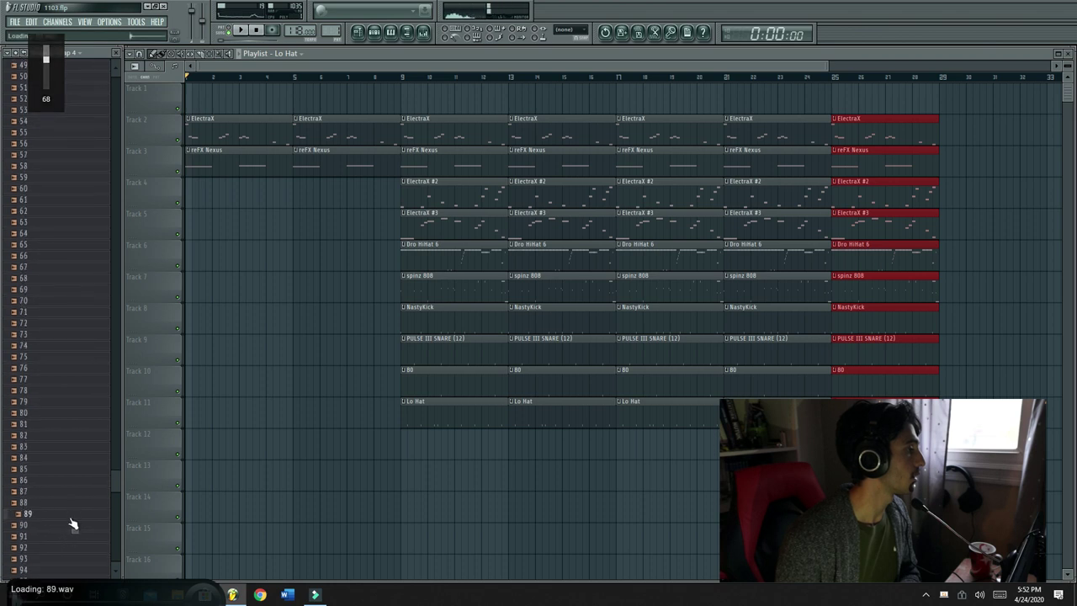
{"action": "scroll", "coordinate": [72, 505], "scroll_direction": "up", "scroll_amount": 7}
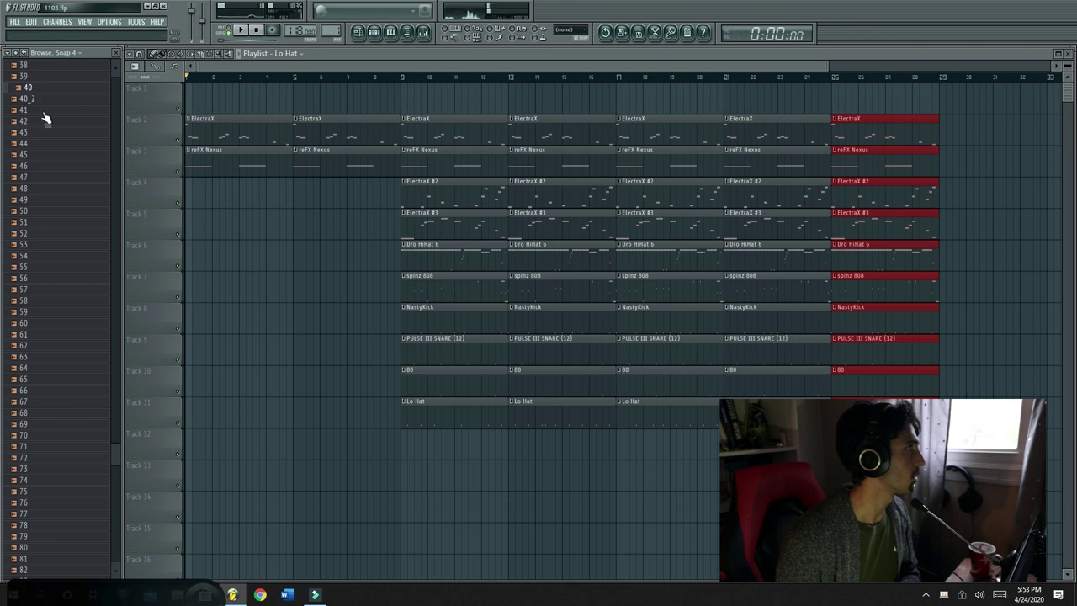
Audition the lower-numbered Wall Mart samples, including 30, 25 and 8, and collapse that folder and SLIGHT 7
{"action": "scroll", "coordinate": [59, 113], "scroll_direction": "up", "scroll_amount": 1}
{"action": "left_click", "coordinate": [56, 106]}
{"action": "scroll", "coordinate": [64, 127], "scroll_direction": "up", "scroll_amount": 3}
{"action": "left_click", "coordinate": [64, 142]}
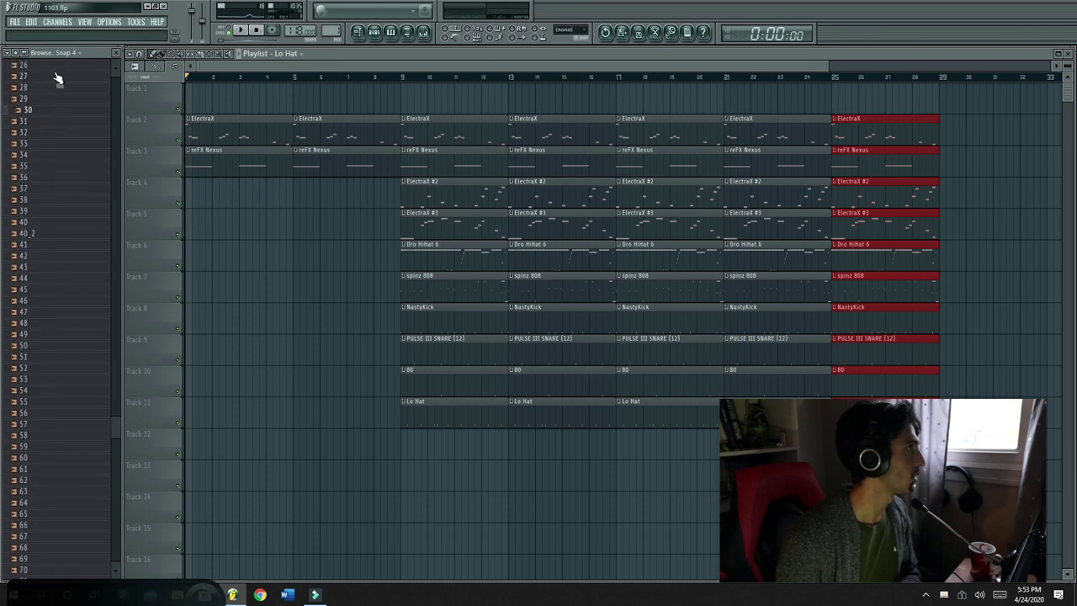
{"action": "scroll", "coordinate": [74, 165], "scroll_direction": "up", "scroll_amount": 2}
{"action": "left_click", "coordinate": [65, 144]}
{"action": "scroll", "coordinate": [74, 163], "scroll_direction": "up", "scroll_amount": 6}
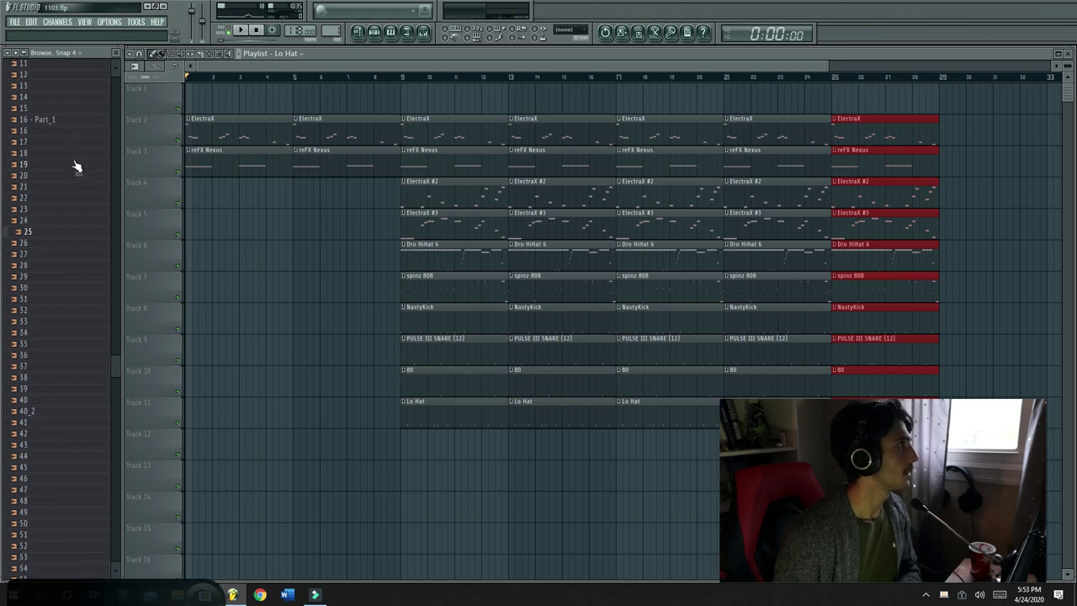
{"action": "left_click", "coordinate": [59, 240]}
{"action": "scroll", "coordinate": [60, 244], "scroll_direction": "up", "scroll_amount": 1}
{"action": "scroll", "coordinate": [59, 244], "scroll_direction": "up", "scroll_amount": 2}
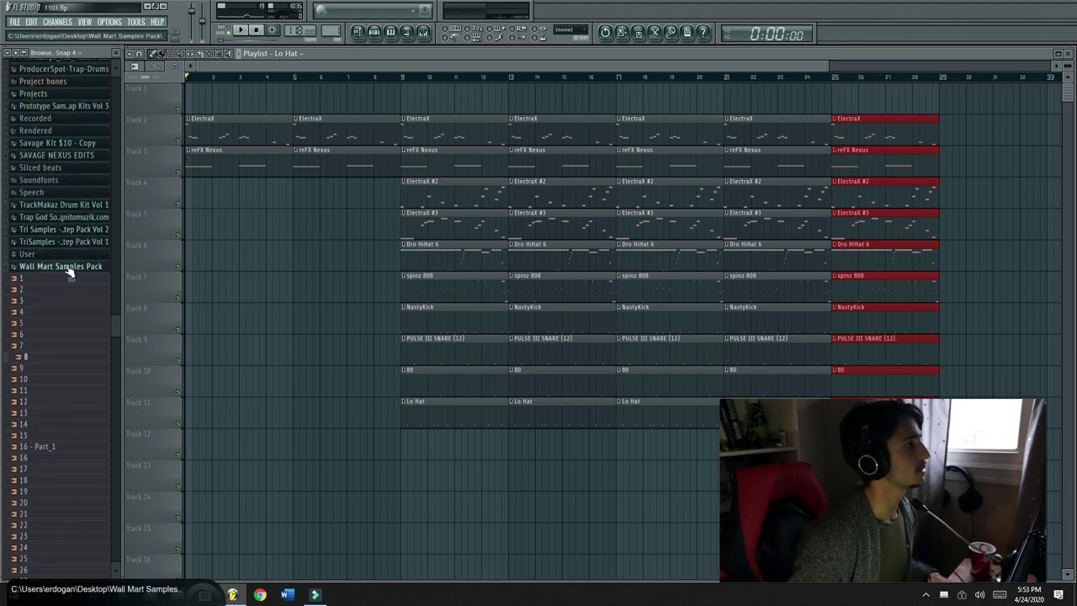
{"action": "left_click", "coordinate": [70, 268]}
{"action": "scroll", "coordinate": [59, 250], "scroll_direction": "up", "scroll_amount": 10}
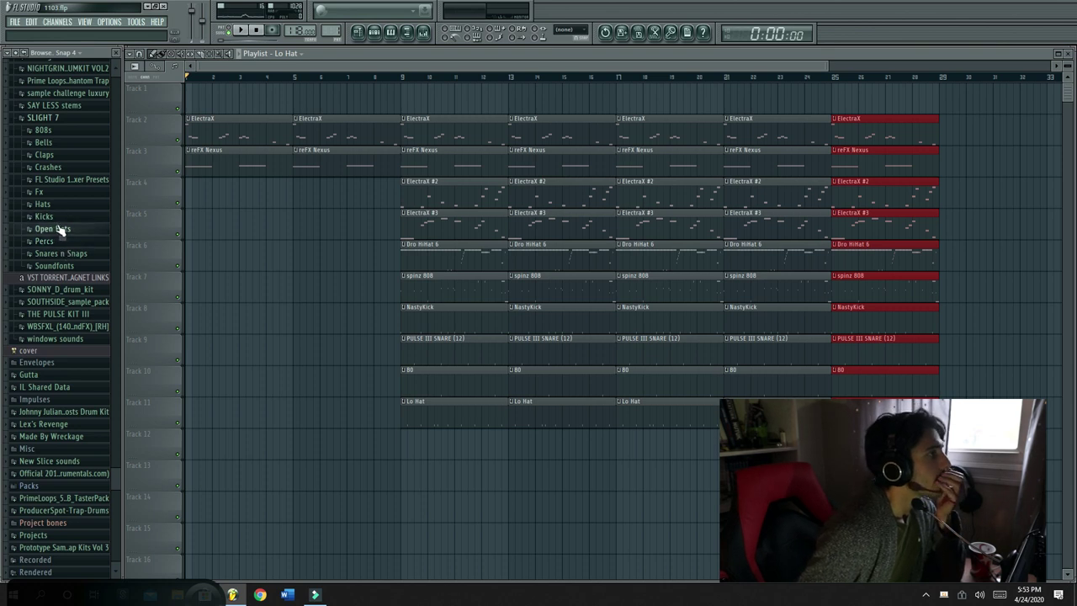
{"action": "left_click", "coordinate": [42, 118]}
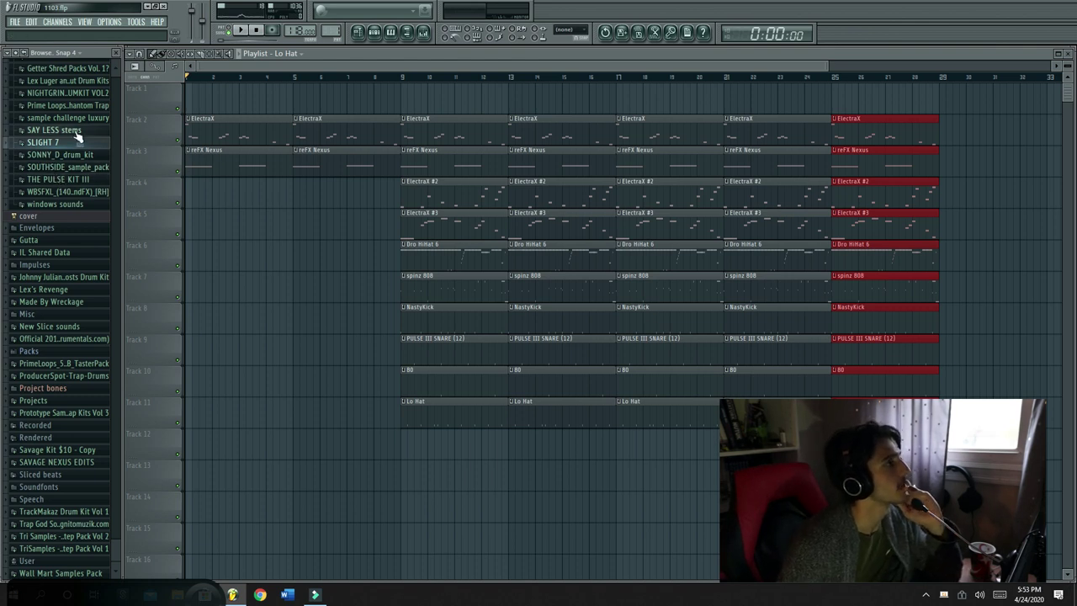
Delete the clips on Tracks 5 to 11 in bars 9 to 16, keeping ElectraX, reFX Nexus and ElectraX #2
{"action": "right_click", "coordinate": [449, 260]}
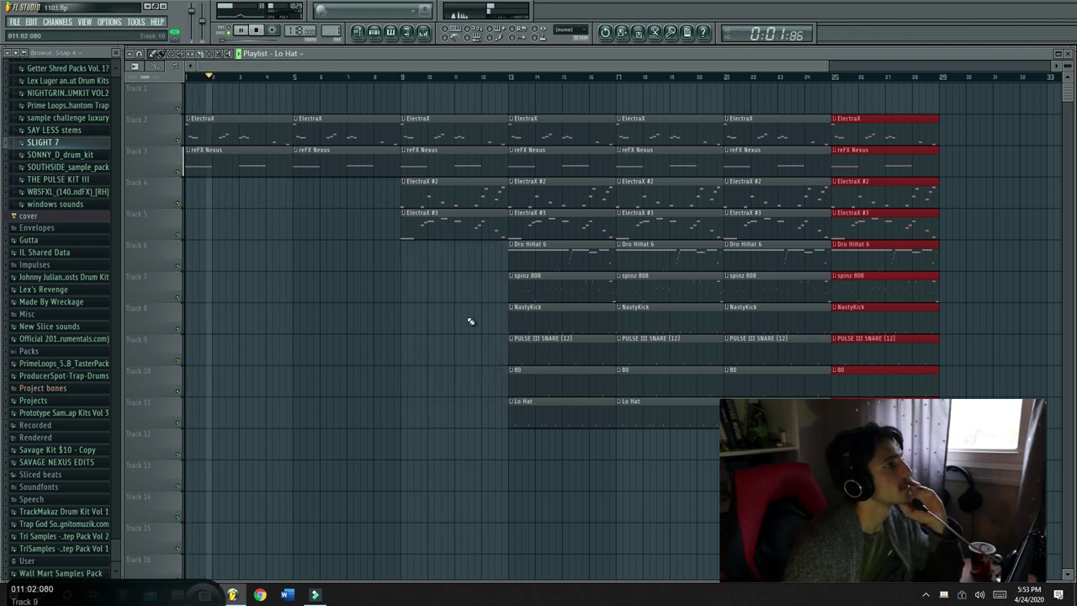
{"action": "right_click", "coordinate": [462, 224]}
{"action": "right_click", "coordinate": [538, 226]}
{"action": "right_click", "coordinate": [542, 257]}
{"action": "right_click", "coordinate": [547, 288]}
{"action": "right_click", "coordinate": [546, 320]}
{"action": "right_click", "coordinate": [547, 350]}
{"action": "right_click", "coordinate": [547, 380]}
{"action": "right_click", "coordinate": [547, 412]}
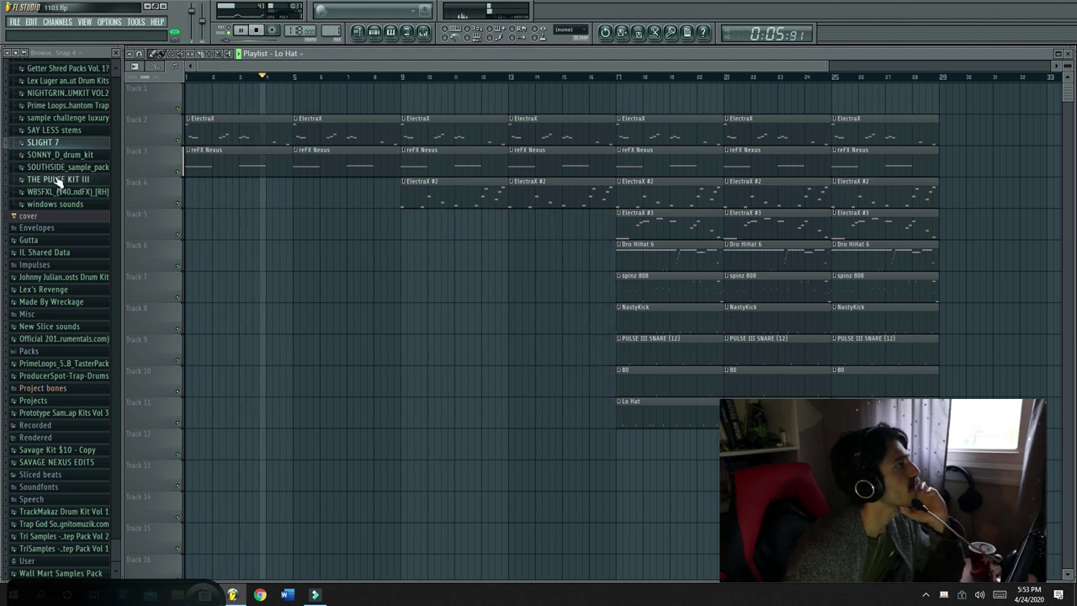
Browse the windows sounds and WBSFXL folders, stop playback and audition effects such as cd219 in Disc 0003
{"action": "key", "text": "XF86AudioLowerVolume"}
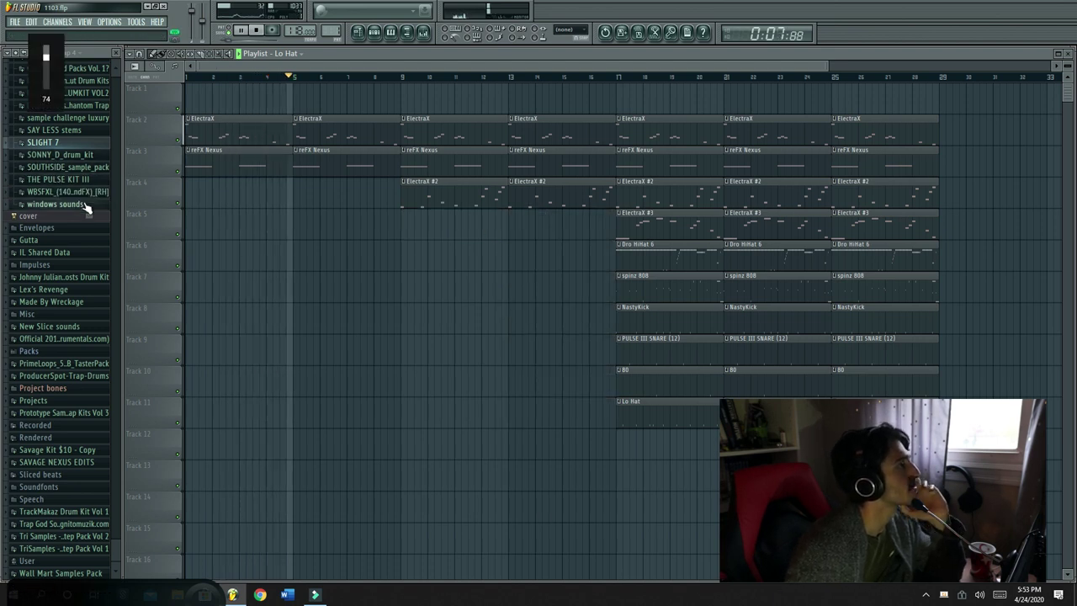
{"action": "left_click", "coordinate": [83, 203]}
{"action": "scroll", "coordinate": [78, 199], "scroll_direction": "up", "scroll_amount": 3}
{"action": "left_click", "coordinate": [65, 171]}
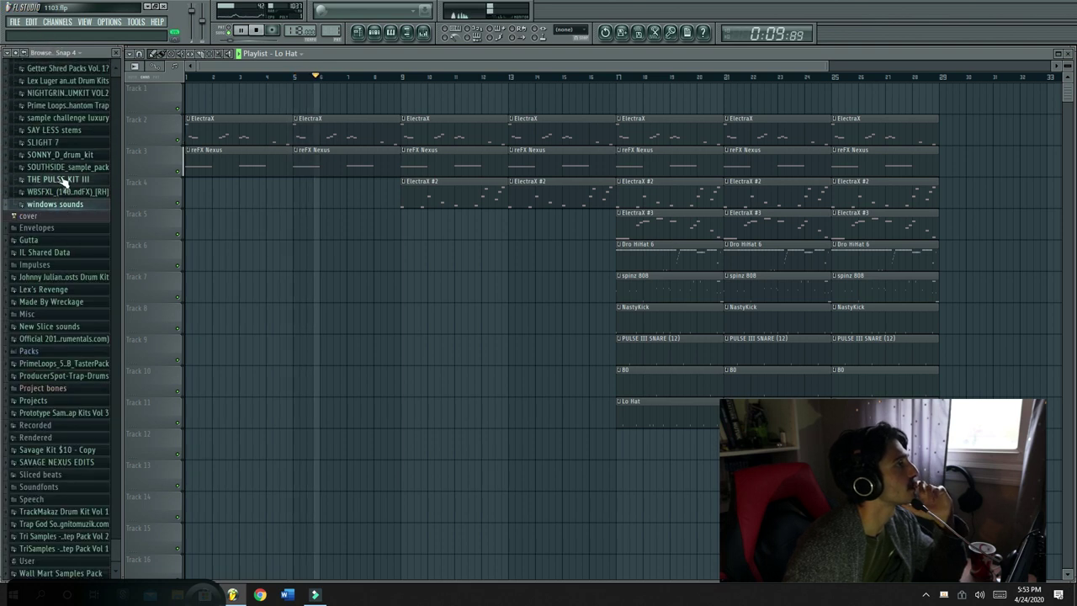
{"action": "left_click", "coordinate": [59, 196]}
{"action": "left_click", "coordinate": [74, 228]}
{"action": "left_click", "coordinate": [72, 278]}
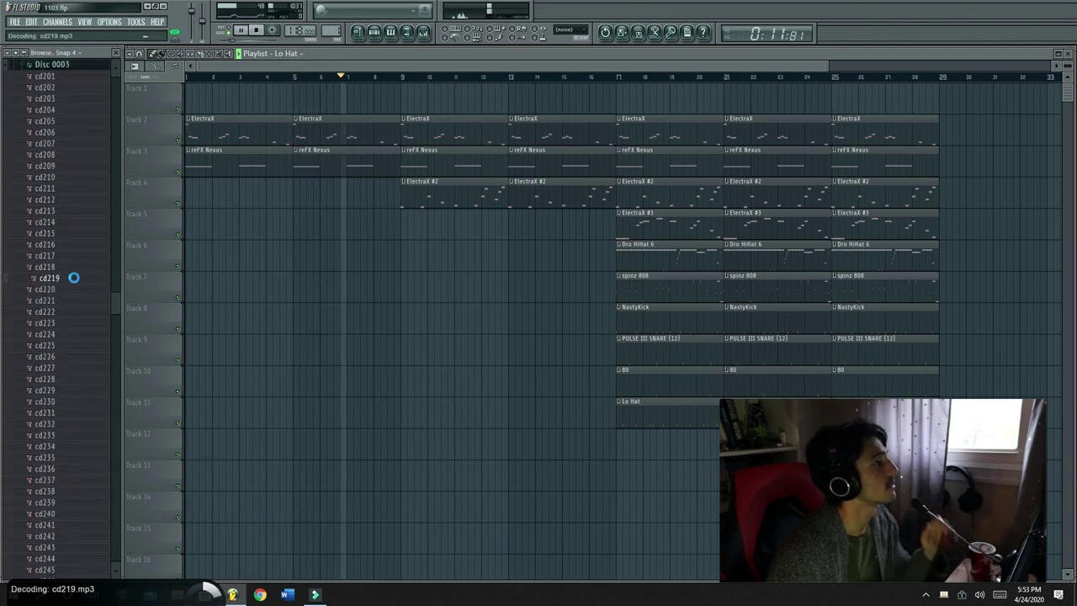
{"action": "key", "text": "space"}
{"action": "left_click", "coordinate": [79, 345]}
{"action": "scroll", "coordinate": [77, 413], "scroll_direction": "up", "scroll_amount": 3}
{"action": "left_click", "coordinate": [60, 167]}
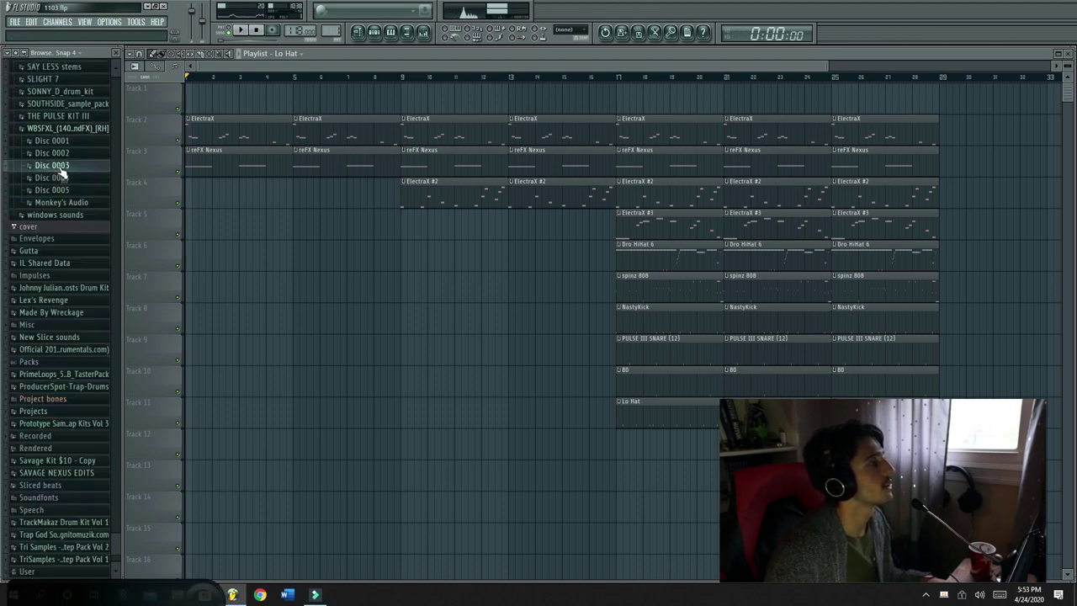
Audition sound effects throughout the Disc 0005 folder, including cd525, cd547, cd561, cd571, cd585 and cd597
{"action": "left_click", "coordinate": [73, 191]}
{"action": "left_click", "coordinate": [82, 346]}
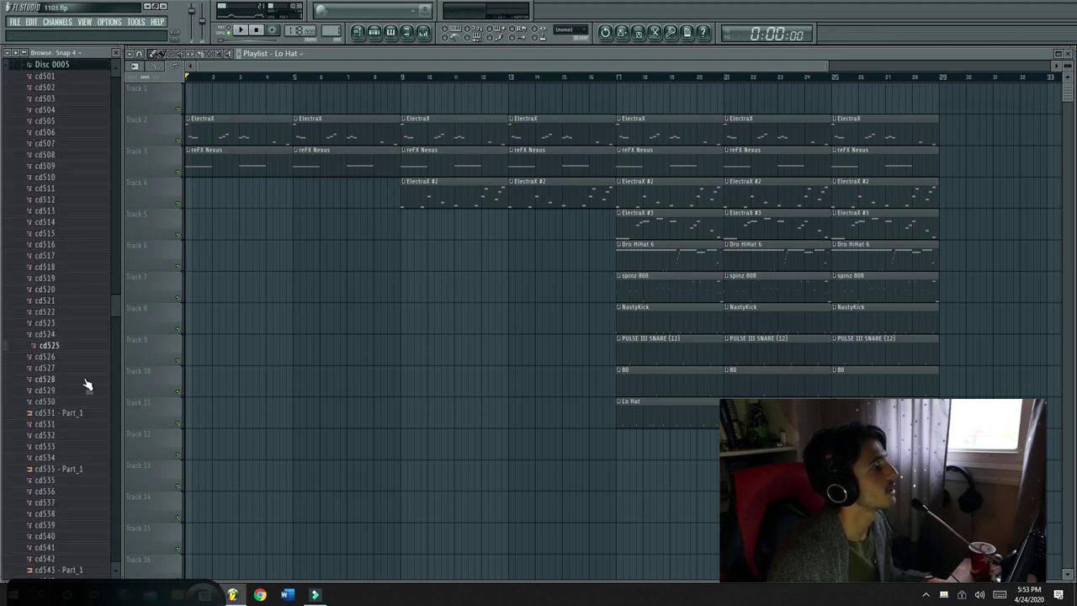
{"action": "scroll", "coordinate": [87, 527], "scroll_direction": "down", "scroll_amount": 3}
{"action": "left_click", "coordinate": [85, 526]}
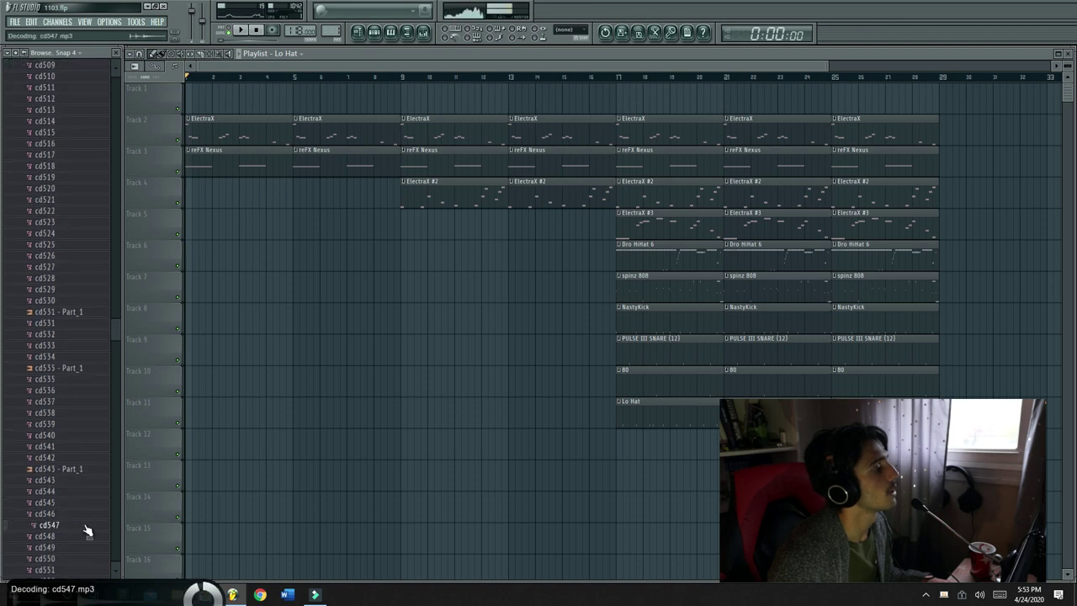
{"action": "left_click", "coordinate": [84, 558]}
{"action": "scroll", "coordinate": [77, 531], "scroll_direction": "down", "scroll_amount": 5}
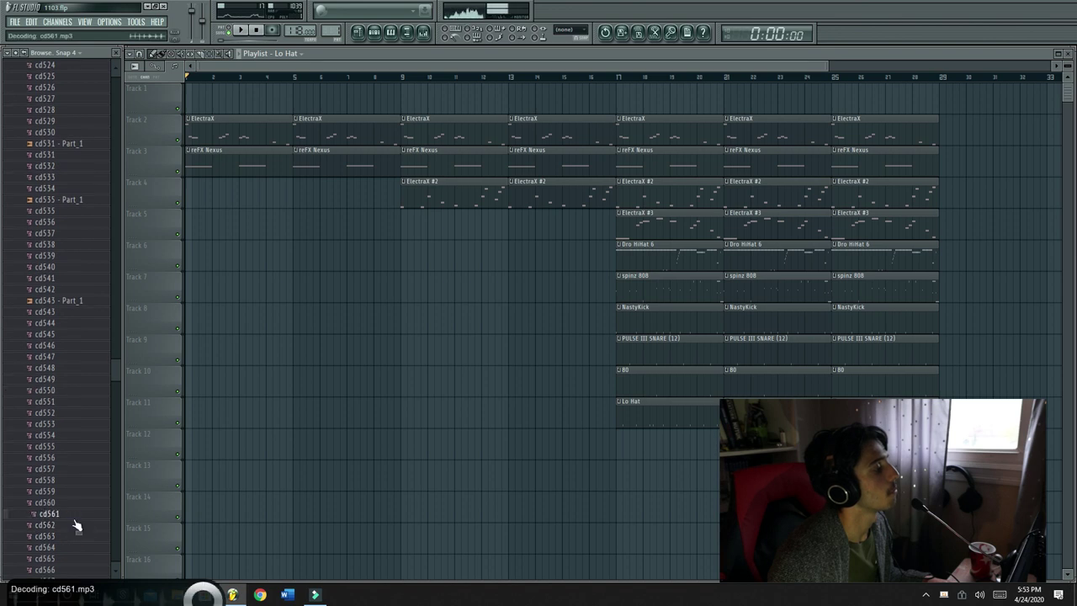
{"action": "scroll", "coordinate": [77, 530], "scroll_direction": "down", "scroll_amount": 3}
{"action": "left_click", "coordinate": [84, 535]}
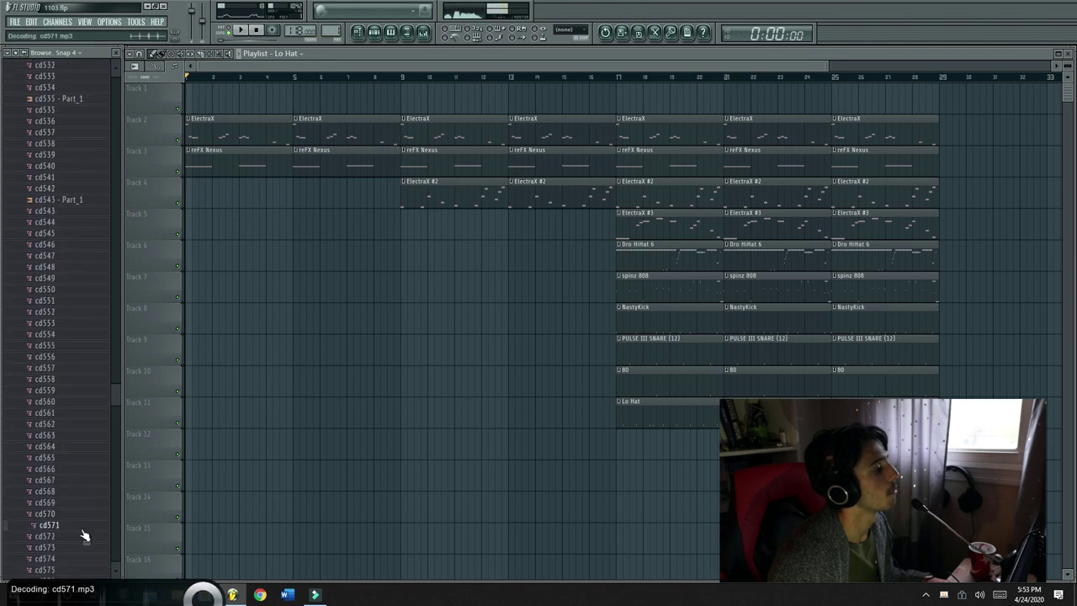
{"action": "scroll", "coordinate": [84, 535], "scroll_direction": "down", "scroll_amount": 2}
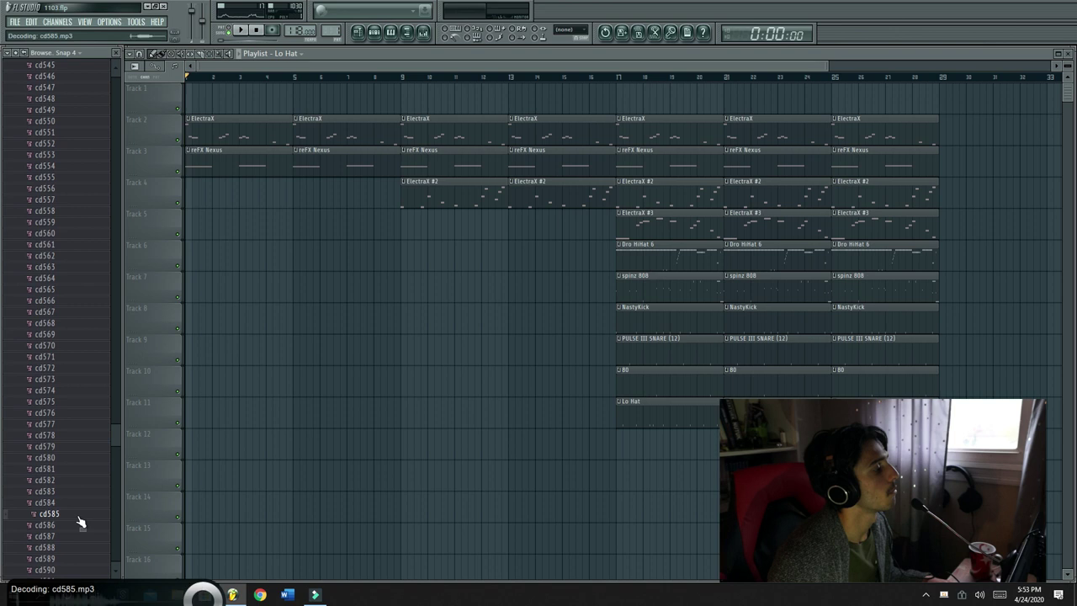
{"action": "left_click", "coordinate": [85, 547]}
{"action": "scroll", "coordinate": [90, 535], "scroll_direction": "down", "scroll_amount": 3}
{"action": "left_click", "coordinate": [85, 514]}
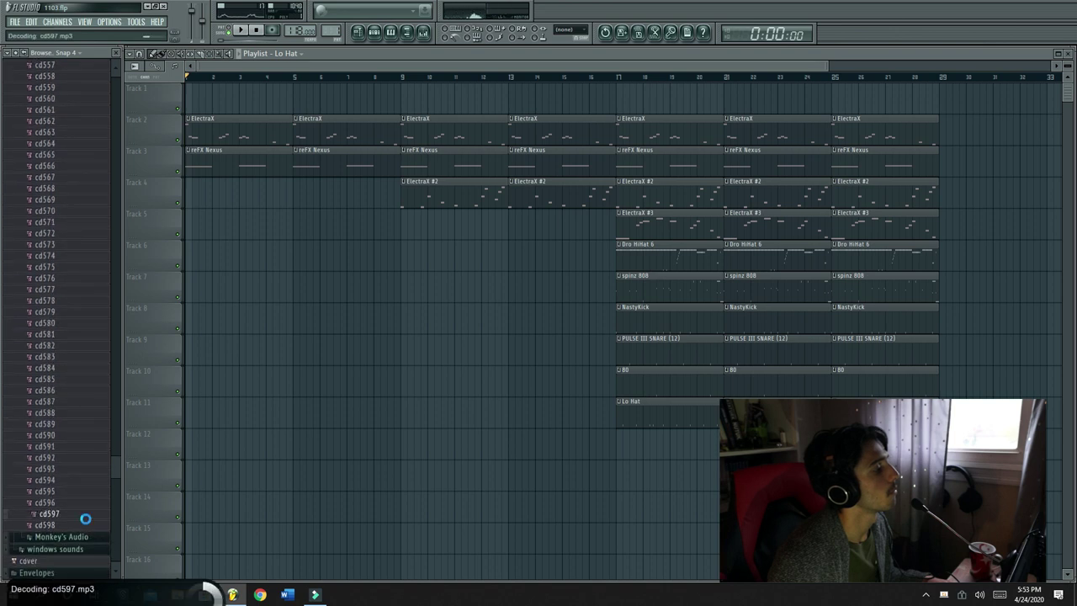
Close Disc 0005 and the WBSFXL folder, reopen it and audition effects such as ad16 in Disc 0001
{"action": "scroll", "coordinate": [90, 525], "scroll_direction": "up", "scroll_amount": 3}
{"action": "scroll", "coordinate": [89, 525], "scroll_direction": "up", "scroll_amount": 15}
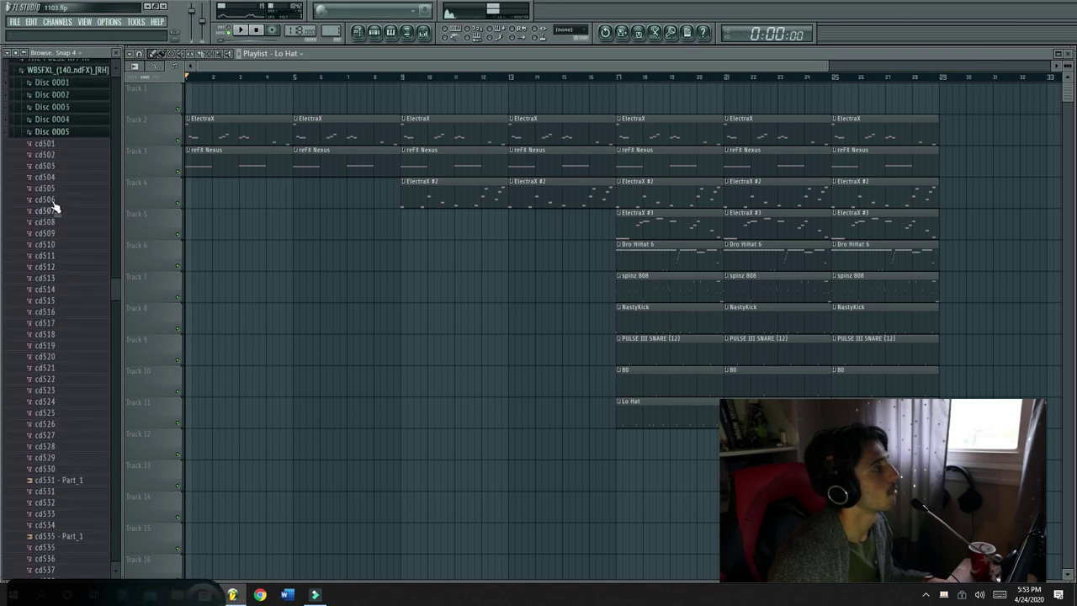
{"action": "left_click", "coordinate": [56, 134]}
{"action": "left_click", "coordinate": [62, 120]}
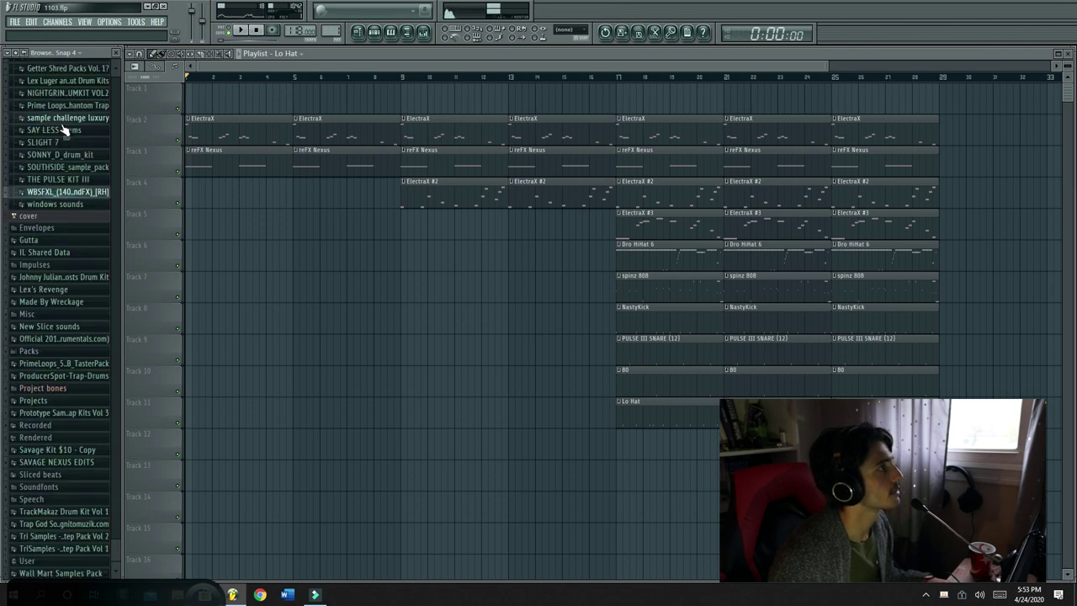
{"action": "left_click", "coordinate": [60, 189]}
{"action": "left_click", "coordinate": [63, 203]}
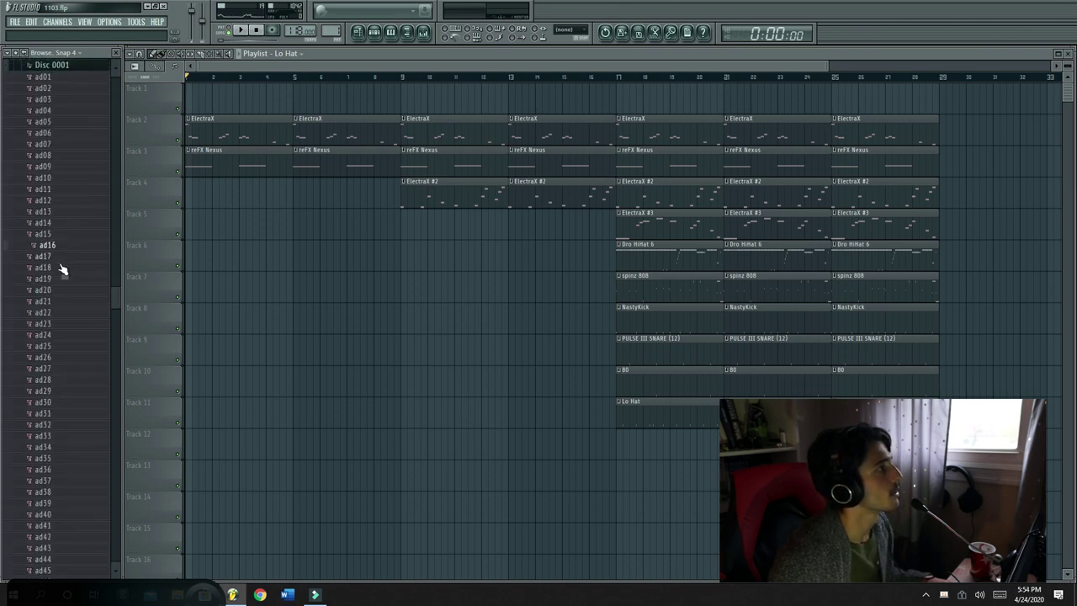
{"action": "left_click", "coordinate": [85, 369]}
{"action": "left_click", "coordinate": [46, 67]}
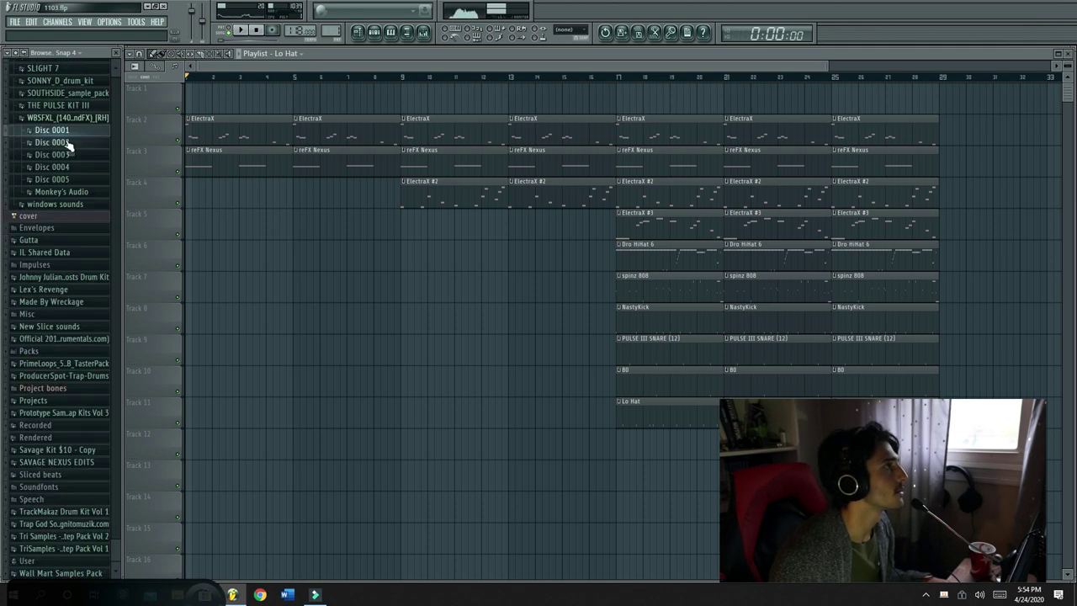
Audition effects in Disc 0002 and Disc 0003, including 113 and cd231, and collapse the WBSFXL folder
{"action": "left_click", "coordinate": [56, 139]}
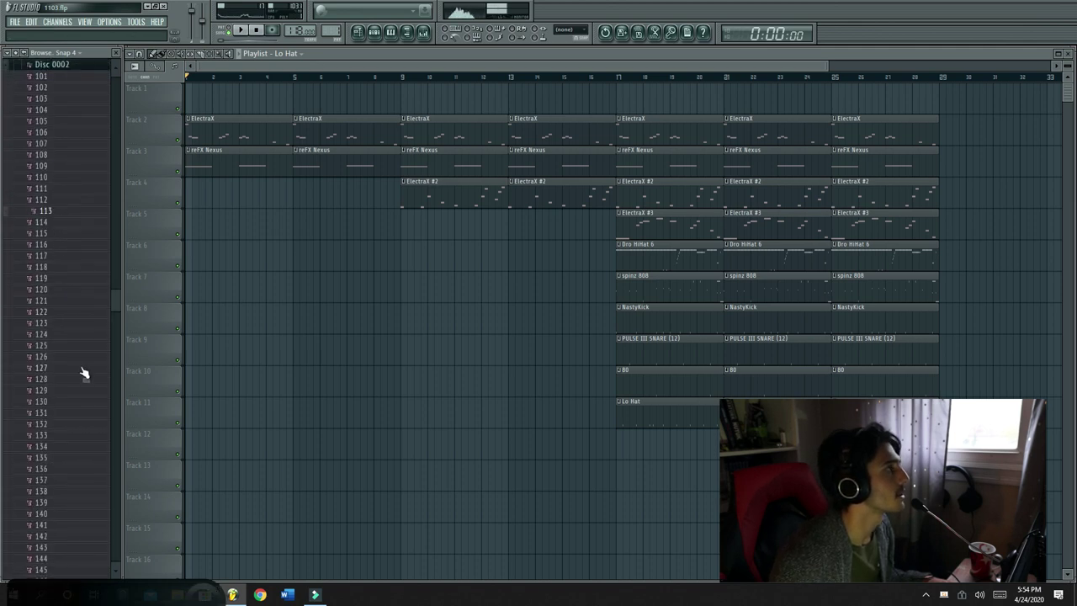
{"action": "left_click", "coordinate": [44, 67]}
{"action": "left_click", "coordinate": [47, 166]}
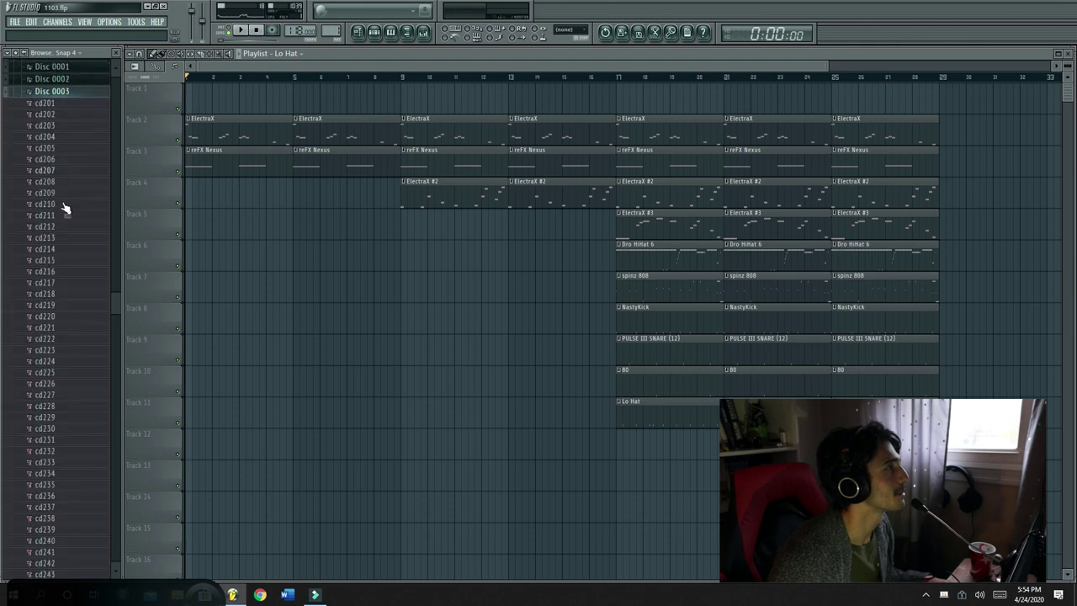
{"action": "left_click", "coordinate": [72, 413]}
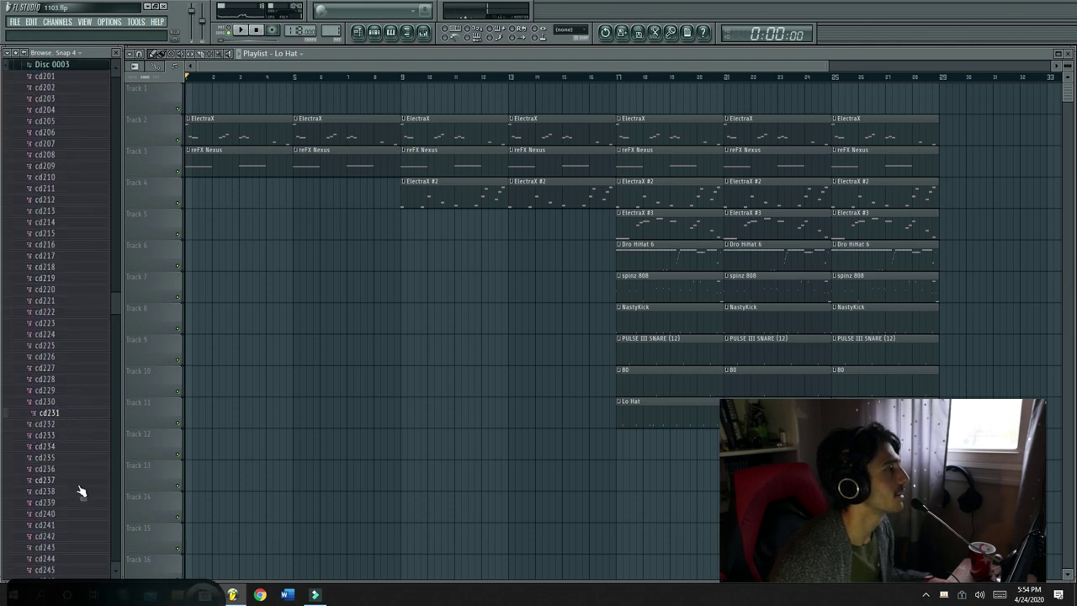
{"action": "left_click", "coordinate": [74, 67]}
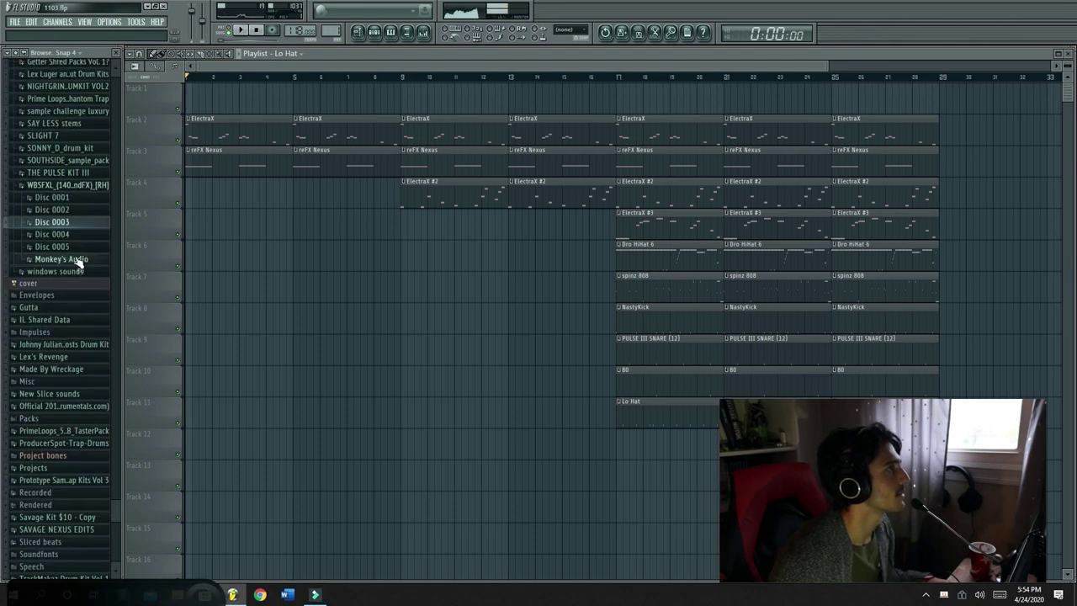
{"action": "left_click", "coordinate": [65, 186]}
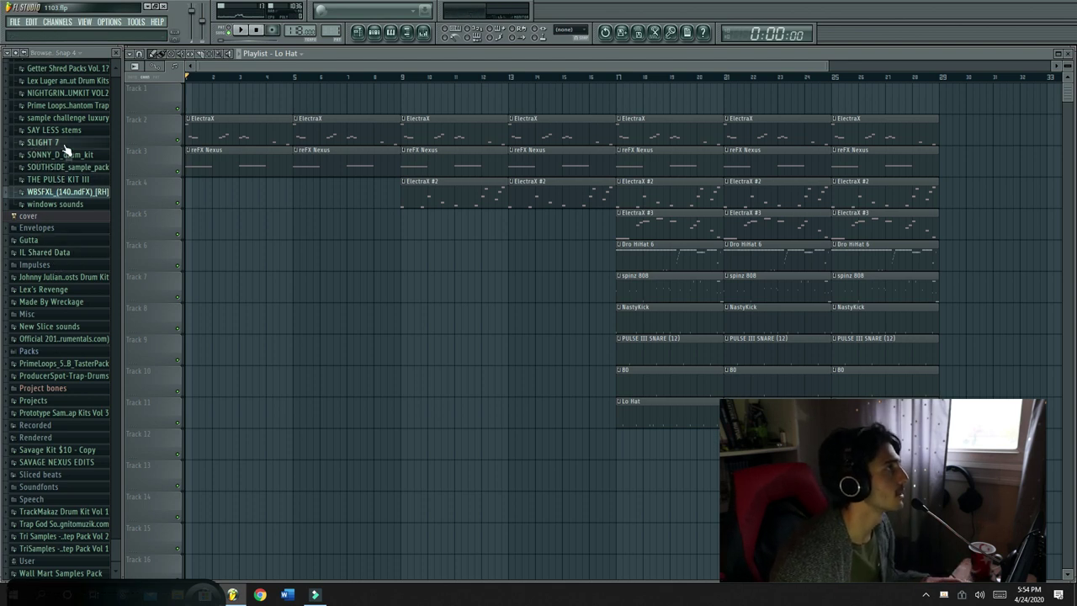
Open the Percussion Hits folder of Ghosthack's Abstract Percussions pack within New Slice sounds
{"action": "scroll", "coordinate": [65, 217], "scroll_direction": "up", "scroll_amount": 6}
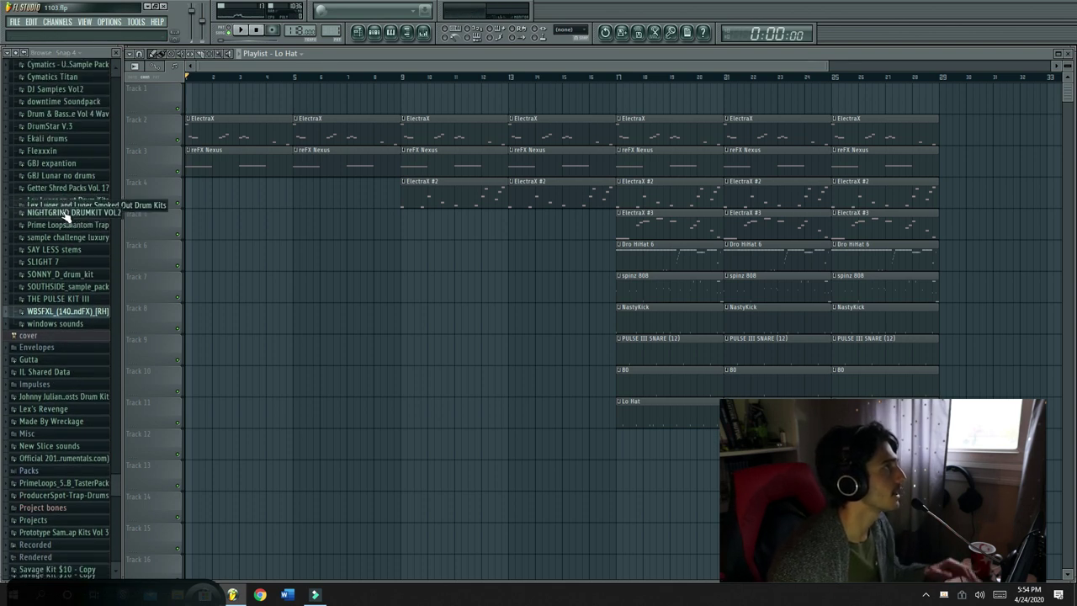
{"action": "scroll", "coordinate": [64, 232], "scroll_direction": "down", "scroll_amount": 6}
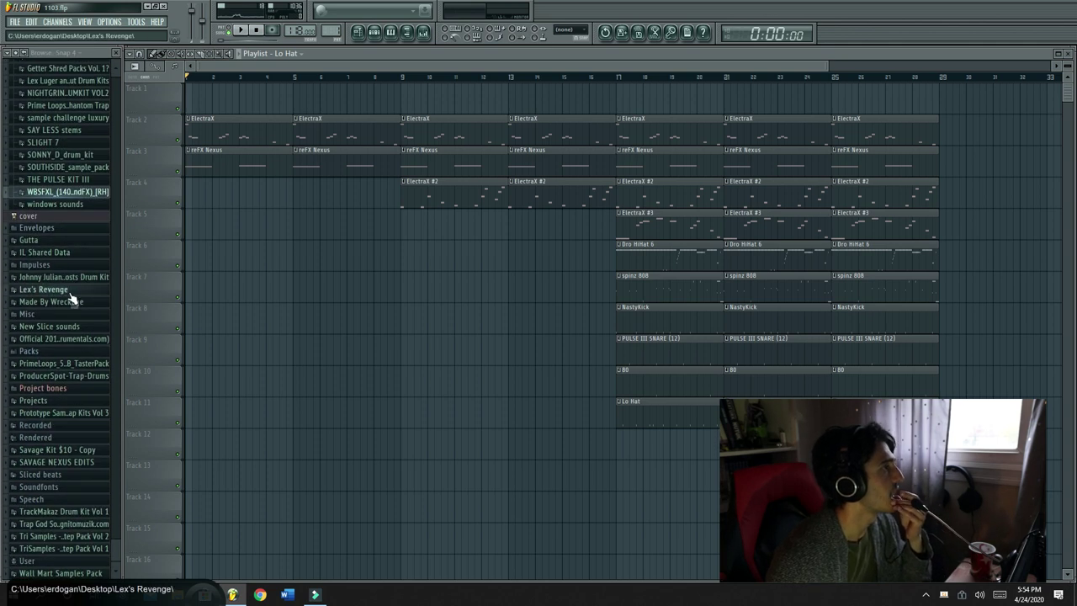
{"action": "left_click", "coordinate": [71, 329]}
{"action": "scroll", "coordinate": [73, 324], "scroll_direction": "down", "scroll_amount": 3}
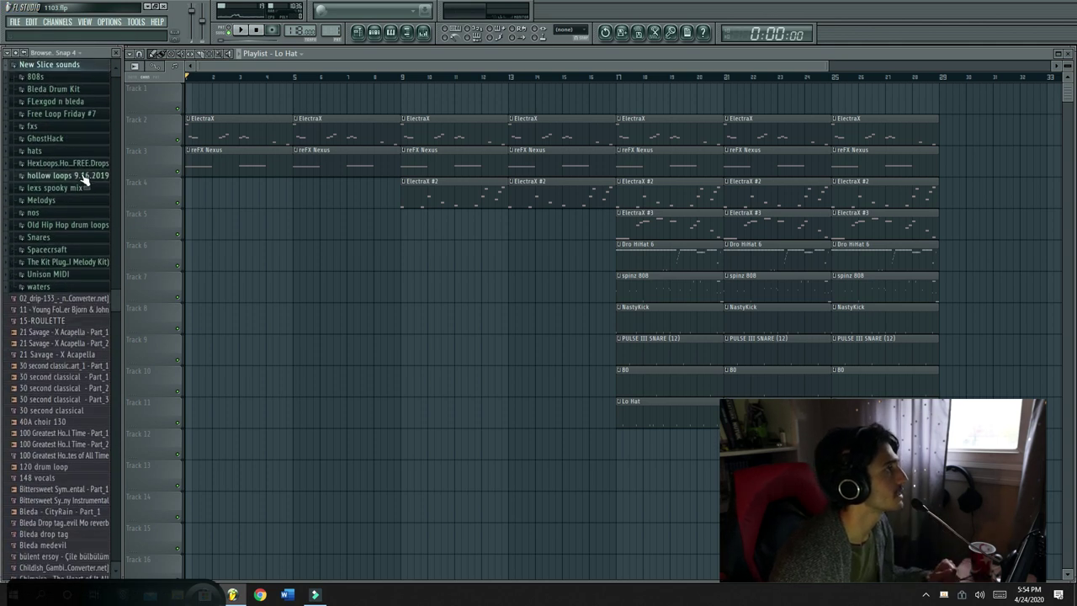
{"action": "scroll", "coordinate": [82, 173], "scroll_direction": "up", "scroll_amount": 1}
{"action": "left_click", "coordinate": [51, 173]}
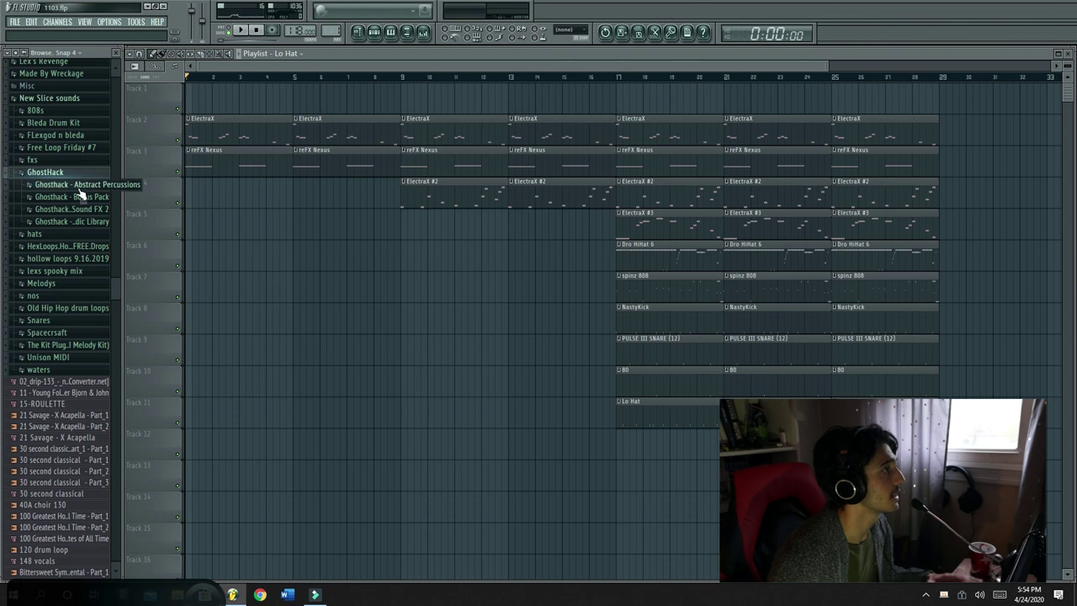
{"action": "left_click", "coordinate": [93, 187]}
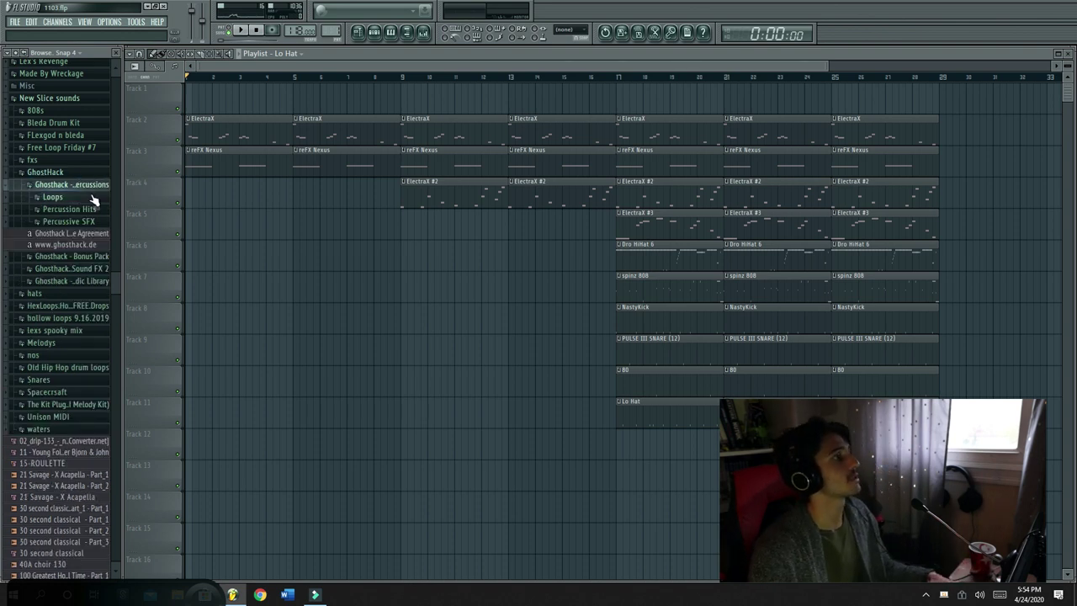
{"action": "left_click", "coordinate": [92, 210]}
Audition the Ghosthack percussion hits, including numbers 30, 37, 38, 40, 46 and 48
{"action": "left_click", "coordinate": [92, 402]}
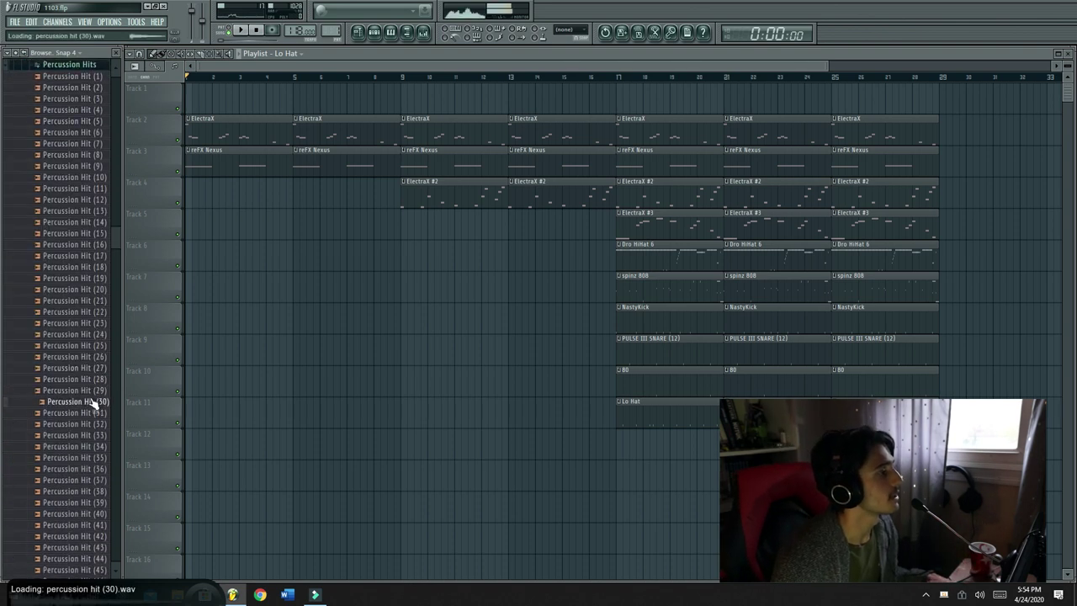
{"action": "left_click", "coordinate": [97, 481]}
{"action": "left_click", "coordinate": [96, 492]}
{"action": "left_click", "coordinate": [98, 513]}
{"action": "scroll", "coordinate": [96, 515], "scroll_direction": "down", "scroll_amount": 2}
{"action": "left_click", "coordinate": [95, 514]}
{"action": "left_click", "coordinate": [91, 537]}
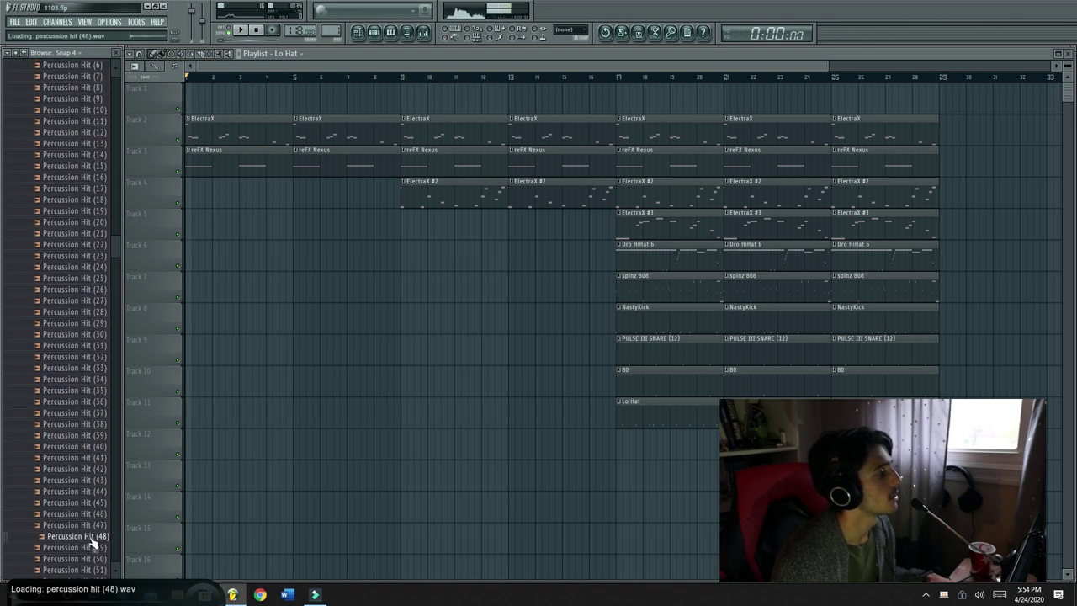
Place Percussion Hit (48) at bar 1 on Track 4, route it to mixer Insert 12 and lower that insert's volume slightly
{"action": "left_click_drag", "start_coordinate": [91, 538], "coordinate": [266, 234]}
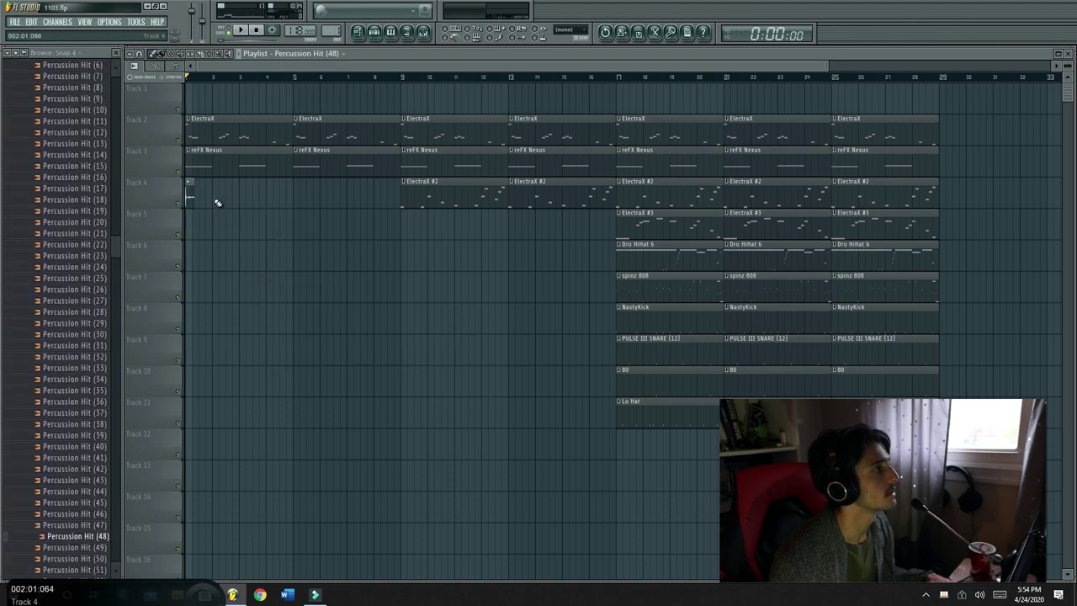
{"action": "double_click", "coordinate": [193, 192]}
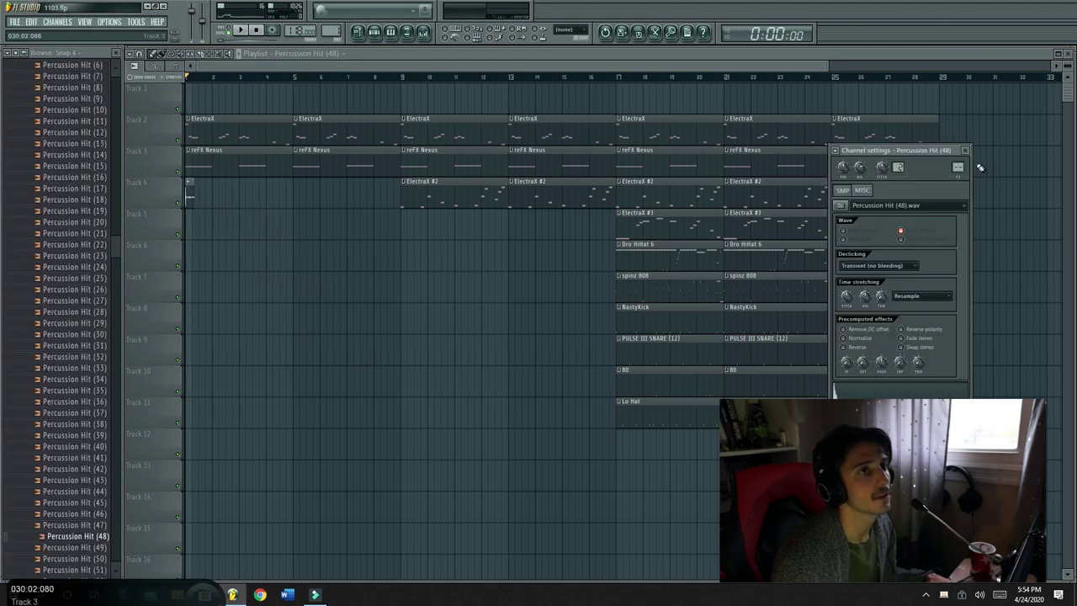
{"action": "key", "text": "F9"}
{"action": "left_click_drag", "start_coordinate": [957, 167], "coordinate": [957, 147]}
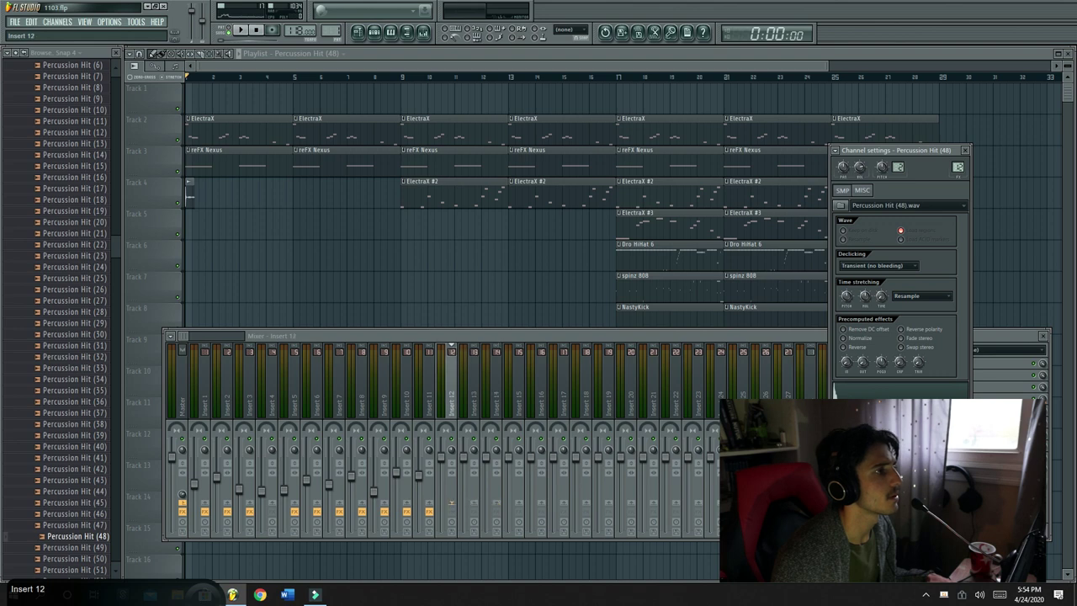
{"action": "left_click", "coordinate": [449, 472]}
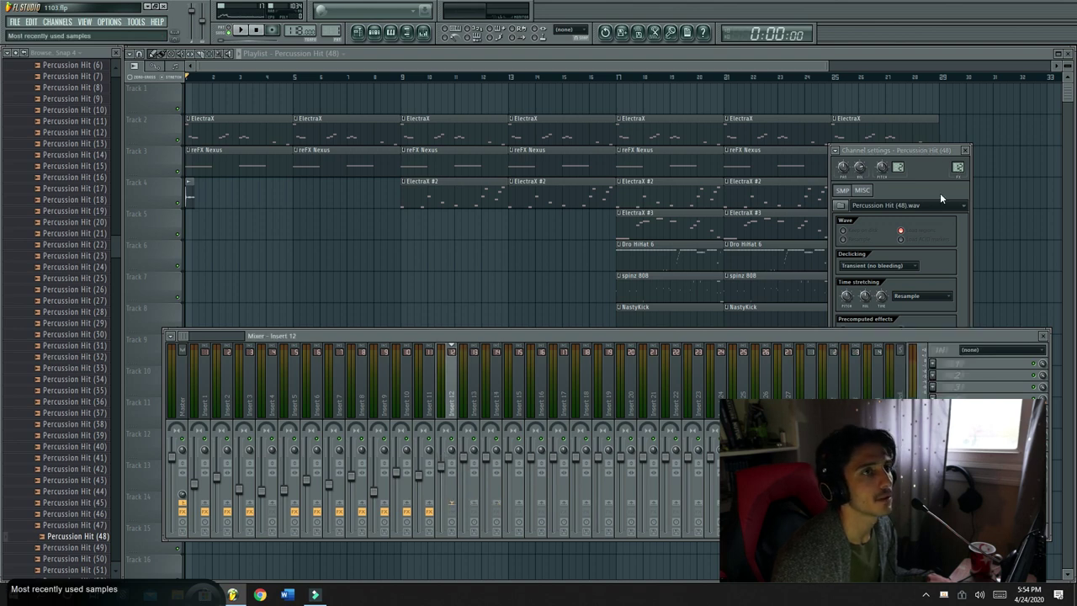
Load Fruity Reeverb 2 on Insert 12 and lower the insert's volume further while playing the intro
{"action": "left_click", "coordinate": [934, 367]}
{"action": "left_click", "coordinate": [991, 42]}
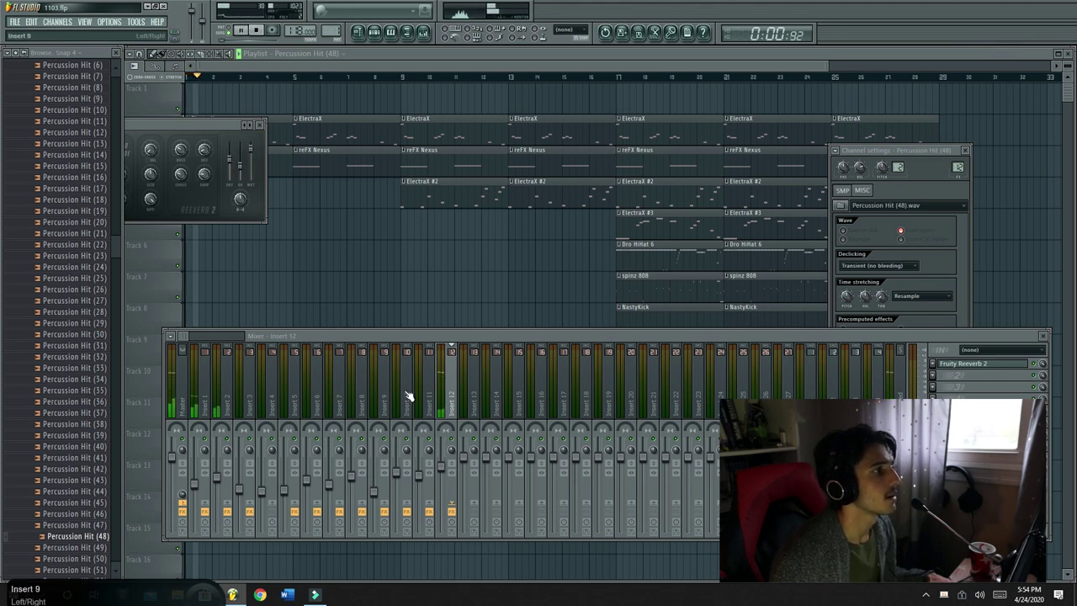
{"action": "left_click_drag", "start_coordinate": [441, 473], "coordinate": [441, 498]}
{"action": "key", "text": "space"}
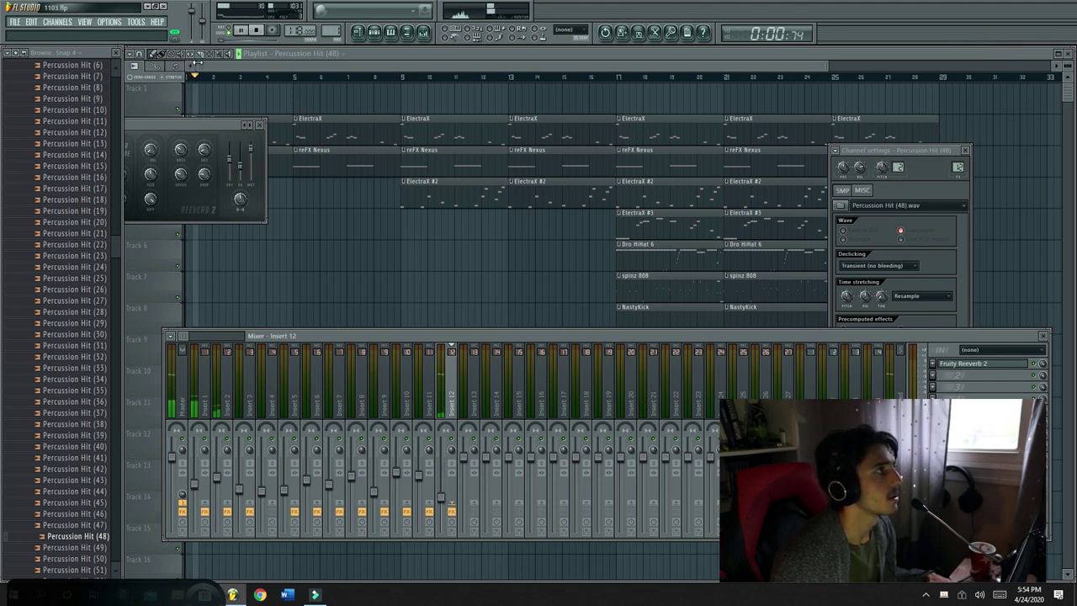
Shorten the Percussion Hit (48) clip at the start of Track 4 and play the intro again
{"action": "left_click", "coordinate": [277, 54]}
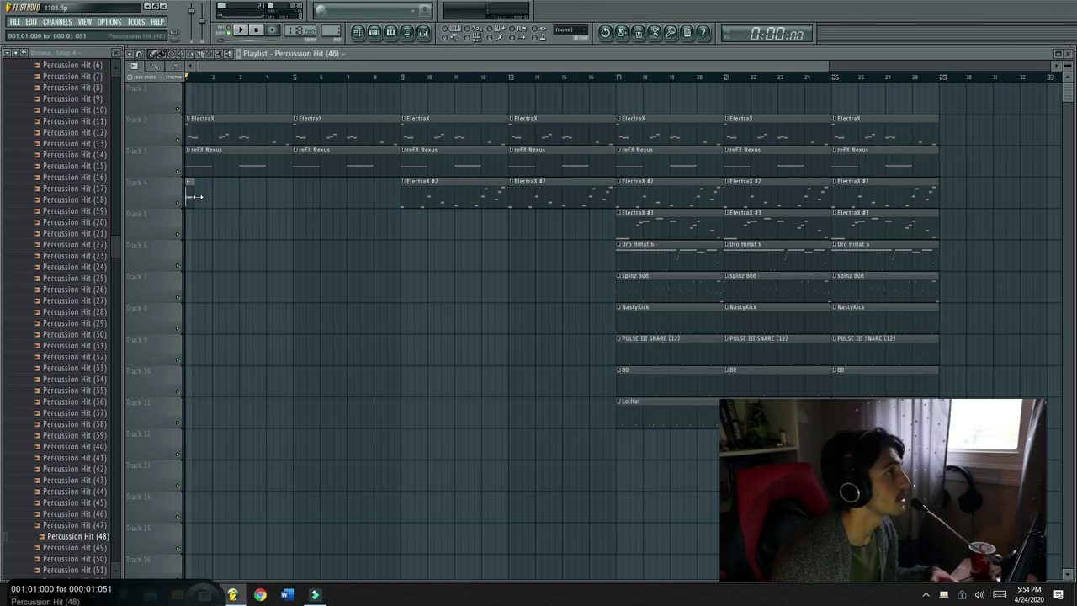
{"action": "key", "text": "space"}
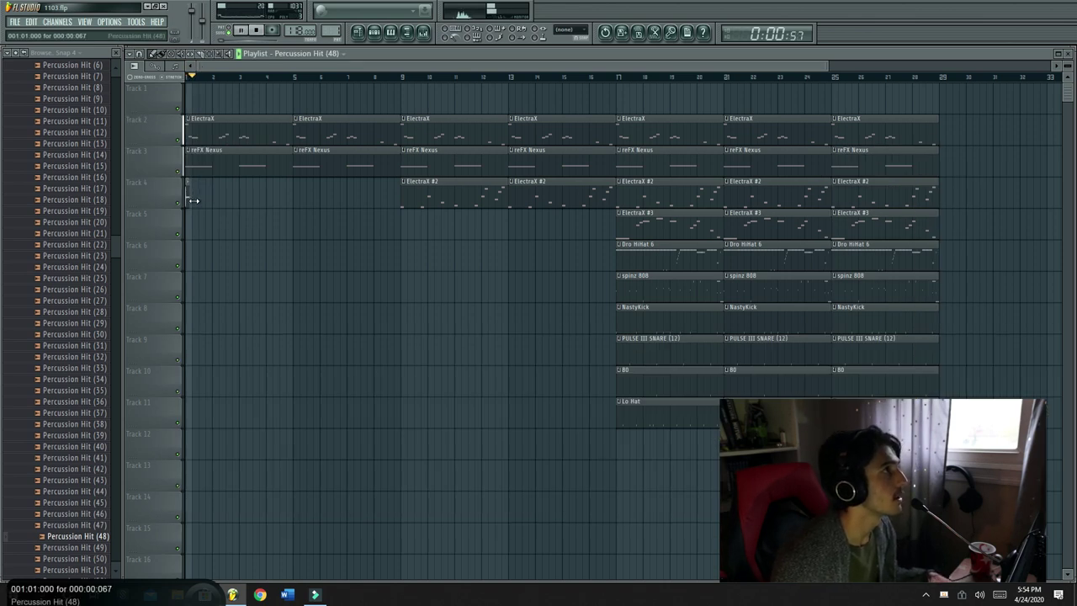
{"action": "left_click", "coordinate": [378, 39]}
{"action": "key", "text": "space"}
Add Fruity Delay 2 to Insert 12's second effect slot and play the song from the start
{"action": "left_click", "coordinate": [390, 32]}
{"action": "key", "text": "space"}
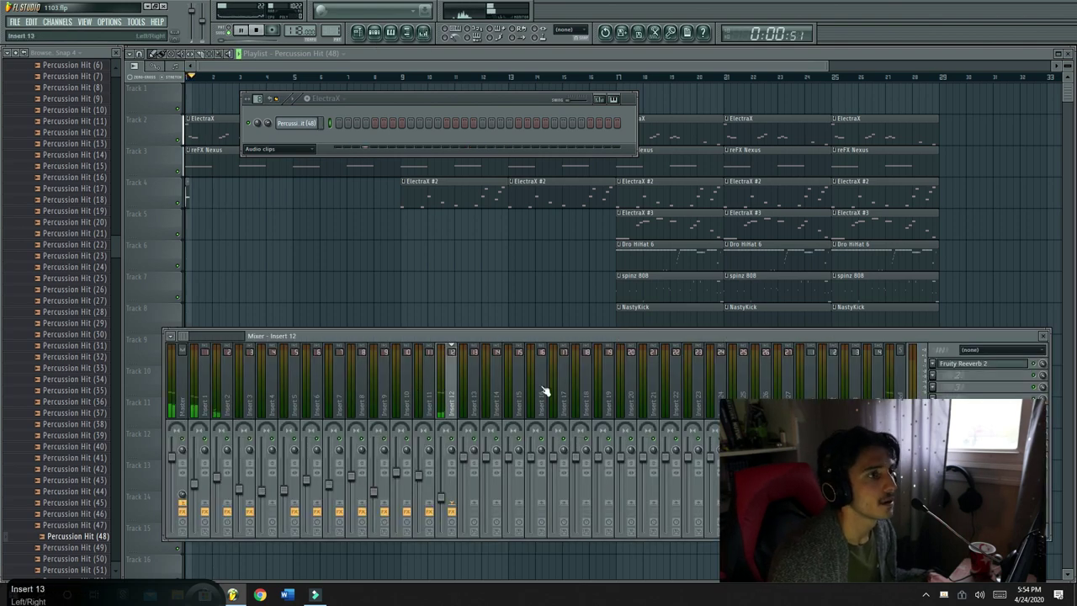
{"action": "left_click", "coordinate": [933, 381]}
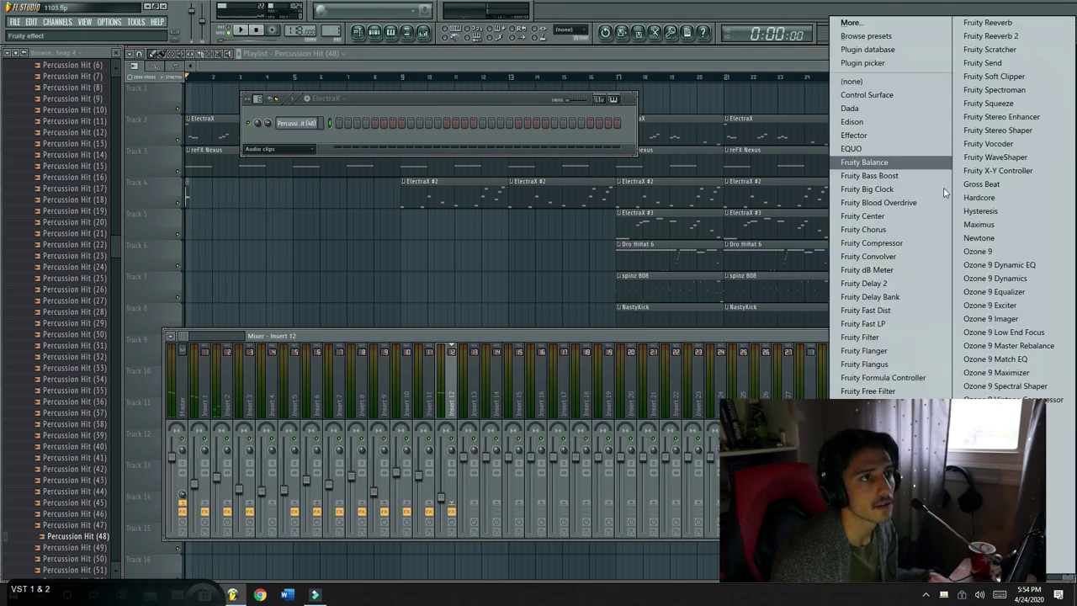
{"action": "left_click", "coordinate": [915, 283]}
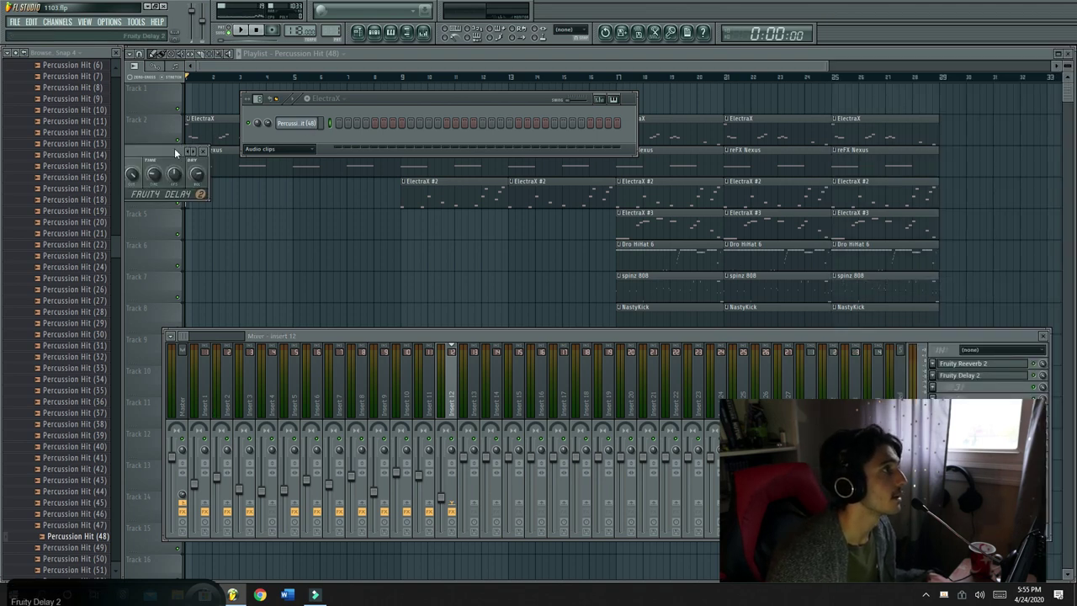
{"action": "left_click_drag", "start_coordinate": [175, 150], "coordinate": [389, 150]}
{"action": "key", "text": "space"}
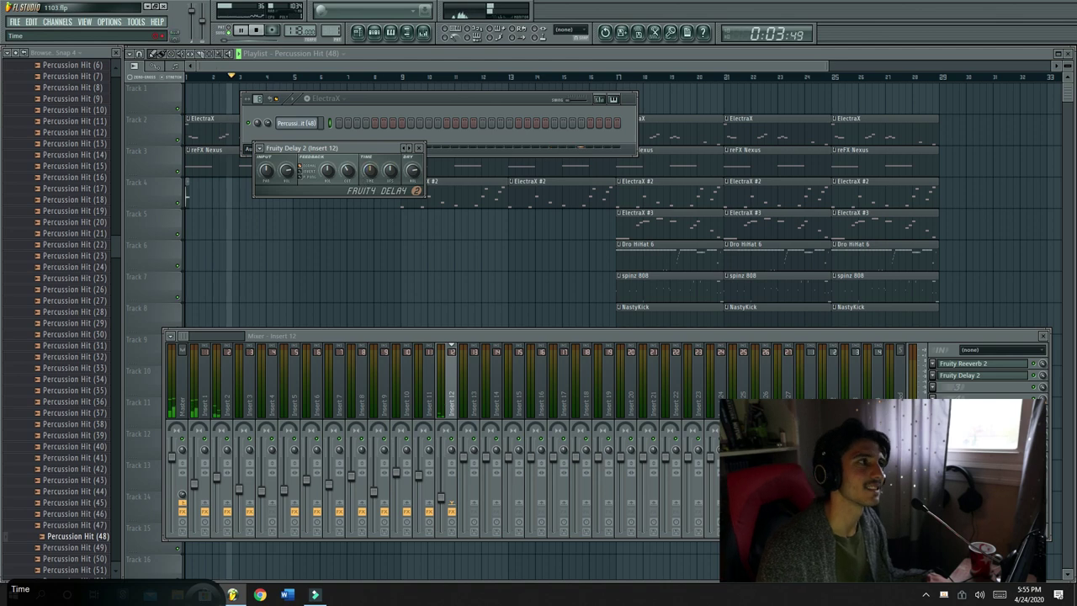
Place another Percussion Hit (48) clip at bar 9 on Track 5 and show all channels in the channel rack
{"action": "key", "text": "F12"}
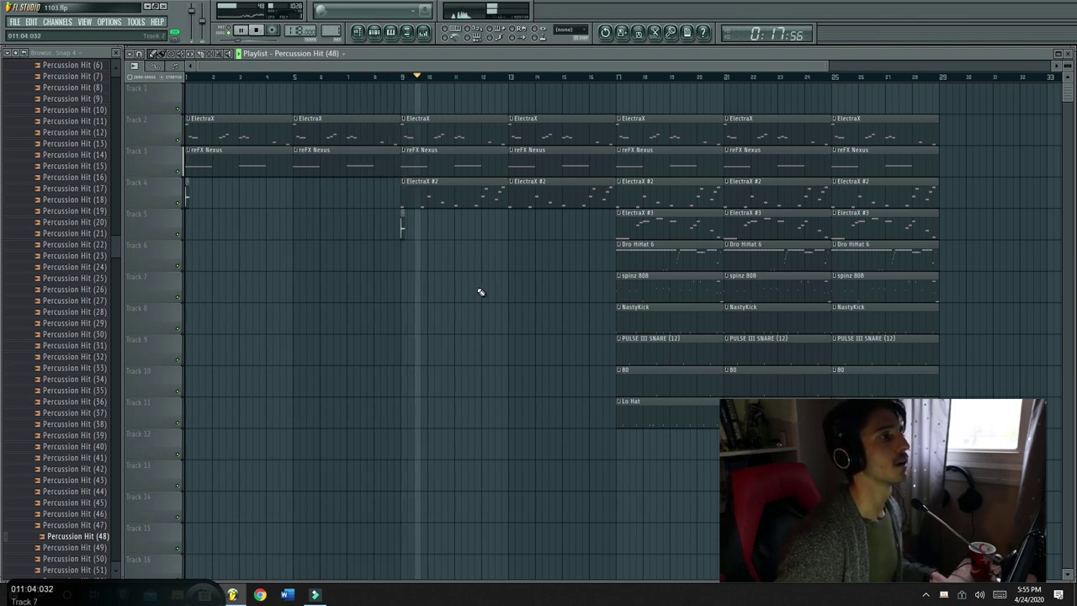
{"action": "left_click", "coordinate": [424, 33]}
{"action": "left_click", "coordinate": [375, 34]}
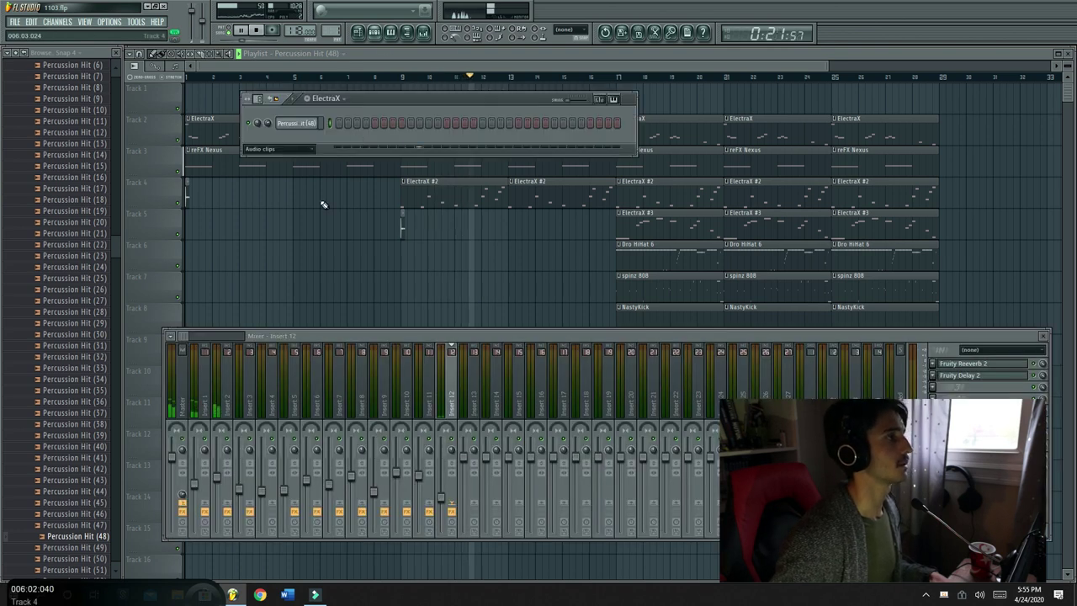
{"action": "left_click", "coordinate": [294, 152]}
{"action": "left_click", "coordinate": [286, 167]}
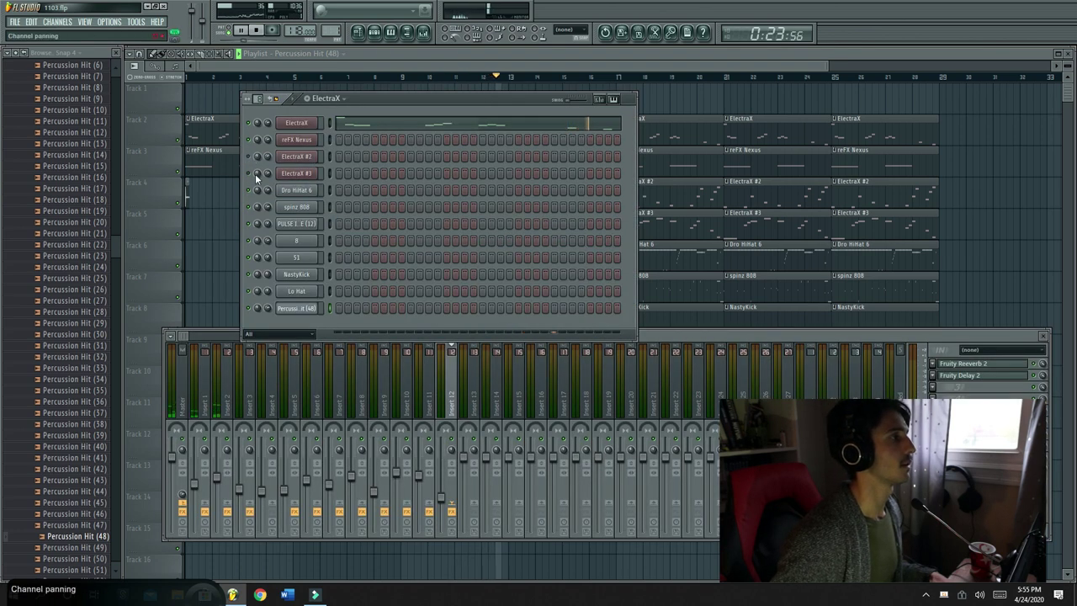
Replay the arrangement from around bar 9 and raise the volume of mixer Insert 3 slightly
{"action": "left_click", "coordinate": [439, 60]}
{"action": "left_click", "coordinate": [398, 77]}
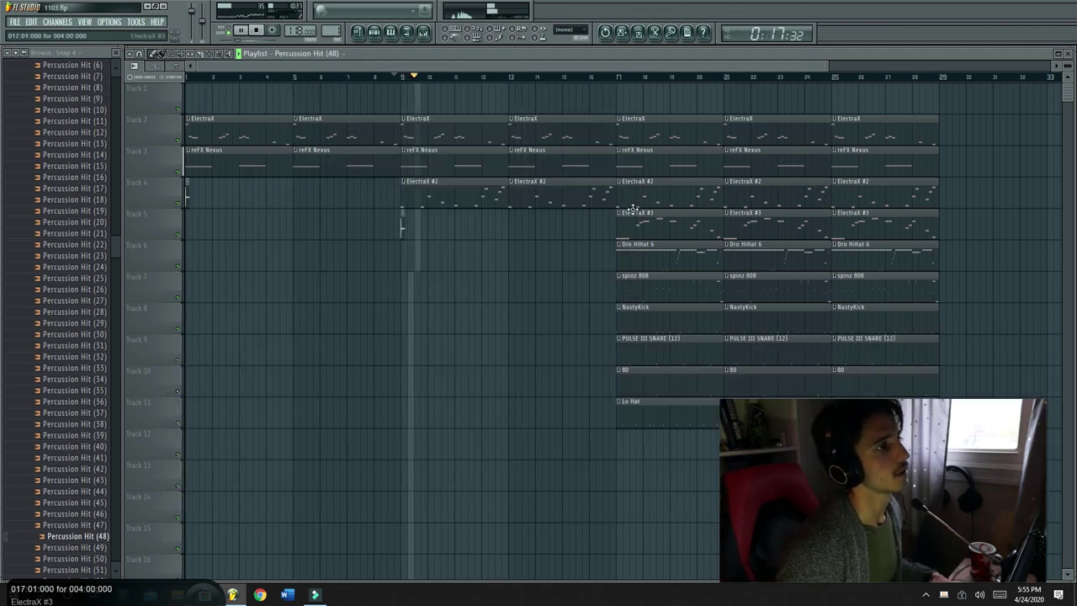
{"action": "left_click", "coordinate": [424, 35]}
{"action": "left_click_drag", "start_coordinate": [240, 486], "coordinate": [240, 485]}
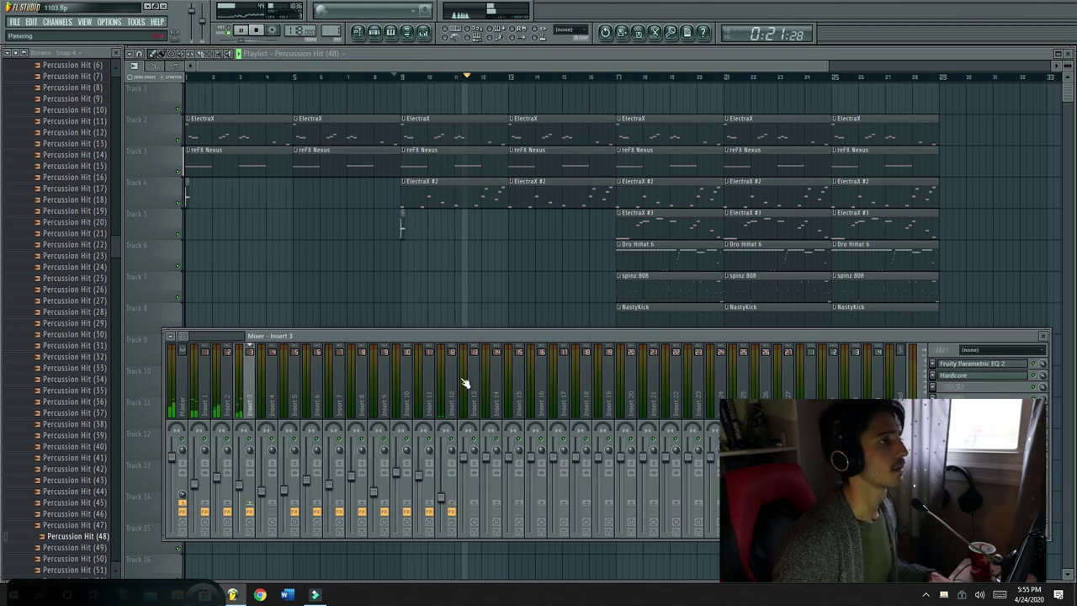
{"action": "key", "text": "F9"}
Add a Percussion Hit (48) clip at bar 17 on Track 12 and delete Track 4's ElectraX #2 clips at bars 17 and 21
{"action": "left_click", "coordinate": [617, 450]}
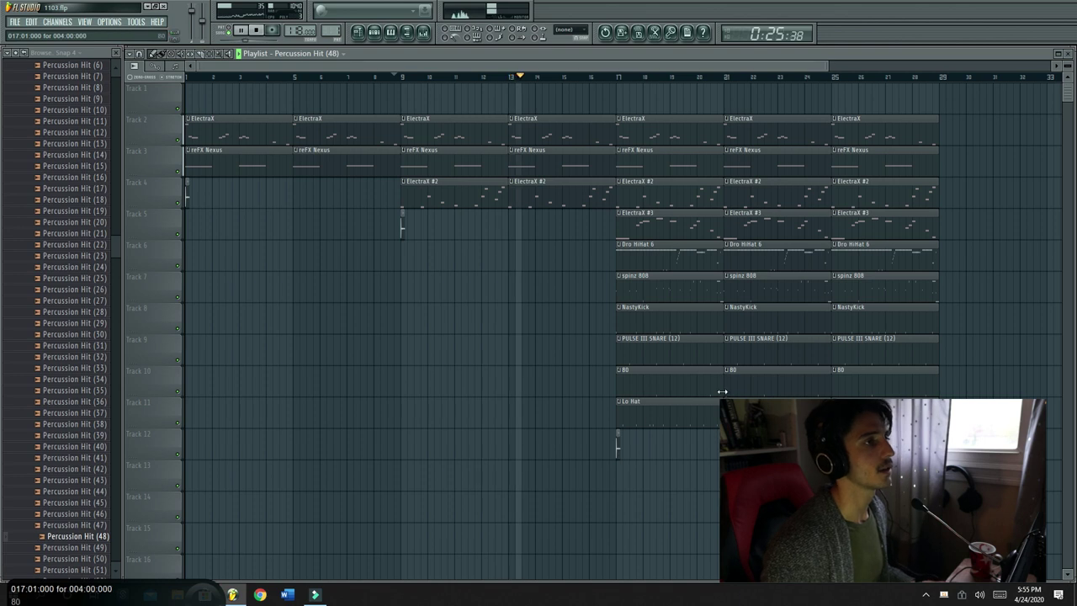
{"action": "right_click", "coordinate": [656, 195]}
{"action": "right_click", "coordinate": [745, 194]}
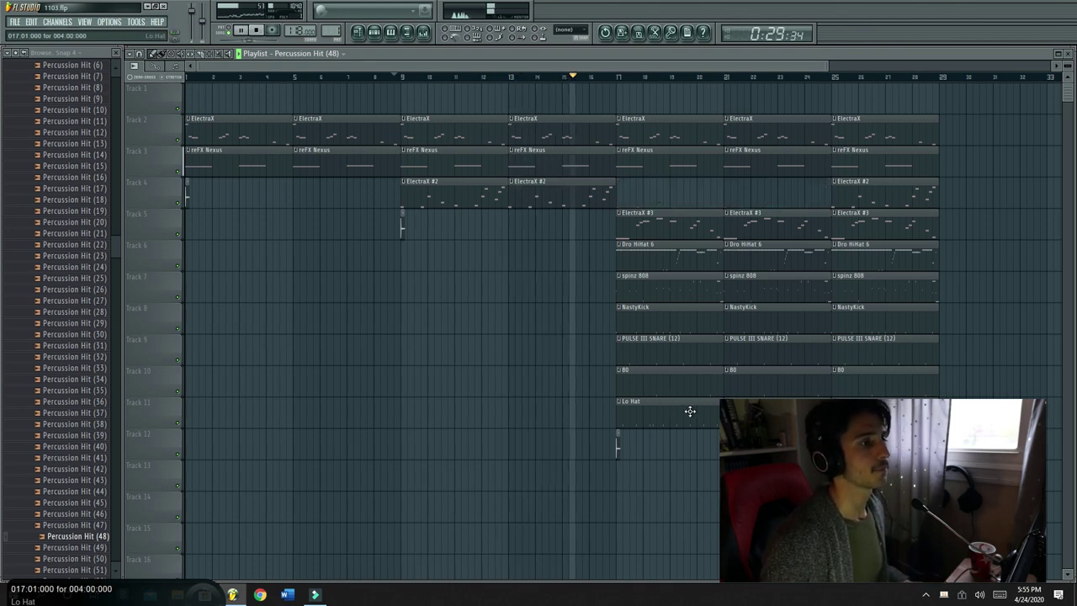
Delete the Lo Hat clips on Track 11 and the NastyKick clips on Track 8 at bars 17 and 21
{"action": "right_click", "coordinate": [666, 413]}
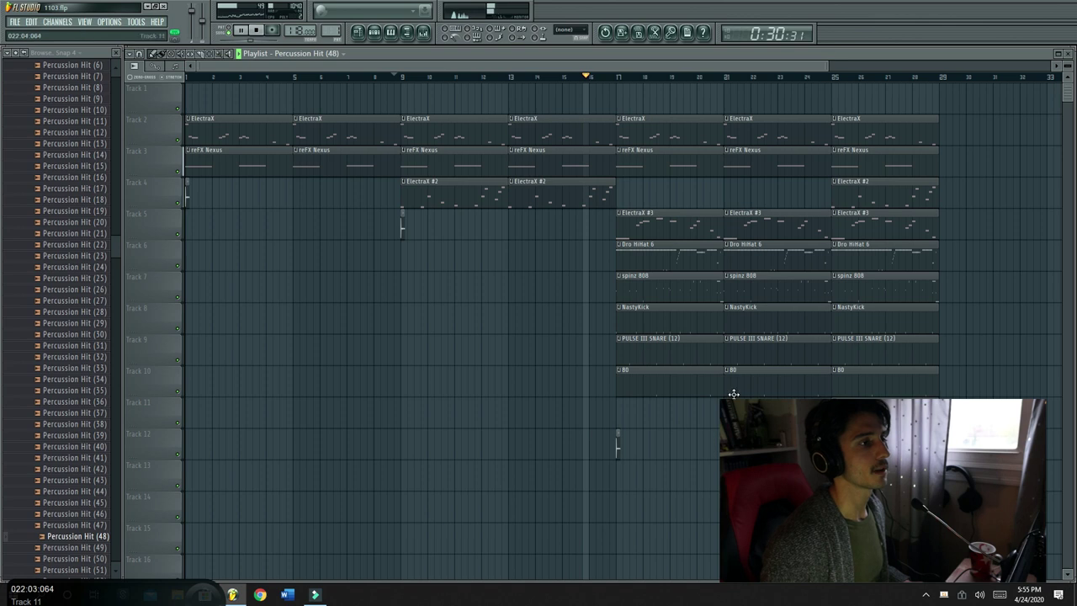
{"action": "right_click", "coordinate": [670, 317]}
{"action": "right_click", "coordinate": [757, 325]}
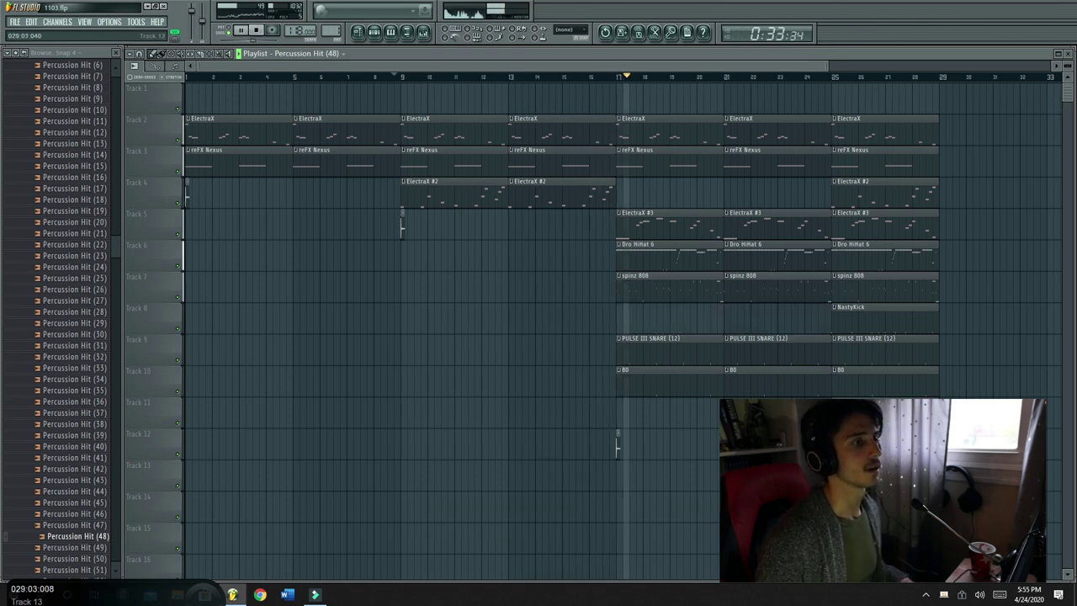
Duplicate all clips from bars 17 to 28 so the copies start at bar 29, and stop playback
{"action": "left_click_drag", "start_coordinate": [957, 490], "coordinate": [622, 119]}
{"action": "key", "text": "ctrl+b"}
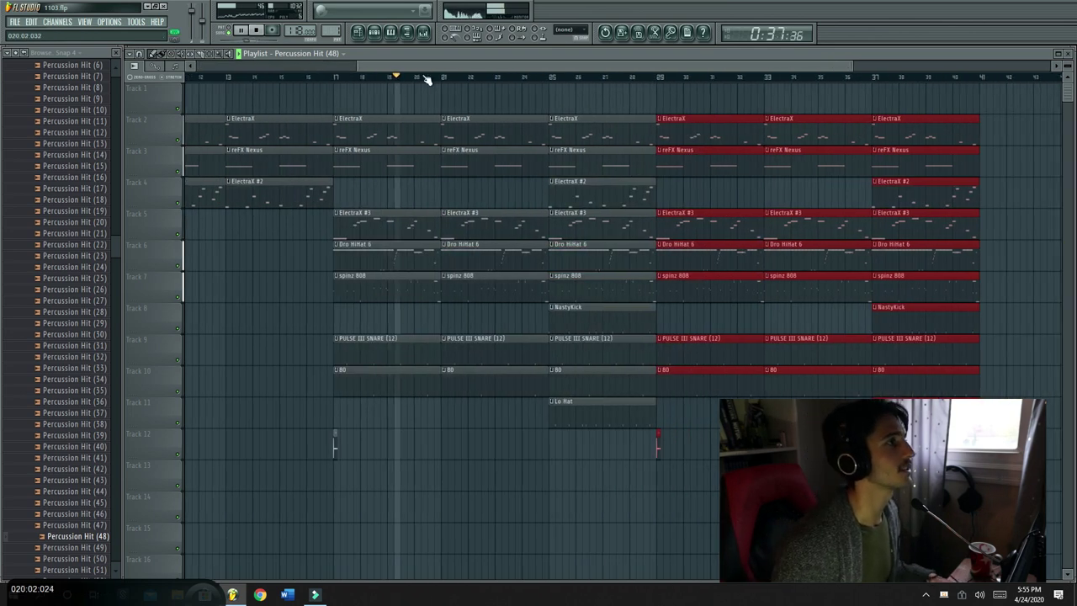
{"action": "key", "text": "space"}
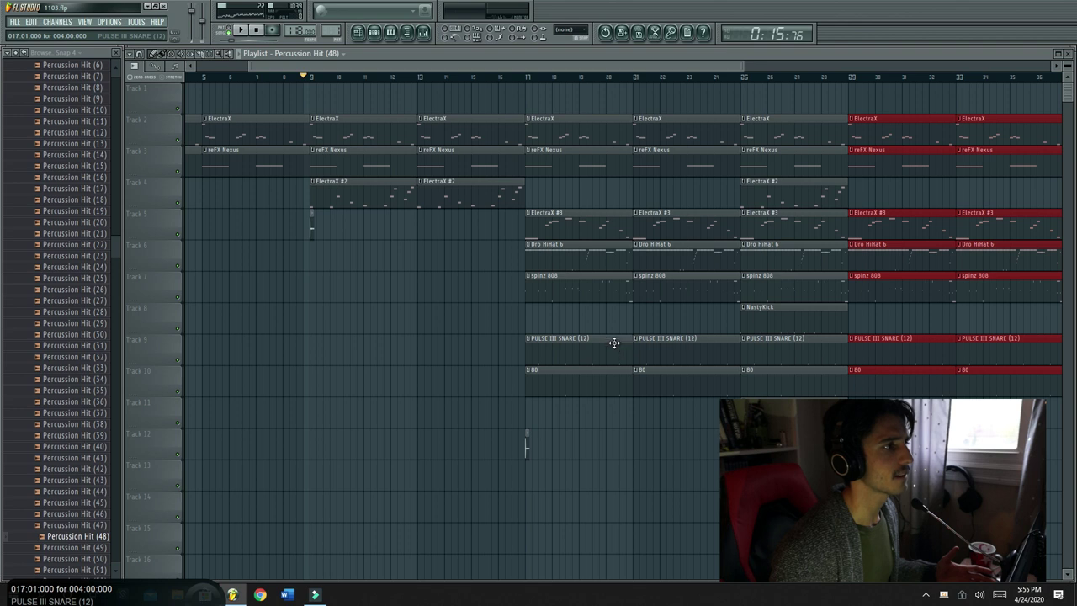
Move the spinz 808 clips at bars 17 and 21 to Track 8 and the 51 clips from Track 7 to Track 11
{"action": "left_click_drag", "start_coordinate": [582, 292], "coordinate": [593, 317]}
{"action": "left_click", "coordinate": [675, 322]}
{"action": "left_click_drag", "start_coordinate": [790, 292], "coordinate": [889, 328]}
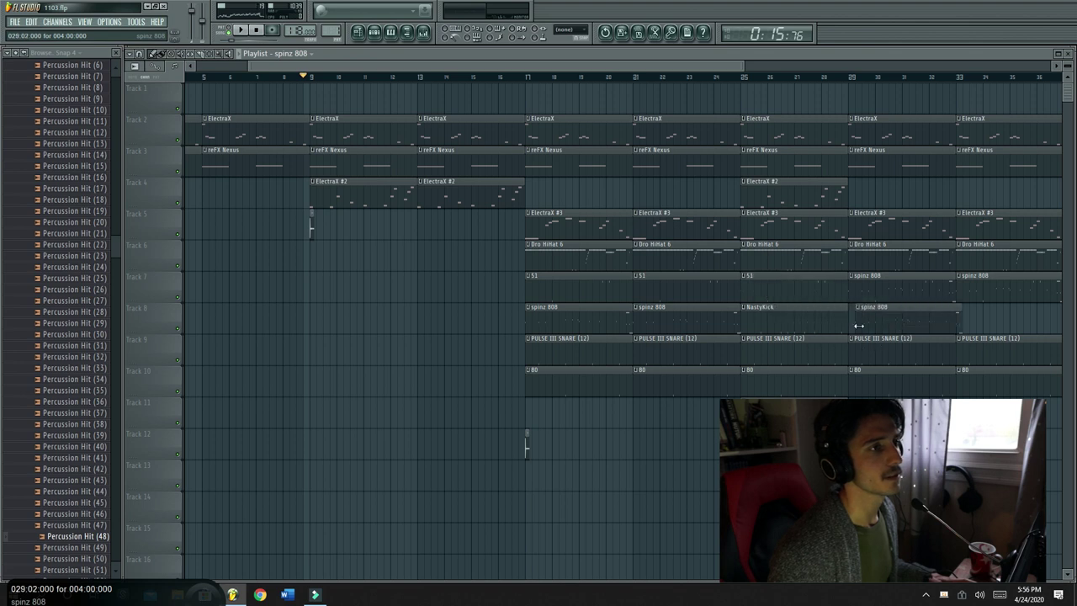
{"action": "left_click_drag", "start_coordinate": [661, 288], "coordinate": [608, 421]}
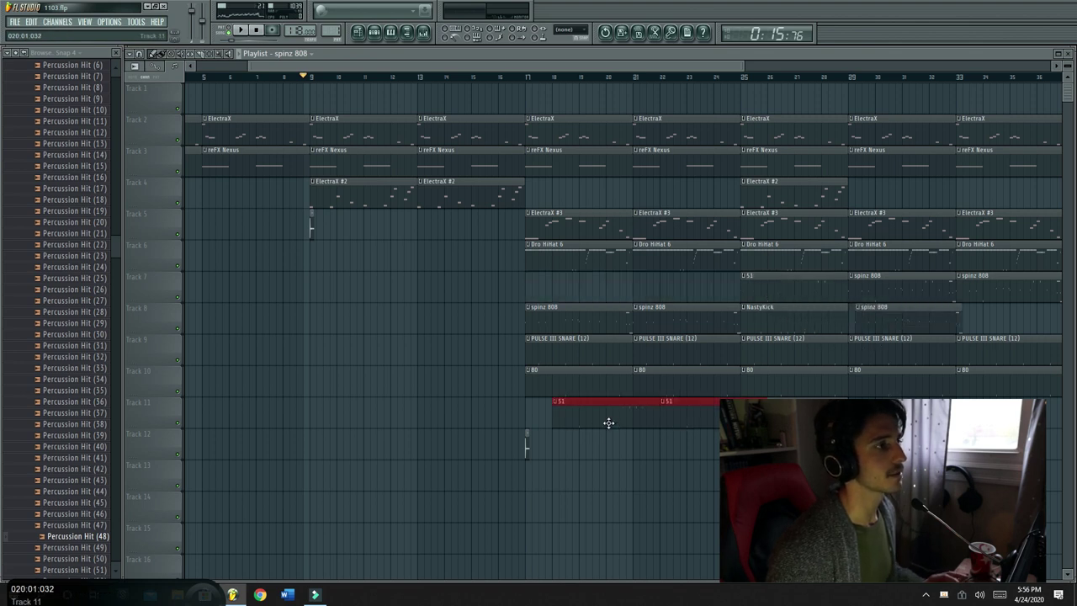
Clear the clips on Tracks 7 and 8 from bar 25, return the two spinz 808 clips to Track 7, and duplicate them through bar 40
{"action": "left_click_drag", "start_coordinate": [558, 328], "coordinate": [553, 287]}
{"action": "left_click_drag", "start_coordinate": [661, 285], "coordinate": [661, 278]}
{"action": "right_click", "coordinate": [822, 284]}
{"action": "right_click", "coordinate": [909, 318]}
{"action": "left_click_drag", "start_coordinate": [792, 333], "coordinate": [542, 285]}
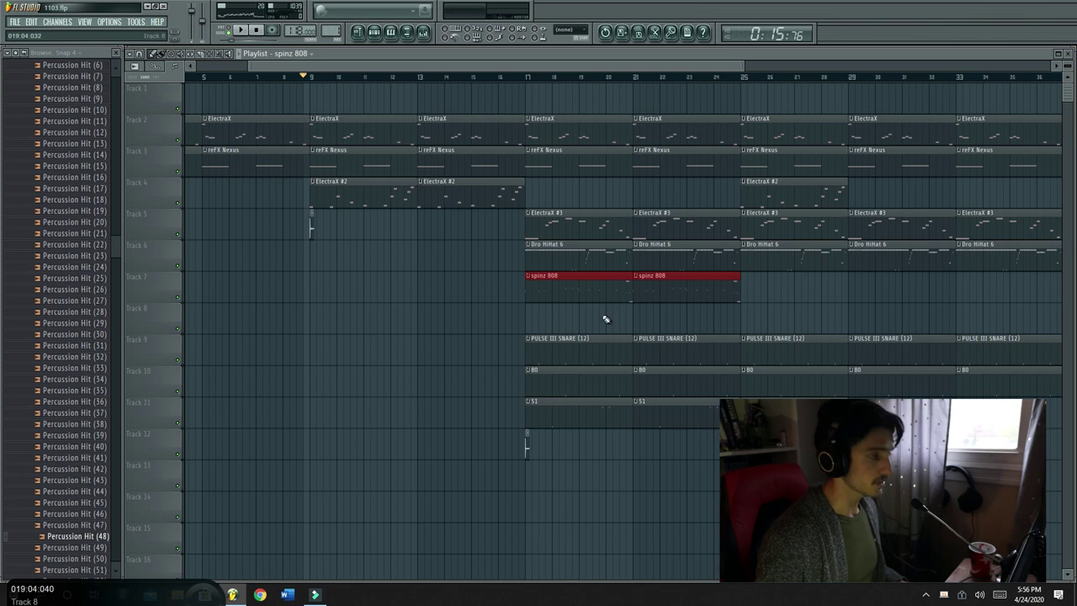
{"action": "key", "text": "ctrl+b"}
{"action": "key", "text": "ctrl+b"}
Place a NastyKick clip at bar 17 on Track 8 and duplicate it every four bars up to bar 37
{"action": "scroll", "coordinate": [757, 320], "scroll_direction": "right", "scroll_amount": 3}
{"action": "left_click_drag", "start_coordinate": [916, 317], "coordinate": [377, 317]}
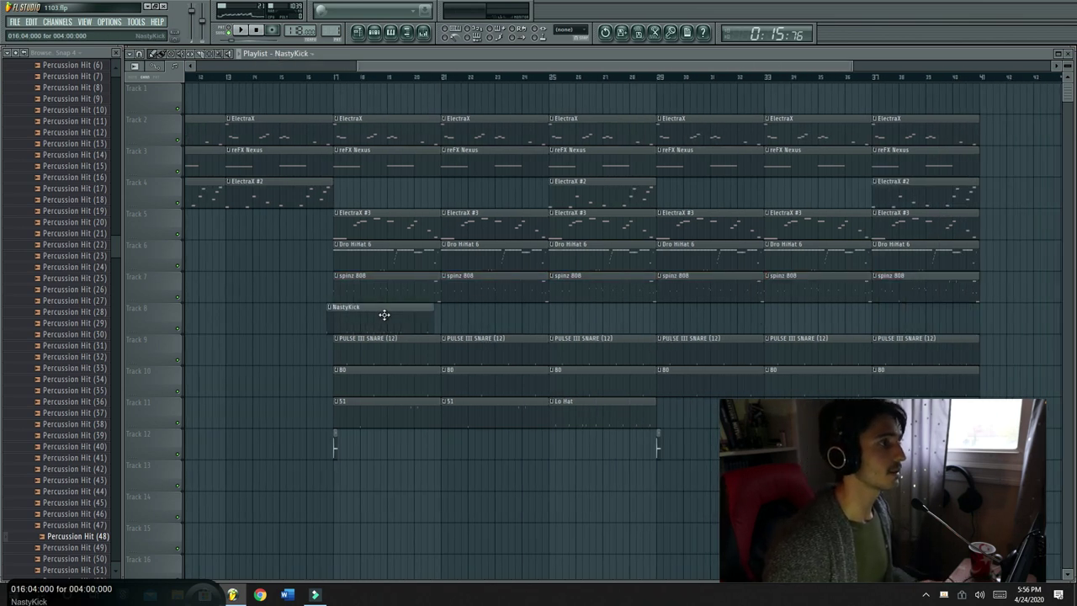
{"action": "left_click_drag", "start_coordinate": [662, 331], "coordinate": [311, 312]}
{"action": "key", "text": "ctrl+b"}
{"action": "key", "text": "ctrl+b"}
{"action": "key", "text": "ctrl+b"}
{"action": "key", "text": "ctrl+b"}
{"action": "key", "text": "ctrl+b"}
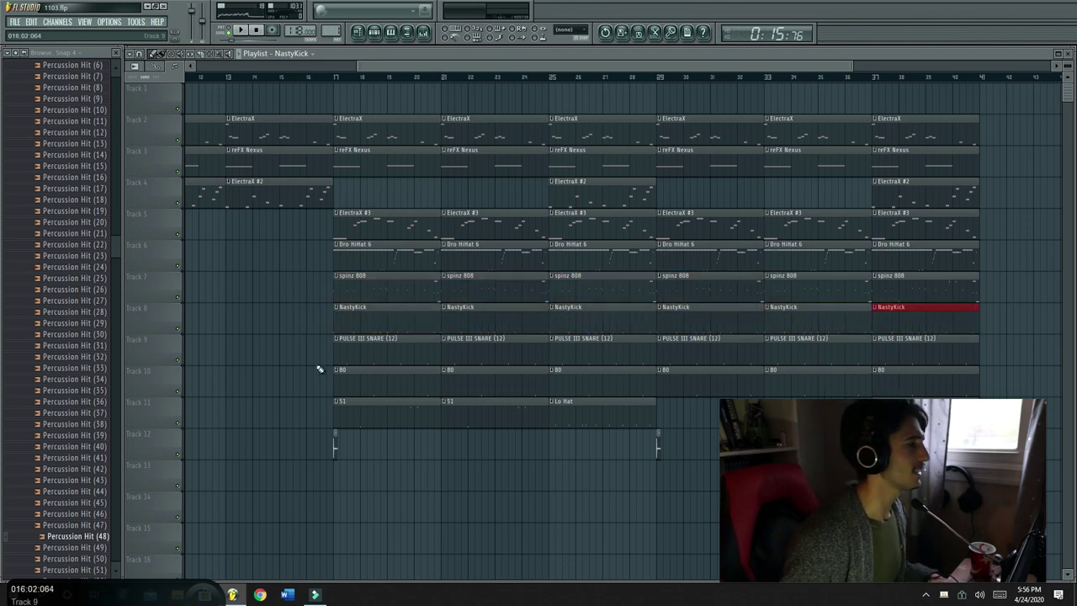
Play from around bar 16 and delete Track 8's NastyKick clips at bars 17 and 21
{"action": "left_click", "coordinate": [309, 77]}
{"action": "right_click", "coordinate": [403, 315]}
{"action": "right_click", "coordinate": [457, 316]}
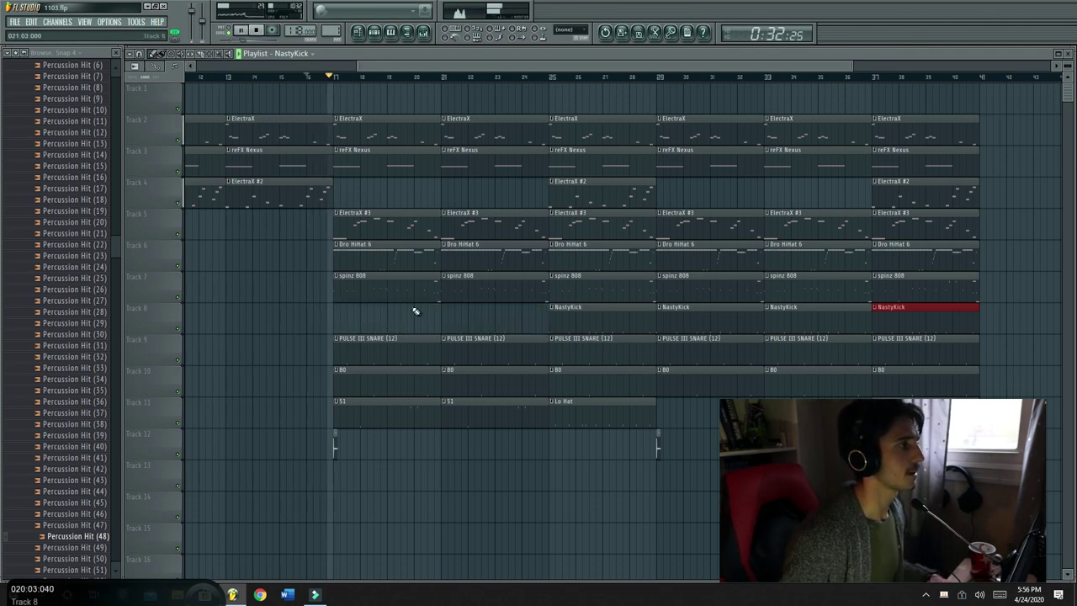
Transpose the 80 pattern's notes to E4, lower their velocity to about 59%, and replay the arrangement in the playlist
{"action": "double_click", "coordinate": [404, 381]}
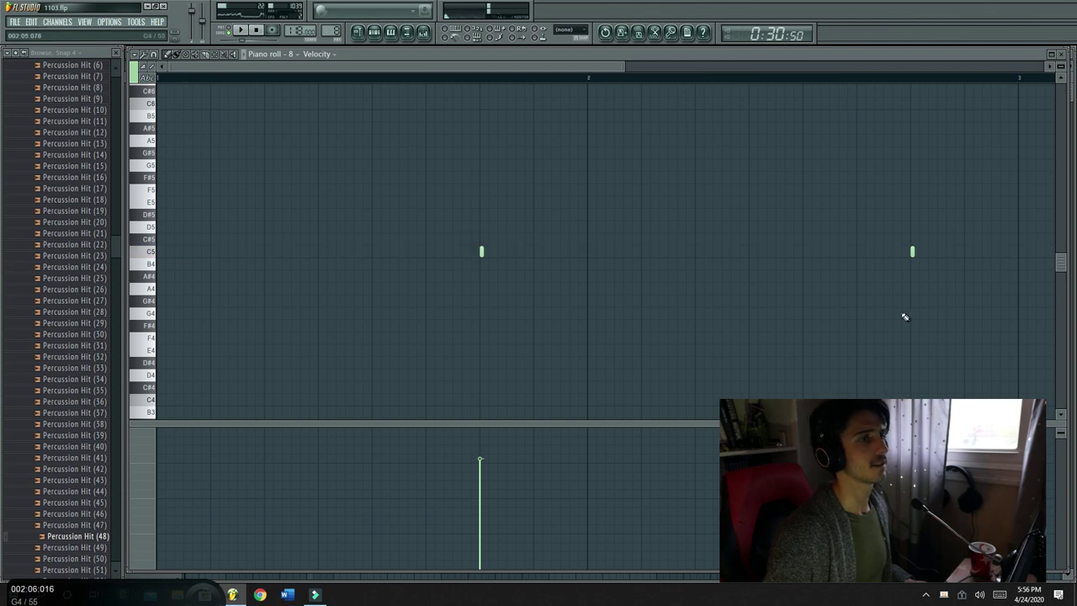
{"action": "left_click_drag", "start_coordinate": [972, 306], "coordinate": [440, 161]}
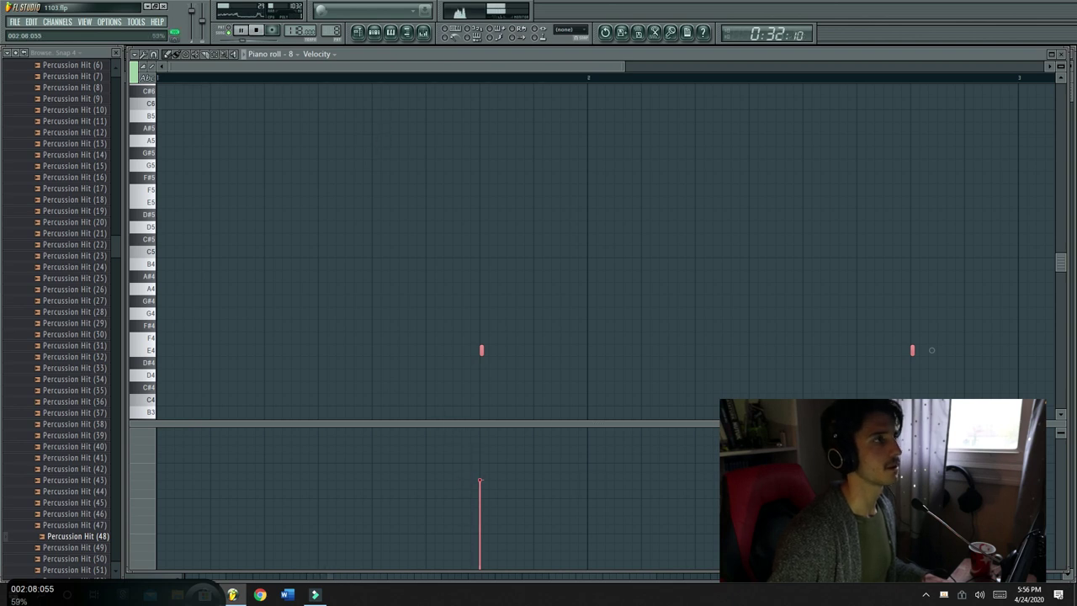
{"action": "left_click", "coordinate": [374, 32]}
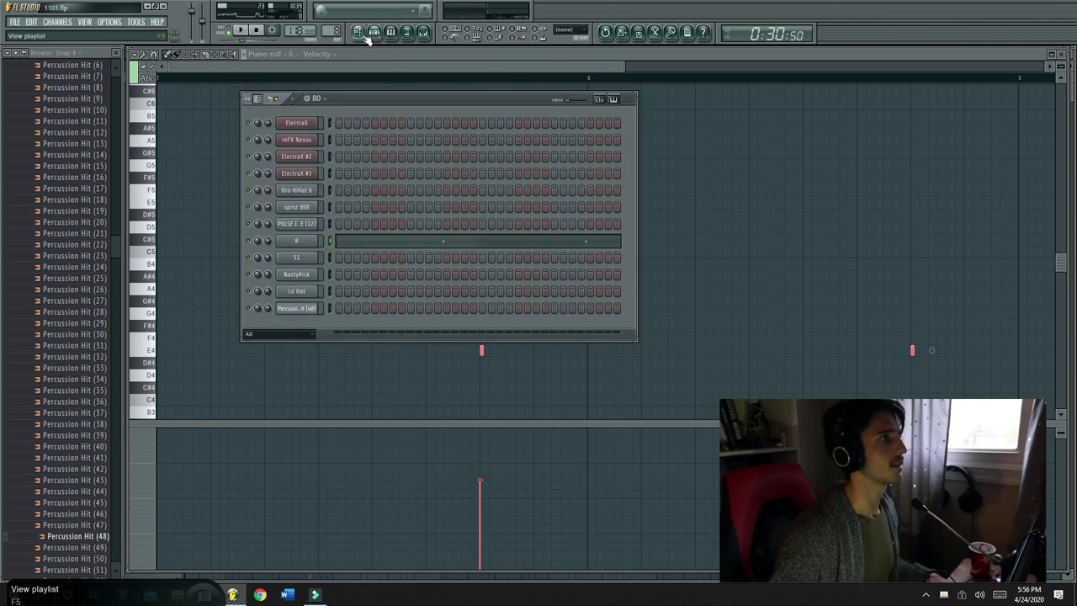
{"action": "left_click", "coordinate": [363, 36]}
{"action": "key", "text": "space"}
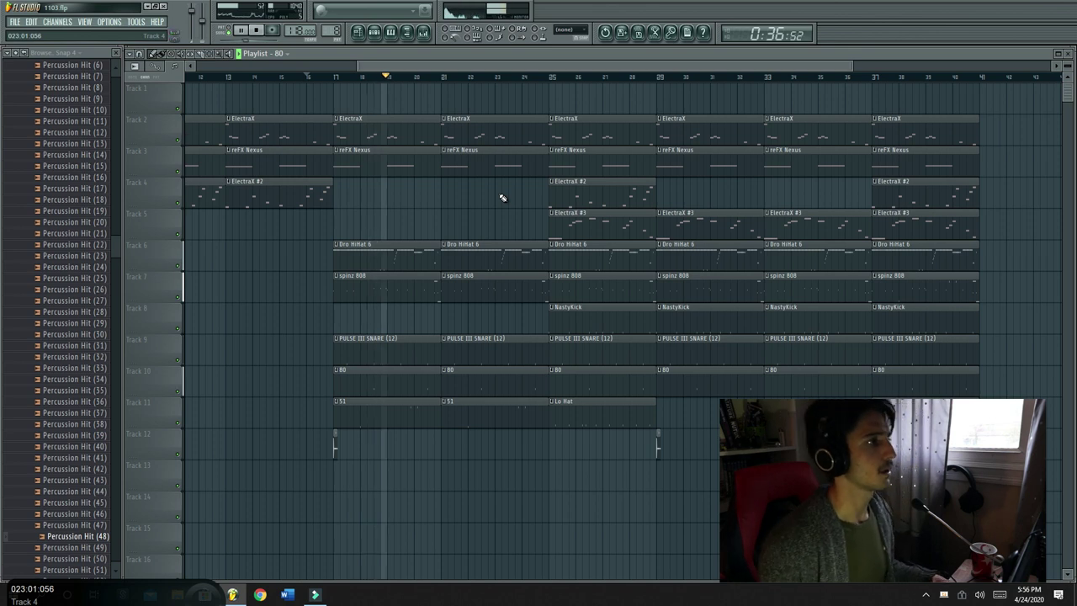
Lower the volume of mixer Insert 8 and set Insert 9's volume to about 53% (-11.8 dB)
{"action": "left_click", "coordinate": [423, 32]}
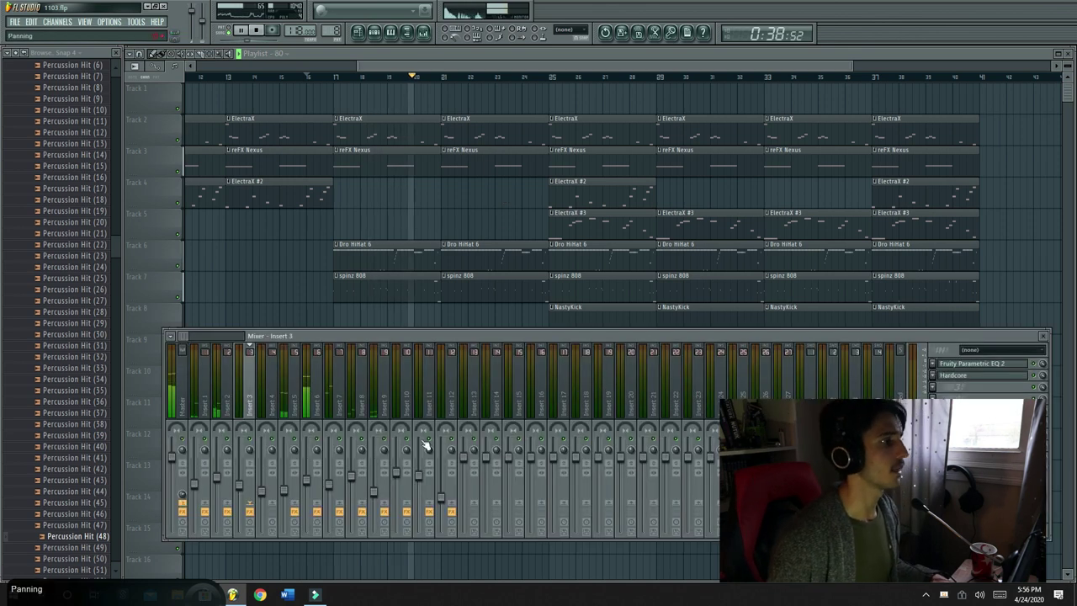
{"action": "left_click_drag", "start_coordinate": [351, 476], "coordinate": [350, 490]}
{"action": "left_click", "coordinate": [374, 491]}
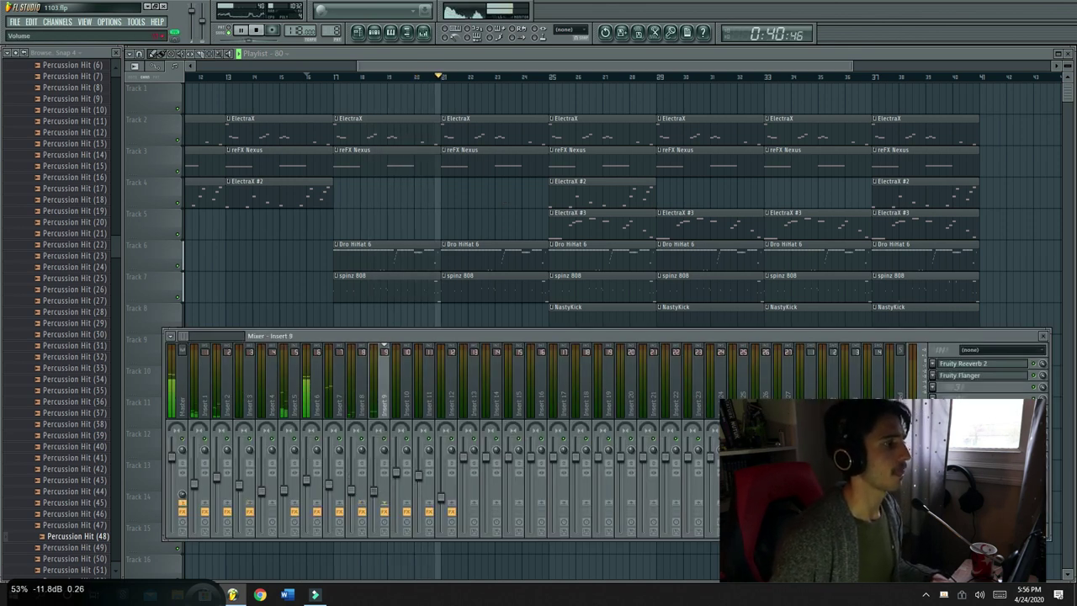
{"action": "left_click", "coordinate": [421, 65]}
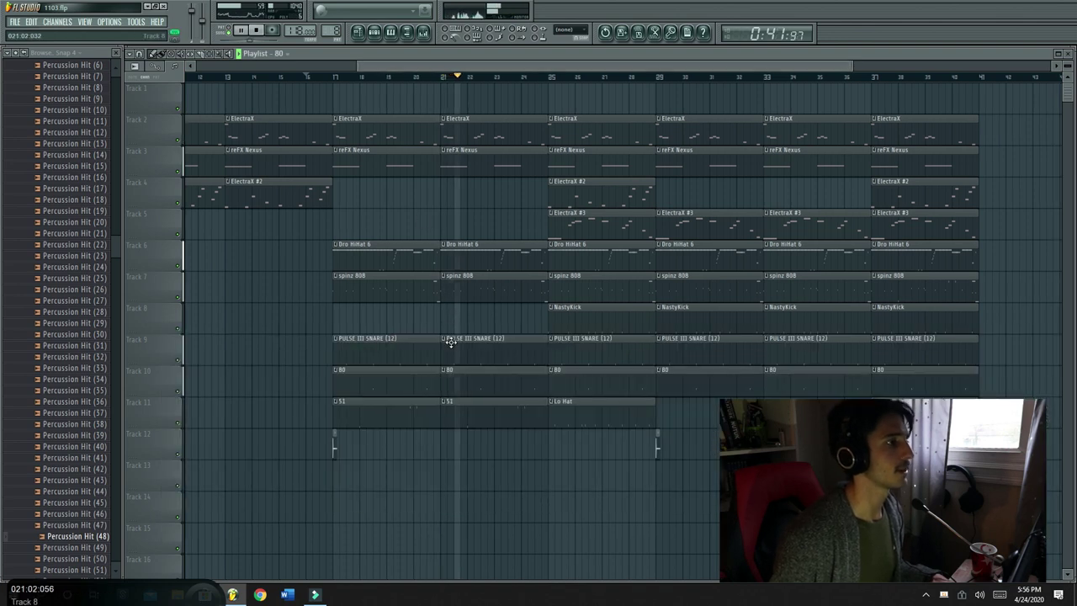
Trim the 80 pattern's notes so that its clips on Track 10 last only two bars
{"action": "double_click", "coordinate": [411, 372]}
{"action": "left_click", "coordinate": [373, 31]}
{"action": "left_click", "coordinate": [358, 32]}
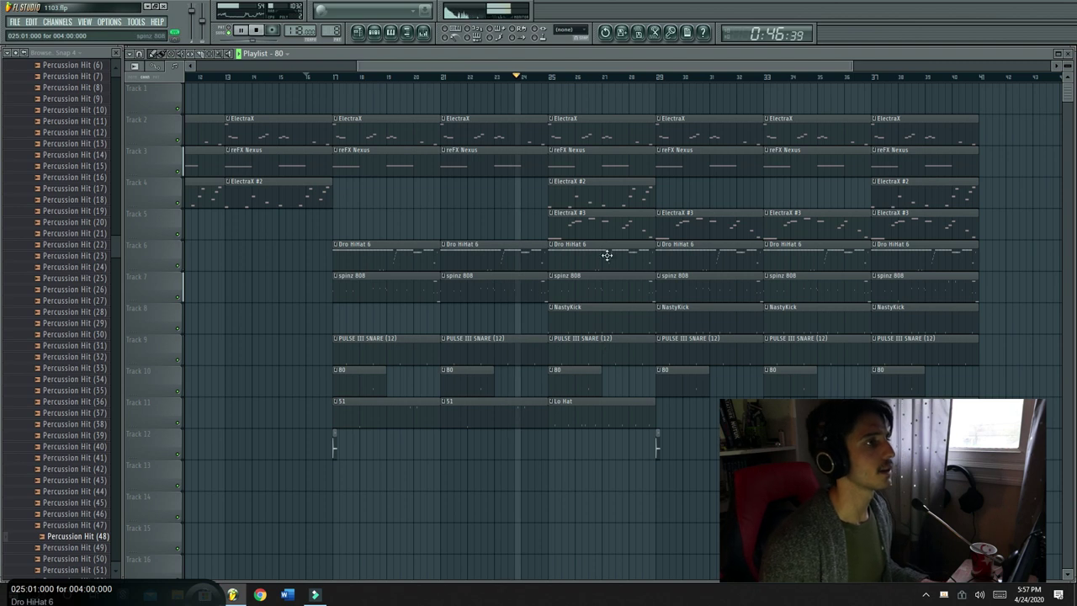
Delete the ElectraX #2 and ElectraX #3 clips at bar 25 and raise the system volume to 100
{"action": "right_click", "coordinate": [597, 193]}
{"action": "right_click", "coordinate": [597, 217]}
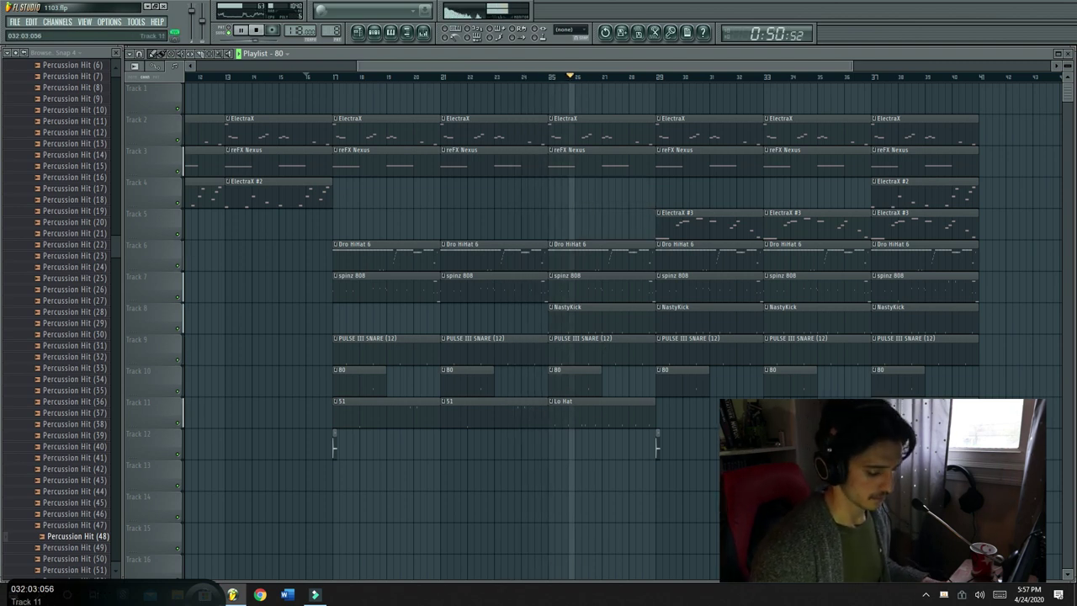
{"action": "key", "text": "XF86AudioRaiseVolume"}
{"action": "key", "text": "XF86AudioRaiseVolume"}
{"action": "key", "text": "XF86AudioRaiseVolume"}
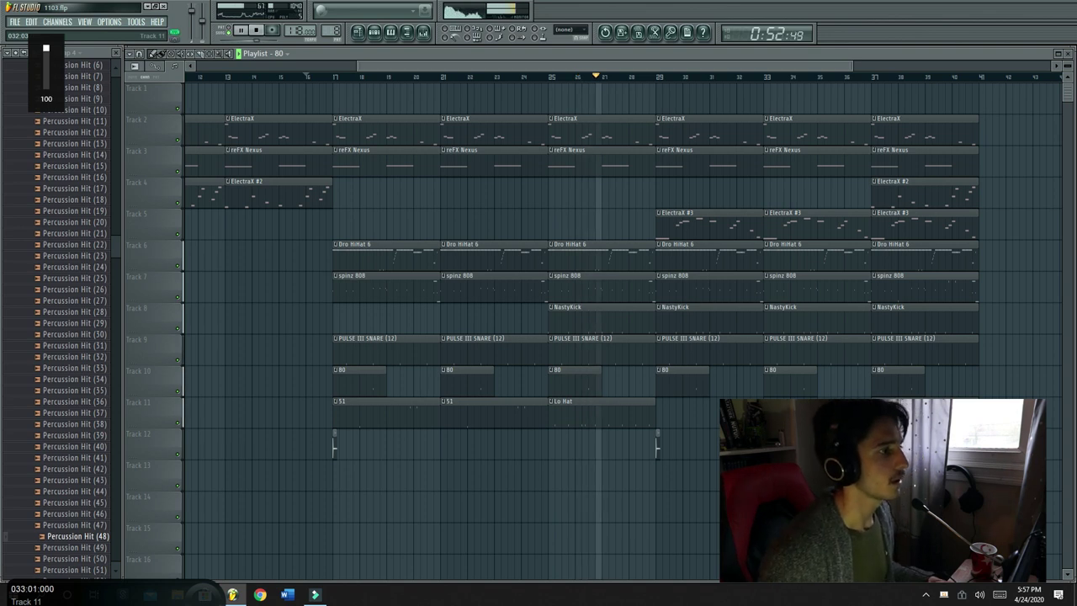
Add a Lo Hat clip at bar 29 on Track 12 and move the bar 25 Lo Hat clip to Track 11
{"action": "left_click", "coordinate": [693, 452]}
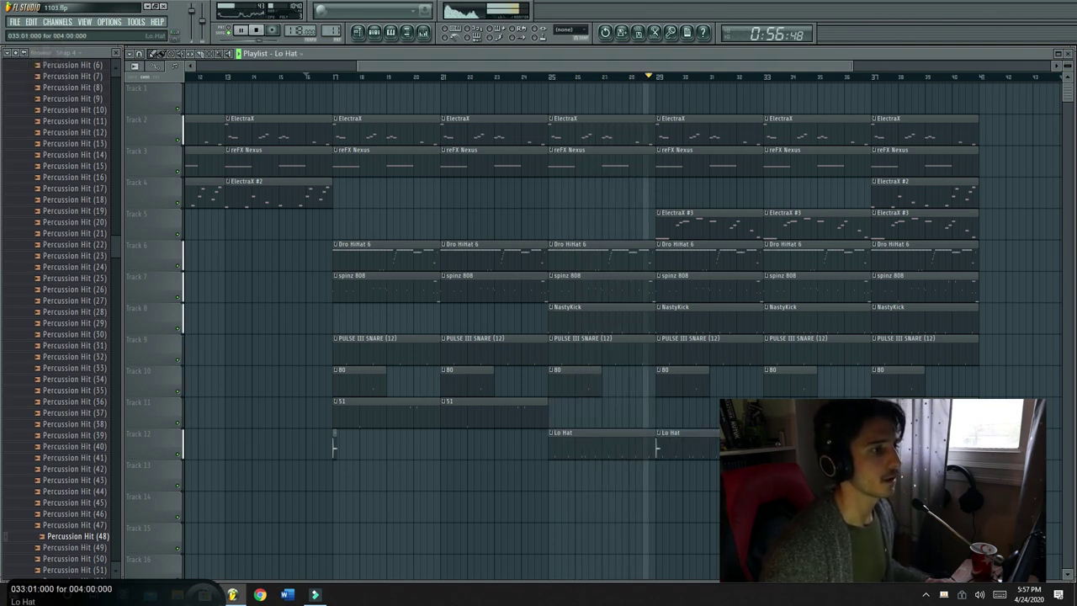
{"action": "key", "text": "space"}
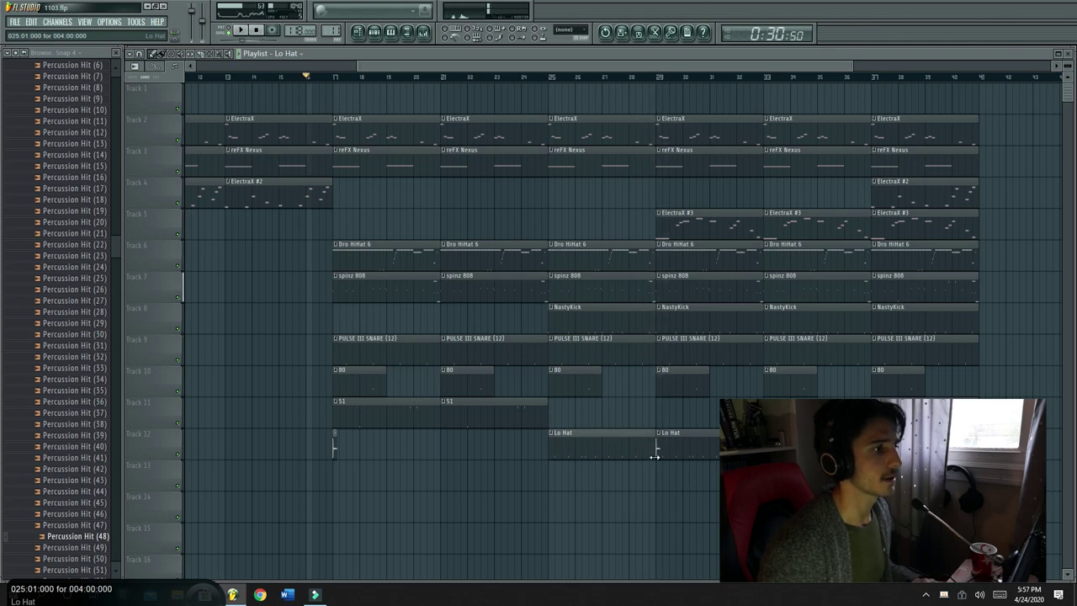
{"action": "left_click_drag", "start_coordinate": [641, 455], "coordinate": [637, 413]}
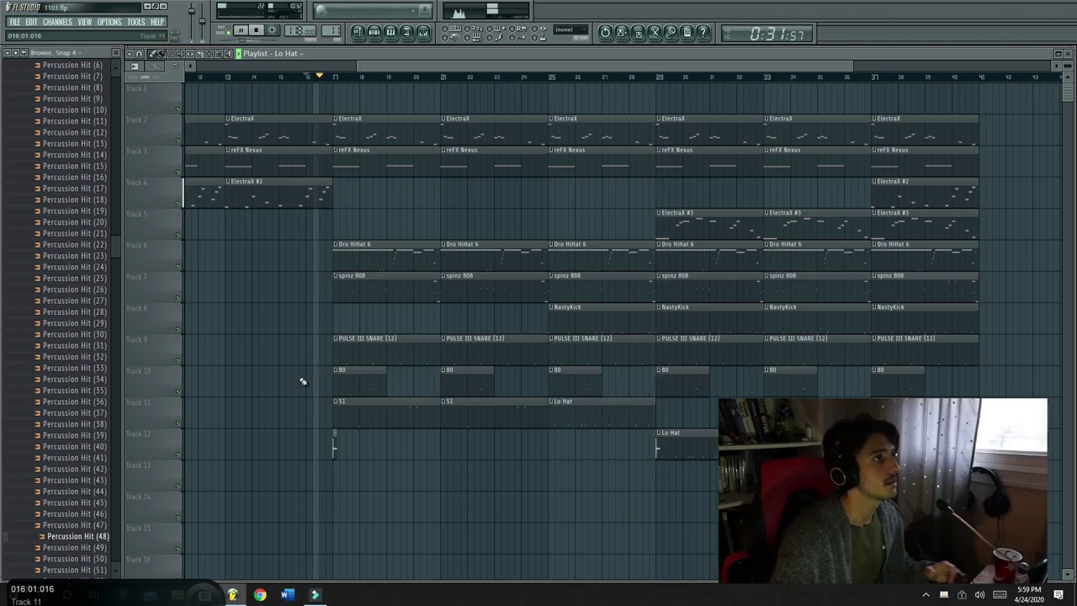
Delete Track 3's reFX Nexus clips at bars 17 and 21
{"action": "scroll", "coordinate": [356, 78], "scroll_direction": "down", "scroll_amount": 3}
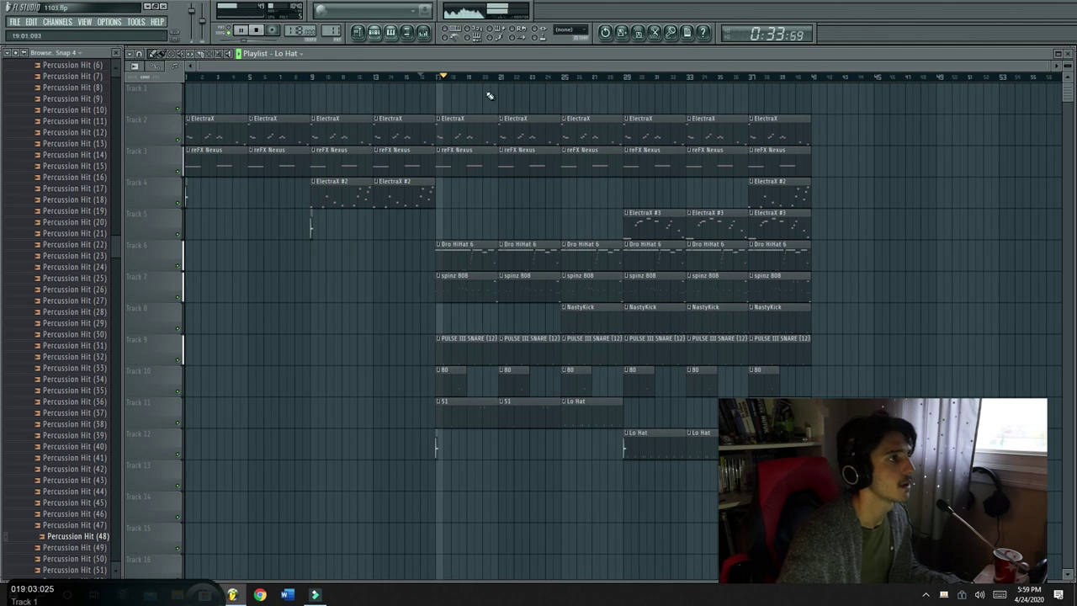
{"action": "right_click", "coordinate": [466, 165]}
{"action": "right_click", "coordinate": [520, 165]}
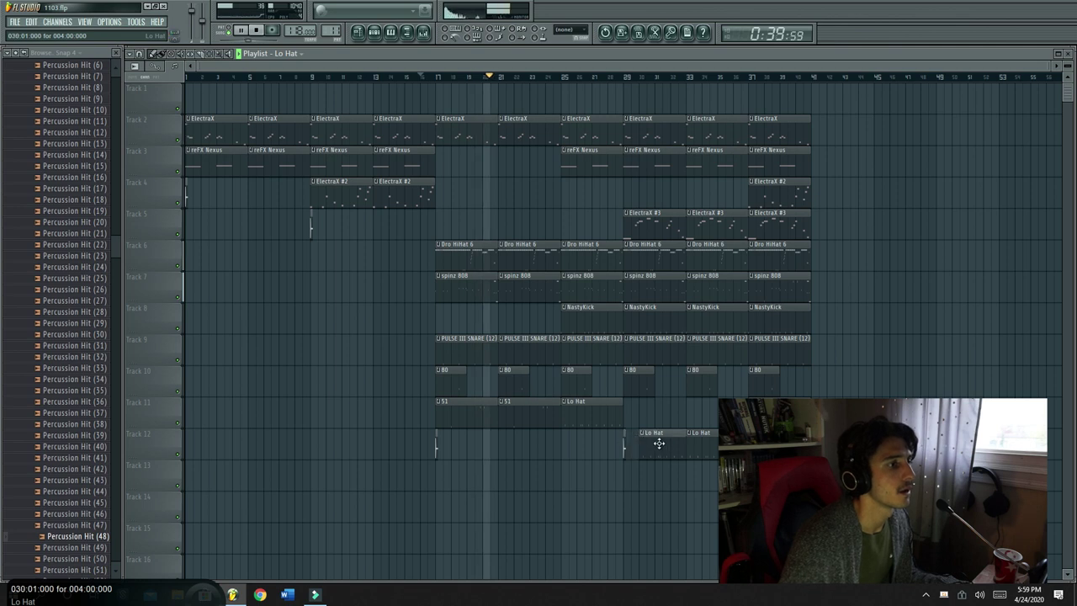
Replace the Lo Hat clip at bar 25 on Track 11 with duplicates of the 51 clips from bars 17 and 21, and stop playback
{"action": "right_click", "coordinate": [584, 420]}
{"action": "left_click_drag", "start_coordinate": [579, 428], "coordinate": [471, 414]}
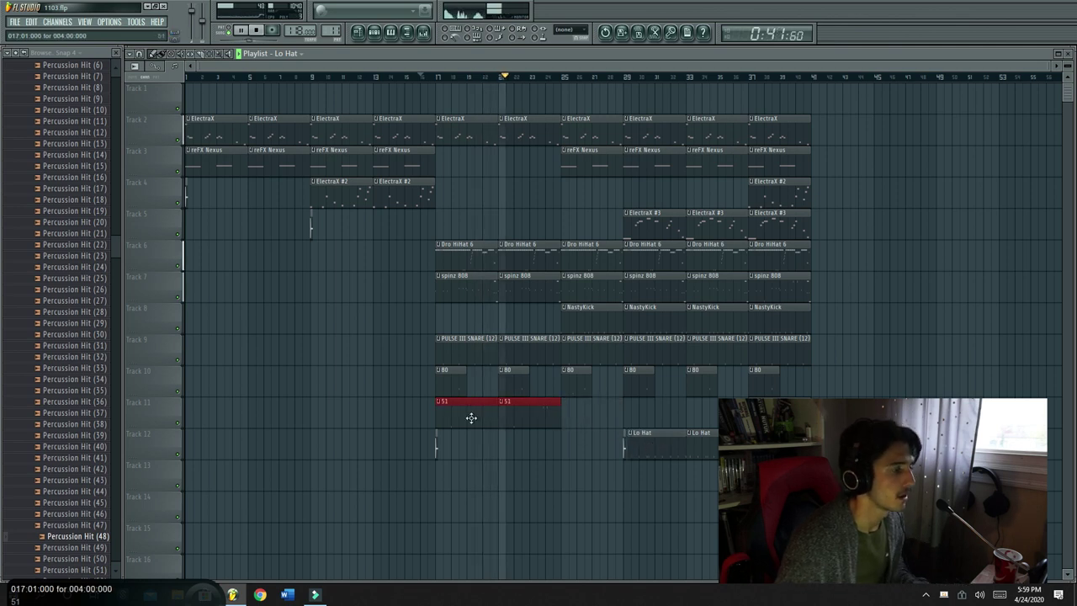
{"action": "key", "text": "ctrl+b"}
{"action": "right_click", "coordinate": [751, 413], "text": "ctrl"}
{"action": "right_click", "coordinate": [732, 438], "text": "ctrl"}
{"action": "right_click", "coordinate": [683, 452], "text": "ctrl"}
{"action": "right_click", "coordinate": [674, 455], "text": "ctrl"}
{"action": "right_click", "coordinate": [674, 455], "text": "ctrl"}
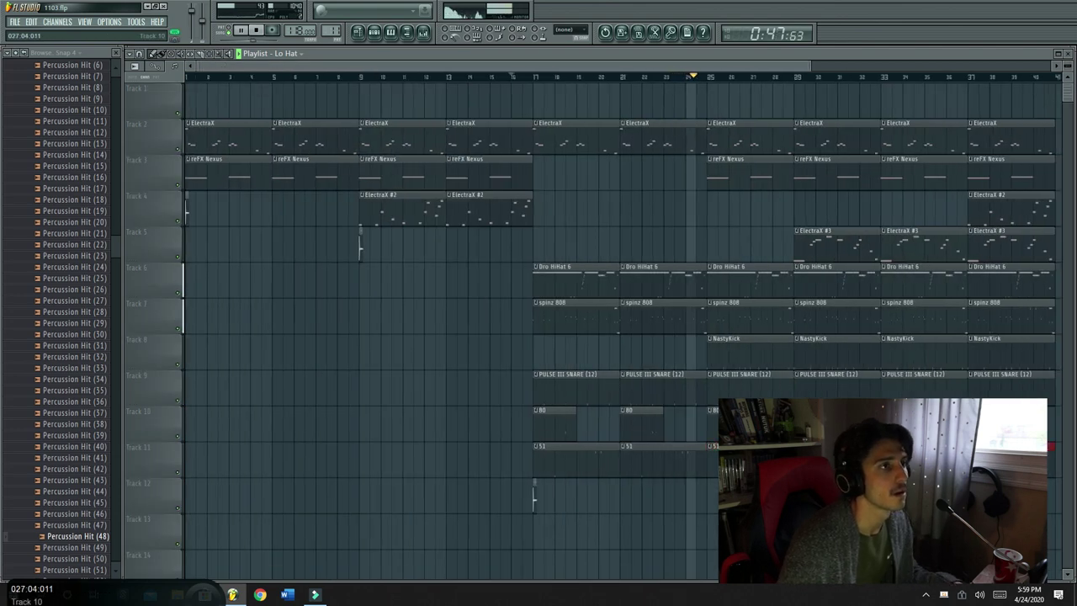
{"action": "left_click_drag", "start_coordinate": [703, 68], "coordinate": [736, 69]}
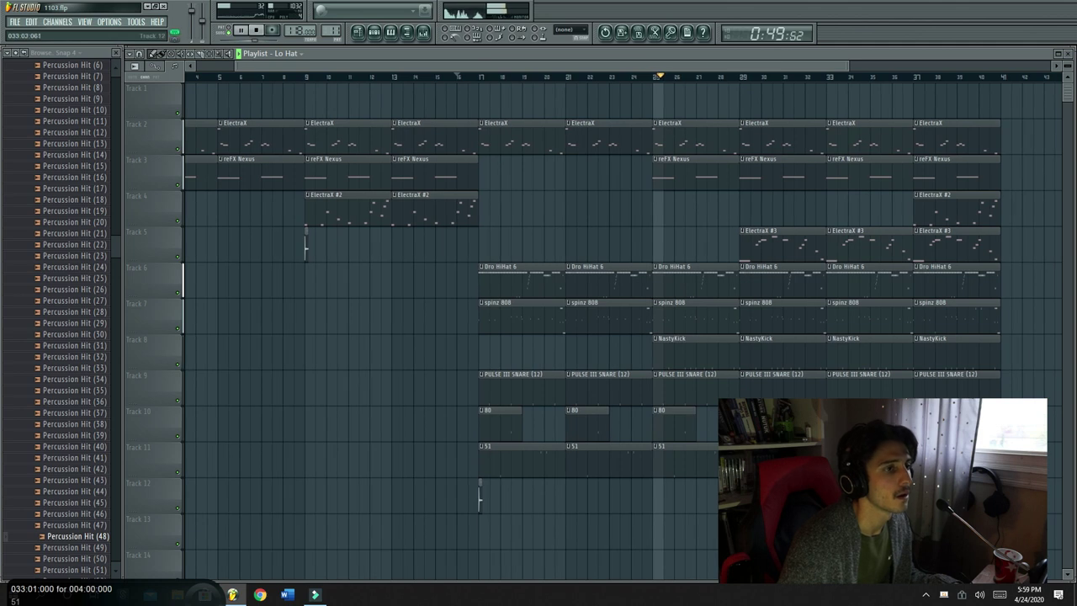
{"action": "key", "text": "space"}
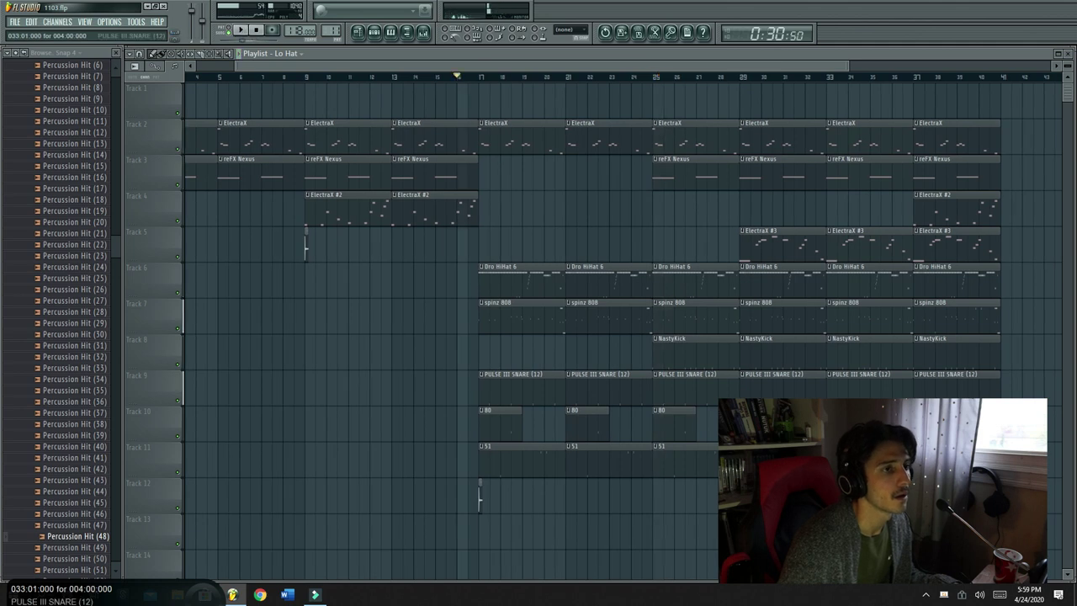
Place a Lo Hat clip at bar 25 on Track 12 and move the bar 17 Percussion Hit (48) clip to Track 5
{"action": "left_click", "coordinate": [278, 56]}
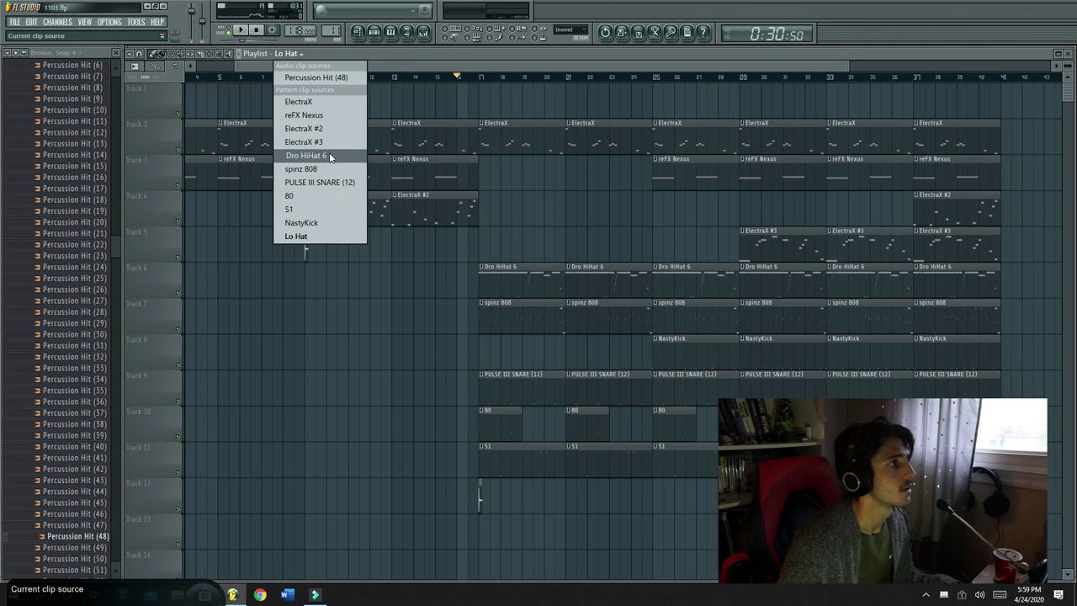
{"action": "left_click", "coordinate": [296, 236]}
{"action": "left_click", "coordinate": [660, 488]}
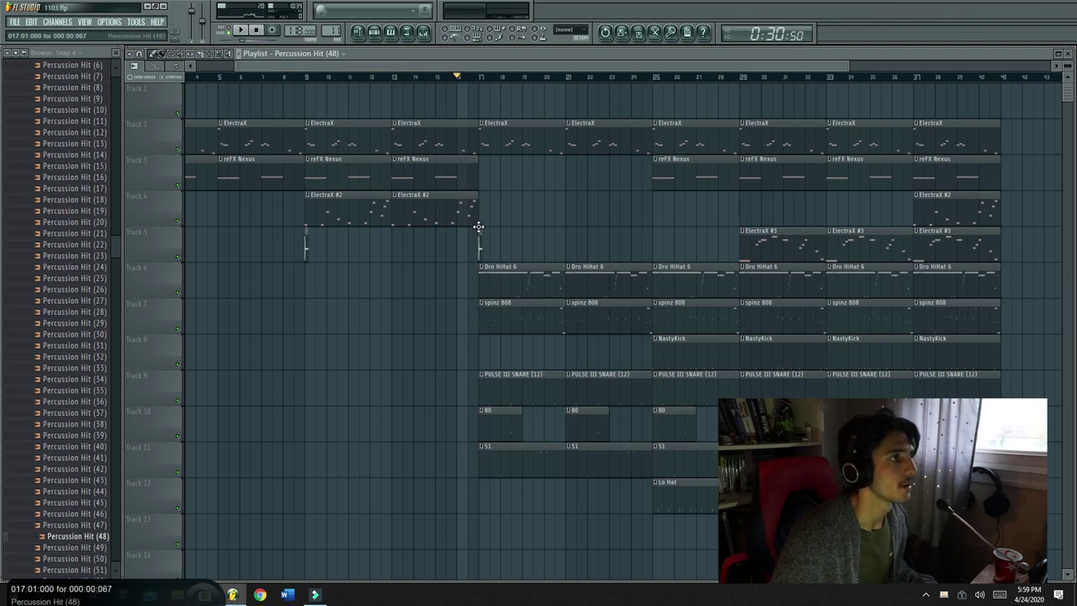
{"action": "left_click_drag", "start_coordinate": [478, 226], "coordinate": [482, 228]}
Play the song from before bar 17 and lower the Insert 12 volume in the mixer
{"action": "key", "text": "space"}
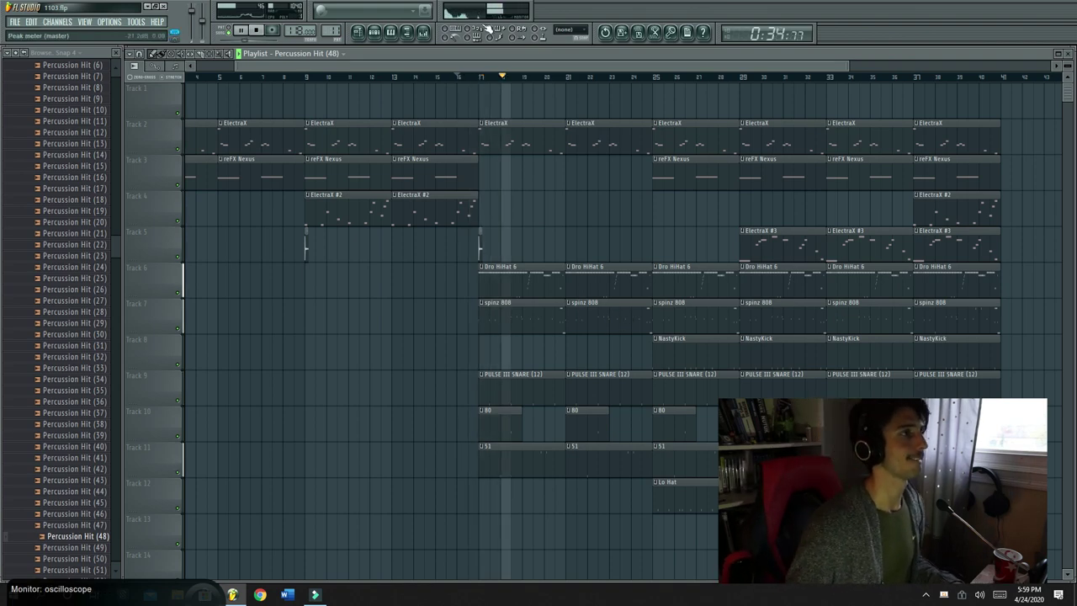
{"action": "left_click", "coordinate": [425, 32]}
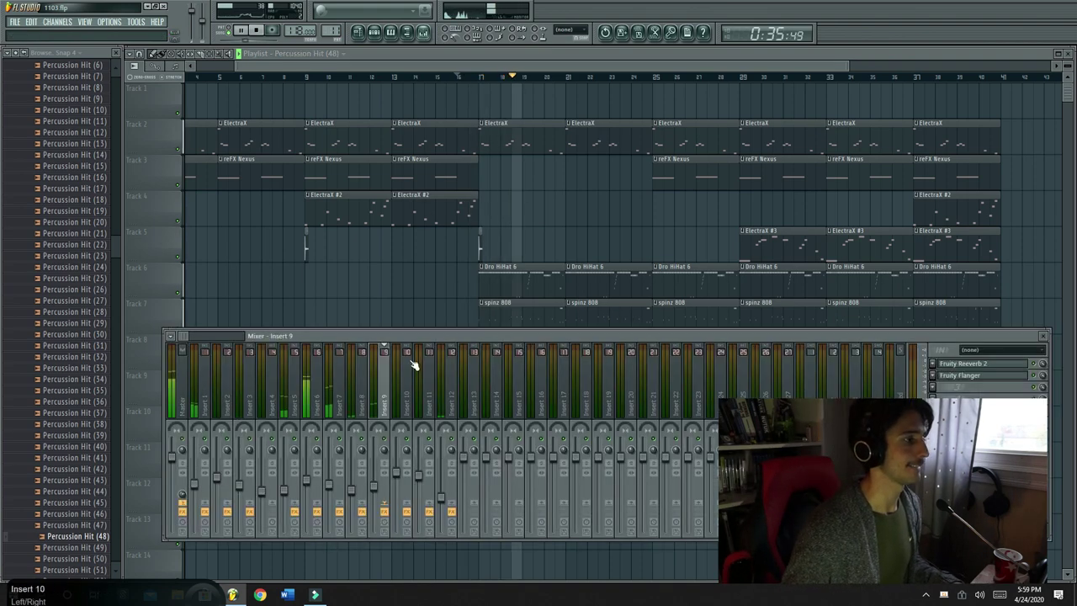
{"action": "left_click", "coordinate": [449, 503]}
{"action": "left_click", "coordinate": [537, 62]}
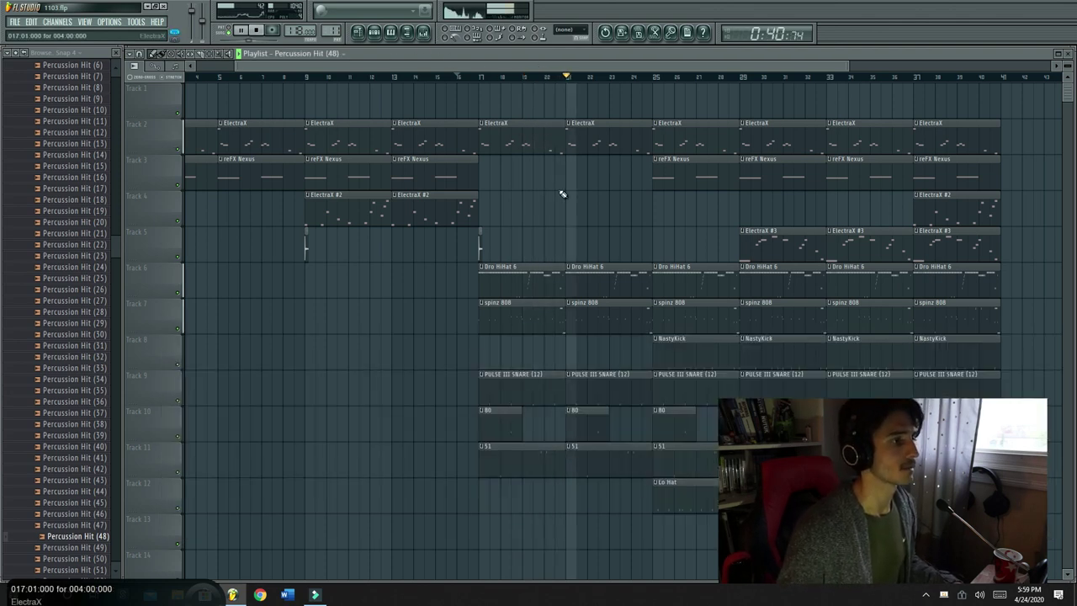
Replay the section, set the Insert 8 volume to 43% (-14.8 dB), and close the mixer
{"action": "left_click", "coordinate": [423, 32]}
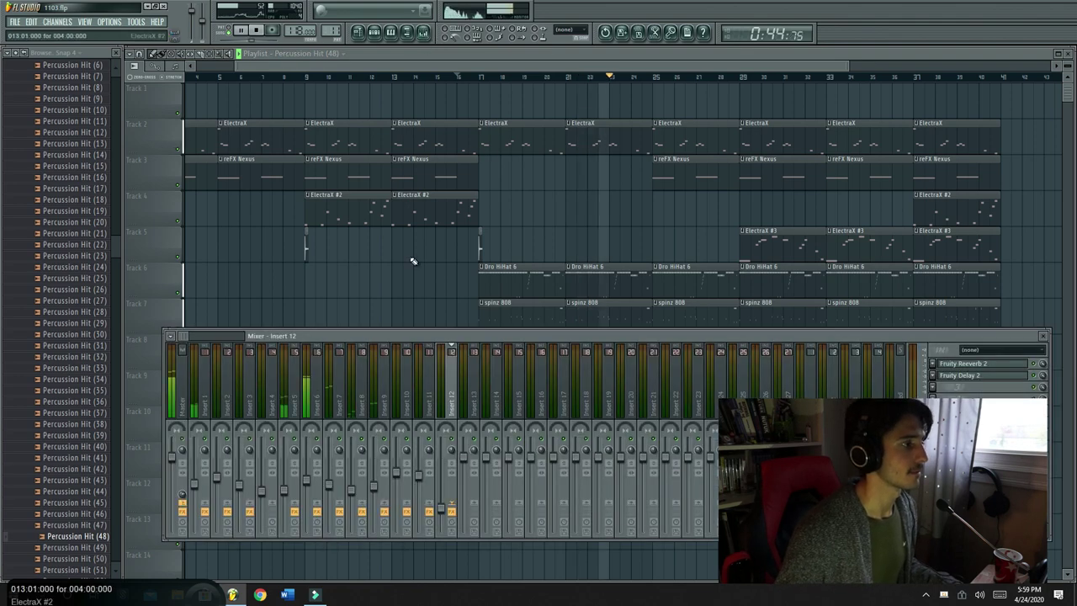
{"action": "key", "text": "space"}
{"action": "key", "text": "space"}
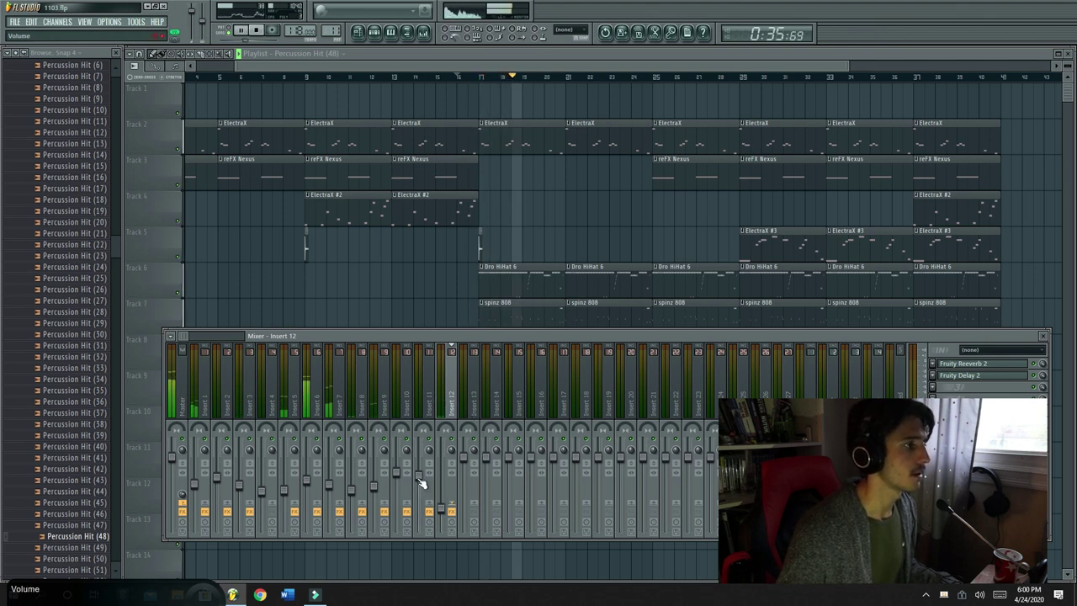
{"action": "left_click_drag", "start_coordinate": [358, 491], "coordinate": [358, 497]}
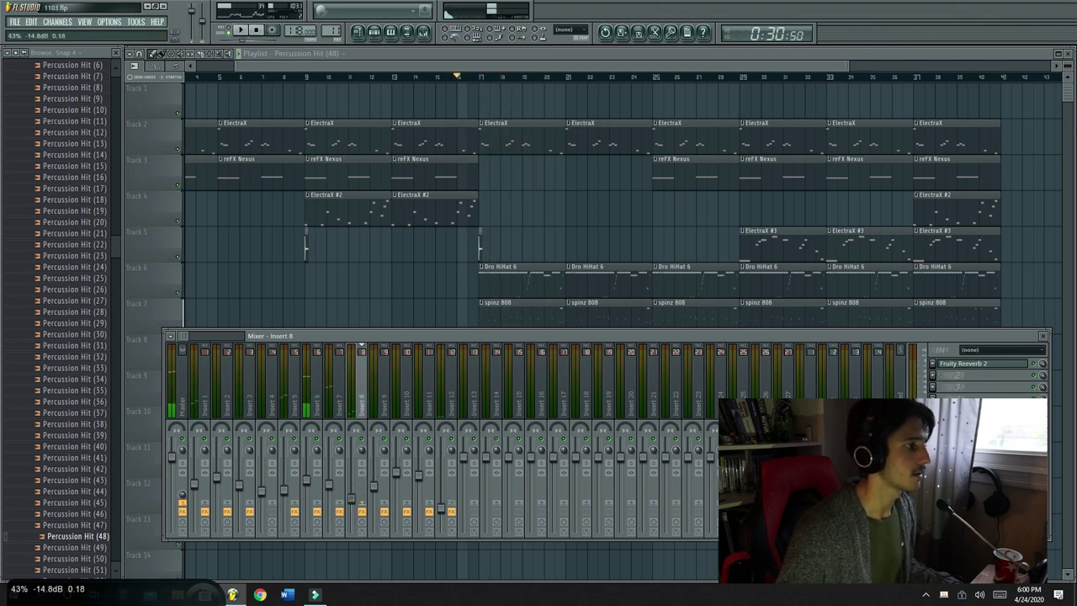
{"action": "key", "text": "F9"}
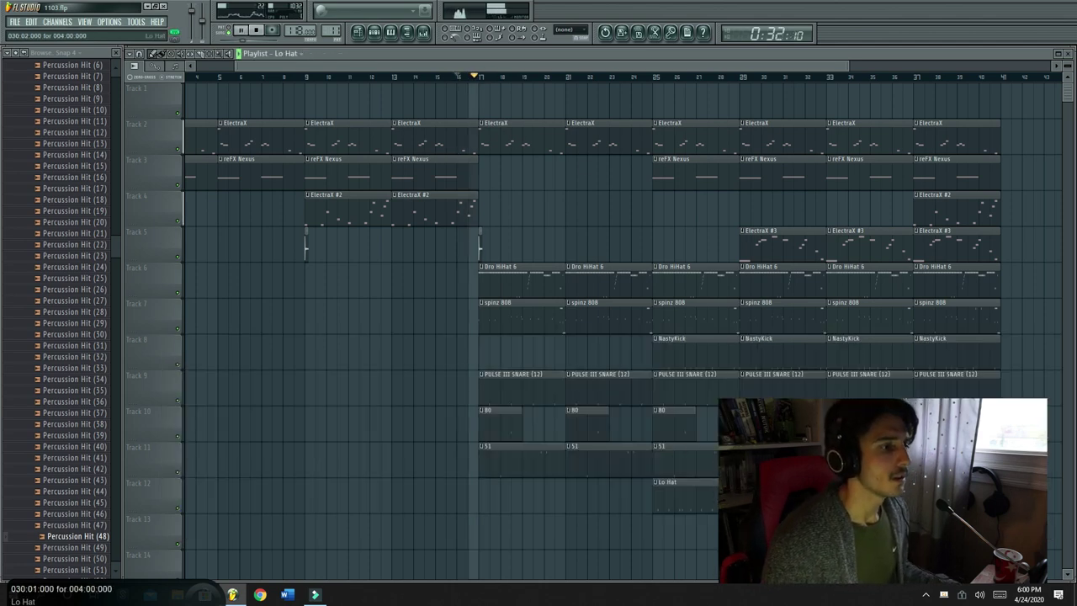
Shorten the bar 21 Dro HiHat 6, spinz 808, PULSE III SNARE (12) and 51 clips to end at about 24:03
{"action": "left_click_drag", "start_coordinate": [631, 509], "coordinate": [642, 280]}
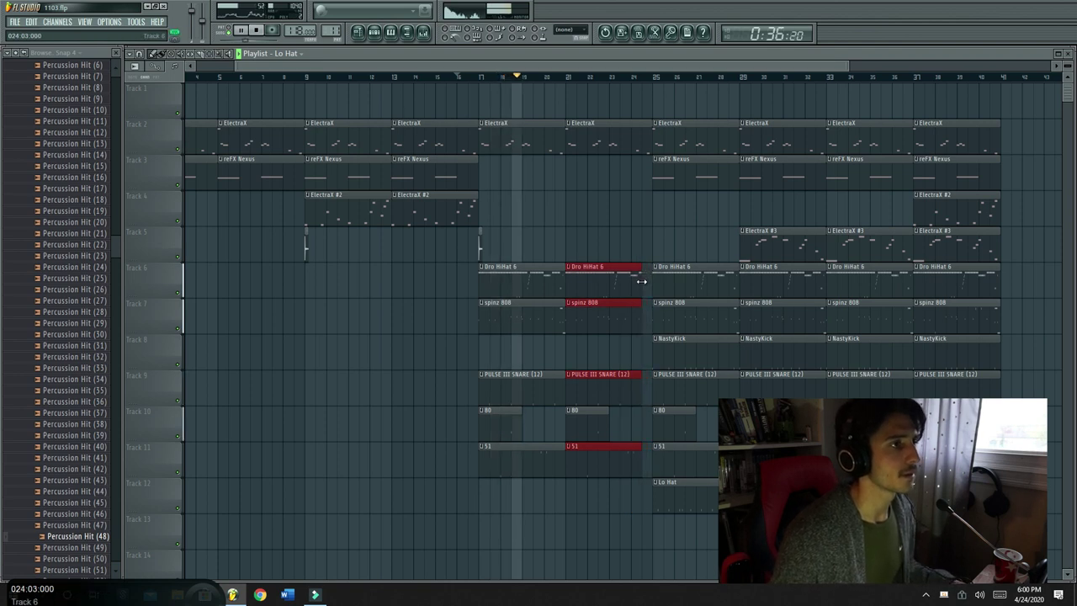
Place ElectraX #2 clips at bars 25 and 29 on Track 4
{"action": "left_click", "coordinate": [419, 202]}
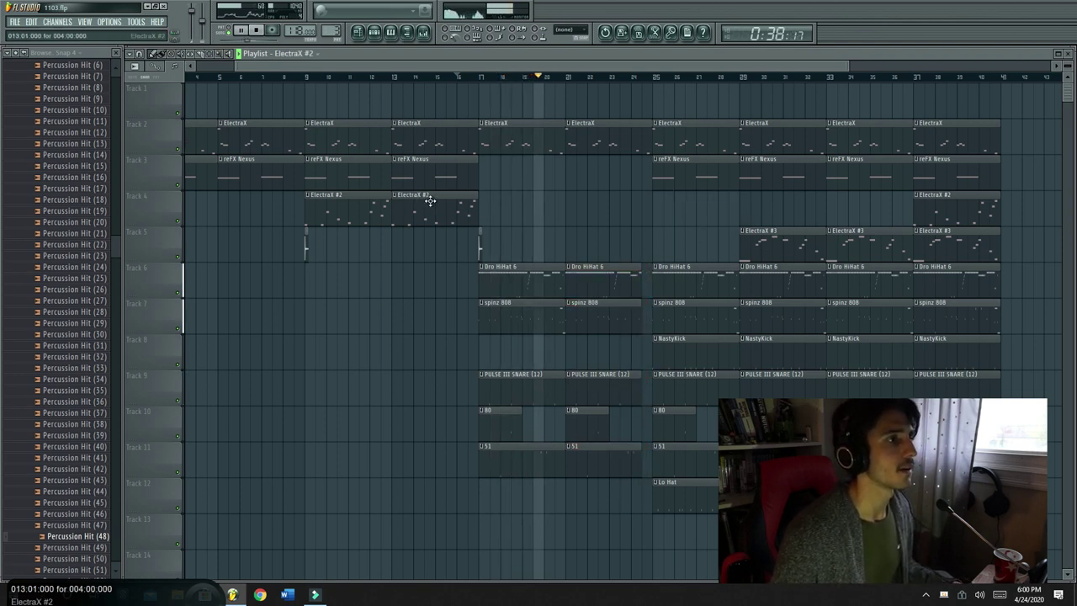
{"action": "left_click", "coordinate": [656, 207]}
{"action": "left_click", "coordinate": [740, 209]}
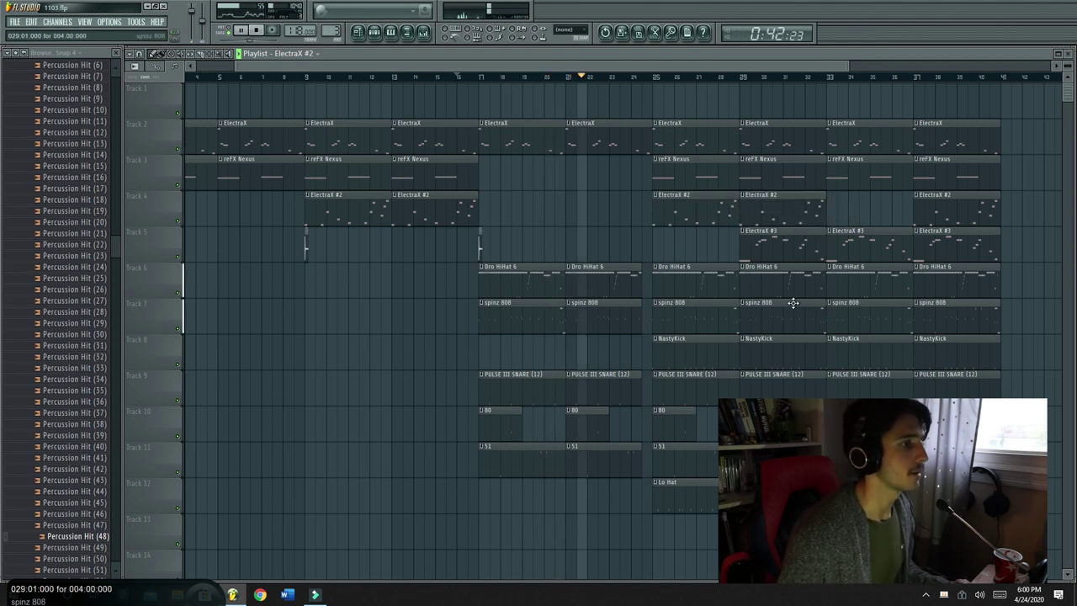
Place Percussion Hit (48) at bar 25 on Track 5 and delete the ElectraX #2 and #3 clips between bars 25 and 33
{"action": "left_click_drag", "start_coordinate": [598, 67], "coordinate": [655, 66]}
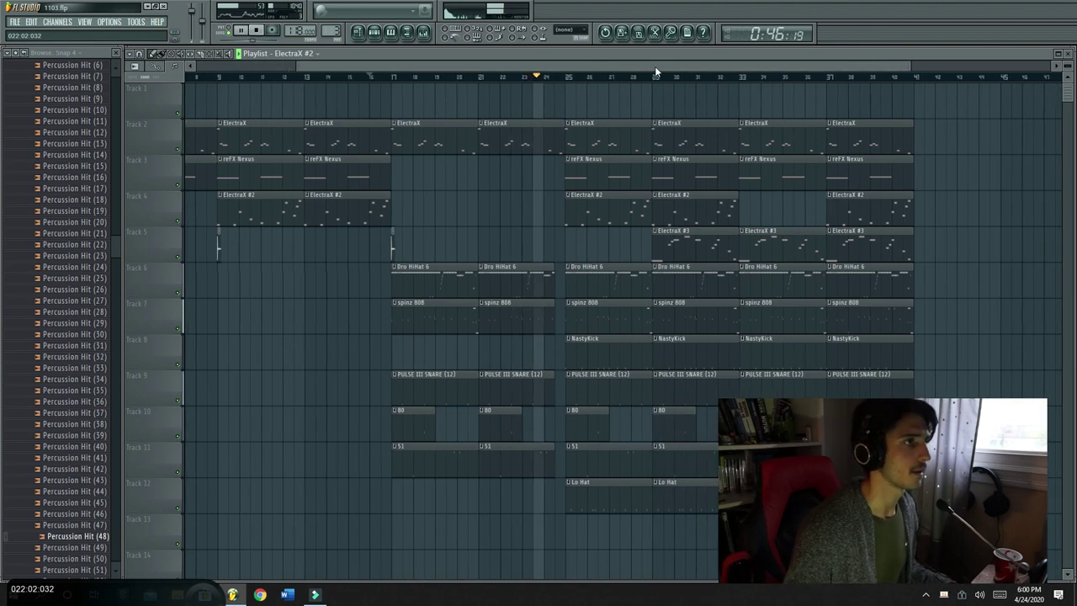
{"action": "left_click", "coordinate": [566, 243]}
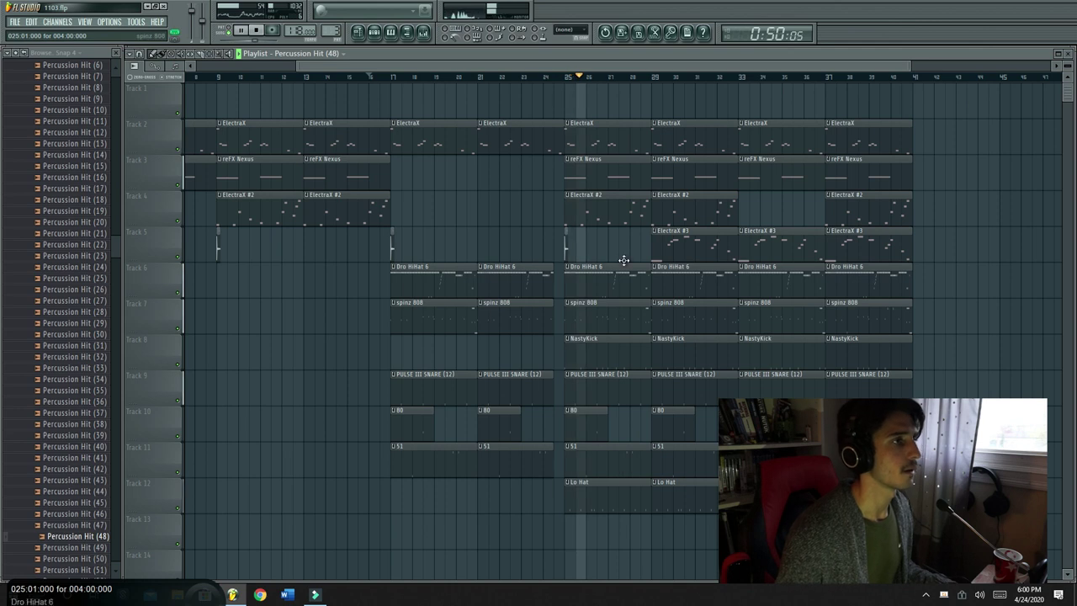
{"action": "right_click", "coordinate": [627, 220]}
{"action": "right_click", "coordinate": [678, 217]}
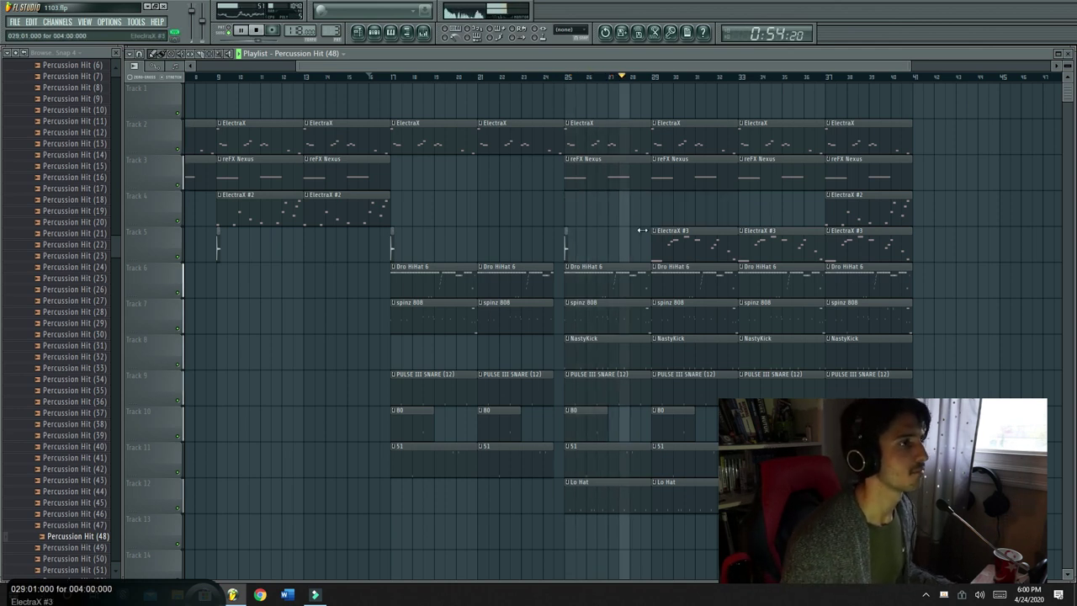
{"action": "right_click", "coordinate": [716, 243]}
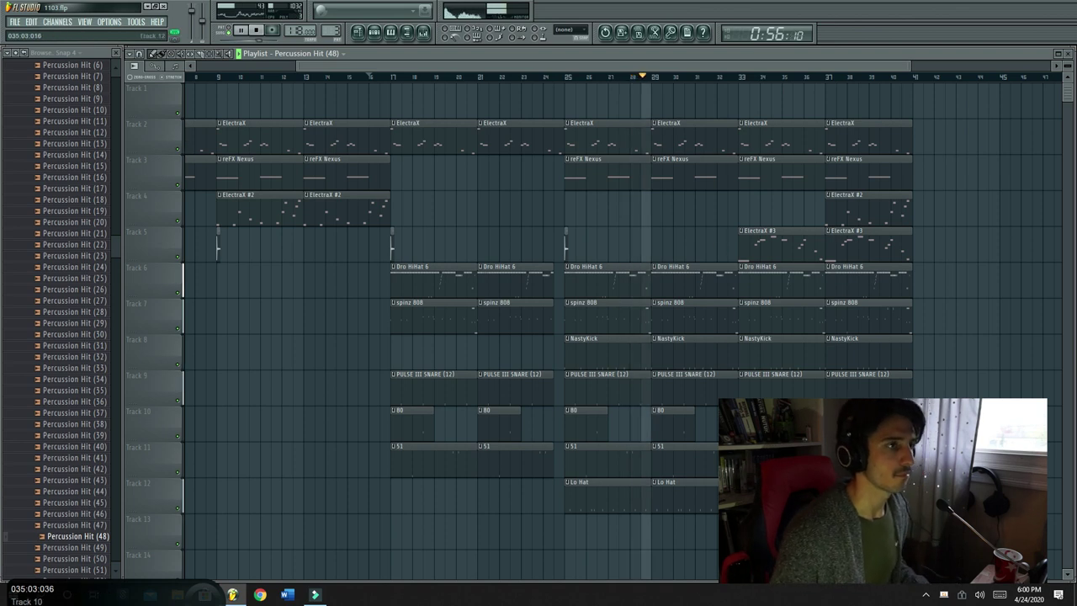
{"action": "right_click", "coordinate": [775, 461]}
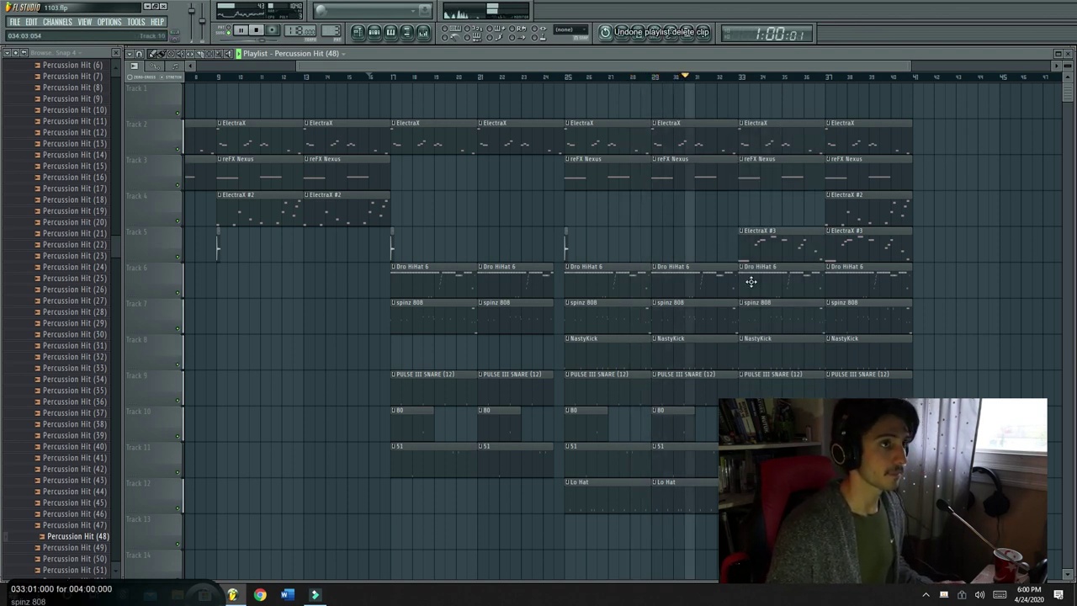
Move the bar 37 clip column to about 45:03 and duplicate the bars 25 to 32 section to bar 33
{"action": "left_click_drag", "start_coordinate": [812, 496], "coordinate": [910, 105]}
{"action": "left_click_drag", "start_coordinate": [899, 143], "coordinate": [1074, 148]}
{"action": "key", "text": "space"}
{"action": "left_click_drag", "start_coordinate": [780, 565], "coordinate": [569, 105]}
{"action": "key", "text": "ctrl+b"}
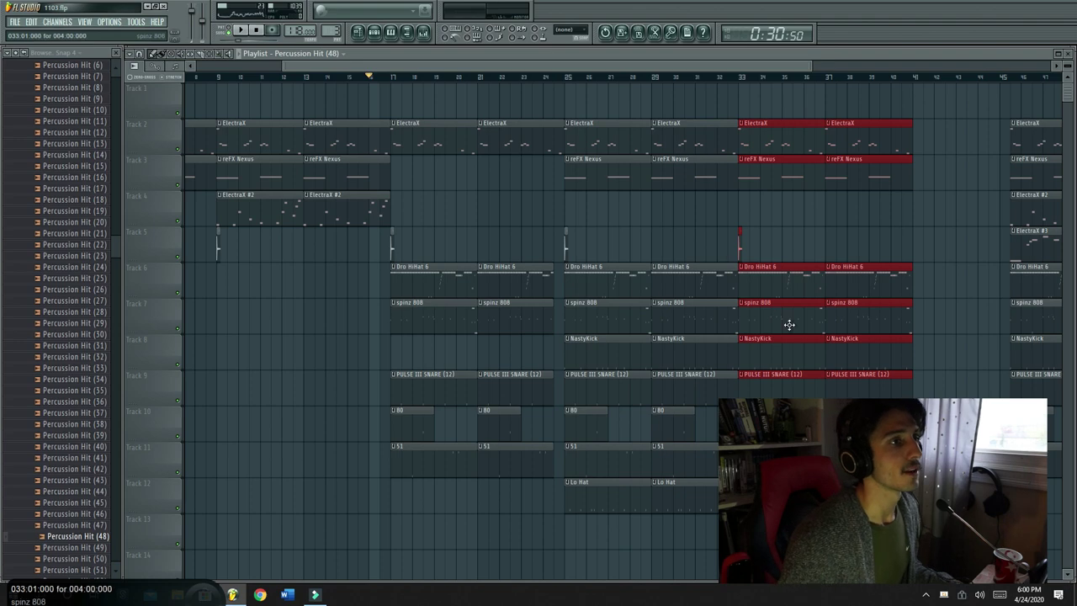
Delete the Lo Hat, 51, 80, NastyKick and Dro HiHat 6 clips at bars 33 and 37
{"action": "left_click", "coordinate": [741, 79]}
{"action": "left_click_drag", "start_coordinate": [742, 68], "coordinate": [946, 91]}
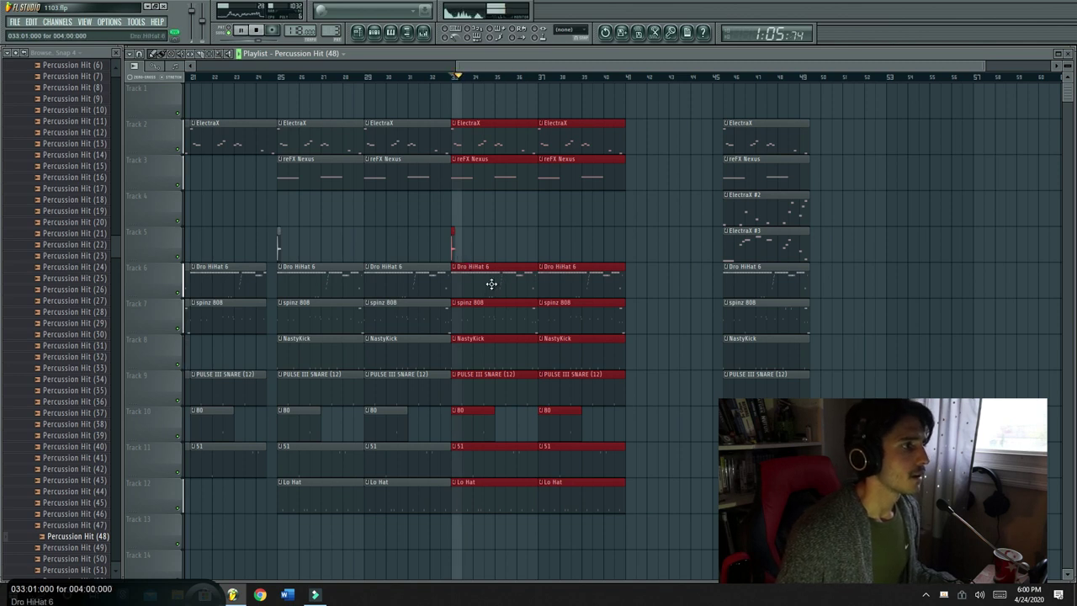
{"action": "right_click", "coordinate": [492, 501]}
{"action": "right_click", "coordinate": [488, 461]}
{"action": "right_click", "coordinate": [483, 428]}
{"action": "right_click", "coordinate": [557, 459]}
{"action": "right_click", "coordinate": [572, 490]}
{"action": "right_click", "coordinate": [551, 427]}
{"action": "right_click", "coordinate": [497, 352]}
{"action": "right_click", "coordinate": [589, 355]}
{"action": "right_click", "coordinate": [512, 271]}
{"action": "right_click", "coordinate": [589, 278]}
Place an ElectraX #3 clip at bar 33 on Track 5 and play from just before it
{"action": "left_click", "coordinate": [748, 233]}
{"action": "left_click_drag", "start_coordinate": [639, 244], "coordinate": [447, 253]}
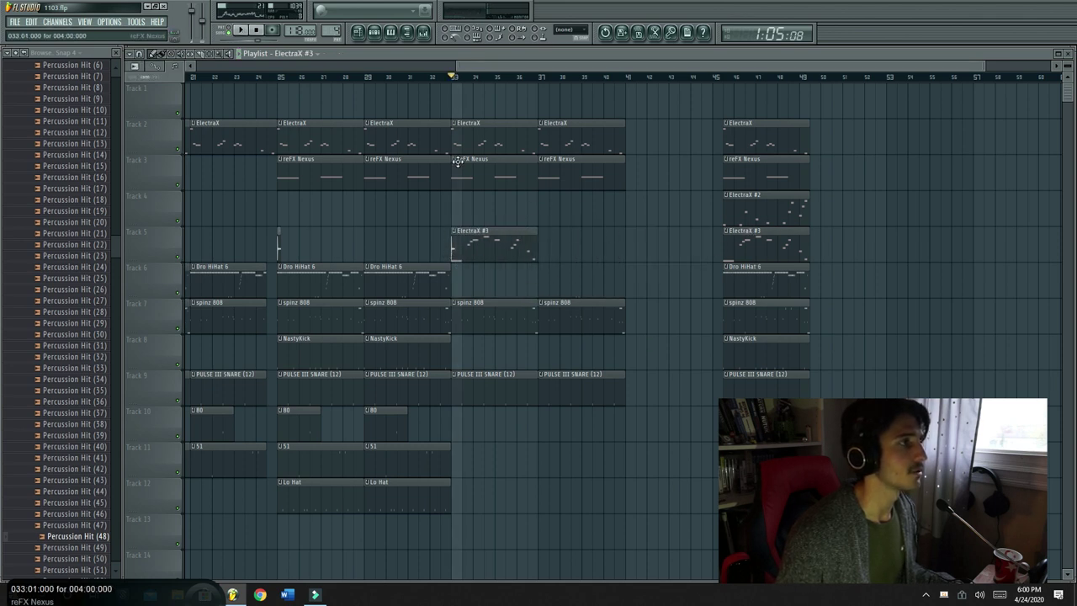
{"action": "left_click", "coordinate": [441, 78]}
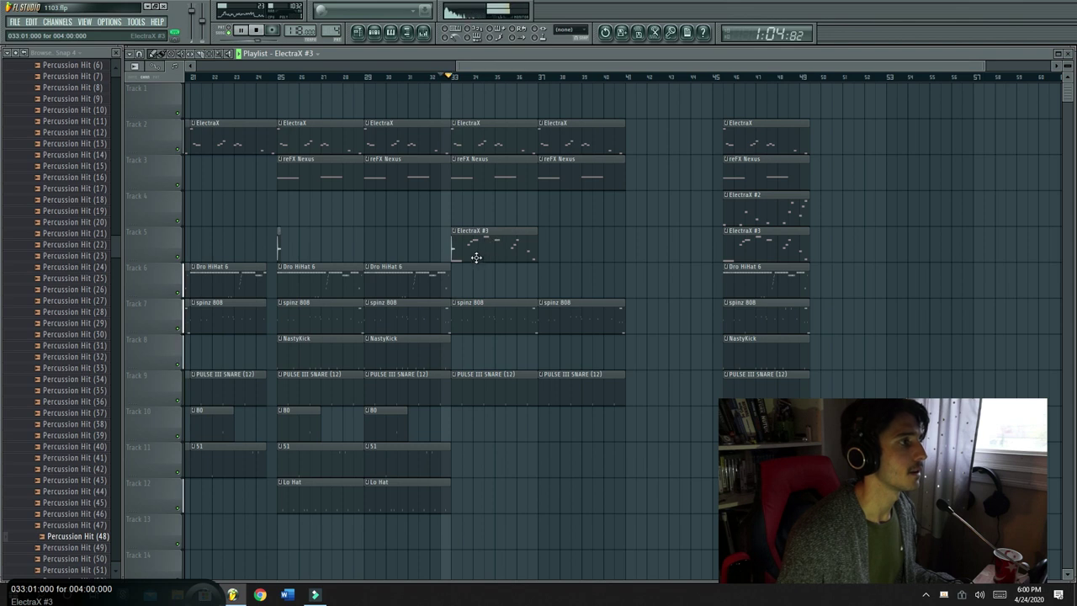
{"action": "key", "text": "space"}
Replace the spinz 808 clips at bars 33 and 37 with short spinz 808 pieces at bars 33, 35, 37, 39 and 40
{"action": "left_click_drag", "start_coordinate": [531, 312], "coordinate": [454, 325]}
{"action": "left_click", "coordinate": [498, 323]}
{"action": "right_click", "coordinate": [577, 330]}
{"action": "key", "text": "space"}
{"action": "left_click", "coordinate": [543, 328]}
{"action": "left_click_drag", "start_coordinate": [614, 322], "coordinate": [581, 327]}
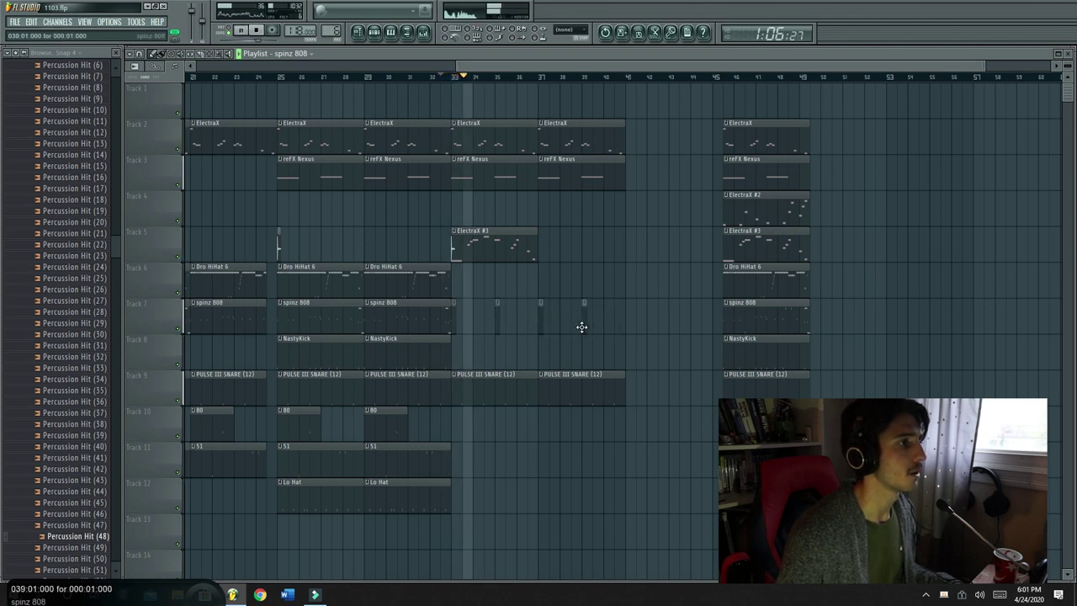
{"action": "left_click", "coordinate": [607, 322]}
Delete the PULSE III SNARE (12) clips at bars 33 and 37
{"action": "right_click", "coordinate": [581, 387]}
{"action": "right_click", "coordinate": [516, 391]}
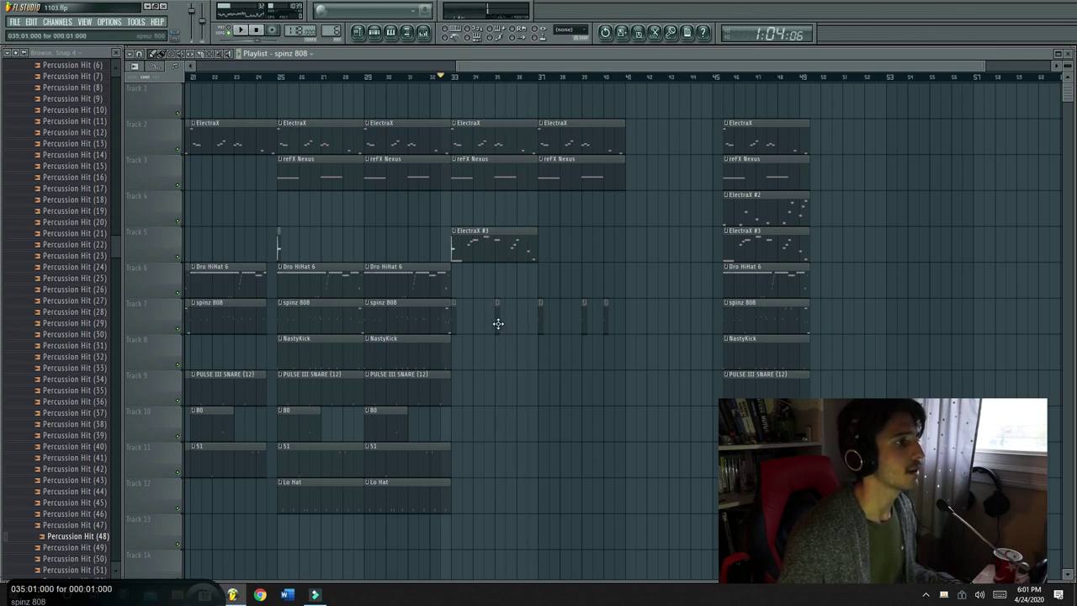
Extend spinz 808 across bars 33 to 37 on Track 7, then remove the piece between the short bar 33 piece and bar 35
{"action": "left_click_drag", "start_coordinate": [463, 319], "coordinate": [540, 324]}
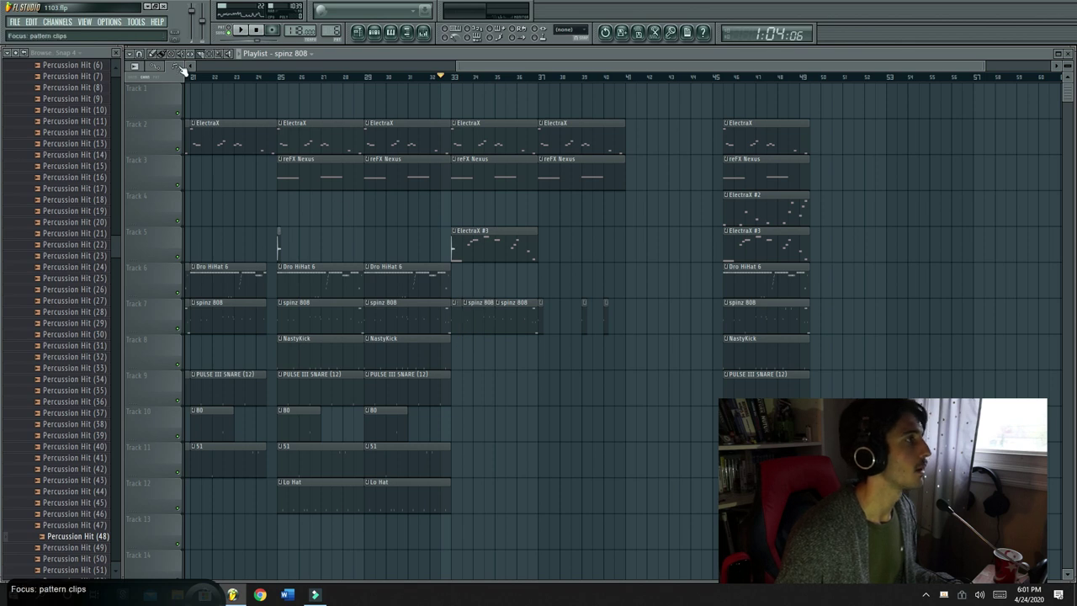
{"action": "right_click", "coordinate": [476, 318]}
{"action": "right_click", "coordinate": [518, 320]}
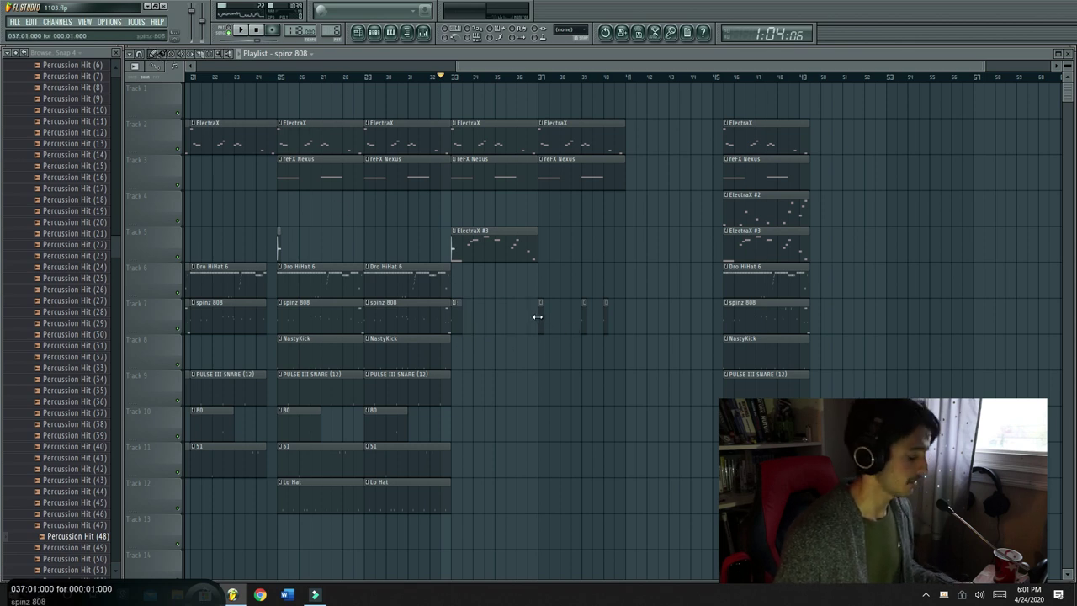
{"action": "key", "text": "ctrl+z"}
{"action": "right_click", "coordinate": [483, 322]}
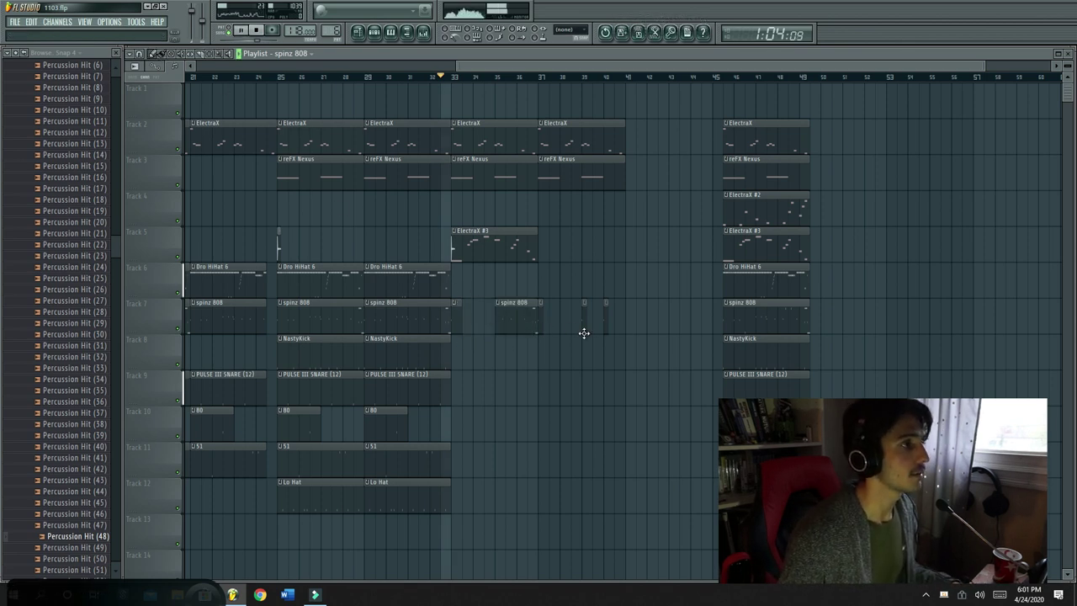
Duplicate the bar 29 clips on Tracks 8 to 12 to bar 33 and trim their starts to about 34:02
{"action": "key", "text": "space"}
{"action": "left_click_drag", "start_coordinate": [486, 510], "coordinate": [380, 334]}
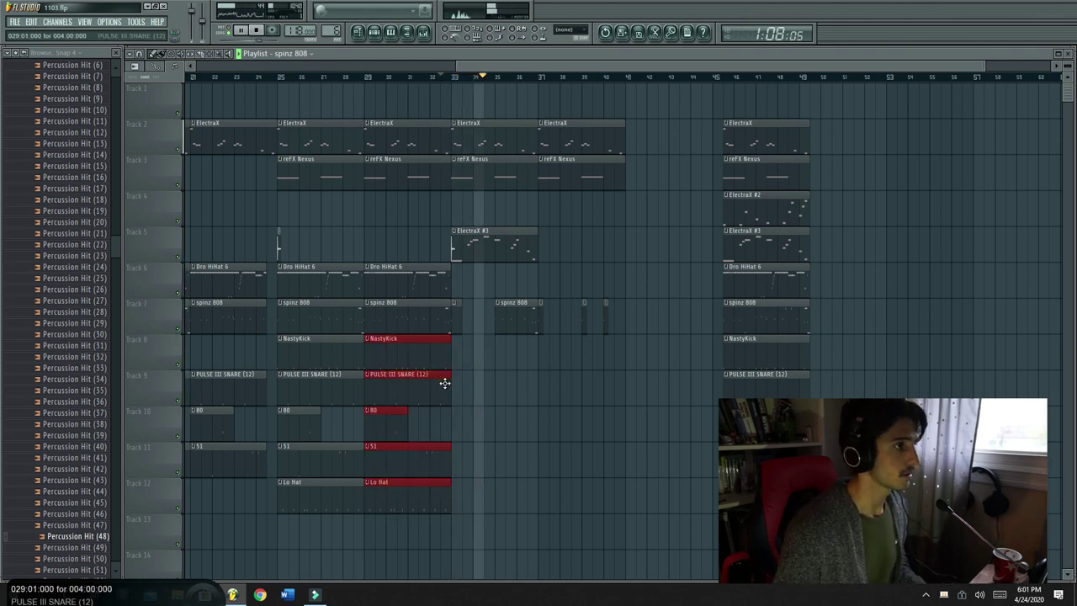
{"action": "key", "text": "ctrl+b"}
{"action": "left_click_drag", "start_coordinate": [454, 387], "coordinate": [479, 387]}
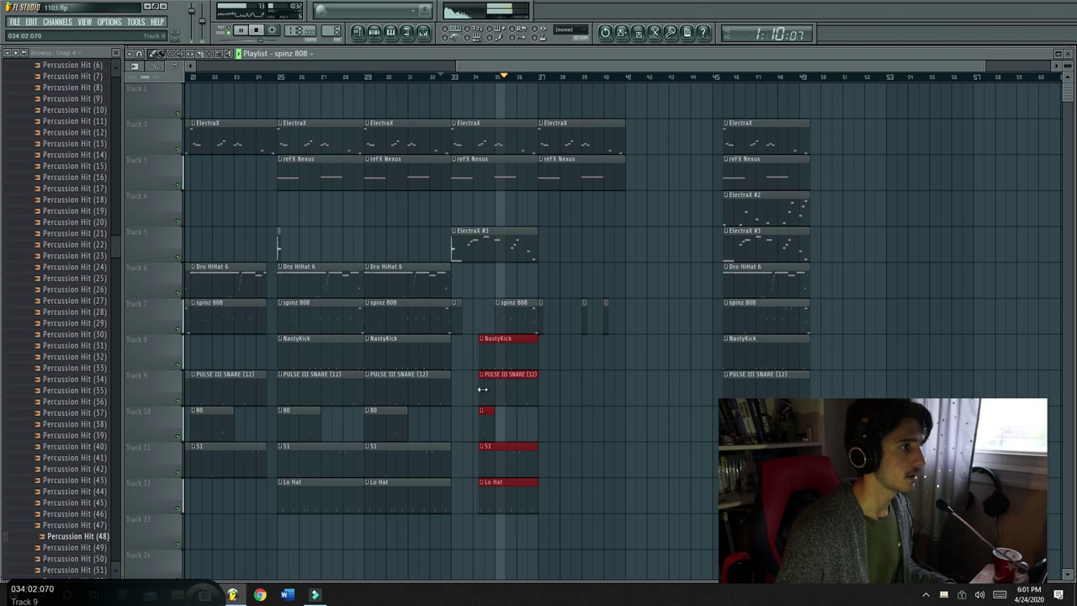
Place a two-bar Dro HiHat 6 clip at bar 35 on Track 6 and trim the NastyKick clip's start to bar 35
{"action": "key", "text": "space"}
{"action": "left_click_drag", "start_coordinate": [417, 276], "coordinate": [496, 289]}
{"action": "key", "text": "space"}
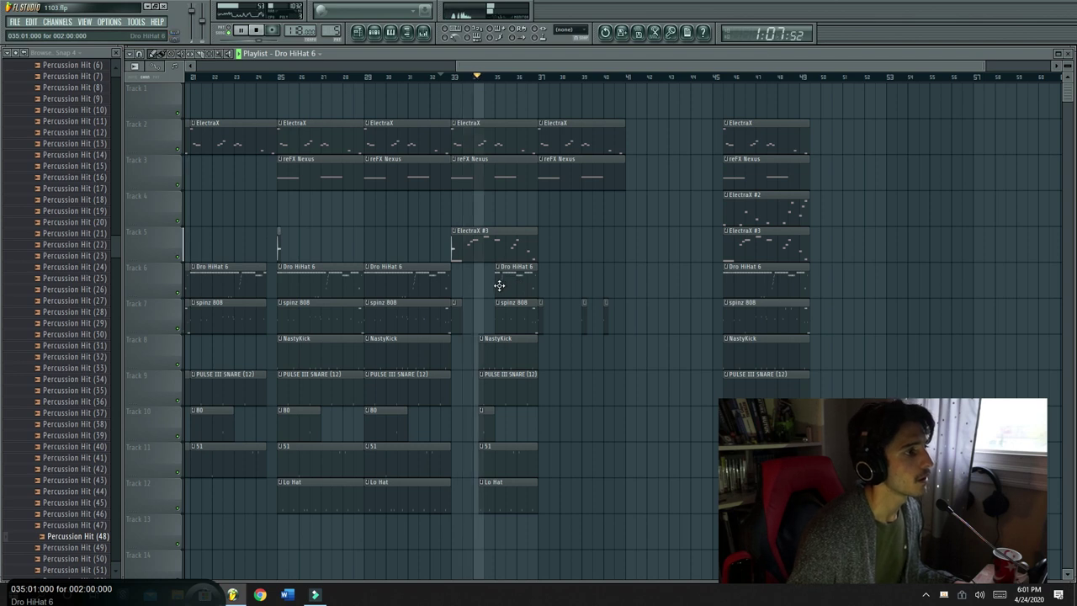
{"action": "left_click_drag", "start_coordinate": [480, 360], "coordinate": [492, 360]}
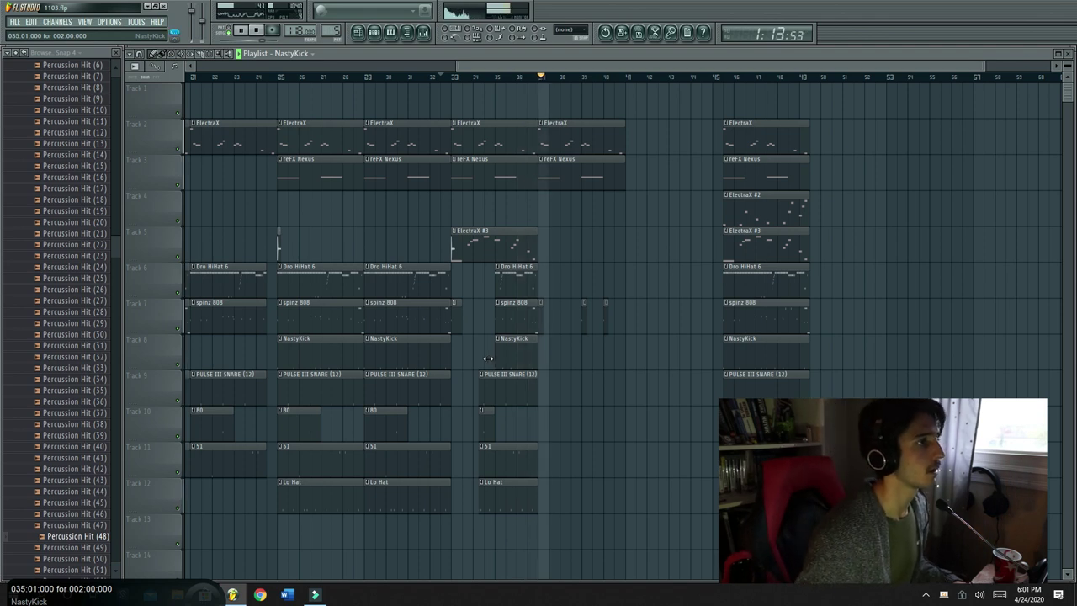
Place ElectraX #2 clips at bars 33 and 37 on Track 4 and delete the bar 33 ElectraX #3 clip
{"action": "left_click", "coordinate": [745, 210]}
{"action": "left_click", "coordinate": [457, 211]}
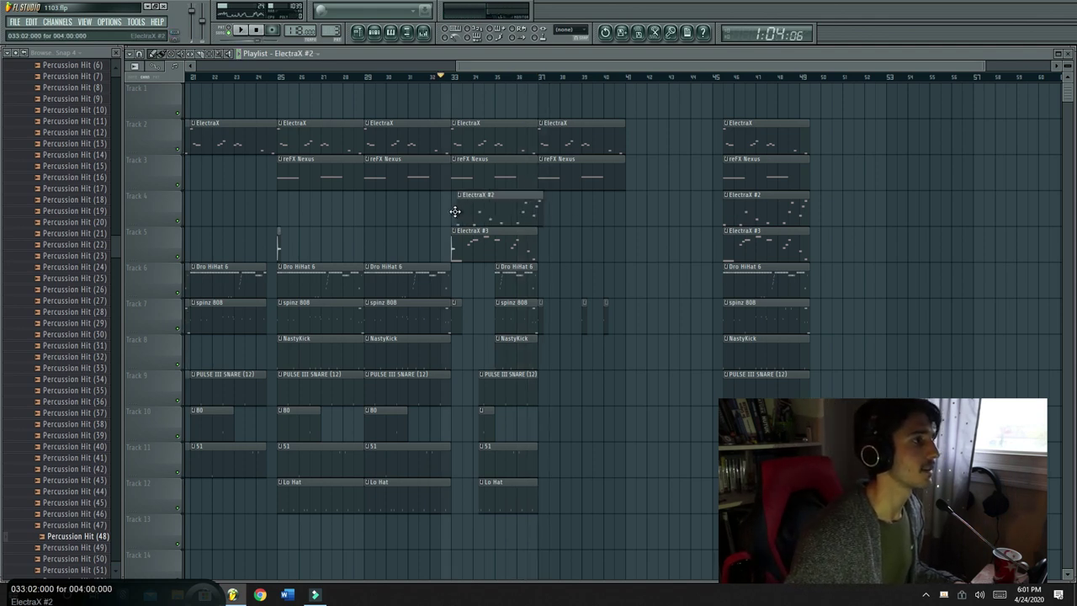
{"action": "right_click", "coordinate": [471, 246]}
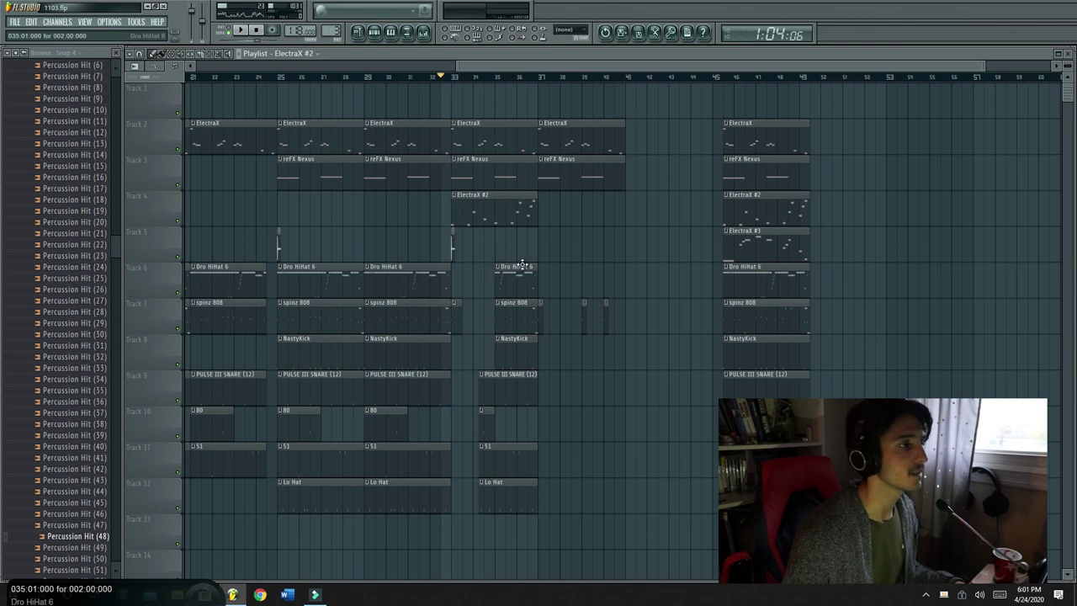
{"action": "left_click", "coordinate": [542, 220]}
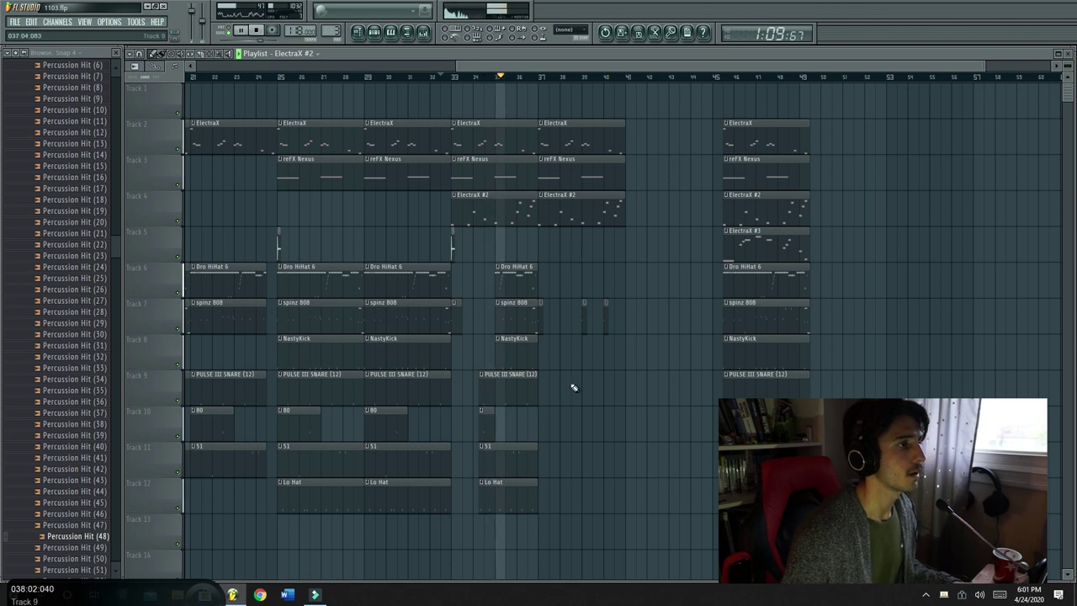
Fill bar 37 with Dro HiHat 6, NastyKick, PULSE III SNARE (12), 80 and two 51 clips, replacing the short spinz 808 pieces
{"action": "left_click_drag", "start_coordinate": [860, 497], "coordinate": [559, 302]}
{"action": "left_click", "coordinate": [732, 460]}
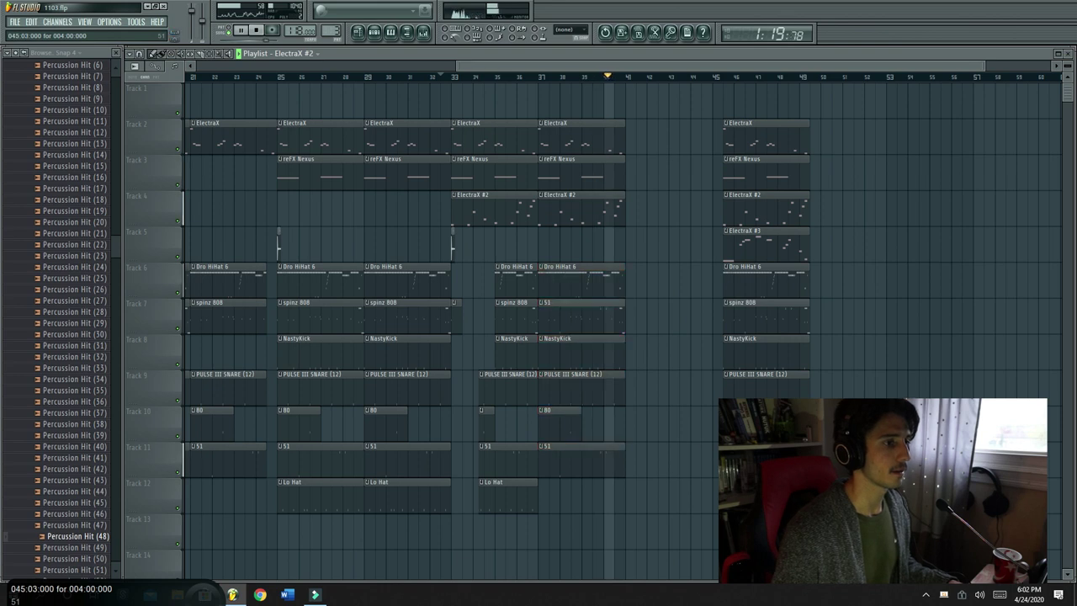
{"action": "key", "text": "space"}
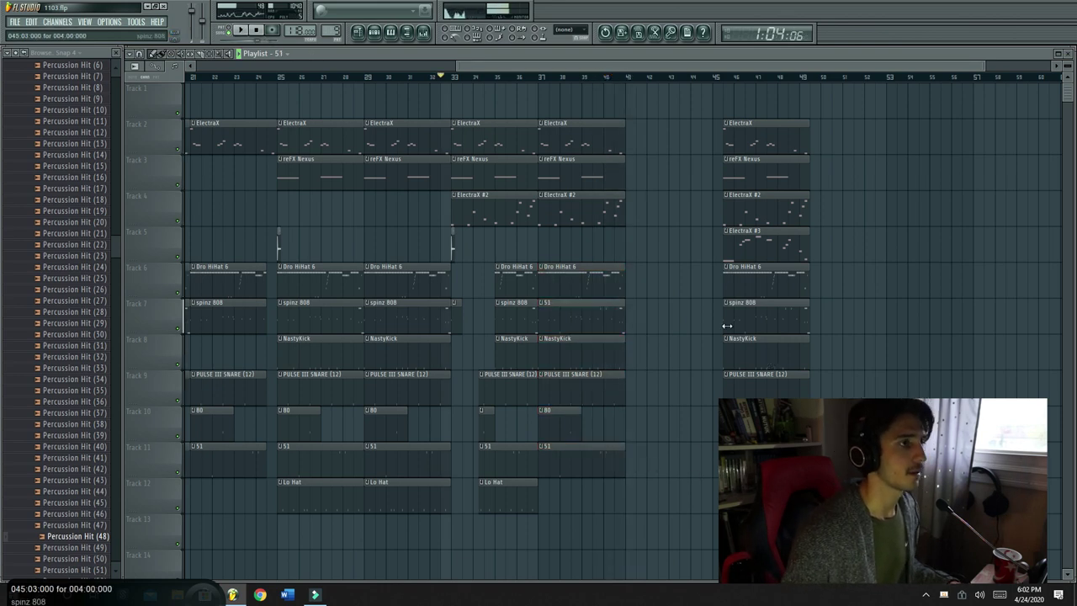
Delete the NastyKick clips at bars 35 and 37, the short spinz 808 piece at bar 33 and the short 80 piece at bar 34
{"action": "right_click", "coordinate": [522, 358]}
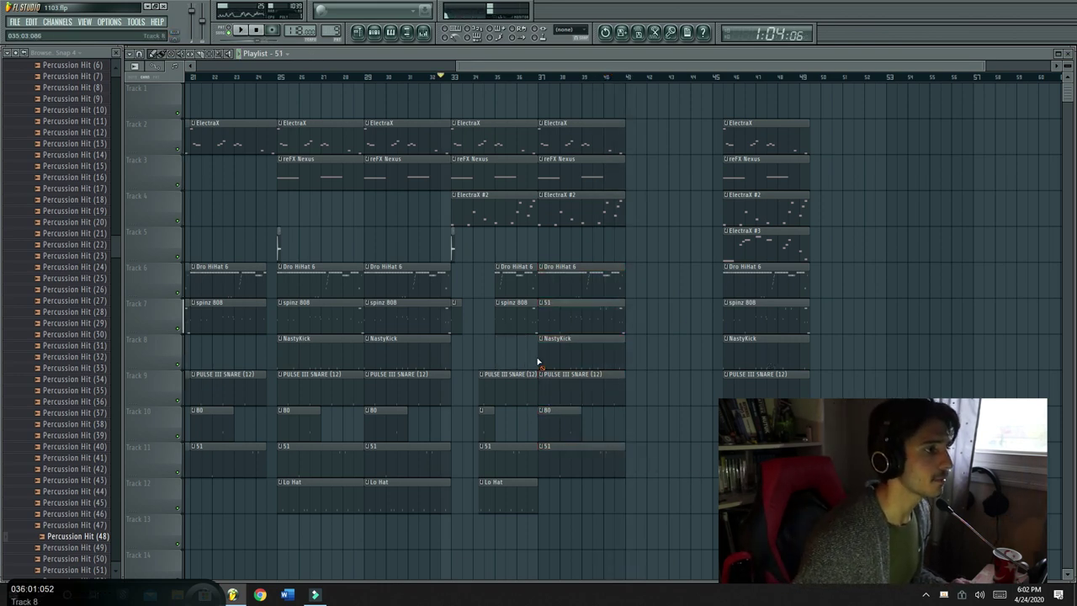
{"action": "right_click", "coordinate": [572, 354]}
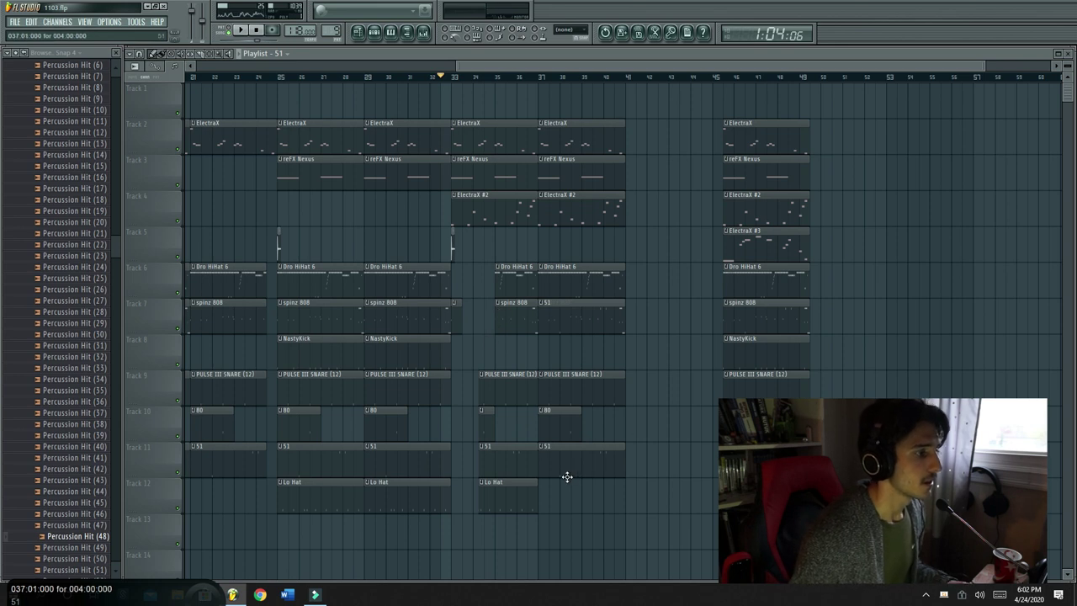
{"action": "right_click", "coordinate": [458, 326]}
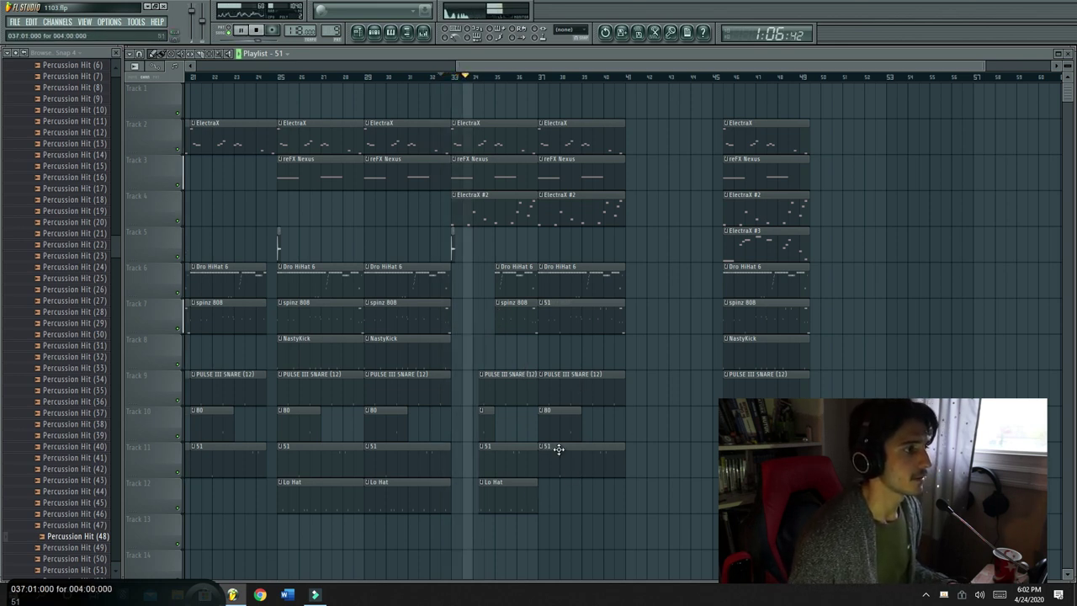
{"action": "right_click", "coordinate": [491, 431]}
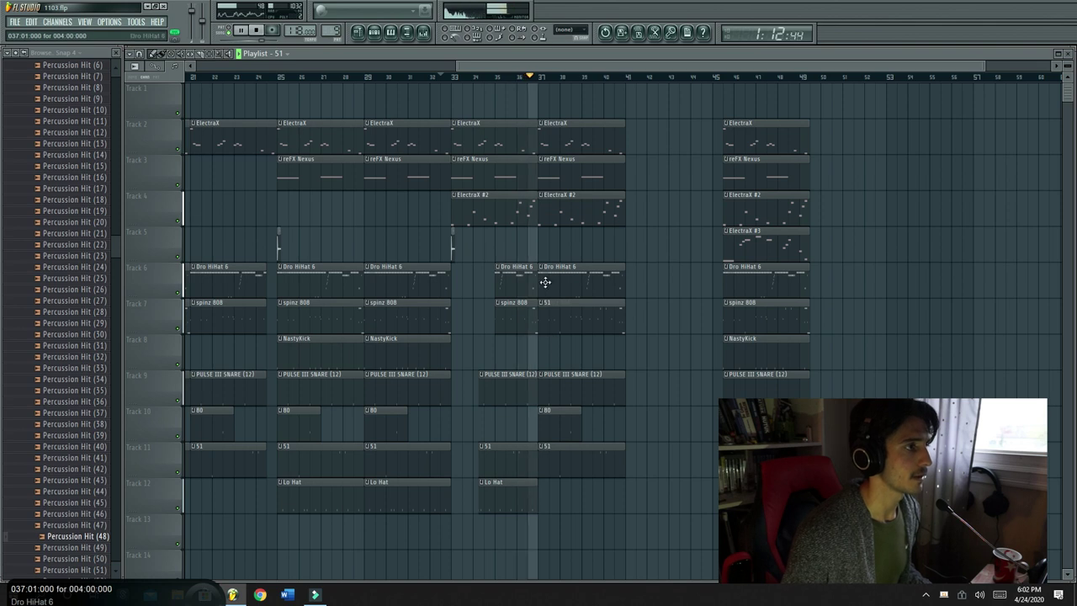
Trim the starts of the bar 37 Dro HiHat 6 clip and the Track 7 51 clip to about 38:02
{"action": "left_click_drag", "start_coordinate": [548, 339], "coordinate": [570, 276]}
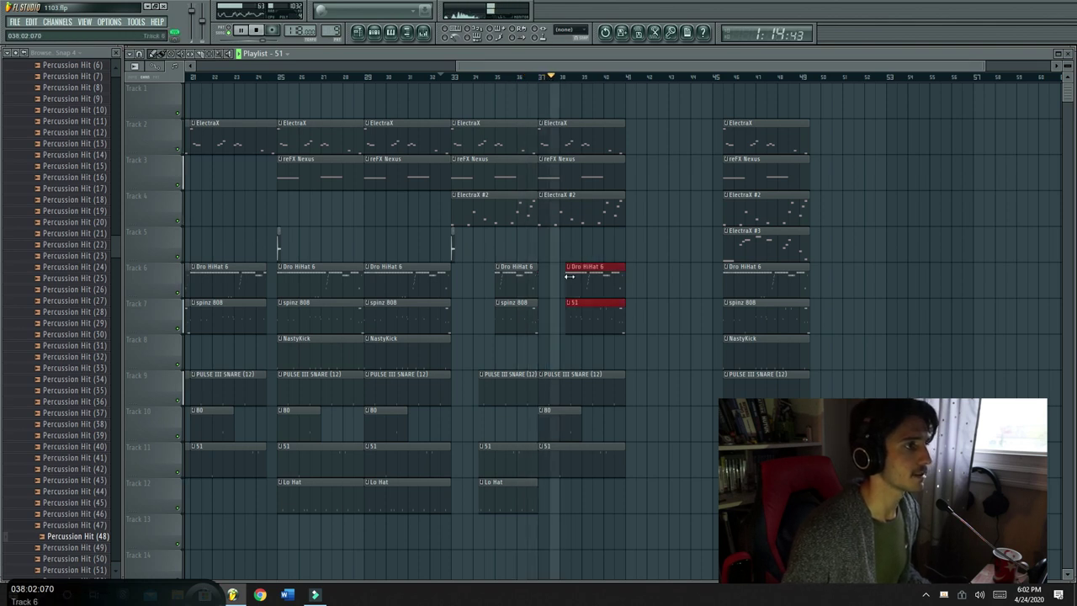
Trim the start of the bar 37 PULSE III SNARE clip to 38:03, and delete the reFX Nexus clips at bars 33 and 37
{"action": "key", "text": "space"}
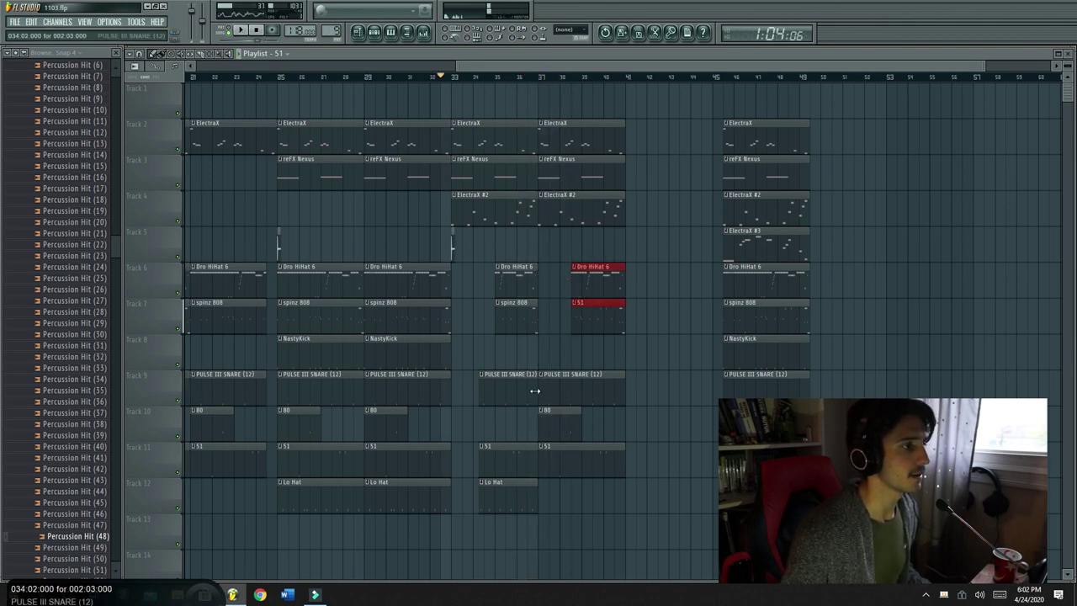
{"action": "left_click_drag", "start_coordinate": [540, 389], "coordinate": [574, 384]}
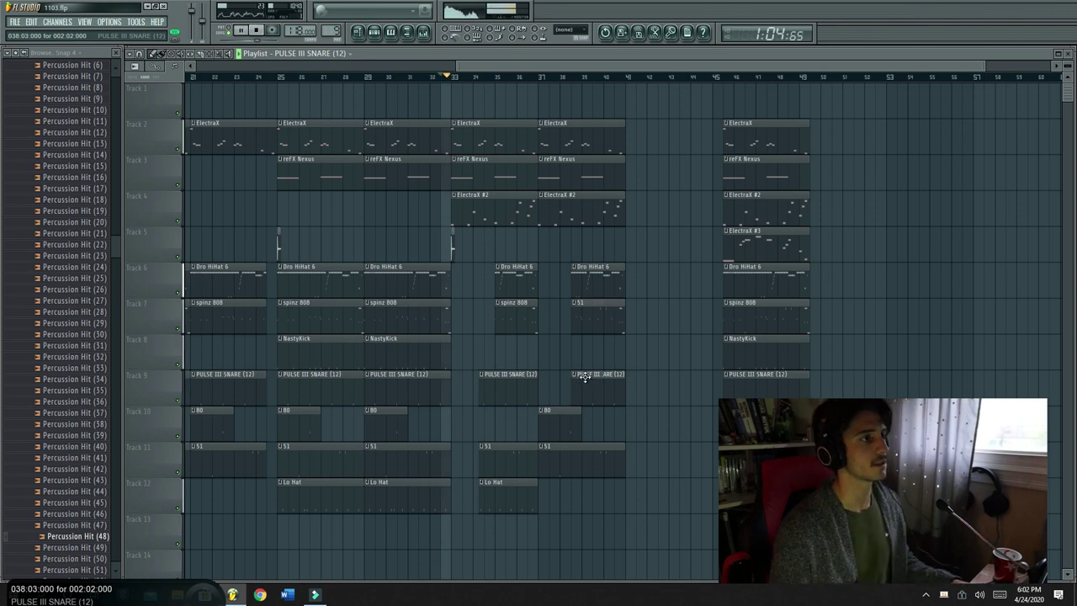
{"action": "key", "text": "space"}
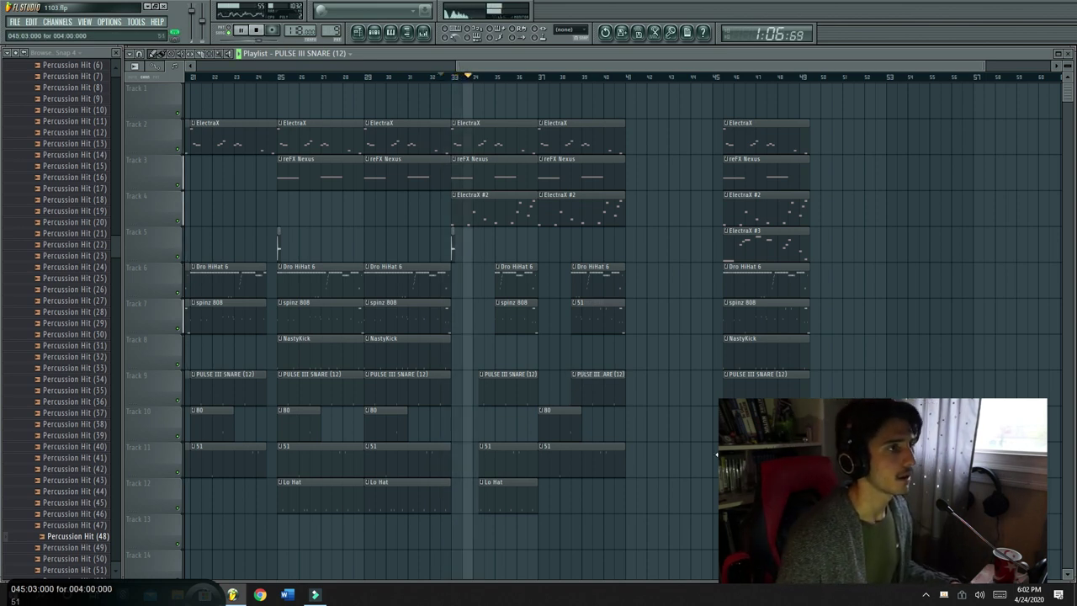
{"action": "right_click", "coordinate": [495, 173]}
{"action": "right_click", "coordinate": [589, 173]}
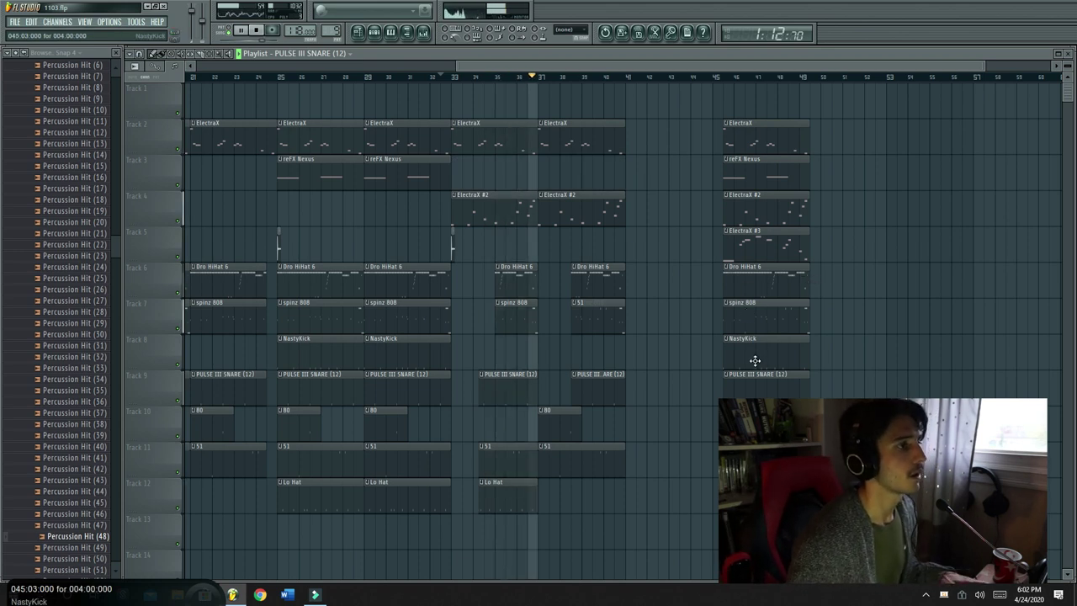
Move the whole clip section at bar 45 back to bar 41, and add a Lo Hat clip at bar 41 on Track 12
{"action": "left_click_drag", "start_coordinate": [838, 497], "coordinate": [636, 148]}
{"action": "left_click", "coordinate": [813, 277]}
{"action": "right_click", "coordinate": [838, 276]}
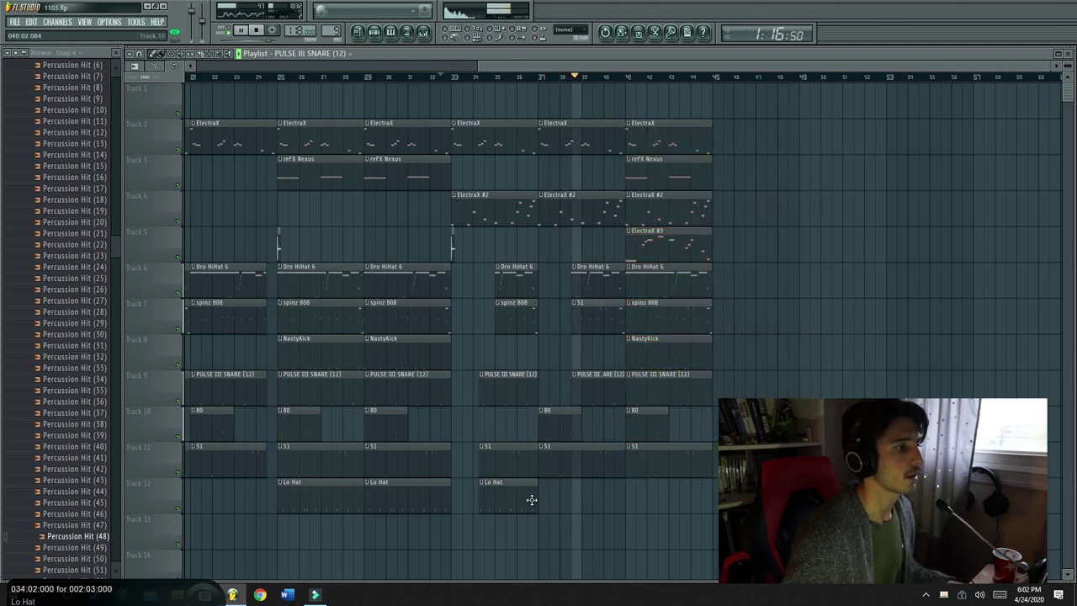
{"action": "left_click", "coordinate": [627, 499]}
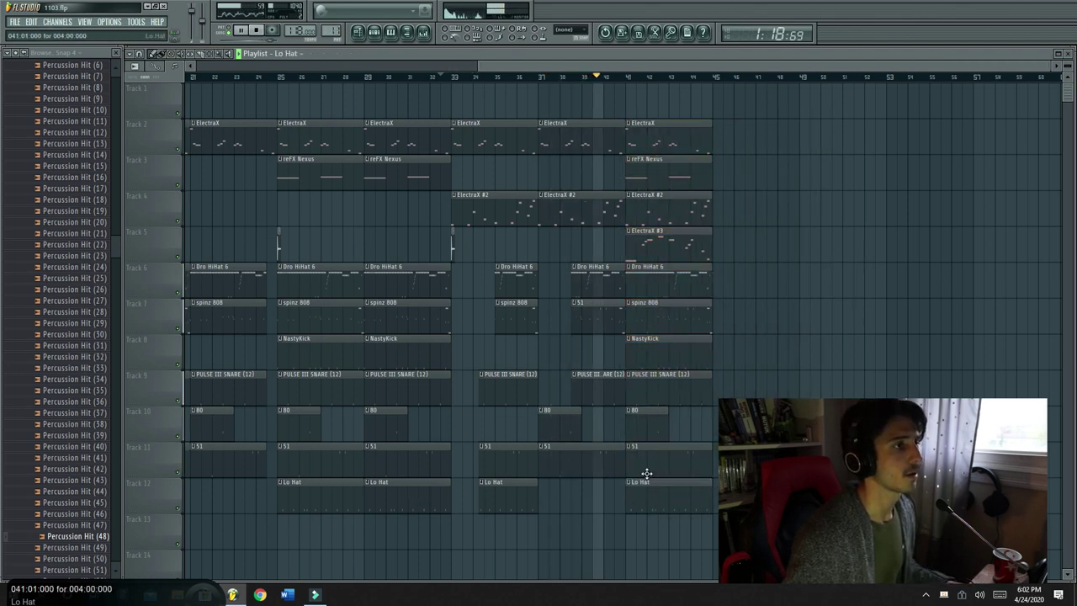
Shorten the ends of the Track 7, 9 and 11 clips, the Dro HiHat 6 clip and the ElectraX #2 clip before bar 41 to bar 40
{"action": "left_click_drag", "start_coordinate": [617, 511], "coordinate": [620, 300]}
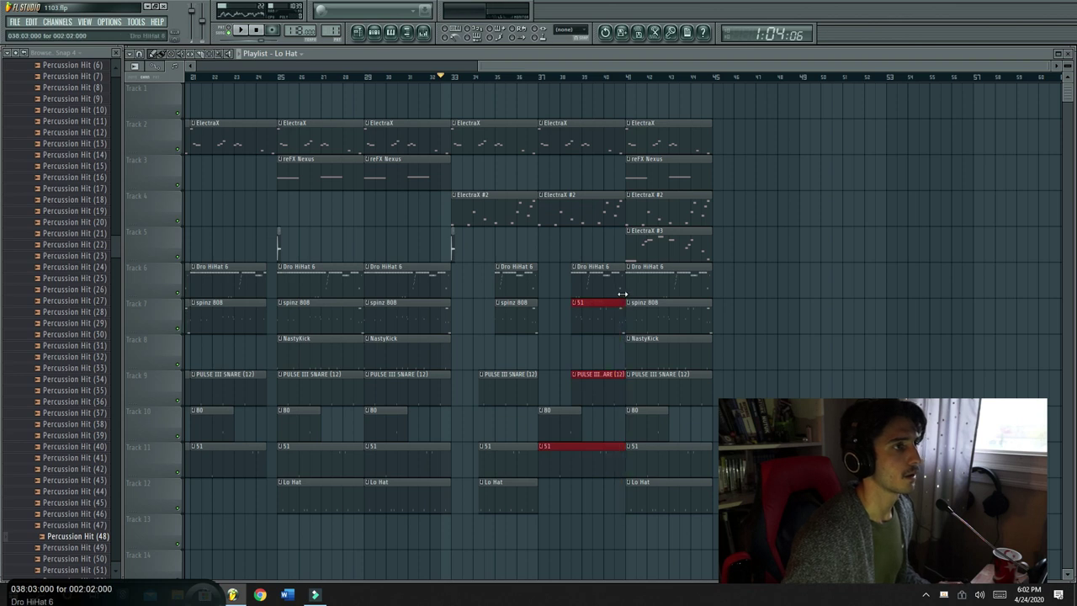
{"action": "left_click_drag", "start_coordinate": [599, 509], "coordinate": [605, 318]}
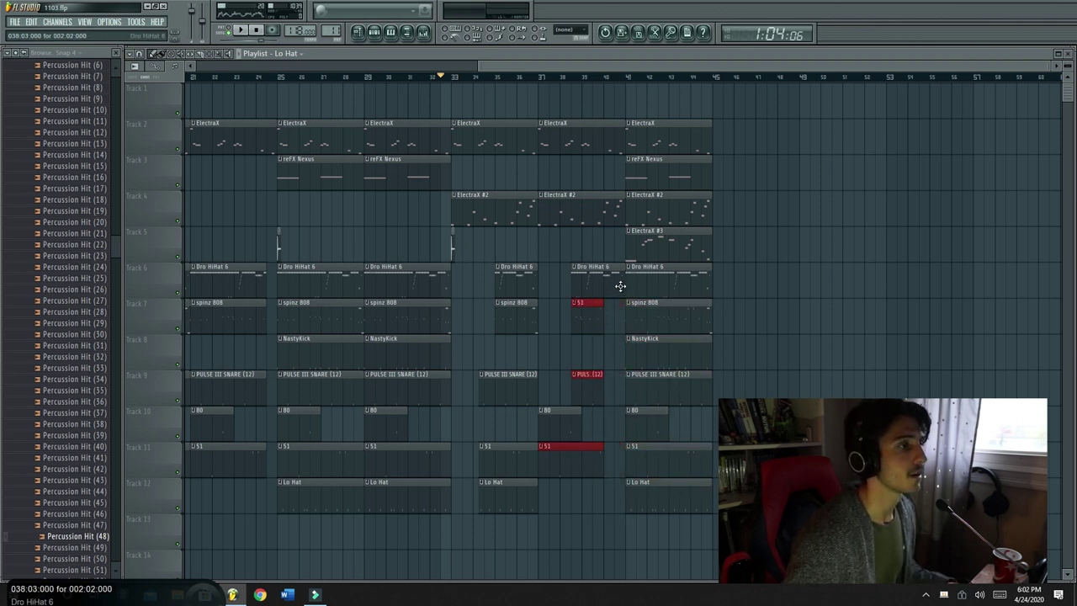
{"action": "left_click", "coordinate": [605, 286]}
{"action": "left_click_drag", "start_coordinate": [621, 221], "coordinate": [603, 227]}
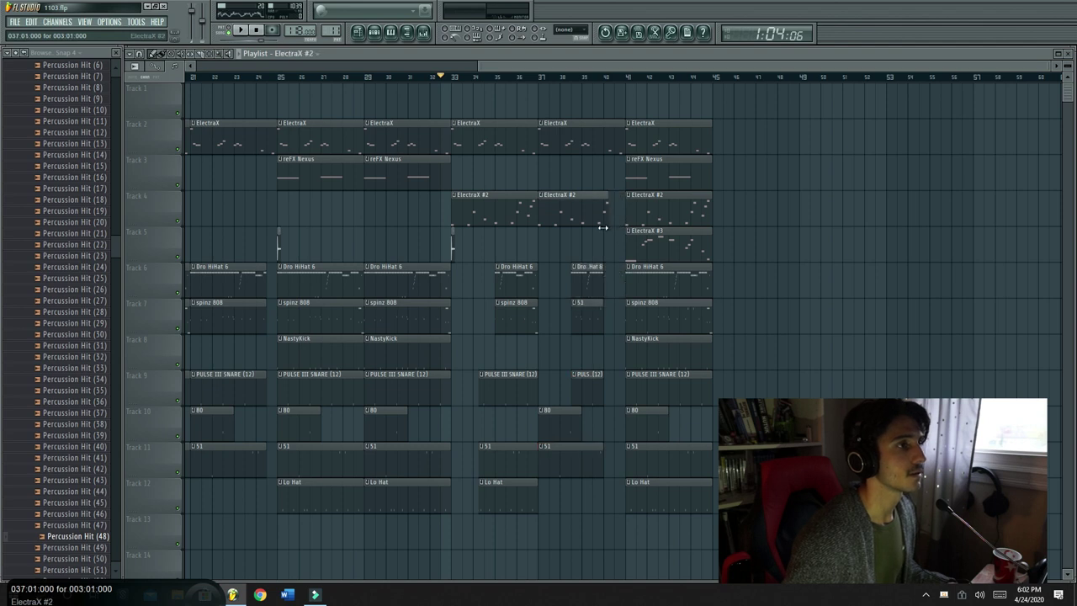
{"action": "key", "text": "space"}
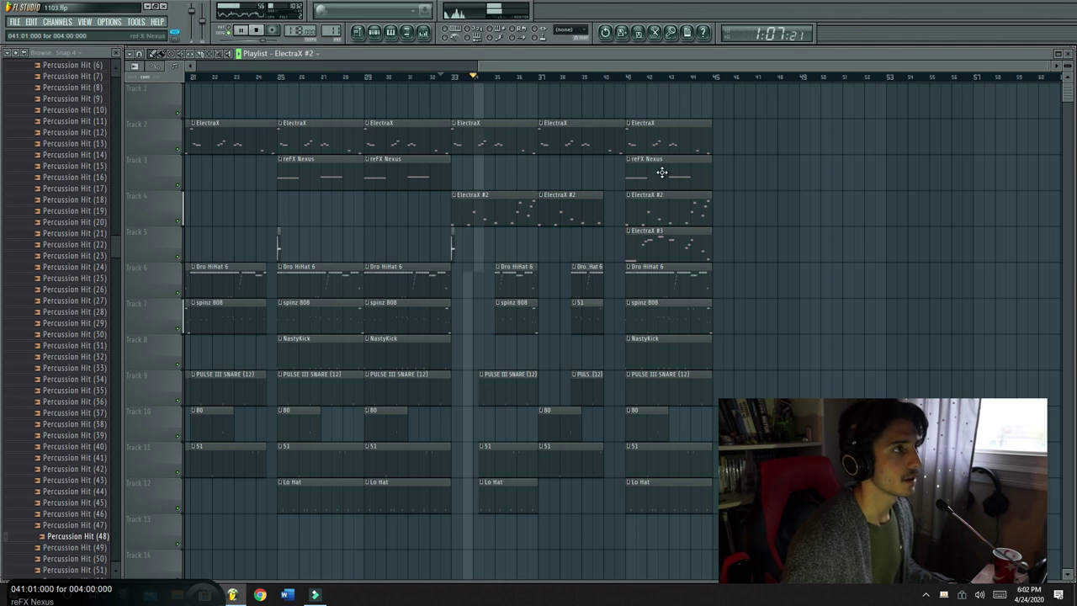
Delete the ElectraX #3 clip at bar 41 on Track 5 and place the Percussion Hit (48) sample there
{"action": "right_click", "coordinate": [679, 246]}
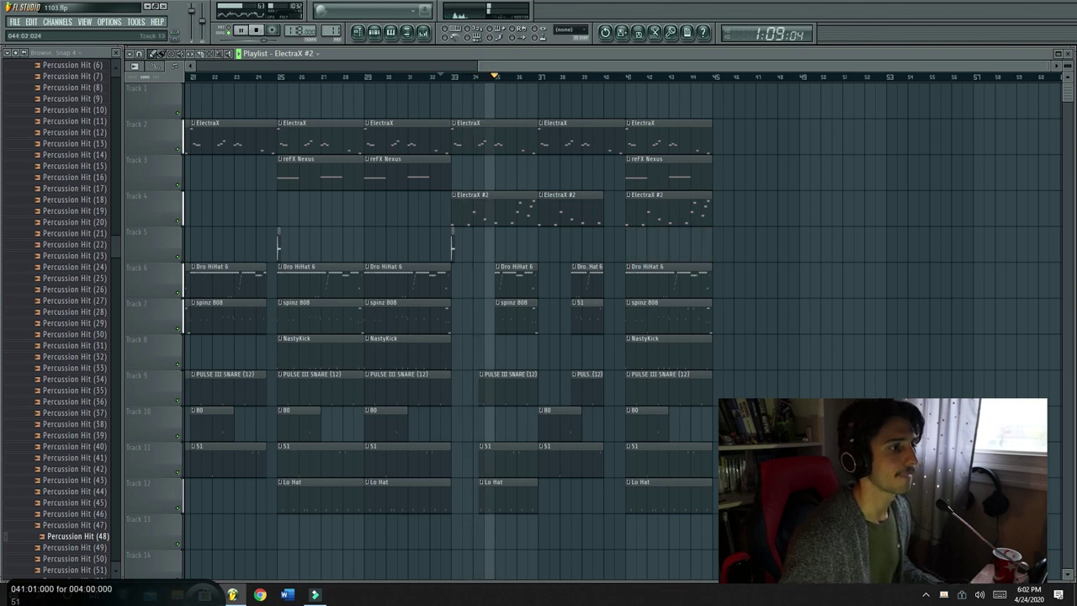
{"action": "left_click", "coordinate": [451, 241]}
{"action": "left_click", "coordinate": [620, 244]}
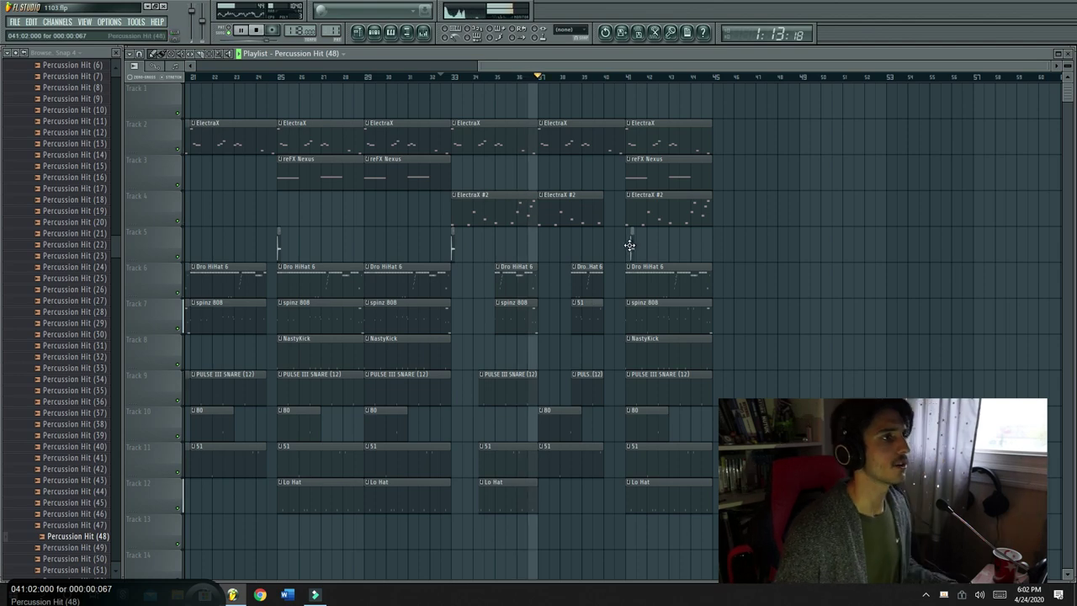
Extend the shortened ElectraX #2 clip on Track 4 so it reaches bar 41
{"action": "scroll", "coordinate": [640, 83], "scroll_direction": "down", "scroll_amount": 2}
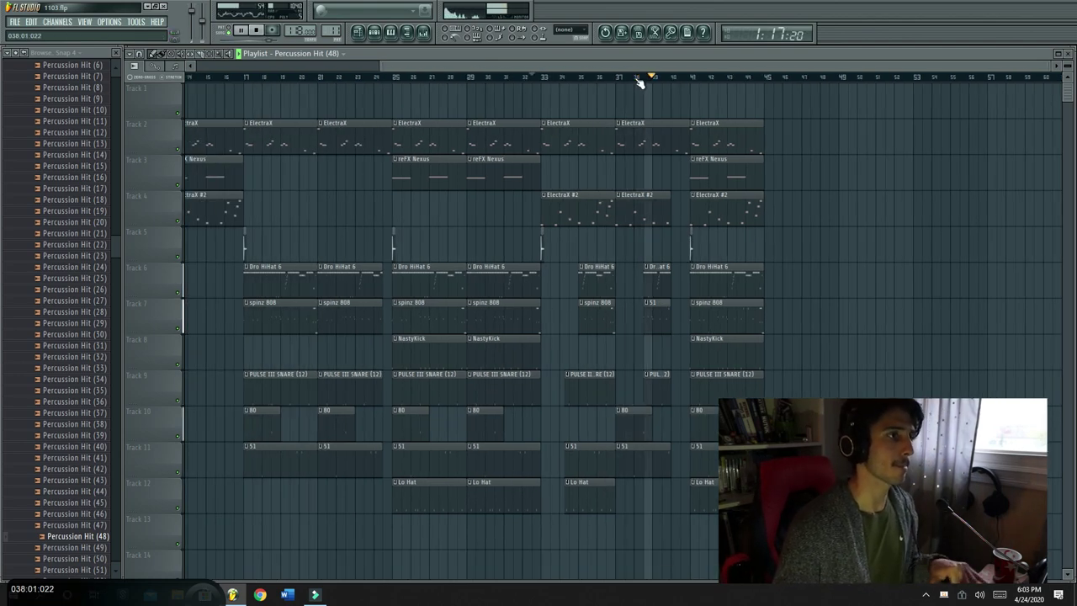
{"action": "left_click_drag", "start_coordinate": [637, 66], "coordinate": [649, 65]}
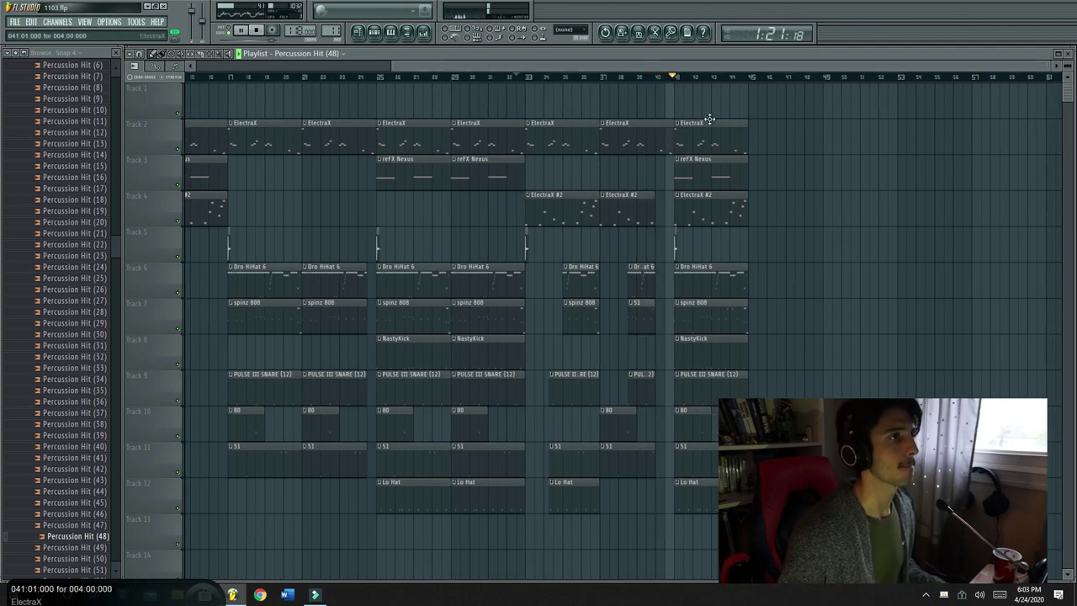
{"action": "left_click_drag", "start_coordinate": [643, 66], "coordinate": [651, 66]}
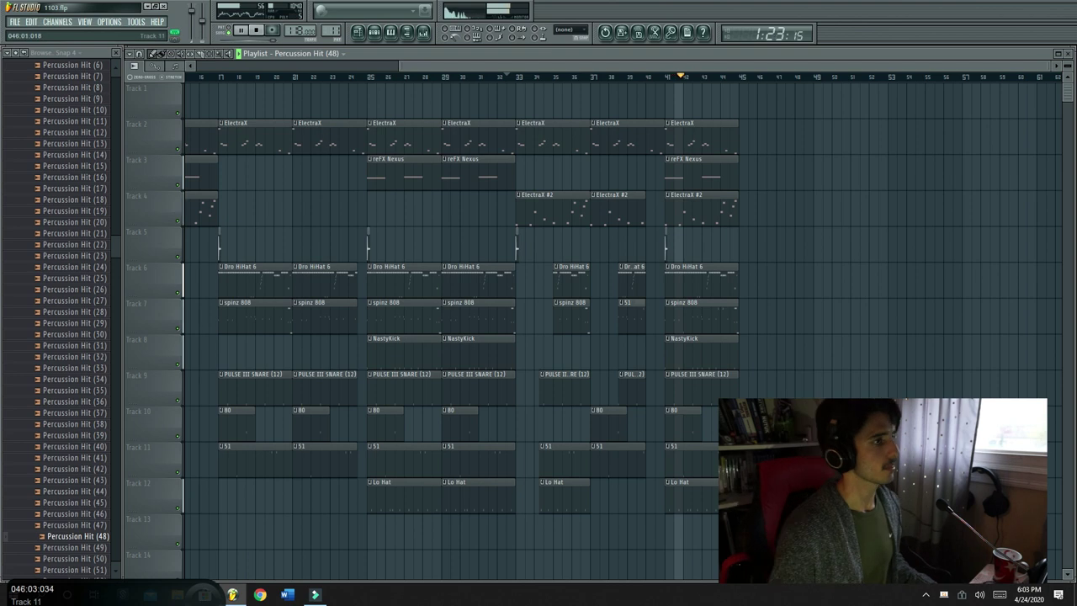
{"action": "left_click_drag", "start_coordinate": [646, 203], "coordinate": [665, 202]}
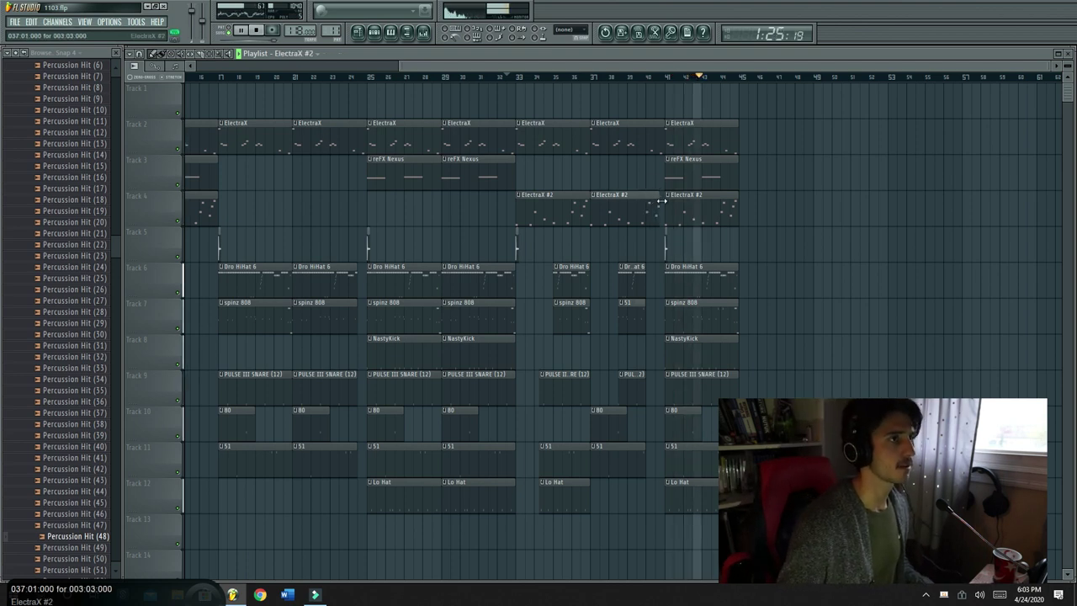
Duplicate the bar 41 pattern clips to bar 45, and duplicate the full eight-bar section from bar 41 to bar 49
{"action": "left_click_drag", "start_coordinate": [817, 541], "coordinate": [686, 123]}
{"action": "key", "text": "ctrl+b"}
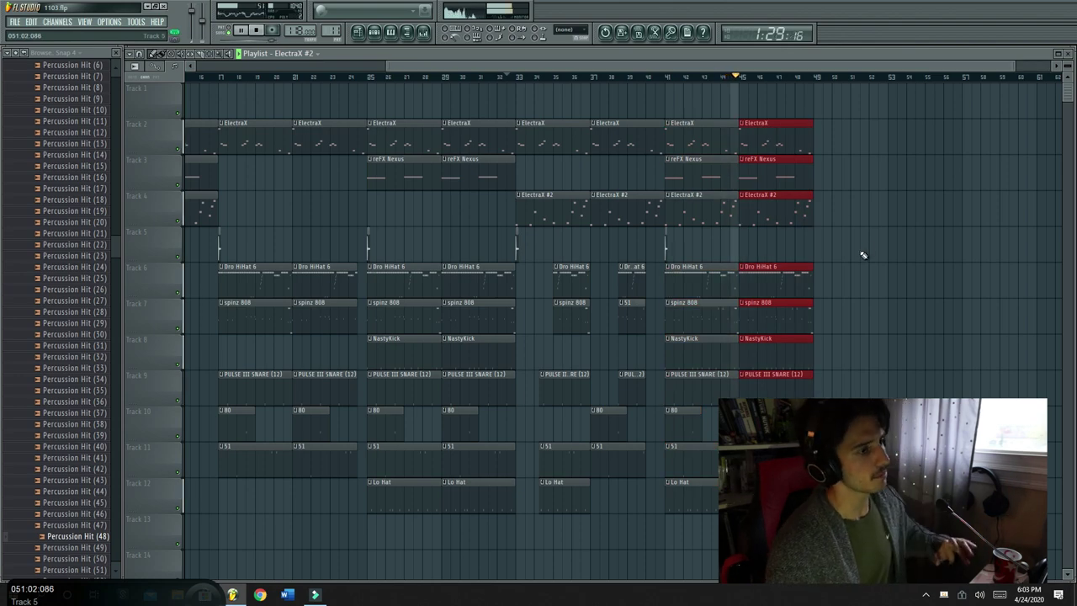
{"action": "scroll", "coordinate": [798, 80], "scroll_direction": "down", "scroll_amount": 2}
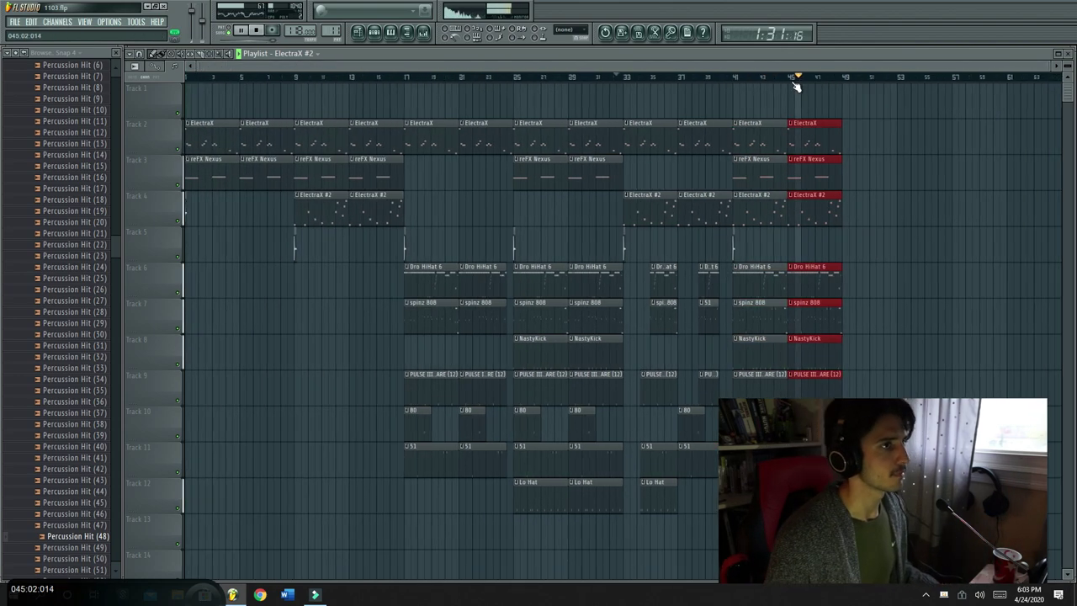
{"action": "scroll", "coordinate": [854, 66], "scroll_direction": "right", "scroll_amount": 4}
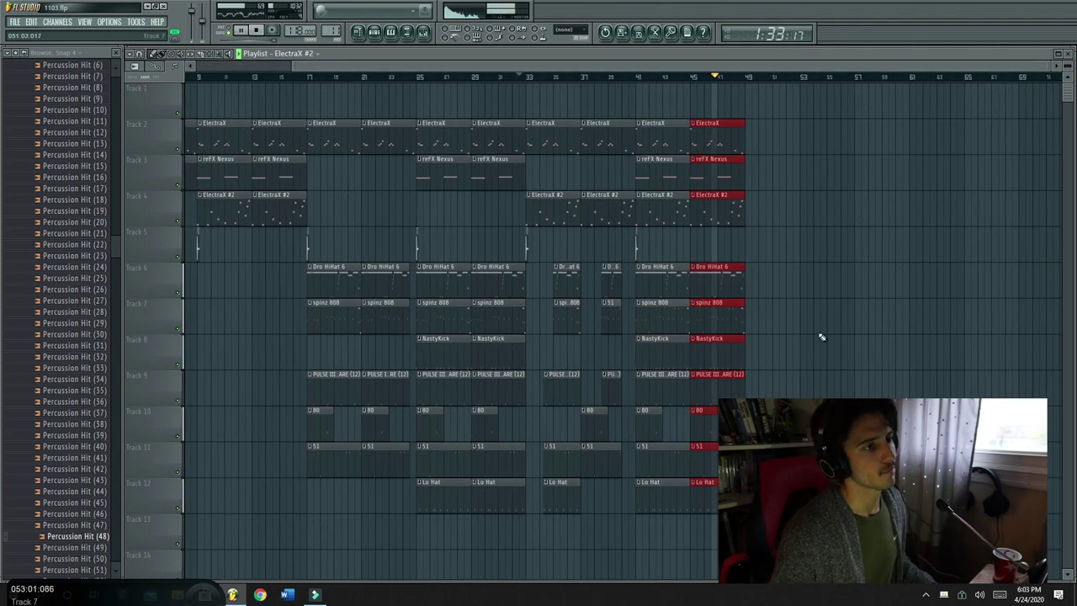
{"action": "left_click_drag", "start_coordinate": [838, 547], "coordinate": [640, 112]}
{"action": "key", "text": "ctrl+b"}
Remove the reFX Nexus clips at bars 49 and 53 on Track 3, and place them there again
{"action": "right_click", "coordinate": [770, 175]}
{"action": "right_click", "coordinate": [812, 175]}
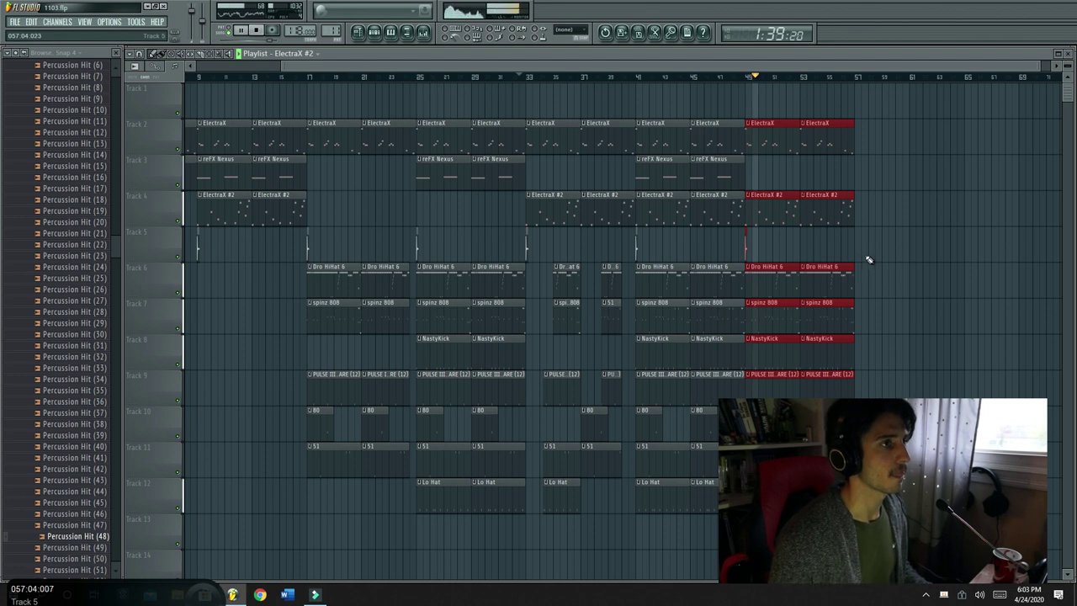
{"action": "left_click", "coordinate": [735, 171]}
{"action": "left_click_drag", "start_coordinate": [765, 168], "coordinate": [746, 177]}
{"action": "left_click_drag", "start_coordinate": [812, 175], "coordinate": [811, 174]}
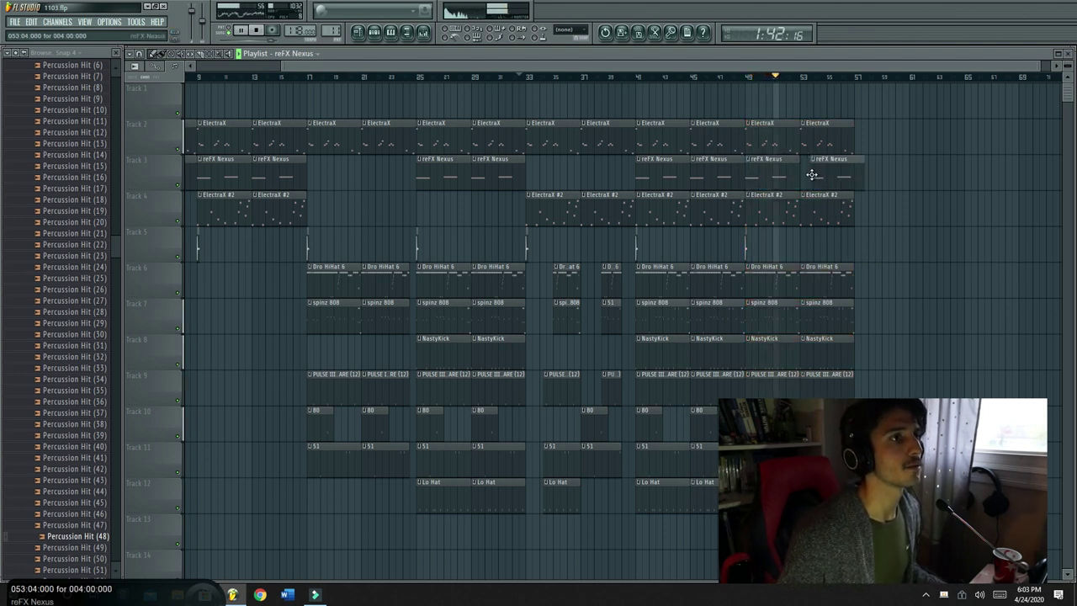
Delete the ElectraX clips at bars 49 and 53 on Track 2, and duplicate the drum clips and percussion hit from bar 49 to bar 57
{"action": "right_click", "coordinate": [765, 139]}
{"action": "right_click", "coordinate": [820, 139]}
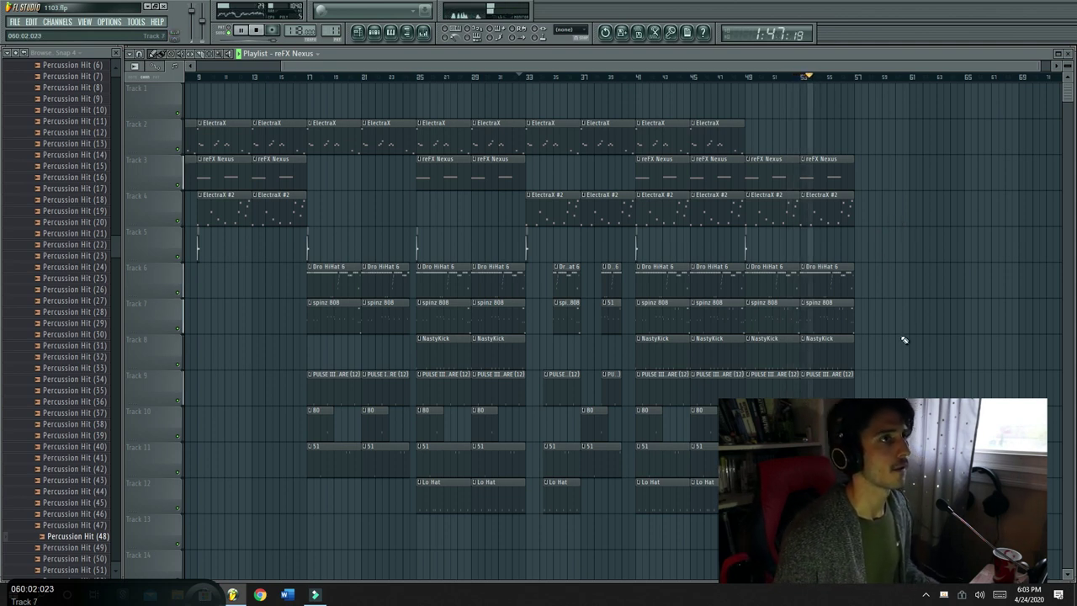
{"action": "left_click_drag", "start_coordinate": [910, 530], "coordinate": [750, 266]}
{"action": "key", "text": "ctrl+b"}
{"action": "right_click", "coordinate": [900, 241]}
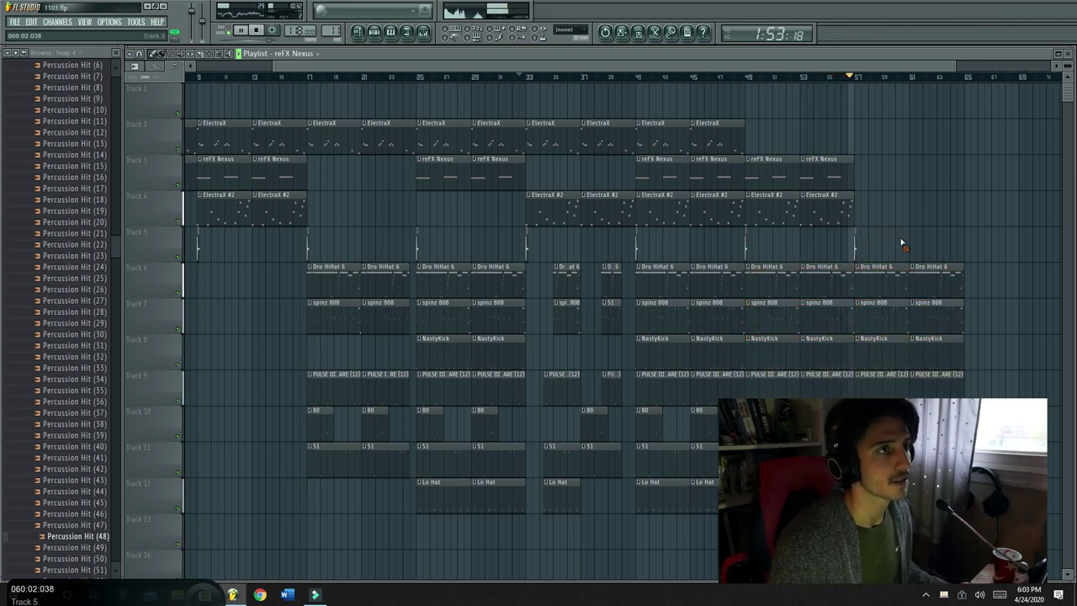
Extend the last Dro HiHat 6 clip on Track 6 past the other drums to about bar 67
{"action": "left_click_drag", "start_coordinate": [823, 67], "coordinate": [898, 73]}
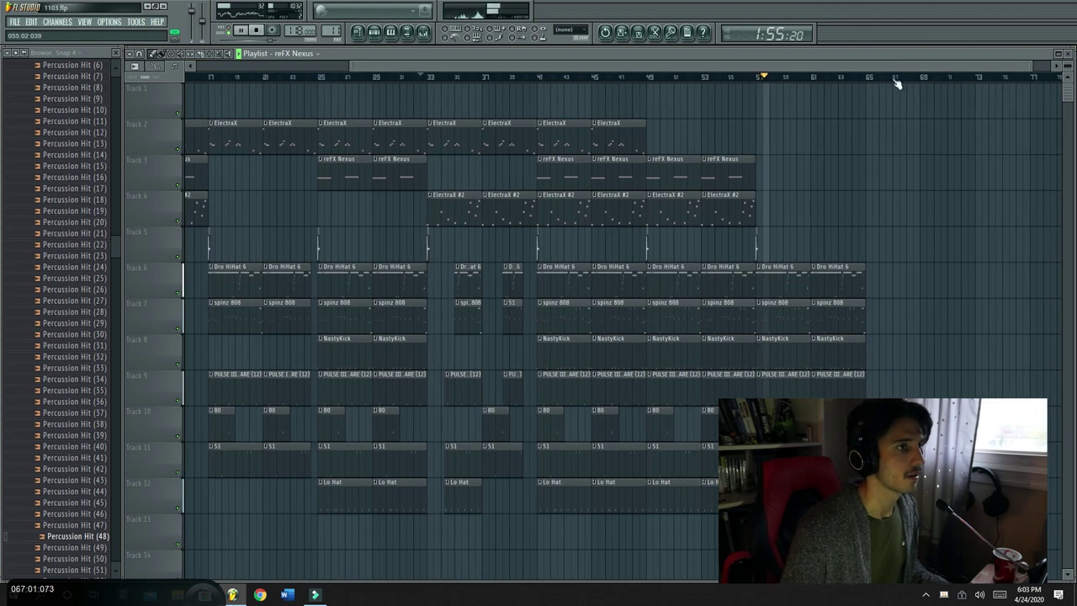
{"action": "scroll", "coordinate": [744, 82], "scroll_direction": "down", "scroll_amount": 2}
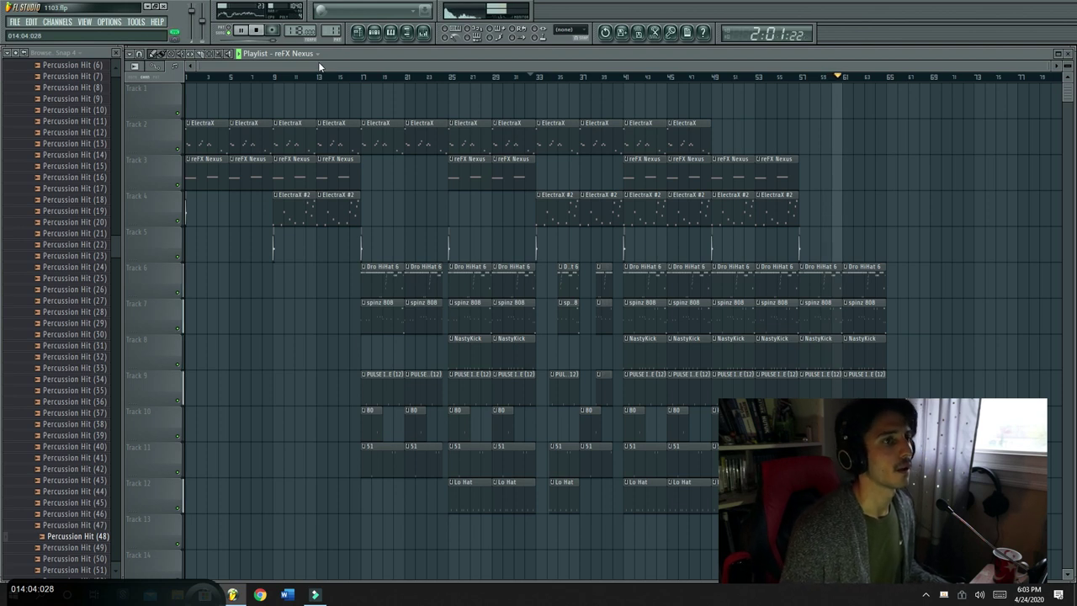
{"action": "left_click_drag", "start_coordinate": [888, 272], "coordinate": [905, 279]}
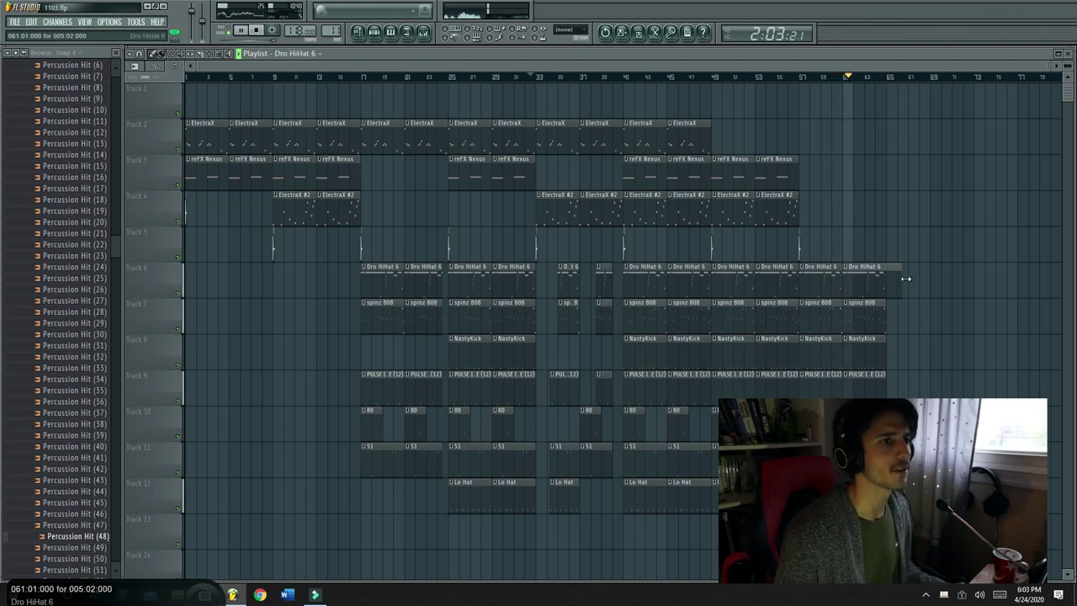
Place Percussion Hit (48) at bar 65 on Track 5 and delete the NastyKick clip at bar 57 on Track 8
{"action": "left_click", "coordinate": [888, 249]}
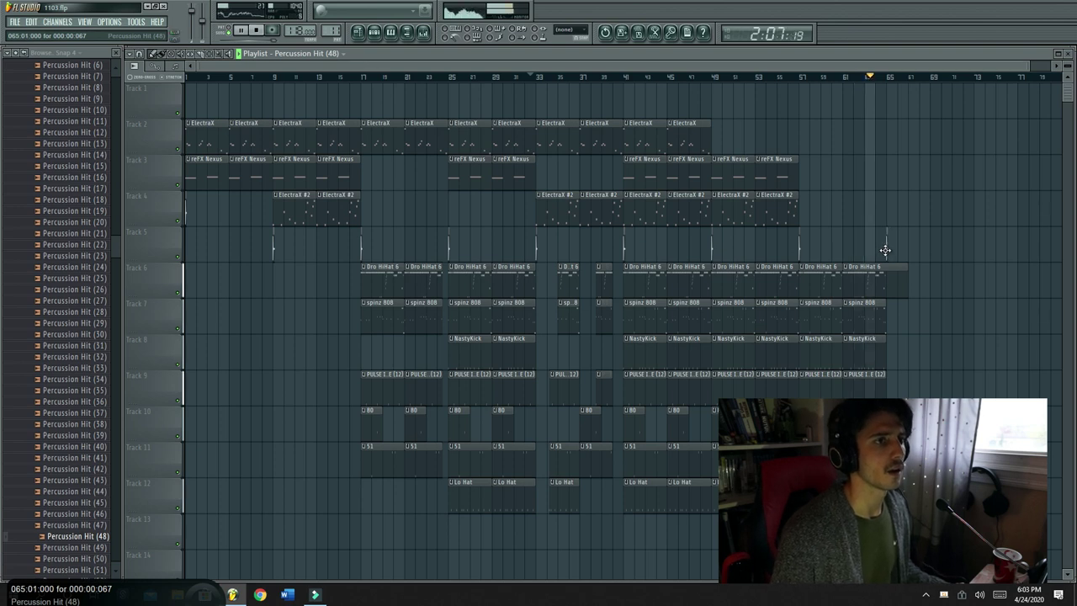
{"action": "right_click", "coordinate": [823, 350]}
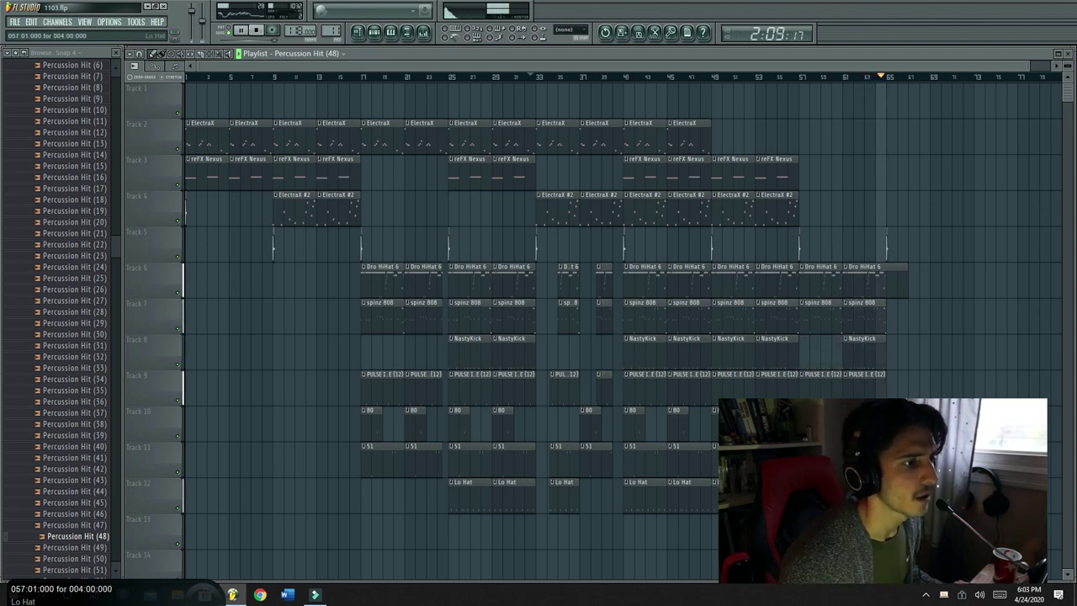
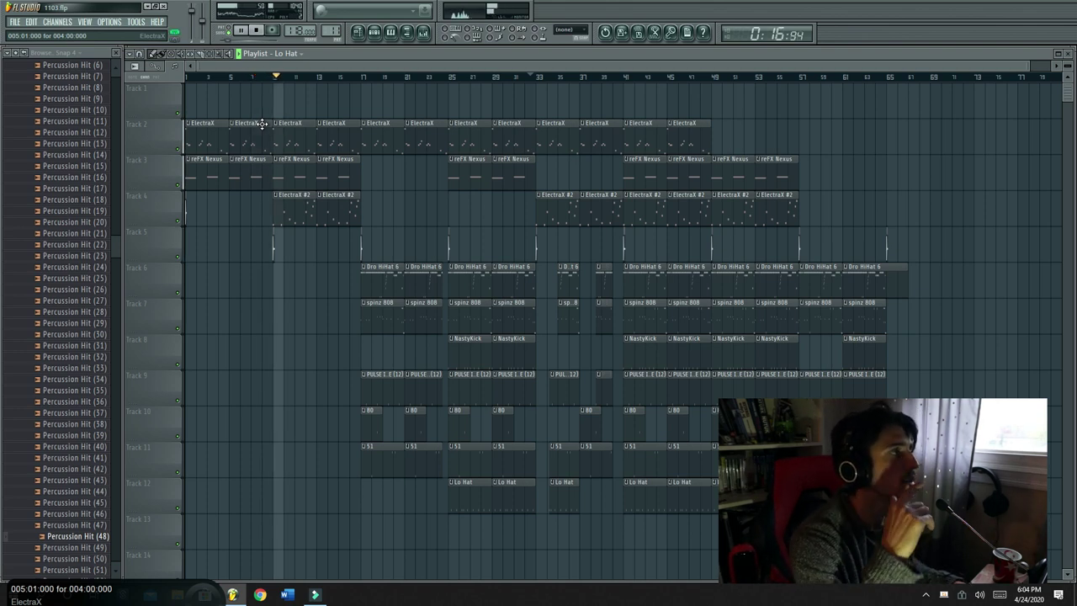
Collapse the Ghosthack percussion folders, open Ambisonic Rain in Cinematic Sound FX 2's Field Recordings, and lower the system volume to 84
{"action": "left_click", "coordinate": [76, 177]}
{"action": "scroll", "coordinate": [76, 177], "scroll_direction": "up", "scroll_amount": 5}
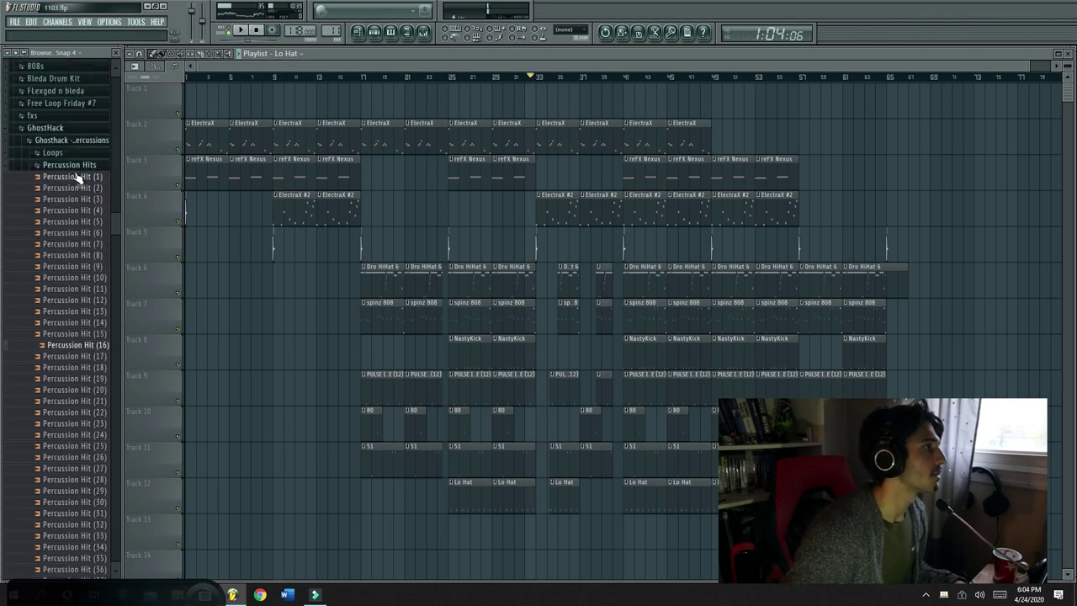
{"action": "left_click", "coordinate": [71, 164]}
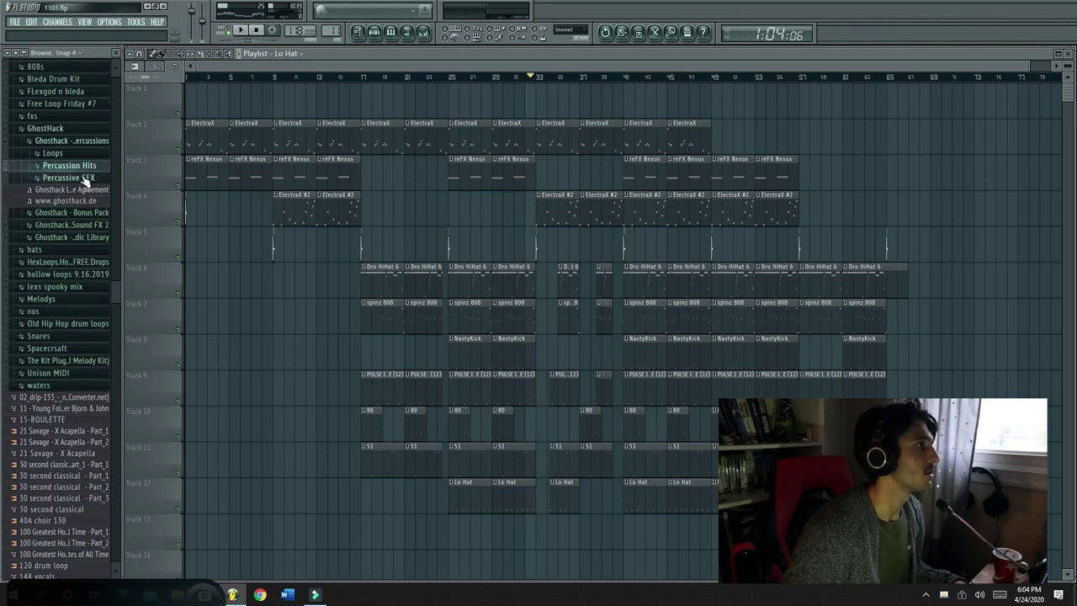
{"action": "left_click", "coordinate": [58, 142]}
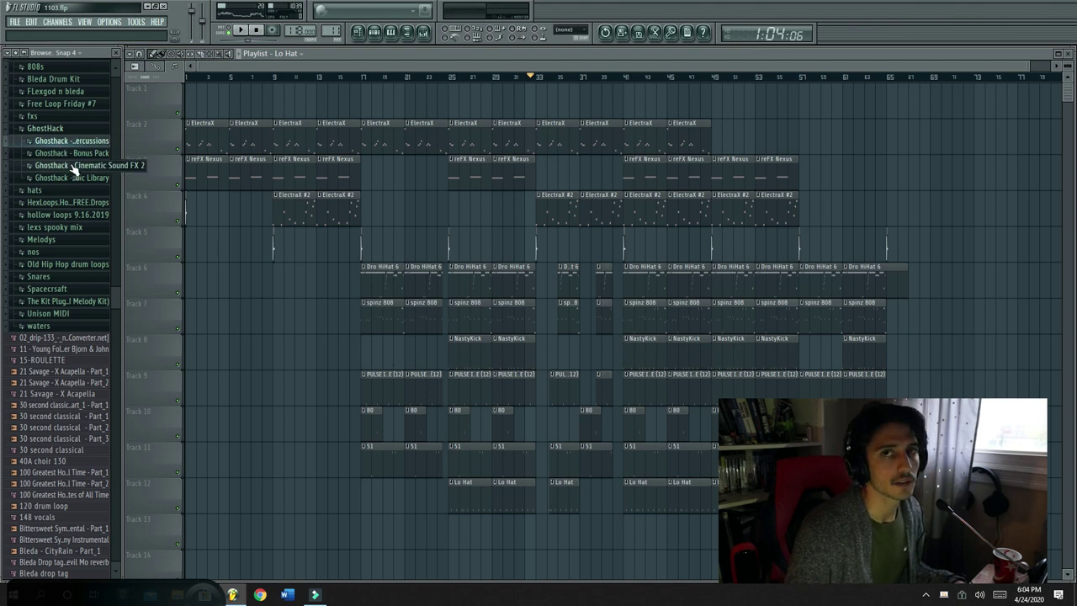
{"action": "left_click", "coordinate": [74, 166]}
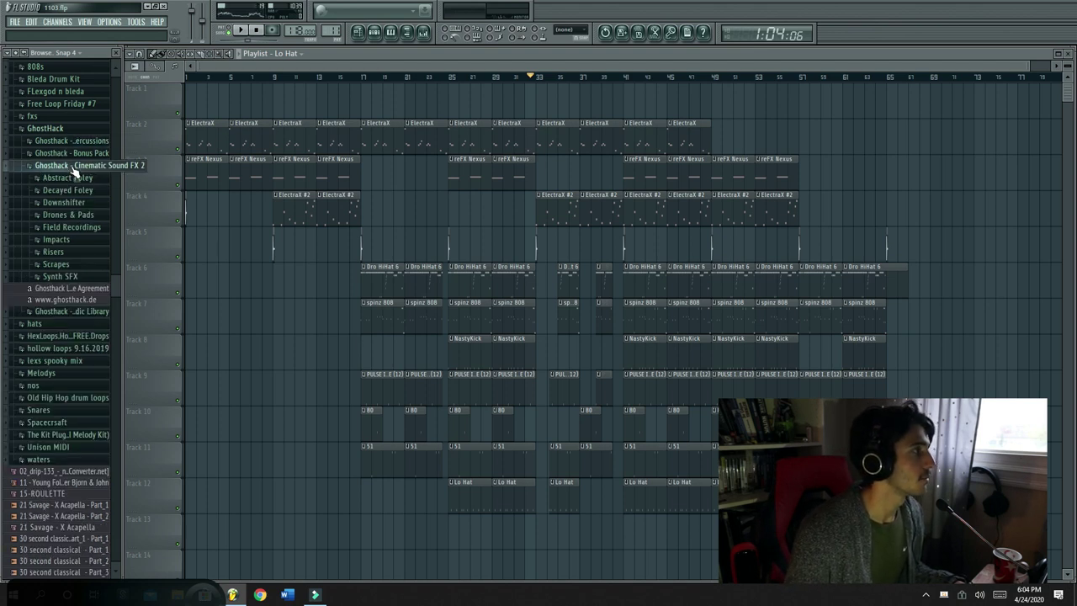
{"action": "left_click", "coordinate": [84, 227]}
{"action": "left_click", "coordinate": [87, 244]}
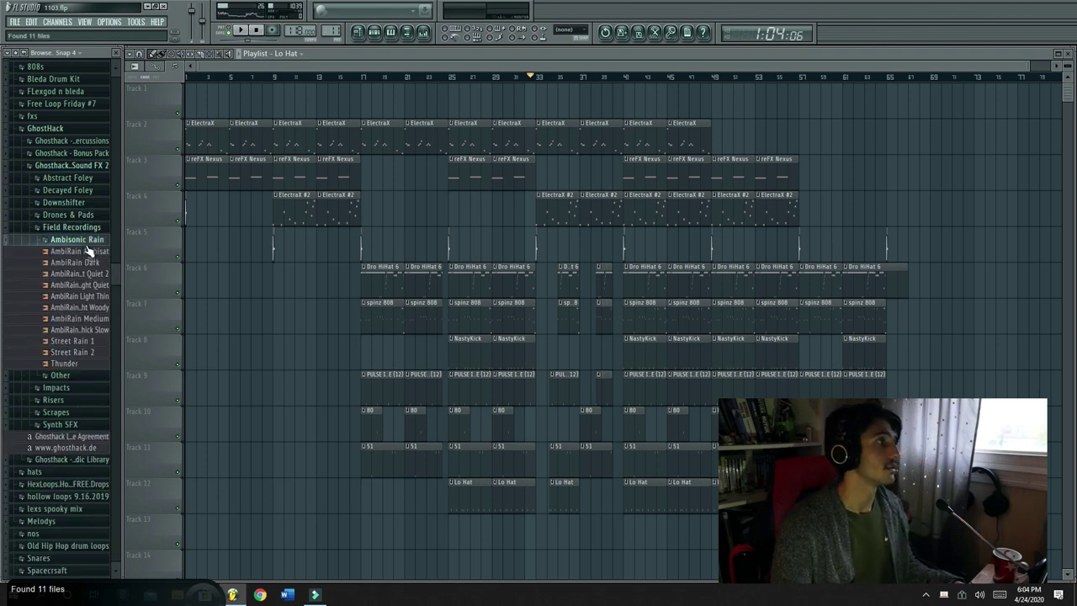
{"action": "key", "text": "XF86AudioLowerVolume"}
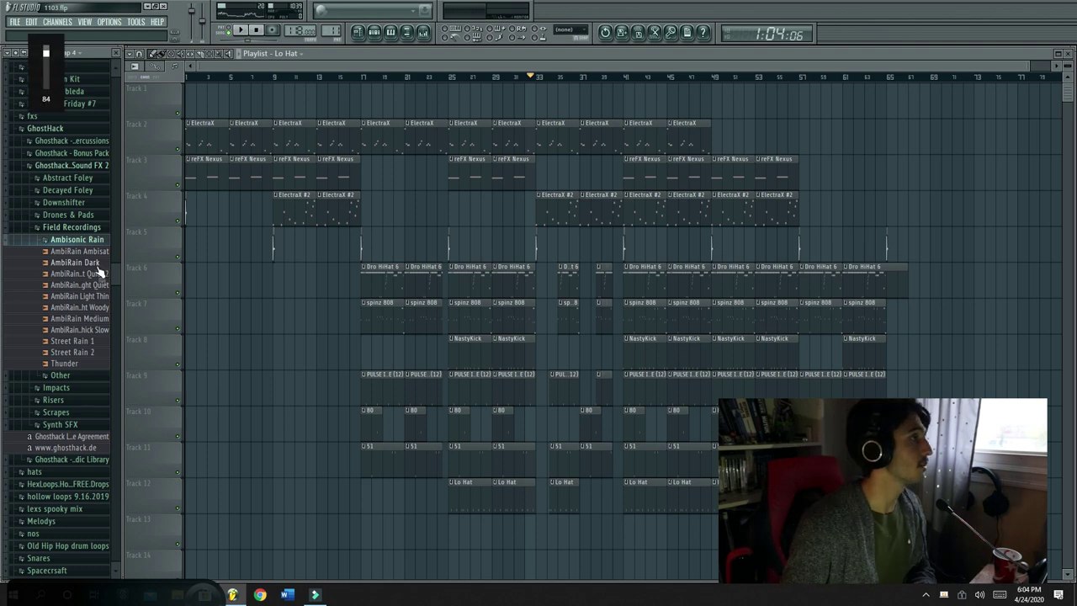
Lower the system volume, place AmbiRain Dark at bar 1 on Track 6 and stretch it to bar 17
{"action": "key", "text": "XF86AudioLowerVolume"}
{"action": "left_click_drag", "start_coordinate": [89, 271], "coordinate": [165, 289]}
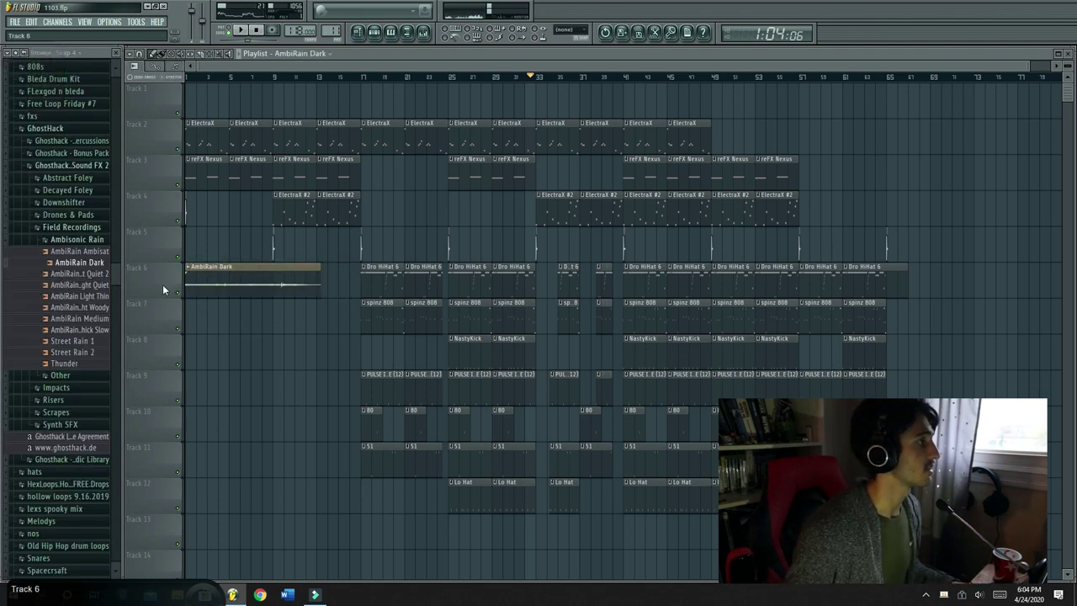
{"action": "left_click_drag", "start_coordinate": [319, 285], "coordinate": [359, 288]}
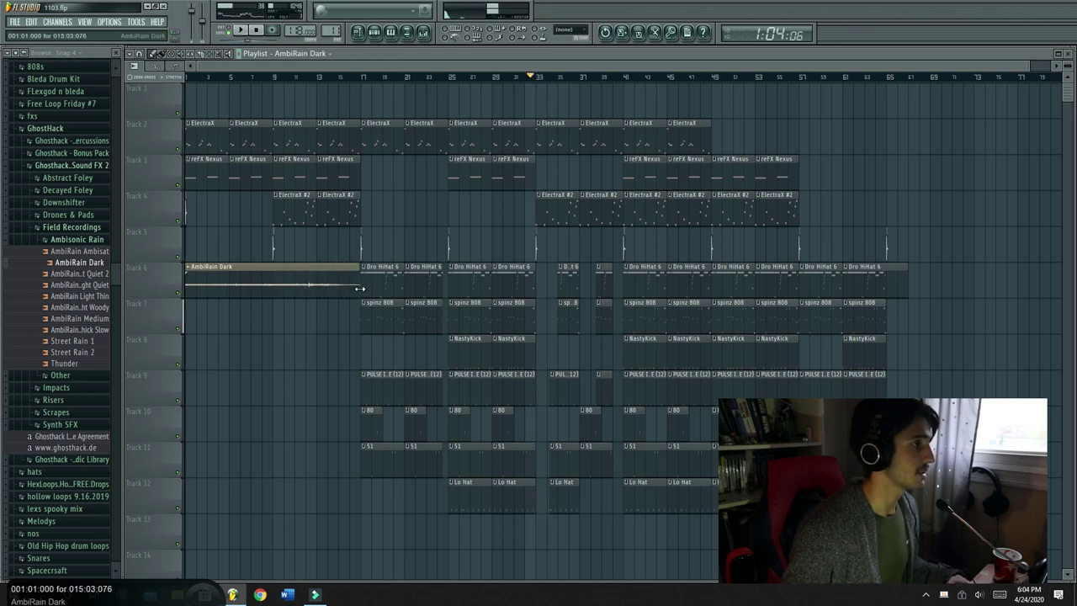
Normalize the AmbiRain Dark sample and play the song from the start with the system volume at 76
{"action": "double_click", "coordinate": [258, 281]}
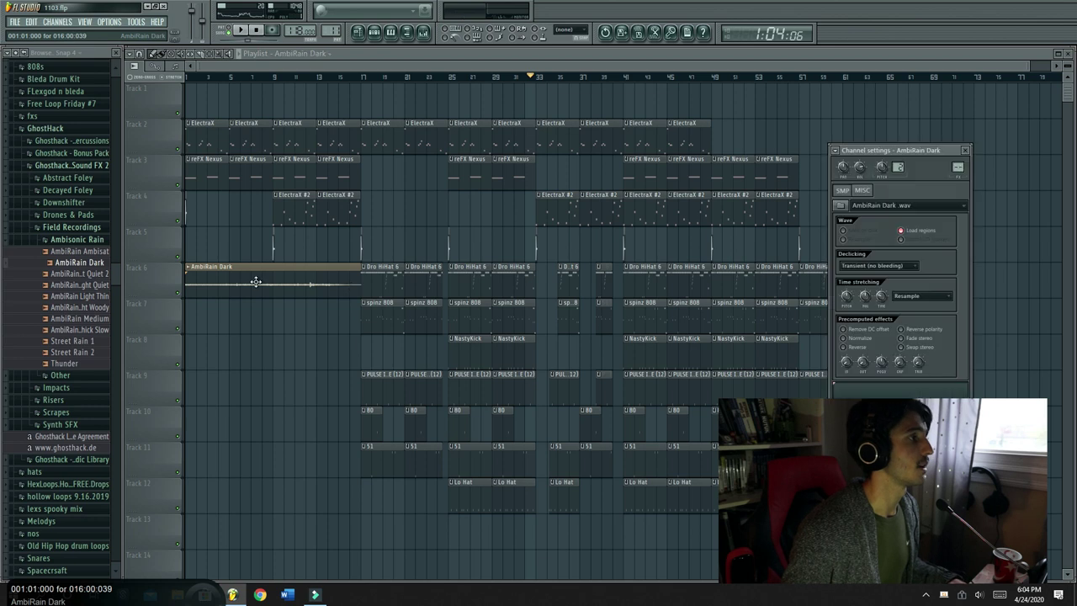
{"action": "left_click", "coordinate": [852, 337]}
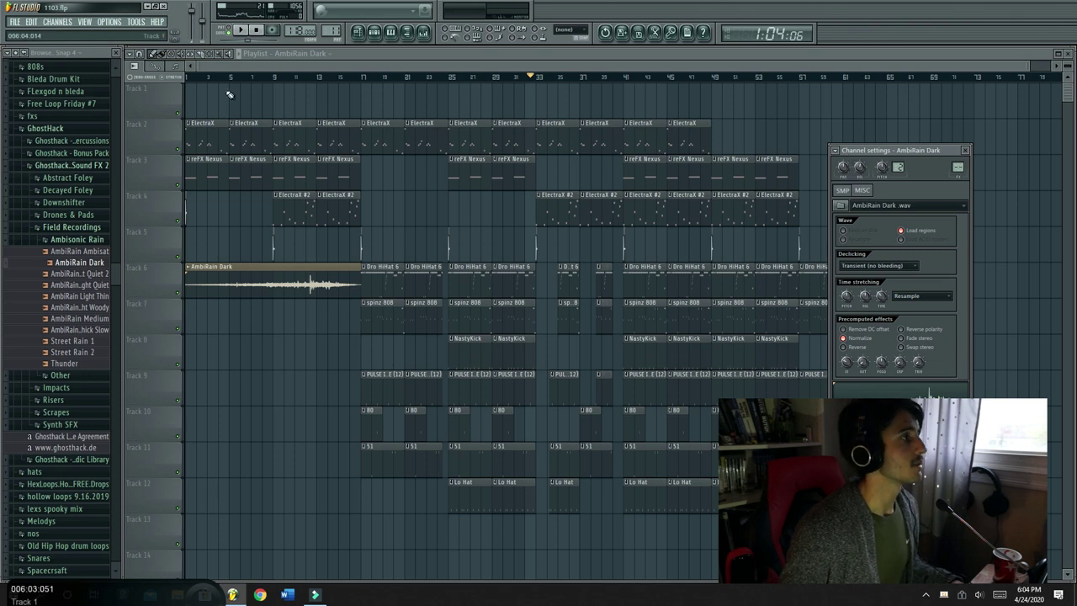
{"action": "left_click", "coordinate": [199, 78]}
{"action": "key", "text": "space"}
{"action": "key", "text": "XF86AudioLowerVolume"}
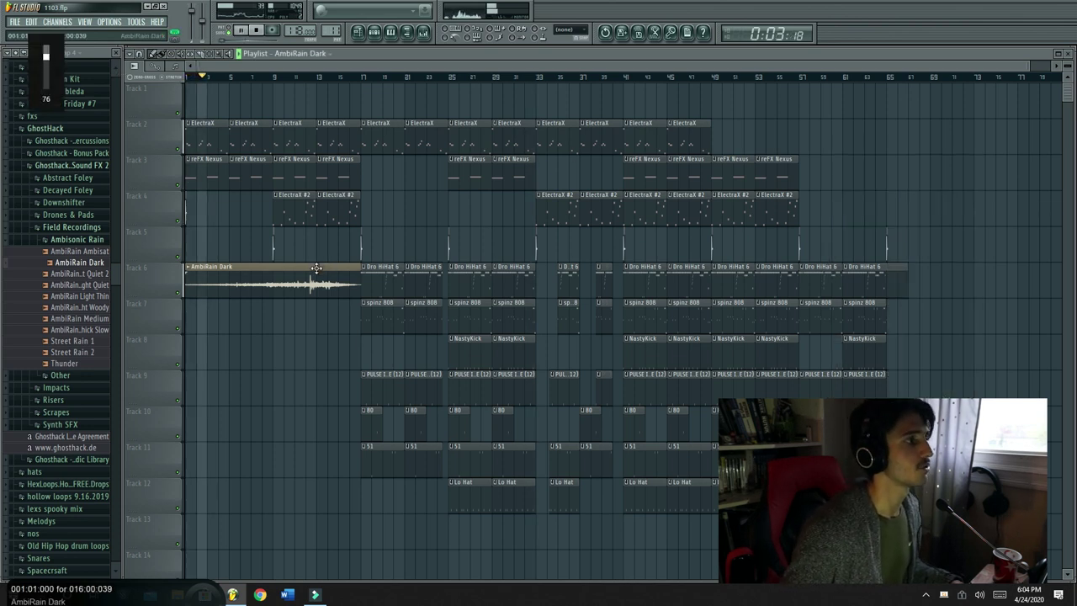
Route AmbiRain Dark to mixer Insert 13 and lower that insert's fader slightly while listening from the start
{"action": "double_click", "coordinate": [331, 266]}
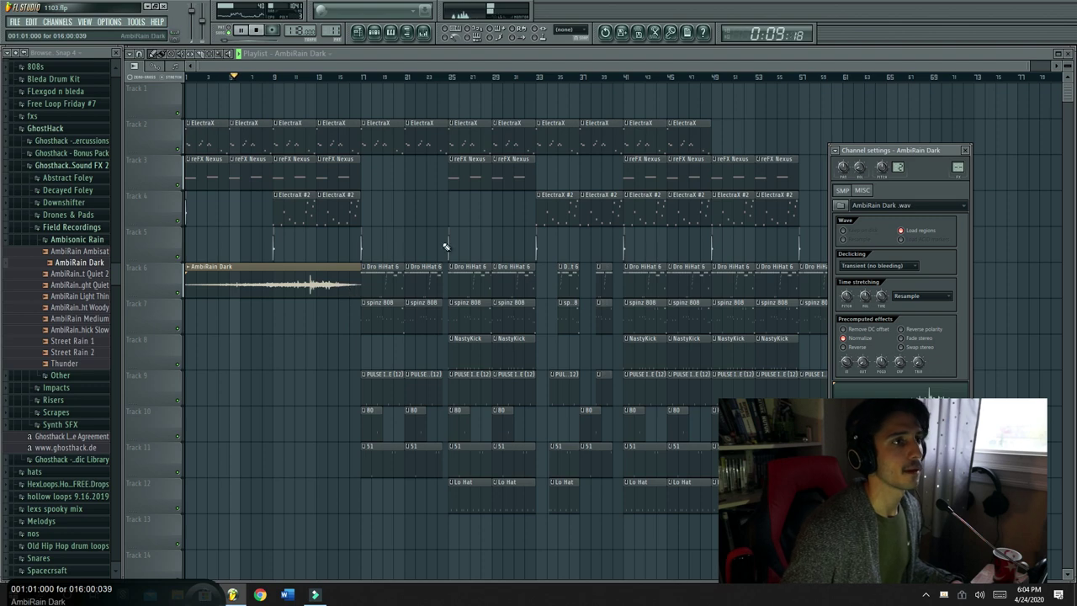
{"action": "key", "text": "F9"}
{"action": "left_click_drag", "start_coordinate": [957, 167], "coordinate": [958, 128]}
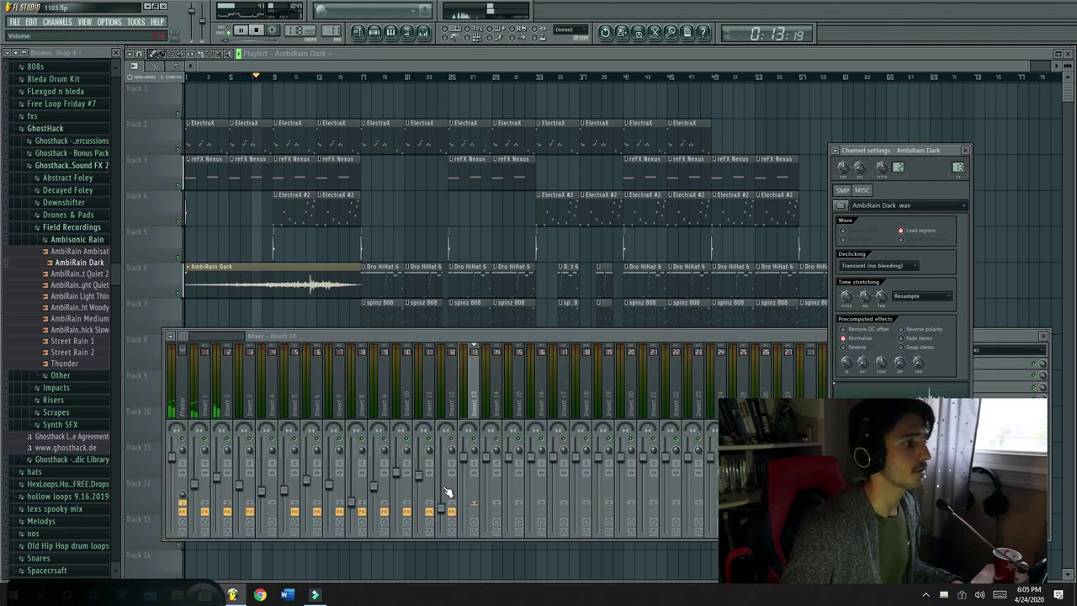
{"action": "left_click_drag", "start_coordinate": [464, 461], "coordinate": [463, 478]}
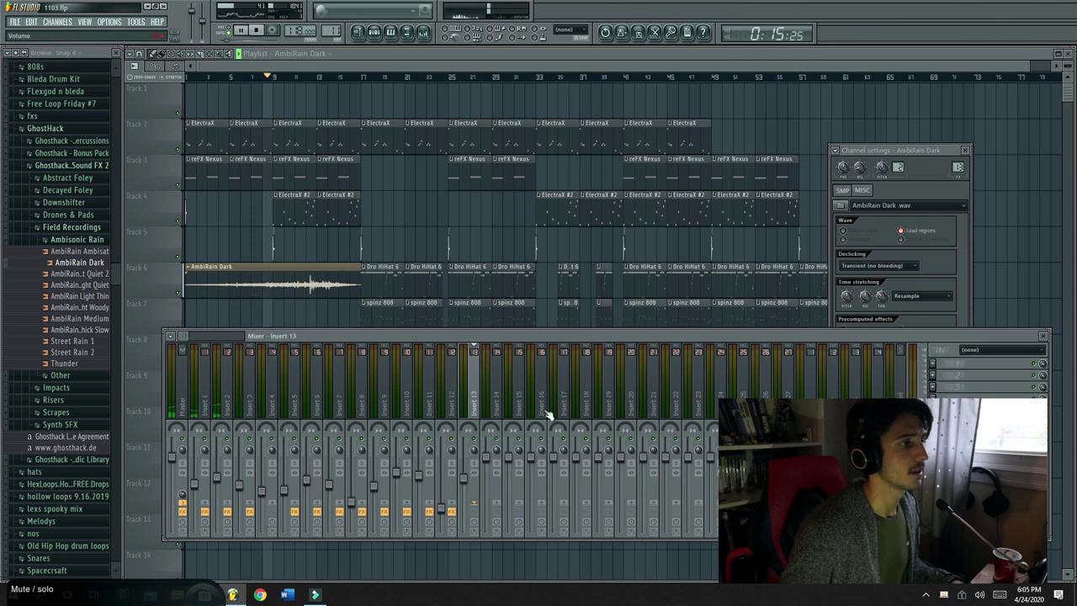
{"action": "key", "text": "space"}
{"action": "key", "text": "space"}
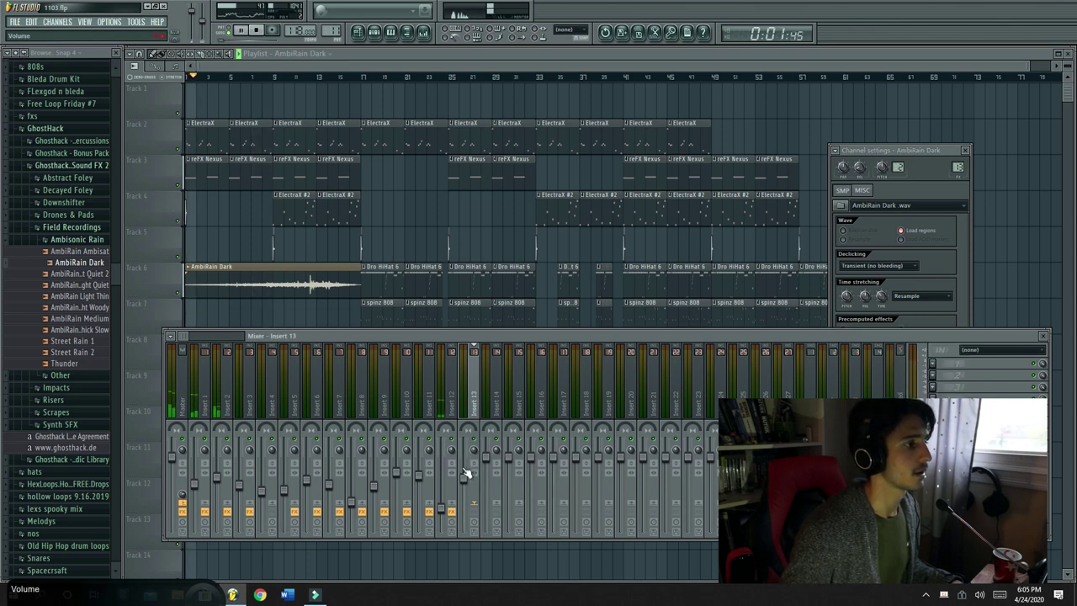
{"action": "left_click_drag", "start_coordinate": [463, 477], "coordinate": [464, 474]}
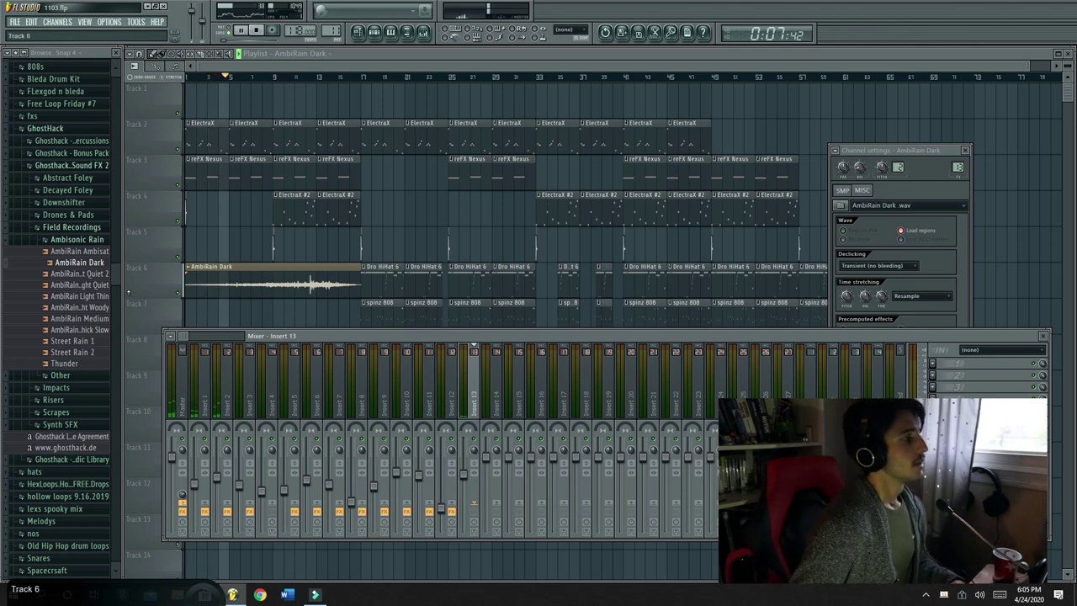
Place the Thunder sample on Track 8 starting around bar 7 and open its channel settings
{"action": "left_click", "coordinate": [81, 363]}
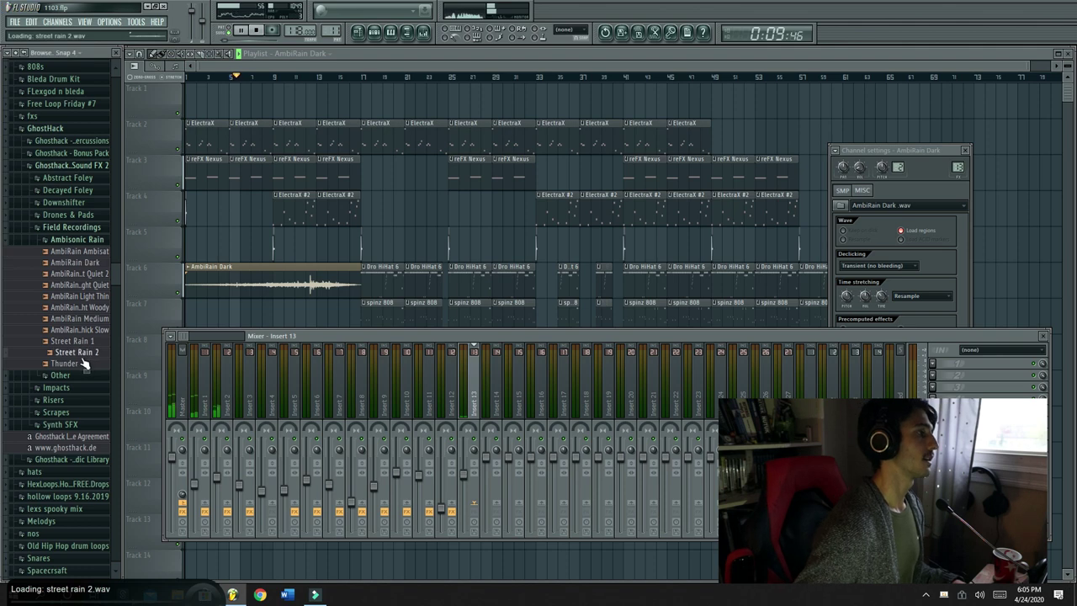
{"action": "left_click_drag", "start_coordinate": [82, 363], "coordinate": [288, 352]}
{"action": "double_click", "coordinate": [288, 351]}
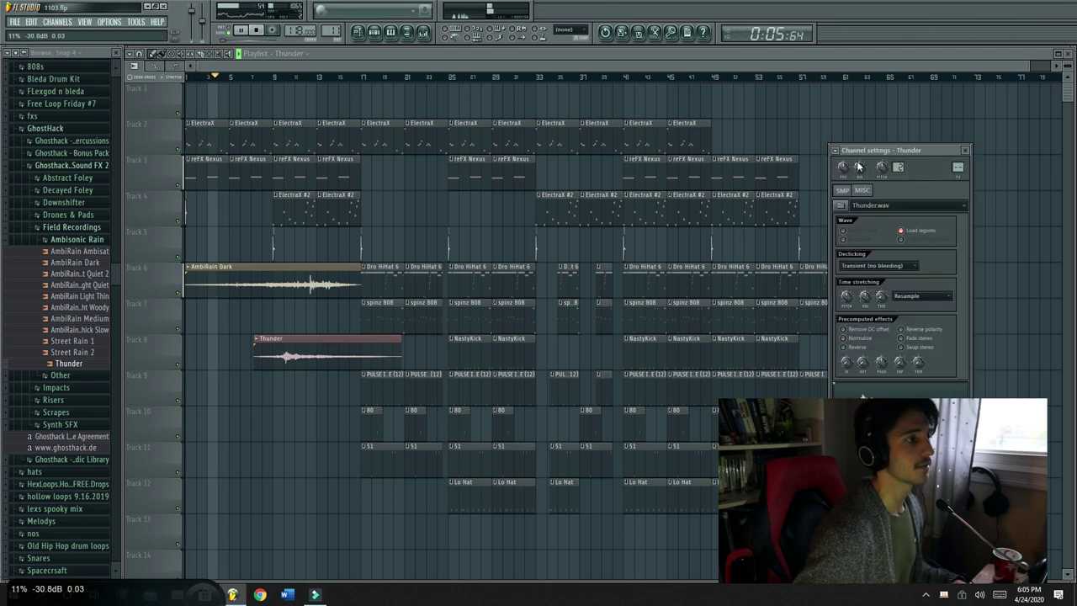
Slice the Thunder clip at bar 17, delete the remainder and reopen its channel settings
{"action": "left_click", "coordinate": [199, 54]}
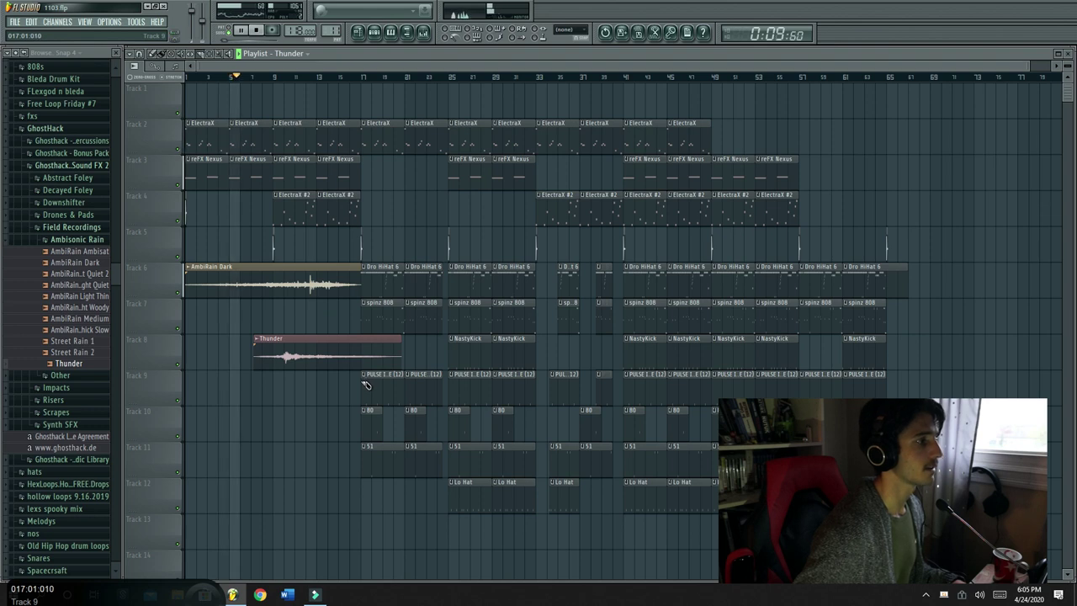
{"action": "left_click_drag", "start_coordinate": [366, 342], "coordinate": [365, 343]}
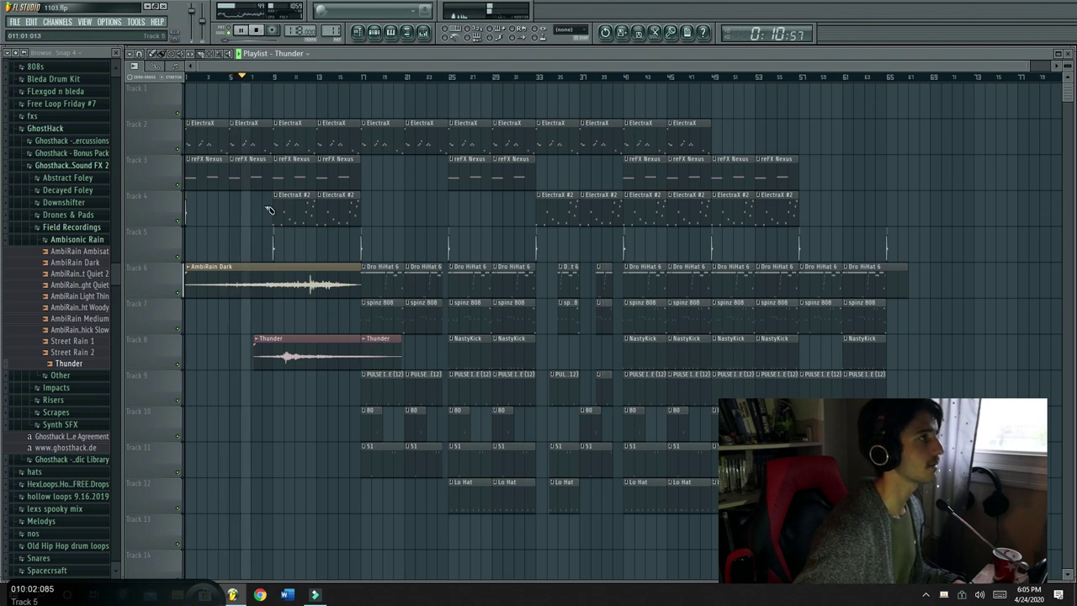
{"action": "right_click", "coordinate": [398, 350]}
{"action": "left_click", "coordinate": [388, 293]}
{"action": "double_click", "coordinate": [335, 355]}
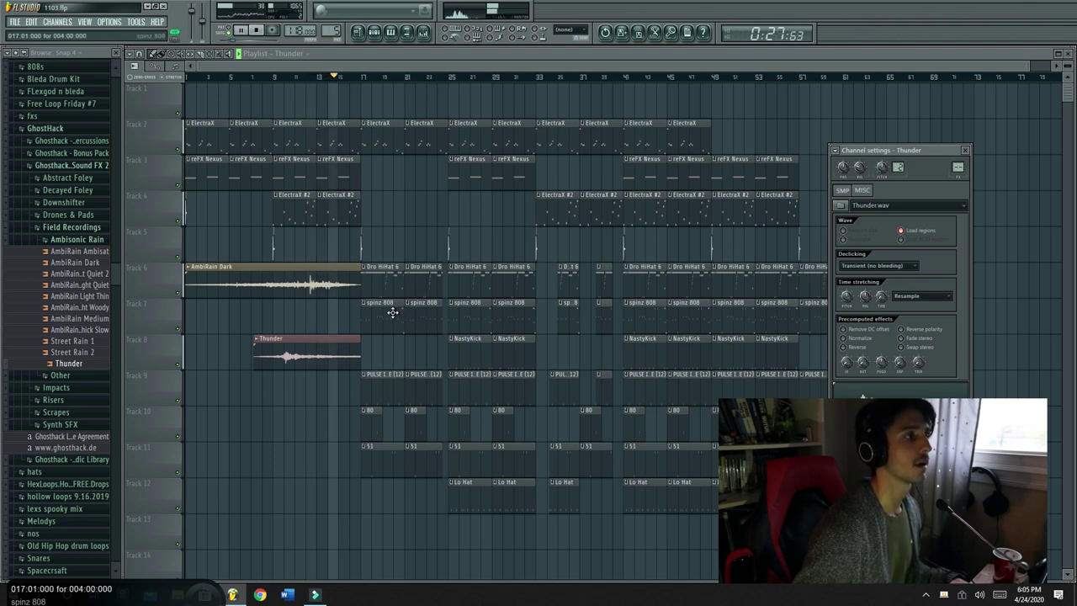
Stop playback and place Dro HiHat 6 clips at bars 9 and 13 on Track 11
{"action": "key", "text": "space"}
{"action": "left_click", "coordinate": [388, 287]}
{"action": "left_click_drag", "start_coordinate": [287, 320], "coordinate": [301, 482]}
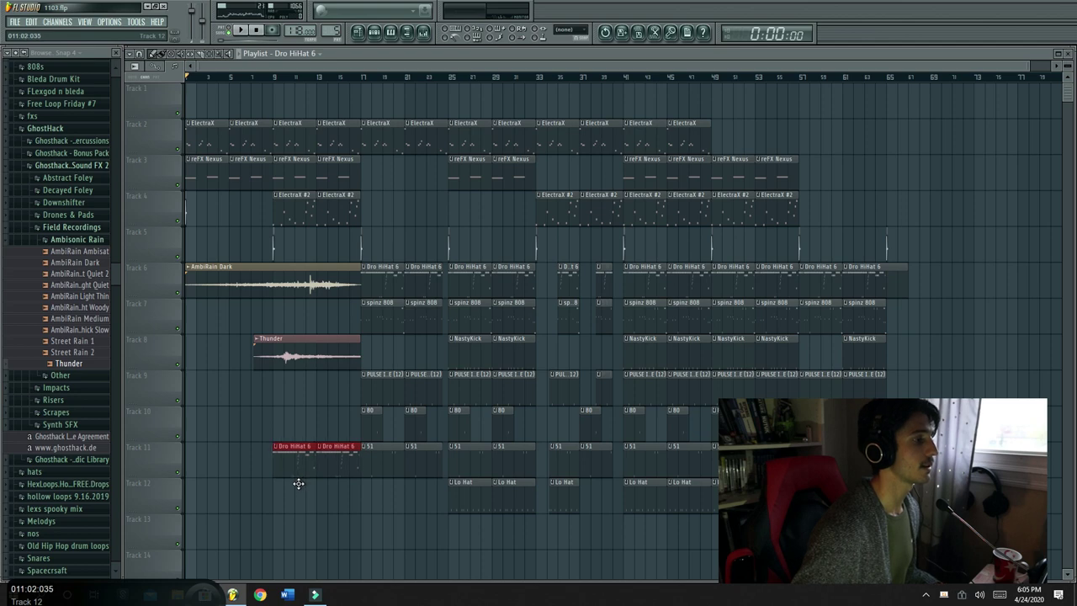
Loop the section from bar 8 to bar 17 with Track 11 soloed, and select Insert 5 in the mixer
{"action": "left_click_drag", "start_coordinate": [268, 79], "coordinate": [371, 94]}
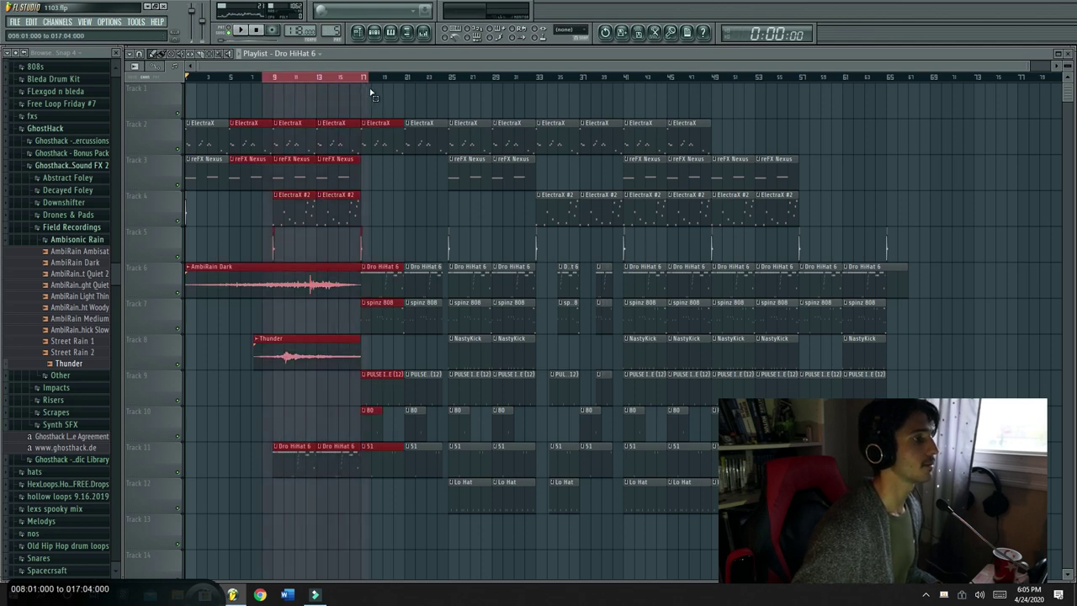
{"action": "right_click", "coordinate": [178, 473]}
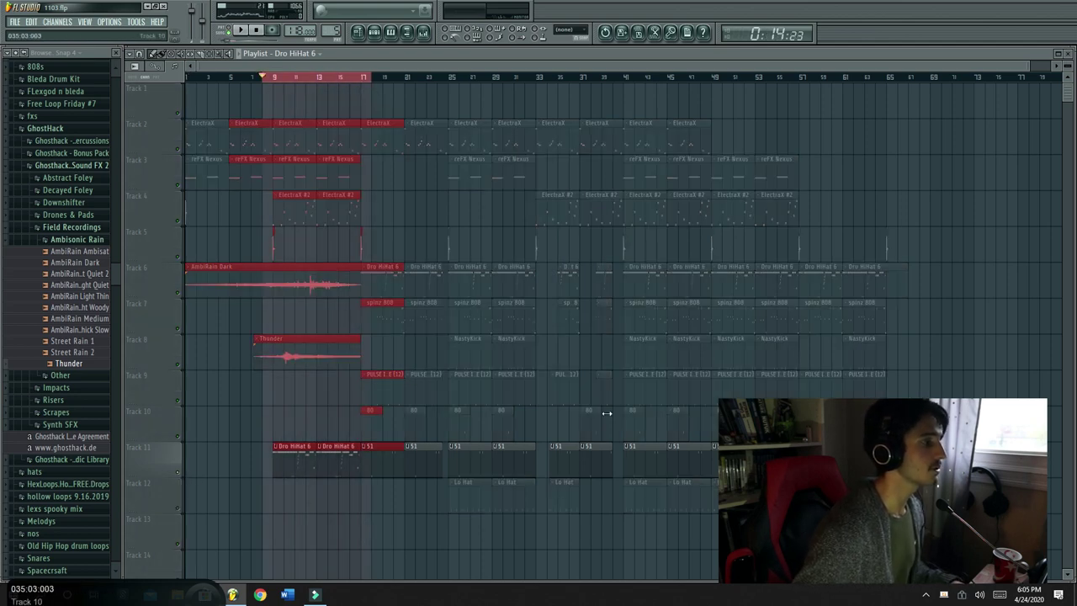
{"action": "left_click", "coordinate": [434, 34]}
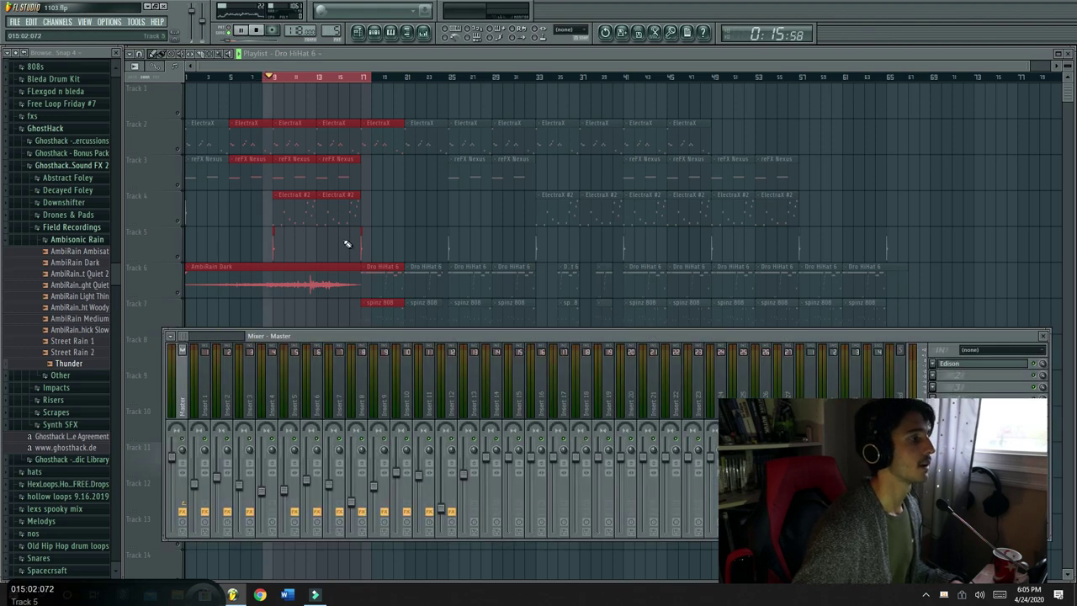
{"action": "left_click", "coordinate": [288, 416]}
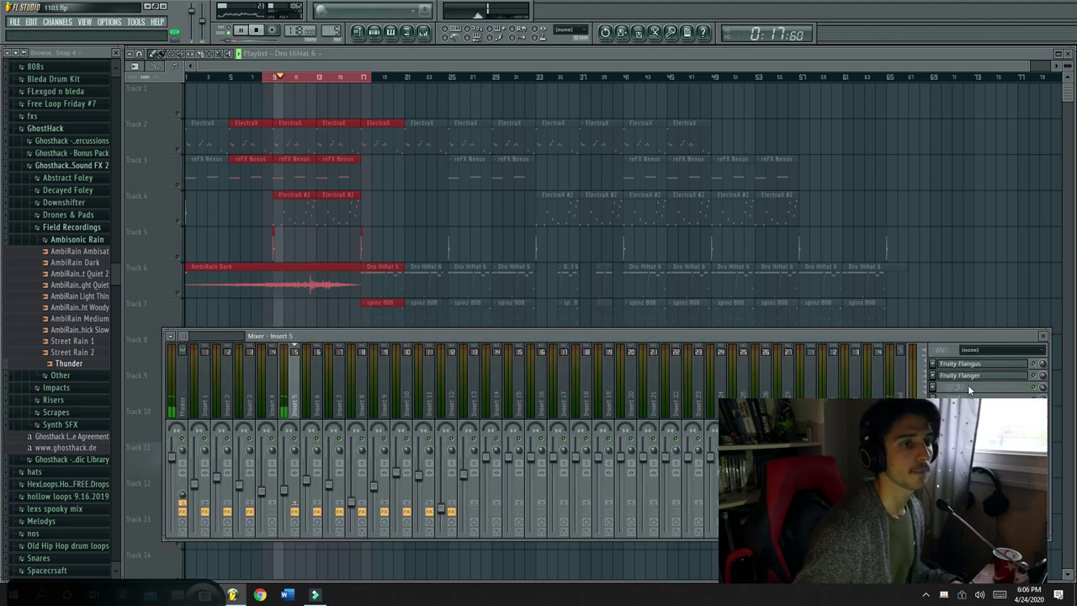
Add Fruity Love Philter to the third effect slot of Insert 5
{"action": "left_click", "coordinate": [930, 389]}
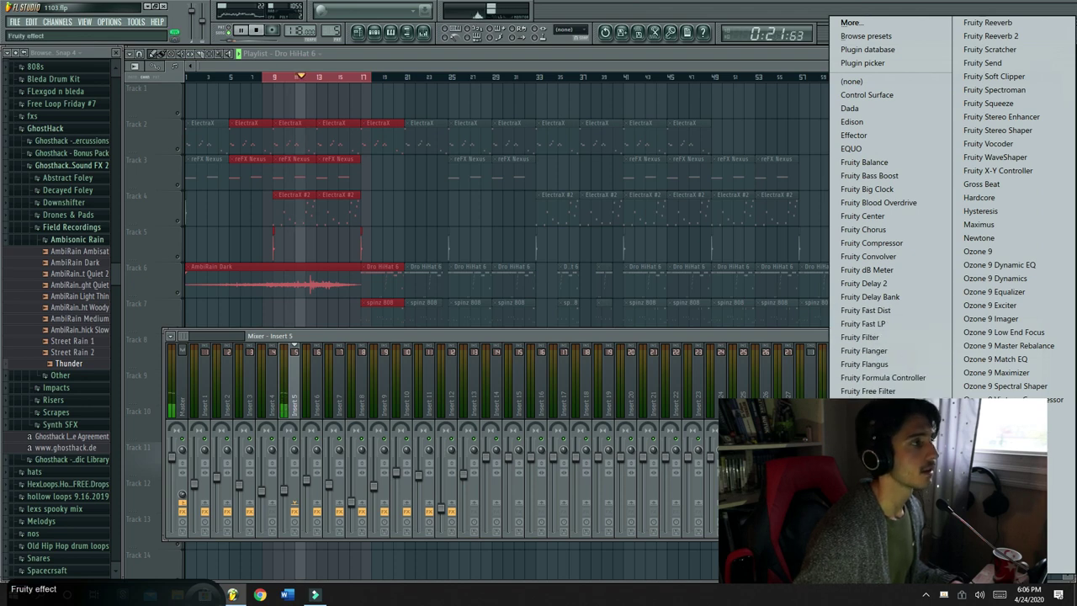
{"action": "left_click", "coordinate": [875, 430]}
{"action": "left_click_drag", "start_coordinate": [284, 181], "coordinate": [488, 178]}
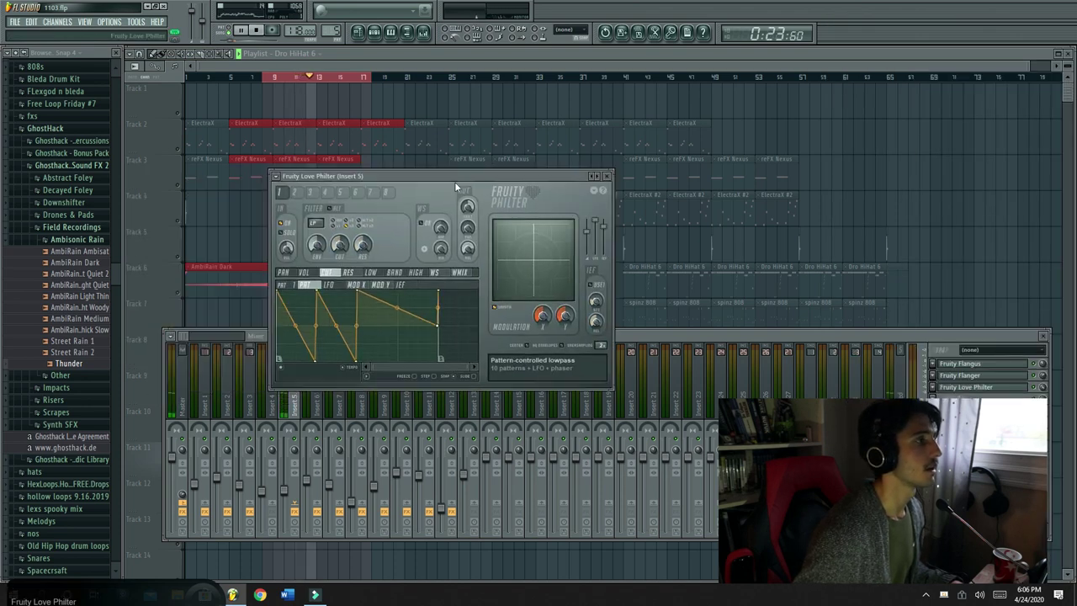
Audition the Fruity Love Philter presets and choose the lowpass controlled by envelope follower
{"action": "left_click", "coordinate": [594, 179]}
{"action": "left_click", "coordinate": [594, 179]}
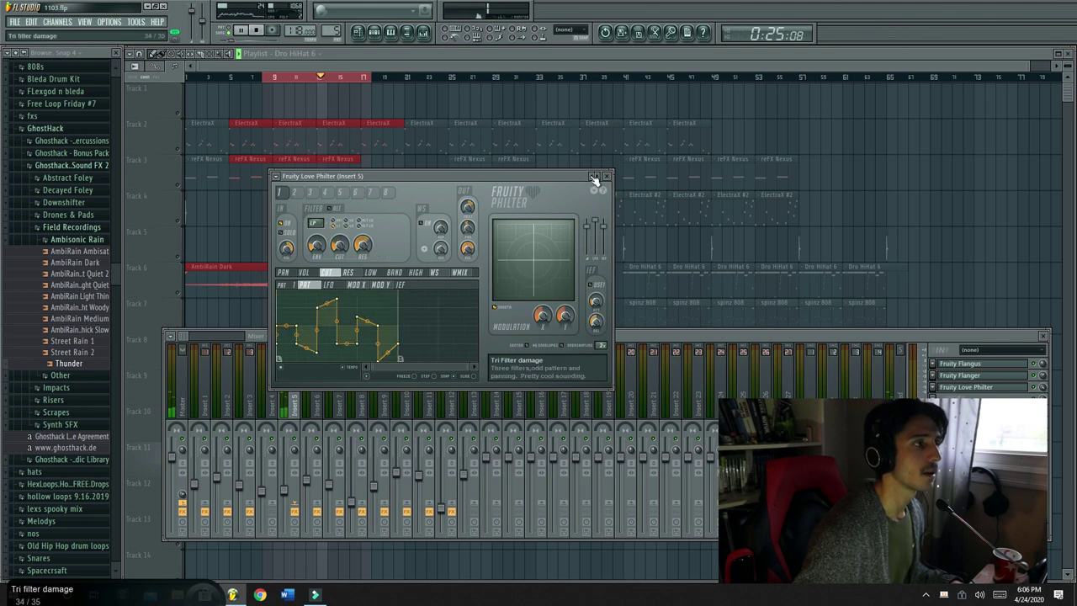
{"action": "left_click", "coordinate": [594, 179]}
{"action": "left_click", "coordinate": [594, 179]}
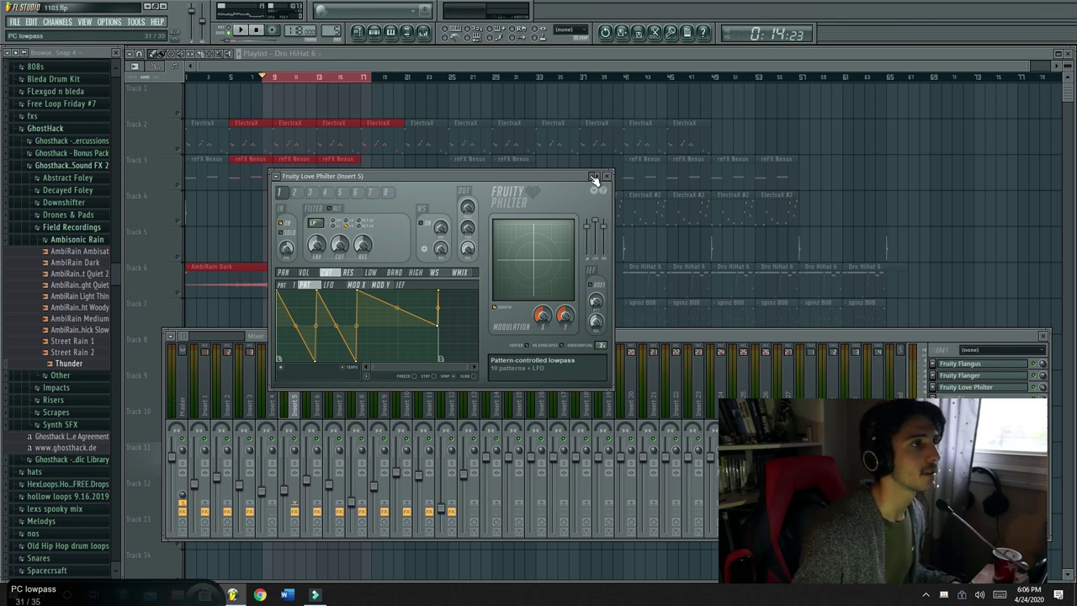
{"action": "left_click", "coordinate": [594, 179]}
{"action": "left_click", "coordinate": [594, 179]}
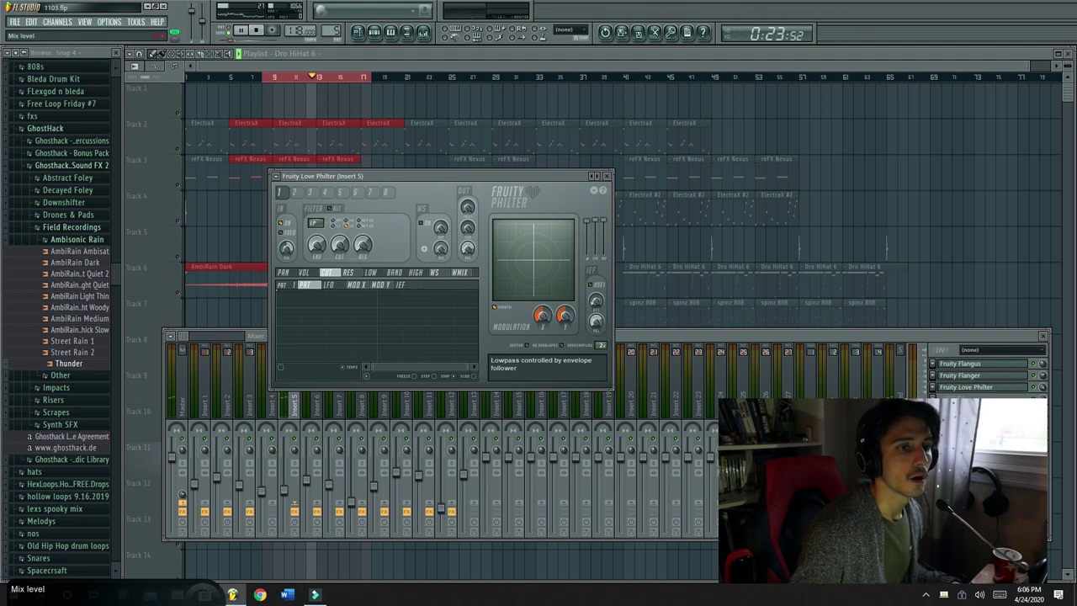
Create an automation clip for the Fruity Love Philter mix level on Insert 5 and stop playback
{"action": "right_click", "coordinate": [1043, 388]}
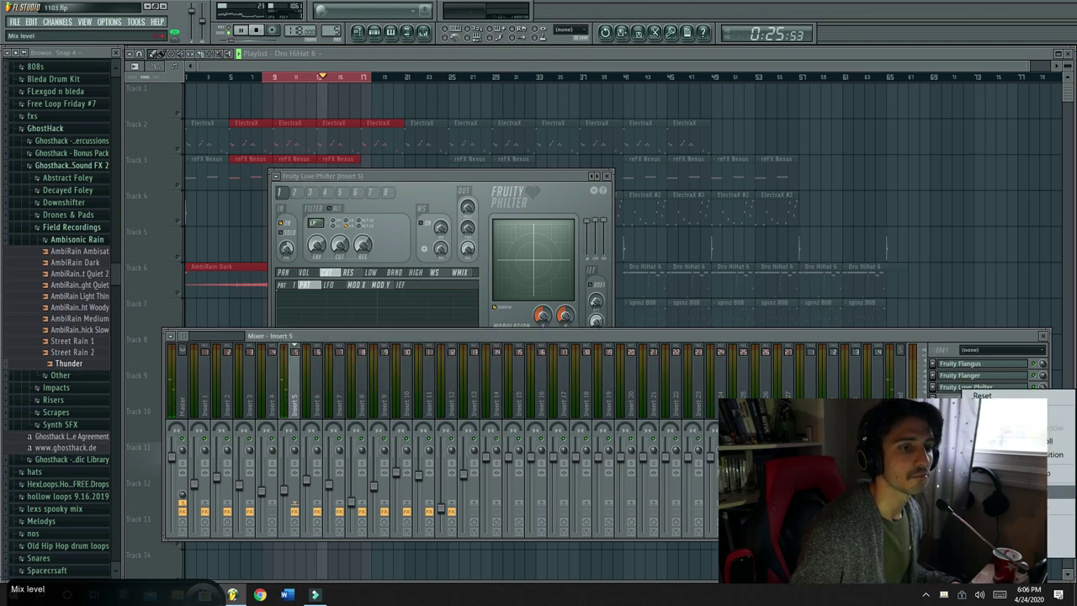
{"action": "left_click", "coordinate": [1022, 473]}
{"action": "left_click", "coordinate": [318, 65]}
{"action": "key", "text": "space"}
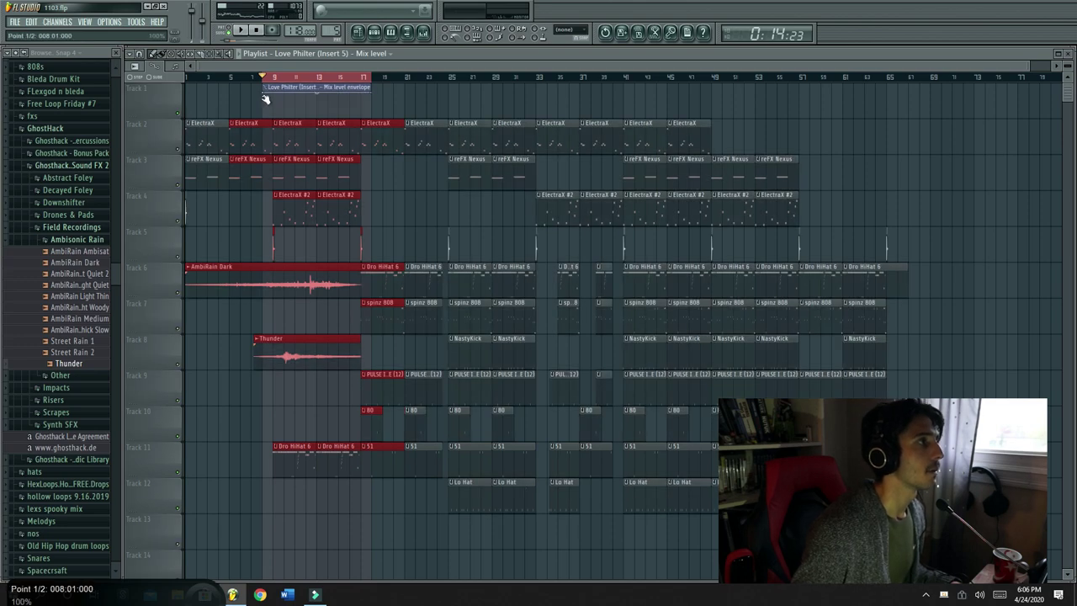
Extend the playlist time selection from bar 1 to about bar 68 and remove the stray automation clip copy on Track 1
{"action": "left_click_drag", "start_coordinate": [253, 77], "coordinate": [187, 77]}
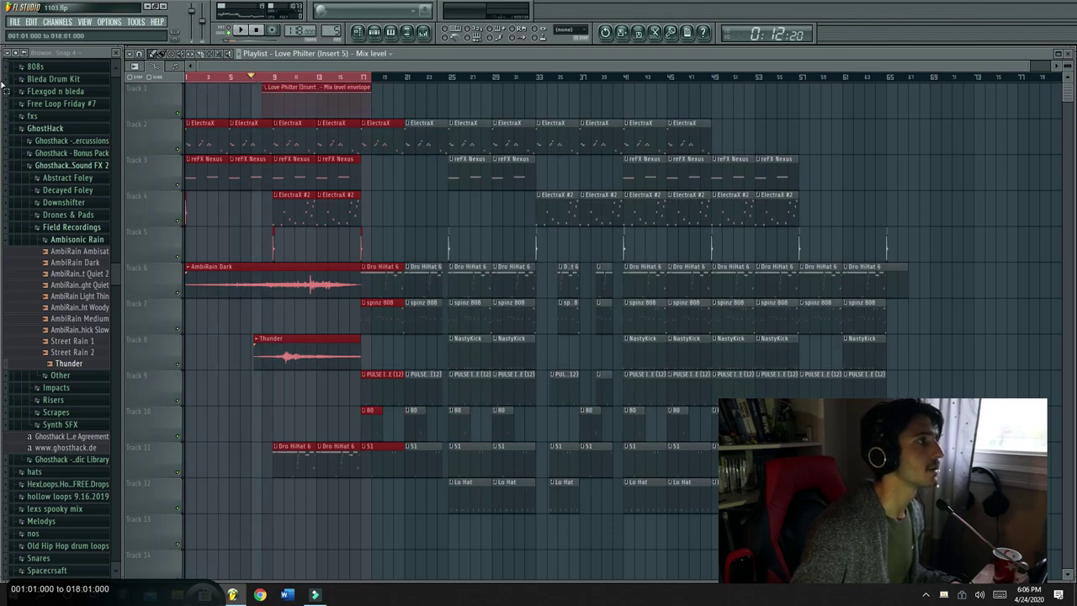
{"action": "left_click", "coordinate": [505, 89]}
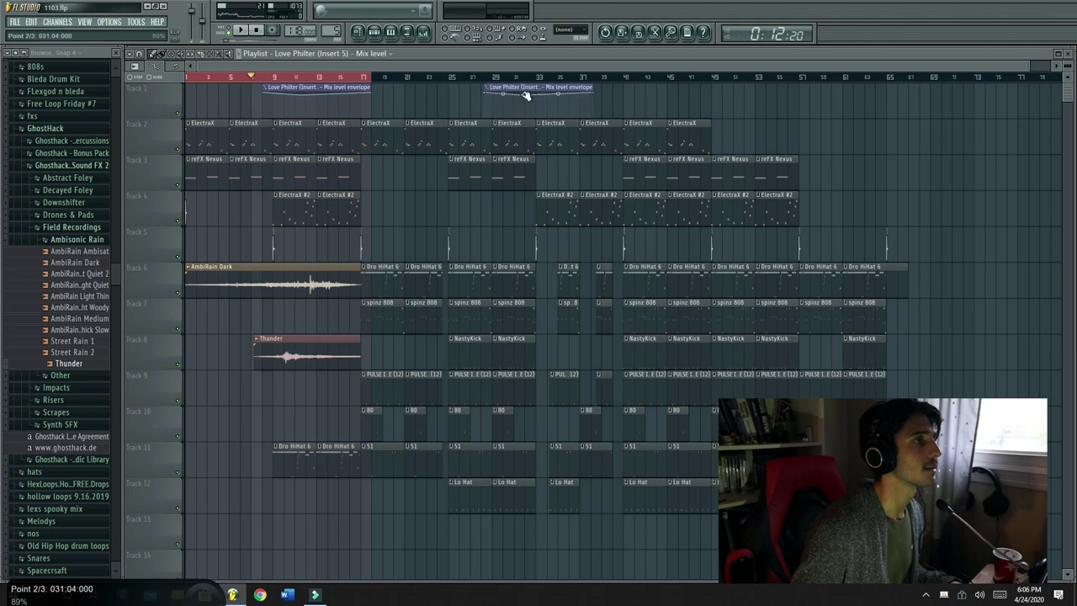
{"action": "right_click", "coordinate": [530, 86]}
{"action": "left_click_drag", "start_coordinate": [371, 78], "coordinate": [923, 117]}
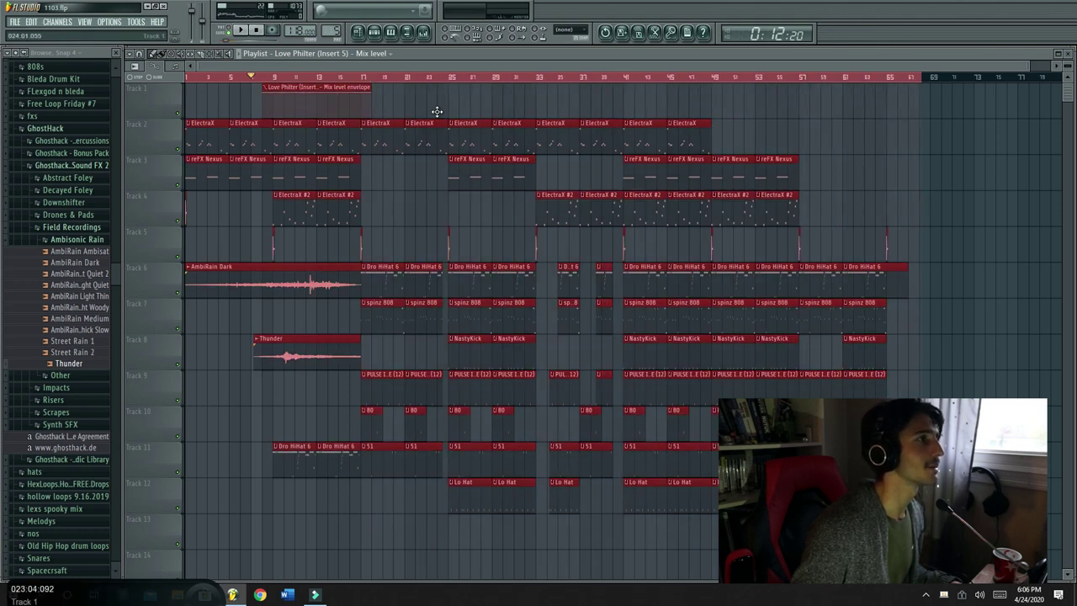
Move the Love Philter mix level automation clip to bar 1 and extend it to about bar 64
{"action": "left_click", "coordinate": [438, 112]}
{"action": "left_click_drag", "start_coordinate": [341, 86], "coordinate": [187, 87]}
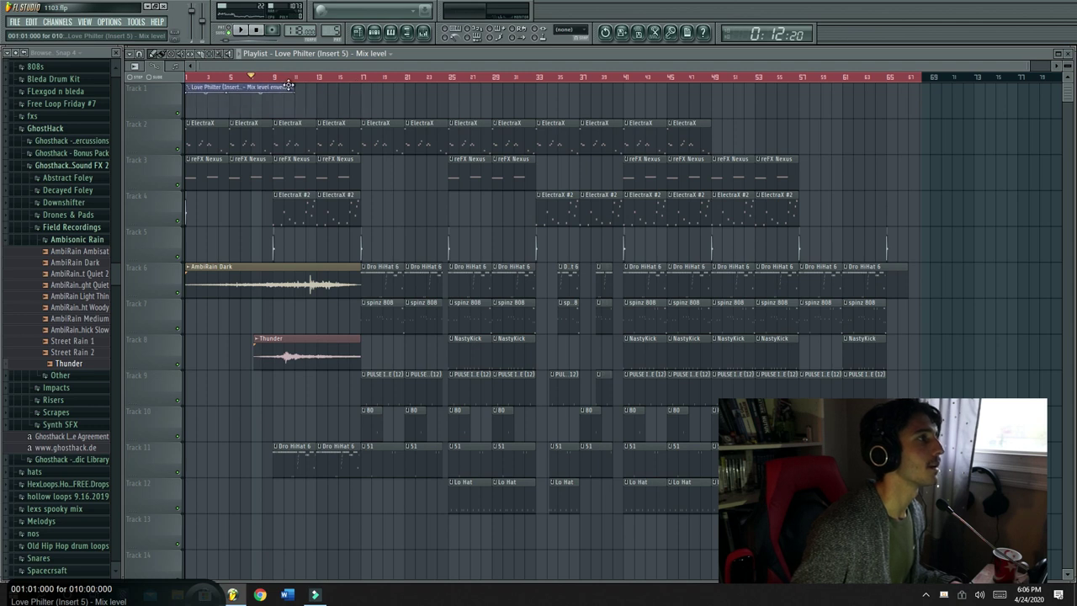
{"action": "left_click_drag", "start_coordinate": [296, 86], "coordinate": [875, 91]}
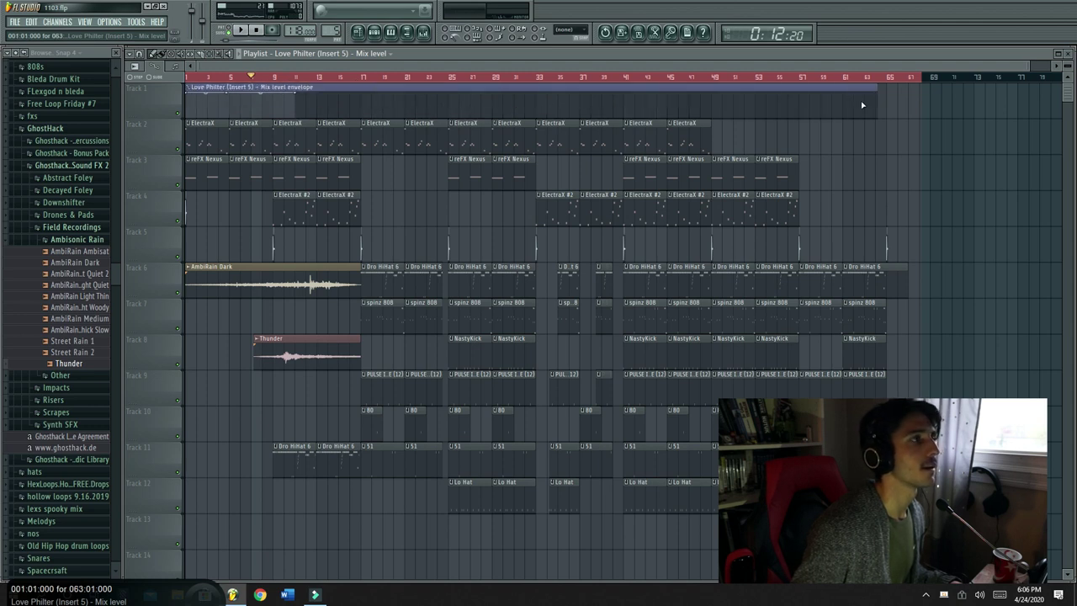
Add envelope points at bar 17 that drop the Love Philter mix level from 100% to the minimum, and play the result
{"action": "right_click", "coordinate": [368, 95]}
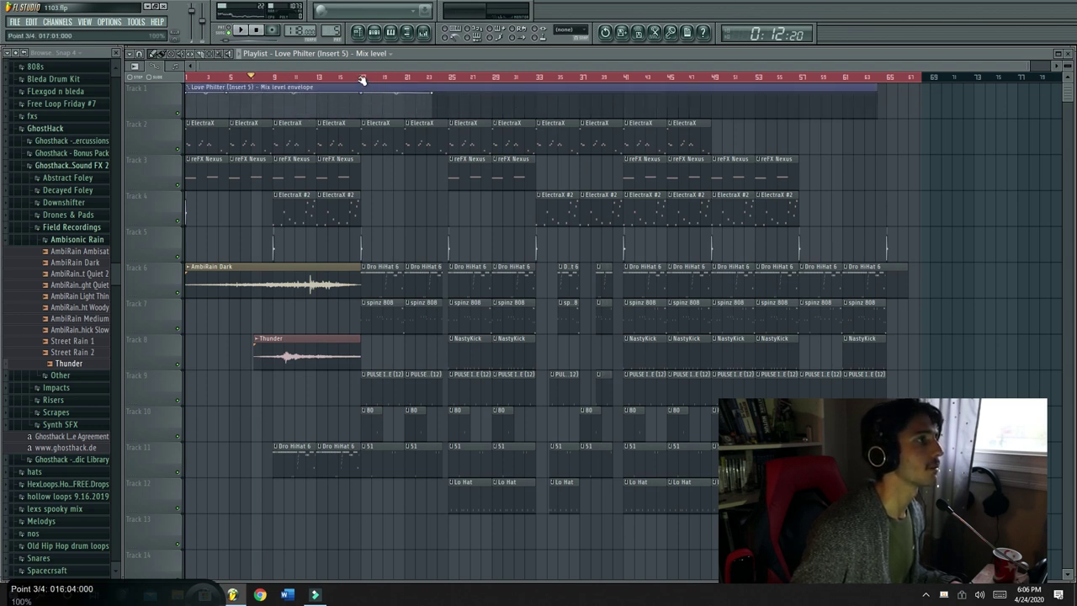
{"action": "right_click", "coordinate": [376, 94]}
{"action": "left_click_drag", "start_coordinate": [377, 93], "coordinate": [351, 144]}
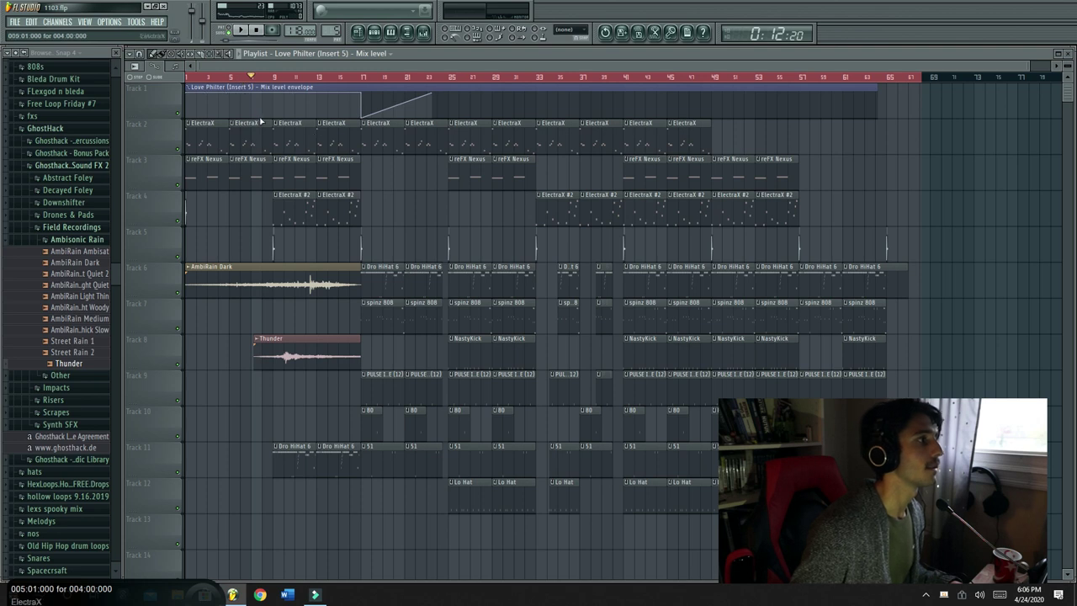
{"action": "key", "text": "space"}
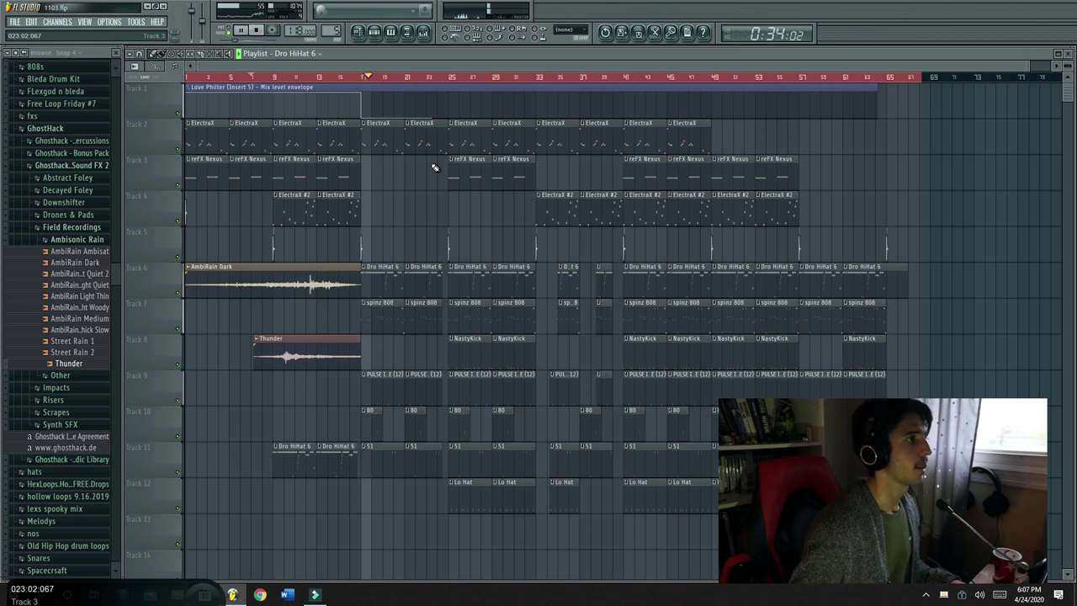
Stop playback and audition impact samples from the Ghosthack Sound FX 2 Impacts folder
{"action": "key", "text": "space"}
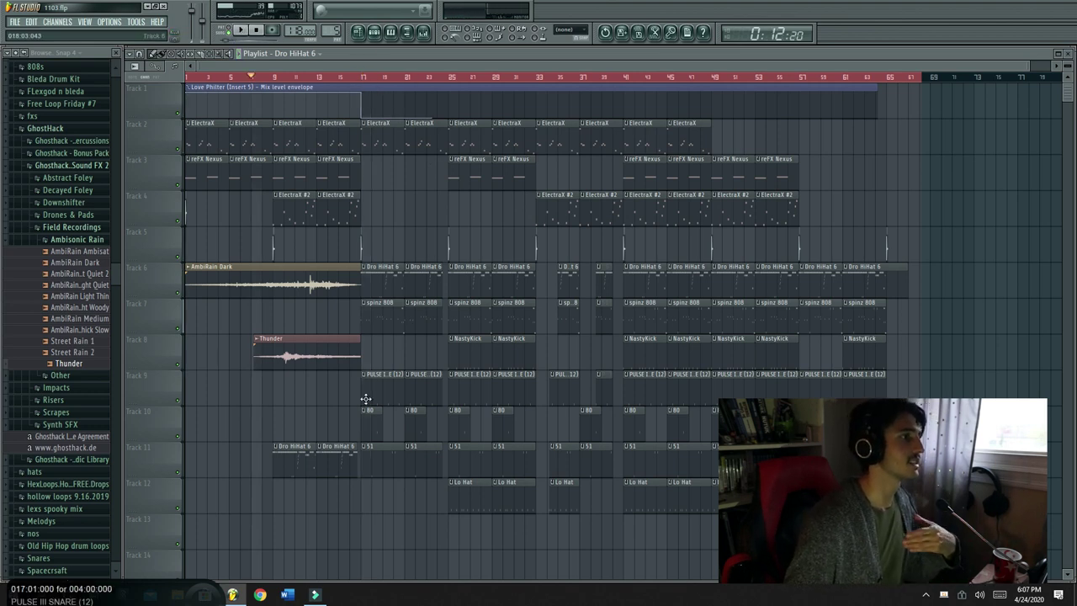
{"action": "left_click", "coordinate": [78, 231]}
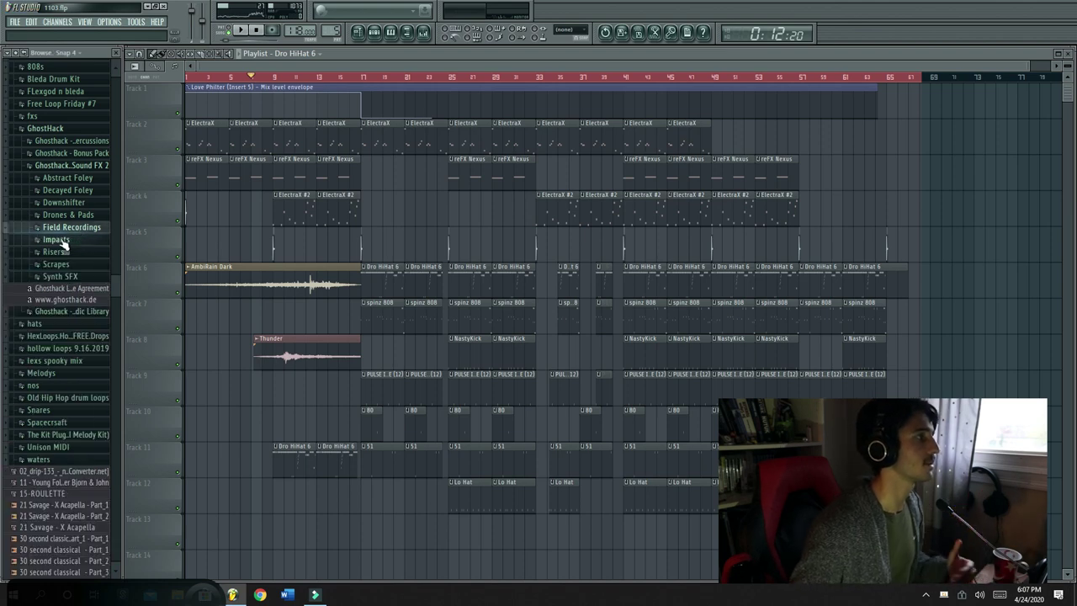
{"action": "left_click", "coordinate": [69, 241]}
{"action": "left_click", "coordinate": [67, 268]}
{"action": "left_click", "coordinate": [74, 313]}
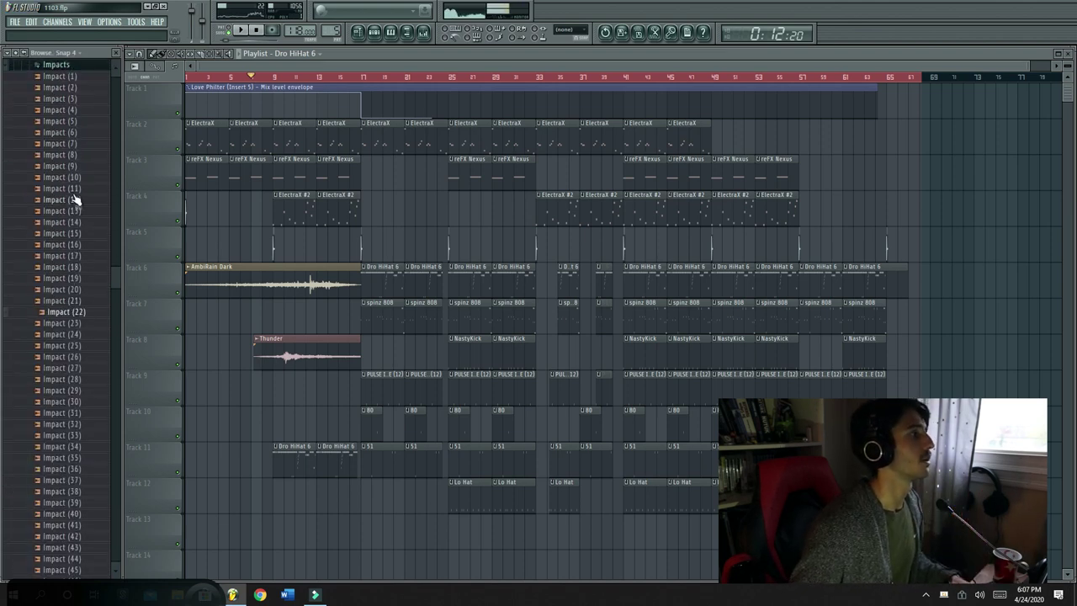
{"action": "scroll", "coordinate": [73, 168], "scroll_direction": "up", "scroll_amount": 2}
{"action": "left_click", "coordinate": [58, 135]}
Audition samples from the Ghosthack Sound FX 2 Field Recordings and Downshifter folders, including Downshifter_C (15)
{"action": "left_click", "coordinate": [72, 119]}
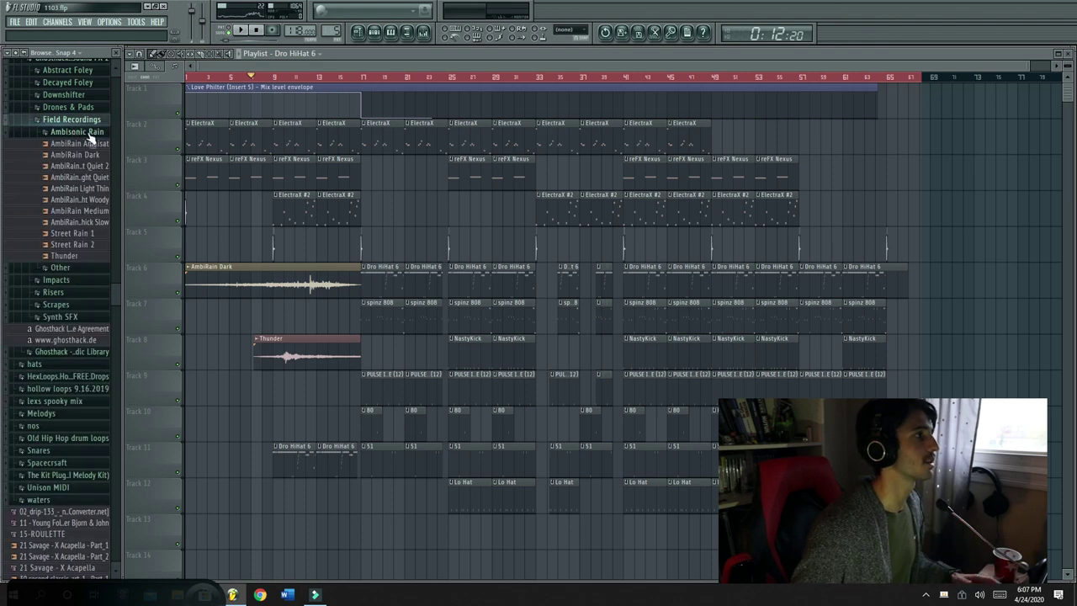
{"action": "left_click", "coordinate": [70, 224]}
{"action": "left_click", "coordinate": [75, 234]}
{"action": "left_click", "coordinate": [60, 134]}
{"action": "left_click", "coordinate": [72, 118]}
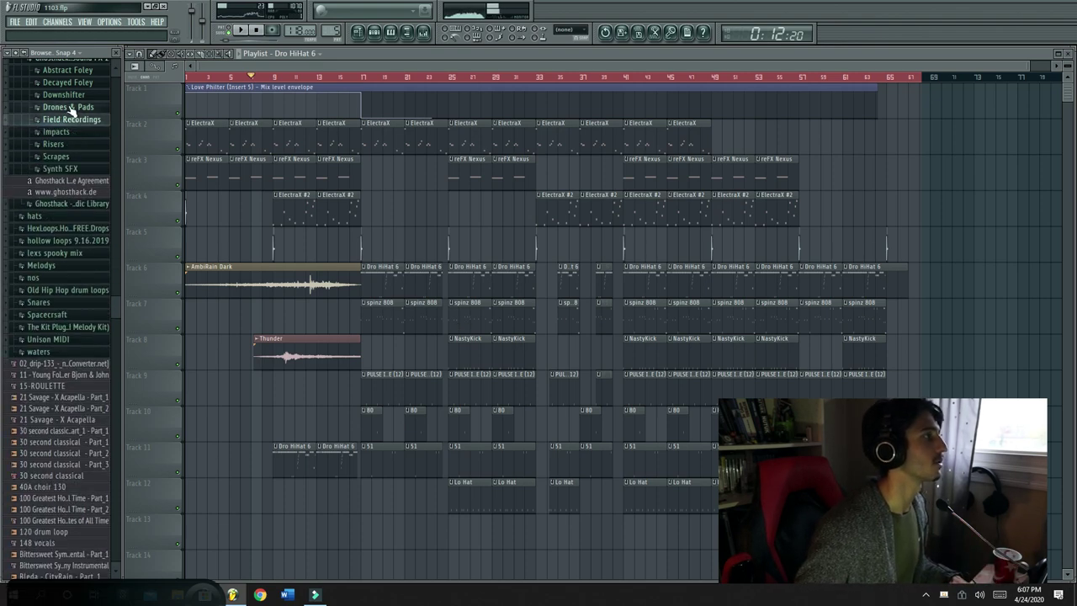
{"action": "left_click", "coordinate": [64, 95]}
{"action": "left_click", "coordinate": [84, 265]}
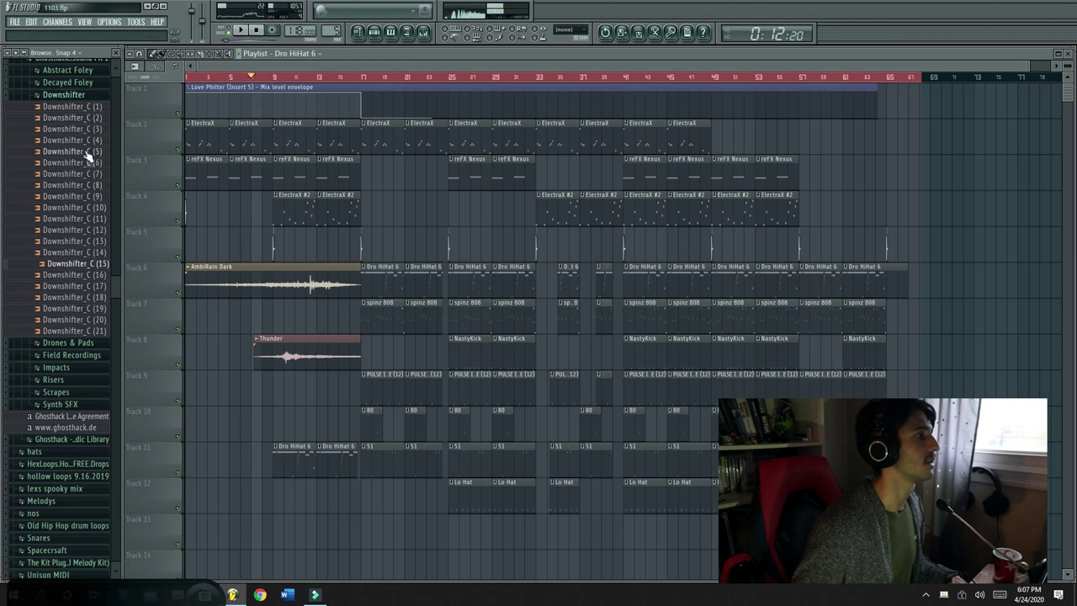
{"action": "left_click", "coordinate": [74, 96]}
{"action": "scroll", "coordinate": [88, 143], "scroll_direction": "up", "scroll_amount": 1}
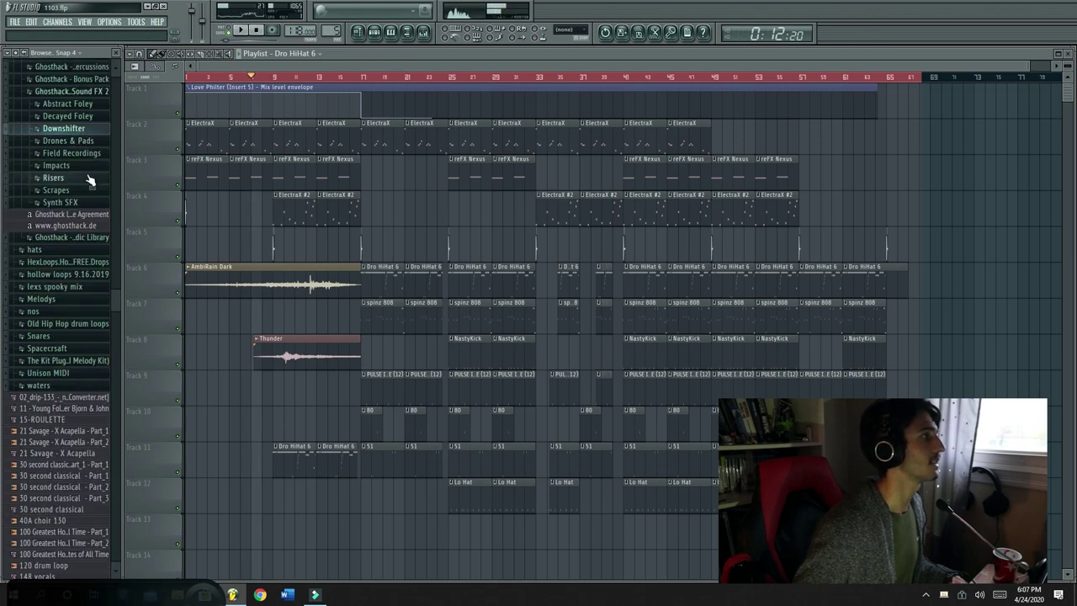
Place the Impact (12) sample on Track 4 at about bar 19 and reverse its audio
{"action": "left_click", "coordinate": [83, 168]}
{"action": "left_click", "coordinate": [70, 202]}
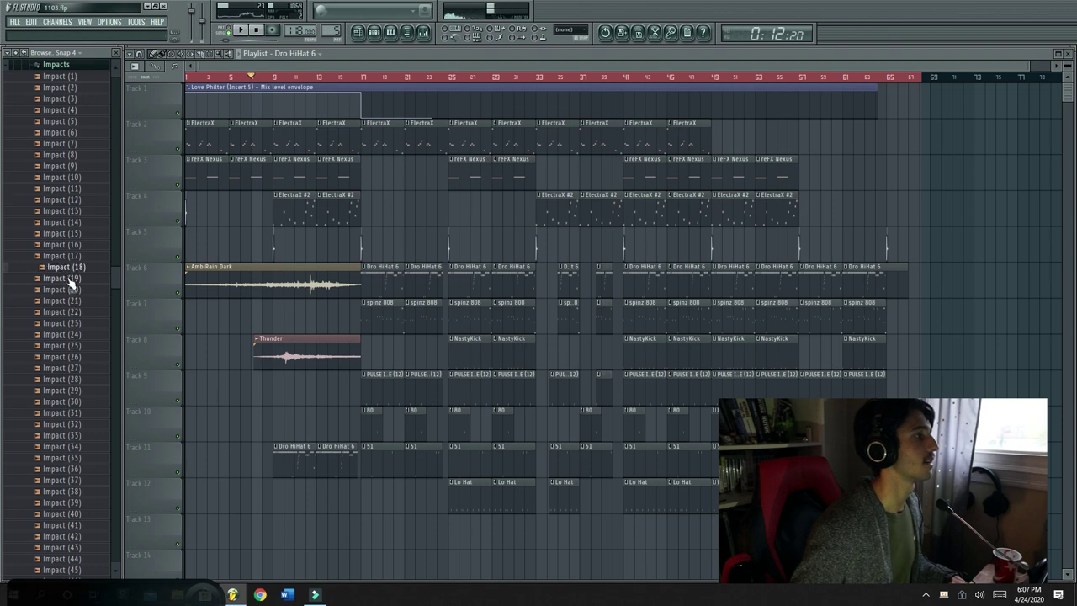
{"action": "left_click_drag", "start_coordinate": [72, 202], "coordinate": [383, 204]}
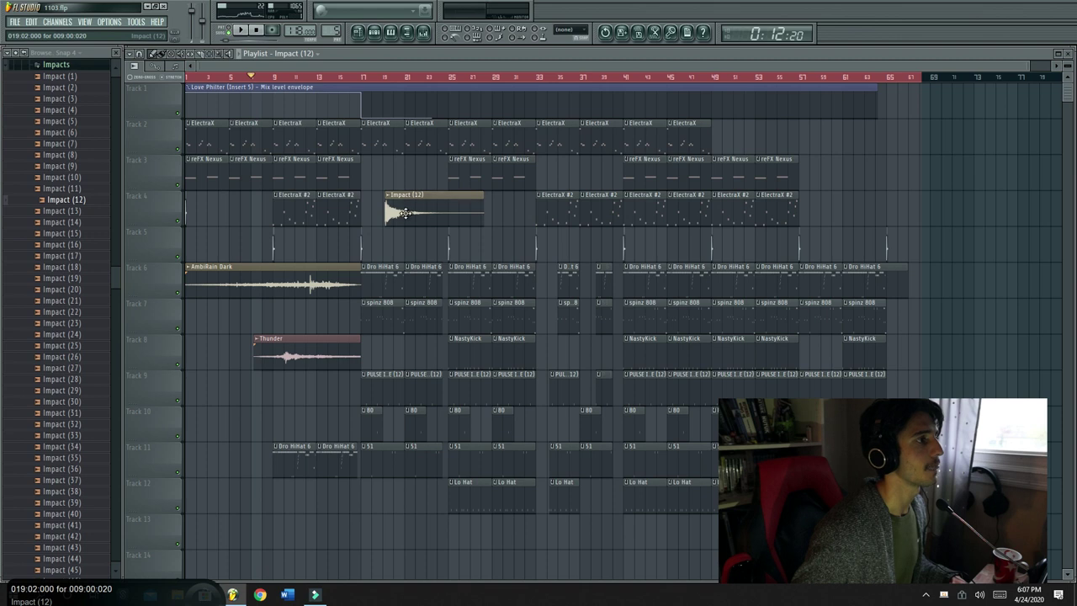
{"action": "double_click", "coordinate": [405, 213]}
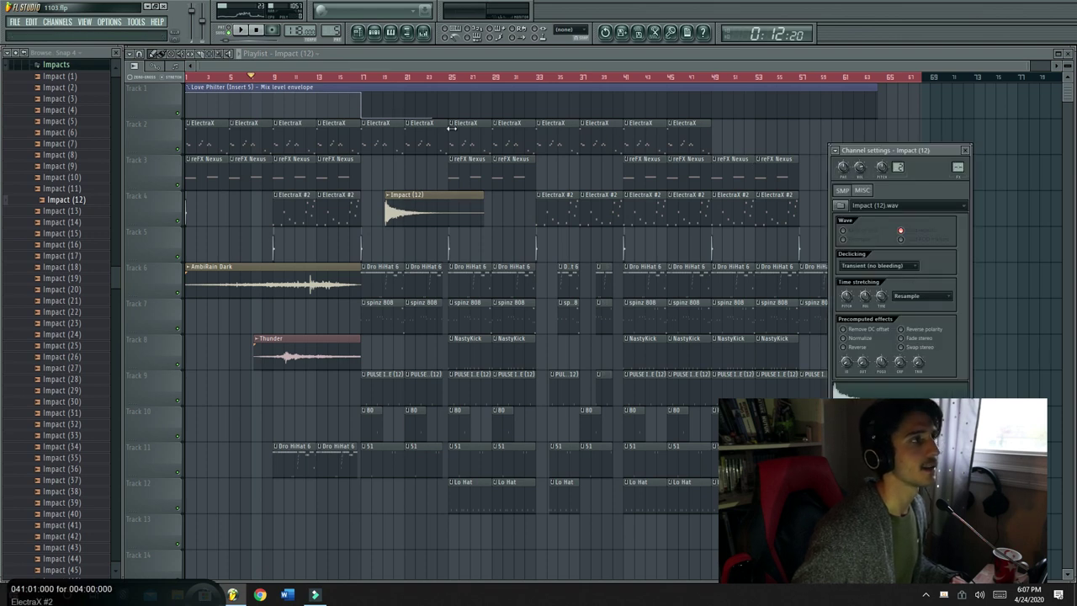
{"action": "left_click", "coordinate": [200, 56]}
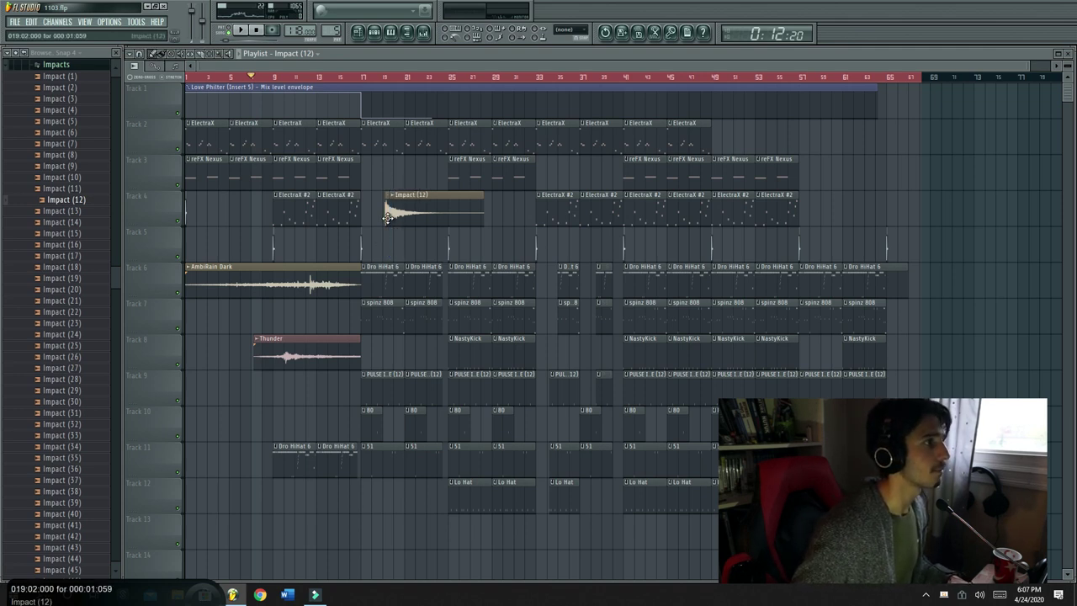
{"action": "double_click", "coordinate": [416, 222]}
{"action": "left_click", "coordinate": [865, 347]}
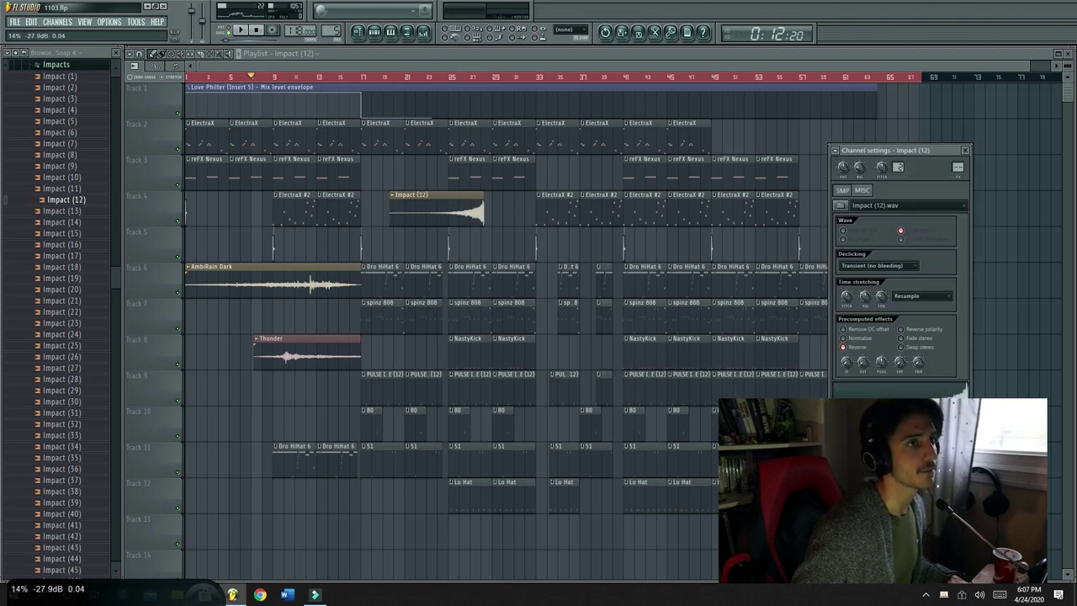
Move the reversed Impact (12) clip to Track 5 so it ends at bar 17, and play the transition
{"action": "left_click_drag", "start_coordinate": [394, 208], "coordinate": [342, 261]}
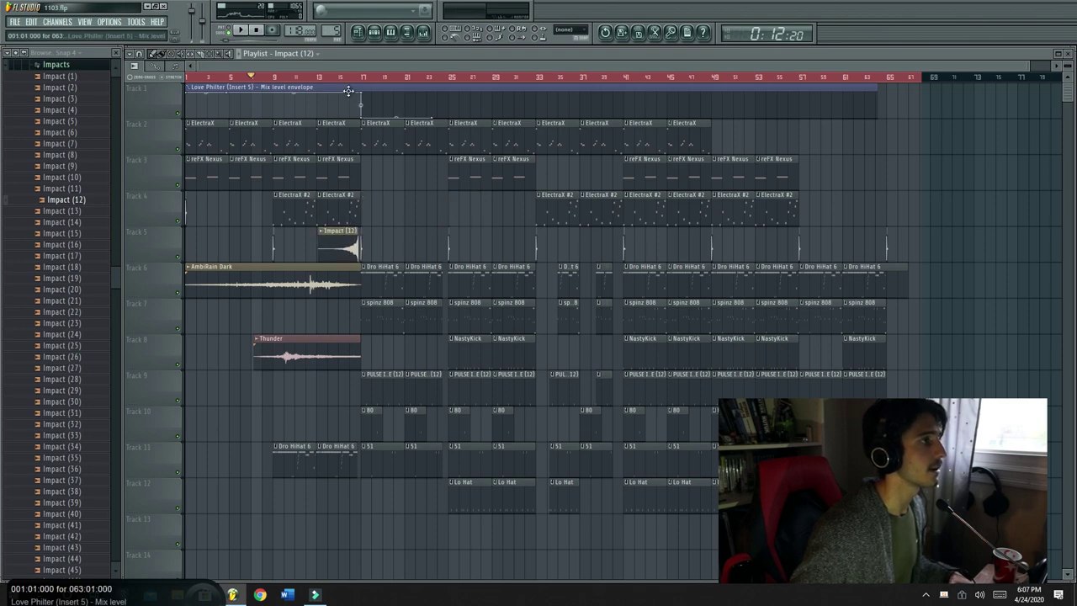
{"action": "scroll", "coordinate": [350, 81], "scroll_direction": "up", "scroll_amount": 6}
{"action": "left_click_drag", "start_coordinate": [384, 247], "coordinate": [396, 246]}
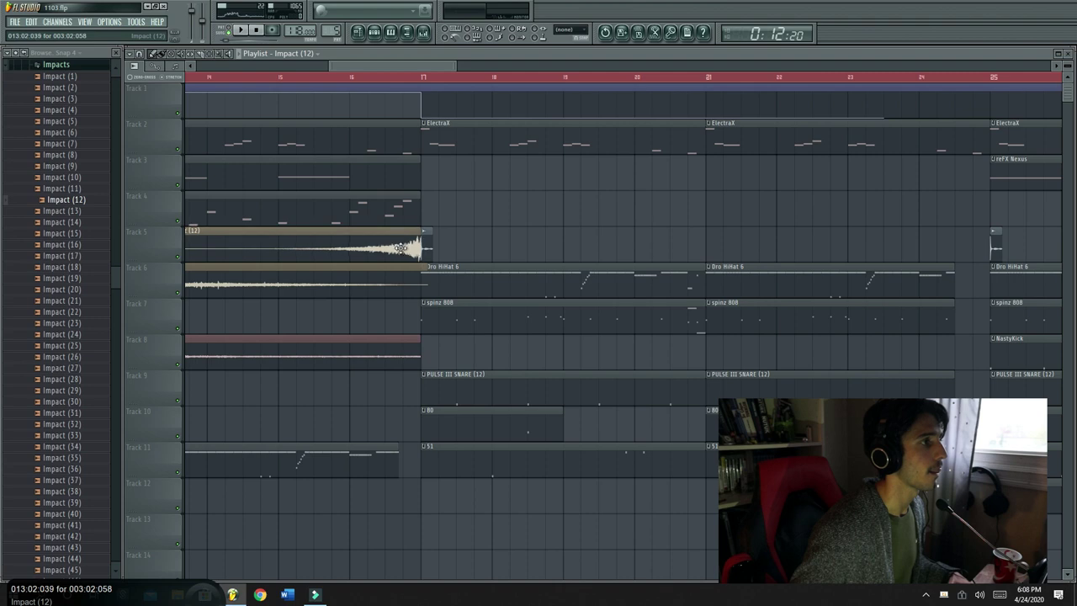
{"action": "scroll", "coordinate": [217, 78], "scroll_direction": "down", "scroll_amount": 4}
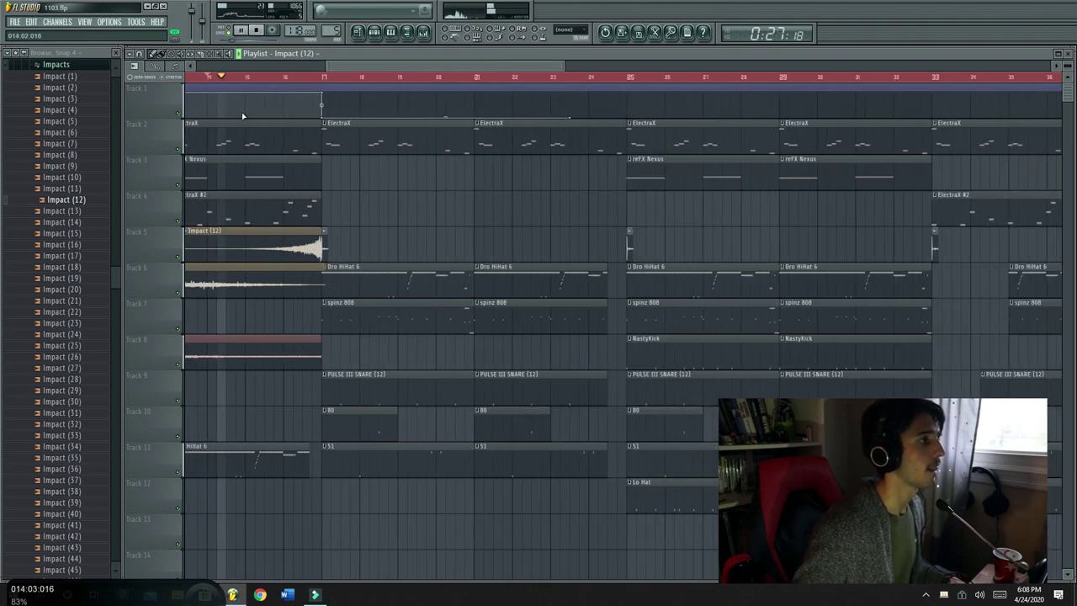
{"action": "scroll", "coordinate": [331, 79], "scroll_direction": "down", "scroll_amount": 5}
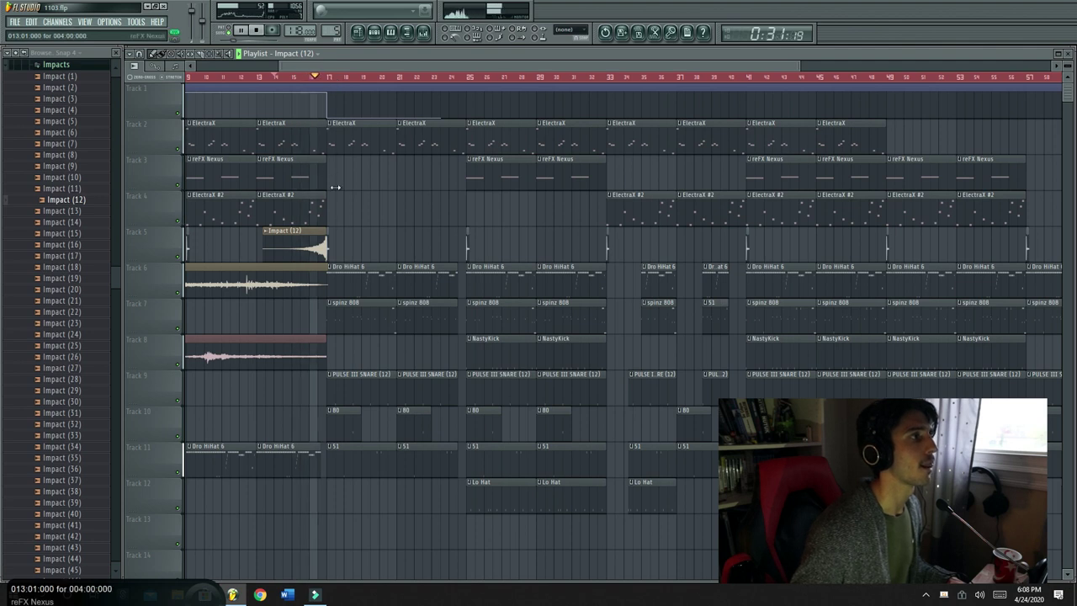
Stop playback, route the Impact (12) channel to mixer Insert 14 and lower that insert's fader slightly
{"action": "key", "text": "space"}
{"action": "double_click", "coordinate": [273, 247]}
{"action": "left_click_drag", "start_coordinate": [957, 167], "coordinate": [958, 144]}
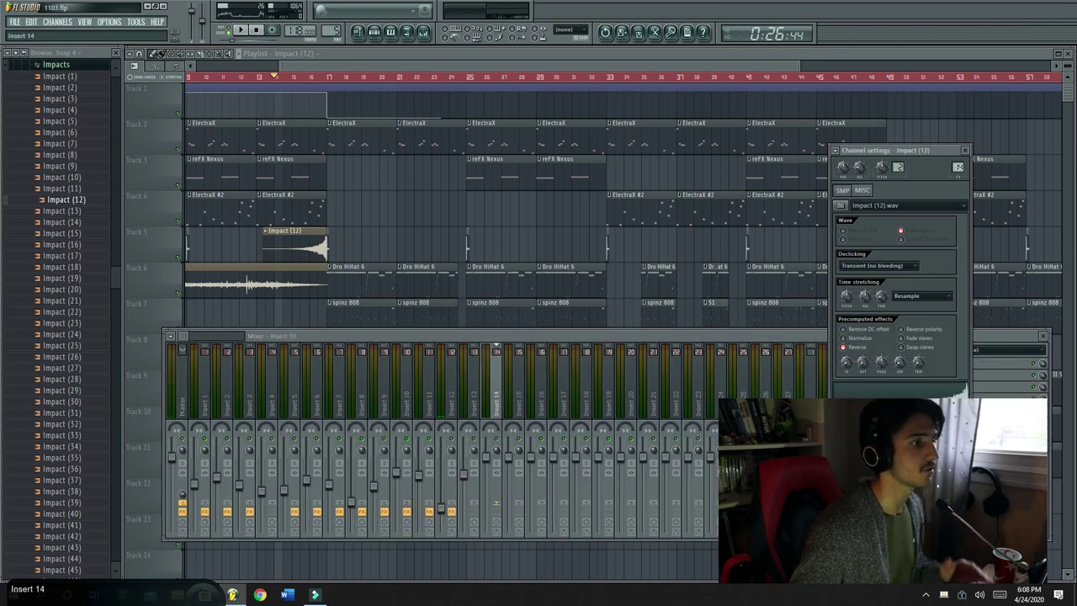
{"action": "left_click", "coordinate": [488, 462]}
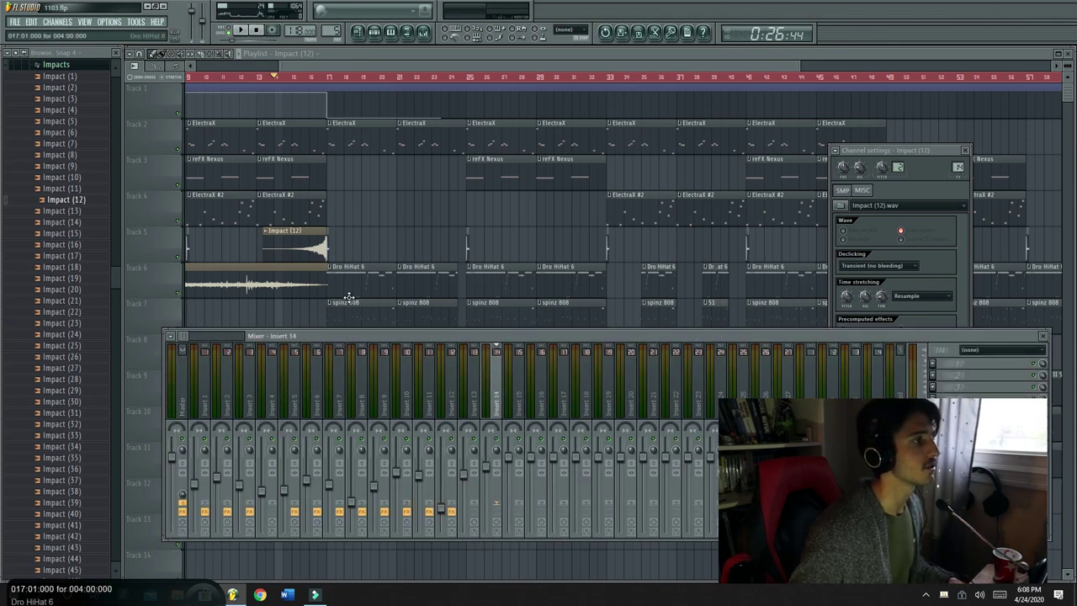
Trim the start of the Impact (12) clip to about bar 14 and add Fruity Reeverb 2 to mixer Insert 14
{"action": "left_click", "coordinate": [265, 255]}
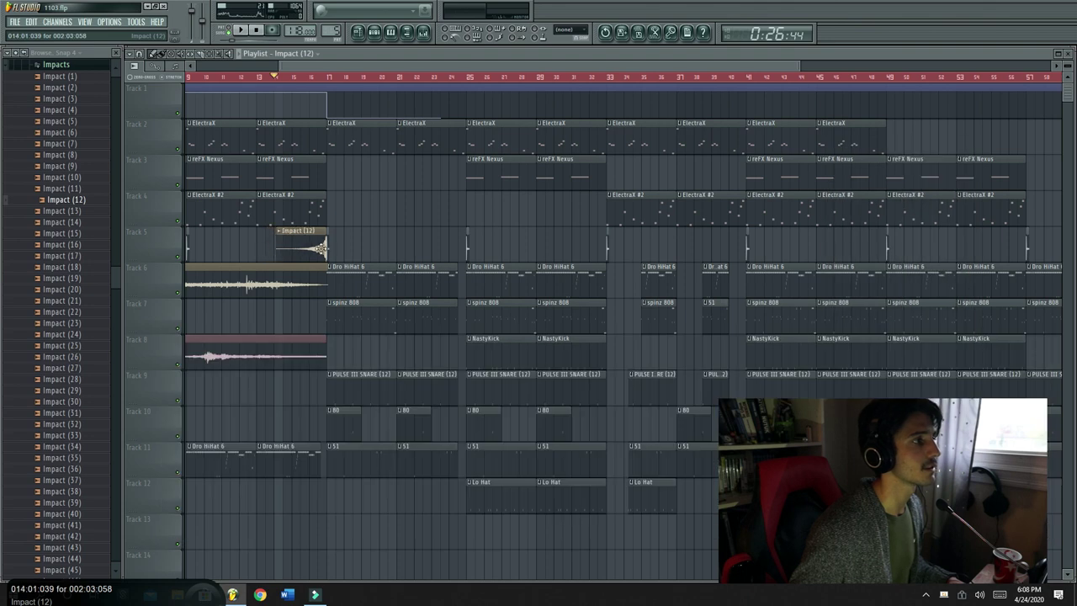
{"action": "double_click", "coordinate": [321, 249]}
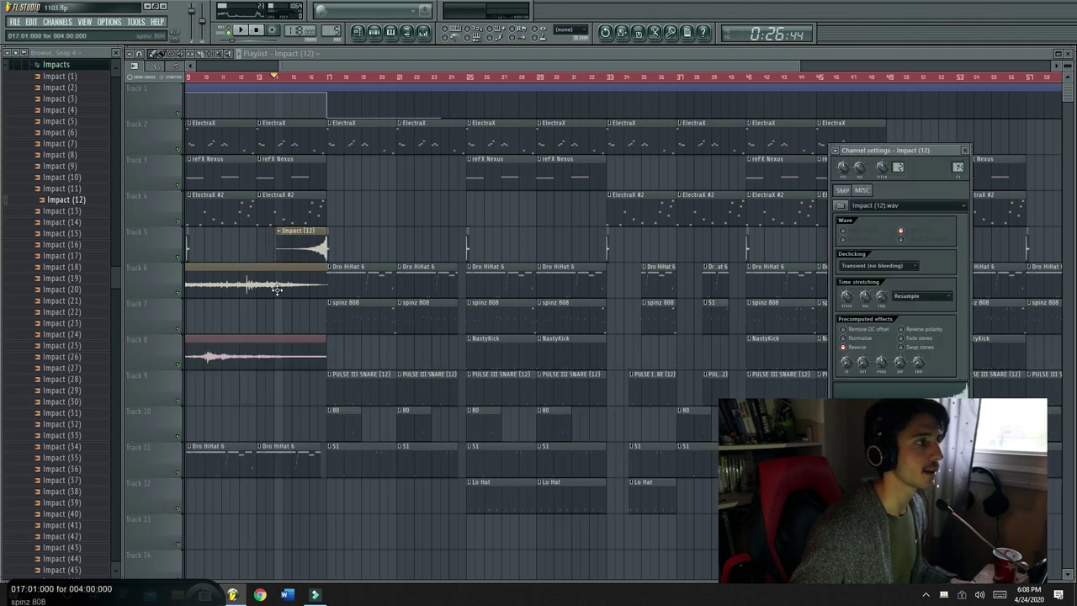
{"action": "left_click", "coordinate": [429, 34]}
{"action": "left_click", "coordinate": [970, 359]}
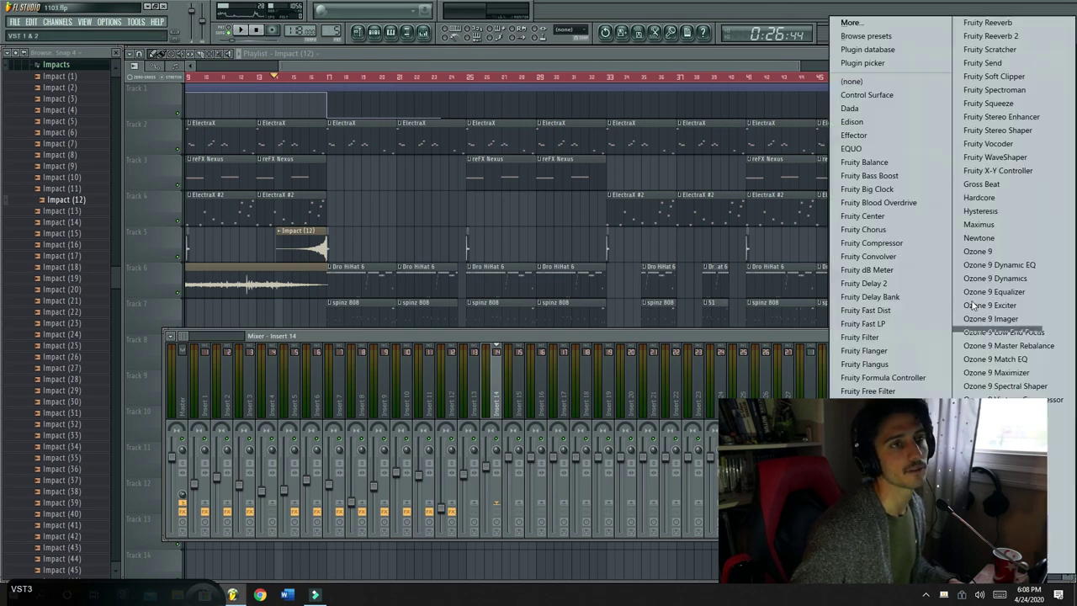
{"action": "left_click", "coordinate": [1001, 36]}
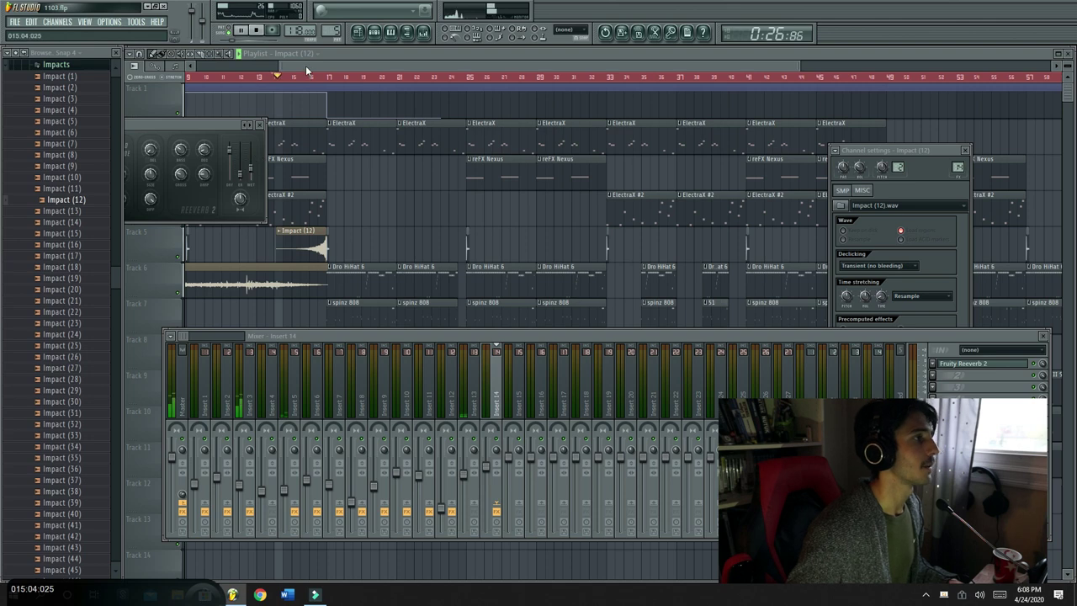
Listen to the reversed impact leading into bar 17, inspect its channel settings and stop playback
{"action": "key", "text": "F12"}
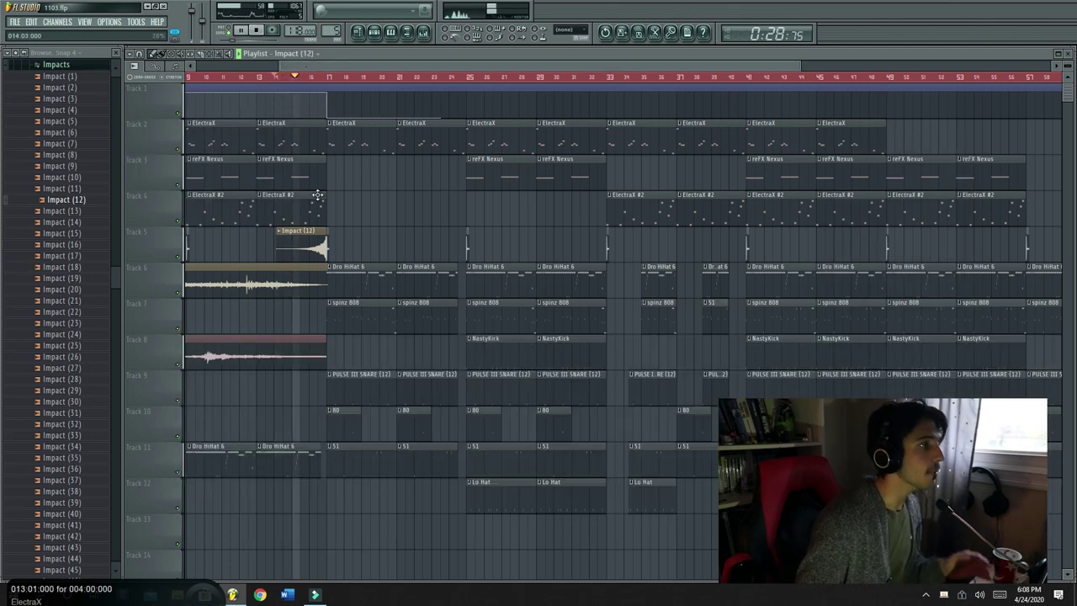
{"action": "double_click", "coordinate": [313, 244]}
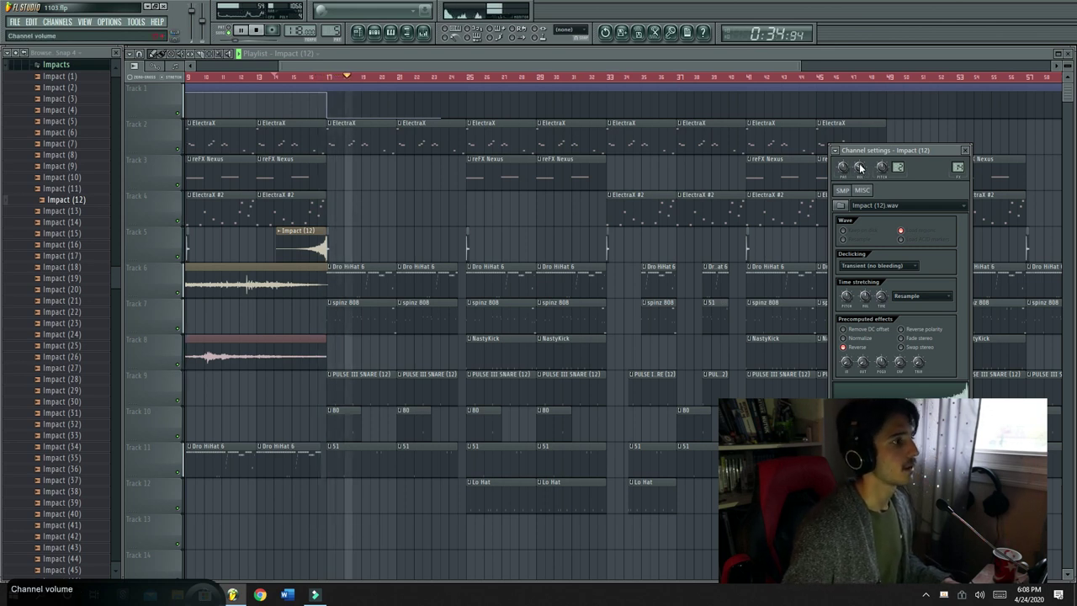
{"action": "key", "text": "space"}
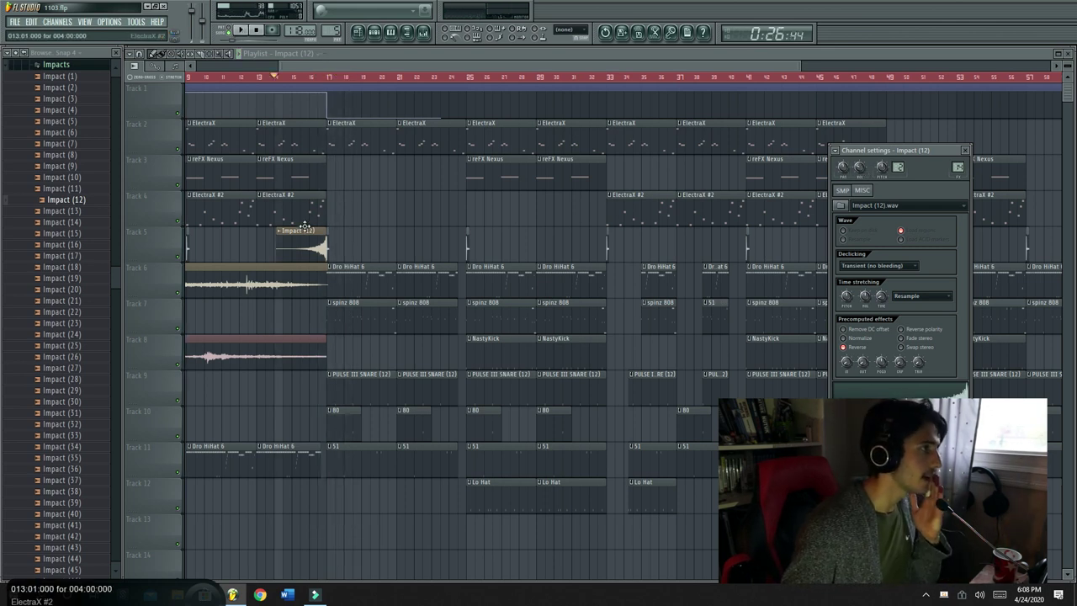
{"action": "left_click", "coordinate": [315, 64]}
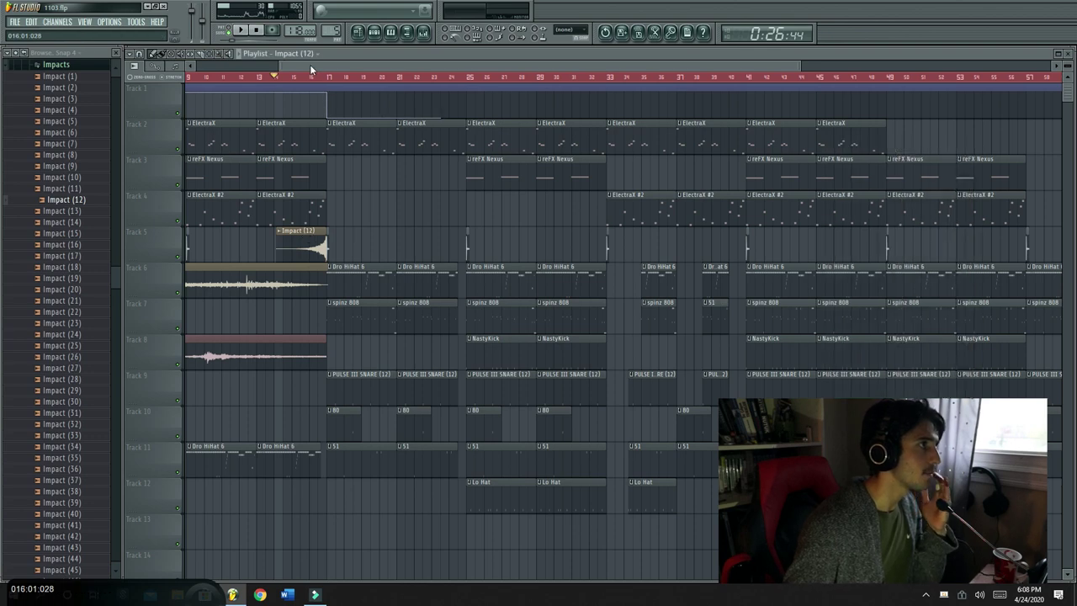
Add Fruity Love Philter to the third Master effect slot and create an automation clip for its mix level
{"action": "left_click", "coordinate": [429, 32]}
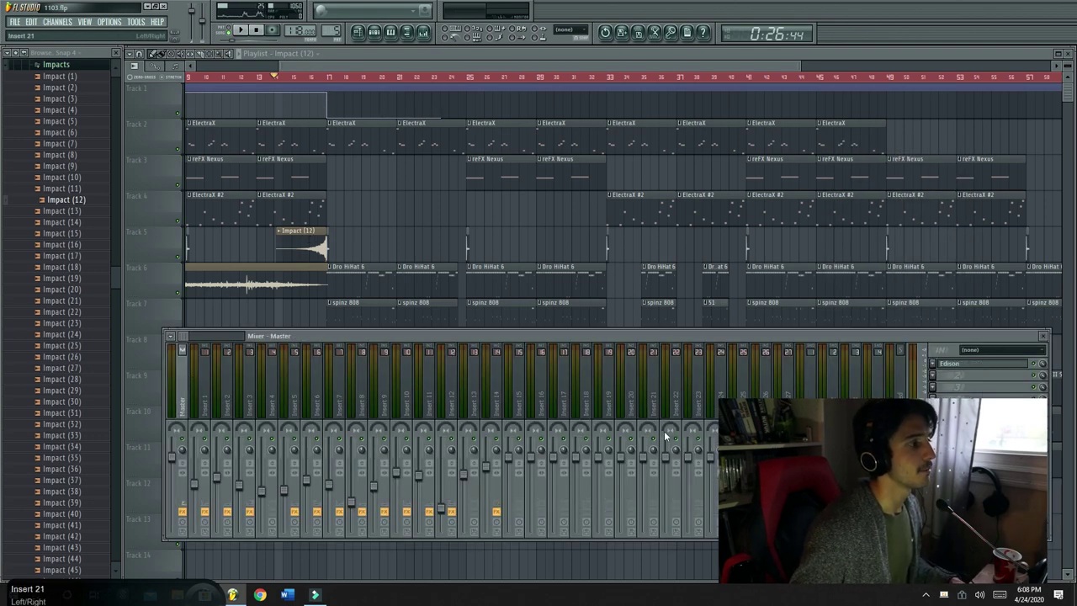
{"action": "left_click", "coordinate": [932, 392]}
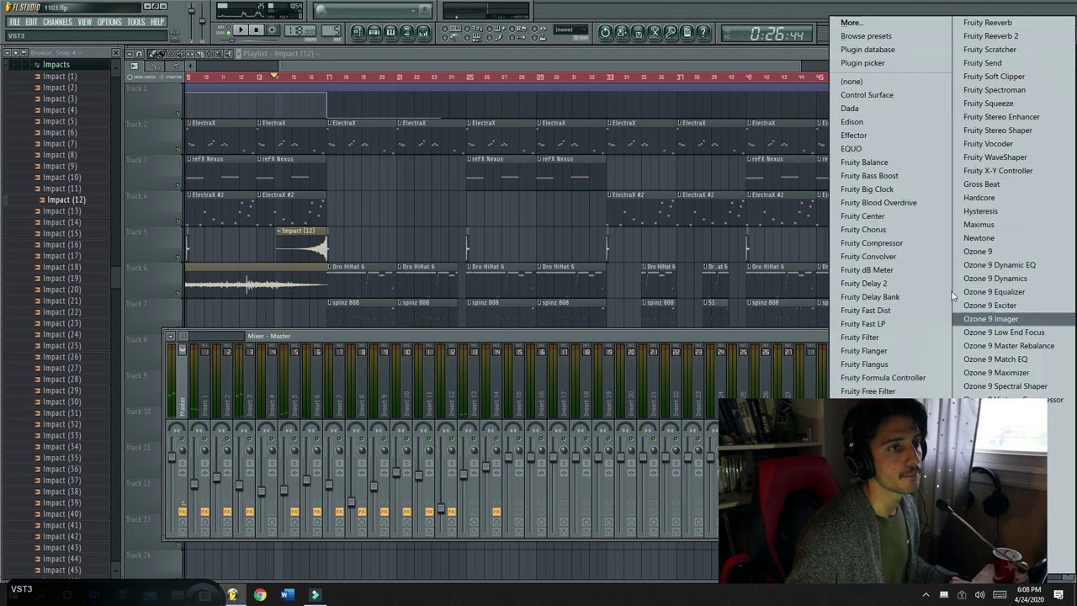
{"action": "left_click", "coordinate": [875, 431]}
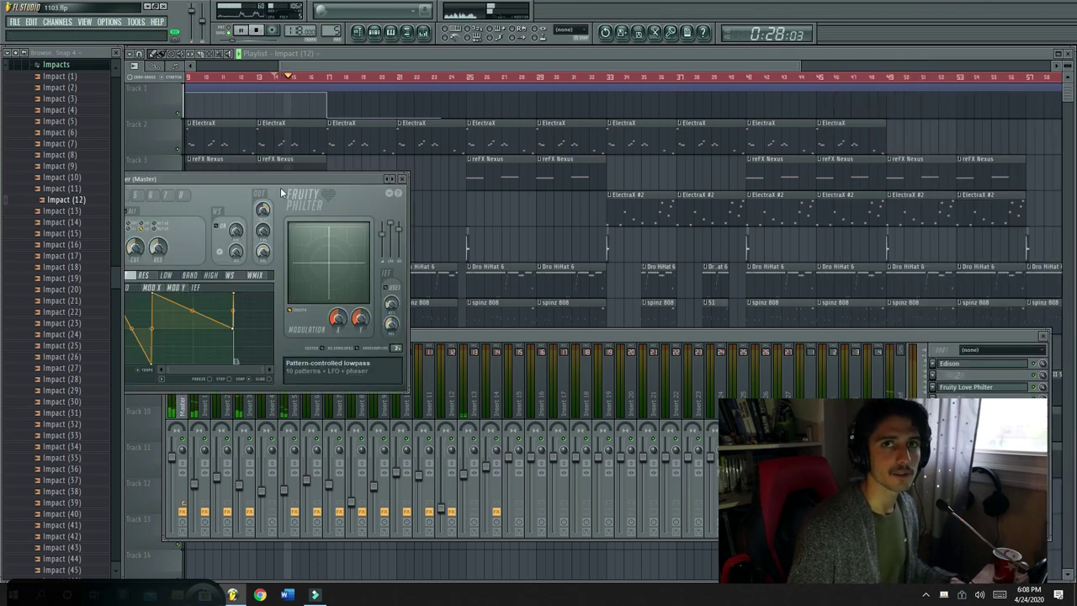
{"action": "left_click", "coordinate": [1044, 388]}
{"action": "right_click", "coordinate": [1044, 388]}
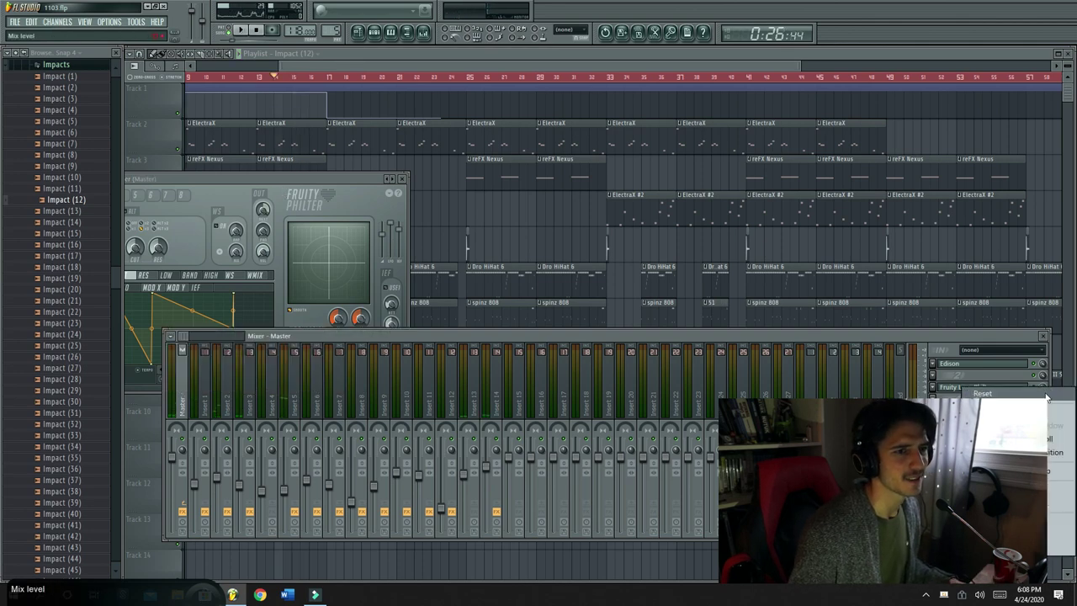
{"action": "left_click", "coordinate": [1010, 471]}
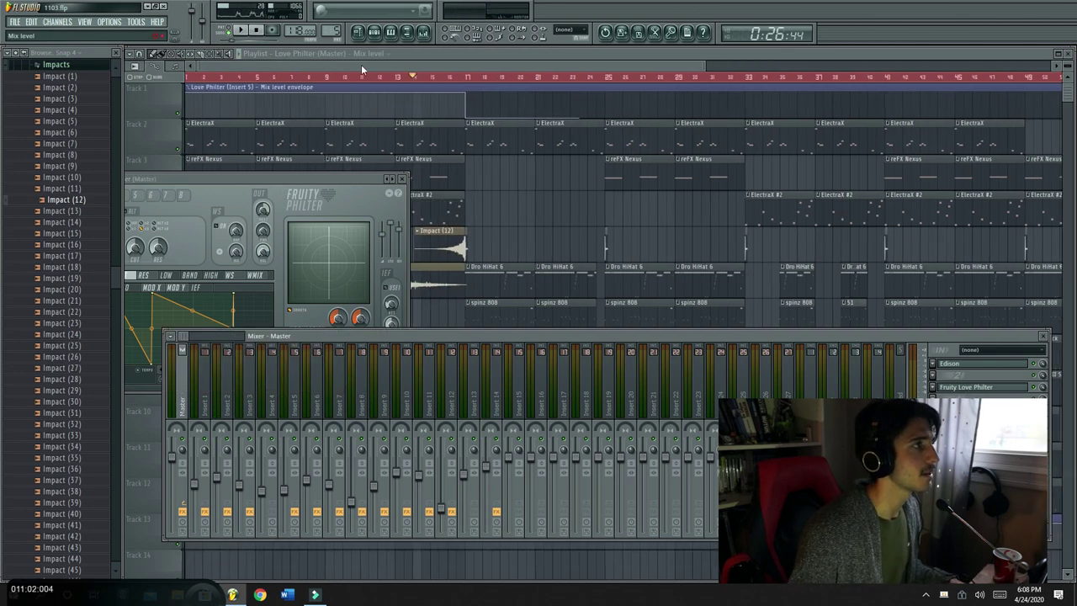
Add envelope points at bars 16 and 17 of the Master Love Philter mix level clip, raising the level only between them
{"action": "left_click", "coordinate": [354, 66]}
{"action": "scroll", "coordinate": [467, 295], "scroll_direction": "down", "scroll_amount": 3}
{"action": "right_click", "coordinate": [460, 432]}
{"action": "left_click_drag", "start_coordinate": [460, 432], "coordinate": [409, 493]}
{"action": "right_click", "coordinate": [474, 420]}
{"action": "right_click", "coordinate": [490, 425]}
{"action": "right_click", "coordinate": [413, 427]}
{"action": "left_click_drag", "start_coordinate": [413, 426], "coordinate": [489, 469]}
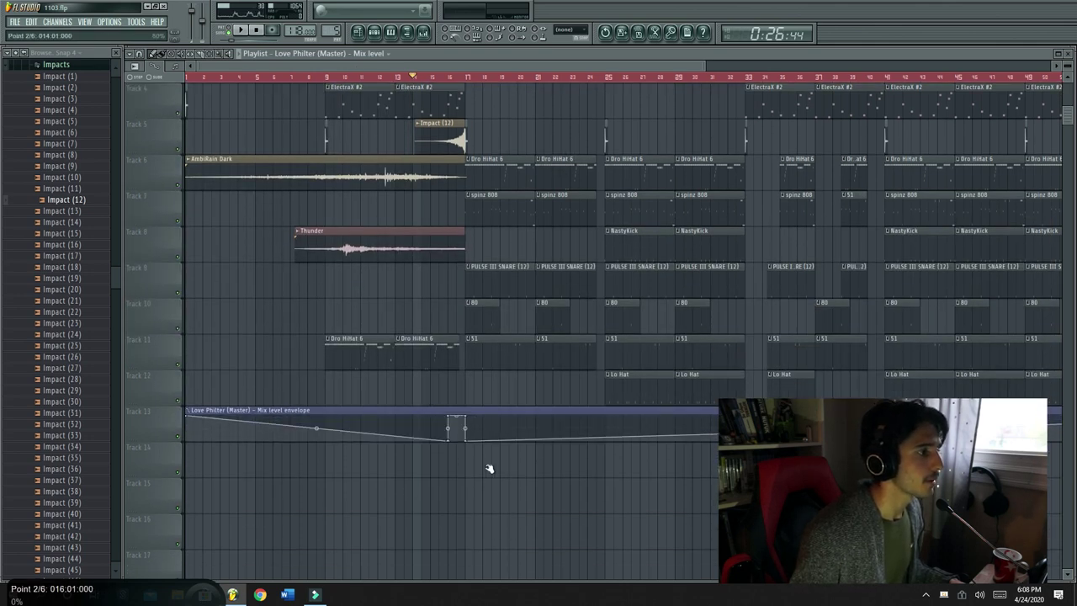
Drop the start and end points of the Master Love Philter mix level envelope to the minimum, and play the result
{"action": "right_click", "coordinate": [190, 416]}
{"action": "scroll", "coordinate": [781, 85], "scroll_direction": "down", "scroll_amount": 5}
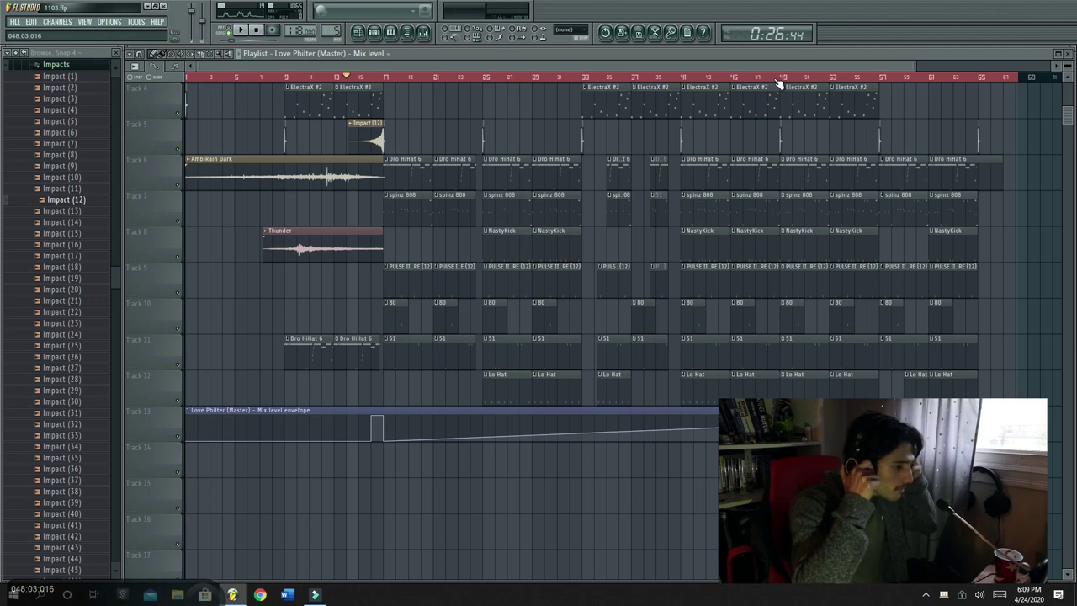
{"action": "key", "text": "space"}
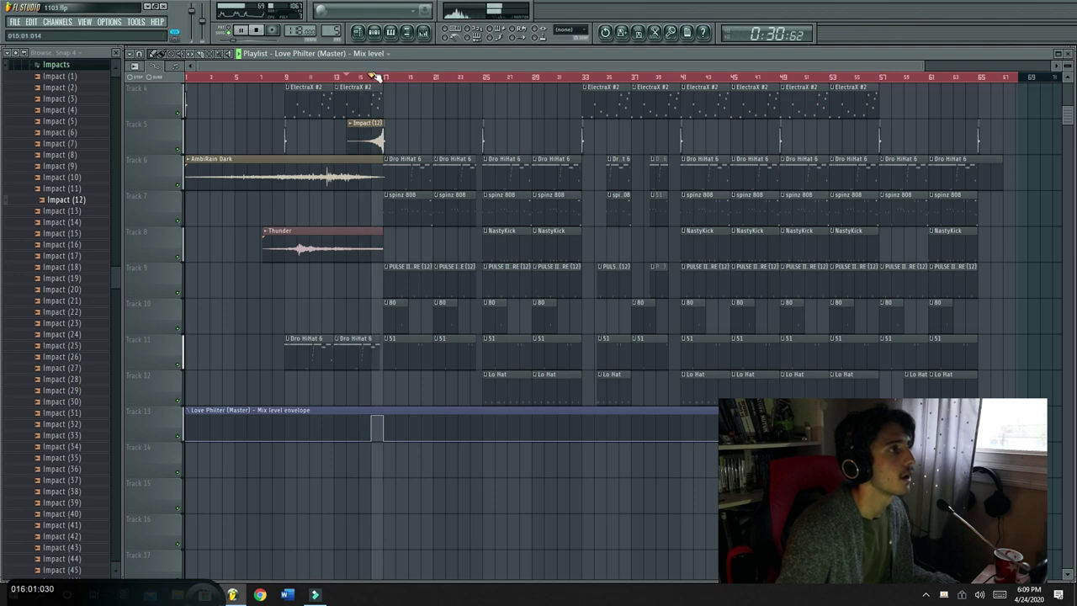
Stop playback and move the Impact (12) clip on Track 5 one bar earlier so it ends at bar 16
{"action": "scroll", "coordinate": [362, 126], "scroll_direction": "up", "scroll_amount": 4}
{"action": "key", "text": "space"}
{"action": "left_click_drag", "start_coordinate": [389, 137], "coordinate": [354, 137]}
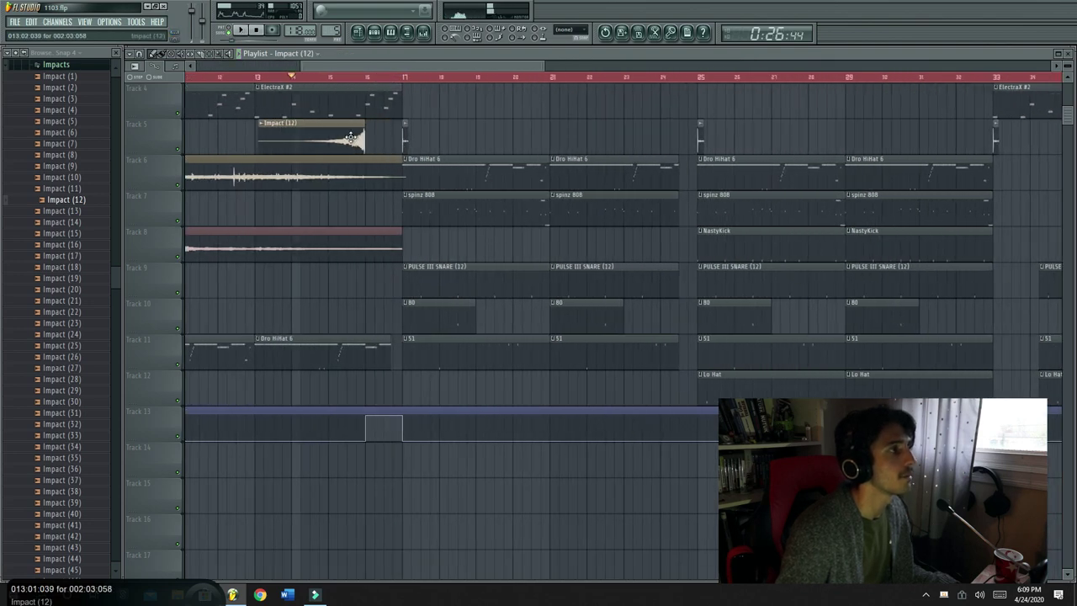
Cut the AmbiRain Dark and Thunder clips at bar 16 during playback and remove their remainders up to bar 17
{"action": "key", "text": "space"}
{"action": "double_click", "coordinate": [350, 138]}
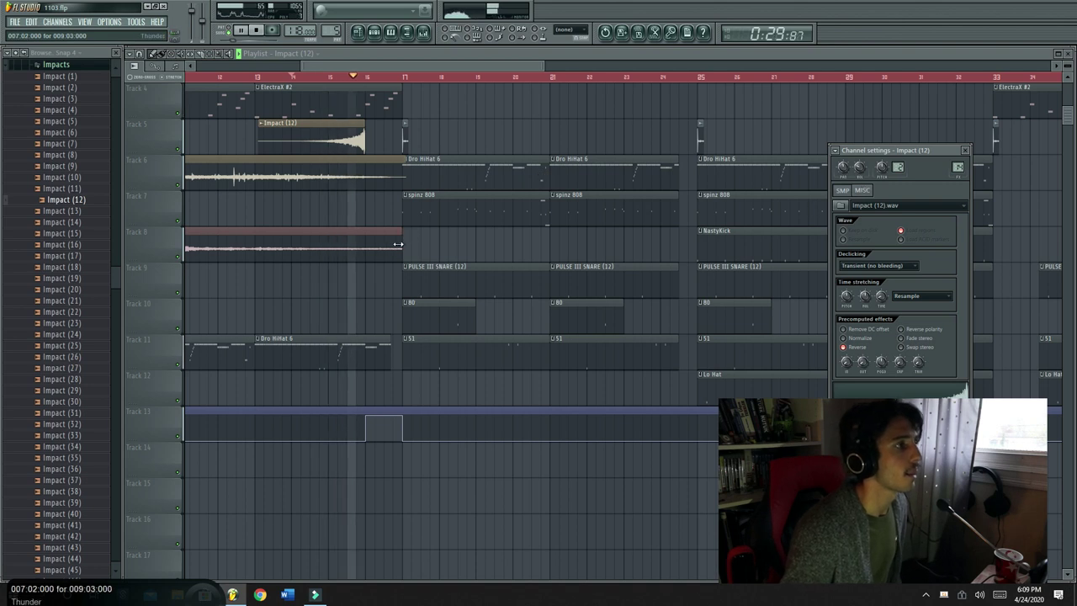
{"action": "left_click", "coordinate": [201, 54]}
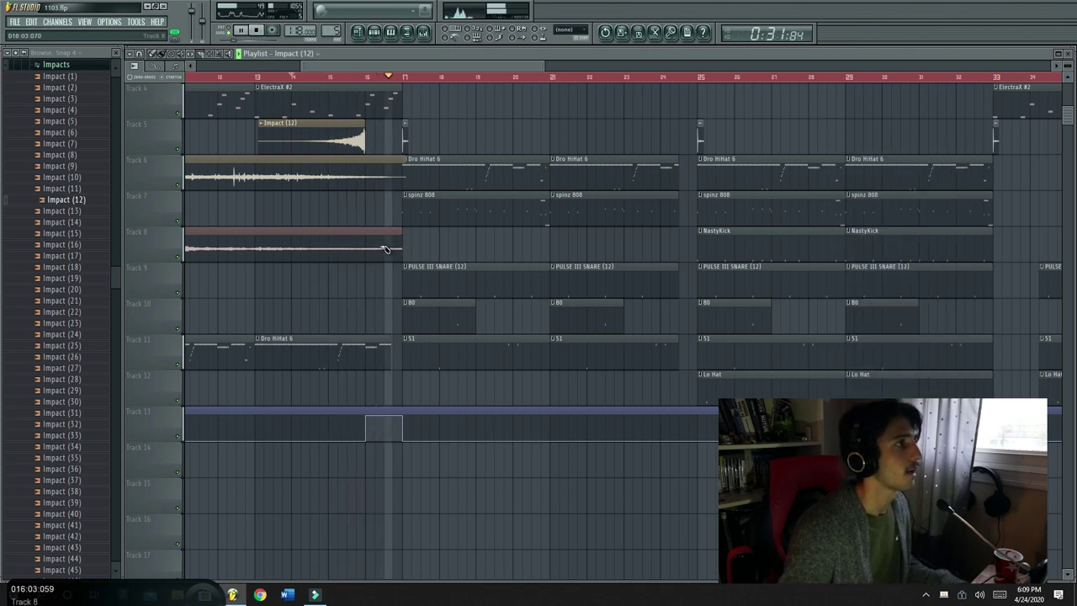
{"action": "left_click_drag", "start_coordinate": [369, 270], "coordinate": [370, 152]}
{"action": "left_click", "coordinate": [154, 54]}
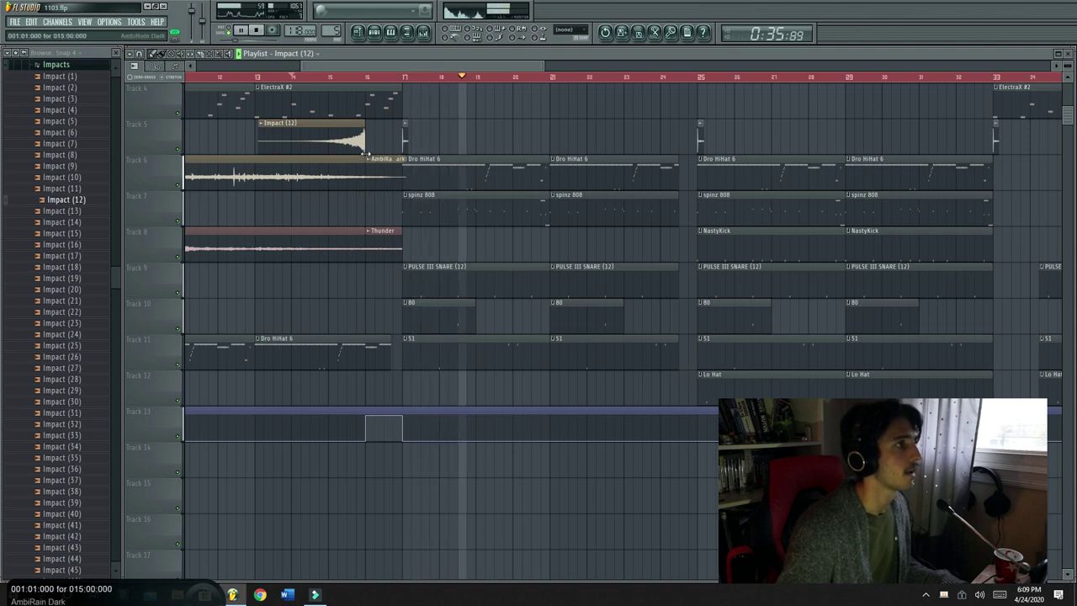
{"action": "right_click", "coordinate": [381, 179]}
{"action": "key", "text": "space"}
Delete the second C5 note from the Dro HiHat 6 pattern, play the result and return to the playlist
{"action": "double_click", "coordinate": [413, 185]}
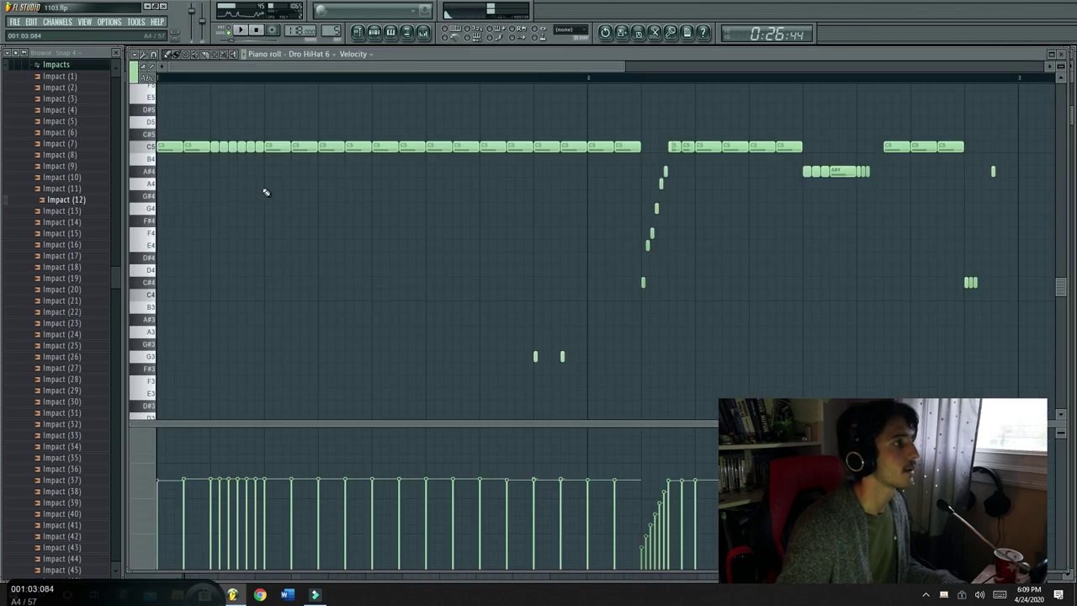
{"action": "right_click", "coordinate": [206, 144]}
{"action": "key", "text": "space"}
{"action": "left_click", "coordinate": [373, 34]}
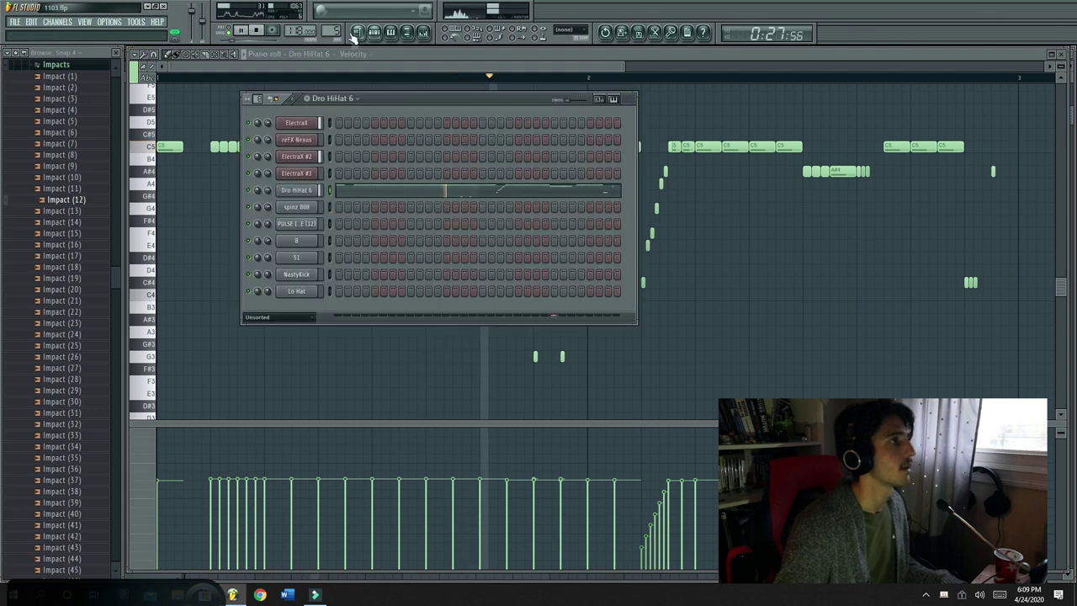
{"action": "left_click", "coordinate": [357, 33]}
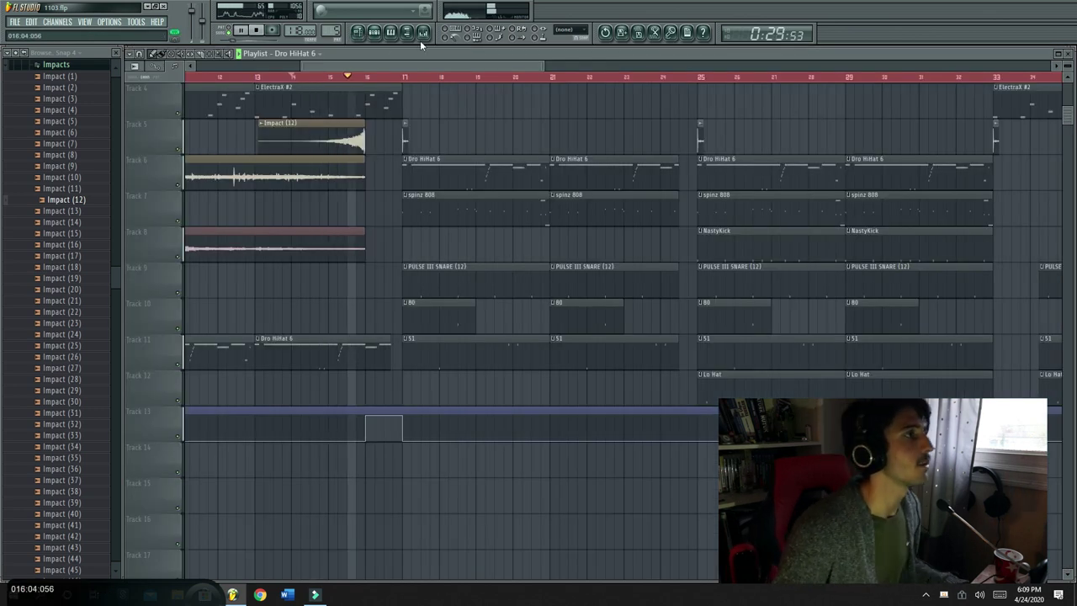
{"action": "left_click", "coordinate": [423, 32]}
{"action": "key", "text": "space"}
Place NastyKick pattern clips on Track 8 at bars 17 and 21, and start playback
{"action": "left_click", "coordinate": [752, 253]}
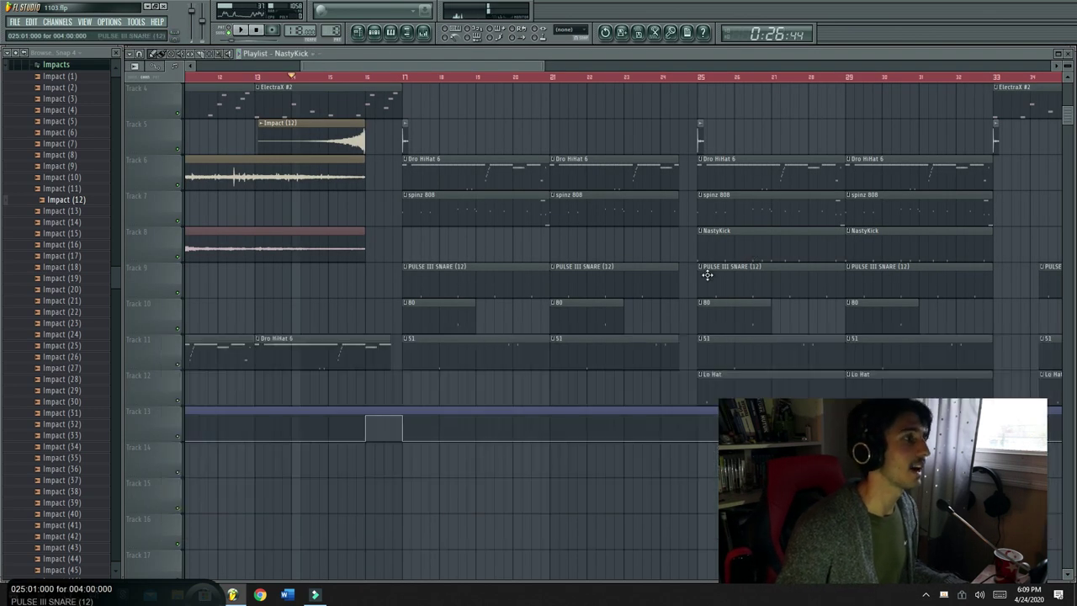
{"action": "left_click_drag", "start_coordinate": [458, 241], "coordinate": [405, 248]}
{"action": "left_click_drag", "start_coordinate": [578, 260], "coordinate": [547, 252]}
{"action": "key", "text": "space"}
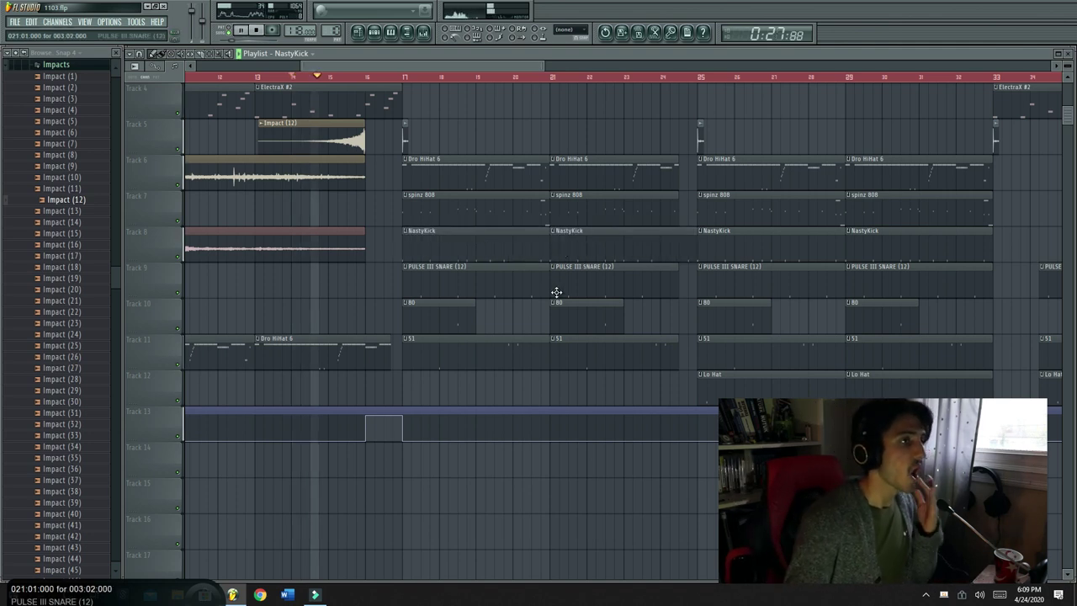
Trim half a bar off the start of the spinz 808 and NastyKick clips at bar 25
{"action": "left_click_drag", "start_coordinate": [705, 252], "coordinate": [716, 204]}
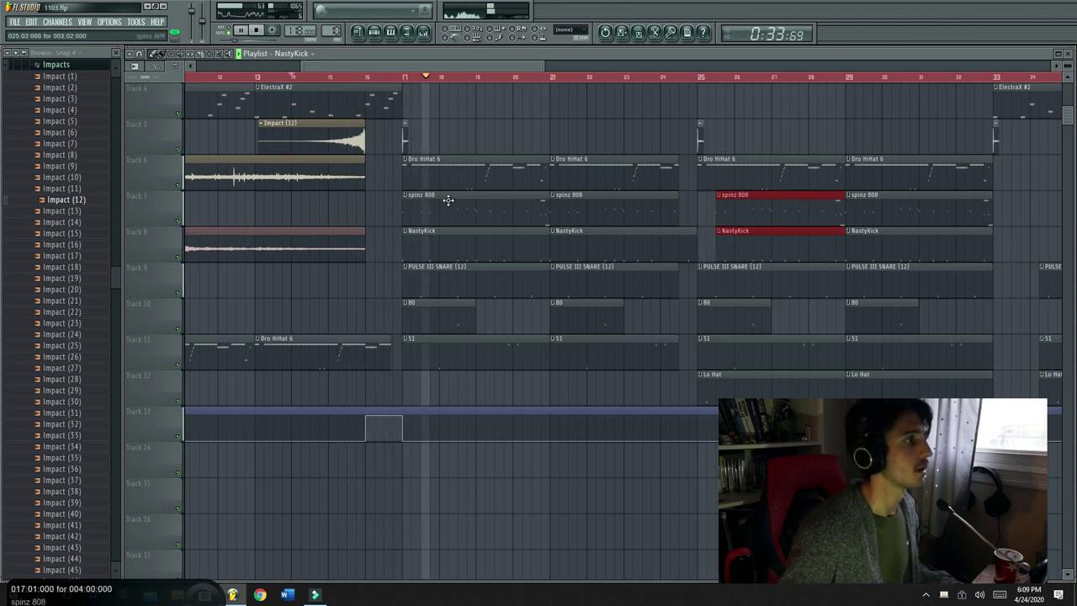
Put back the second C5 note at the start of the Dro HiHat 6 pattern
{"action": "double_click", "coordinate": [427, 185]}
{"action": "left_click", "coordinate": [181, 158]}
{"action": "left_click", "coordinate": [174, 148]}
{"action": "right_click", "coordinate": [177, 134]}
{"action": "right_click", "coordinate": [182, 158]}
{"action": "left_click", "coordinate": [187, 168]}
{"action": "left_click_drag", "start_coordinate": [187, 166], "coordinate": [187, 142]}
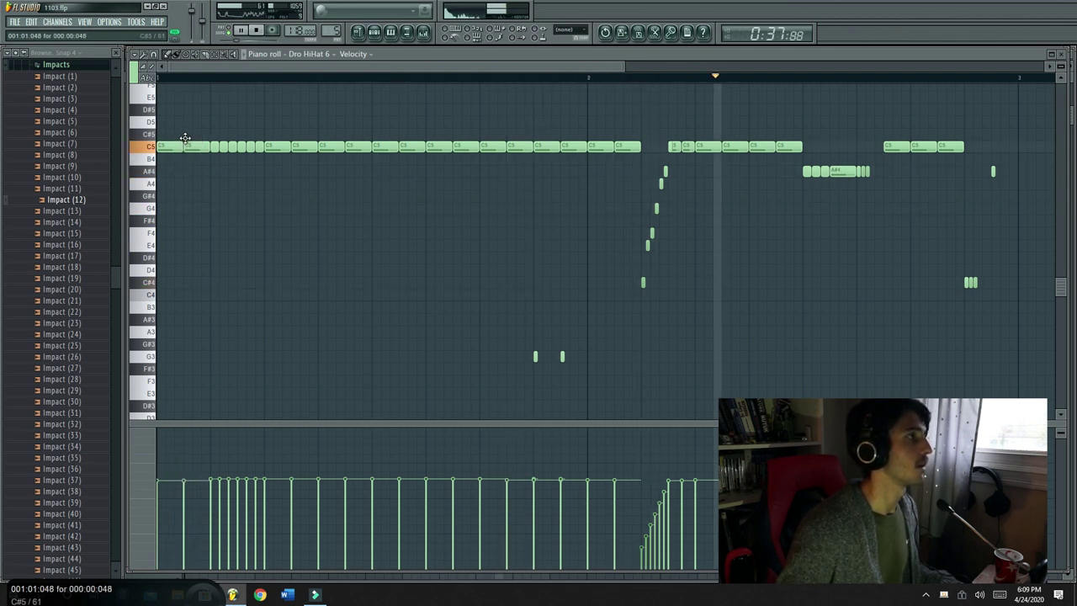
Raise the system volume to 100 and return to the playlist
{"action": "left_click", "coordinate": [378, 32]}
{"action": "key", "text": "XF86AudioRaiseVolume"}
{"action": "key", "text": "XF86AudioRaiseVolume"}
{"action": "key", "text": "XF86AudioRaiseVolume"}
{"action": "key", "text": "XF86AudioRaiseVolume"}
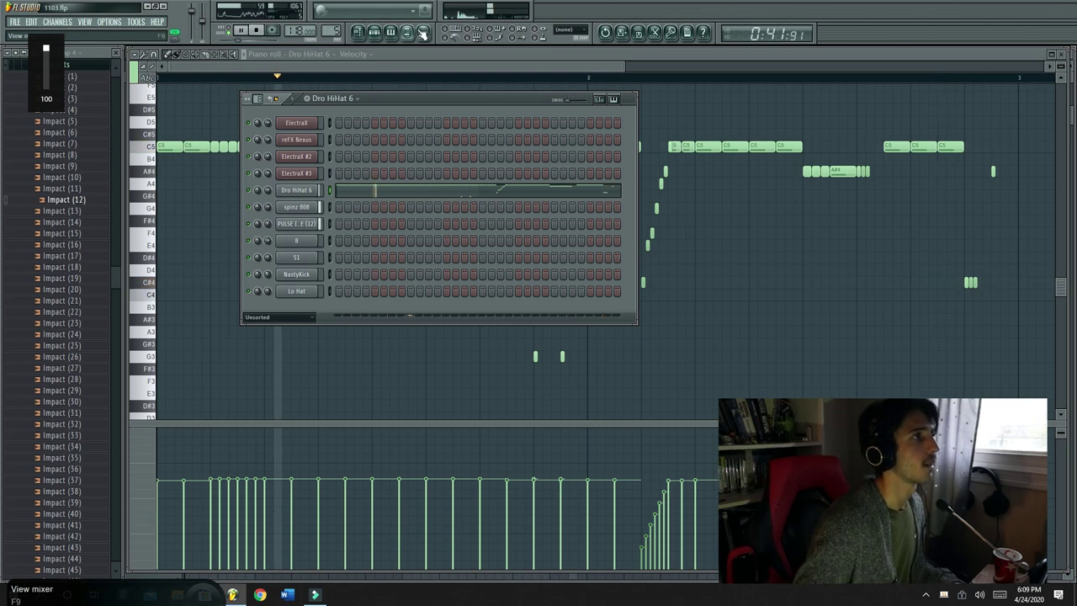
{"action": "left_click", "coordinate": [407, 32]}
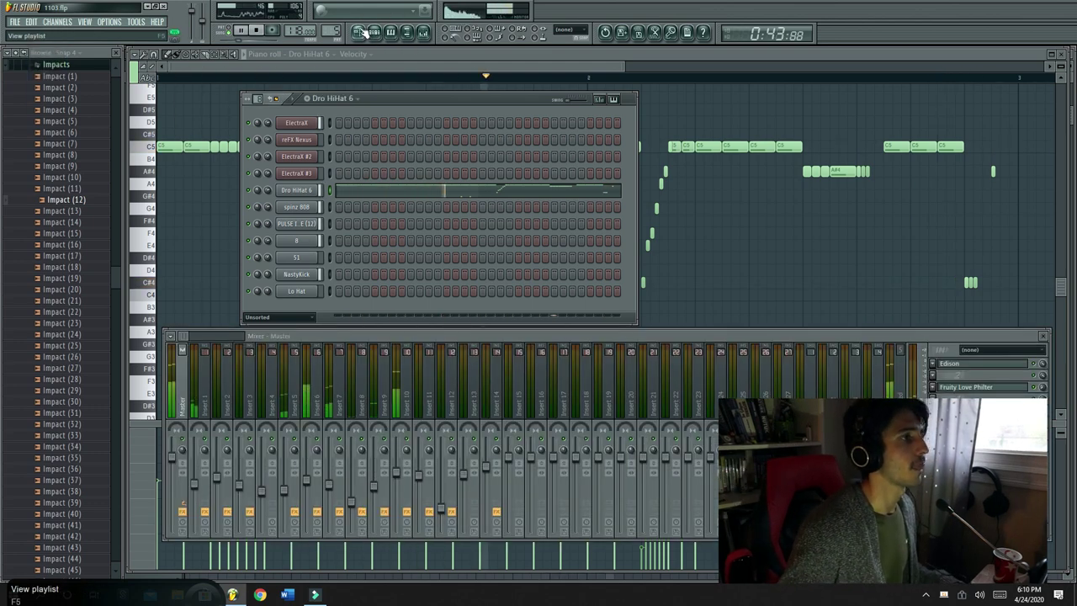
{"action": "left_click", "coordinate": [358, 32]}
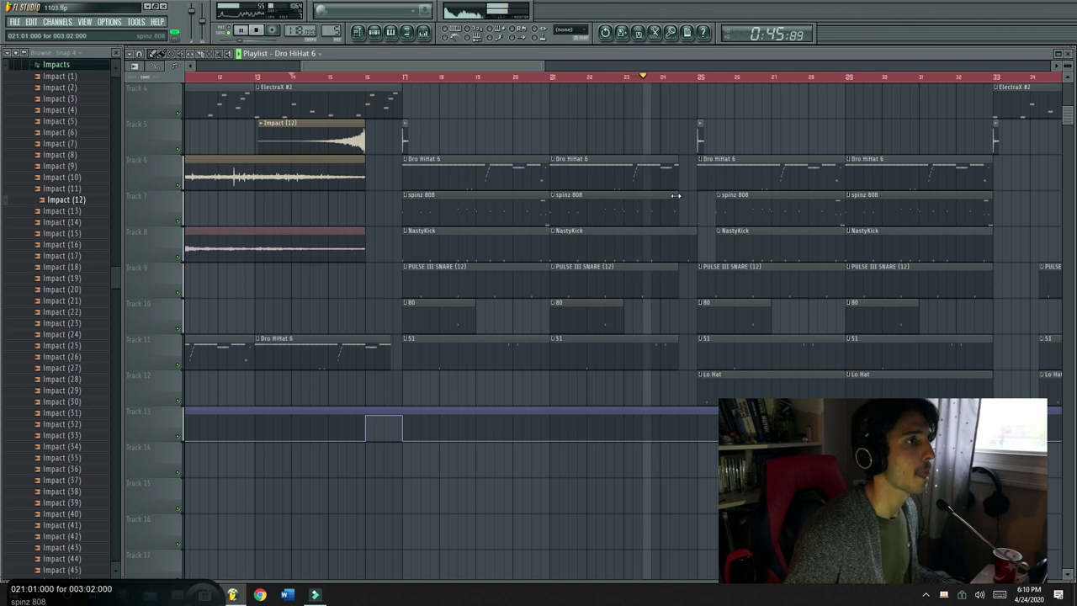
Extend the trimmed spinz 808 and NastyKick clips back to start at bar 25
{"action": "scroll", "coordinate": [682, 86], "scroll_direction": "down", "scroll_amount": 3}
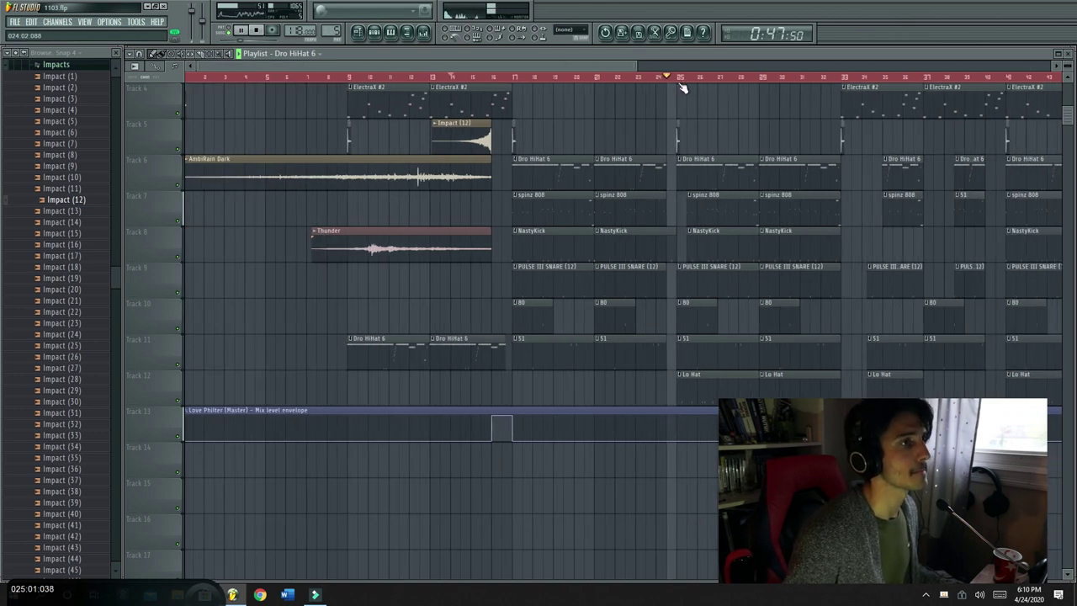
{"action": "left_click_drag", "start_coordinate": [704, 245], "coordinate": [675, 216]}
{"action": "scroll", "coordinate": [656, 255], "scroll_direction": "up", "scroll_amount": 3}
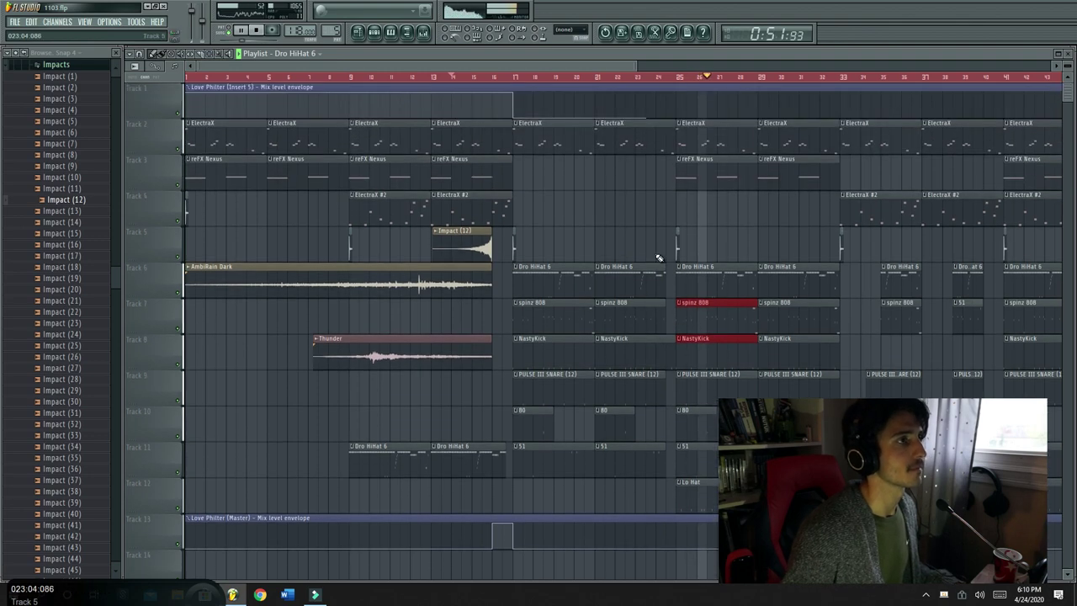
Place reFX Nexus pattern clips on Track 3 at bars 17 and 21, and play the result
{"action": "left_click", "coordinate": [683, 182]}
{"action": "left_click_drag", "start_coordinate": [517, 190], "coordinate": [541, 180]}
{"action": "left_click", "coordinate": [598, 169]}
{"action": "key", "text": "space"}
{"action": "key", "text": "space"}
{"action": "left_click", "coordinate": [595, 216]}
{"action": "right_click", "coordinate": [594, 216]}
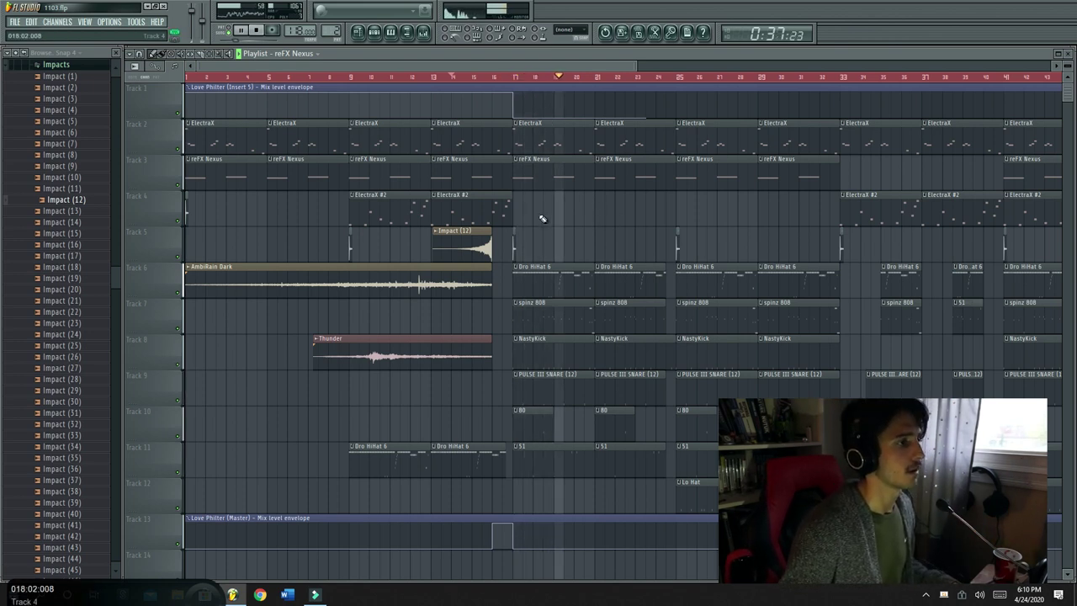
Clone the spinz 808 pattern and replace the Track 7 clip at bar 25 with the clone, spinz 808 #2
{"action": "double_click", "coordinate": [697, 308]}
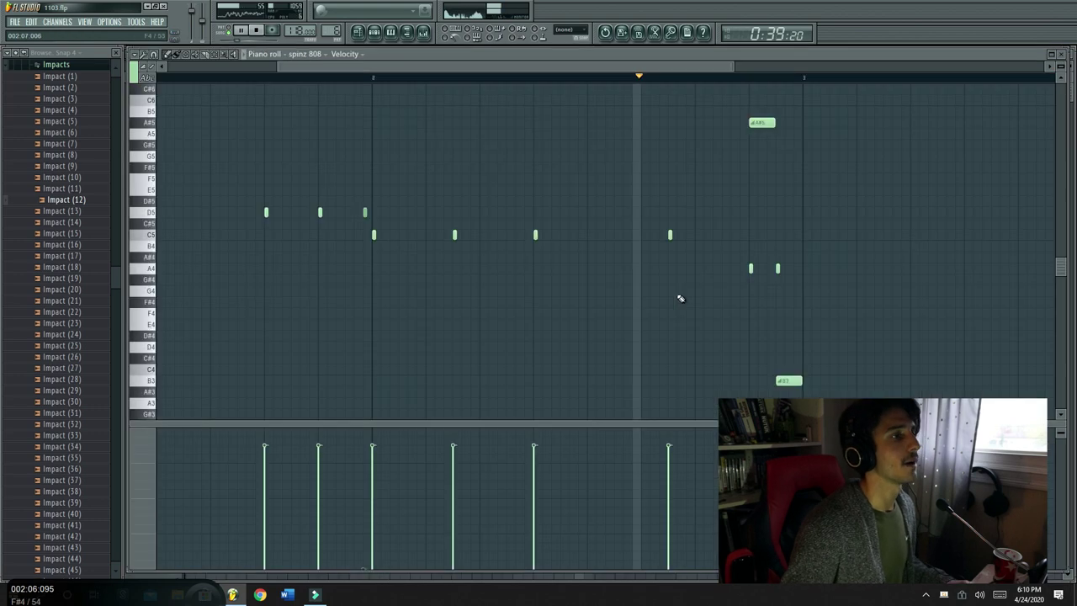
{"action": "key", "text": "F6"}
{"action": "left_click", "coordinate": [345, 99]}
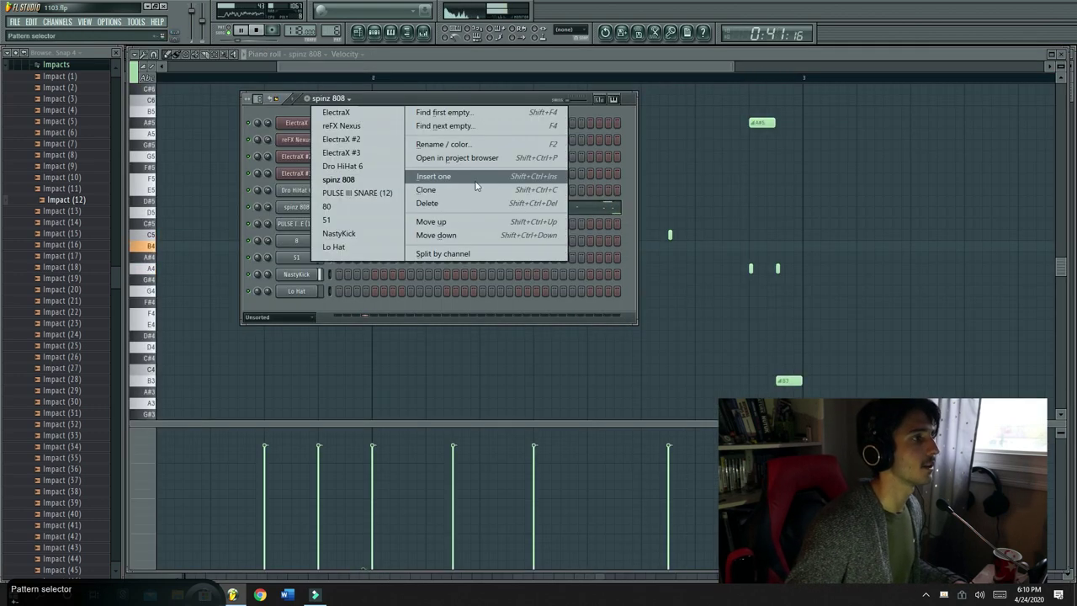
{"action": "left_click", "coordinate": [448, 194]}
{"action": "key", "text": "F6"}
{"action": "right_click", "coordinate": [700, 315]}
{"action": "left_click", "coordinate": [682, 322]}
Move the opening note of the spinz 808 #2 pattern up to B5 and play the result
{"action": "double_click", "coordinate": [592, 306]}
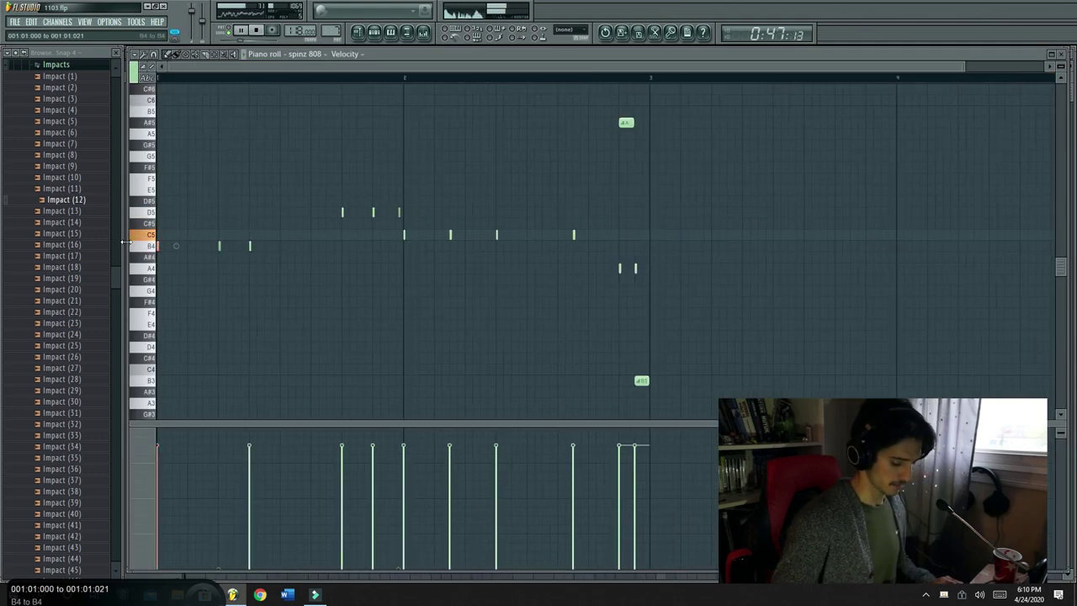
{"action": "key", "text": "space"}
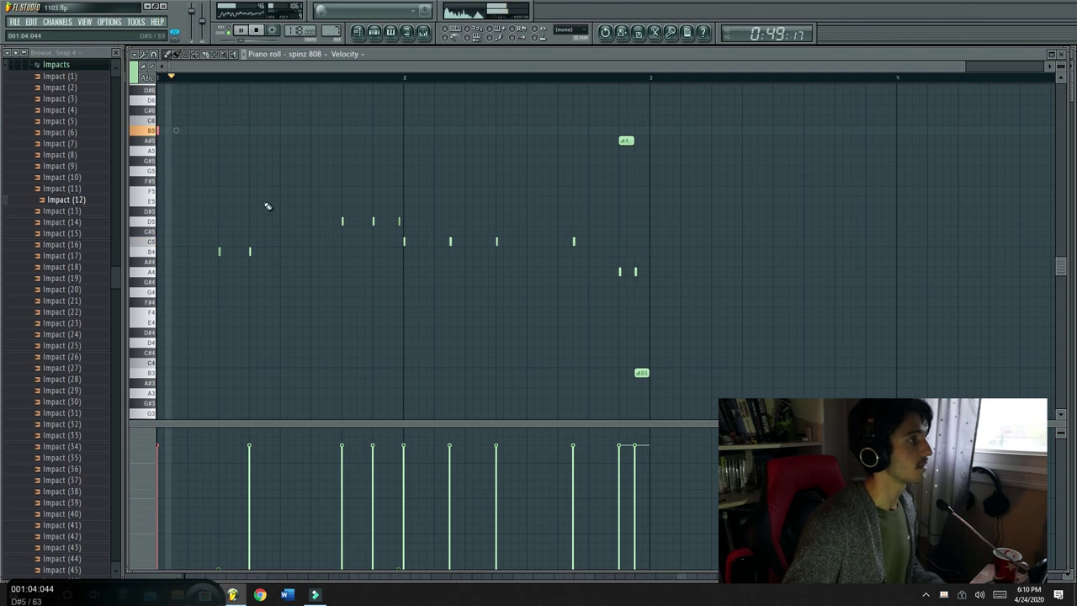
{"action": "key", "text": "space"}
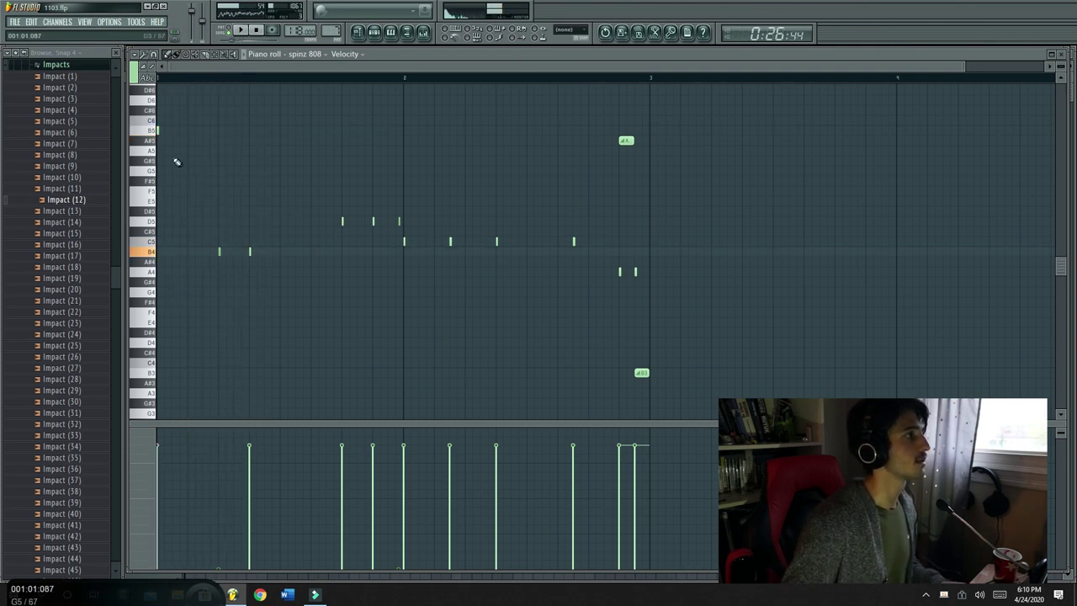
{"action": "key", "text": "space"}
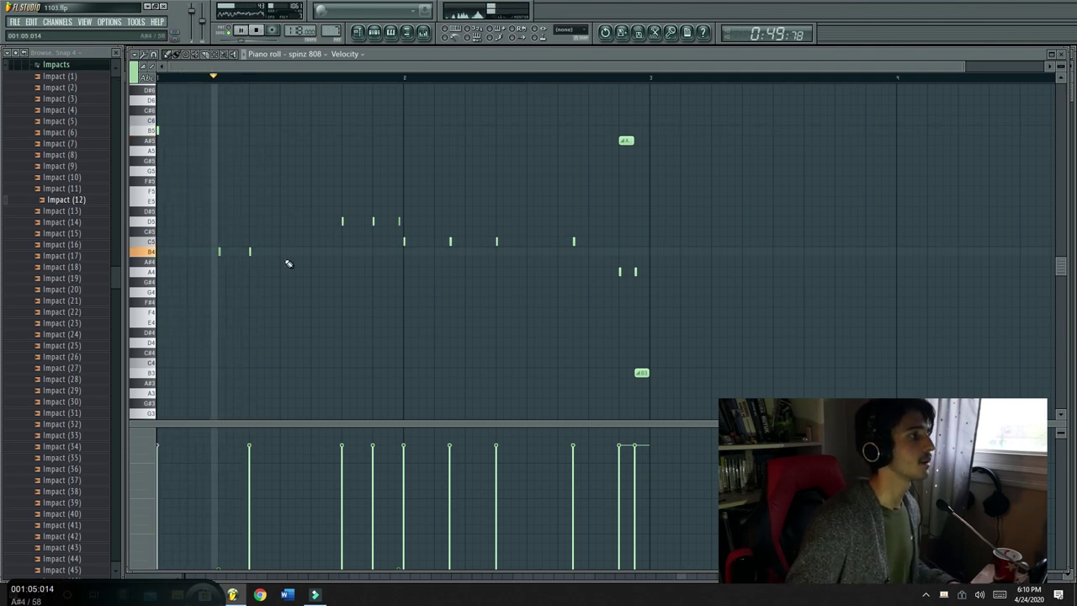
{"action": "key", "text": "space"}
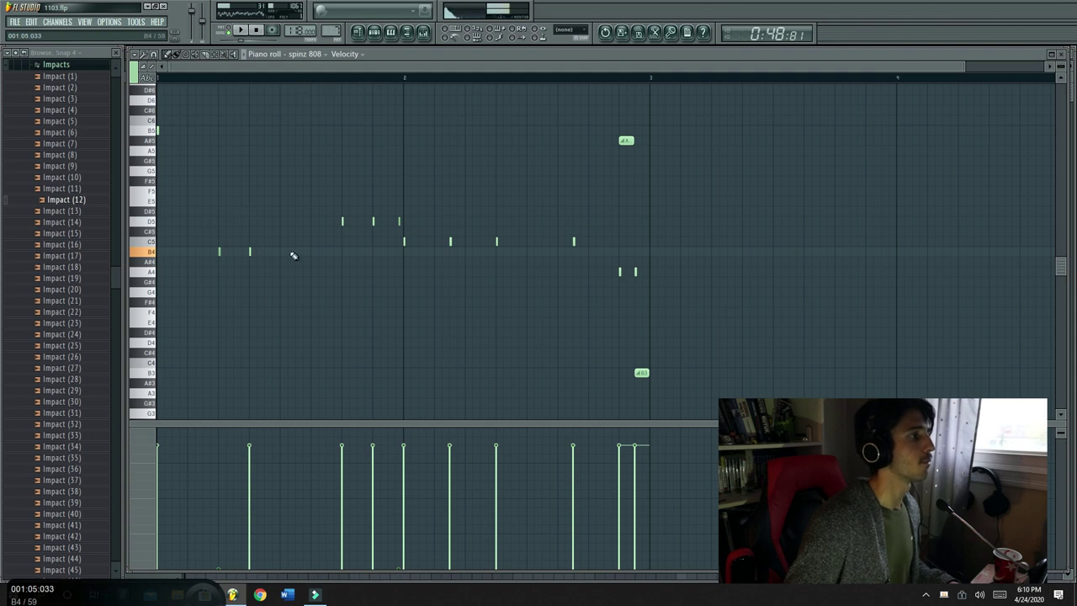
Add a B4 note right after the two existing B4 notes in the first bar of spinz 808 #2, then return to the playlist
{"action": "left_click", "coordinate": [261, 253]}
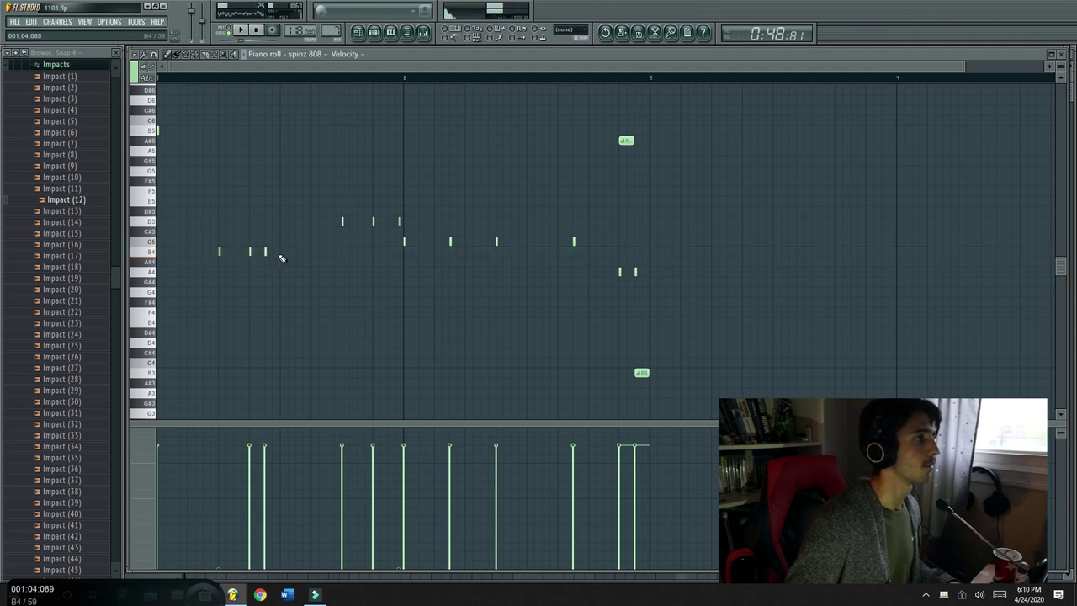
{"action": "left_click", "coordinate": [383, 38]}
{"action": "left_click", "coordinate": [357, 32]}
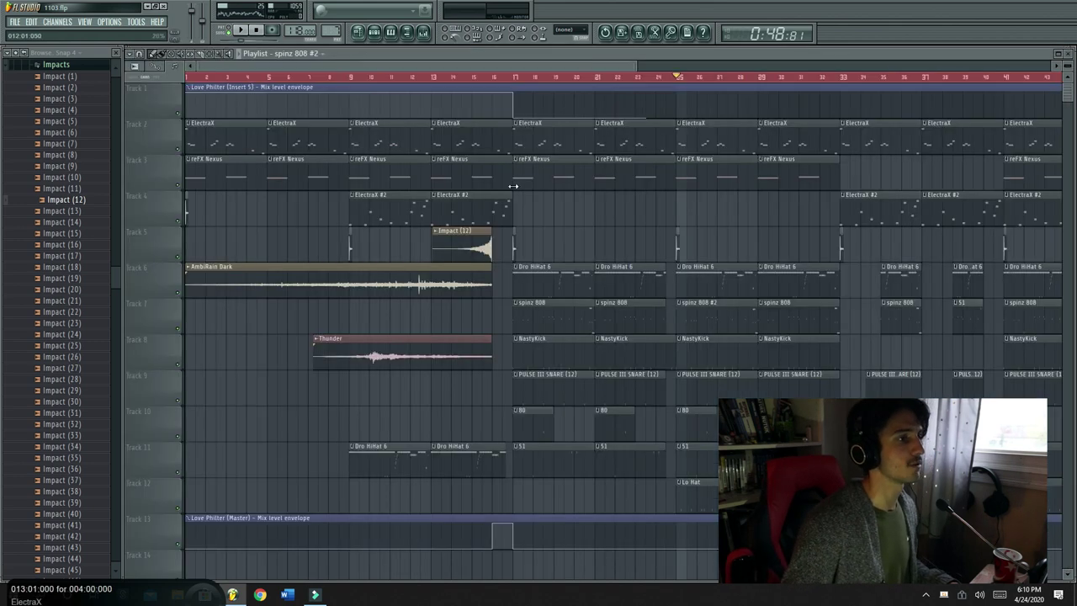
Clone the NastyKick pattern and replace the Track 8 clip at bar 25 with the clone, NastyKick #2
{"action": "double_click", "coordinate": [706, 339]}
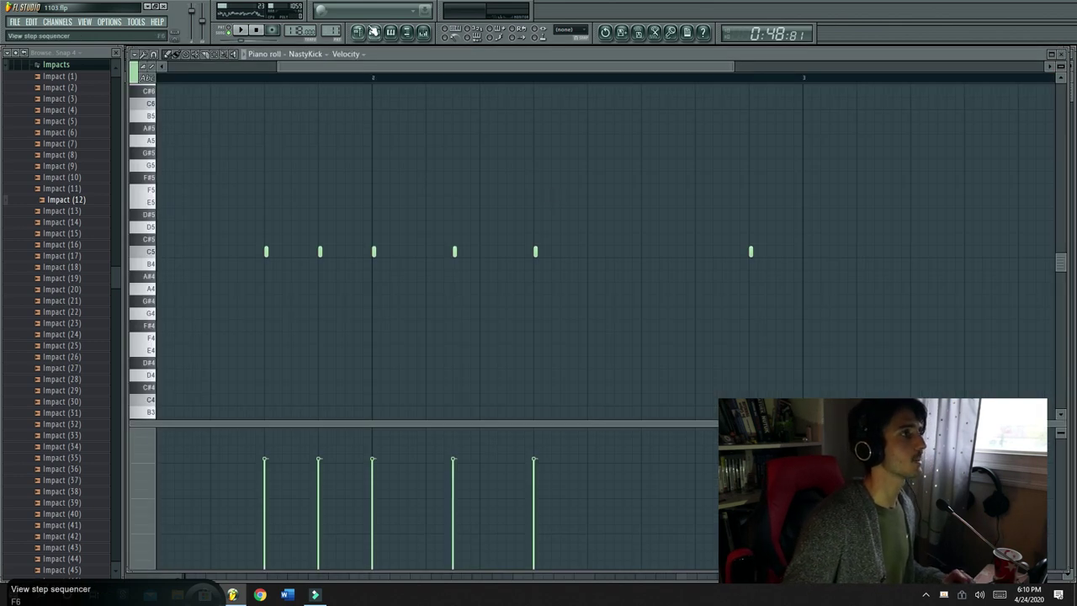
{"action": "left_click", "coordinate": [373, 32]}
{"action": "left_click", "coordinate": [349, 98]}
{"action": "left_click", "coordinate": [449, 191]}
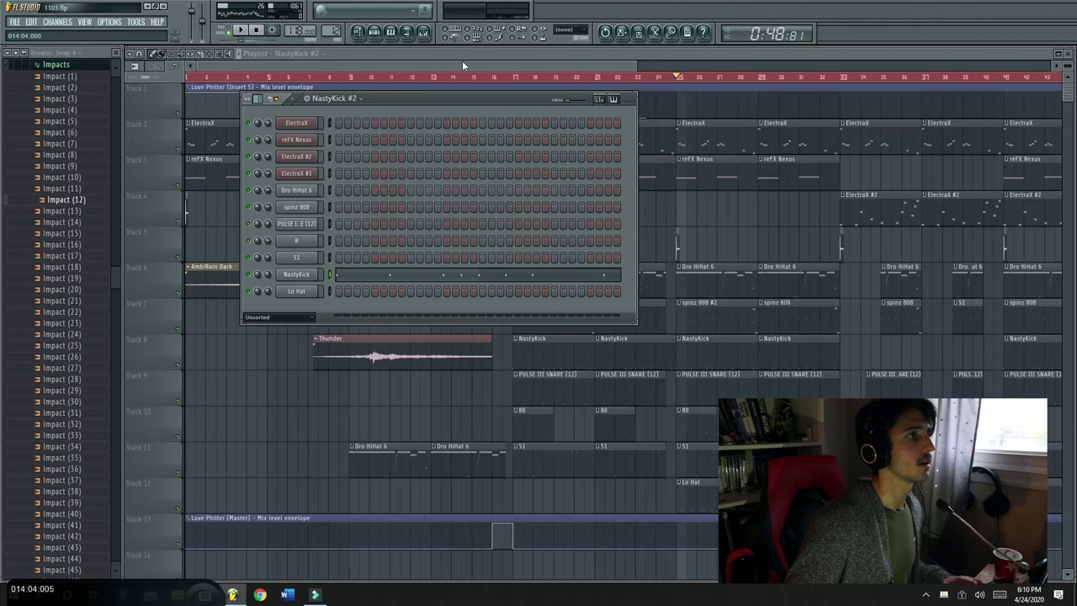
{"action": "left_click", "coordinate": [467, 68]}
{"action": "right_click", "coordinate": [682, 348]}
{"action": "left_click", "coordinate": [695, 352]}
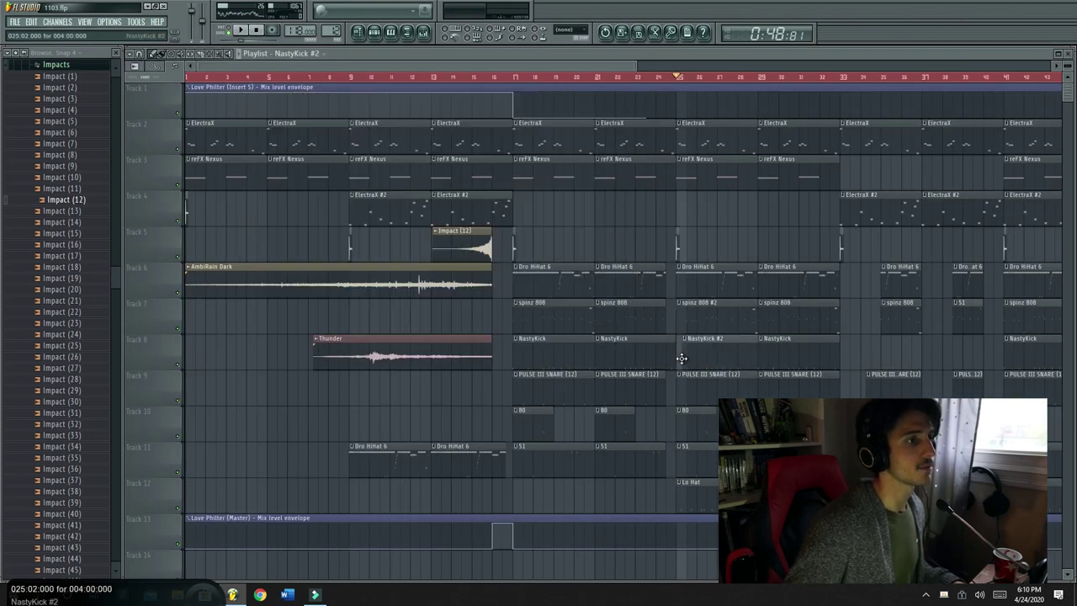
Add extra C5 kick notes right after the second hit in the first bar of NastyKick #2, and return to the playlist
{"action": "double_click", "coordinate": [712, 360]}
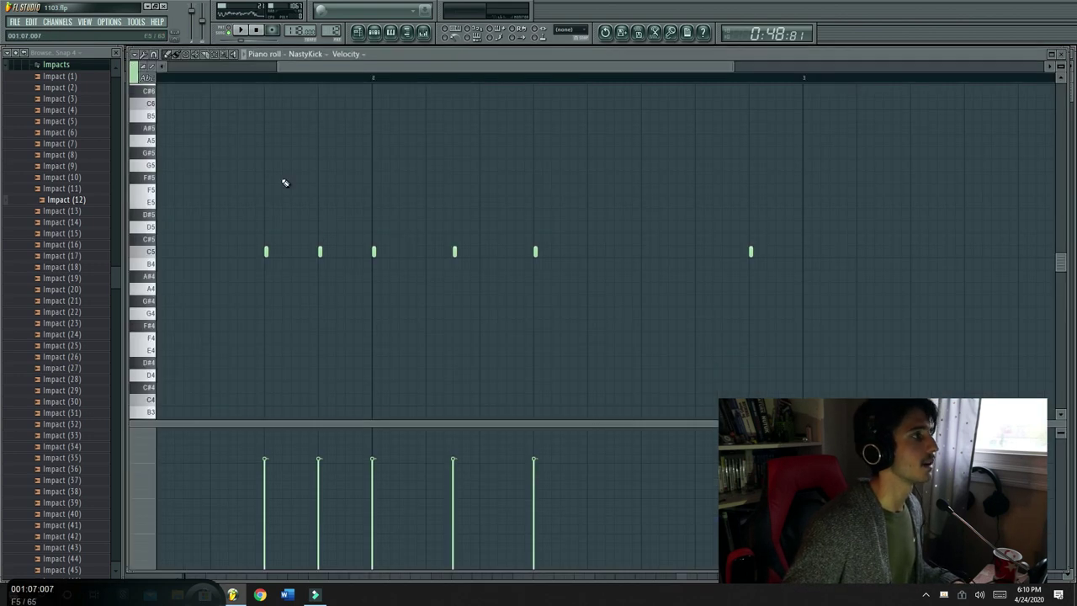
{"action": "scroll", "coordinate": [310, 83], "scroll_direction": "up", "scroll_amount": 2}
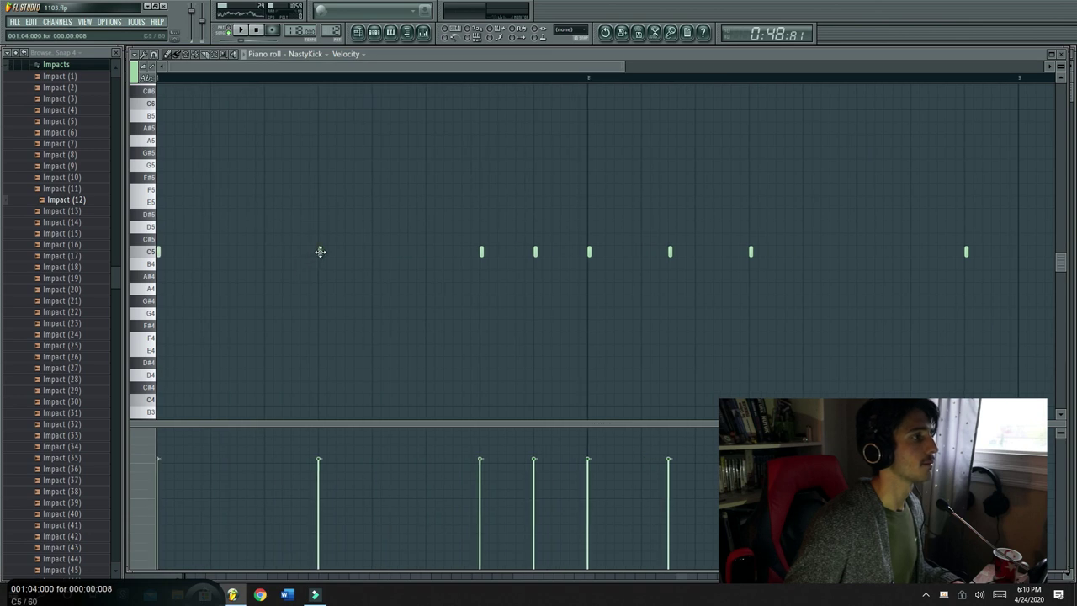
{"action": "key", "text": "space"}
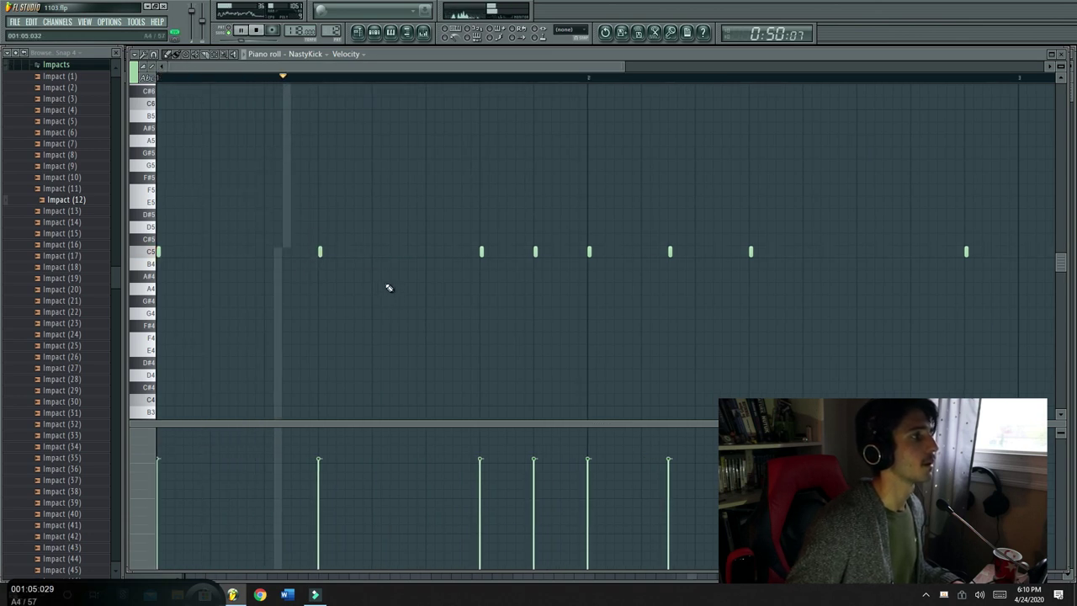
{"action": "key", "text": "space"}
{"action": "left_click", "coordinate": [347, 251]}
{"action": "left_click", "coordinate": [371, 240]}
{"action": "left_click_drag", "start_coordinate": [371, 254], "coordinate": [371, 252]}
{"action": "left_click", "coordinate": [374, 32]}
{"action": "left_click", "coordinate": [374, 32]}
{"action": "left_click", "coordinate": [358, 32]}
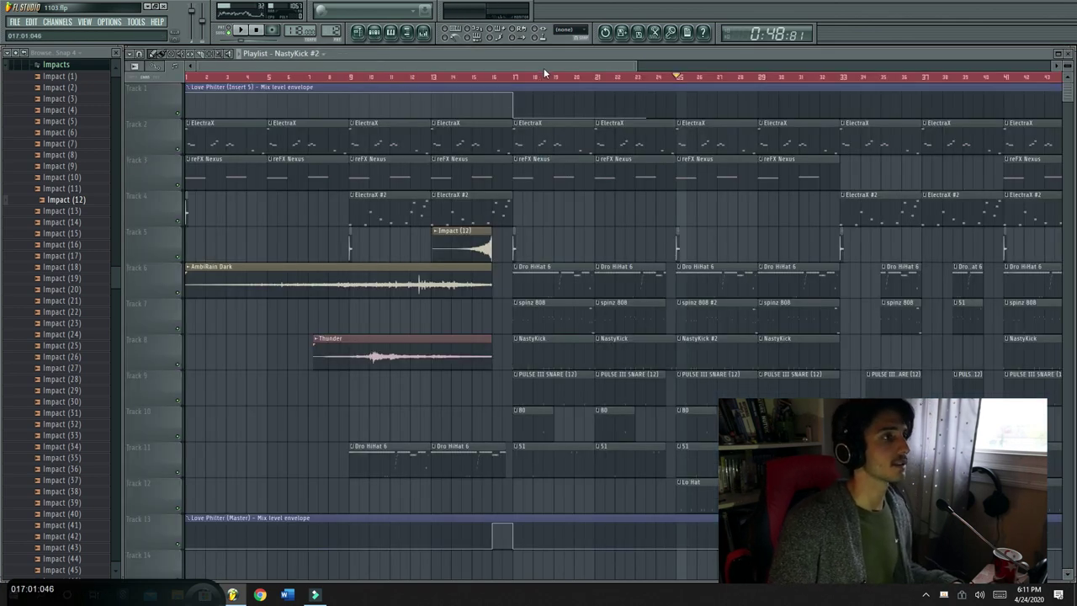
Place a near-silent D5 note after the existing D5 in the first bar of spinz 808 #2, and play the section from bar 25
{"action": "key", "text": "space"}
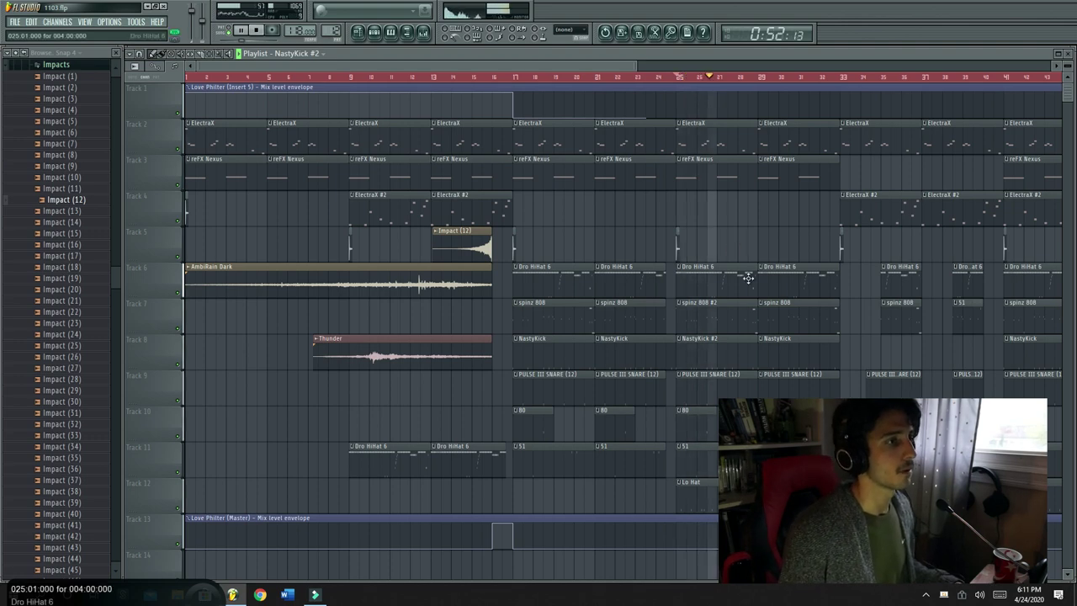
{"action": "key", "text": "space"}
{"action": "double_click", "coordinate": [729, 329]}
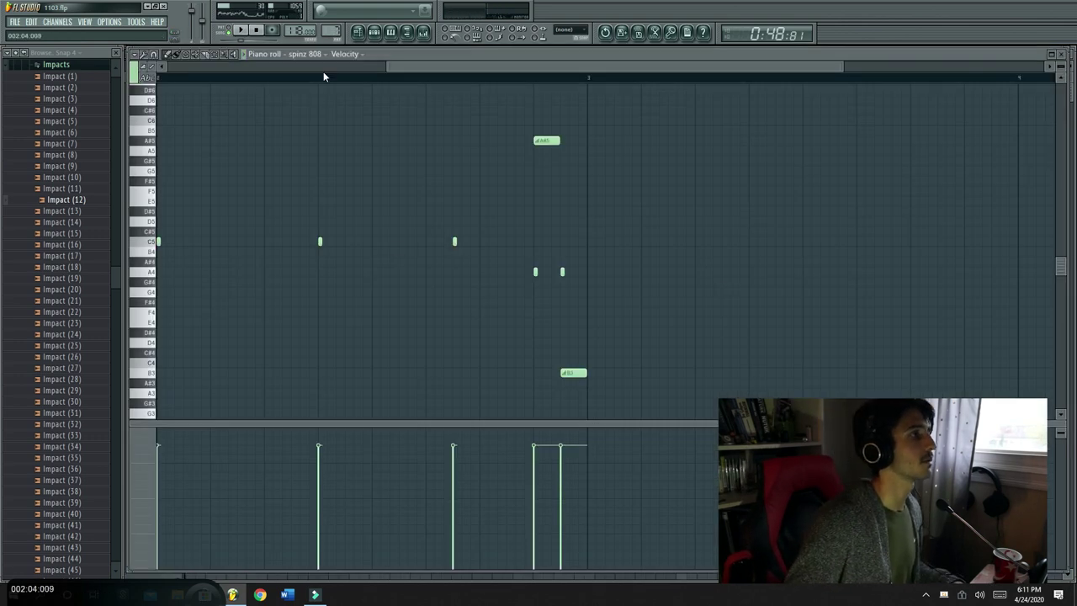
{"action": "scroll", "coordinate": [324, 74], "scroll_direction": "down", "scroll_amount": 4}
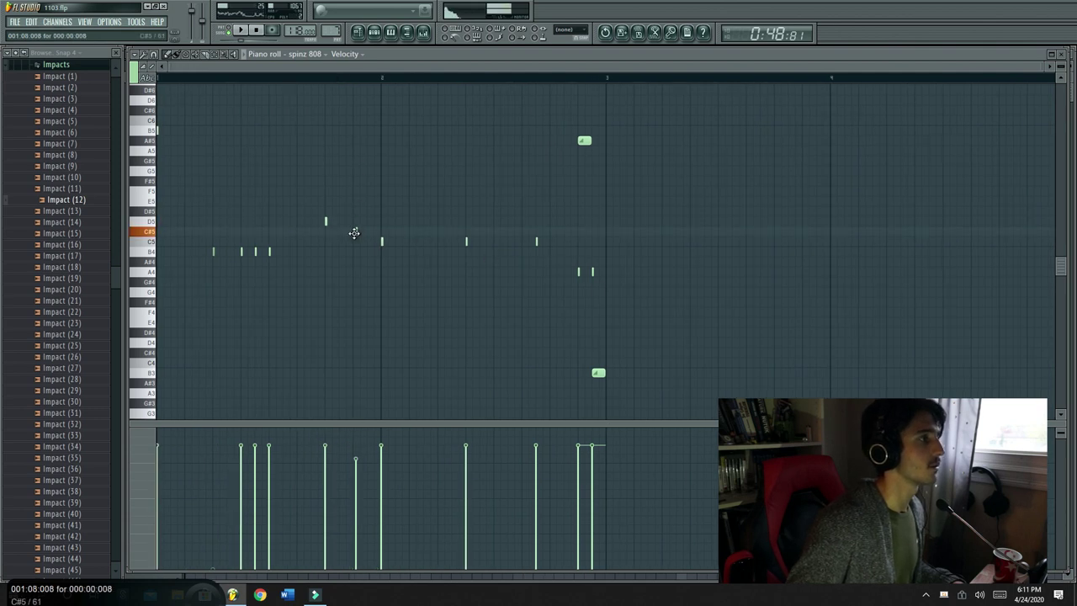
{"action": "key", "text": "space"}
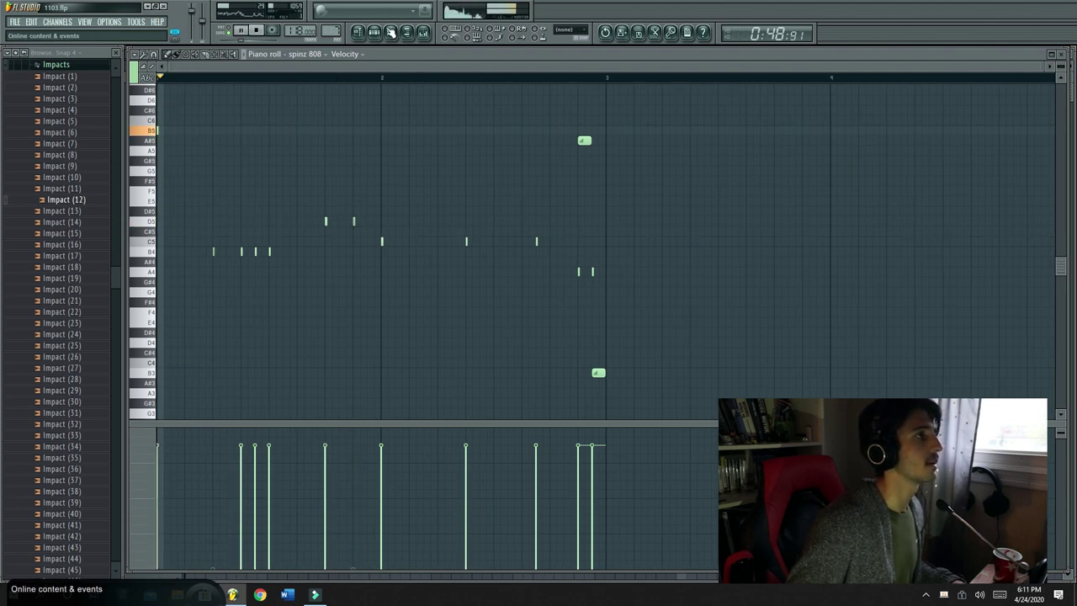
{"action": "left_click", "coordinate": [390, 33]}
{"action": "left_click", "coordinate": [374, 34]}
{"action": "left_click", "coordinate": [360, 33]}
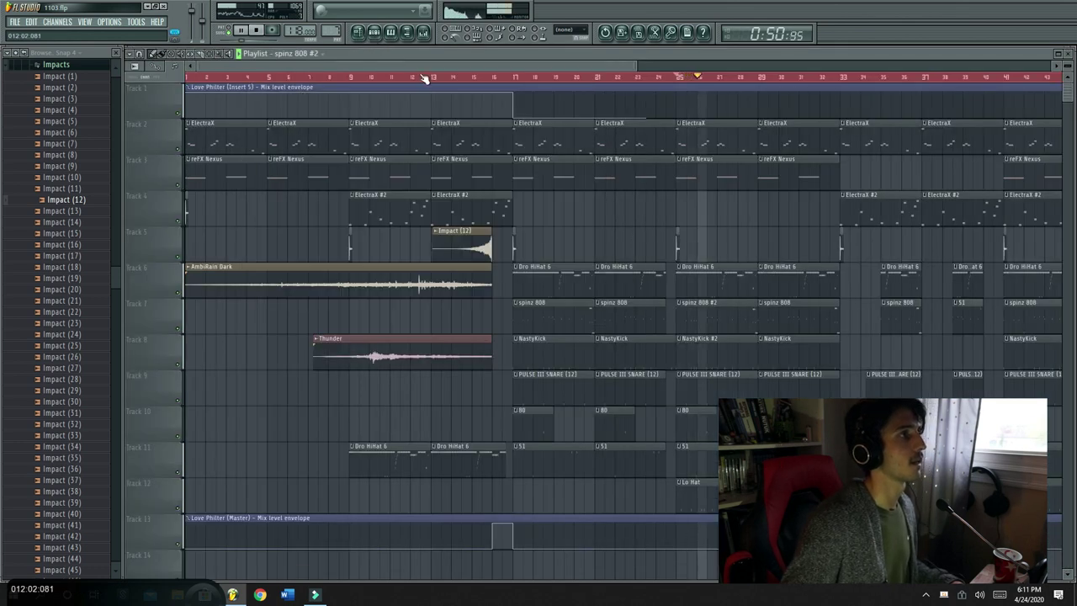
Clone the Dro HiHat 6 pattern used at bar 25 and return to the playlist
{"action": "scroll", "coordinate": [433, 79], "scroll_direction": "down", "scroll_amount": 3}
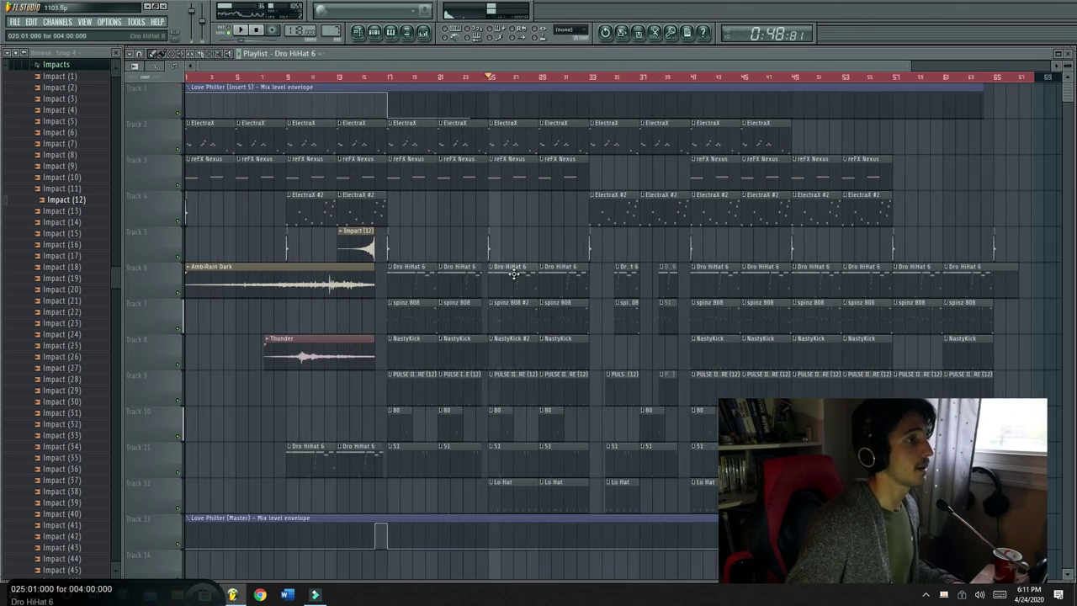
{"action": "double_click", "coordinate": [513, 273]}
{"action": "left_click", "coordinate": [375, 34]}
{"action": "left_click", "coordinate": [357, 98]}
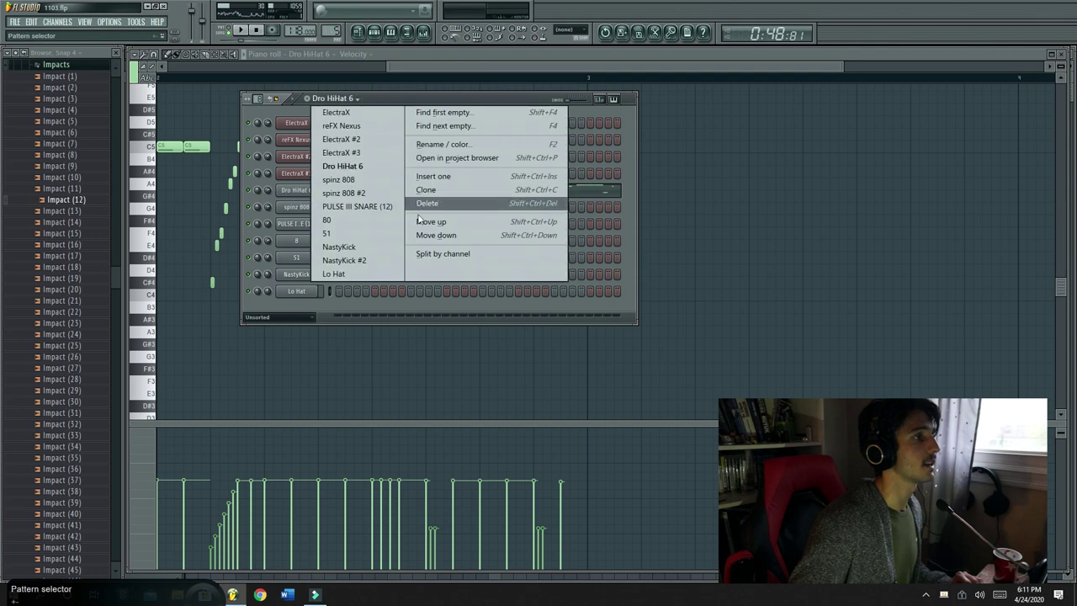
{"action": "left_click", "coordinate": [428, 190]}
{"action": "key", "text": "F7"}
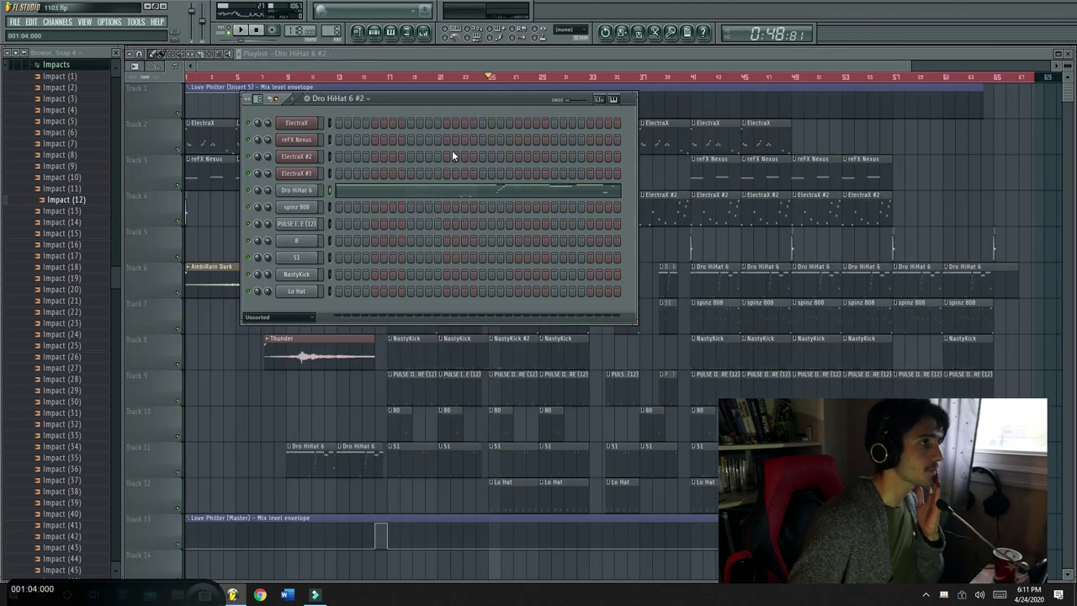
{"action": "left_click", "coordinate": [481, 55]}
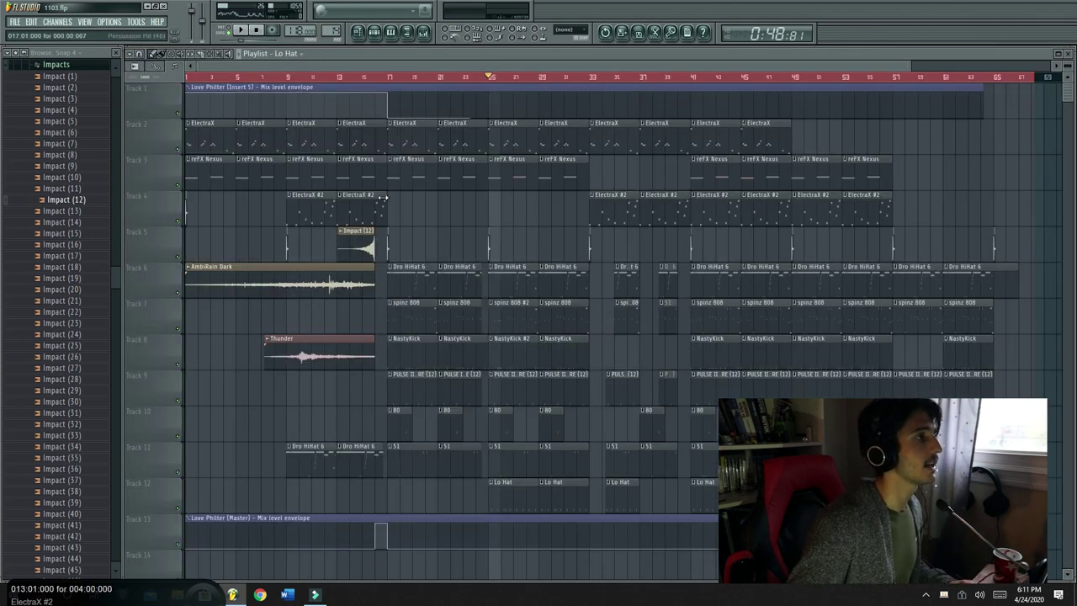
Clone the Lo Hat pattern and replace the Track 12 clip at bar 25 with the clone, Lo Hat #2
{"action": "double_click", "coordinate": [505, 498]}
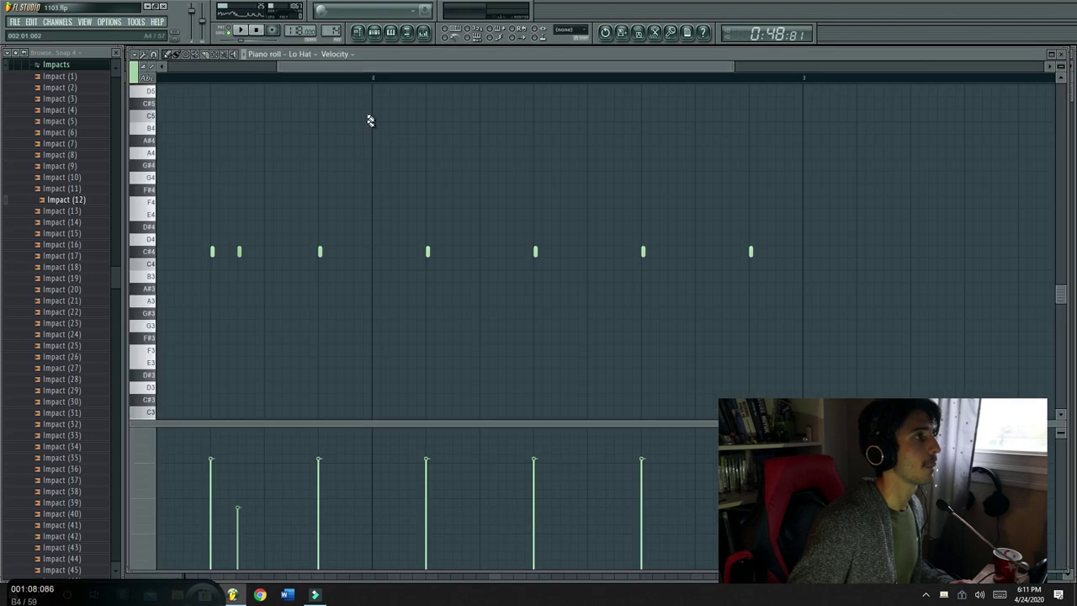
{"action": "left_click", "coordinate": [375, 32]}
{"action": "left_click", "coordinate": [336, 99]}
{"action": "left_click", "coordinate": [437, 190]}
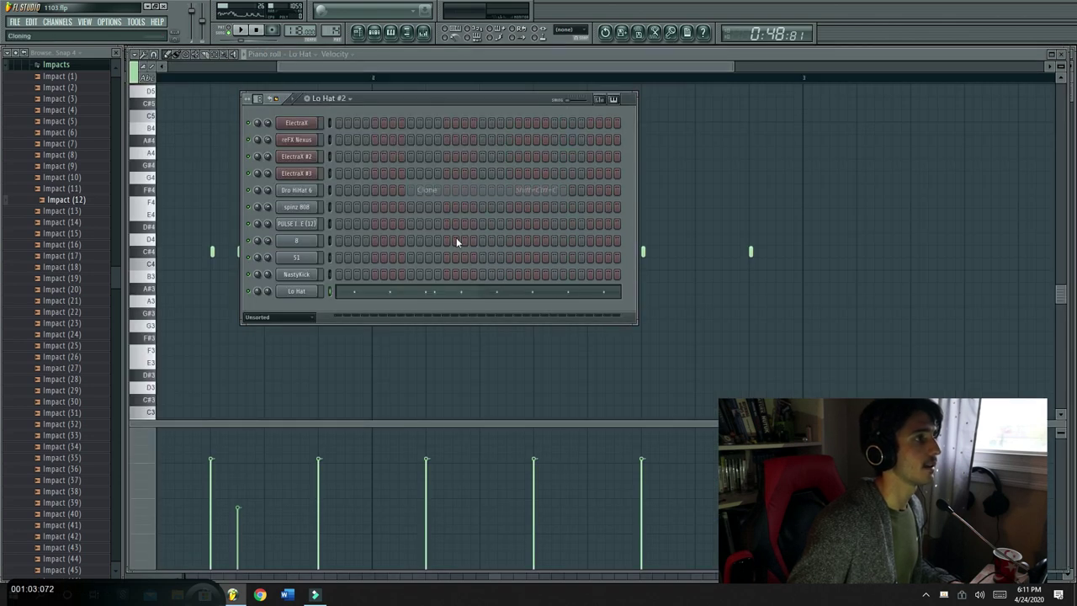
{"action": "left_click", "coordinate": [440, 292]}
{"action": "scroll", "coordinate": [360, 83], "scroll_direction": "down", "scroll_amount": 3}
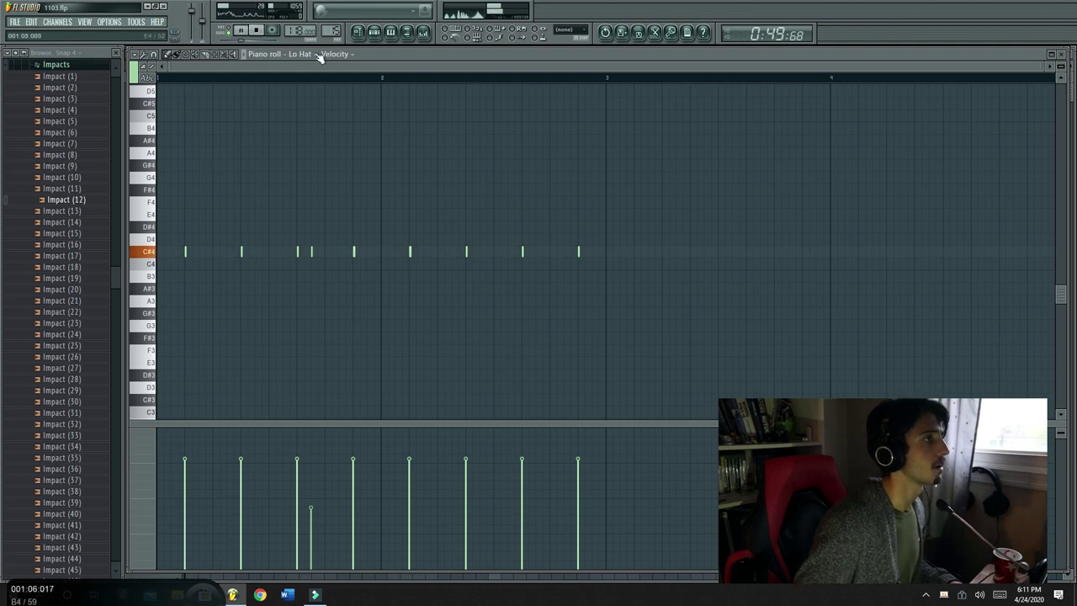
{"action": "left_click", "coordinate": [374, 32]}
{"action": "left_click", "coordinate": [359, 32]}
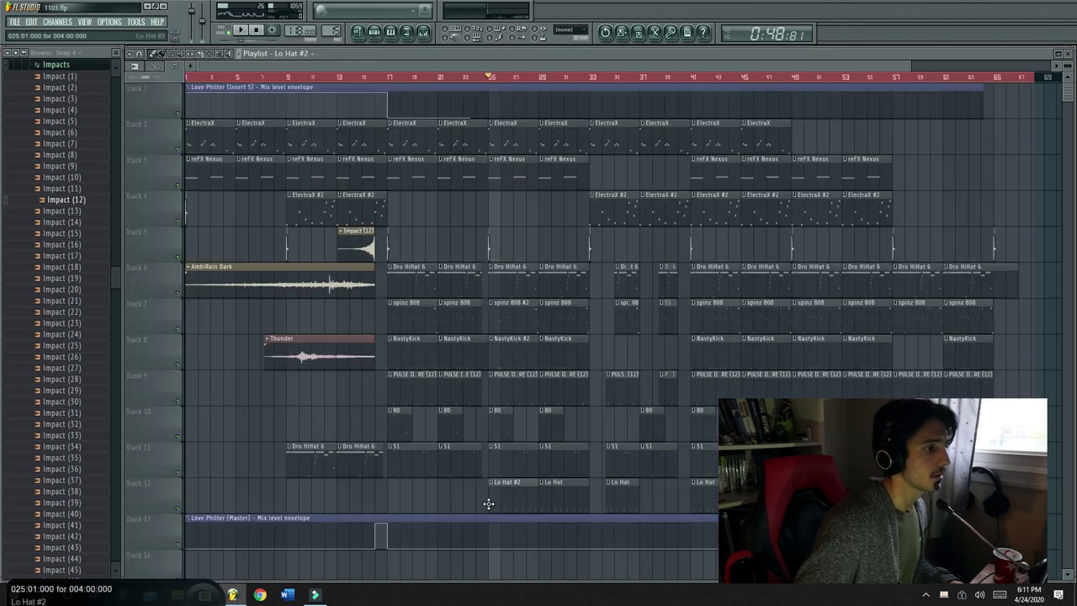
Add two notes right after the second hit in the first bar of Lo Hat #2 and move all three down to D3
{"action": "left_click", "coordinate": [517, 499]}
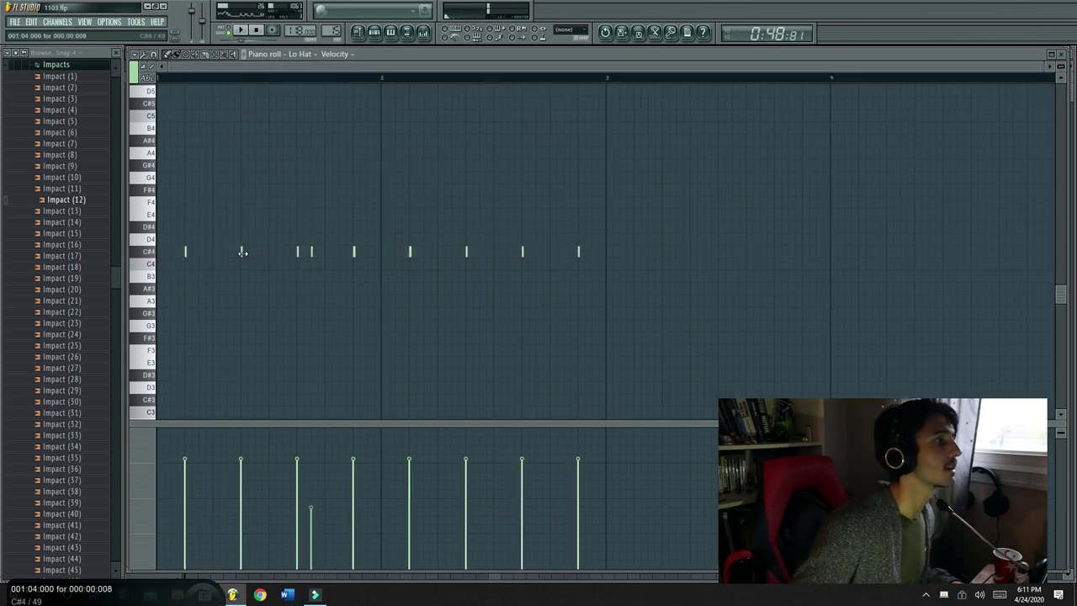
{"action": "left_click", "coordinate": [278, 257]}
{"action": "left_click_drag", "start_coordinate": [269, 244], "coordinate": [256, 262]}
{"action": "left_click", "coordinate": [244, 251], "text": "ctrl"}
{"action": "left_click_drag", "start_coordinate": [235, 302], "coordinate": [238, 397]}
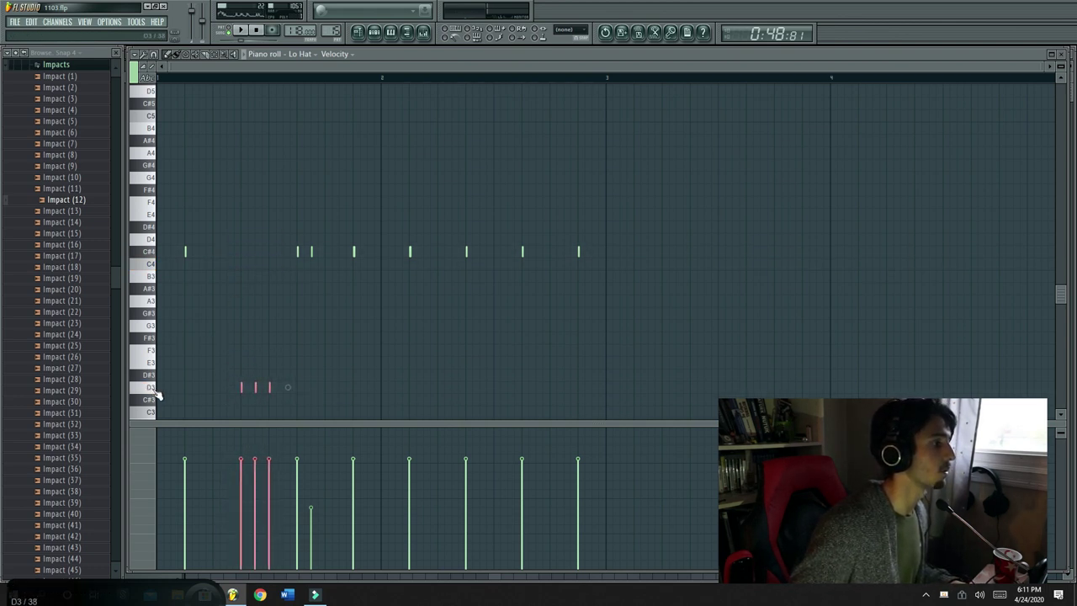
Set the D3 notes and the next C#4 hit in Lo Hat #2 to about 74% velocity, keep the following hit softer, and return to the playlist
{"action": "key", "text": "space"}
{"action": "left_click", "coordinate": [360, 344]}
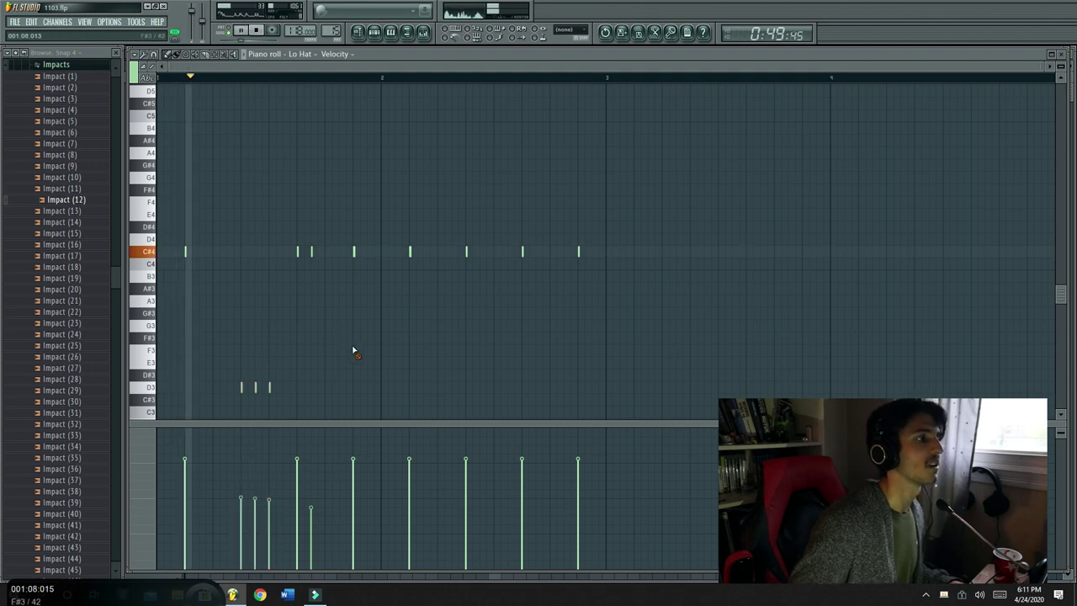
{"action": "key", "text": "space"}
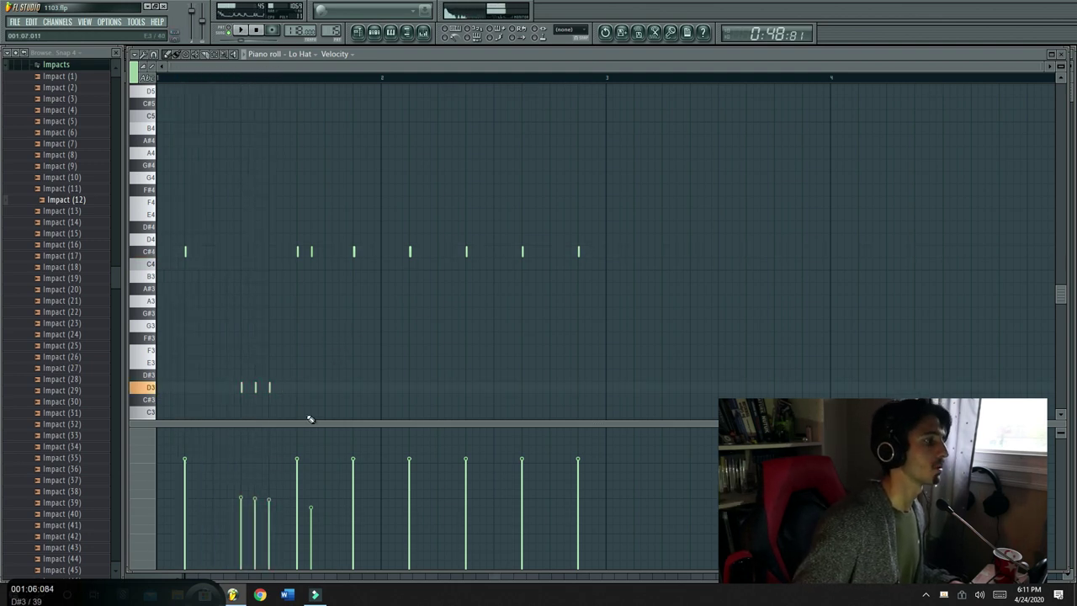
{"action": "left_click_drag", "start_coordinate": [241, 483], "coordinate": [299, 492]}
{"action": "key", "text": "space"}
{"action": "left_click_drag", "start_coordinate": [242, 461], "coordinate": [322, 468]}
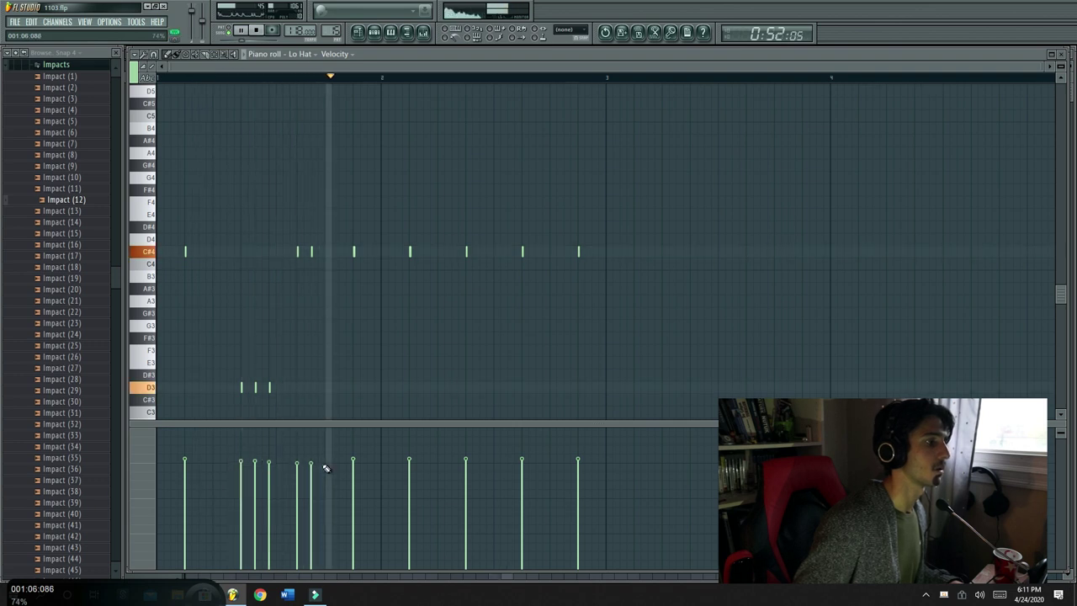
{"action": "left_click", "coordinate": [311, 511]}
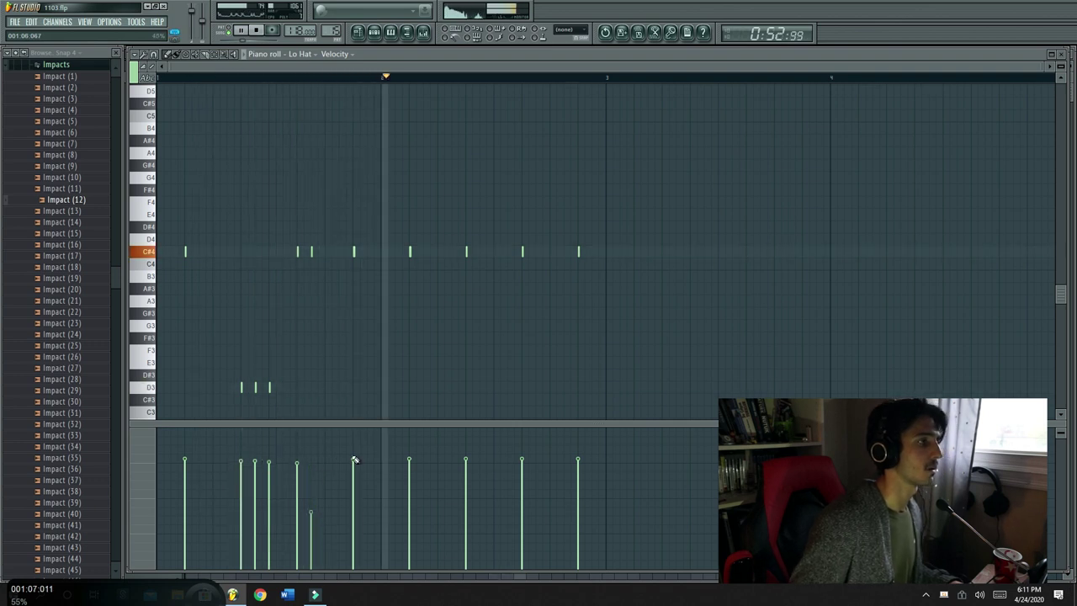
{"action": "left_click", "coordinate": [374, 32]}
{"action": "left_click", "coordinate": [362, 32]}
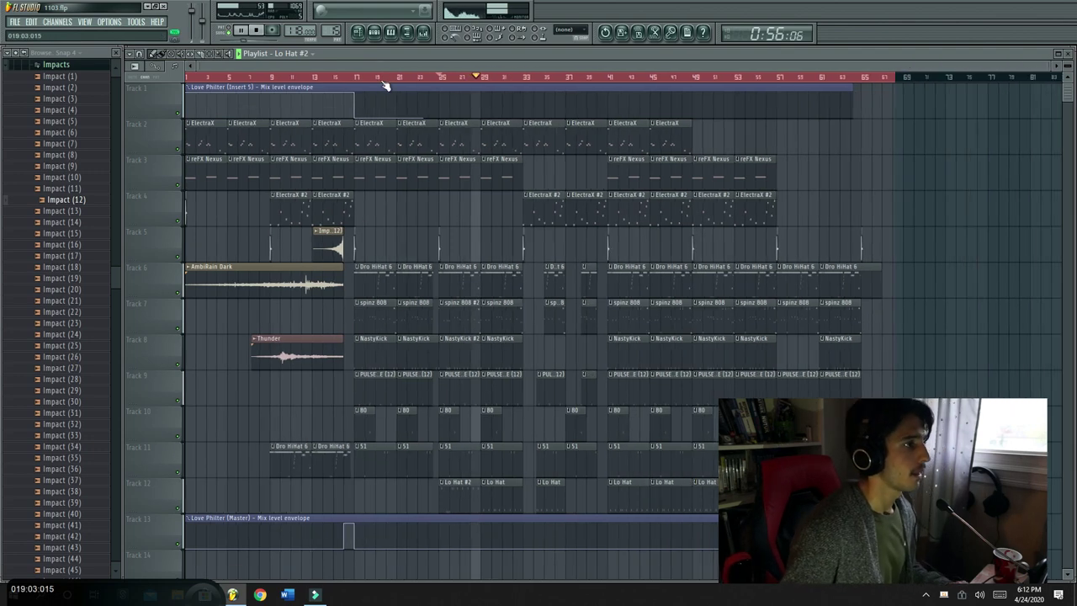
{"action": "right_click", "coordinate": [713, 269]}
{"action": "right_click", "coordinate": [714, 304]}
{"action": "right_click", "coordinate": [713, 341]}
{"action": "right_click", "coordinate": [714, 376]}
{"action": "key", "text": "ctrl+z"}
Delete the drum and 808 clips at bar 49 on Tracks 6 to 12
{"action": "right_click", "coordinate": [709, 286]}
{"action": "right_click", "coordinate": [709, 315]}
{"action": "right_click", "coordinate": [709, 350]}
{"action": "right_click", "coordinate": [710, 376]}
{"action": "right_click", "coordinate": [709, 412]}
{"action": "right_click", "coordinate": [710, 449]}
{"action": "right_click", "coordinate": [710, 483]}
Copy the varied bar 25 clips on Tracks 6 to 12 into the gap at bar 49
{"action": "left_click_drag", "start_coordinate": [470, 497], "coordinate": [444, 279]}
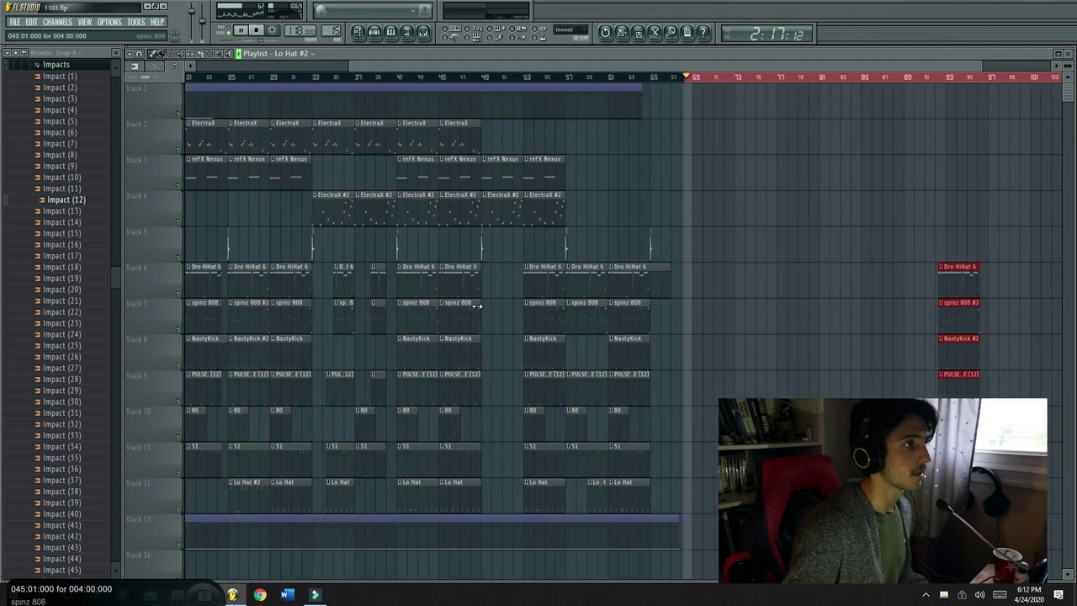
{"action": "left_click_drag", "start_coordinate": [967, 284], "coordinate": [509, 280]}
{"action": "scroll", "coordinate": [714, 87], "scroll_direction": "left", "scroll_amount": 5}
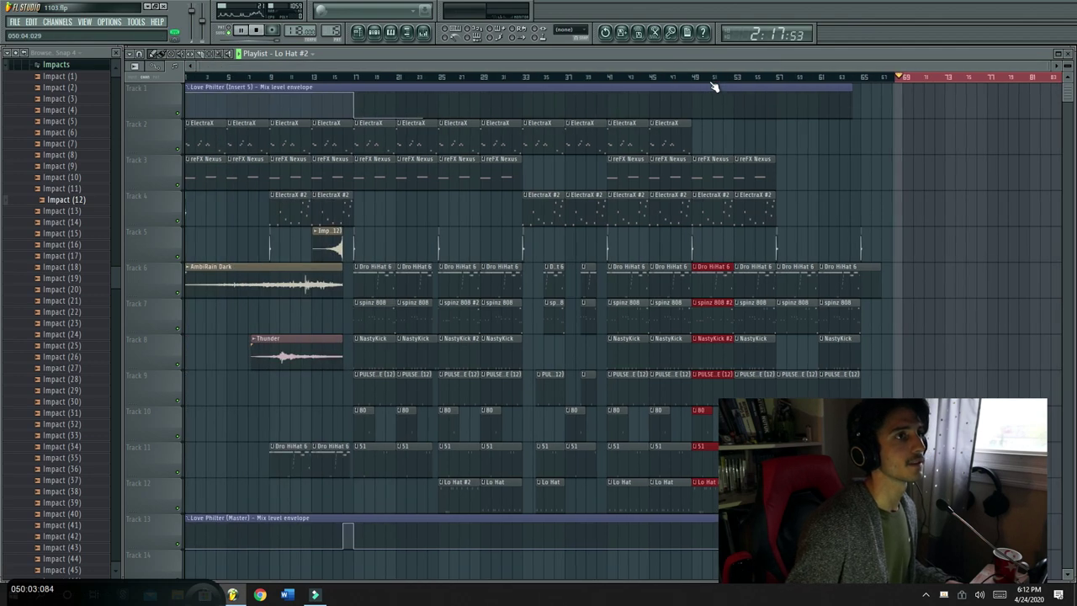
Reset the playback range, play from bar 17, and delete the reFX Nexus clips at bars 17 and 21 on Track 3
{"action": "left_click_drag", "start_coordinate": [966, 79], "coordinate": [297, 52]}
{"action": "left_click_drag", "start_coordinate": [1027, 77], "coordinate": [14, 154]}
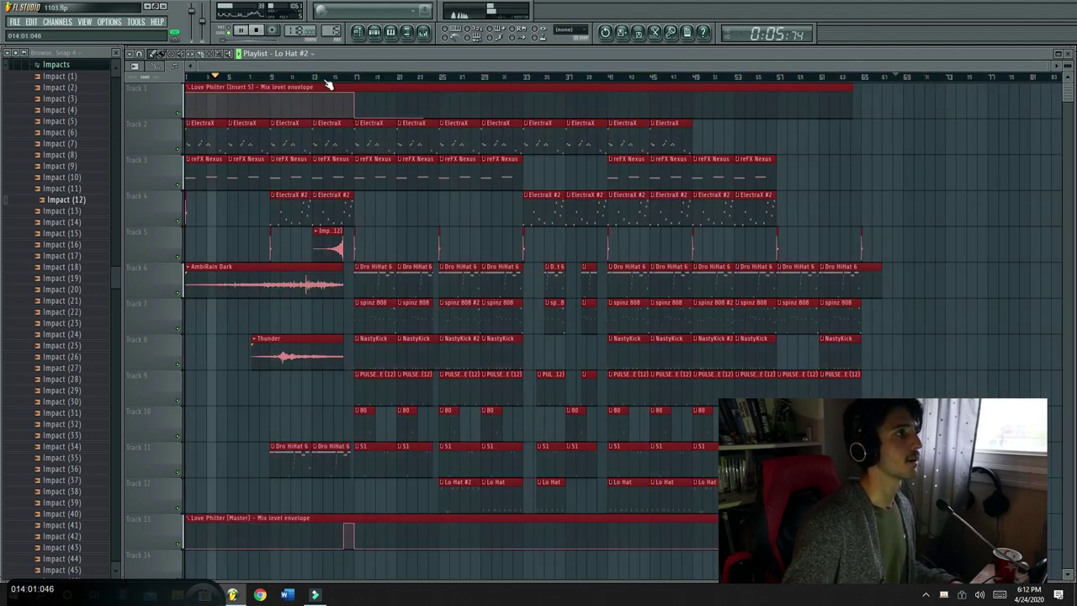
{"action": "left_click", "coordinate": [354, 78]}
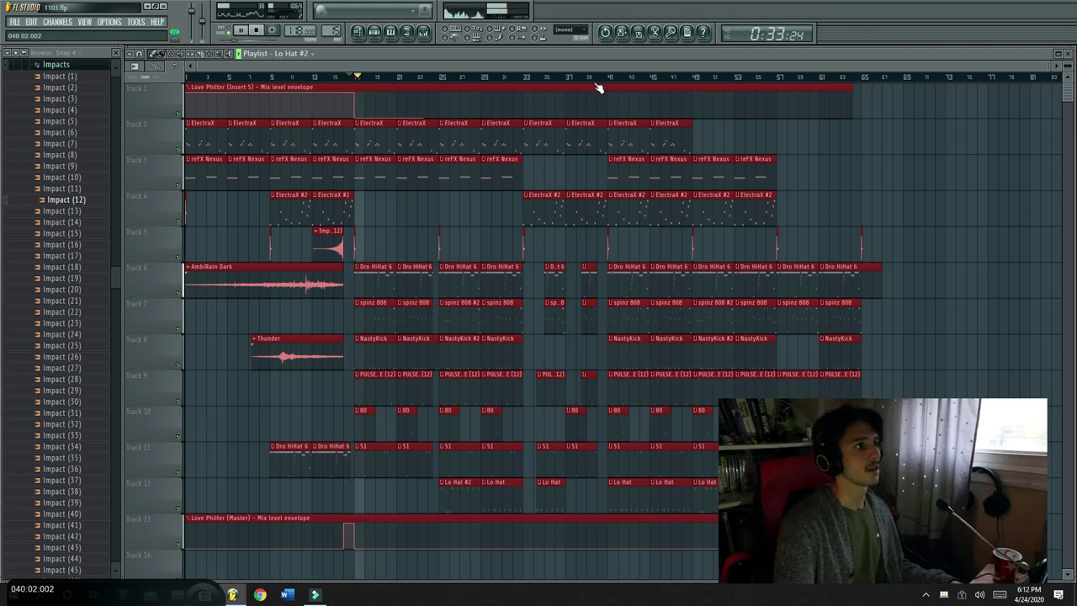
{"action": "right_click", "coordinate": [392, 180]}
{"action": "right_click", "coordinate": [403, 182]}
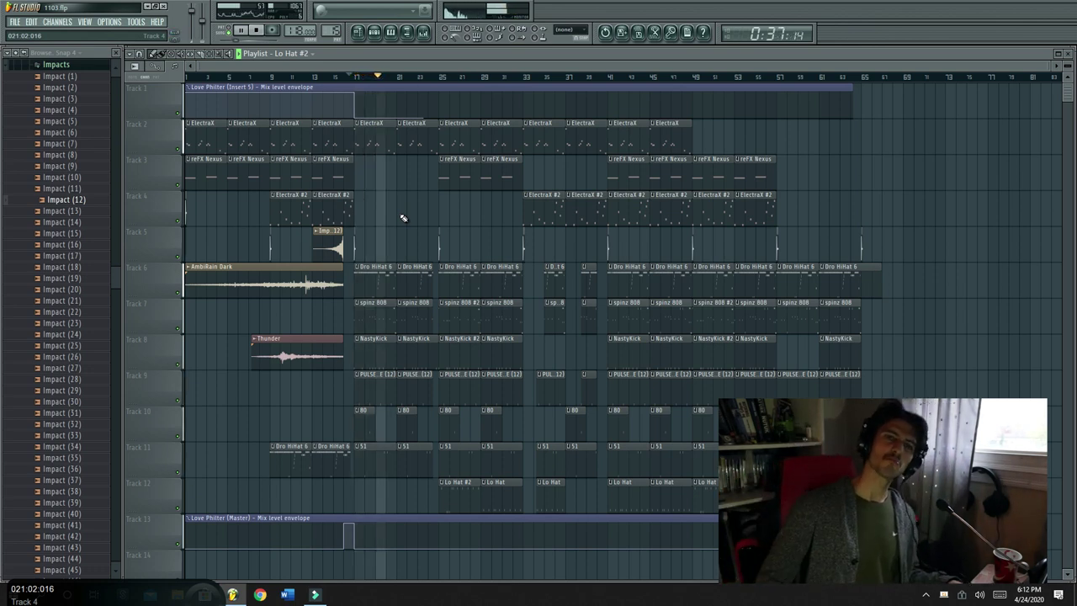
{"action": "key", "text": "XF86AudioLowerVolume"}
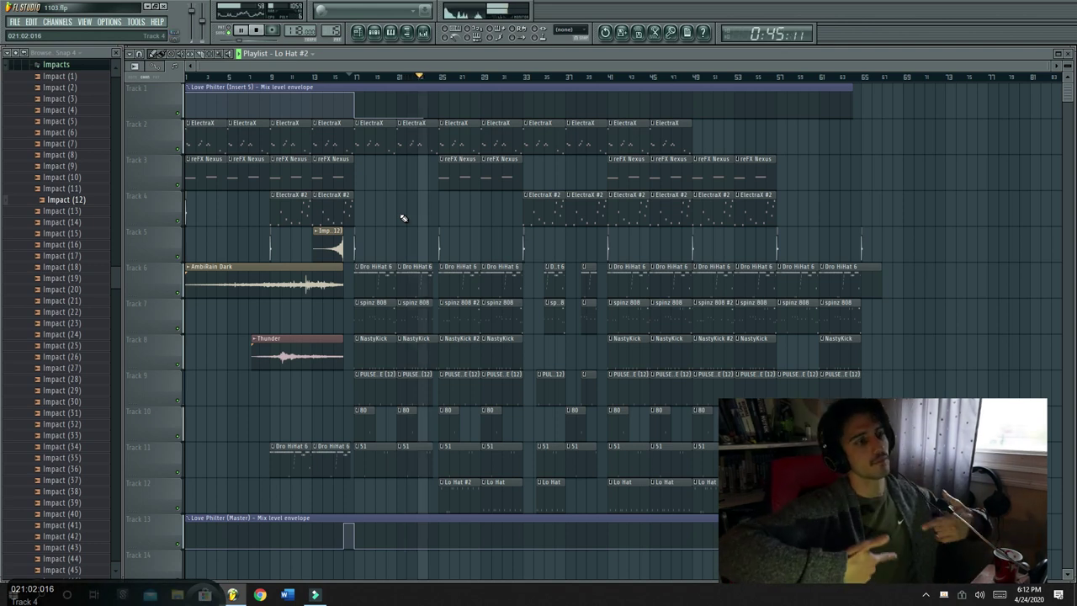
Trim the ends of the bar 45 drum and 808 clips so they stop about half a bar before bar 49
{"action": "left_click_drag", "start_coordinate": [676, 267], "coordinate": [686, 505]}
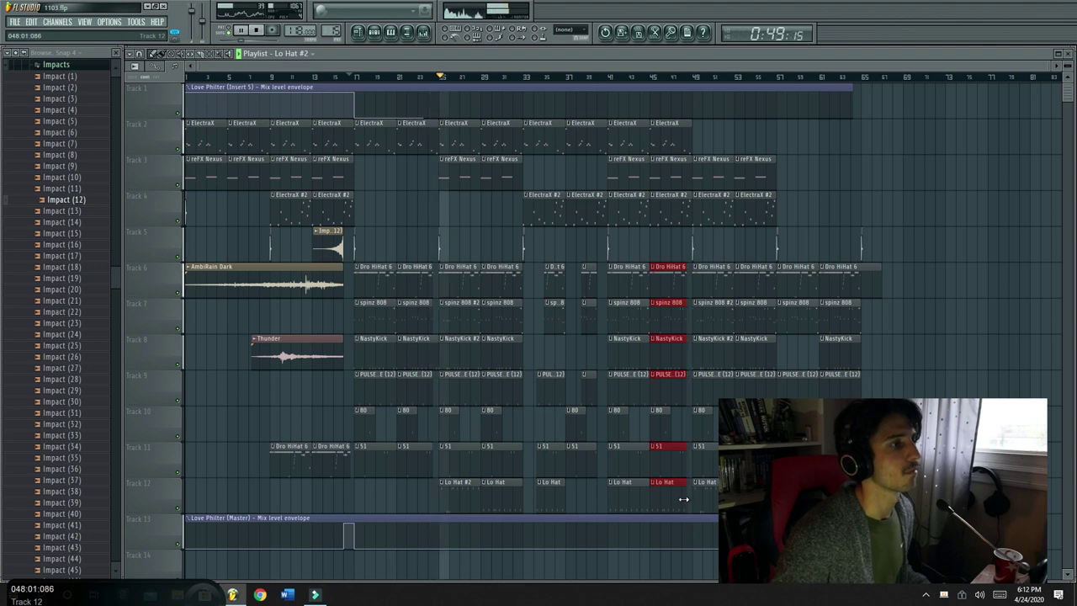
{"action": "left_click", "coordinate": [423, 232]}
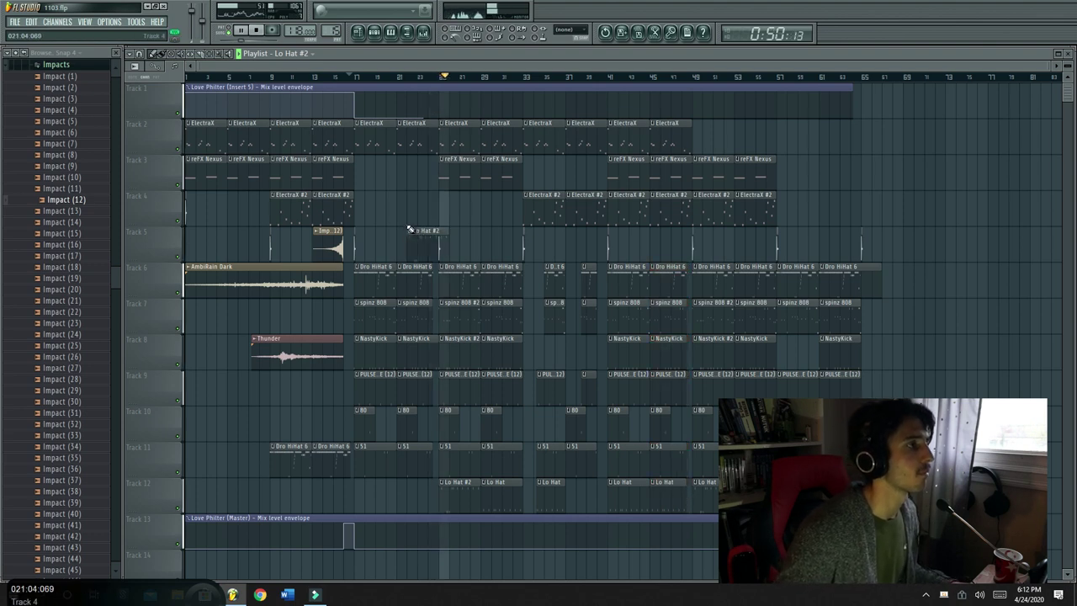
{"action": "left_click", "coordinate": [432, 339]}
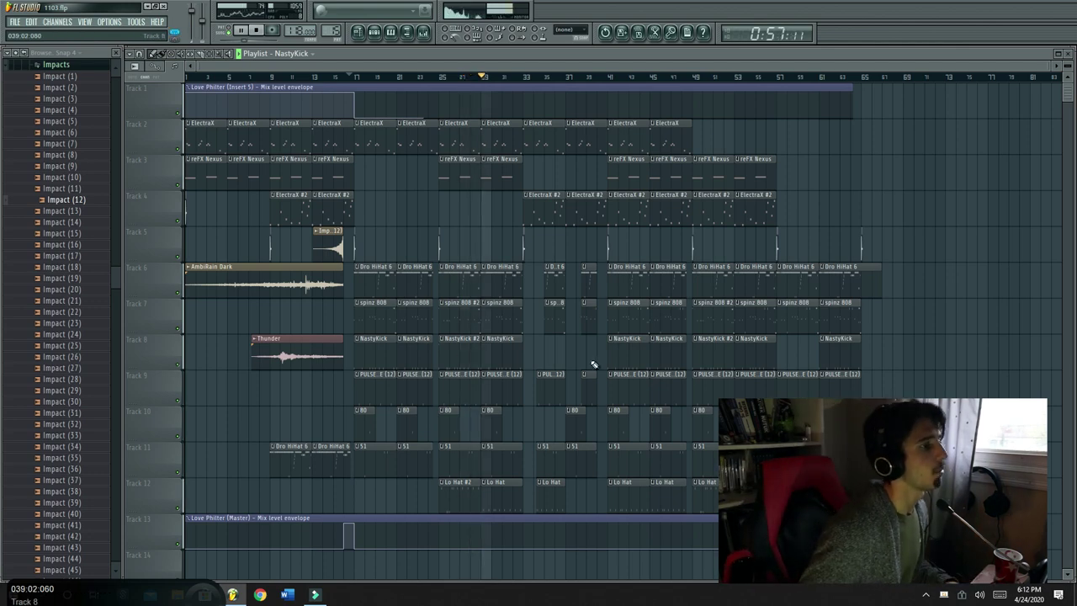
Clone the spinz 808 pattern used at bar 29 as spinz 808 #3 and open the clone's notes for editing
{"action": "double_click", "coordinate": [510, 320]}
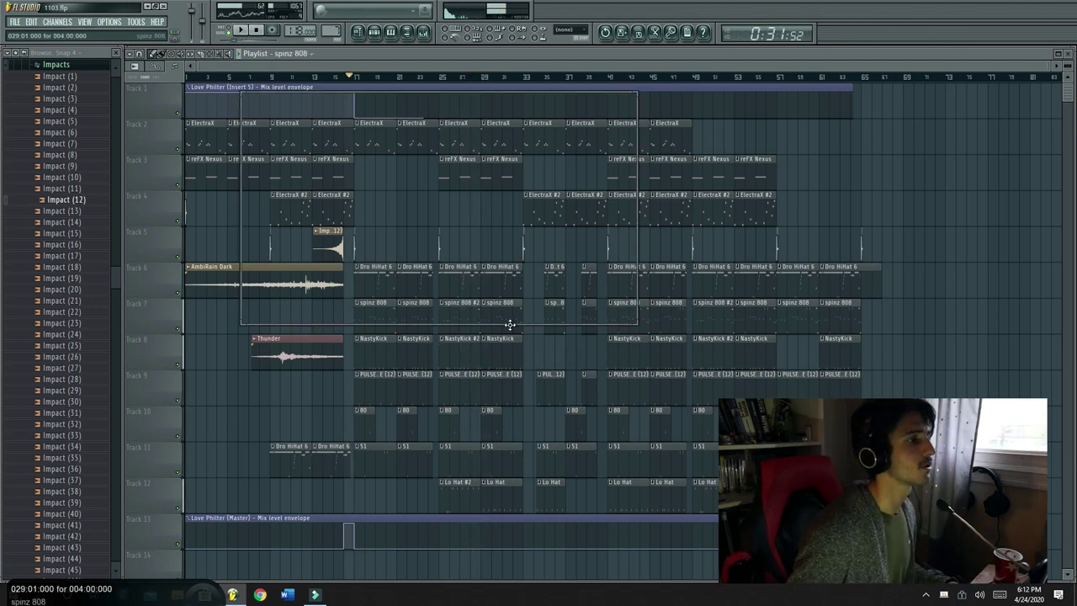
{"action": "scroll", "coordinate": [428, 71], "scroll_direction": "down", "scroll_amount": 3}
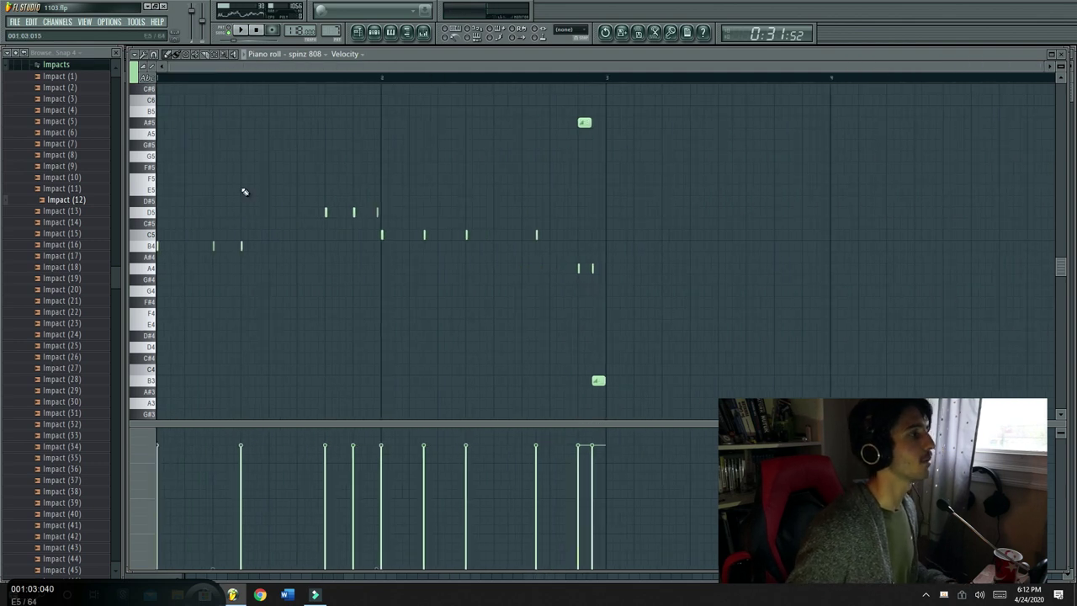
{"action": "left_click", "coordinate": [374, 33]}
{"action": "left_click", "coordinate": [338, 98]}
{"action": "left_click", "coordinate": [418, 191]}
{"action": "left_click", "coordinate": [377, 206]}
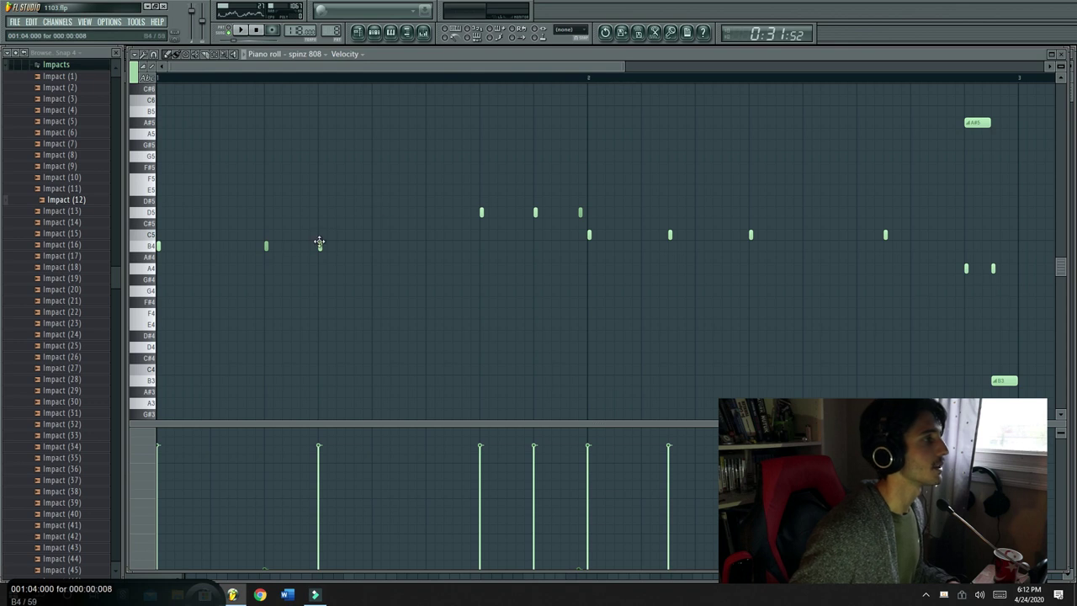
Add a B5 note between the opening B4 notes of spinz 808 #3, remove the quiet B4 beside it, and return to the playlist
{"action": "left_click", "coordinate": [236, 246]}
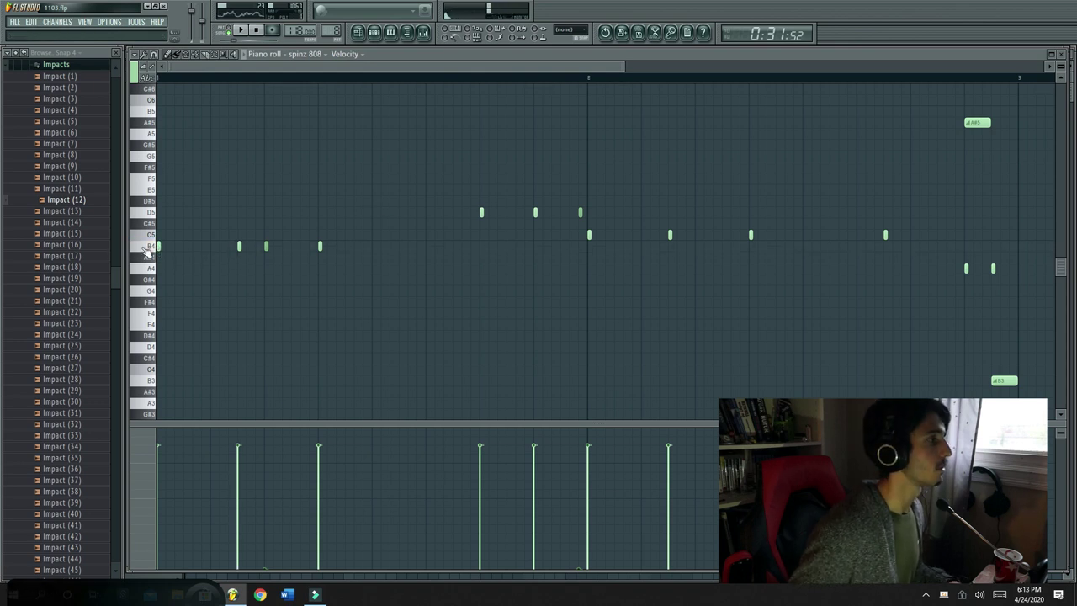
{"action": "left_click", "coordinate": [240, 111]}
{"action": "right_click", "coordinate": [240, 245]}
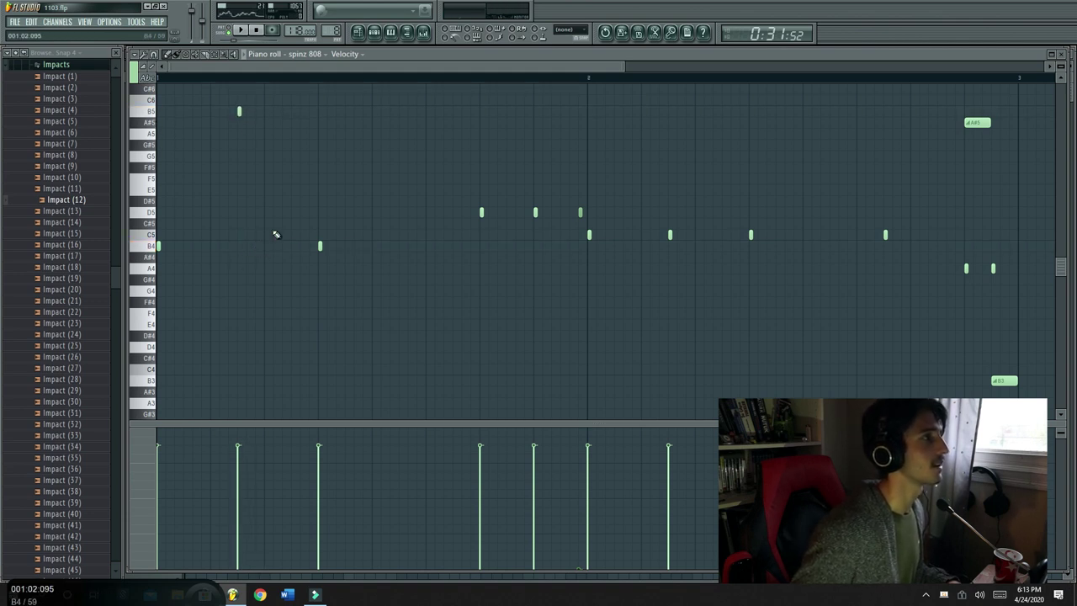
{"action": "left_click", "coordinate": [374, 34]}
{"action": "left_click", "coordinate": [358, 32]}
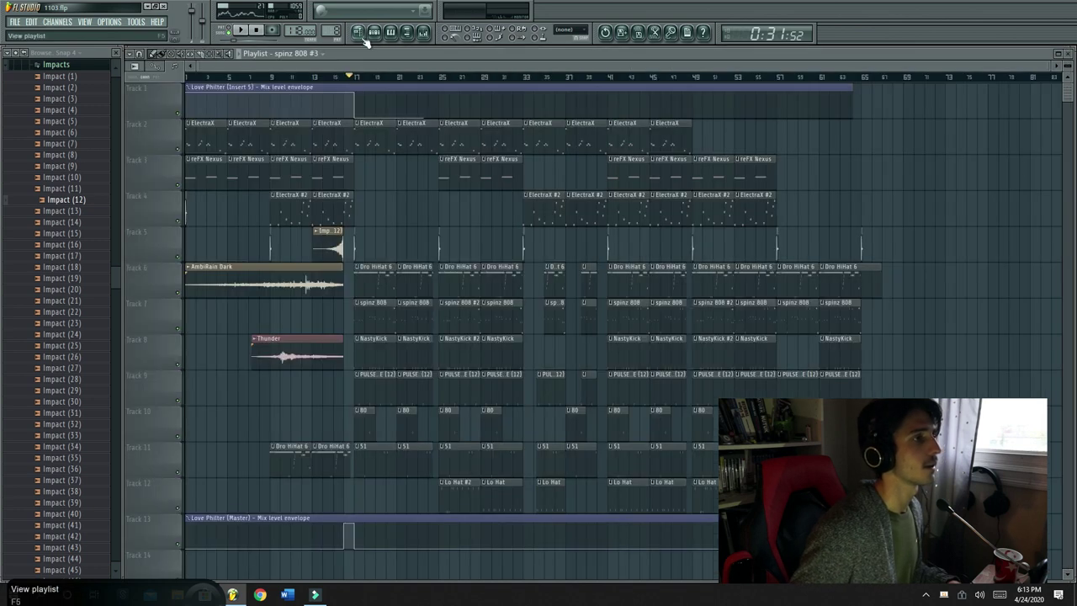
Replace the spinz 808 clip at bar 29 on Track 7 with the spinz 808 #3 pattern
{"action": "right_click", "coordinate": [515, 321]}
{"action": "left_click_drag", "start_coordinate": [509, 325], "coordinate": [483, 340]}
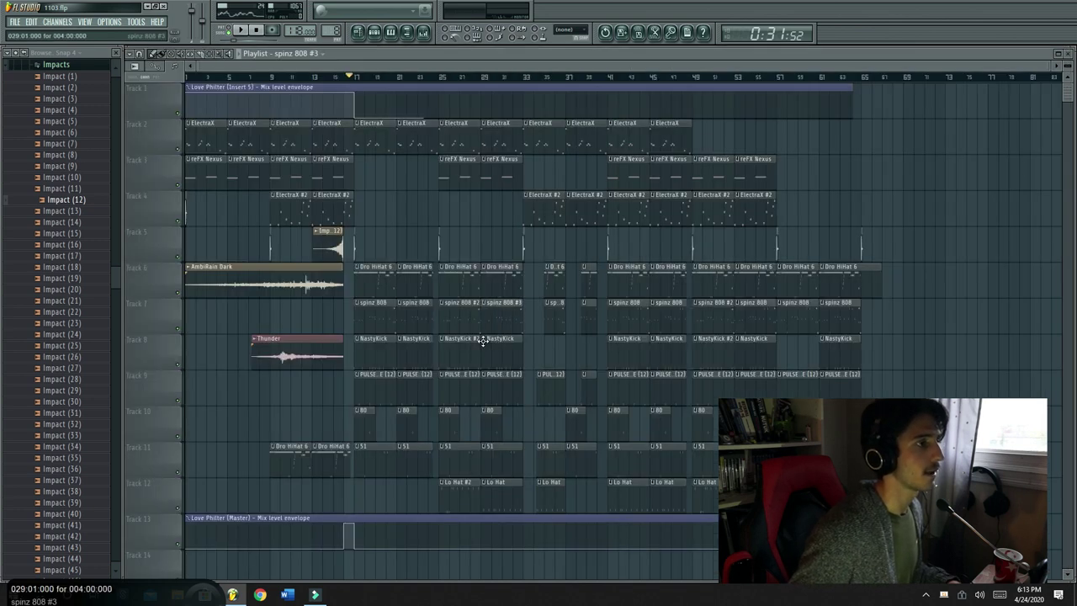
{"action": "double_click", "coordinate": [486, 349]}
{"action": "left_click", "coordinate": [374, 34]}
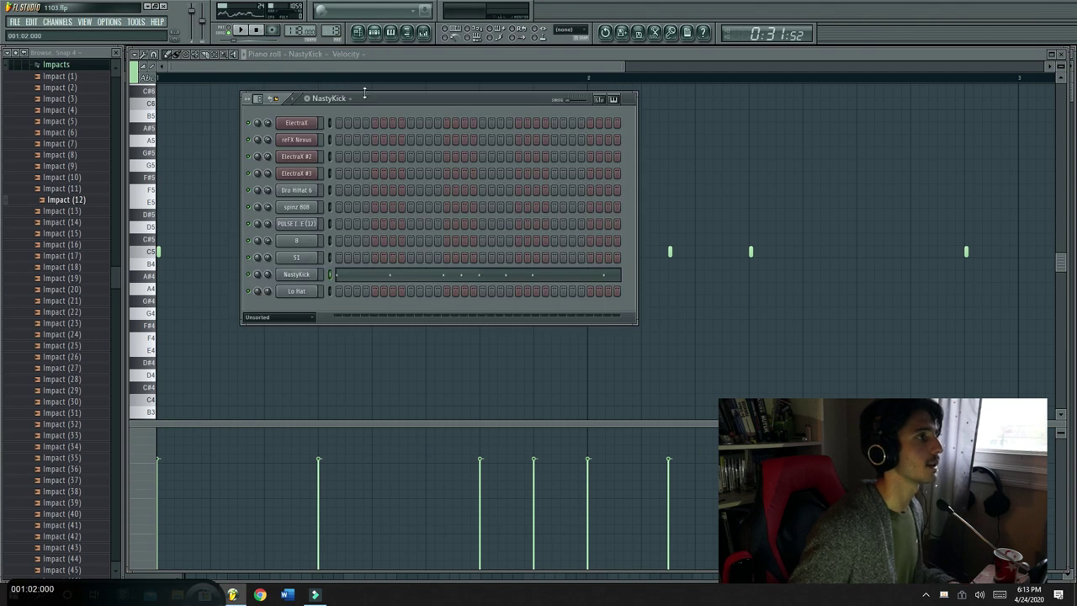
{"action": "left_click", "coordinate": [347, 99]}
{"action": "left_click", "coordinate": [433, 176]}
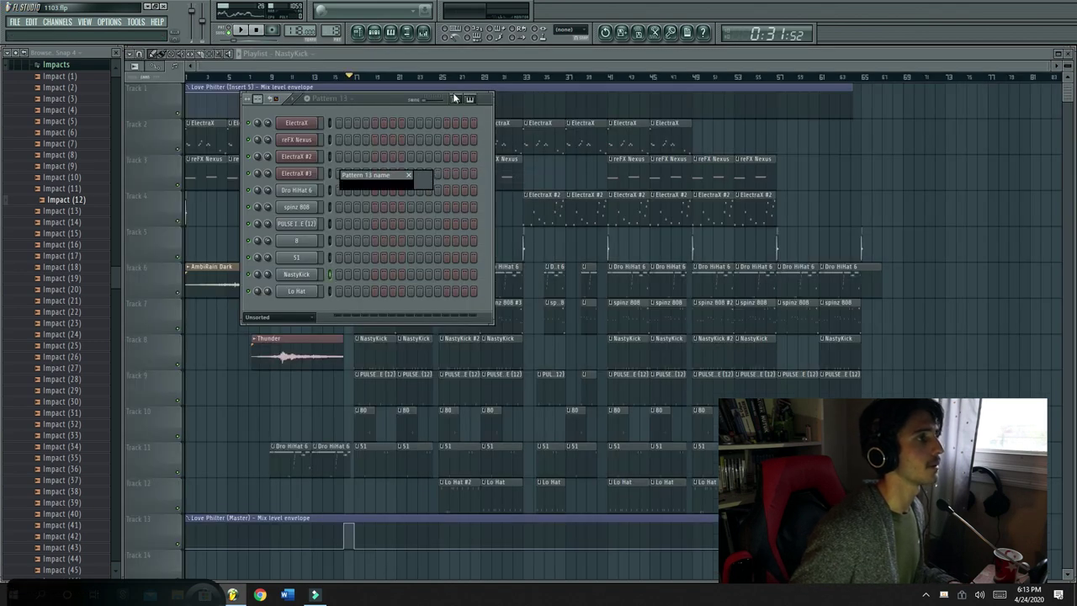
{"action": "left_click", "coordinate": [411, 177]}
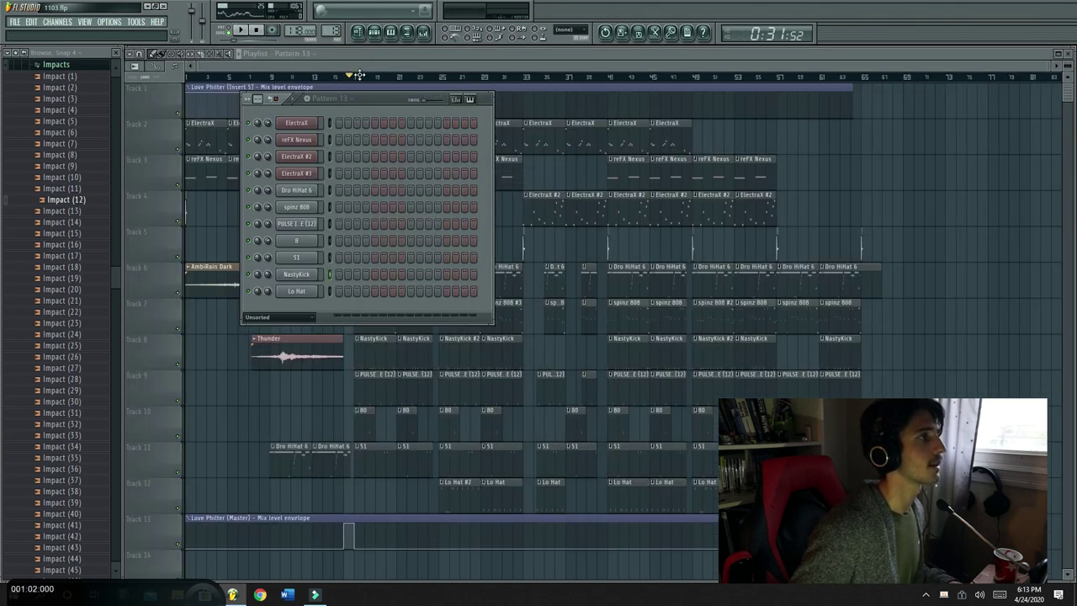
Clone the kick pattern used at bar 29 as NastyKick #3 and return to the playlist
{"action": "left_click", "coordinate": [337, 246]}
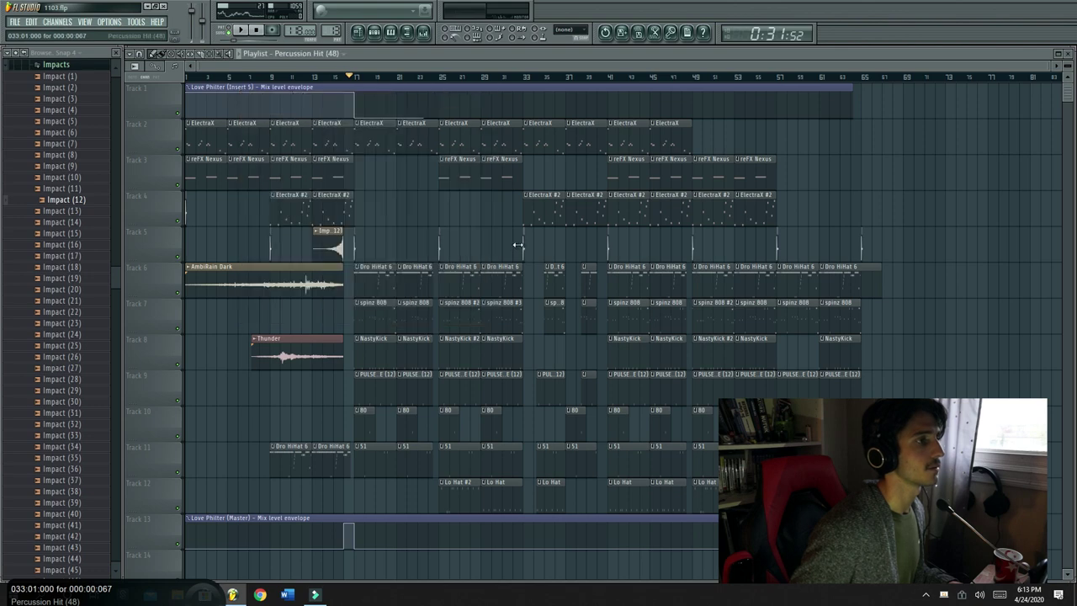
{"action": "double_click", "coordinate": [497, 365]}
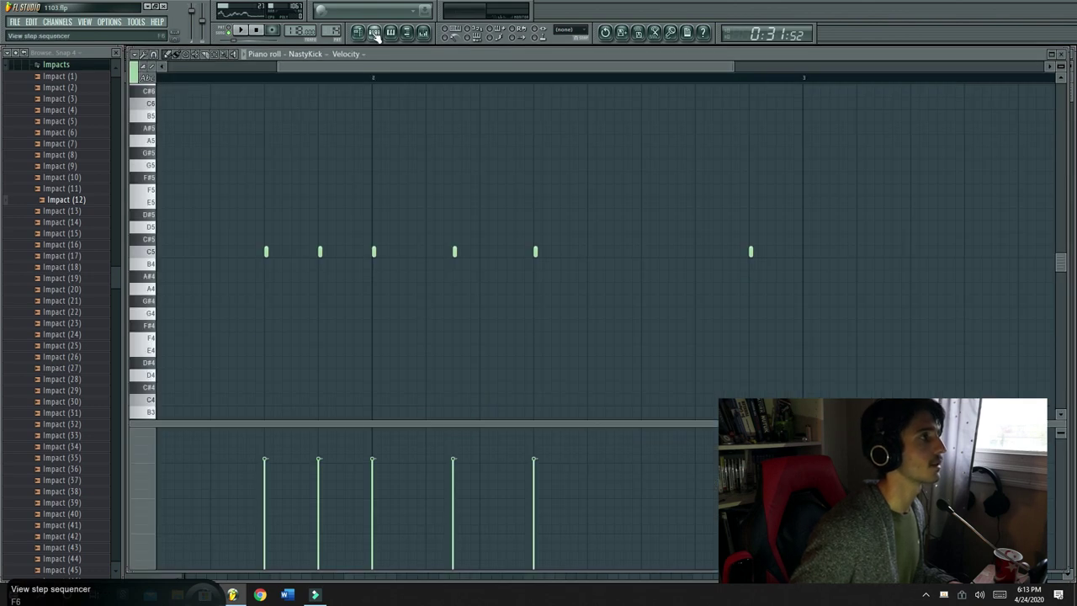
{"action": "left_click", "coordinate": [375, 31]}
{"action": "left_click", "coordinate": [328, 98]}
{"action": "left_click", "coordinate": [425, 190]}
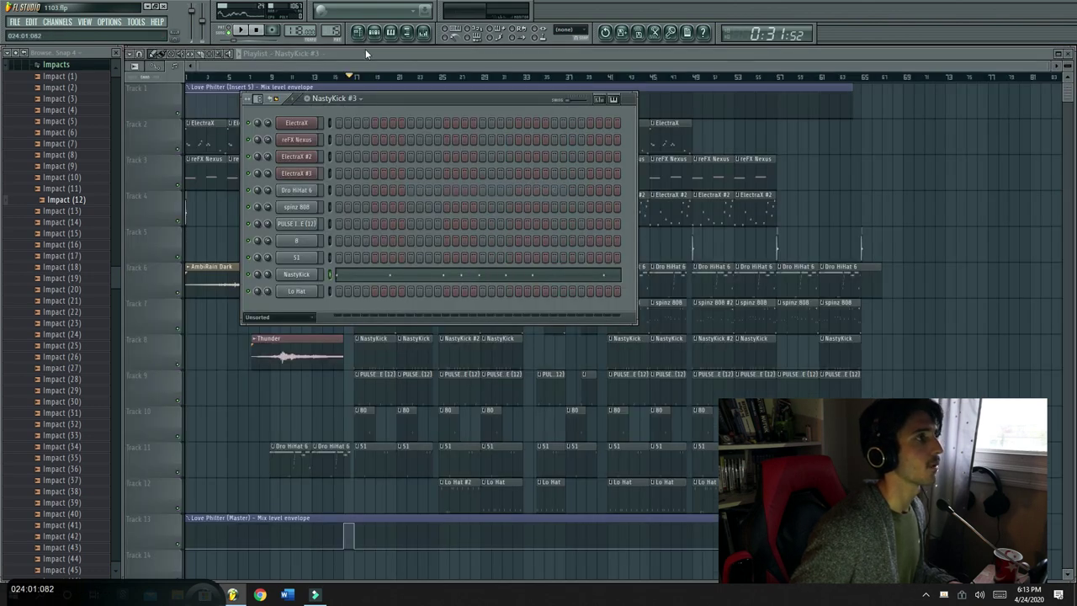
{"action": "key", "text": "F6"}
Save the project as 1103.flp in the MY BEATS folder, replacing the existing file
{"action": "left_click", "coordinate": [15, 21]}
{"action": "left_click", "coordinate": [42, 93]}
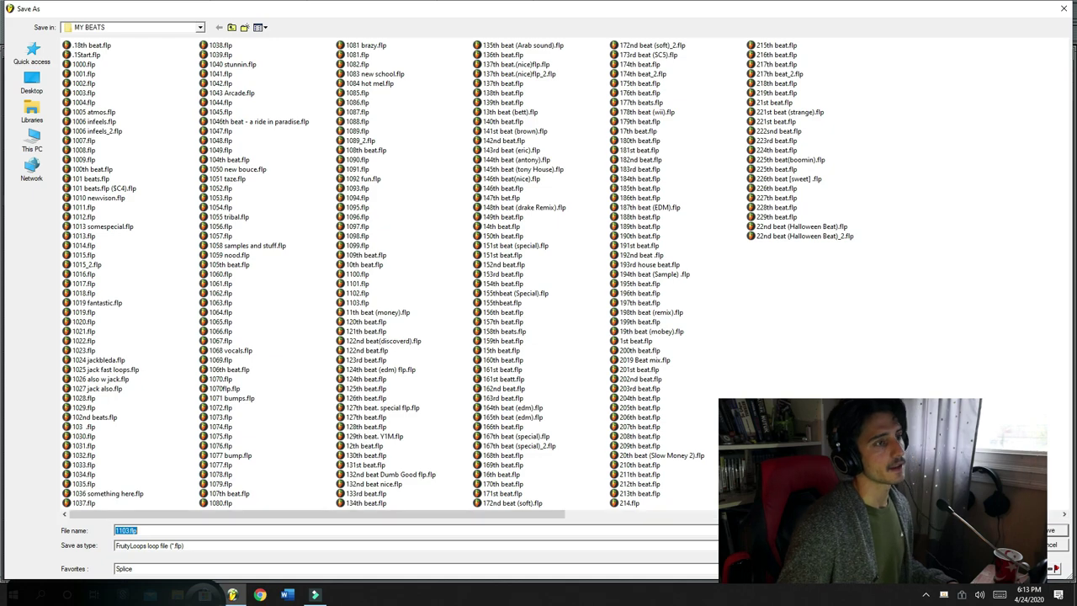
{"action": "left_click", "coordinate": [1061, 531]}
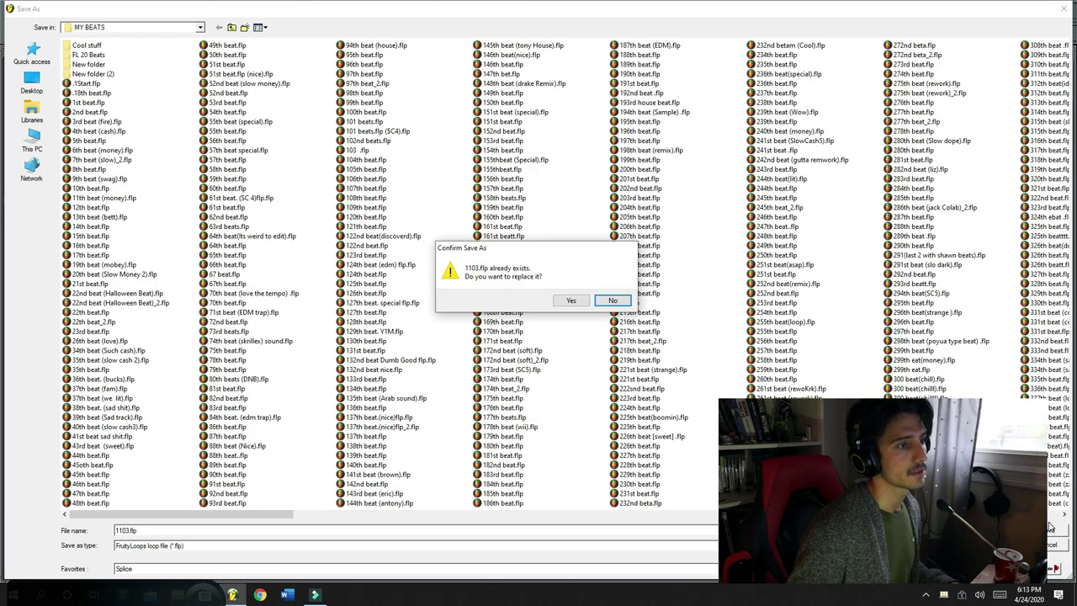
{"action": "left_click", "coordinate": [570, 302]}
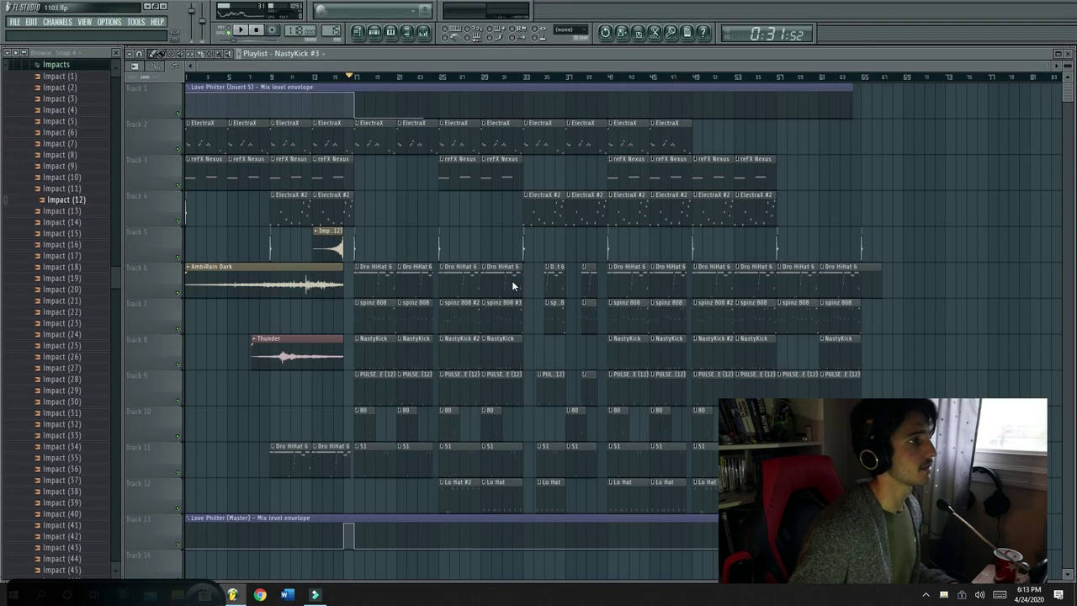
Add a C5 kick between the first two kicks of NastyKick #3 and use that pattern at bar 29 on Track 8
{"action": "double_click", "coordinate": [509, 353]}
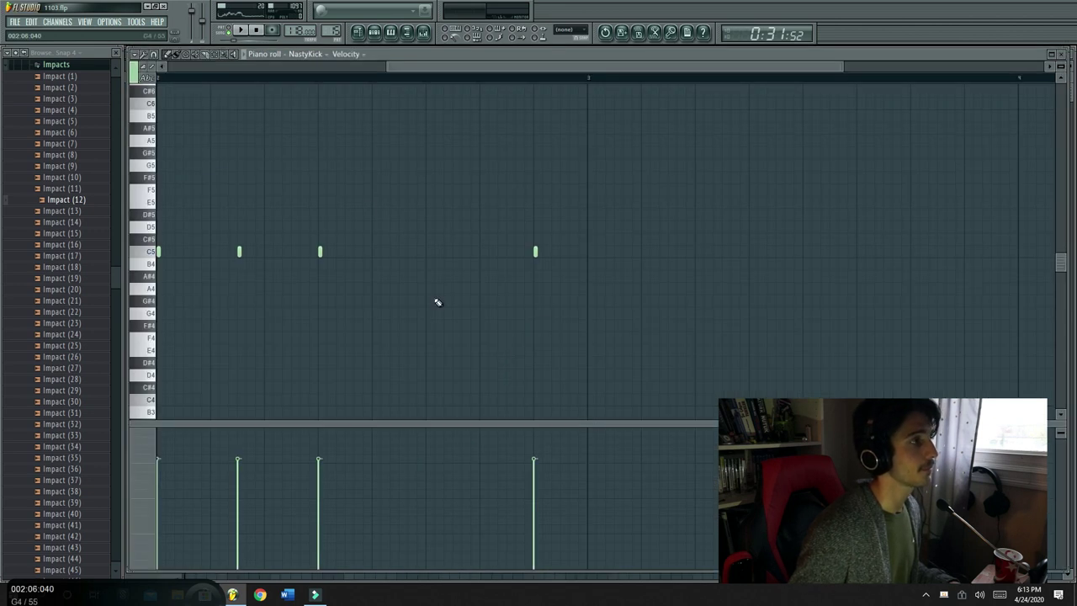
{"action": "left_click_drag", "start_coordinate": [386, 67], "coordinate": [9, 91]}
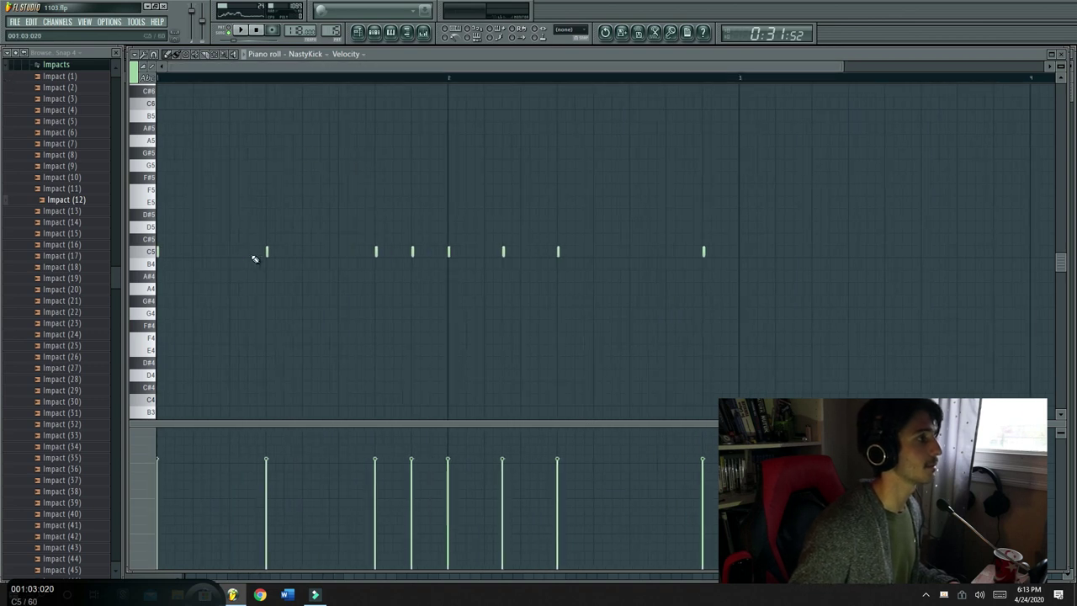
{"action": "left_click", "coordinate": [265, 253]}
{"action": "left_click", "coordinate": [208, 255]}
{"action": "left_click_drag", "start_coordinate": [208, 255], "coordinate": [212, 254]}
{"action": "key", "text": "space"}
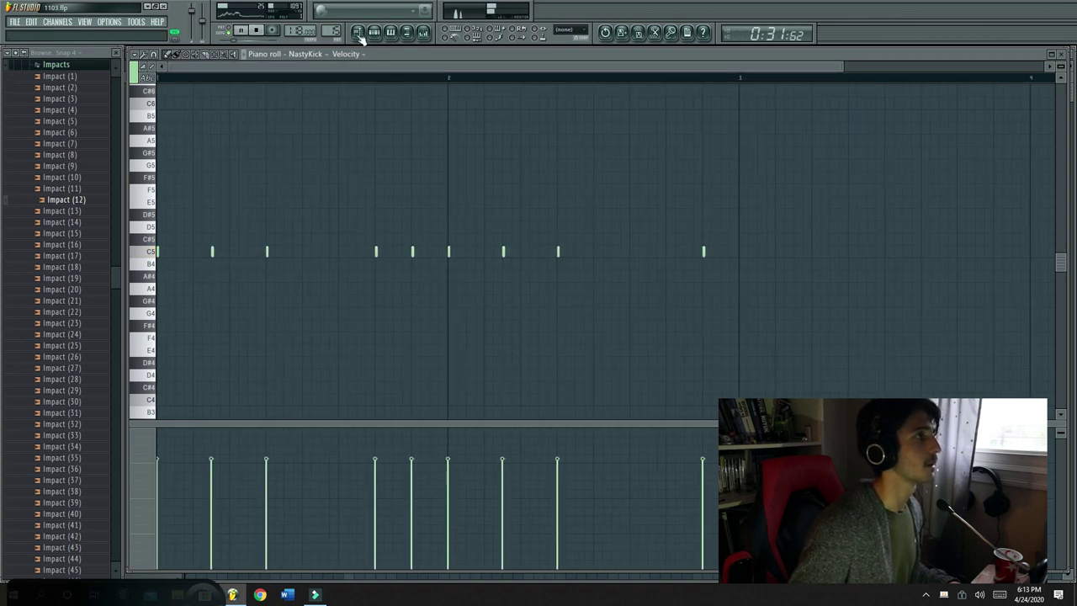
{"action": "double_click", "coordinate": [374, 32]}
{"action": "left_click", "coordinate": [441, 77]}
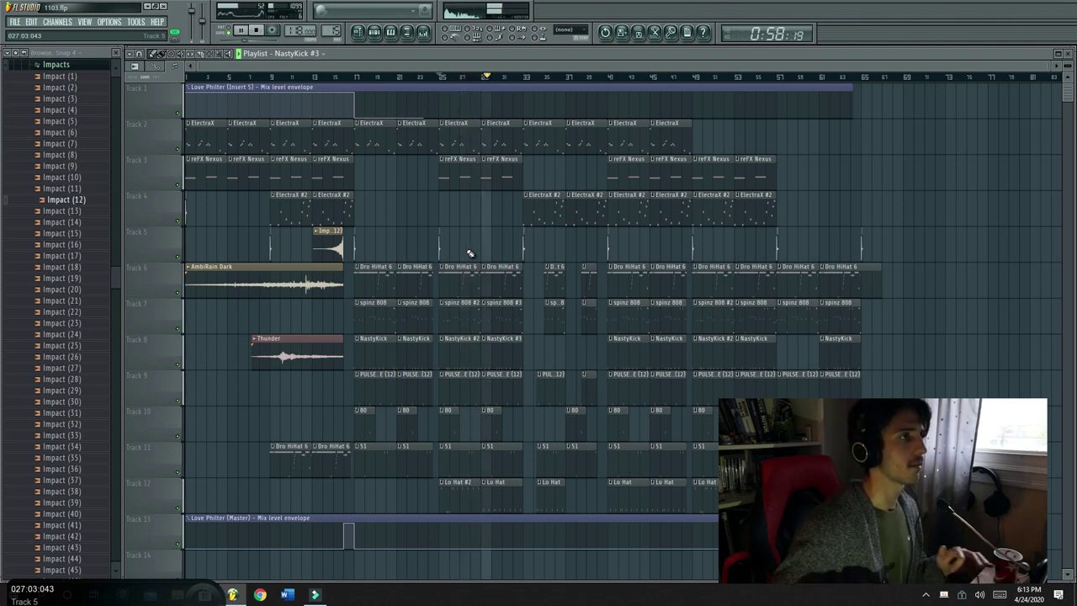
Delete the three D5 notes just before bar 2 in spinz 808 #3 and return to the playlist
{"action": "double_click", "coordinate": [498, 316]}
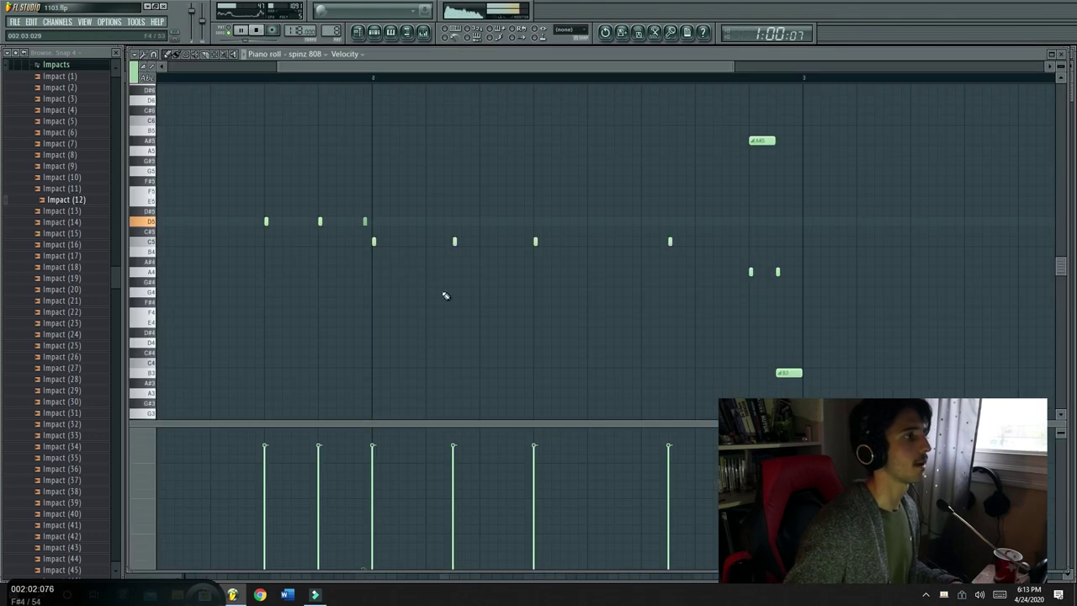
{"action": "right_click", "coordinate": [264, 222]}
{"action": "right_click", "coordinate": [320, 221]}
{"action": "right_click", "coordinate": [365, 222]}
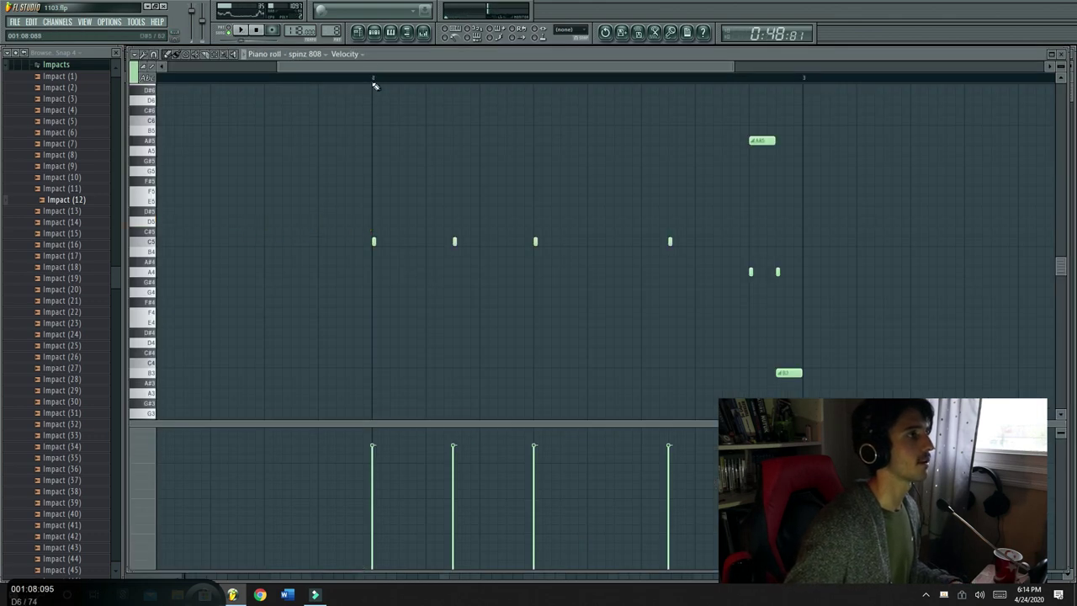
{"action": "left_click", "coordinate": [375, 31]}
{"action": "left_click", "coordinate": [358, 32]}
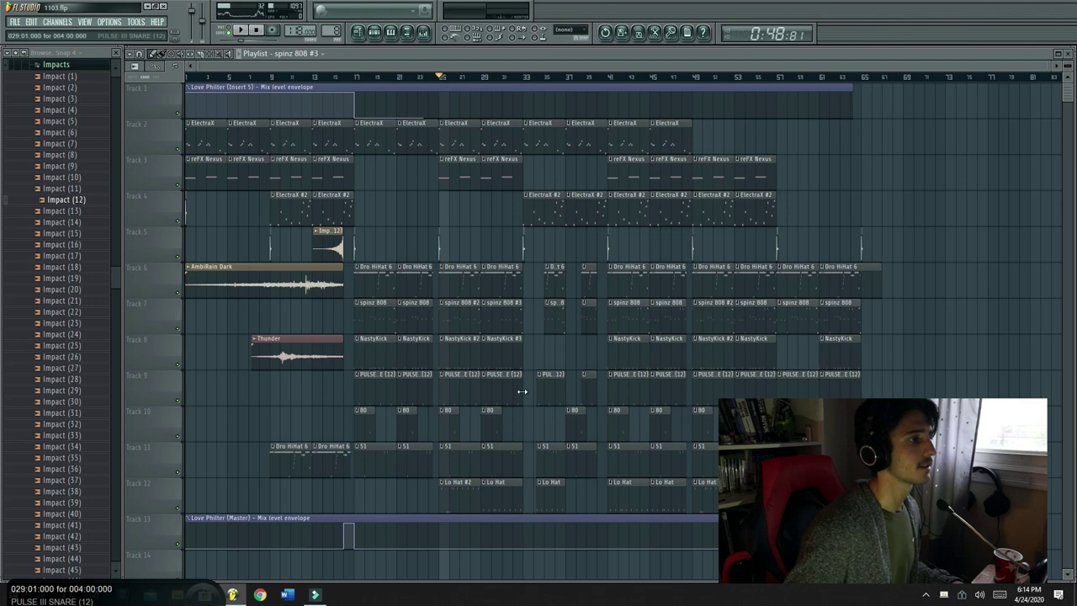
Delete the two C5 kicks just before bar 2 in NastyKick #3 and return to the playlist
{"action": "double_click", "coordinate": [511, 362]}
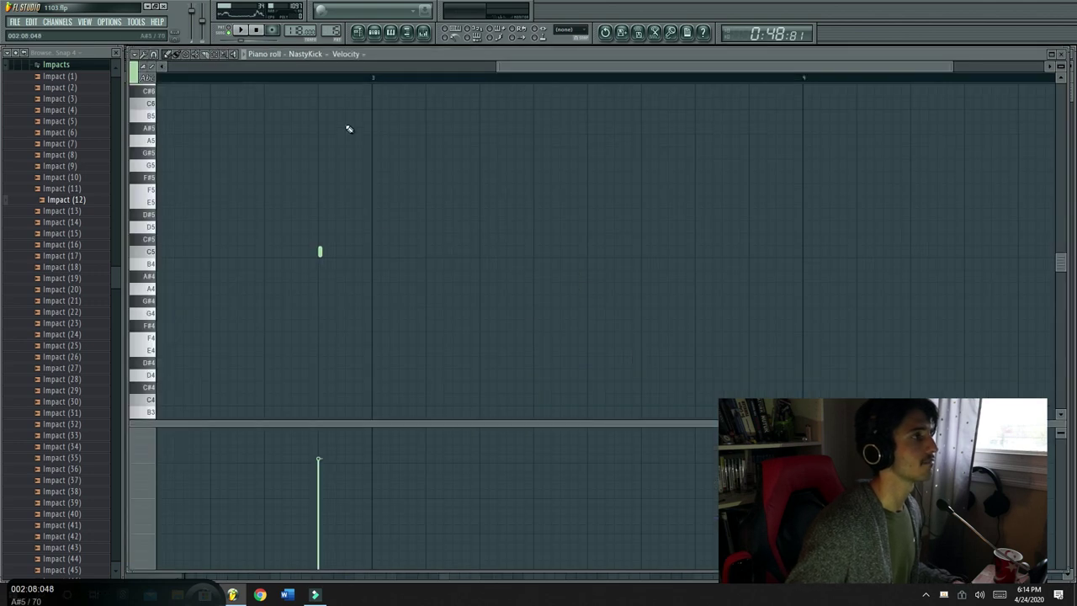
{"action": "scroll", "coordinate": [352, 78], "scroll_direction": "down", "scroll_amount": 4}
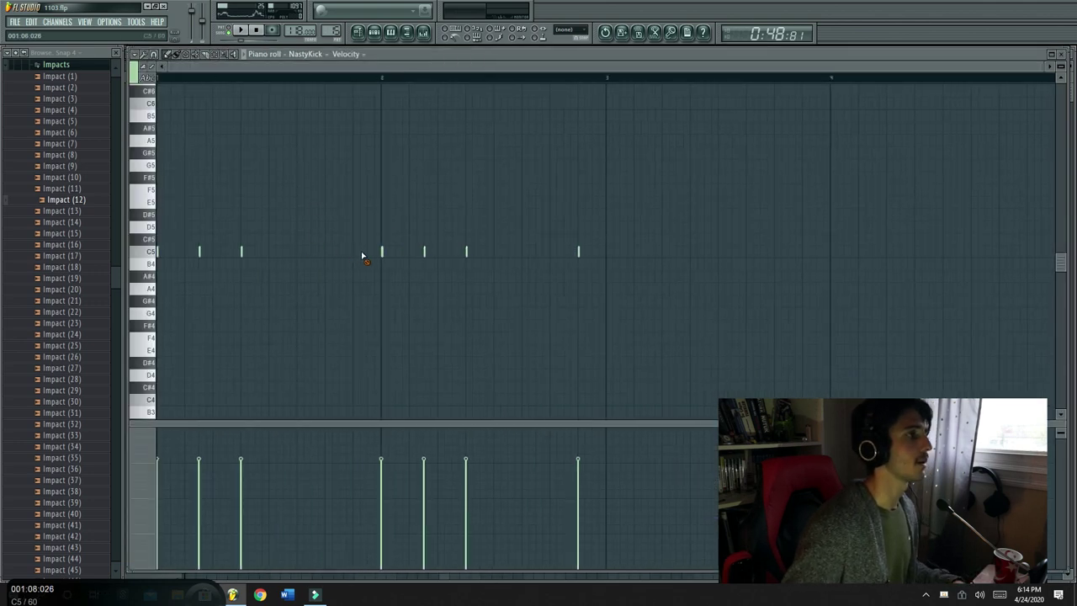
{"action": "left_click", "coordinate": [374, 32]}
{"action": "left_click", "coordinate": [358, 32]}
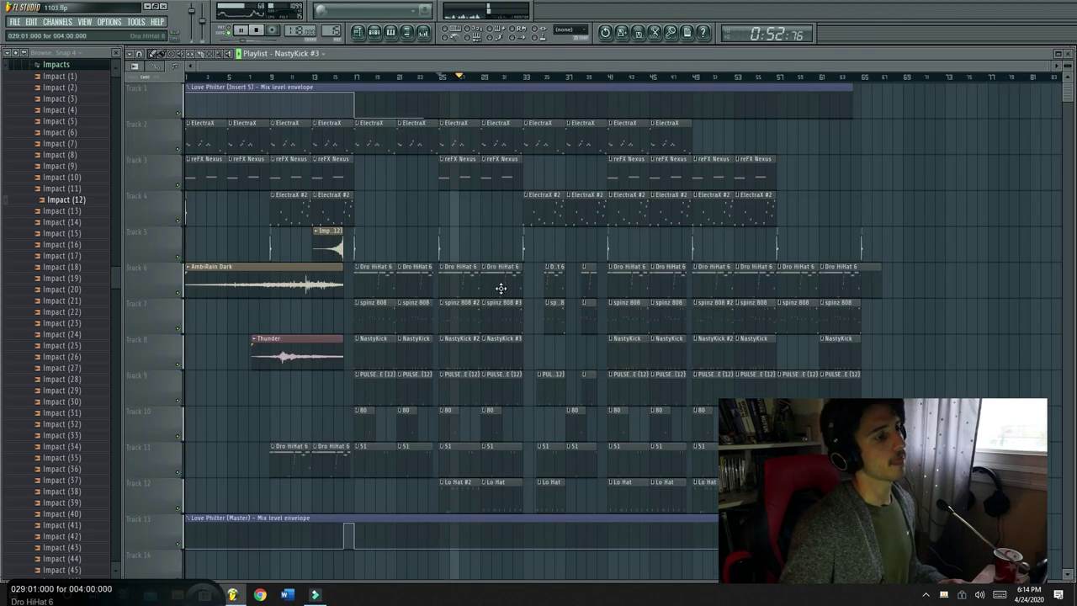
Duplicate the bar 29 hi-hat, 808, kick and snare clips to bar 53, replacing the clips there, and stop playback
{"action": "left_click_drag", "start_coordinate": [503, 267], "coordinate": [499, 513]}
{"action": "key", "text": "ctrl+b"}
{"action": "left_click_drag", "start_coordinate": [552, 361], "coordinate": [974, 347]}
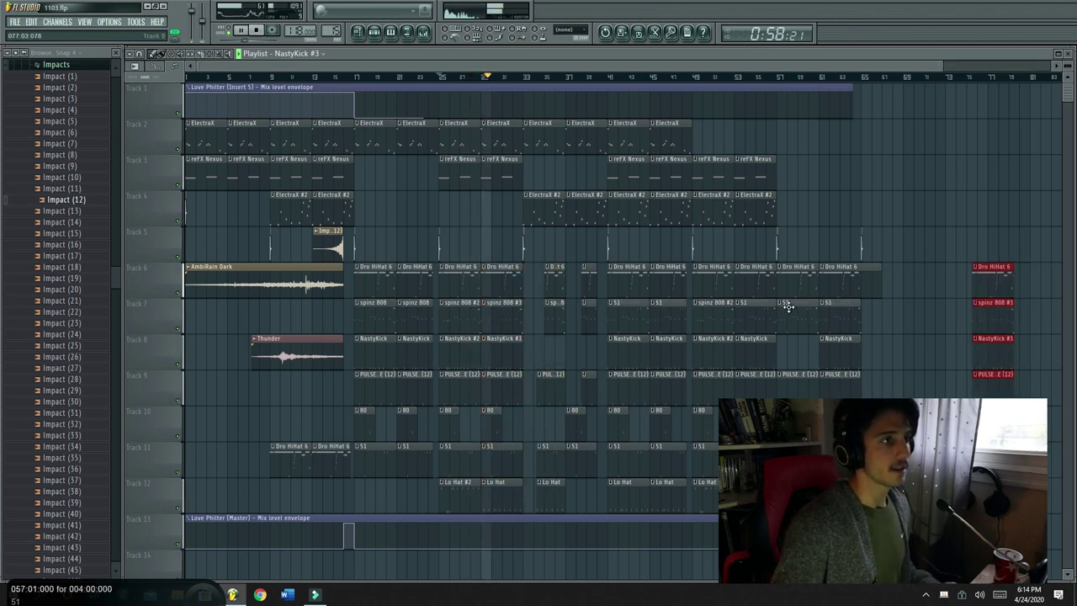
{"action": "right_click", "coordinate": [758, 277]}
{"action": "left_click_drag", "start_coordinate": [992, 338], "coordinate": [759, 338]}
{"action": "left_click_drag", "start_coordinate": [749, 459], "coordinate": [747, 459]}
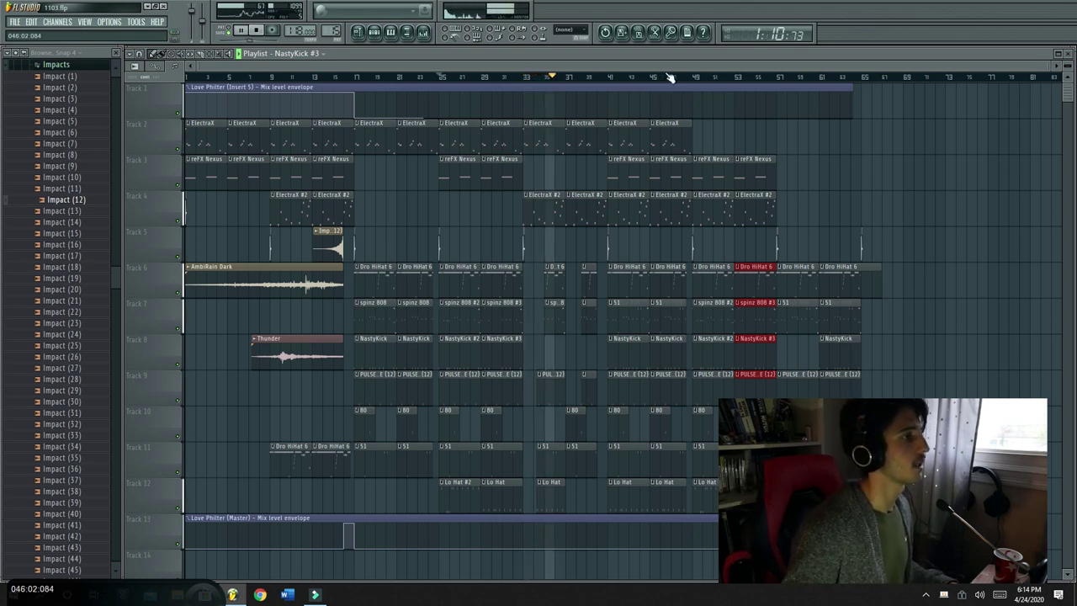
{"action": "left_click", "coordinate": [866, 205]}
{"action": "right_click", "coordinate": [879, 217]}
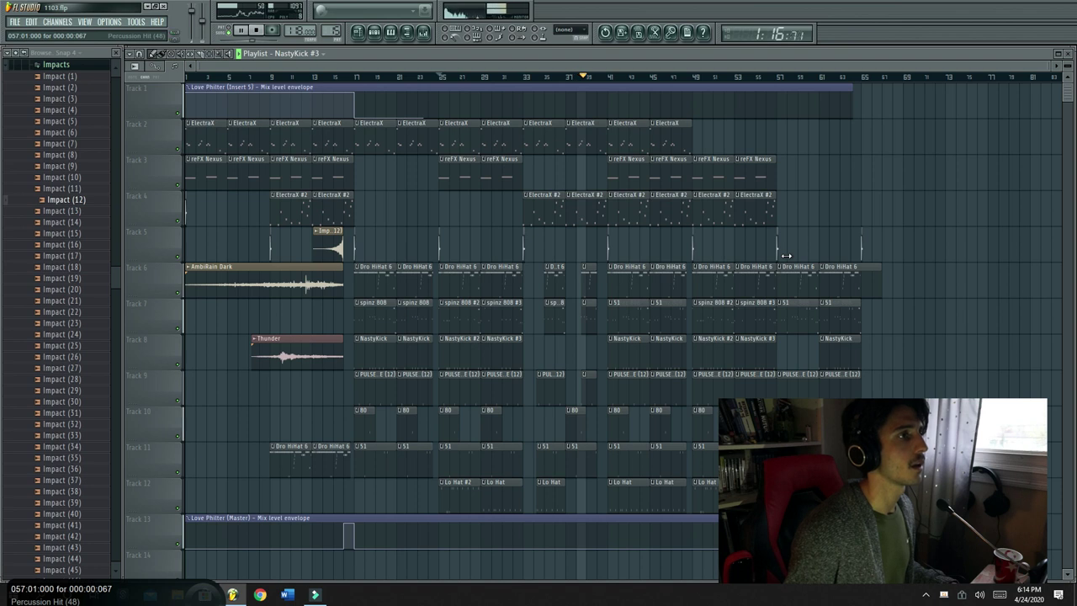
{"action": "key", "text": "space"}
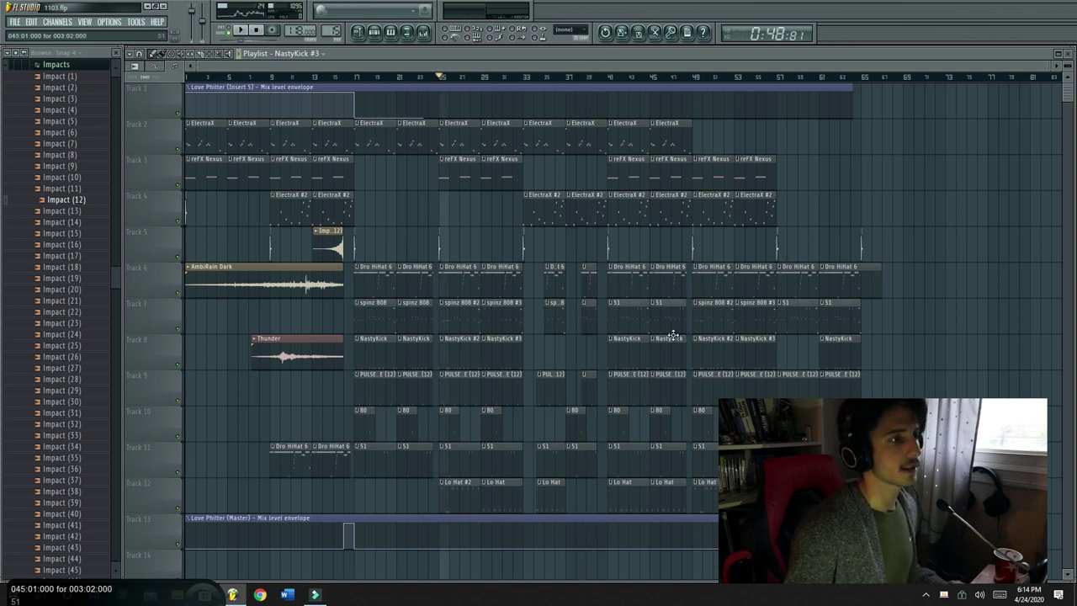
Replace the drum clips at bars 41–48 with those from bars 49–56 and delete the drum clips from bar 57 onward
{"action": "mouse_move", "coordinate": [663, 502]}
{"action": "left_mouse_down"}
{"action": "mouse_move", "coordinate": [652, 299]}
{"action": "mouse_move", "coordinate": [629, 380]}
{"action": "mouse_move", "coordinate": [625, 495]}
{"action": "left_mouse_up"}
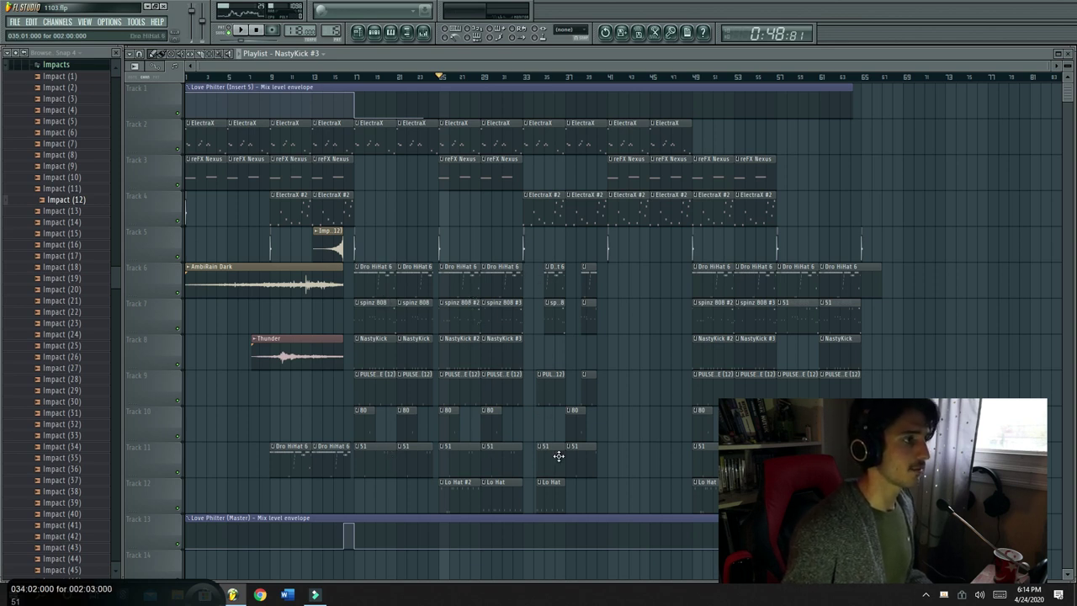
{"action": "mouse_move", "coordinate": [759, 509]}
{"action": "left_mouse_down"}
{"action": "mouse_move", "coordinate": [700, 282]}
{"action": "mouse_move", "coordinate": [634, 285]}
{"action": "left_mouse_up"}
{"action": "right_click", "coordinate": [784, 279]}
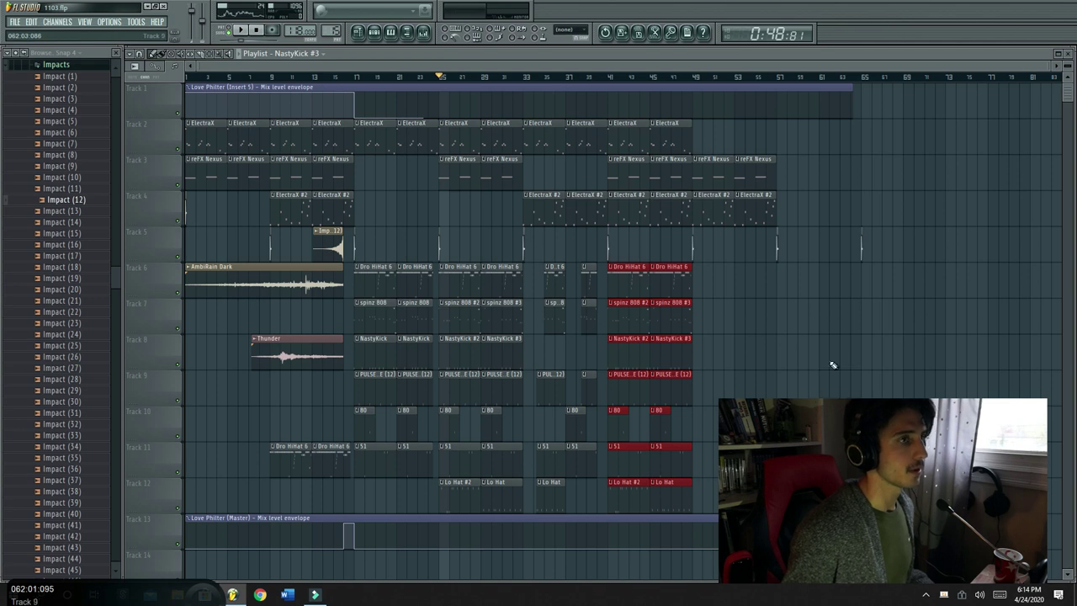
Copy the drum clips from bars 17–32 to bars 49–64 and remove the percussion hit at bar 65
{"action": "left_click_drag", "start_coordinate": [512, 509], "coordinate": [724, 303]}
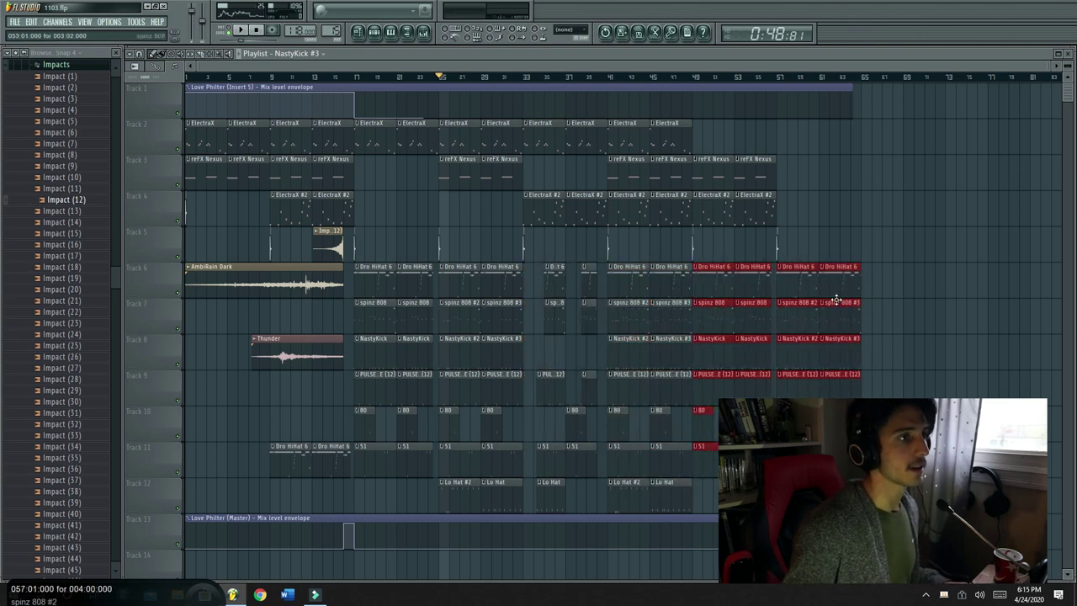
{"action": "left_click", "coordinate": [944, 288]}
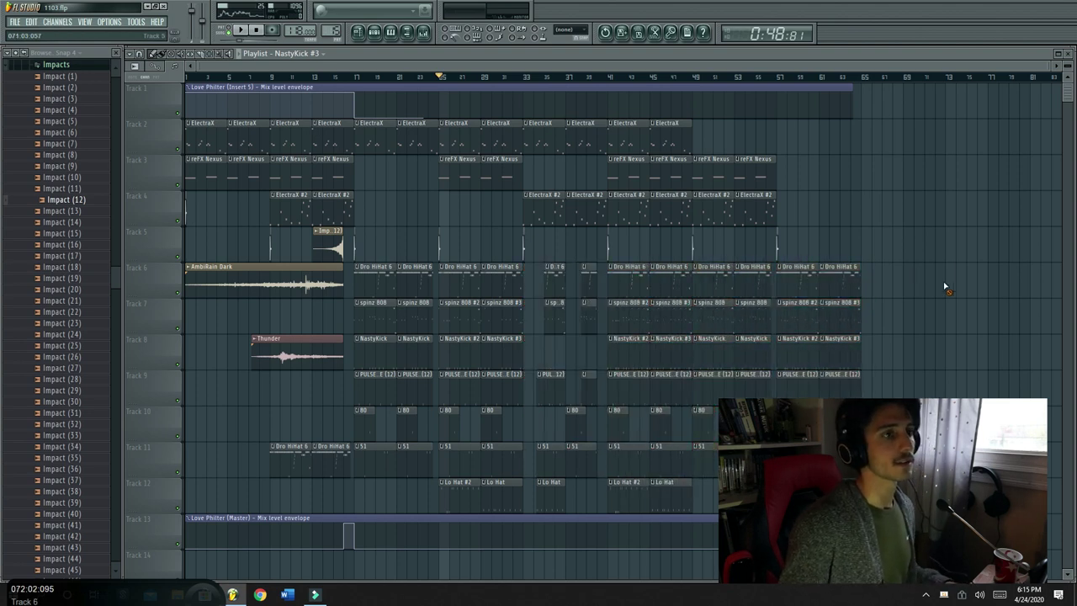
Play the arrangement from about bar 35 and examine the kick notes of the NastyKick #2 clip at bar 41
{"action": "left_click", "coordinate": [547, 77]}
{"action": "key", "text": "space"}
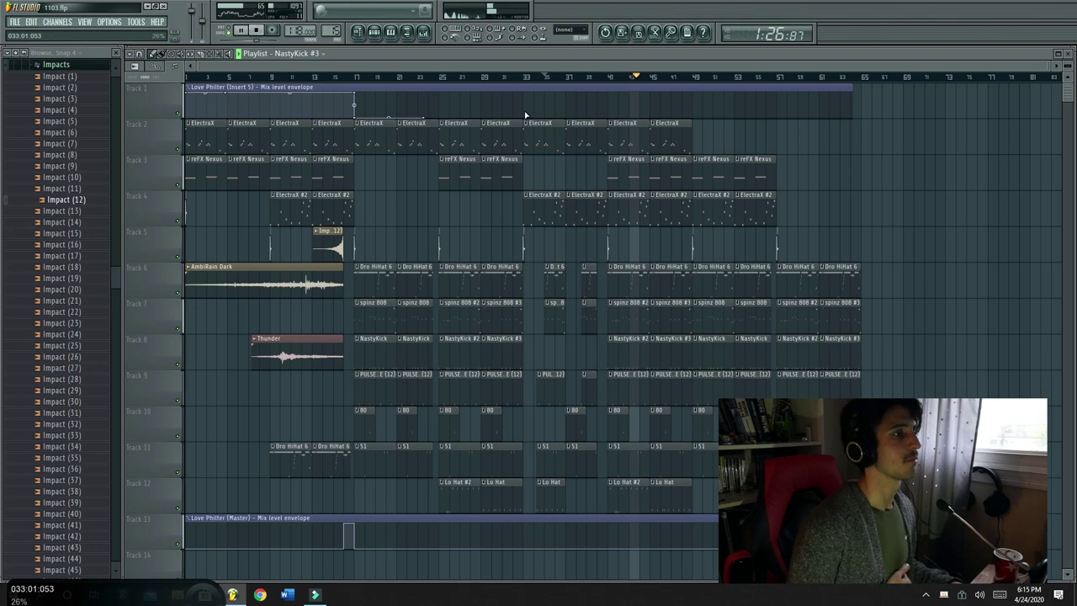
{"action": "double_click", "coordinate": [625, 359]}
{"action": "scroll", "coordinate": [308, 80], "scroll_direction": "down", "scroll_amount": 4}
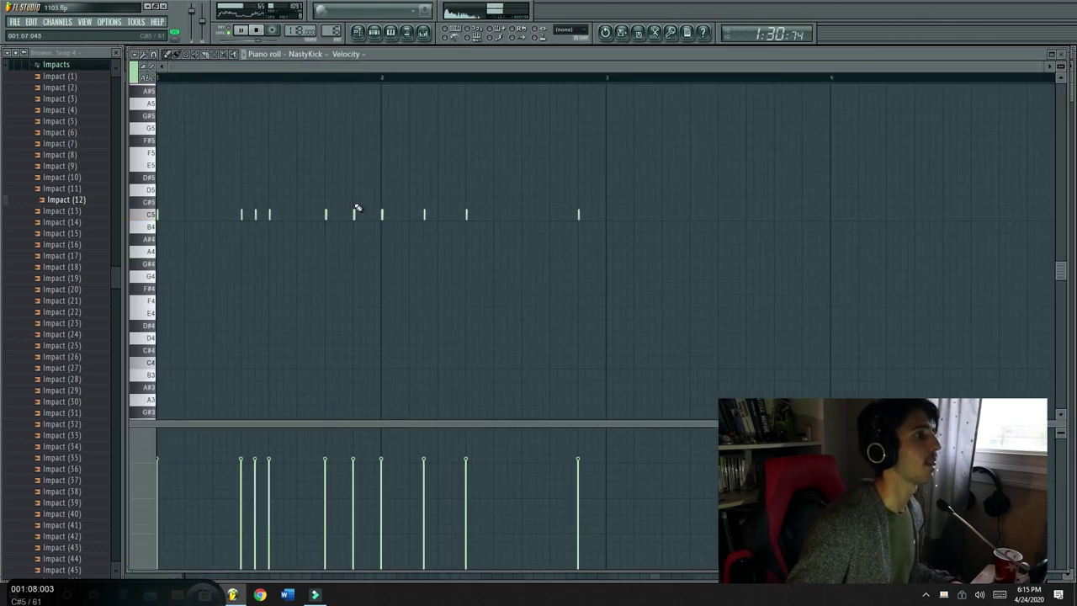
{"action": "left_click", "coordinate": [375, 32]}
{"action": "left_click", "coordinate": [359, 32]}
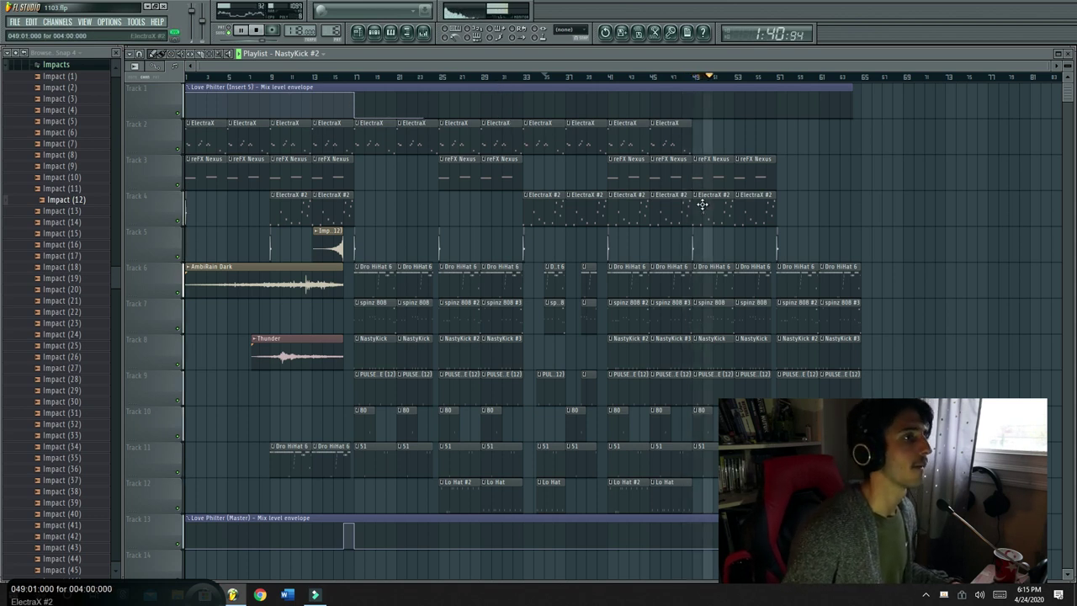
Stop playback and trim the bar 45 drum and 808 clips to end about half a bar before bar 49
{"action": "key", "text": "space"}
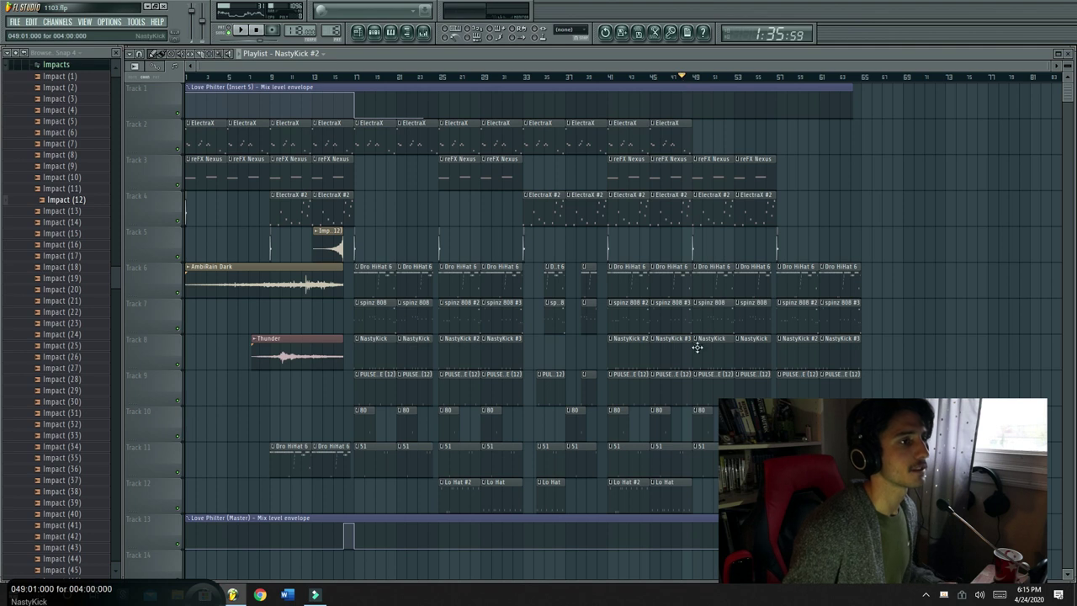
{"action": "left_click_drag", "start_coordinate": [690, 474], "coordinate": [686, 281]}
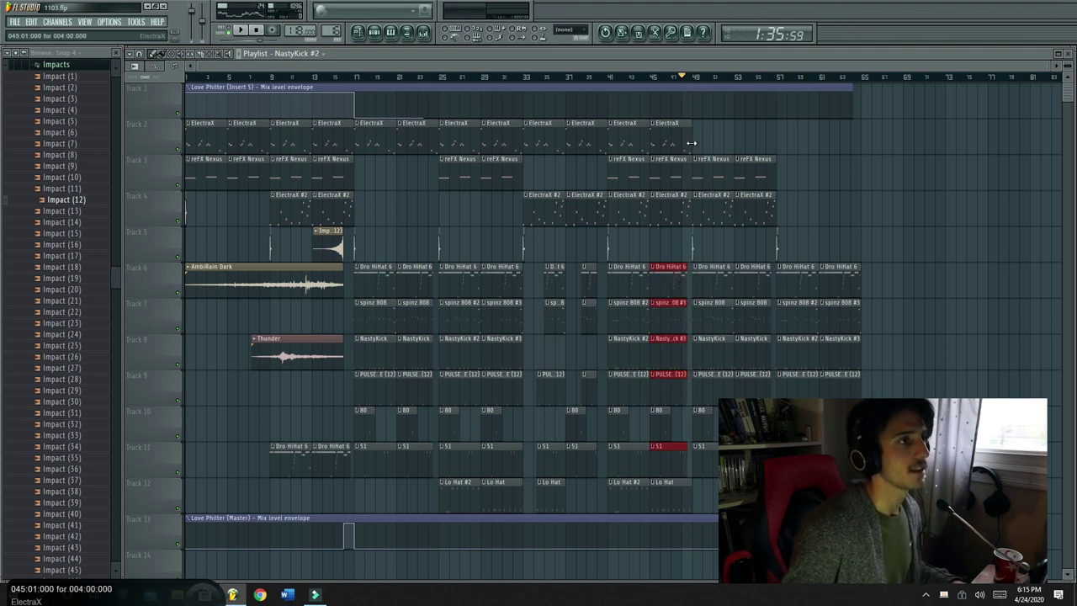
Clear the ElectraX #2 clips from bars 49 and 53 on Track 4, keeping one at bar 45
{"action": "left_click", "coordinate": [733, 237], "text": "ctrl"}
{"action": "right_click", "coordinate": [738, 216]}
{"action": "right_click", "coordinate": [723, 215]}
{"action": "right_click", "coordinate": [682, 215]}
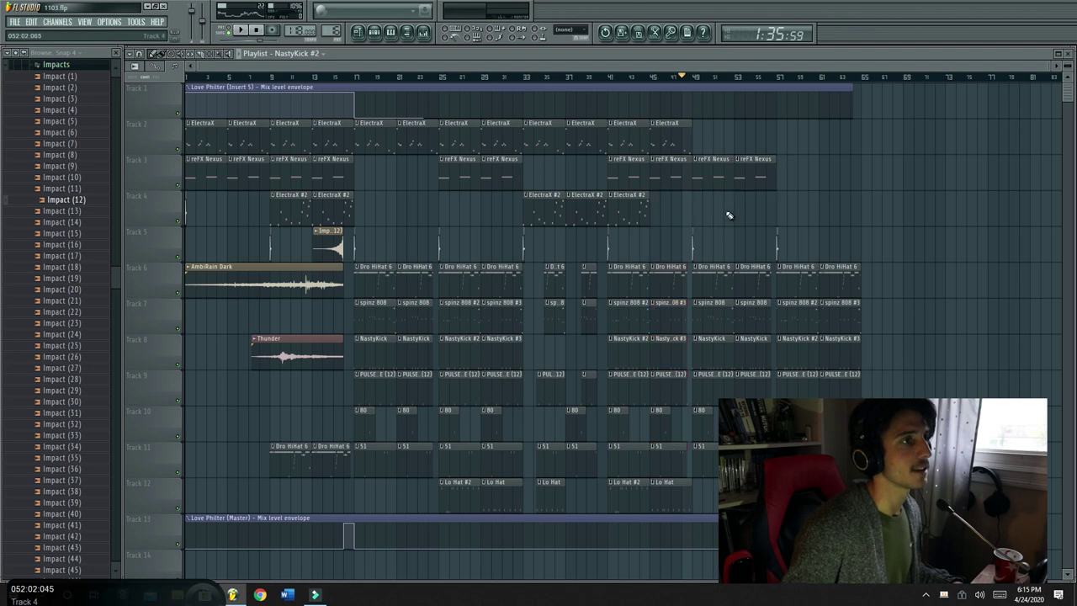
{"action": "left_click", "coordinate": [664, 210]}
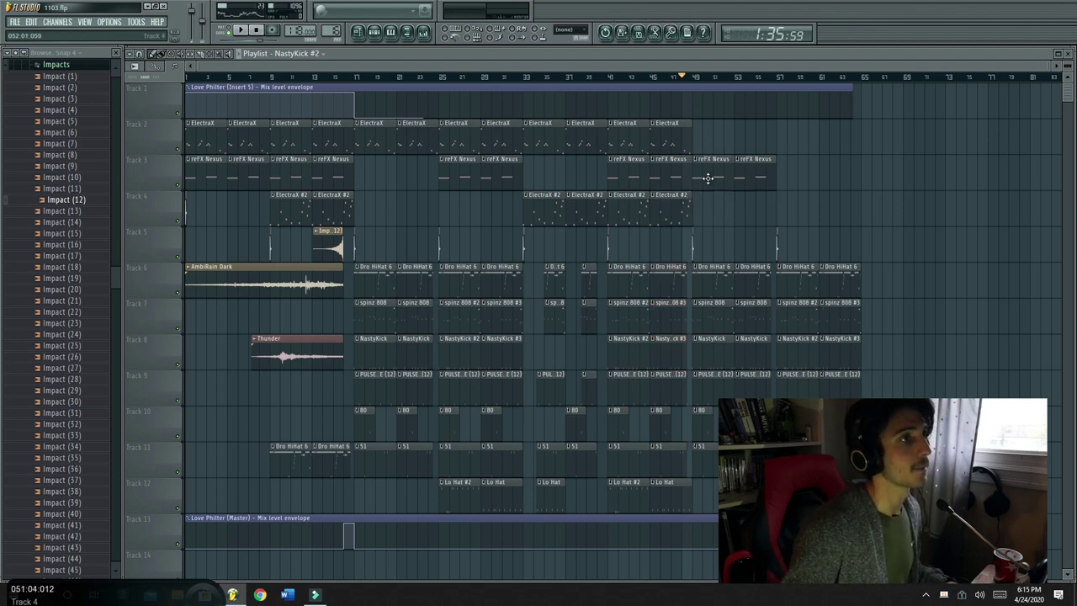
Add ElectraX clips at bars 49 and 53 on Track 2 and delete the reFX Nexus clips at those bars on Track 3
{"action": "left_click", "coordinate": [687, 147]}
{"action": "left_click", "coordinate": [699, 148]}
{"action": "right_click", "coordinate": [695, 161]}
{"action": "right_click", "coordinate": [740, 164]}
{"action": "left_click", "coordinate": [737, 149]}
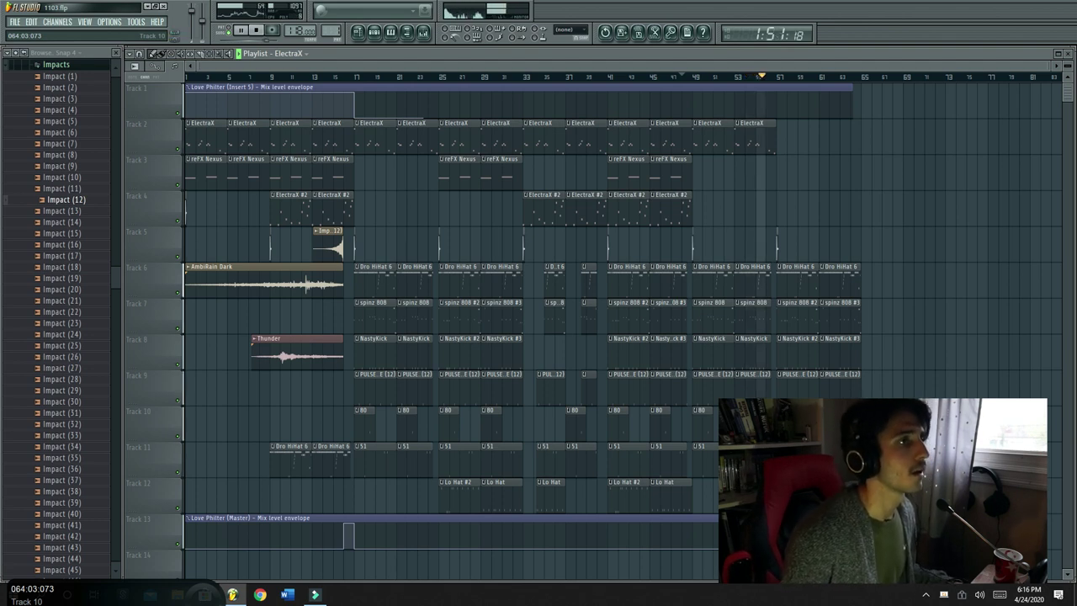
Trim the bar 57 NastyKick #2 clip to start at bar 59 and check its kick notes in the piano roll
{"action": "left_click_drag", "start_coordinate": [780, 357], "coordinate": [801, 357]}
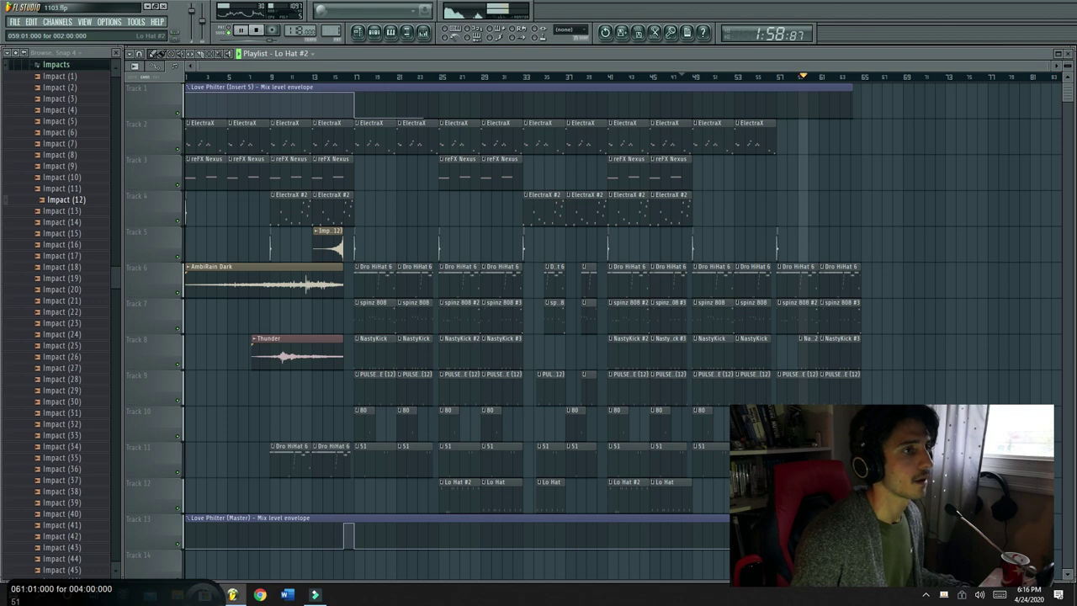
{"action": "double_click", "coordinate": [805, 360]}
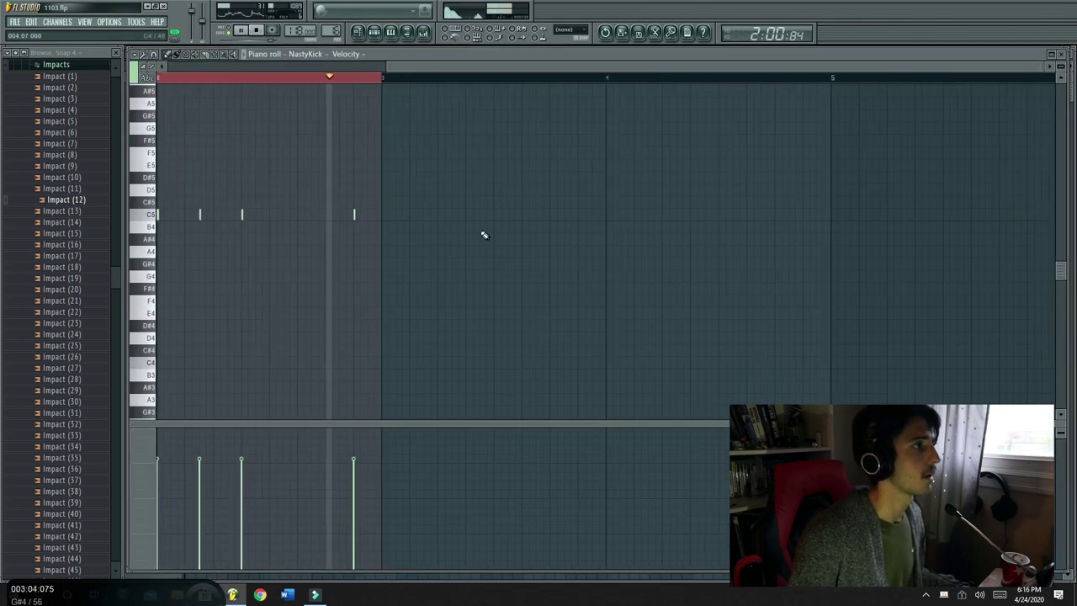
{"action": "left_click", "coordinate": [374, 33]}
{"action": "left_click", "coordinate": [362, 33]}
{"action": "scroll", "coordinate": [397, 74], "scroll_direction": "right", "scroll_amount": 1}
{"action": "scroll", "coordinate": [400, 78], "scroll_direction": "left", "scroll_amount": 2}
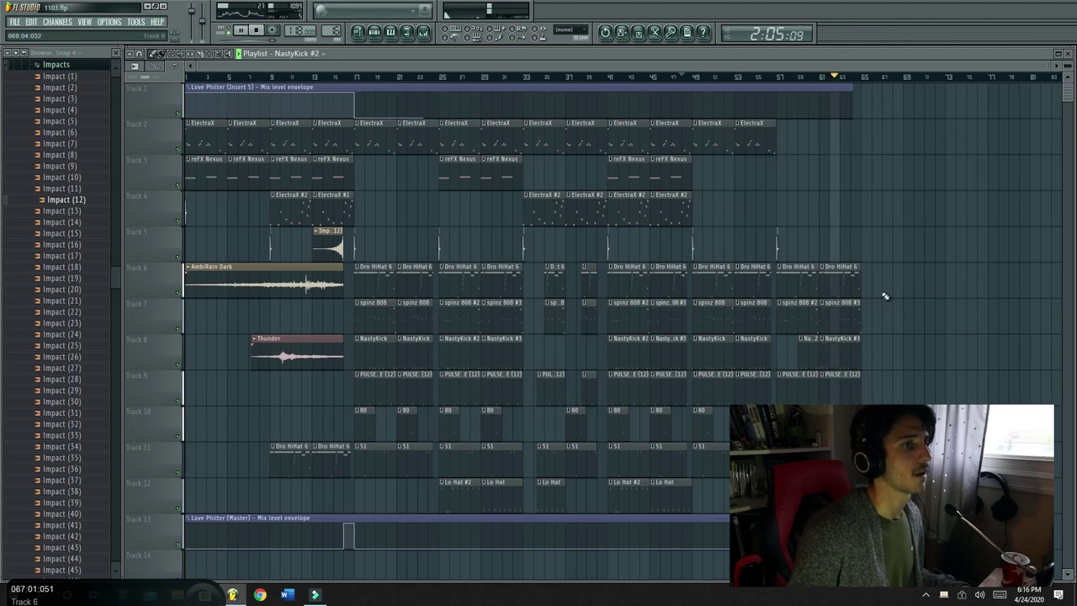
Extend the bar 61 Dro HiHat 6 clip to five bars and add a spinz 808 clip about half a bar long at bar 65
{"action": "left_click_drag", "start_coordinate": [872, 291], "coordinate": [874, 290]}
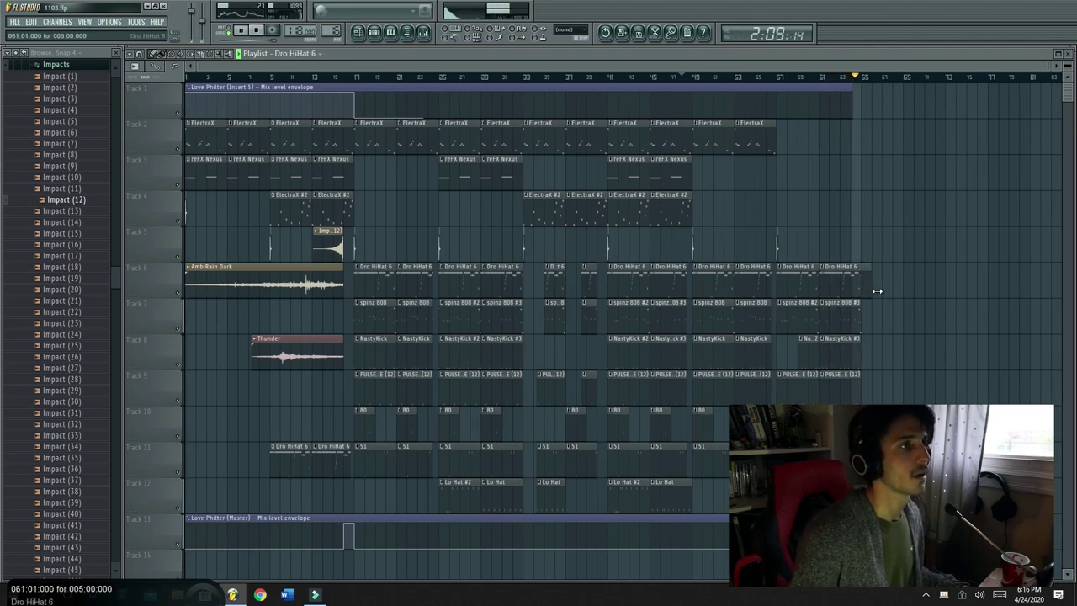
{"action": "left_click", "coordinate": [368, 311]}
{"action": "left_click", "coordinate": [863, 327]}
{"action": "left_click_drag", "start_coordinate": [901, 313], "coordinate": [867, 325]}
Copy the percussion hit from bar 57 to bar 65 on Track 5 and play the ending from bar 63
{"action": "key", "text": "space"}
{"action": "left_click", "coordinate": [843, 78]}
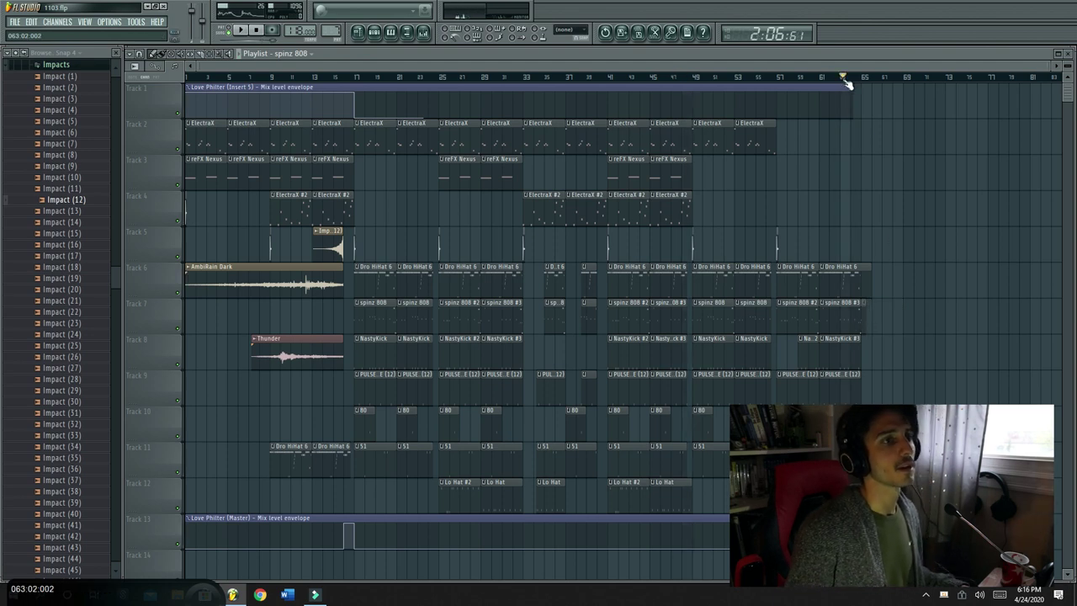
{"action": "left_click", "coordinate": [772, 230]}
{"action": "left_click", "coordinate": [862, 242]}
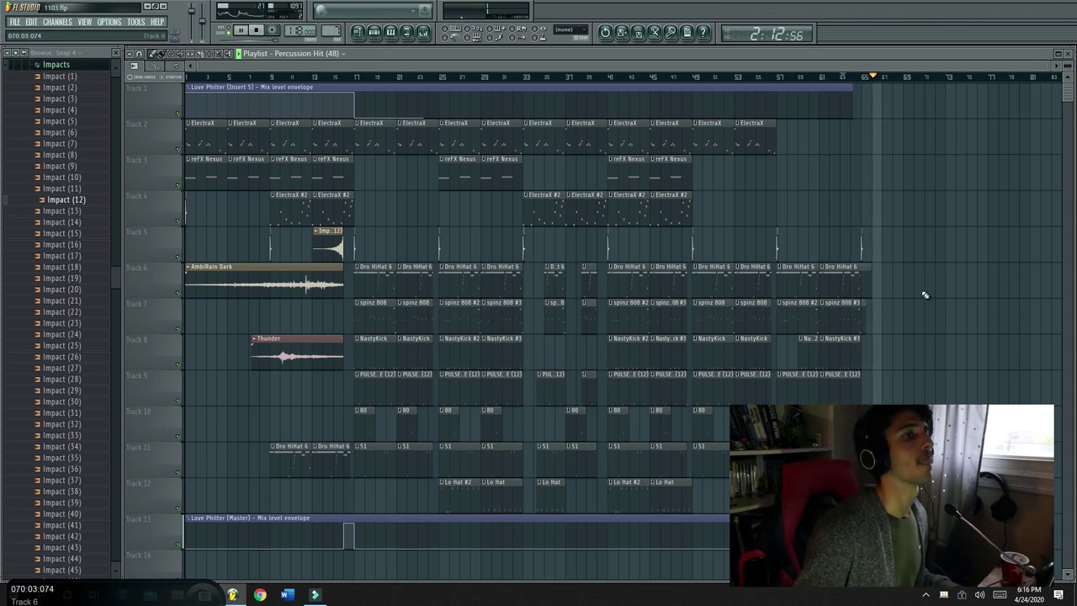
{"action": "key", "text": "space"}
{"action": "left_click", "coordinate": [882, 519]}
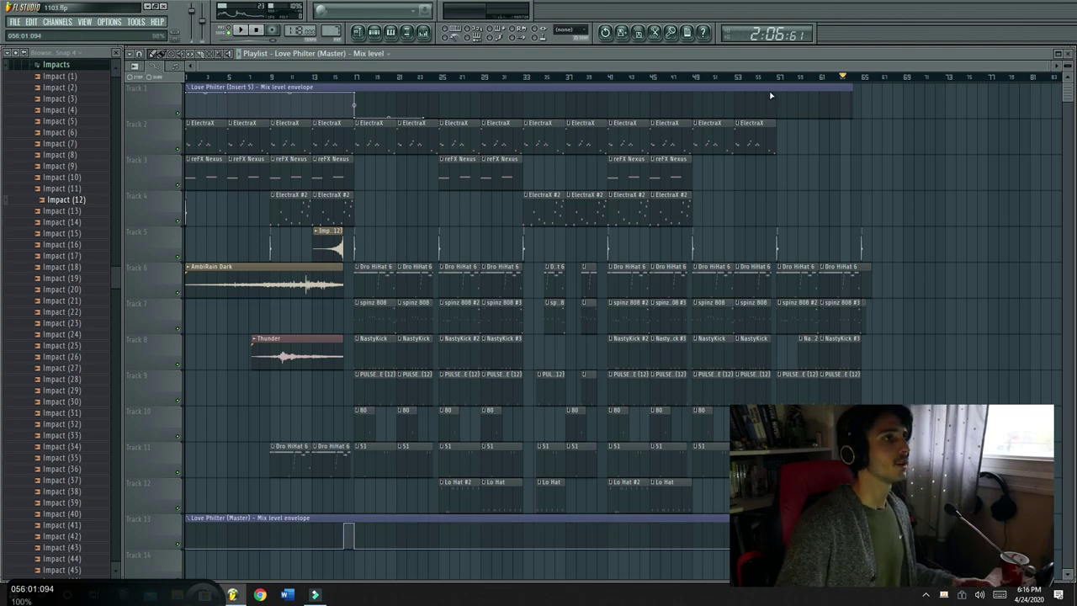
Return the playhead to the start of the song and collapse the Impacts folder in the browser
{"action": "left_click_drag", "start_coordinate": [778, 80], "coordinate": [119, 76]}
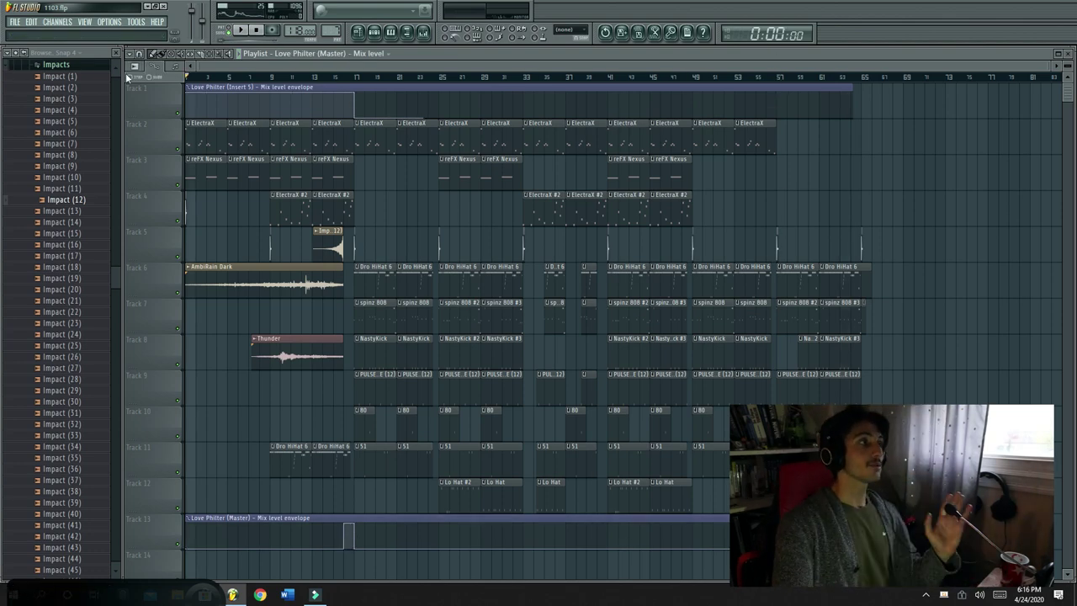
{"action": "left_click", "coordinate": [101, 63]}
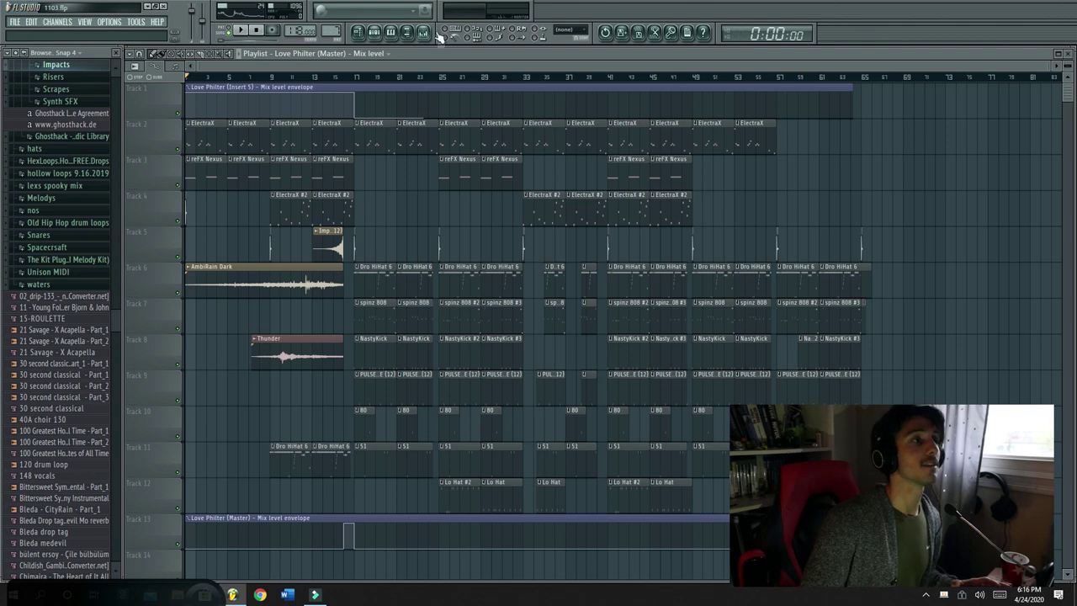
{"action": "left_click", "coordinate": [423, 32]}
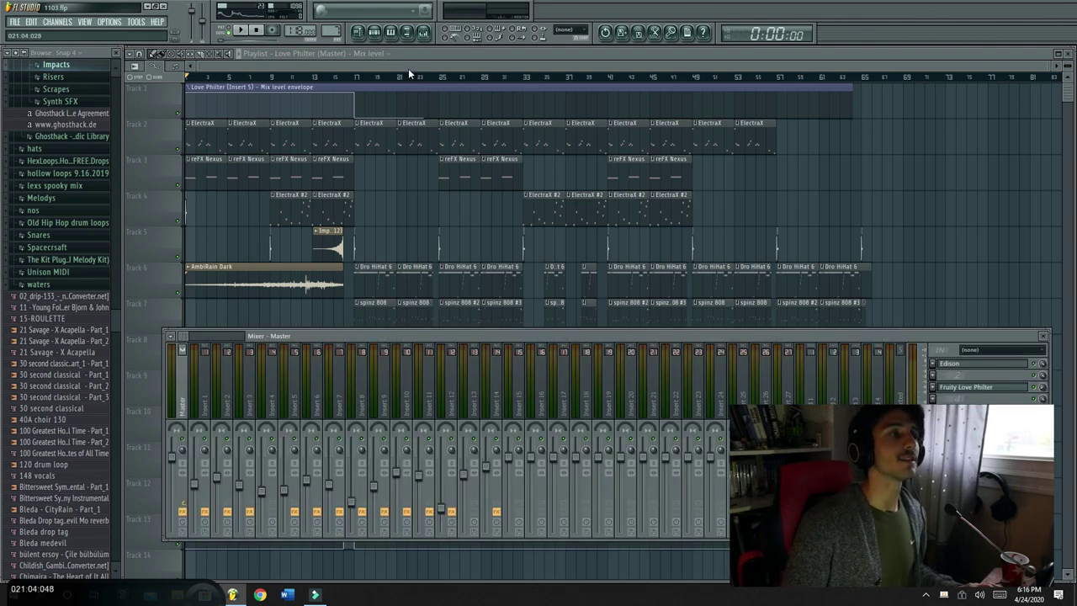
{"action": "key", "text": "F9"}
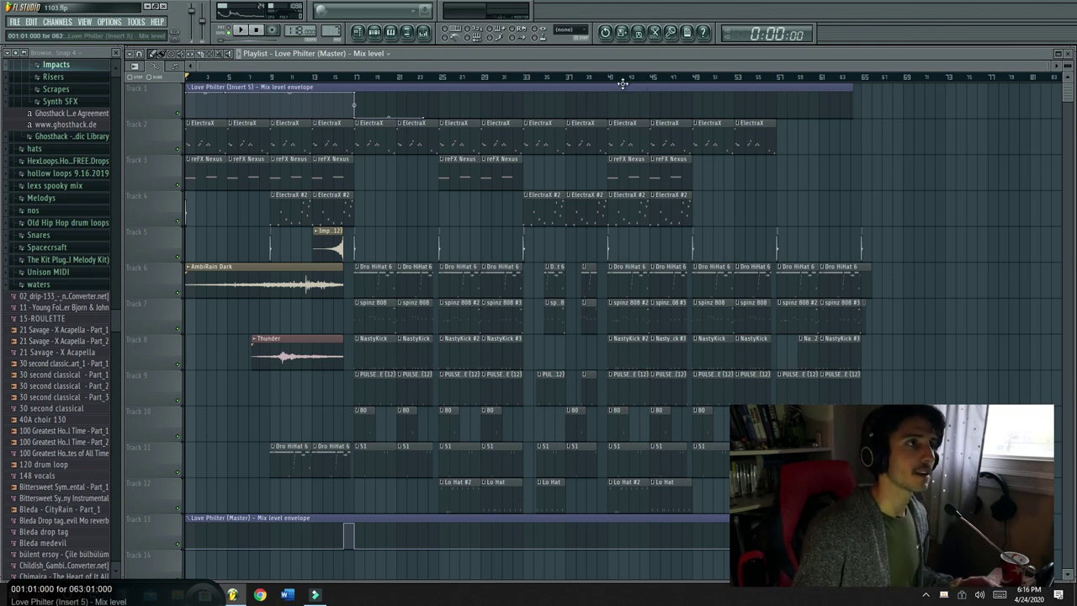
Select bars 41–48 across all tracks as the playback range and play it briefly
{"action": "left_click_drag", "start_coordinate": [609, 79], "coordinate": [693, 83]}
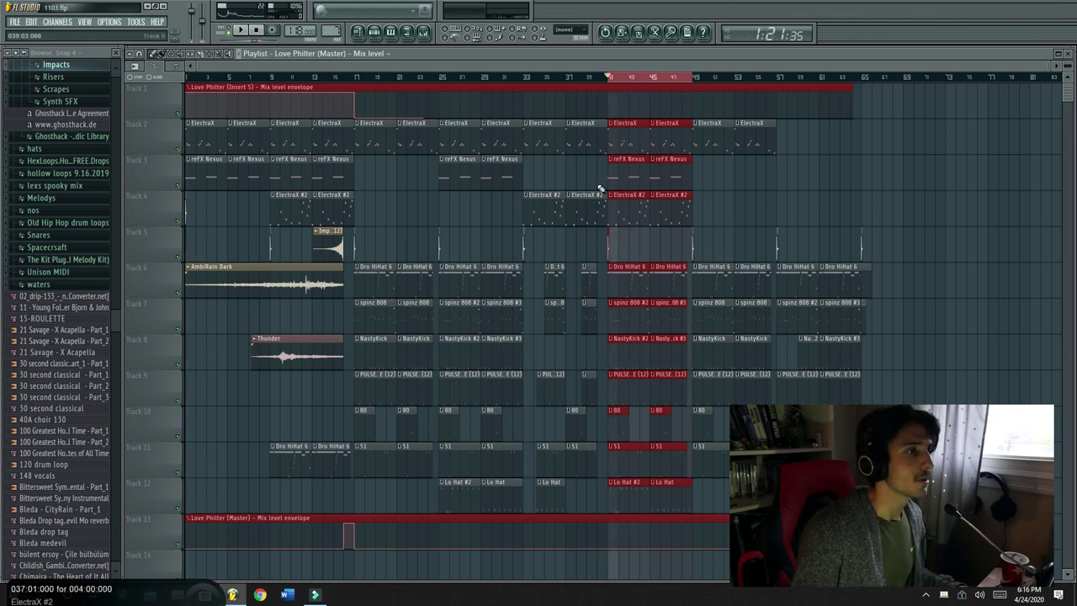
{"action": "key", "text": "space"}
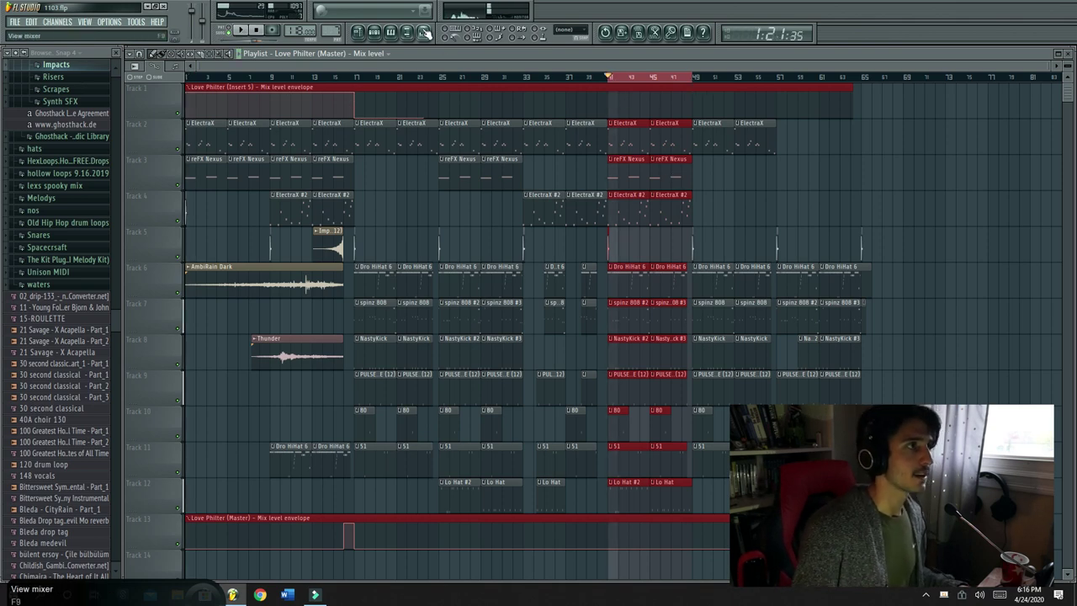
{"action": "left_click", "coordinate": [424, 32]}
{"action": "key", "text": "space"}
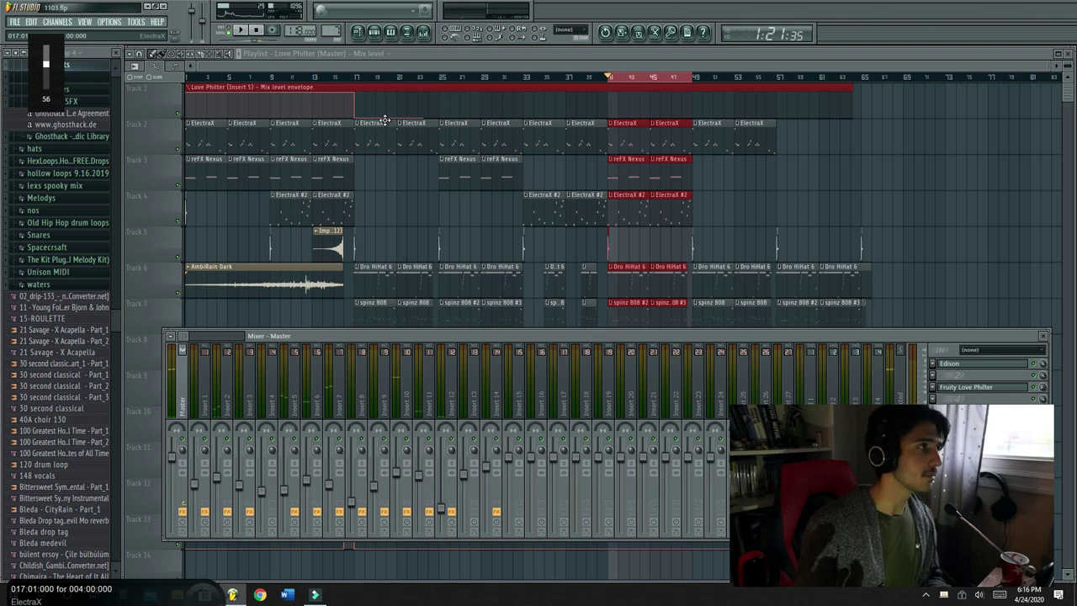
{"action": "left_click", "coordinate": [424, 32]}
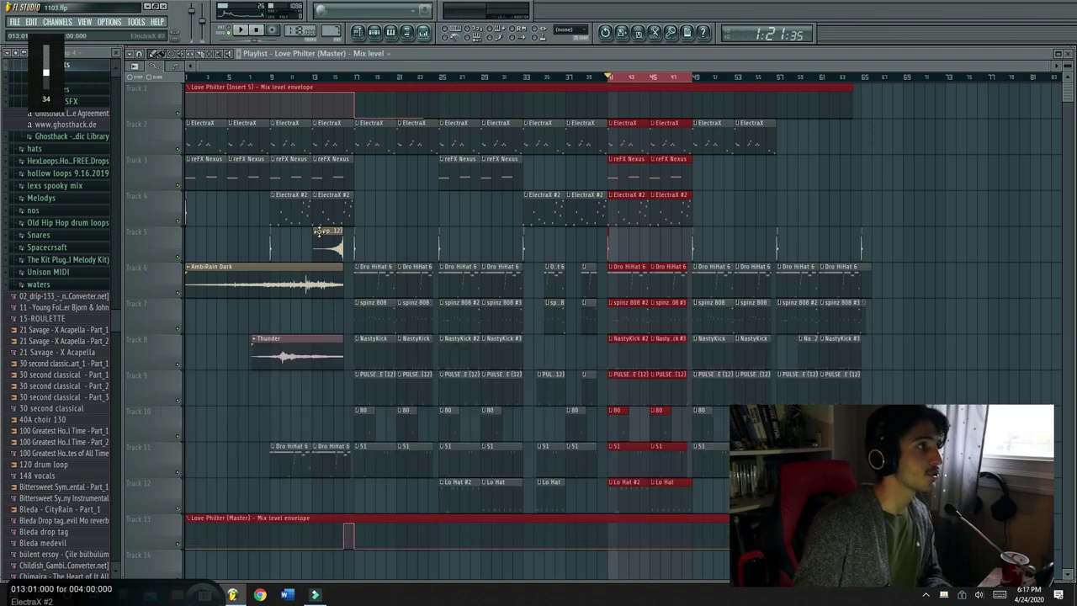
Load Maximus into the empty effect slot below Fruity Love Philter on the master mixer track
{"action": "left_click", "coordinate": [406, 32]}
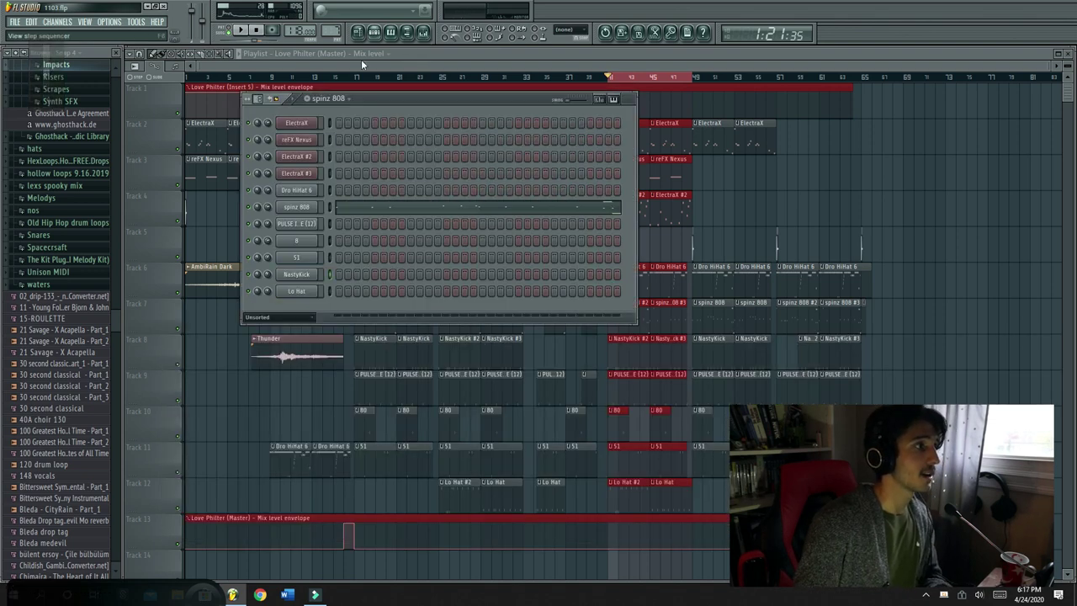
{"action": "left_click", "coordinate": [424, 32]}
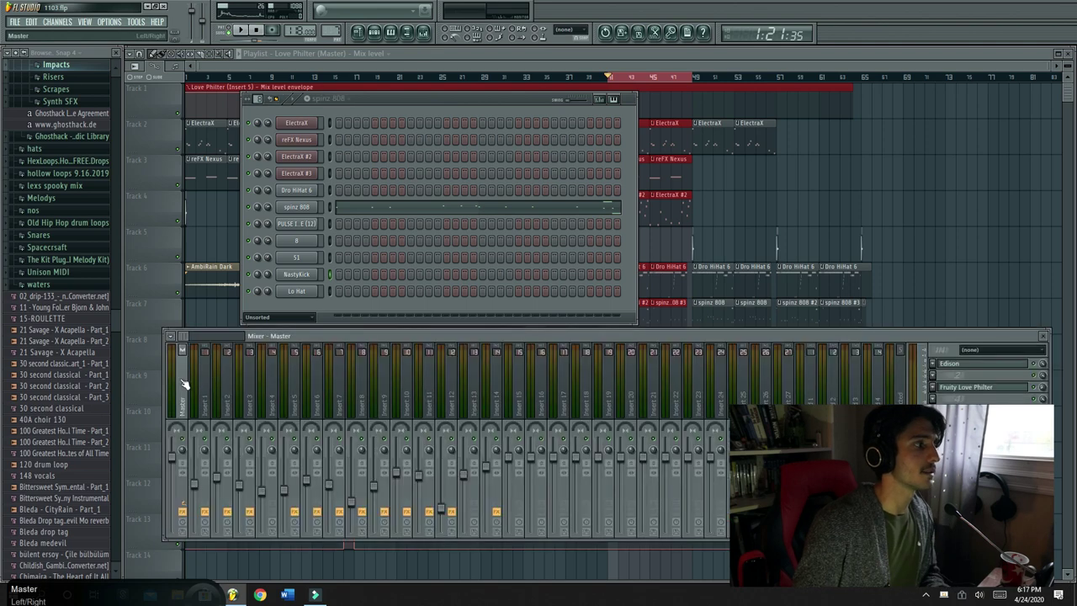
{"action": "left_click", "coordinate": [980, 399]}
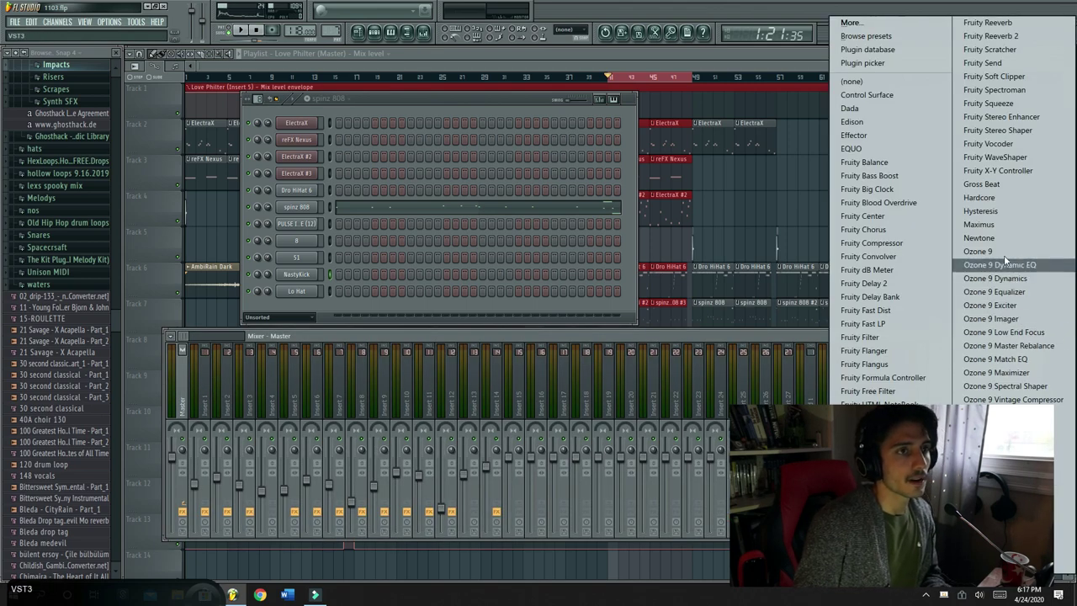
{"action": "left_click", "coordinate": [997, 225]}
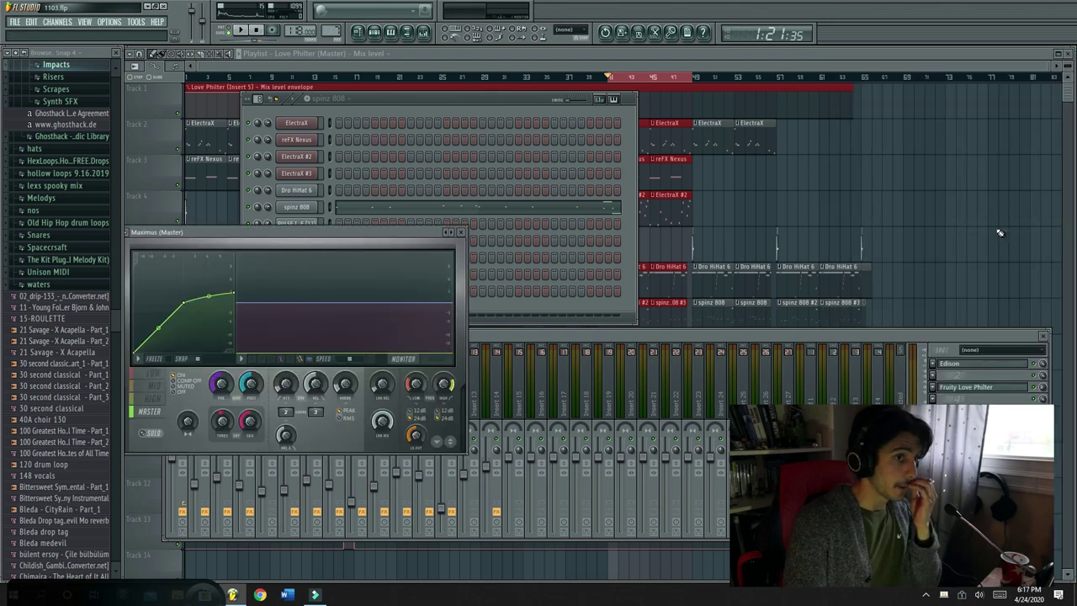
Play the bars 41–48 loop through Maximus, adjusting the system volume to 44, and stop playback
{"action": "key", "text": "space"}
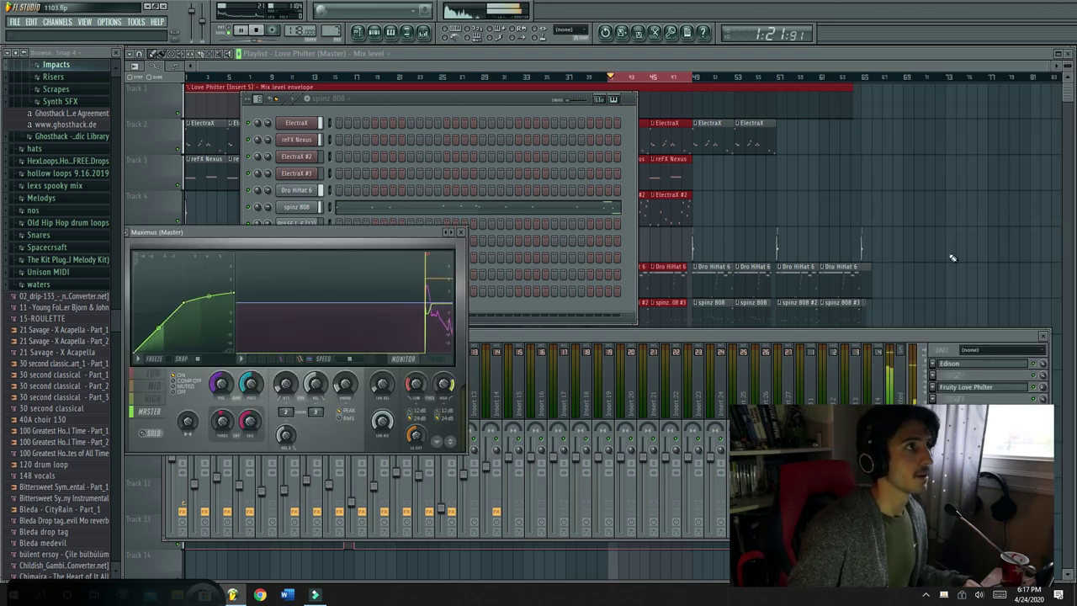
{"action": "key", "text": "XF86AudioLowerVolume"}
{"action": "key", "text": "XF86AudioRaiseVolume"}
{"action": "key", "text": "XF86AudioRaiseVolume"}
{"action": "key", "text": "XF86AudioRaiseVolume"}
{"action": "key", "text": "XF86AudioRaiseVolume"}
{"action": "key", "text": "XF86AudioRaiseVolume"}
{"action": "key", "text": "XF86AudioRaiseVolume"}
{"action": "key", "text": "XF86AudioRaiseVolume"}
{"action": "key", "text": "XF86AudioRaiseVolume"}
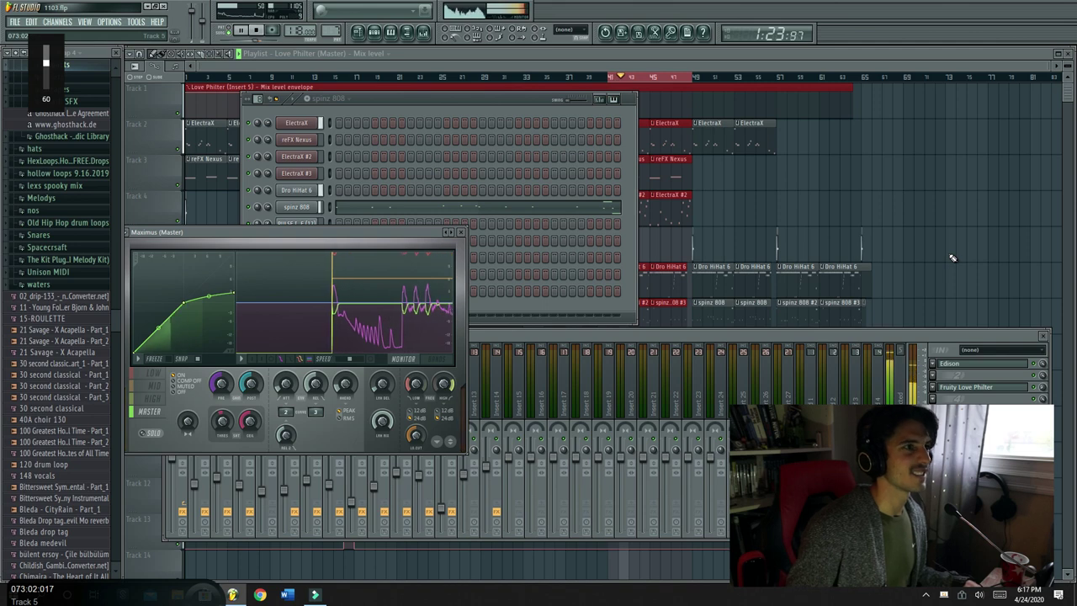
{"action": "key", "text": "XF86AudioLowerVolume"}
{"action": "key", "text": "XF86AudioLowerVolume"}
{"action": "key", "text": "XF86AudioLowerVolume"}
{"action": "key", "text": "XF86AudioLowerVolume"}
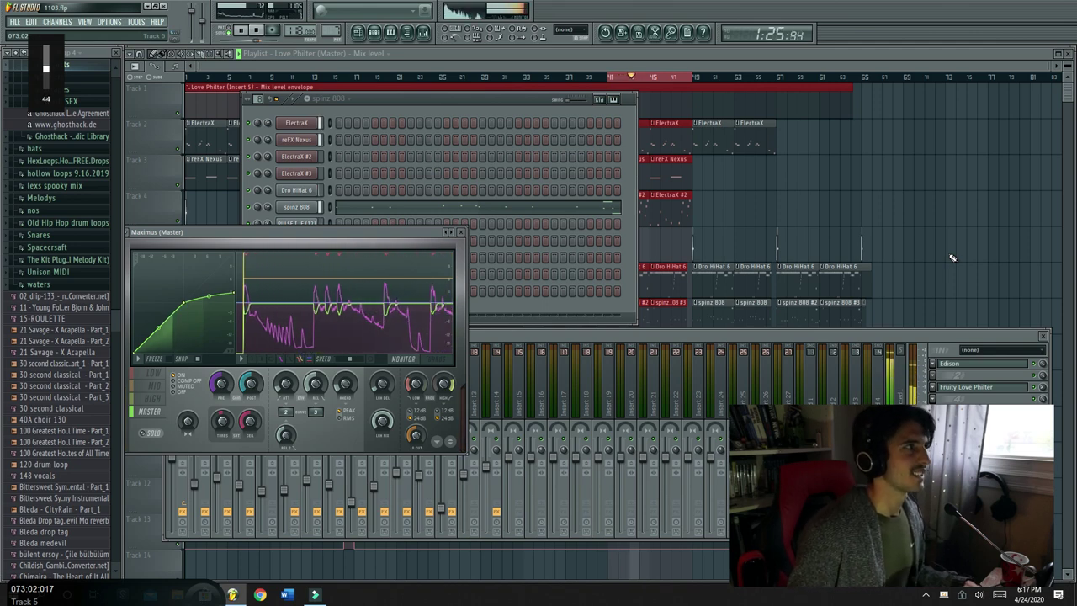
{"action": "key", "text": "space"}
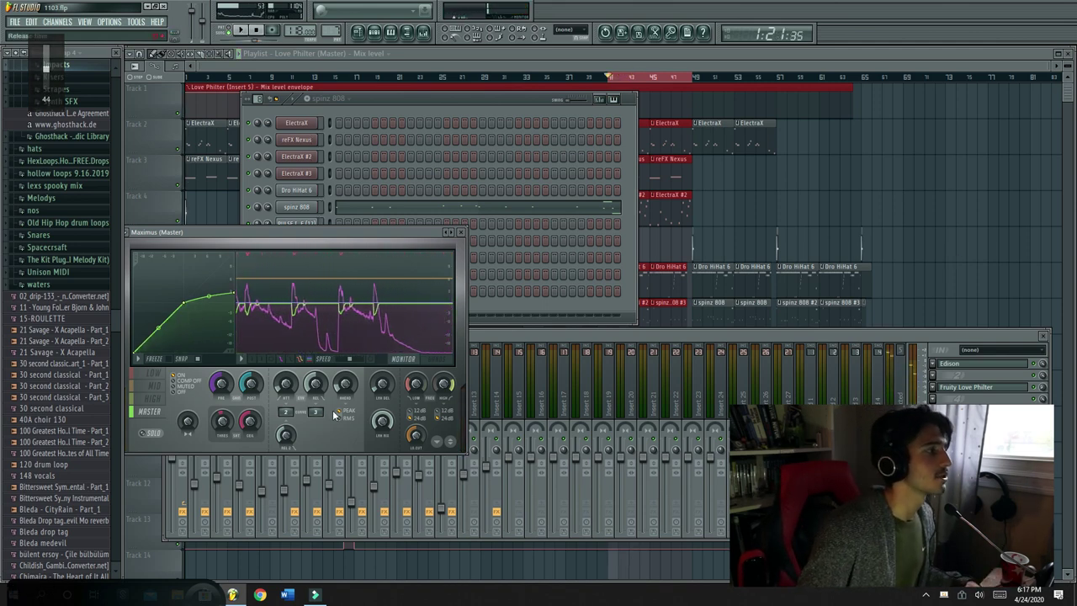
Apply the Clear master RMS mastering preset to Maximus on the master track
{"action": "left_click_drag", "start_coordinate": [190, 233], "coordinate": [261, 238]}
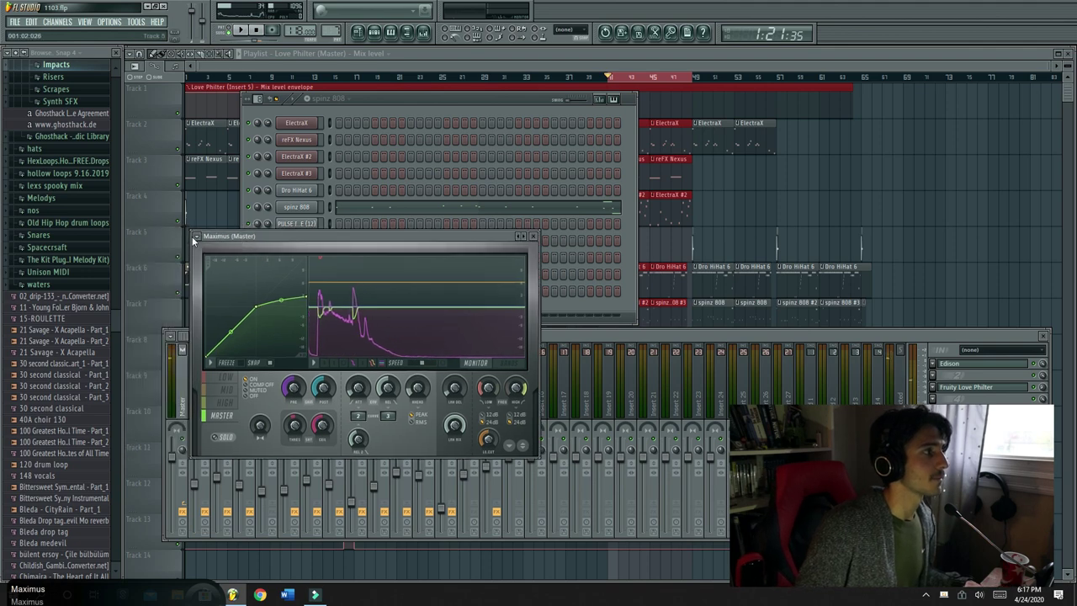
{"action": "left_click", "coordinate": [197, 237]}
{"action": "mouse_move", "coordinate": [244, 272]}
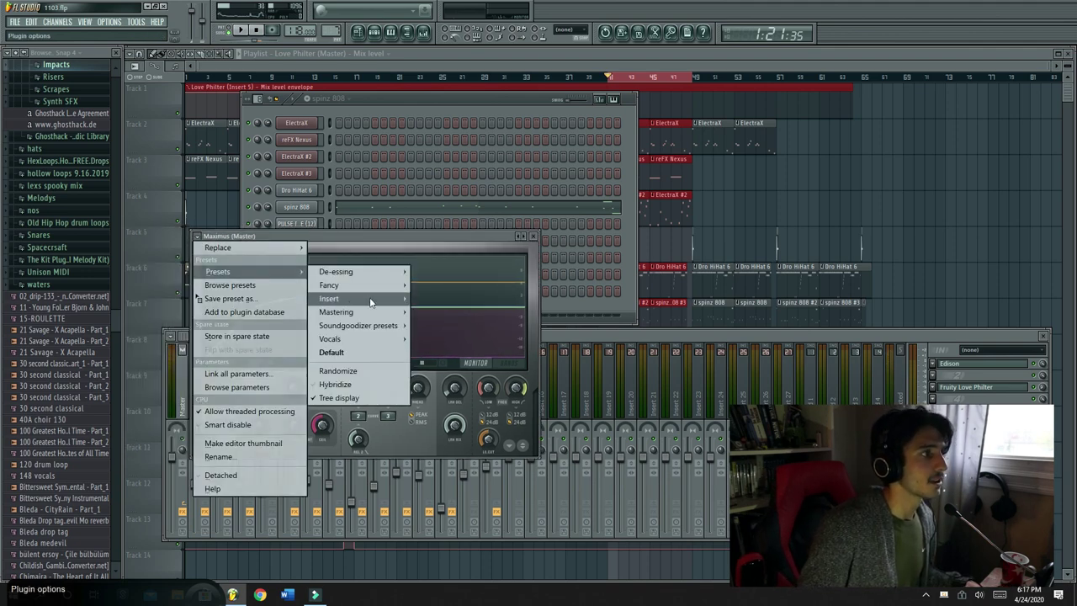
{"action": "mouse_move", "coordinate": [362, 313]}
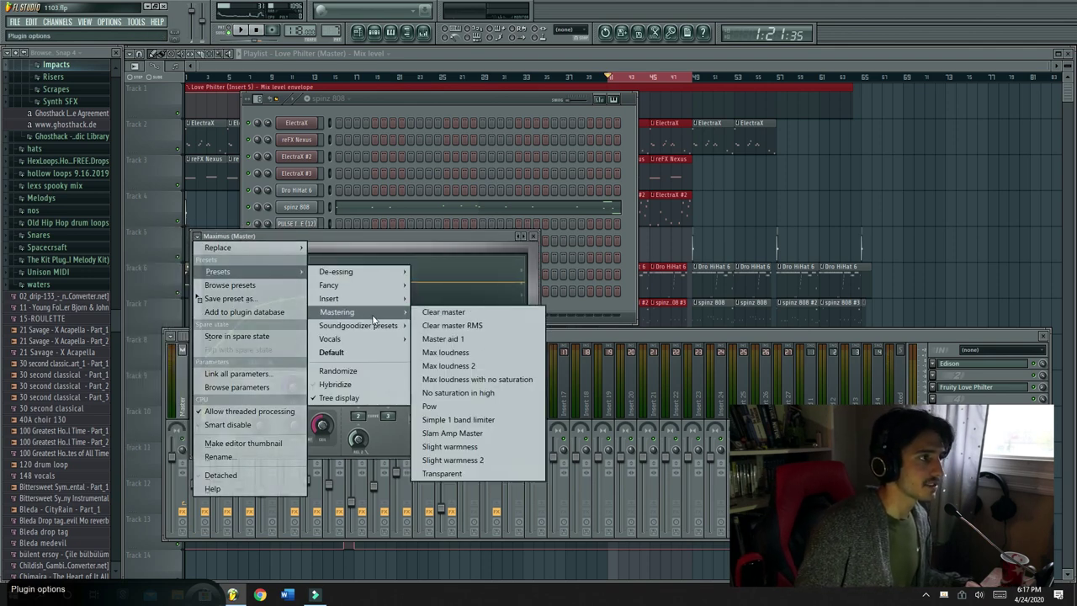
{"action": "left_click", "coordinate": [485, 327]}
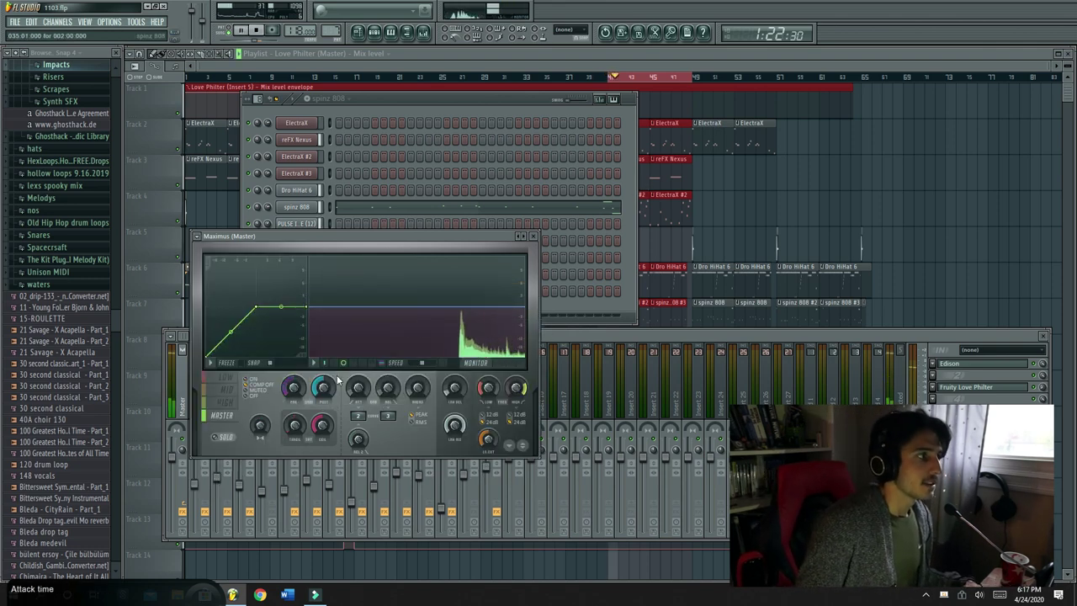
Solo the low band in Maximus, raise its post gain to 2.9 dB and set the low crossover to 156 Hz
{"action": "left_click", "coordinate": [223, 377]}
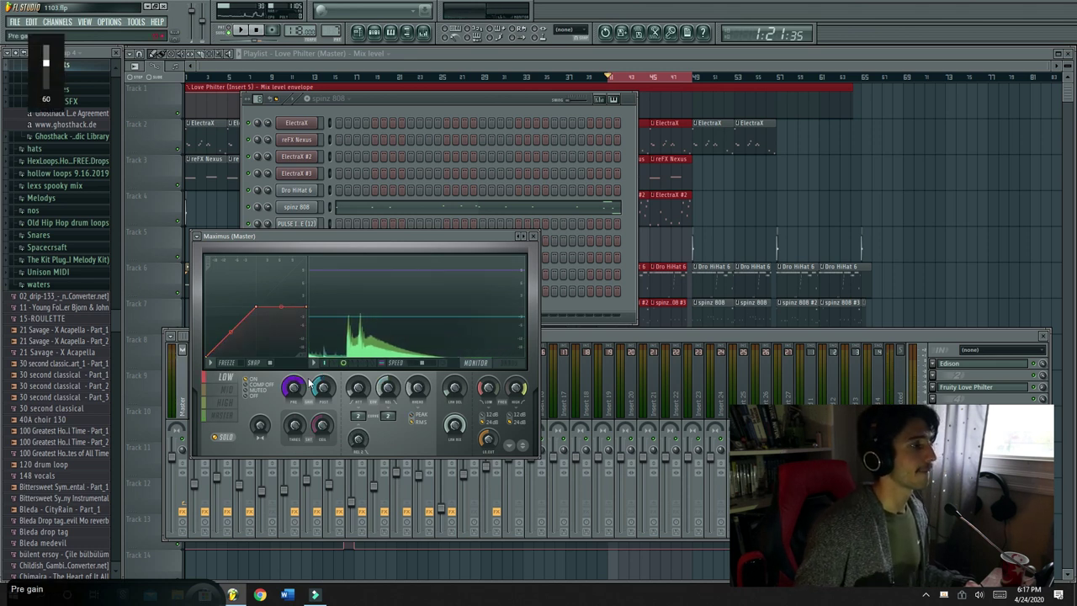
{"action": "mouse_move", "coordinate": [325, 396]}
{"action": "left_mouse_down"}
{"action": "mouse_move", "coordinate": [326, 380]}
{"action": "mouse_move", "coordinate": [325, 396]}
{"action": "left_mouse_up"}
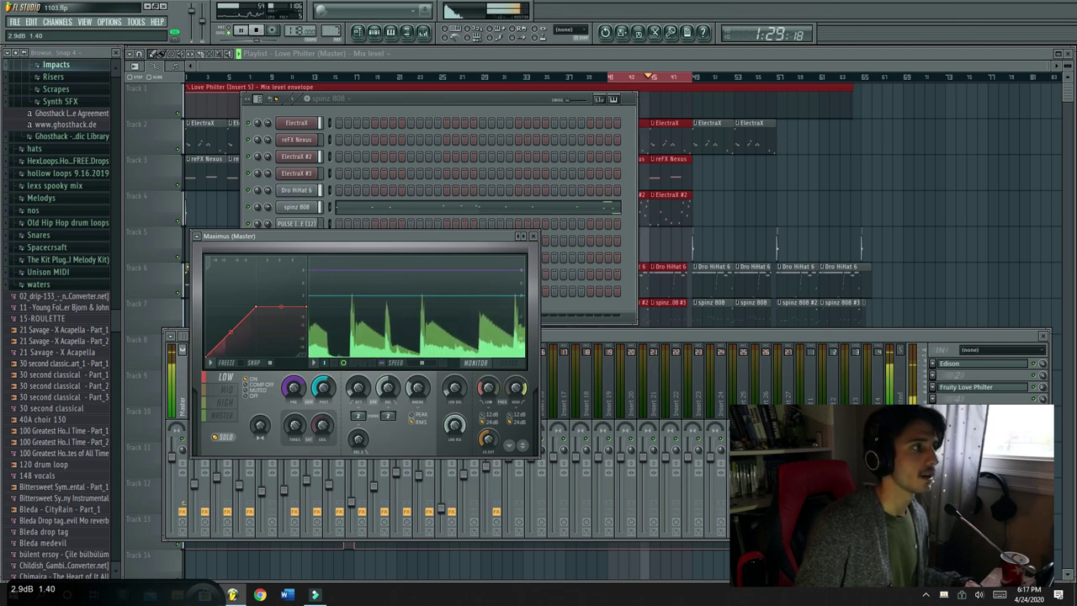
{"action": "left_click", "coordinate": [509, 362]}
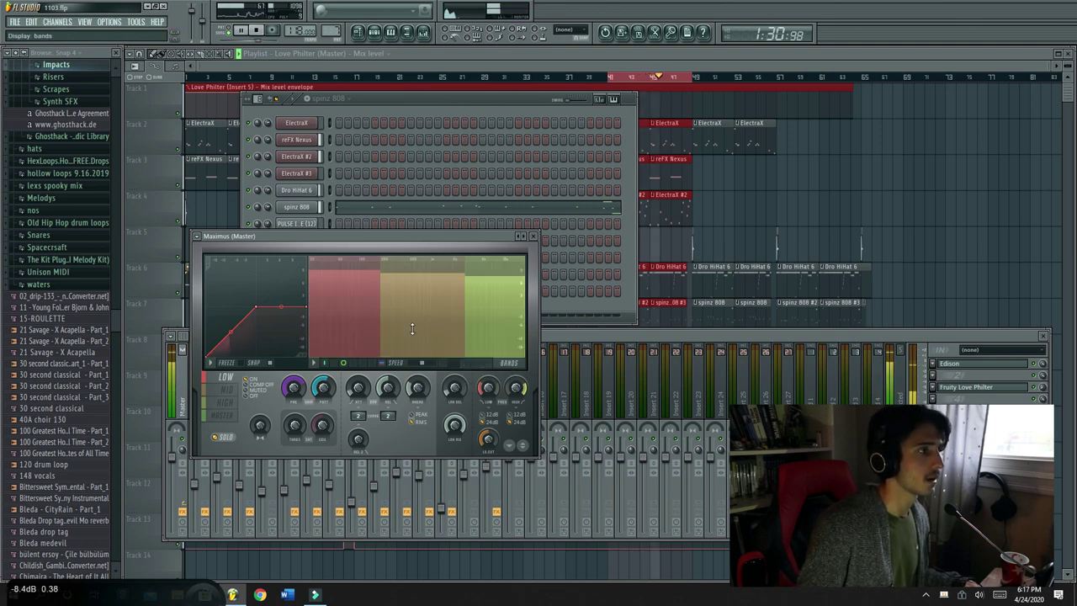
{"action": "left_click", "coordinate": [424, 275]}
{"action": "left_click", "coordinate": [380, 322]}
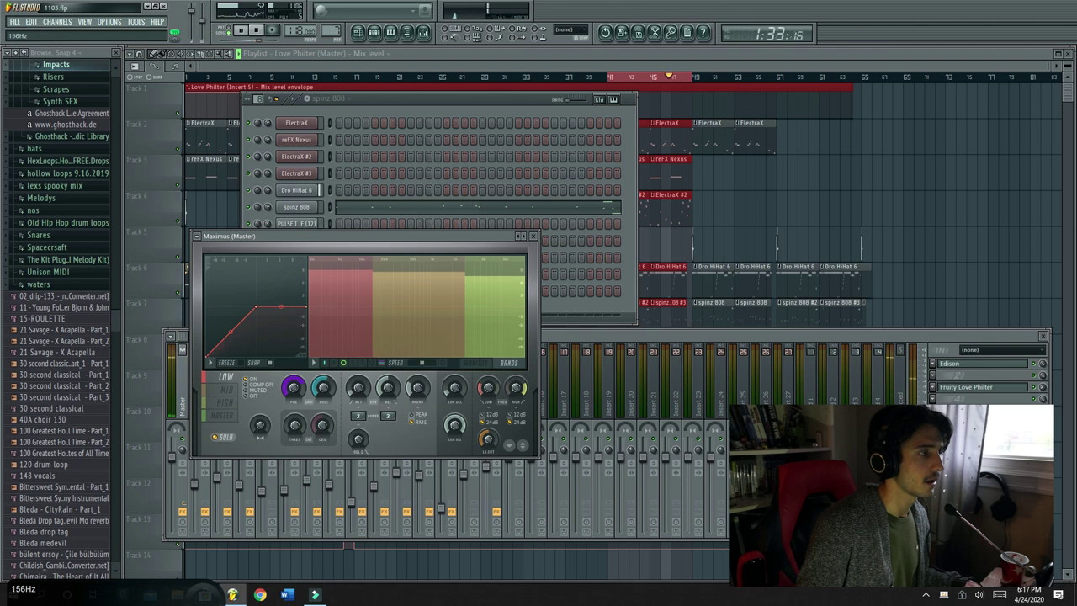
Audition the mid and high bands in solo with the Maximus monitor display shown, and turn solo mode off
{"action": "left_click", "coordinate": [225, 389]}
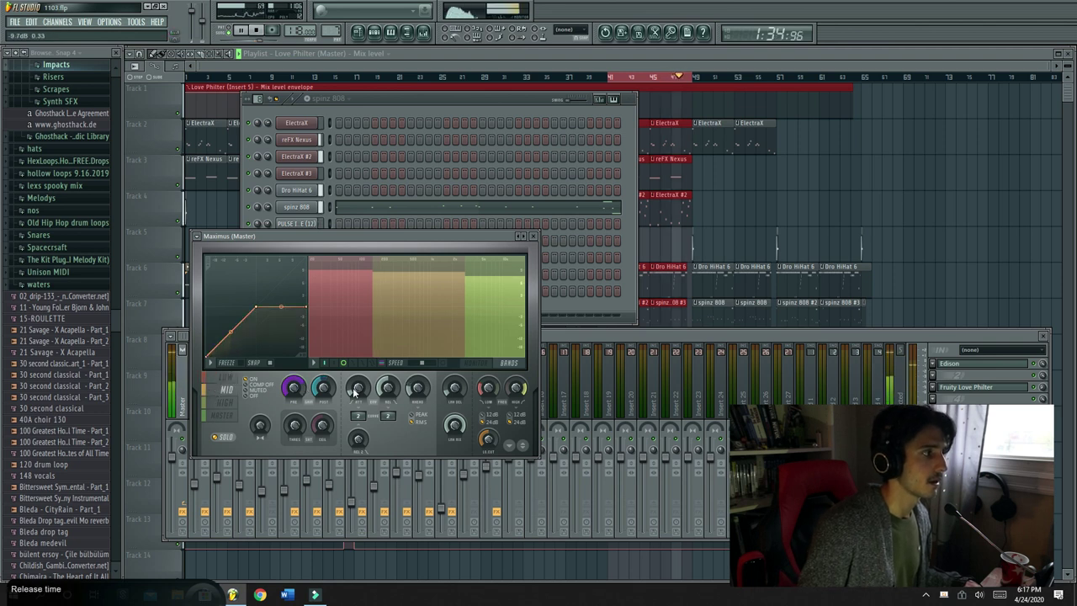
{"action": "left_click", "coordinate": [509, 363]}
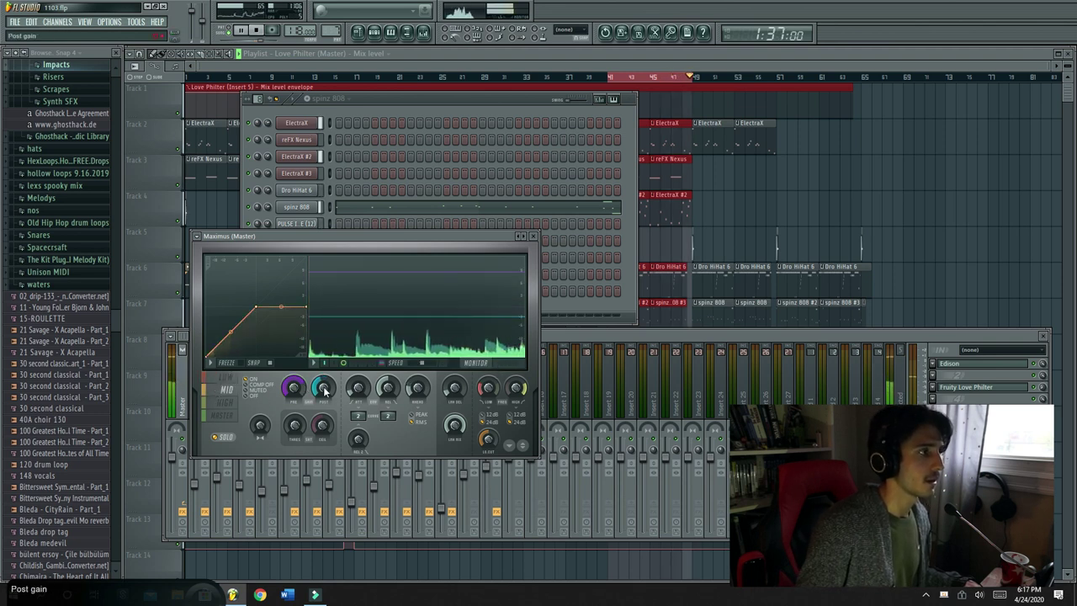
{"action": "left_click", "coordinate": [238, 408]}
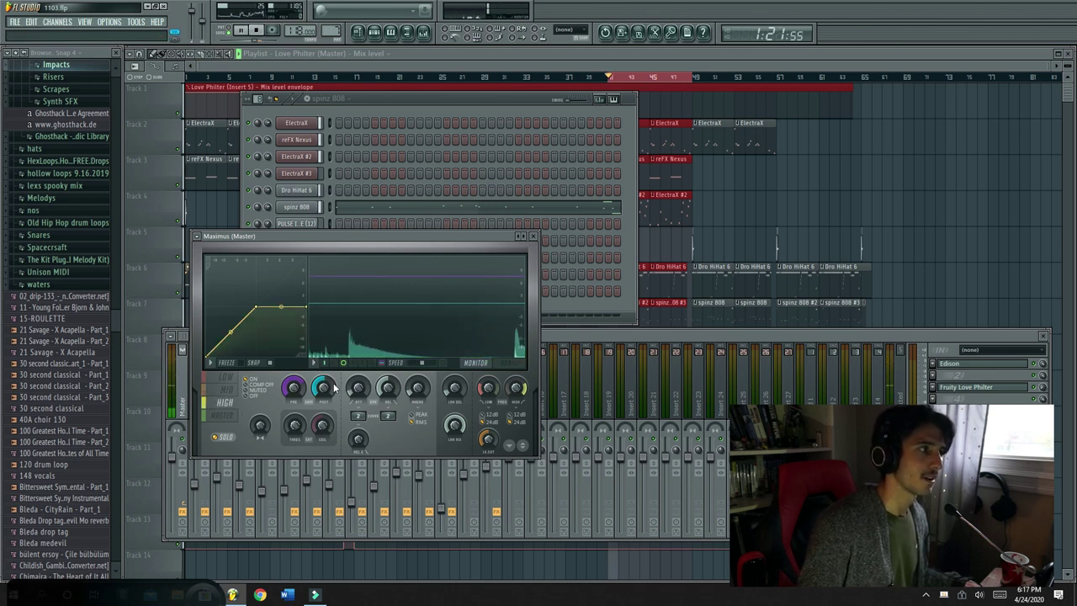
{"action": "left_click", "coordinate": [226, 443]}
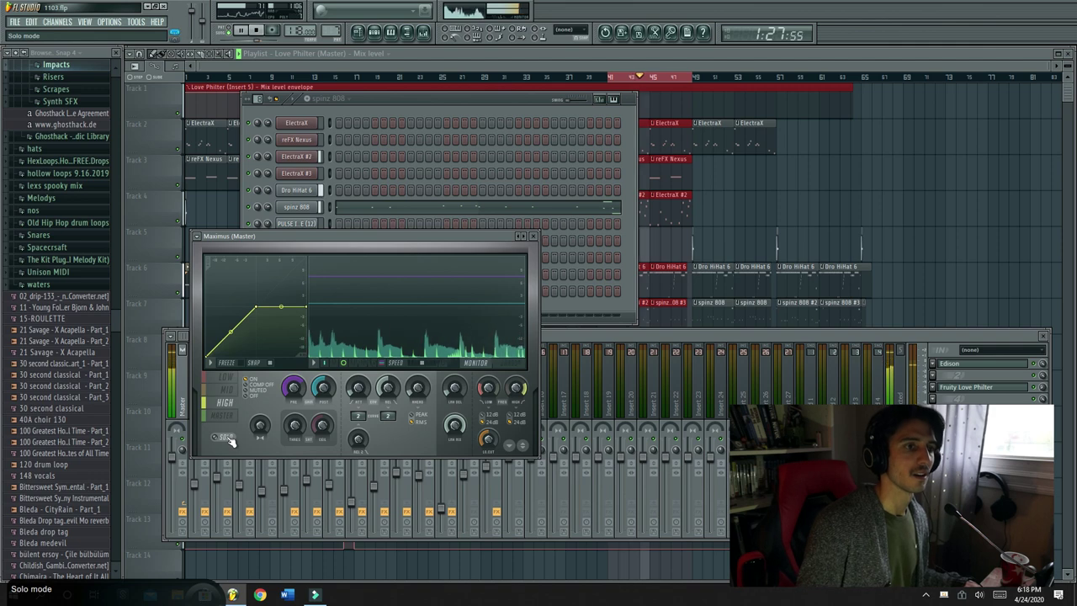
{"action": "left_click", "coordinate": [227, 439]}
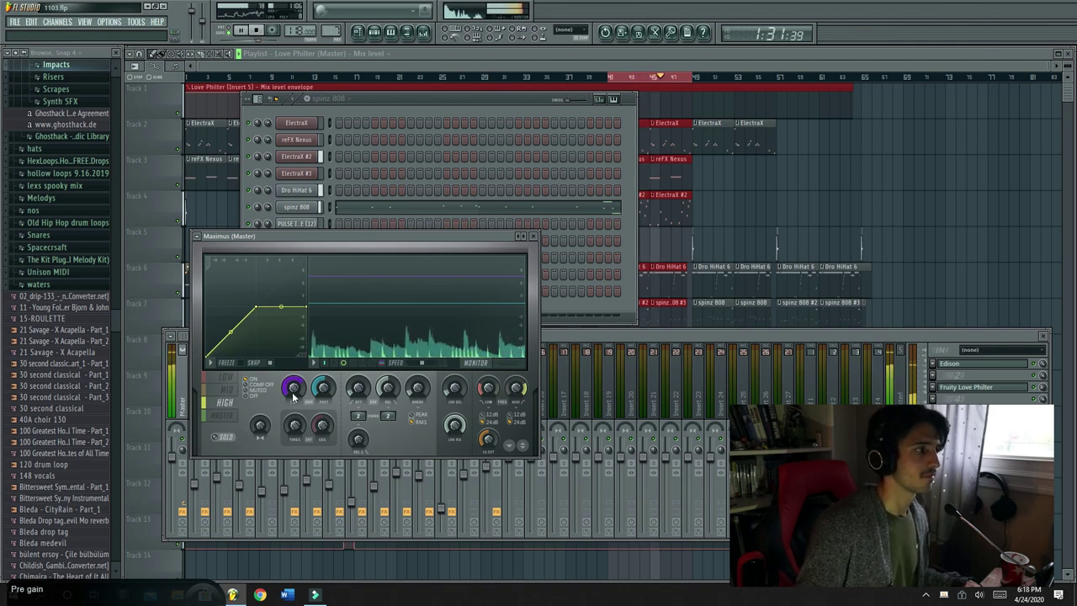
Set the mid band's post gain to -0.4 dB and the master band's post gain to 0.7 dB in Maximus
{"action": "left_click", "coordinate": [224, 390]}
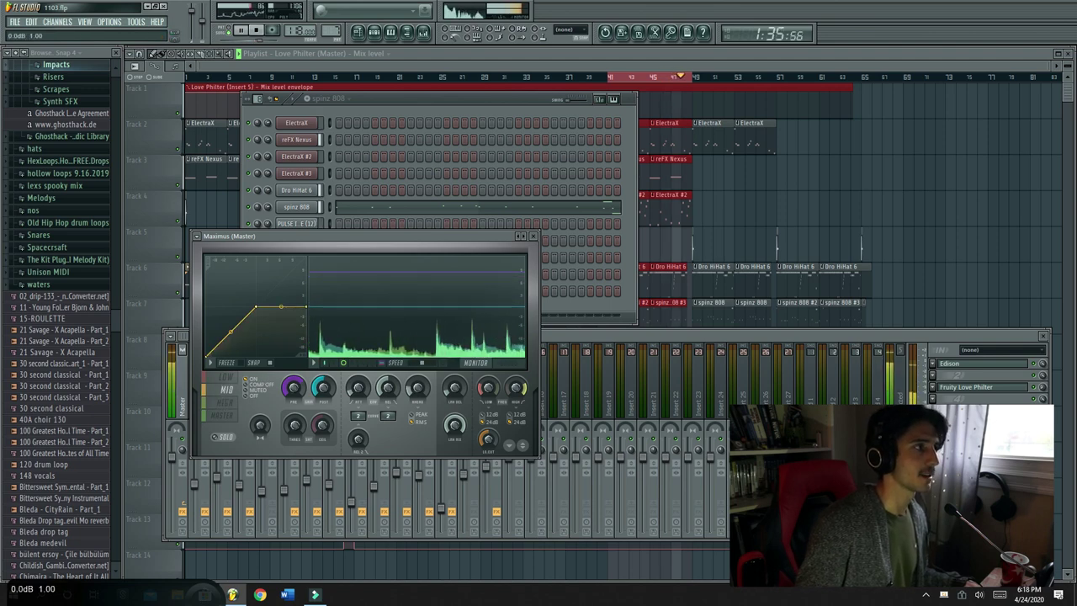
{"action": "scroll", "coordinate": [327, 387], "scroll_direction": "down", "scroll_amount": 1}
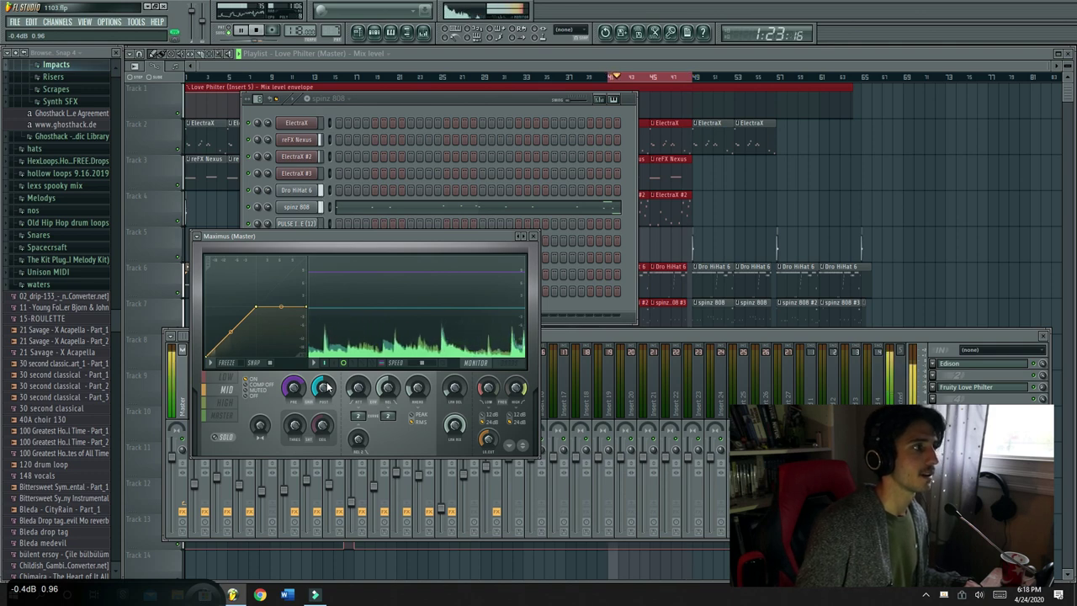
{"action": "left_click", "coordinate": [230, 416]}
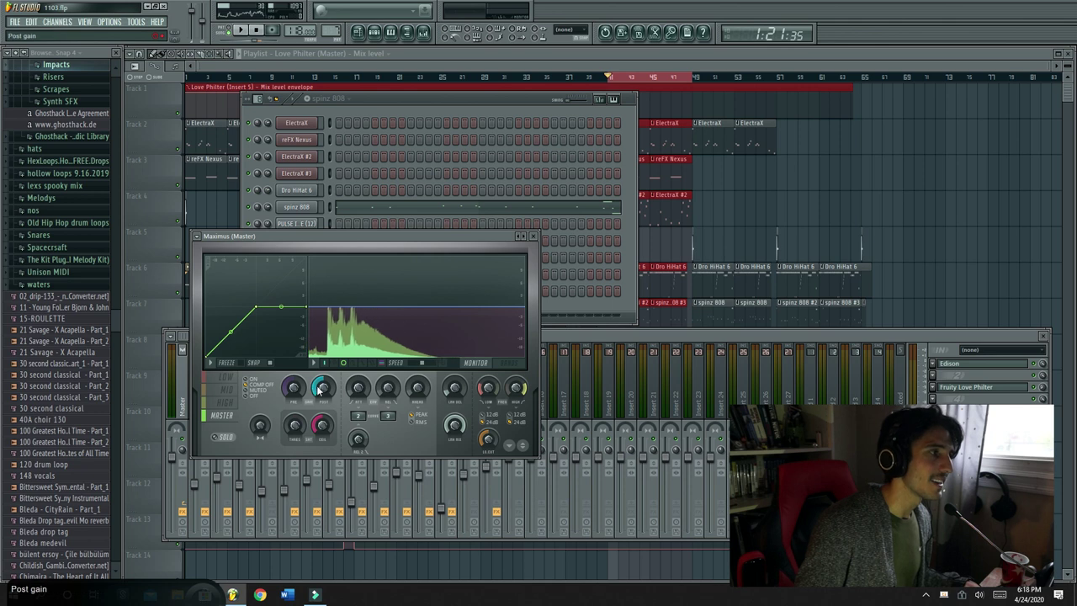
{"action": "left_click_drag", "start_coordinate": [323, 387], "coordinate": [323, 370]}
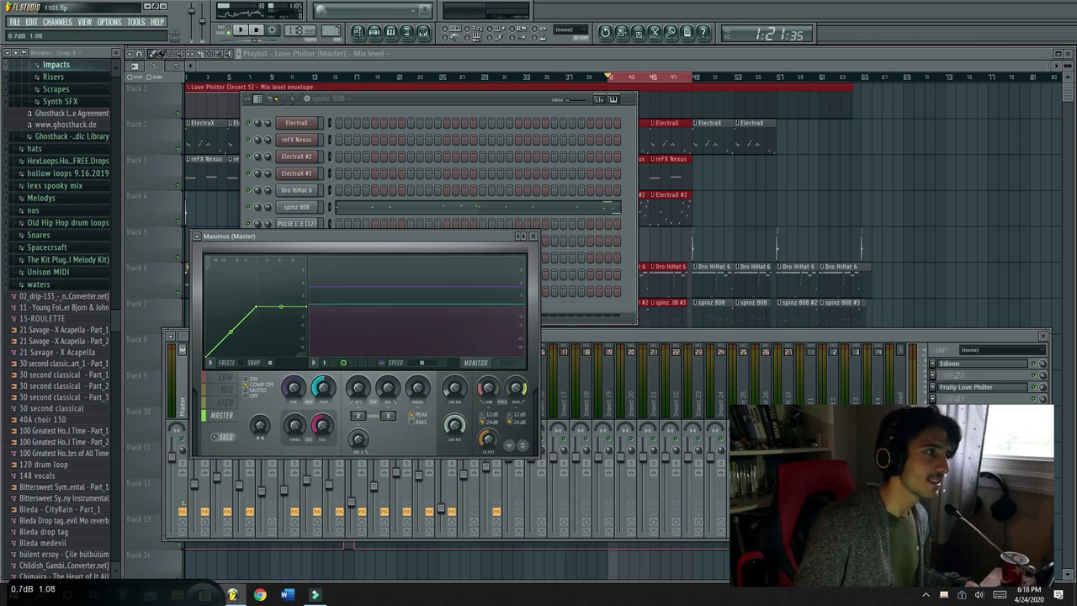
Play the bars 41–48 loop with Maximus bypassed and enabled to compare the master sound
{"action": "key", "text": "space"}
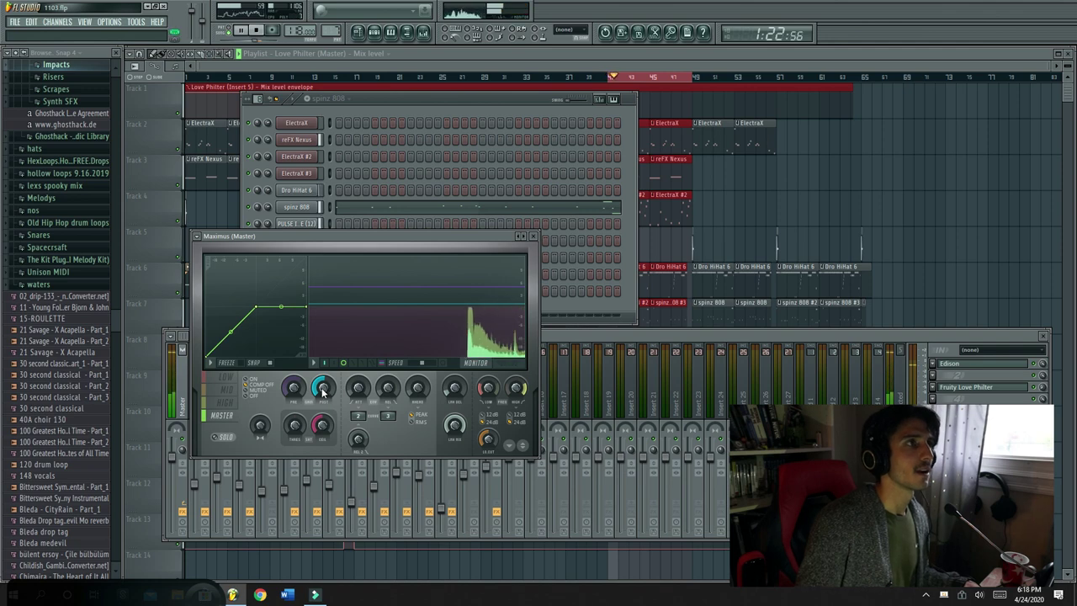
{"action": "key", "text": "space"}
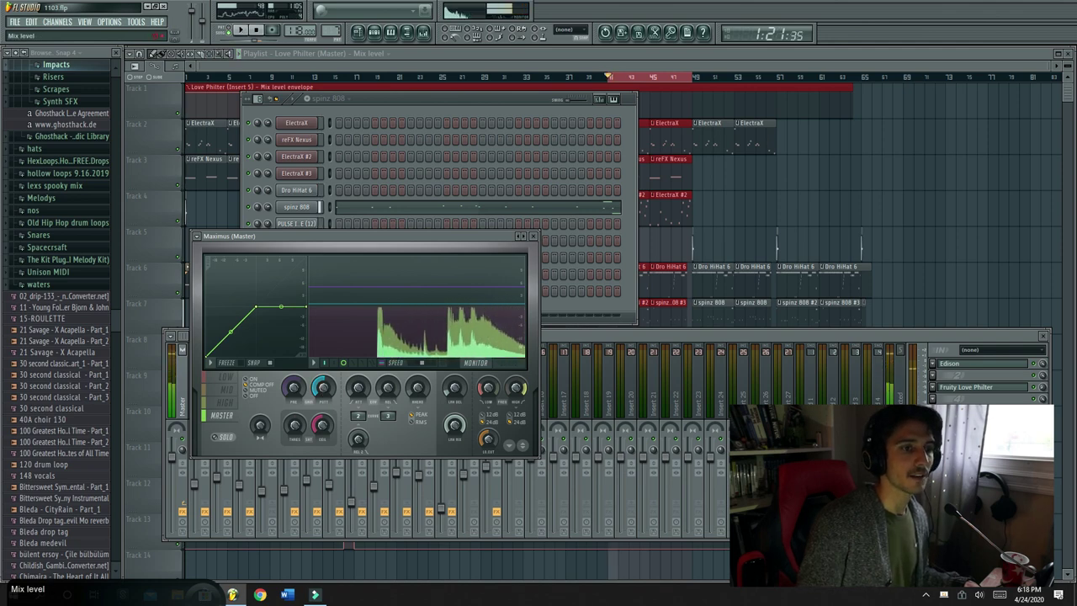
{"action": "left_click", "coordinate": [1033, 434]}
{"action": "key", "text": "space"}
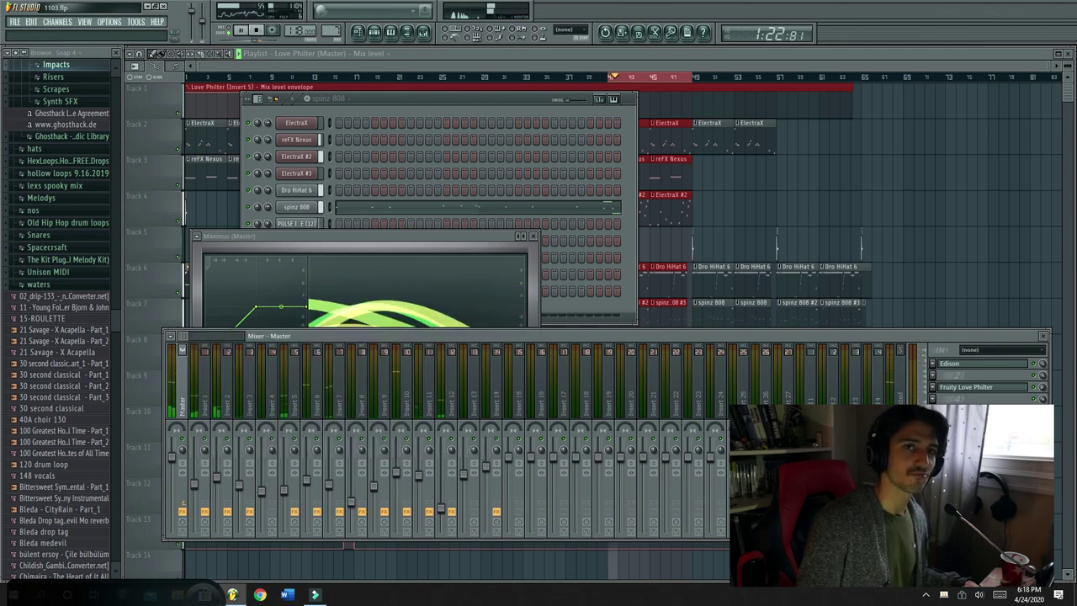
{"action": "key", "text": "space"}
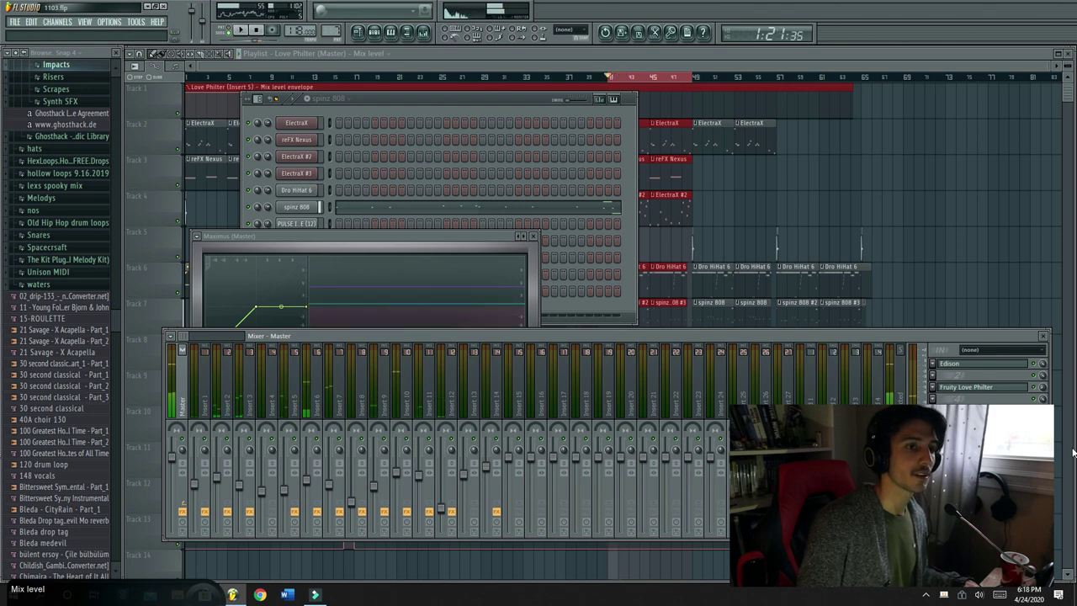
{"action": "key", "text": "space"}
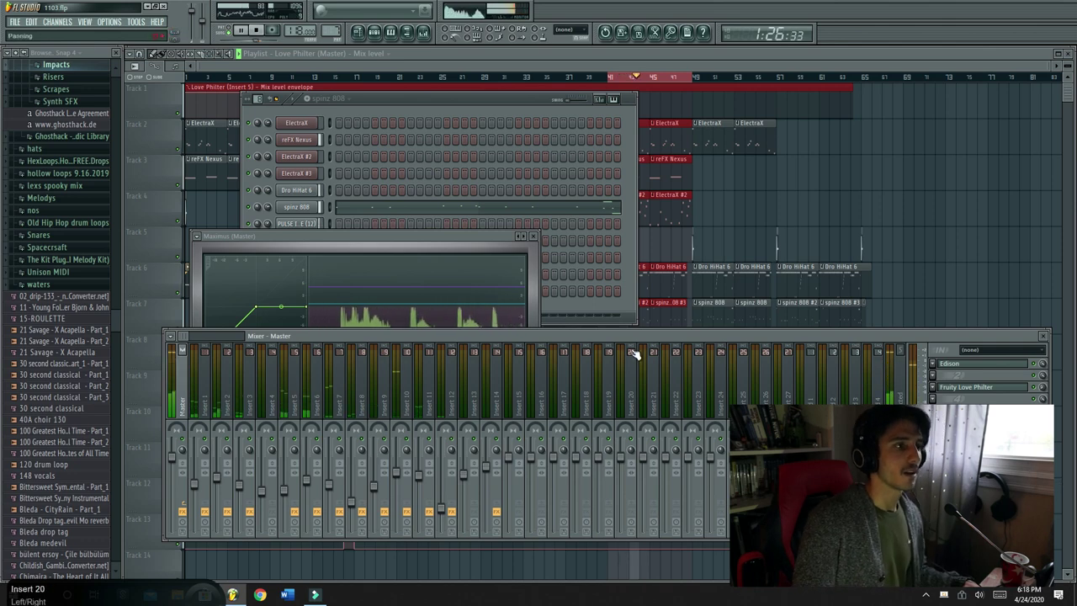
Close the open windows, extend the playlist time selection from bar 1 to about bar 67, and return the playhead to the start
{"action": "key", "text": "F12"}
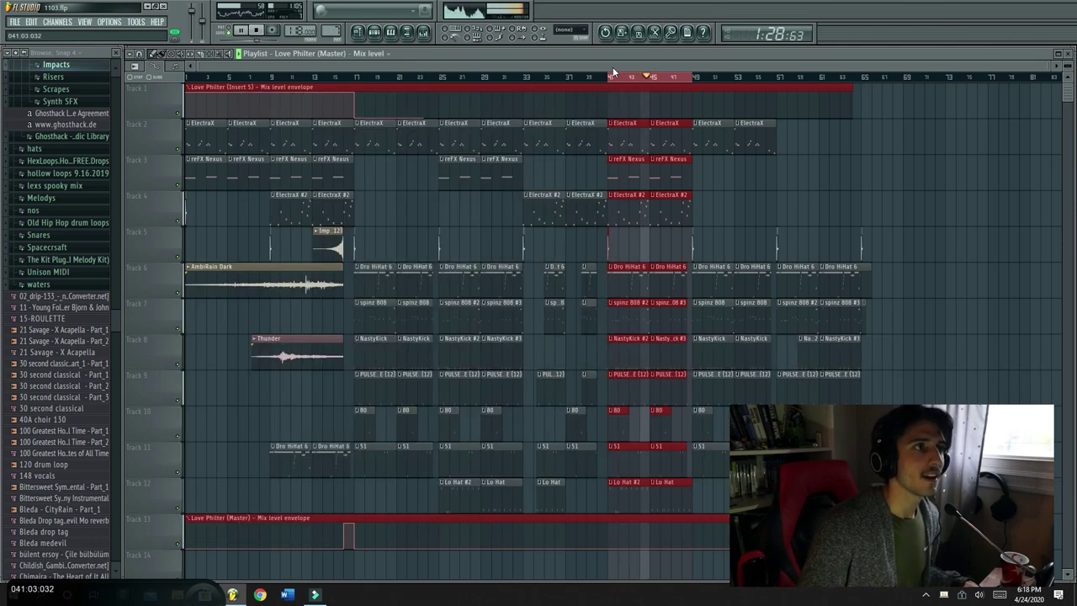
{"action": "left_click_drag", "start_coordinate": [614, 87], "coordinate": [193, 188]}
{"action": "left_click_drag", "start_coordinate": [686, 81], "coordinate": [856, 98]}
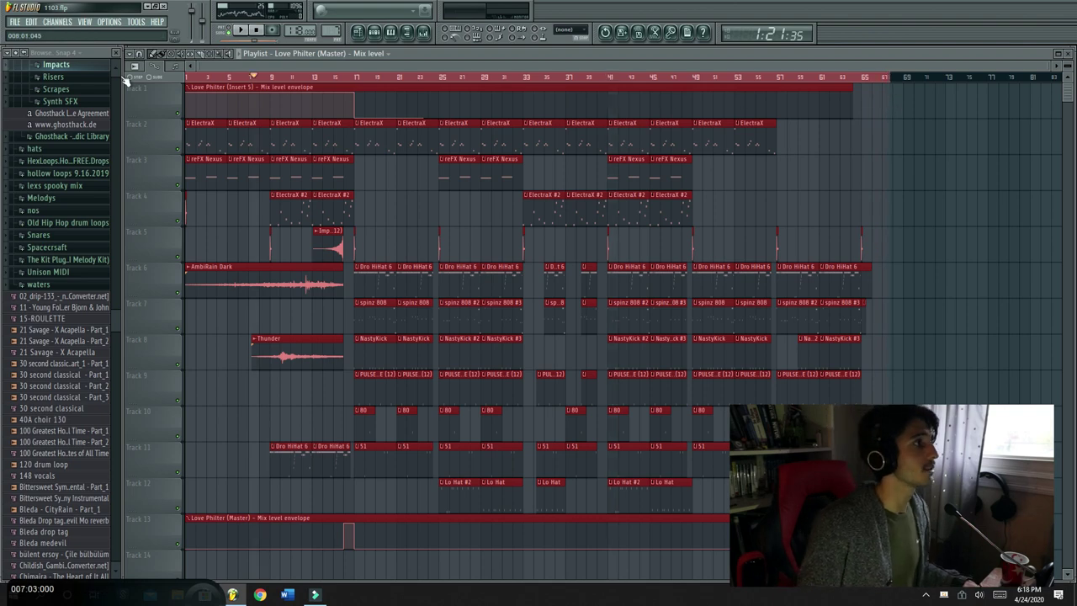
{"action": "left_click", "coordinate": [186, 78]}
Place "Bleda Drop tag midevil NO reverd" from the Bleda Drum Kit Sound FX folder on Track 7 at about bar 4
{"action": "left_click", "coordinate": [424, 32]}
{"action": "left_click", "coordinate": [44, 103]}
{"action": "scroll", "coordinate": [52, 112], "scroll_direction": "up", "scroll_amount": 1}
{"action": "scroll", "coordinate": [55, 116], "scroll_direction": "up", "scroll_amount": 5}
{"action": "left_click", "coordinate": [43, 260]}
{"action": "left_click", "coordinate": [43, 224]}
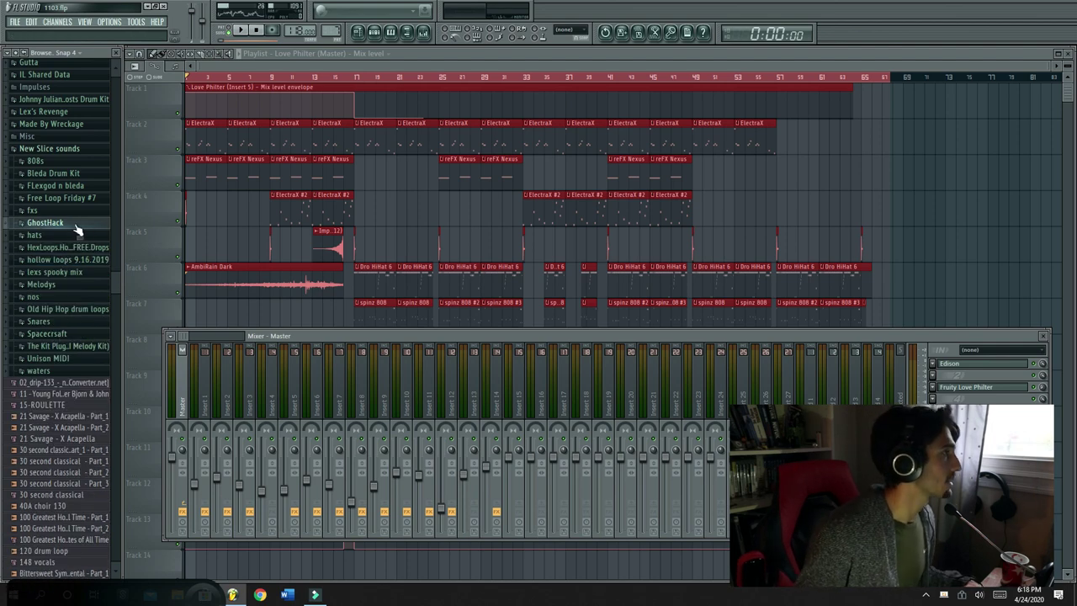
{"action": "left_click", "coordinate": [66, 173]}
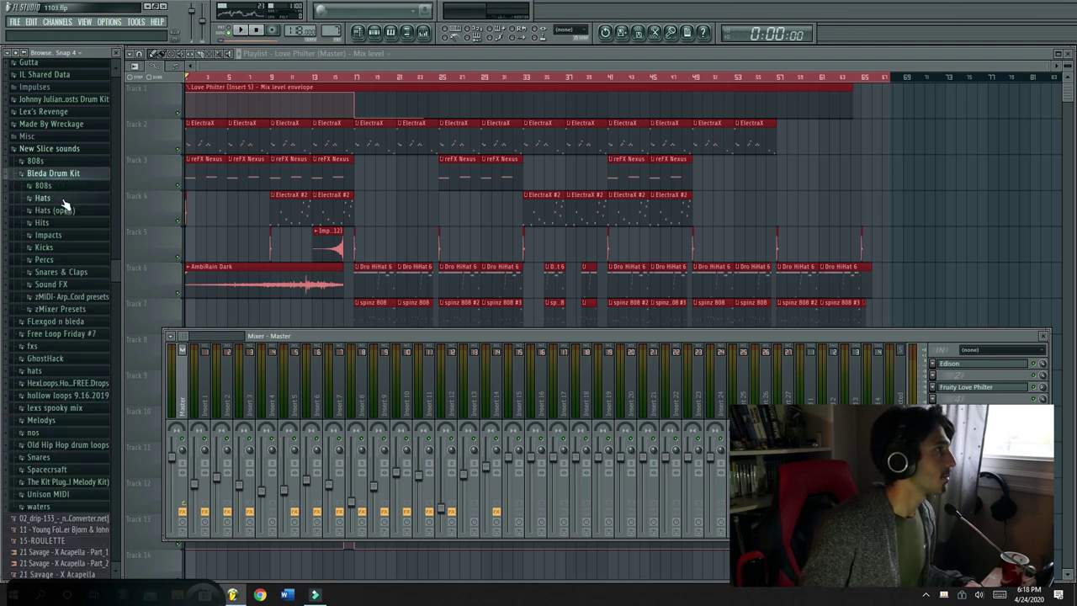
{"action": "left_click", "coordinate": [73, 275]}
{"action": "left_click", "coordinate": [72, 276]}
{"action": "scroll", "coordinate": [83, 181], "scroll_direction": "down", "scroll_amount": 3}
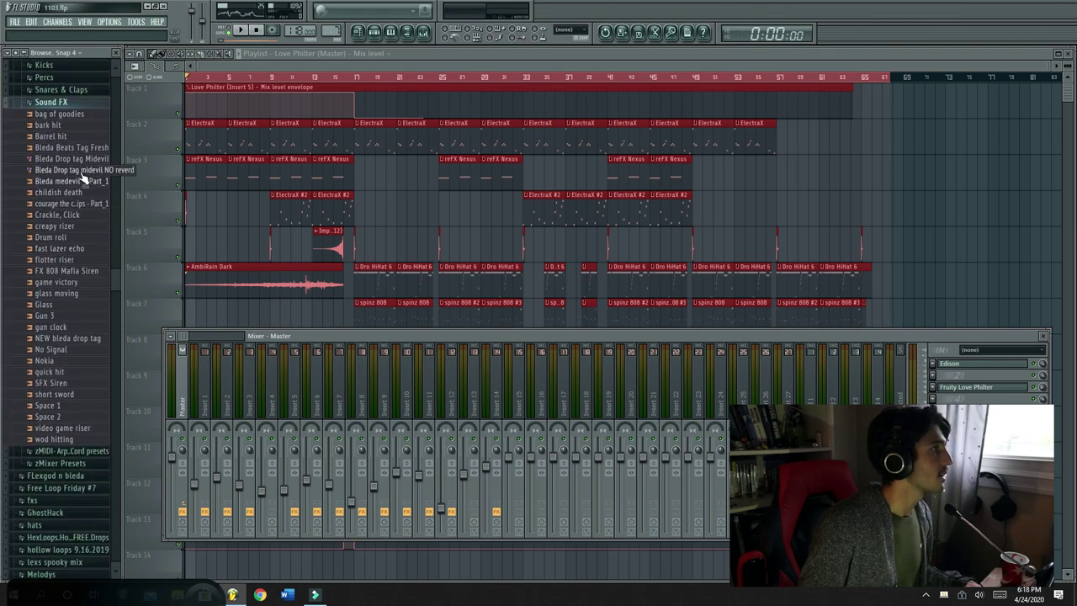
{"action": "left_click_drag", "start_coordinate": [84, 172], "coordinate": [226, 315]}
{"action": "key", "text": "F9"}
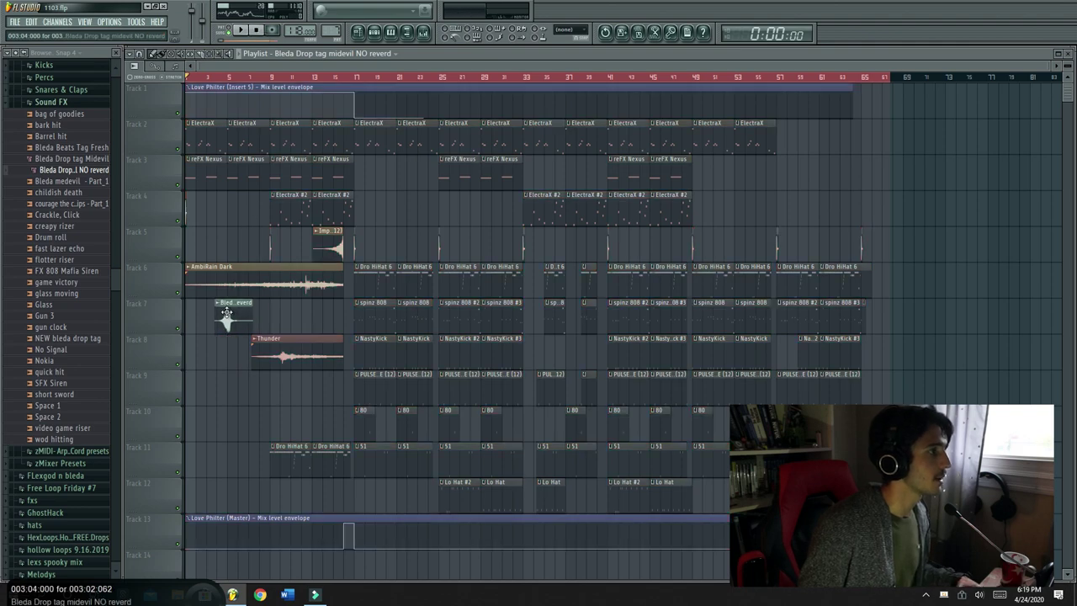
Play the intro from about bar 4 to hear the drop tag and check the clip's channel settings
{"action": "double_click", "coordinate": [230, 317]}
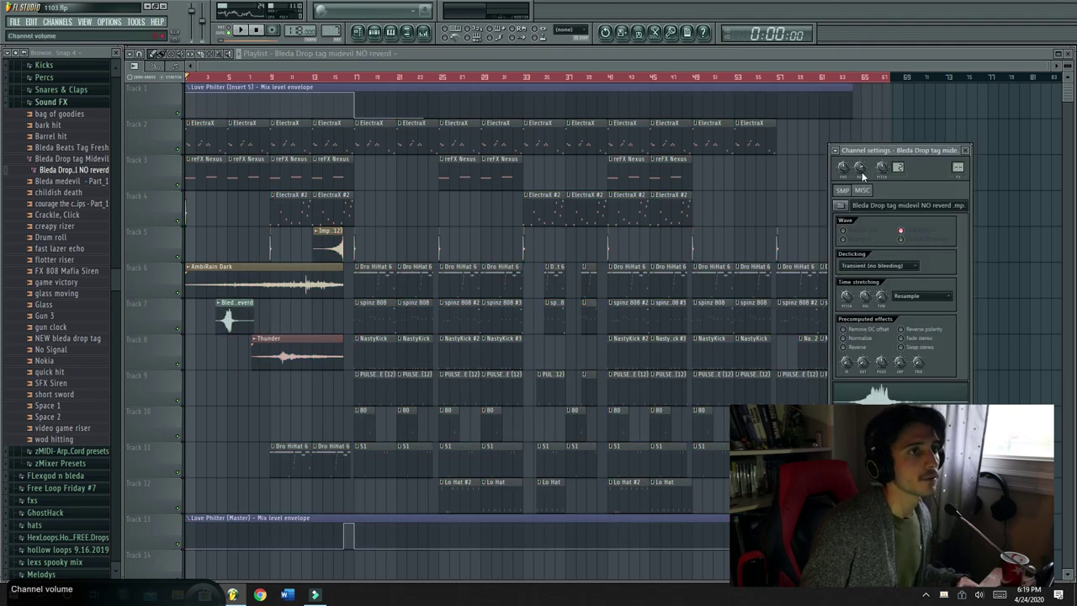
{"action": "left_click", "coordinate": [220, 78]}
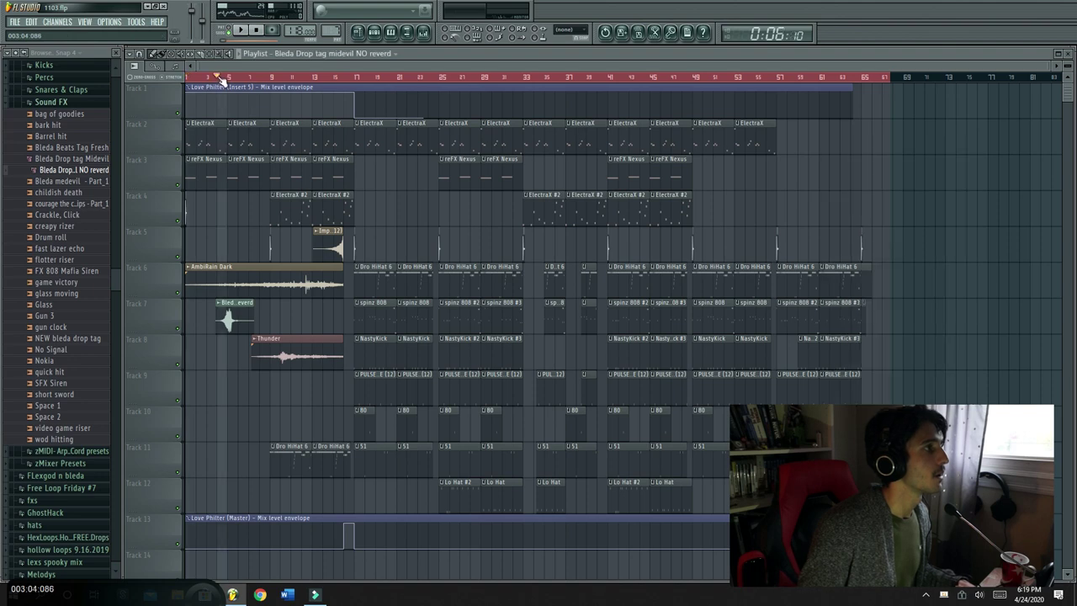
{"action": "key", "text": "space"}
{"action": "scroll", "coordinate": [221, 86], "scroll_direction": "up", "scroll_amount": 3}
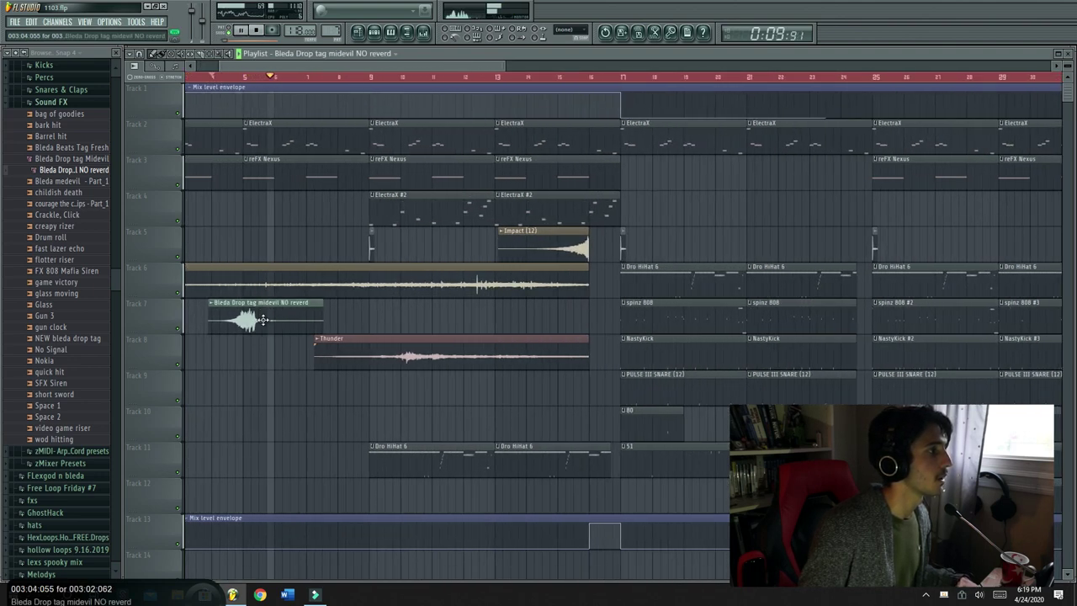
{"action": "double_click", "coordinate": [302, 306]}
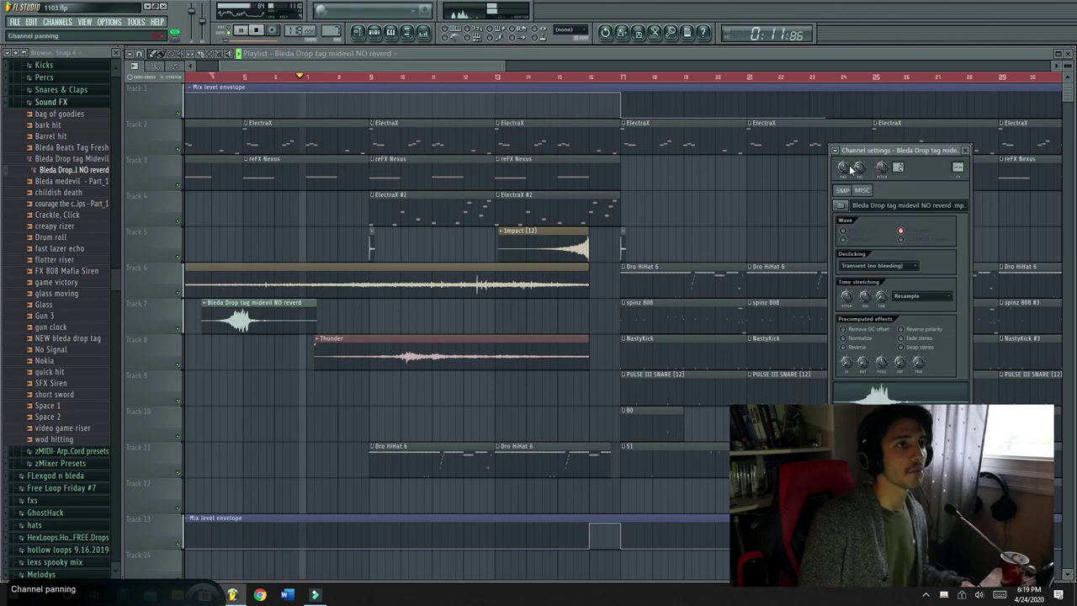
{"action": "key", "text": "space"}
{"action": "key", "text": "Page_Down"}
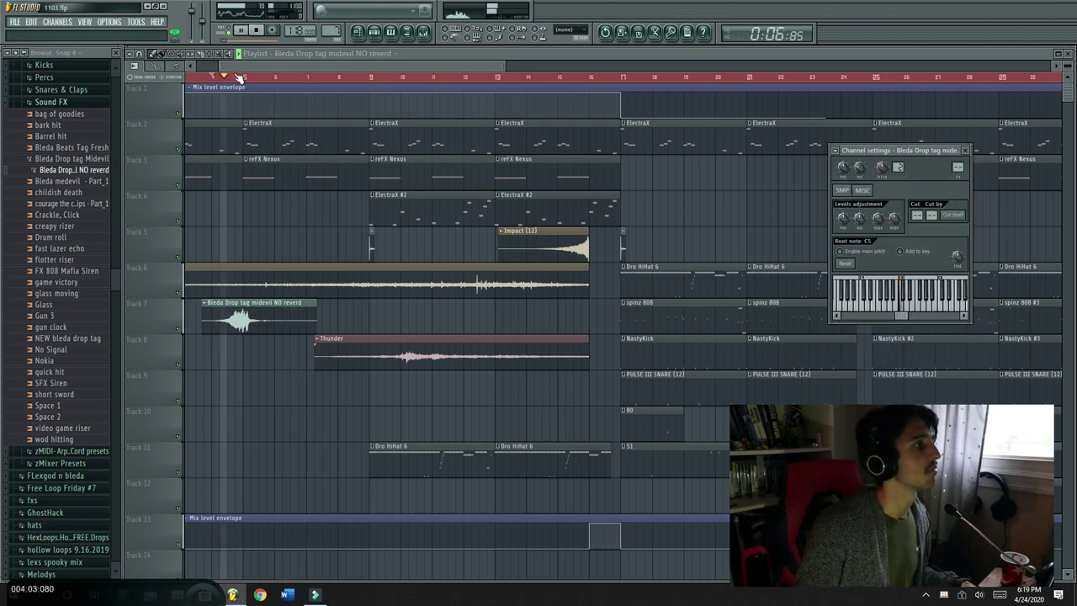
{"action": "scroll", "coordinate": [236, 76], "scroll_direction": "down", "scroll_amount": 3}
{"action": "key", "text": "Escape"}
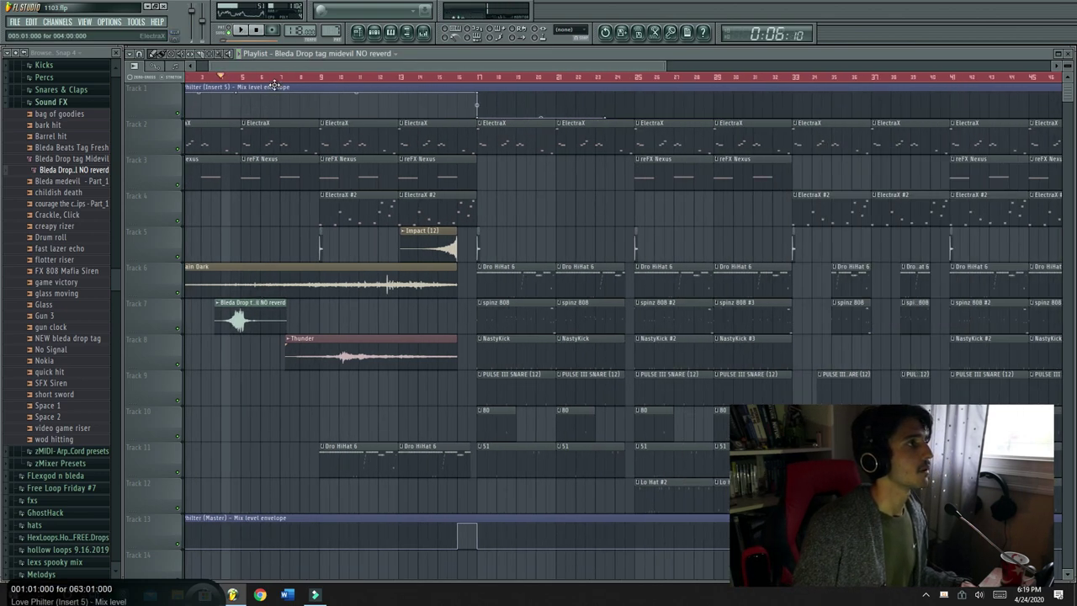
Move the drop tag clip to Track 4 at the end of the song, starting shortly before bar 64
{"action": "scroll", "coordinate": [252, 298], "scroll_direction": "down", "scroll_amount": 4}
{"action": "left_click_drag", "start_coordinate": [838, 232], "coordinate": [855, 199]}
{"action": "scroll", "coordinate": [889, 73], "scroll_direction": "up", "scroll_amount": 8}
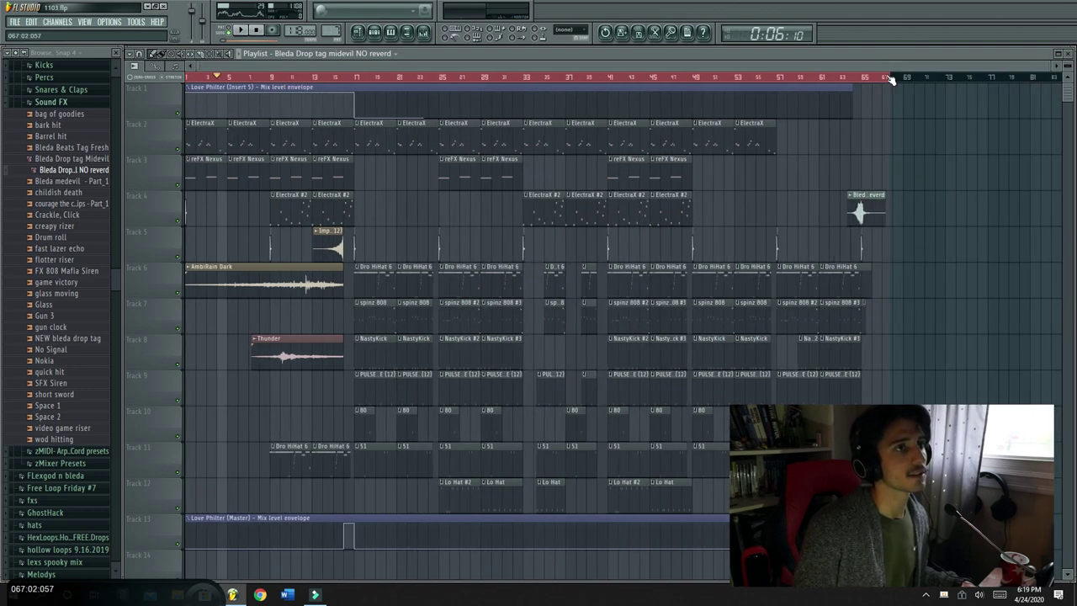
Play the song's ending with the drop tag and remove the impact clip at bar 65 on Track 5
{"action": "key", "text": "space"}
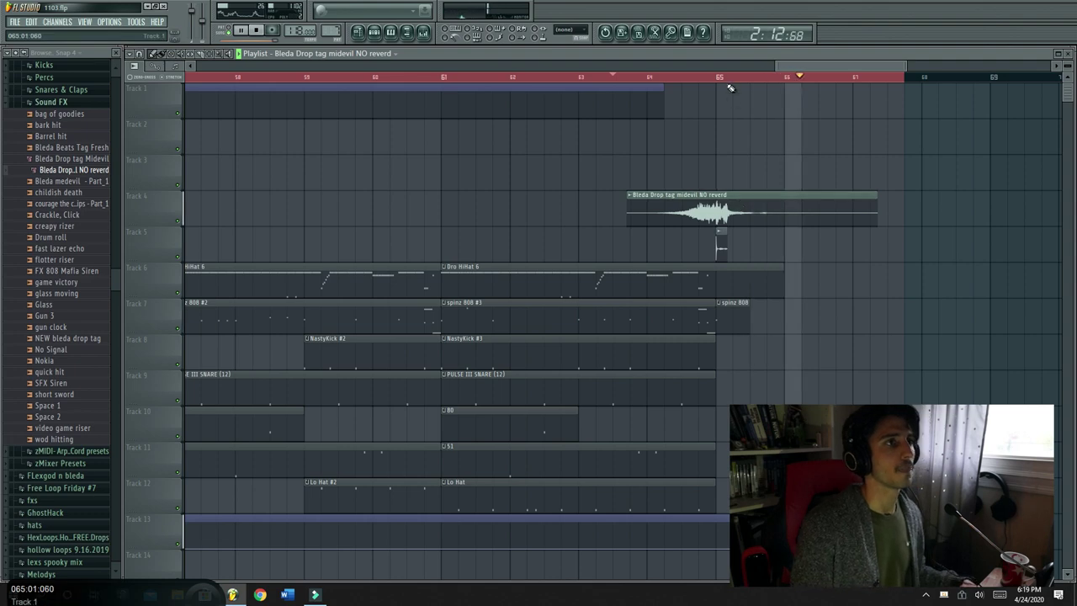
{"action": "scroll", "coordinate": [733, 84], "scroll_direction": "down", "scroll_amount": 2}
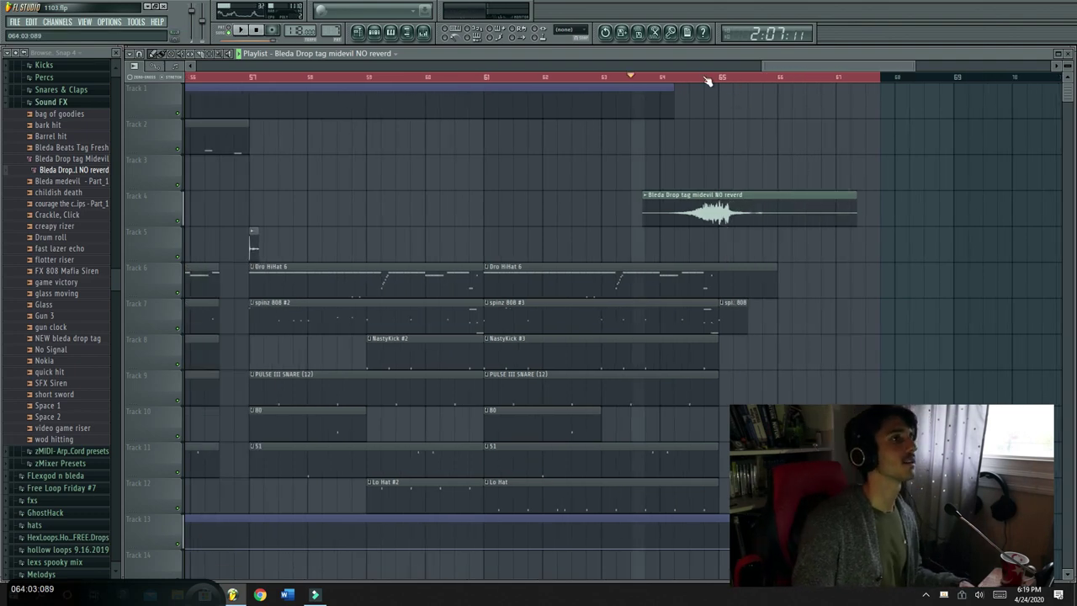
{"action": "scroll", "coordinate": [709, 81], "scroll_direction": "down", "scroll_amount": 5}
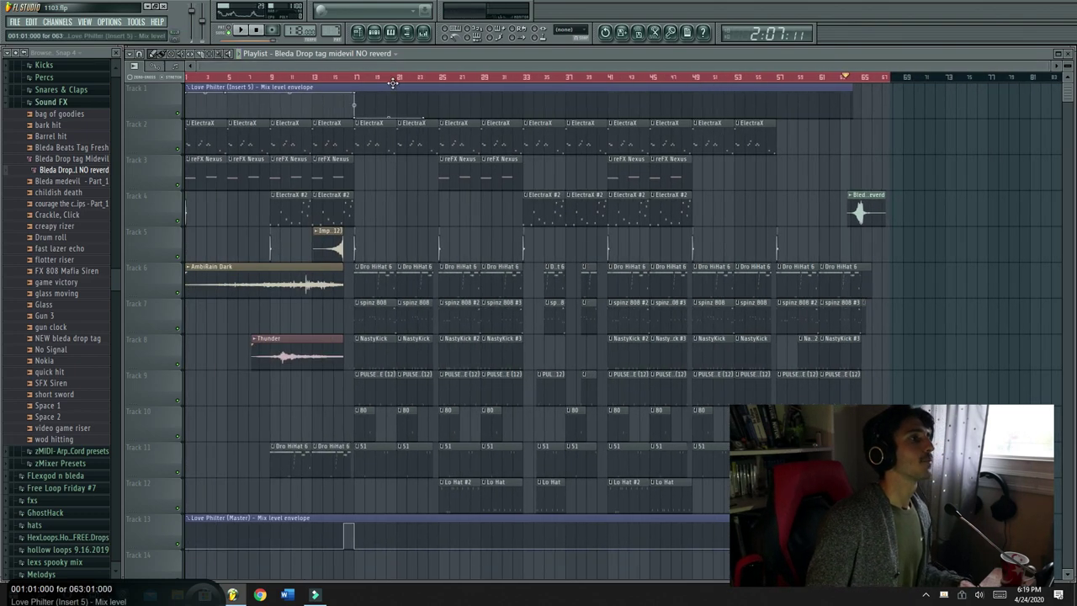
{"action": "left_click", "coordinate": [424, 31]}
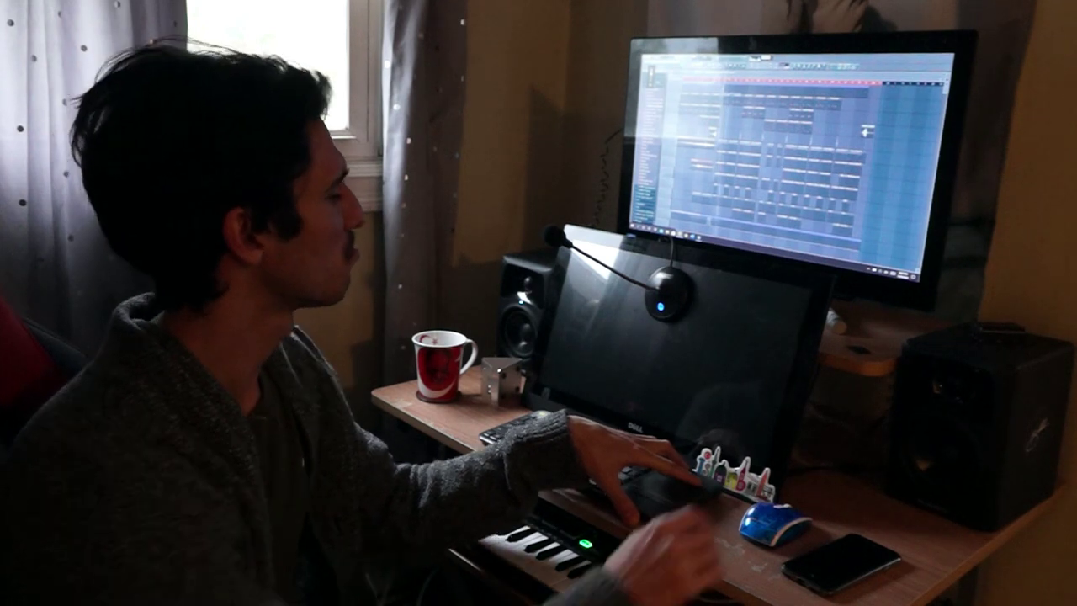
{"action": "key", "text": "F9"}
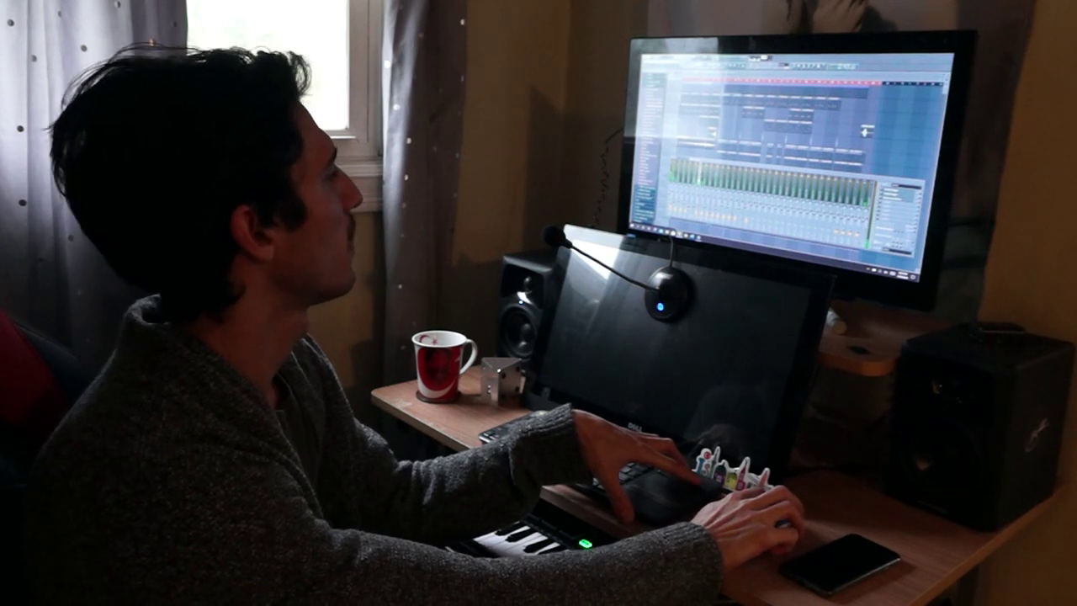
{"action": "left_click", "coordinate": [883, 204]}
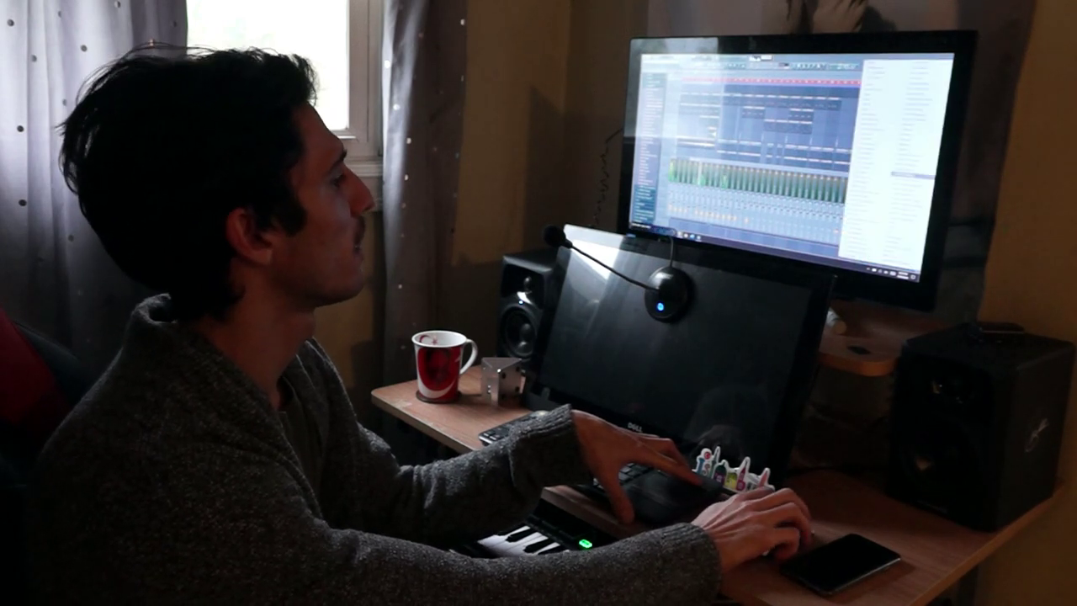
{"action": "left_click", "coordinate": [860, 245]}
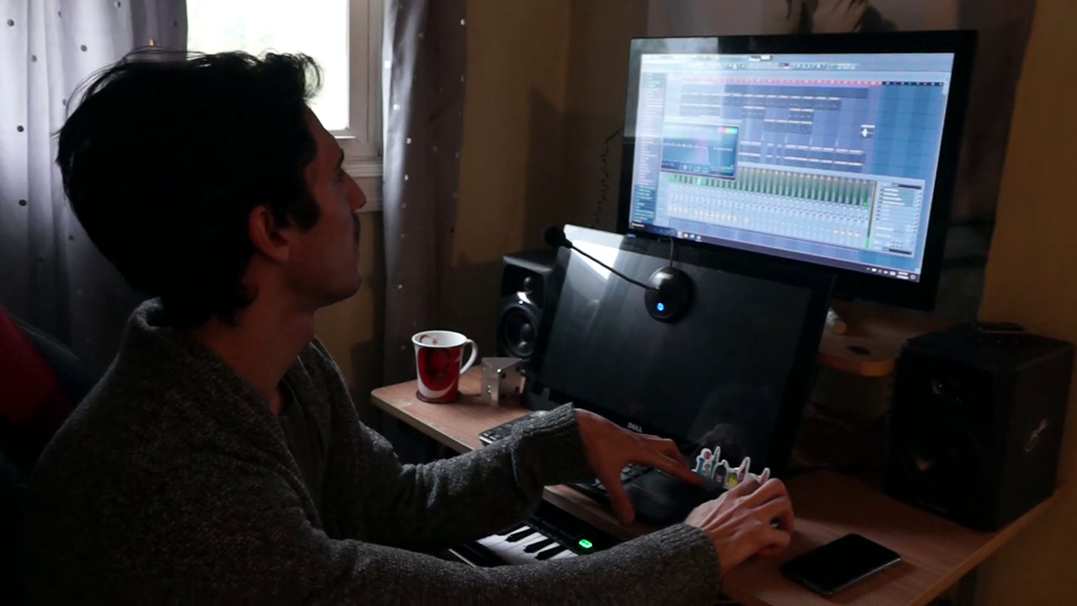
{"action": "key", "text": "F12"}
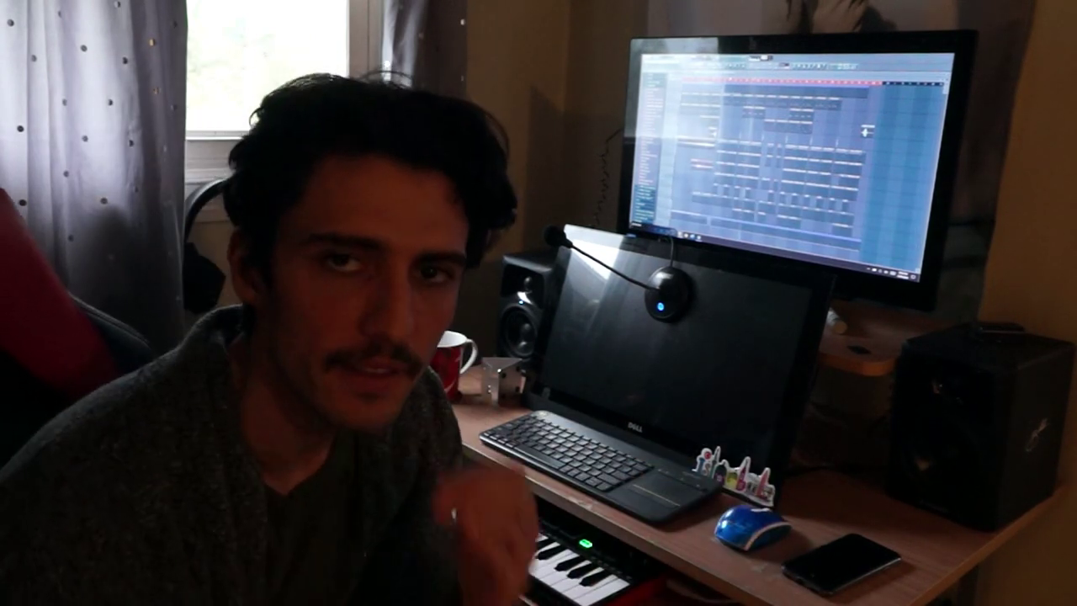